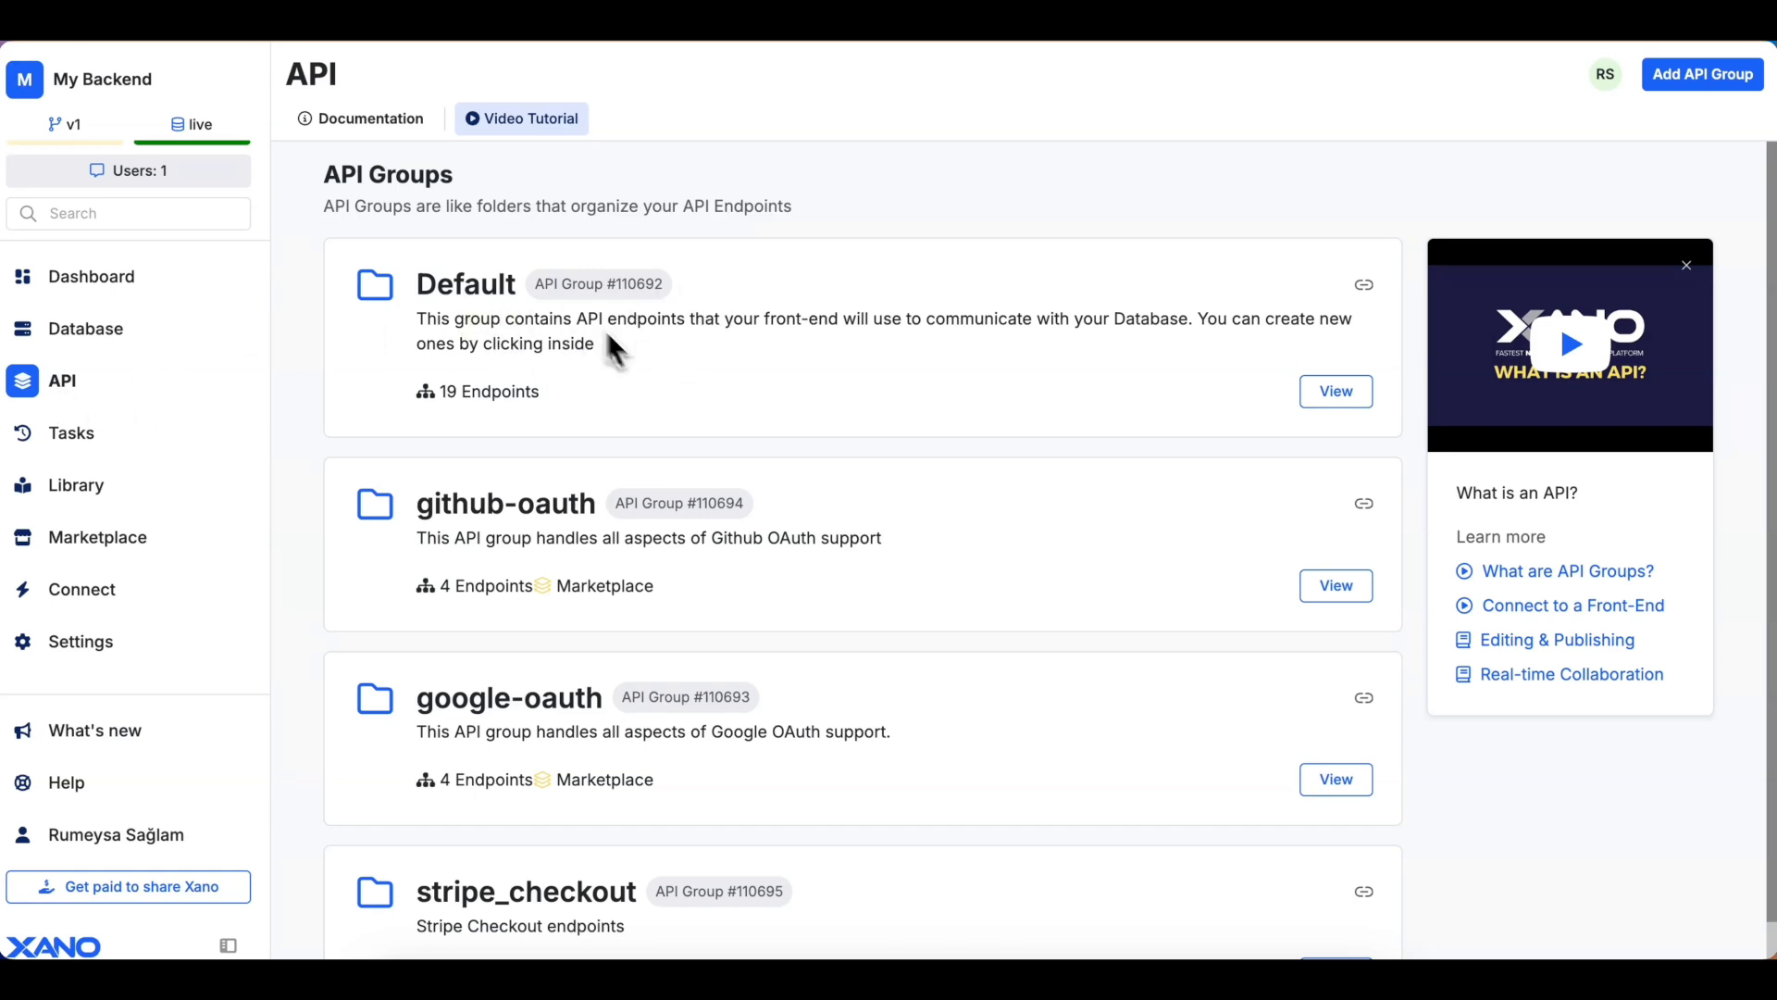
View the Default API group's endpoints and Swagger docs, then copy its base URL.
click(1336, 392)
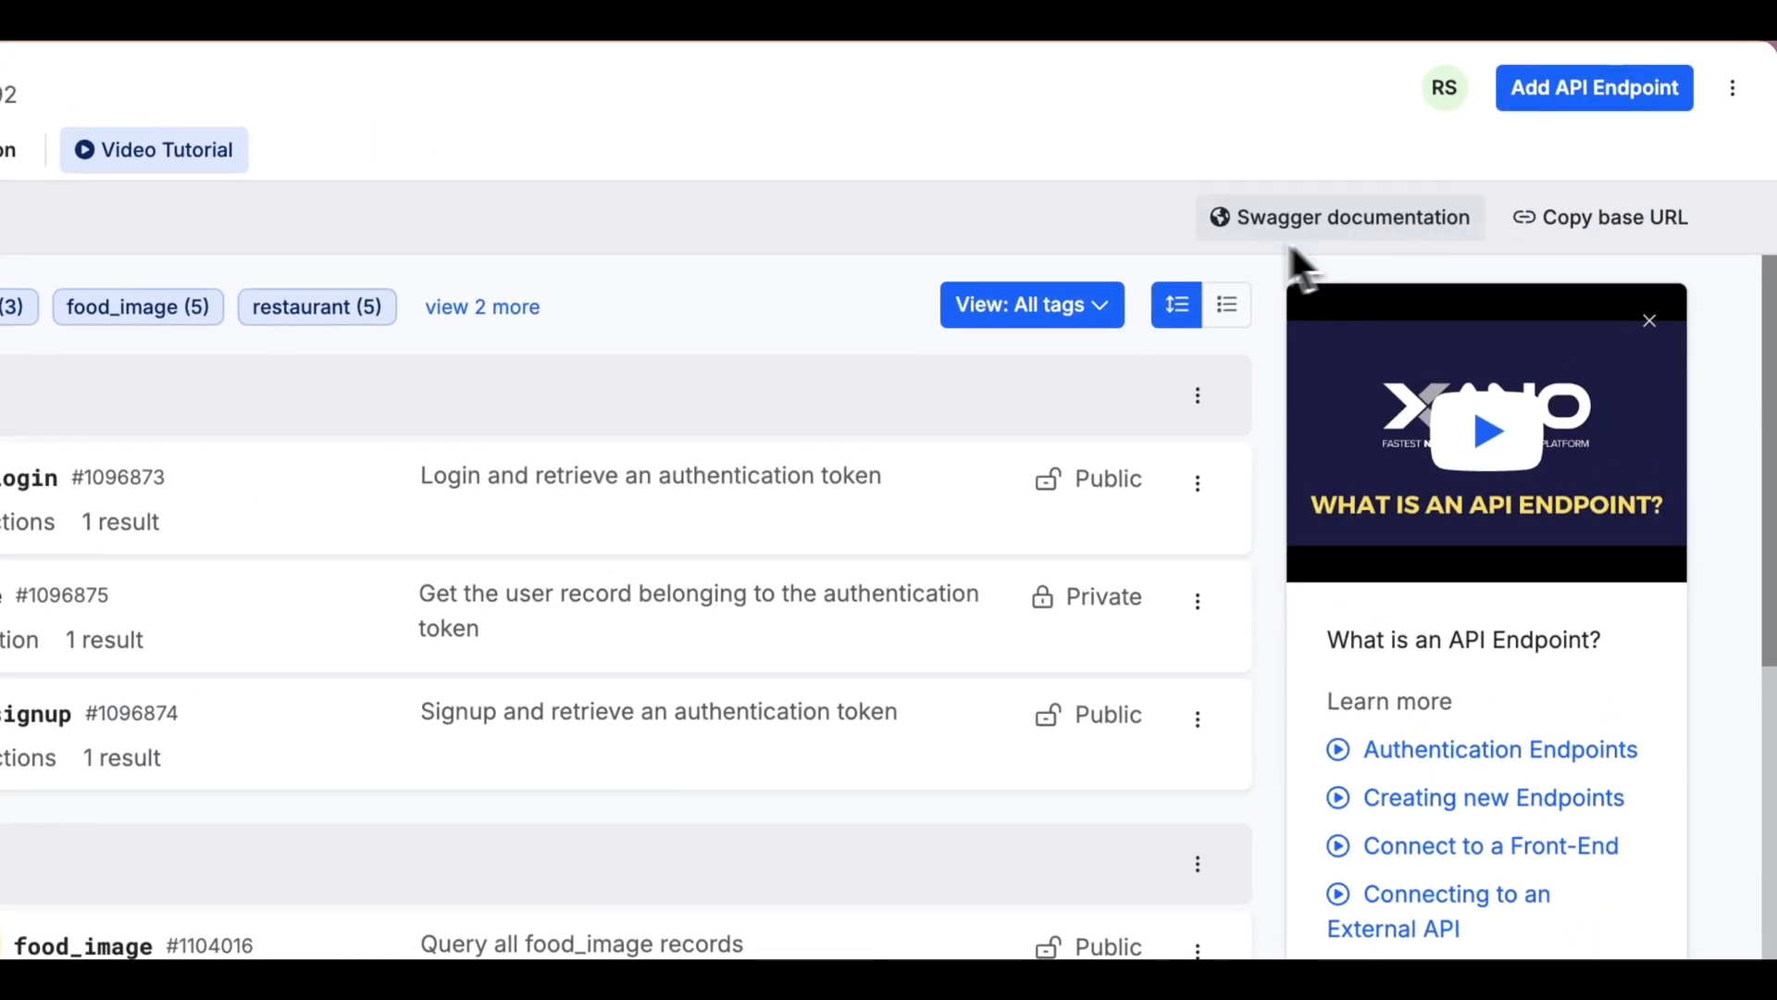
click(1305, 234)
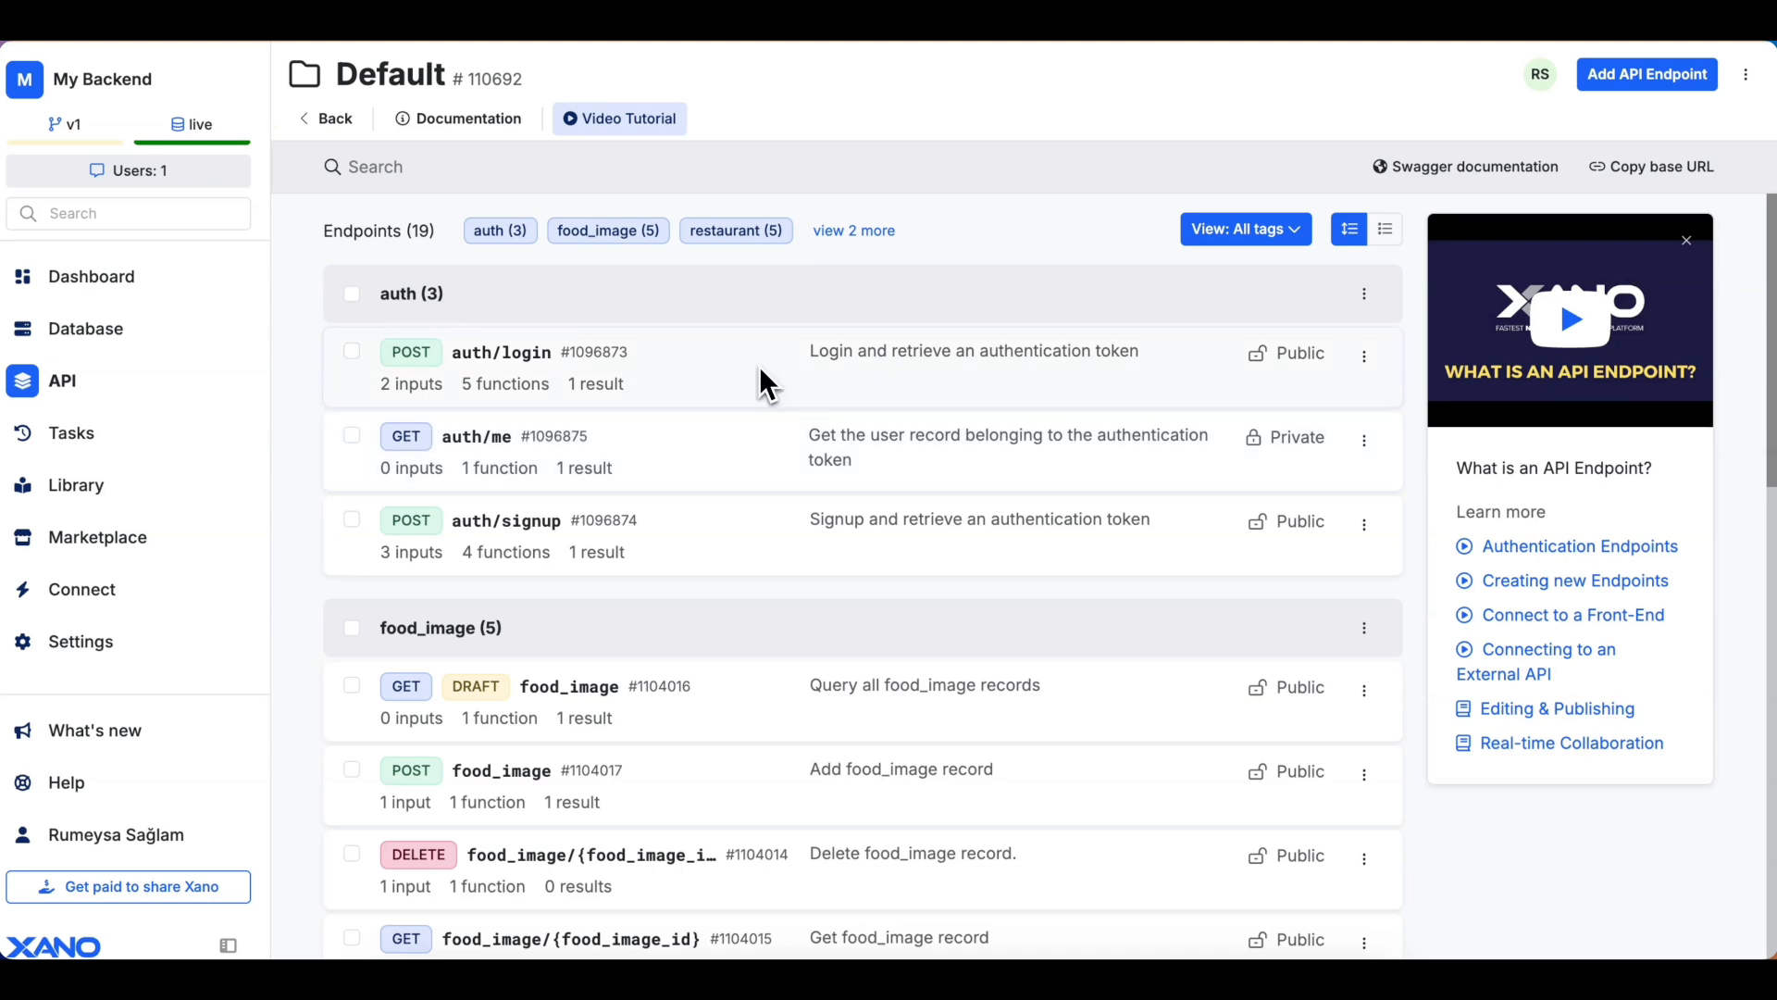
click(1668, 182)
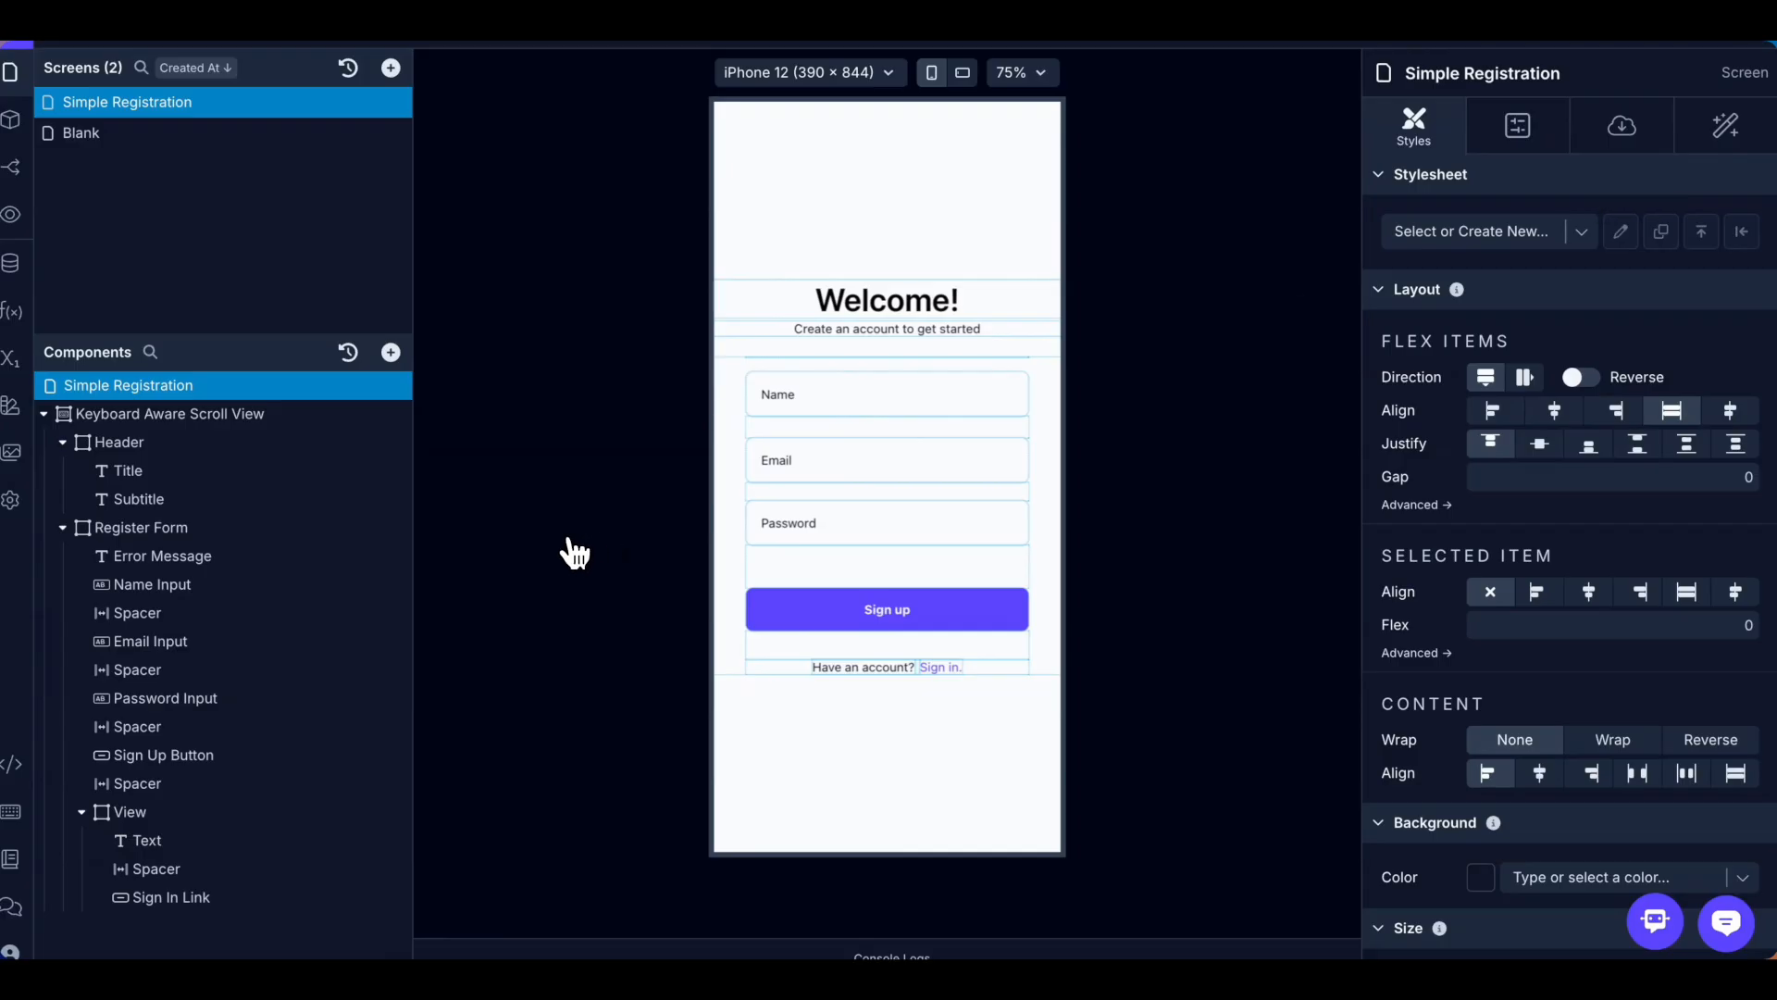
Save a Xano REST service named 'Xano' with the pasted base URL as its Development URL.
click(12, 271)
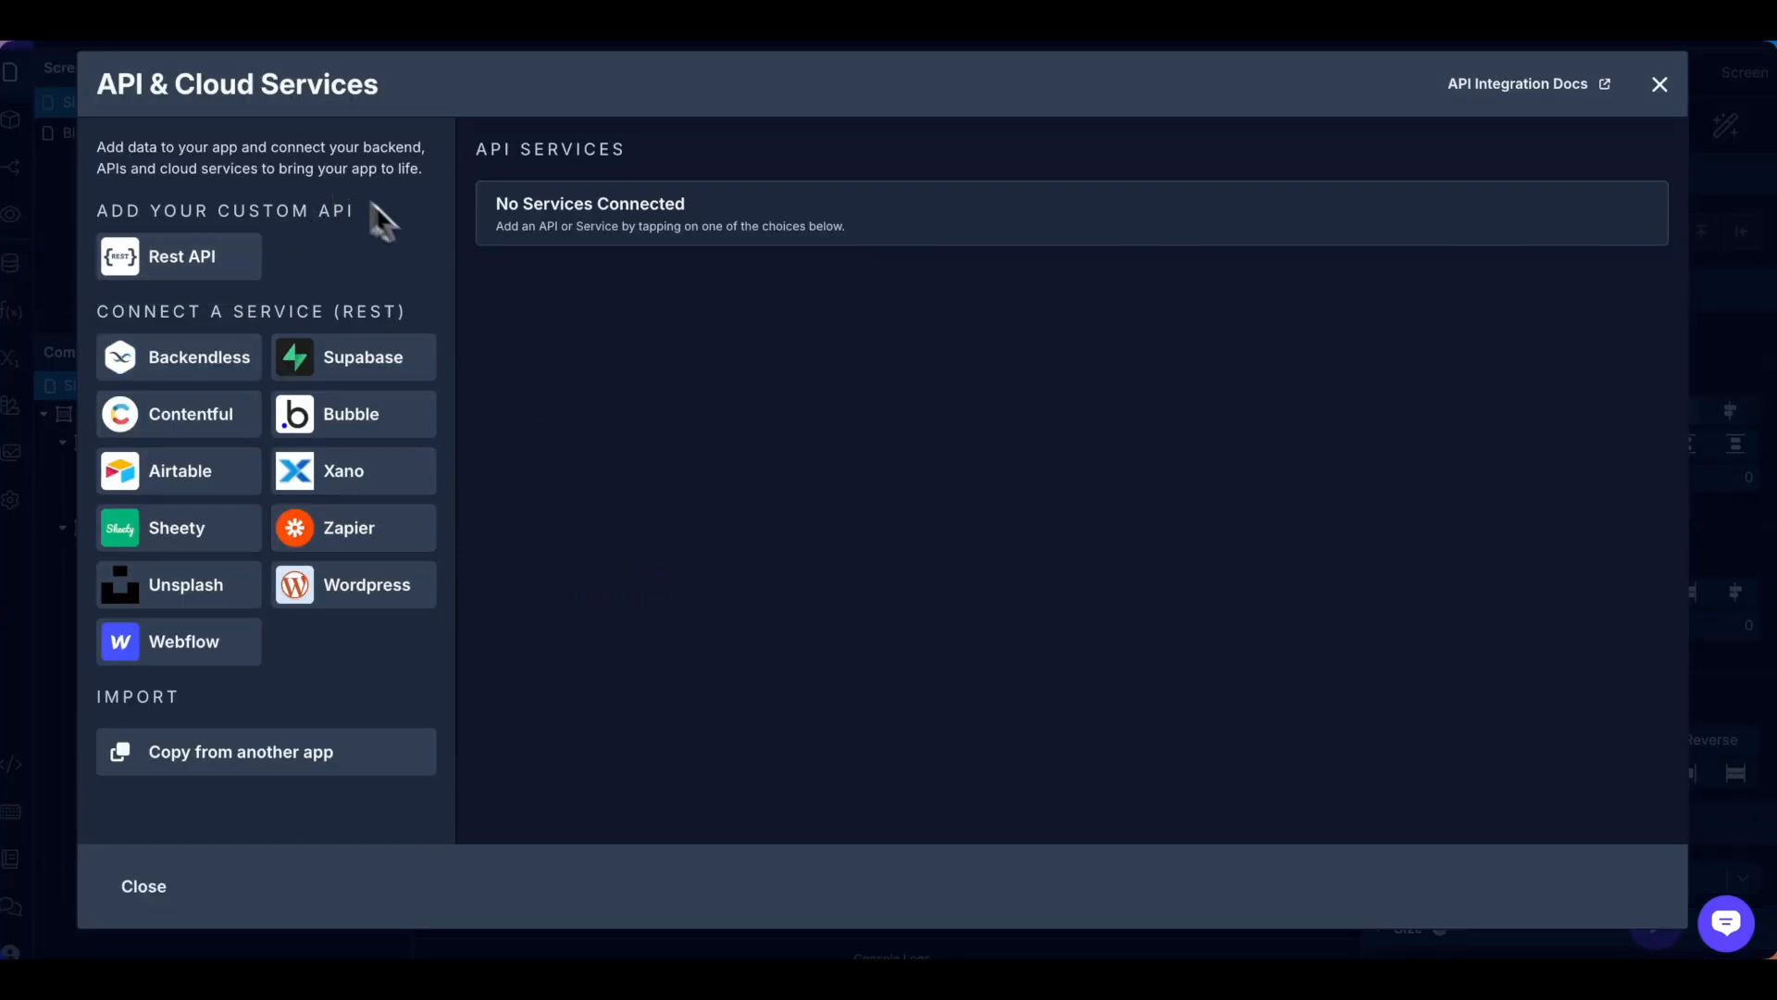
click(357, 473)
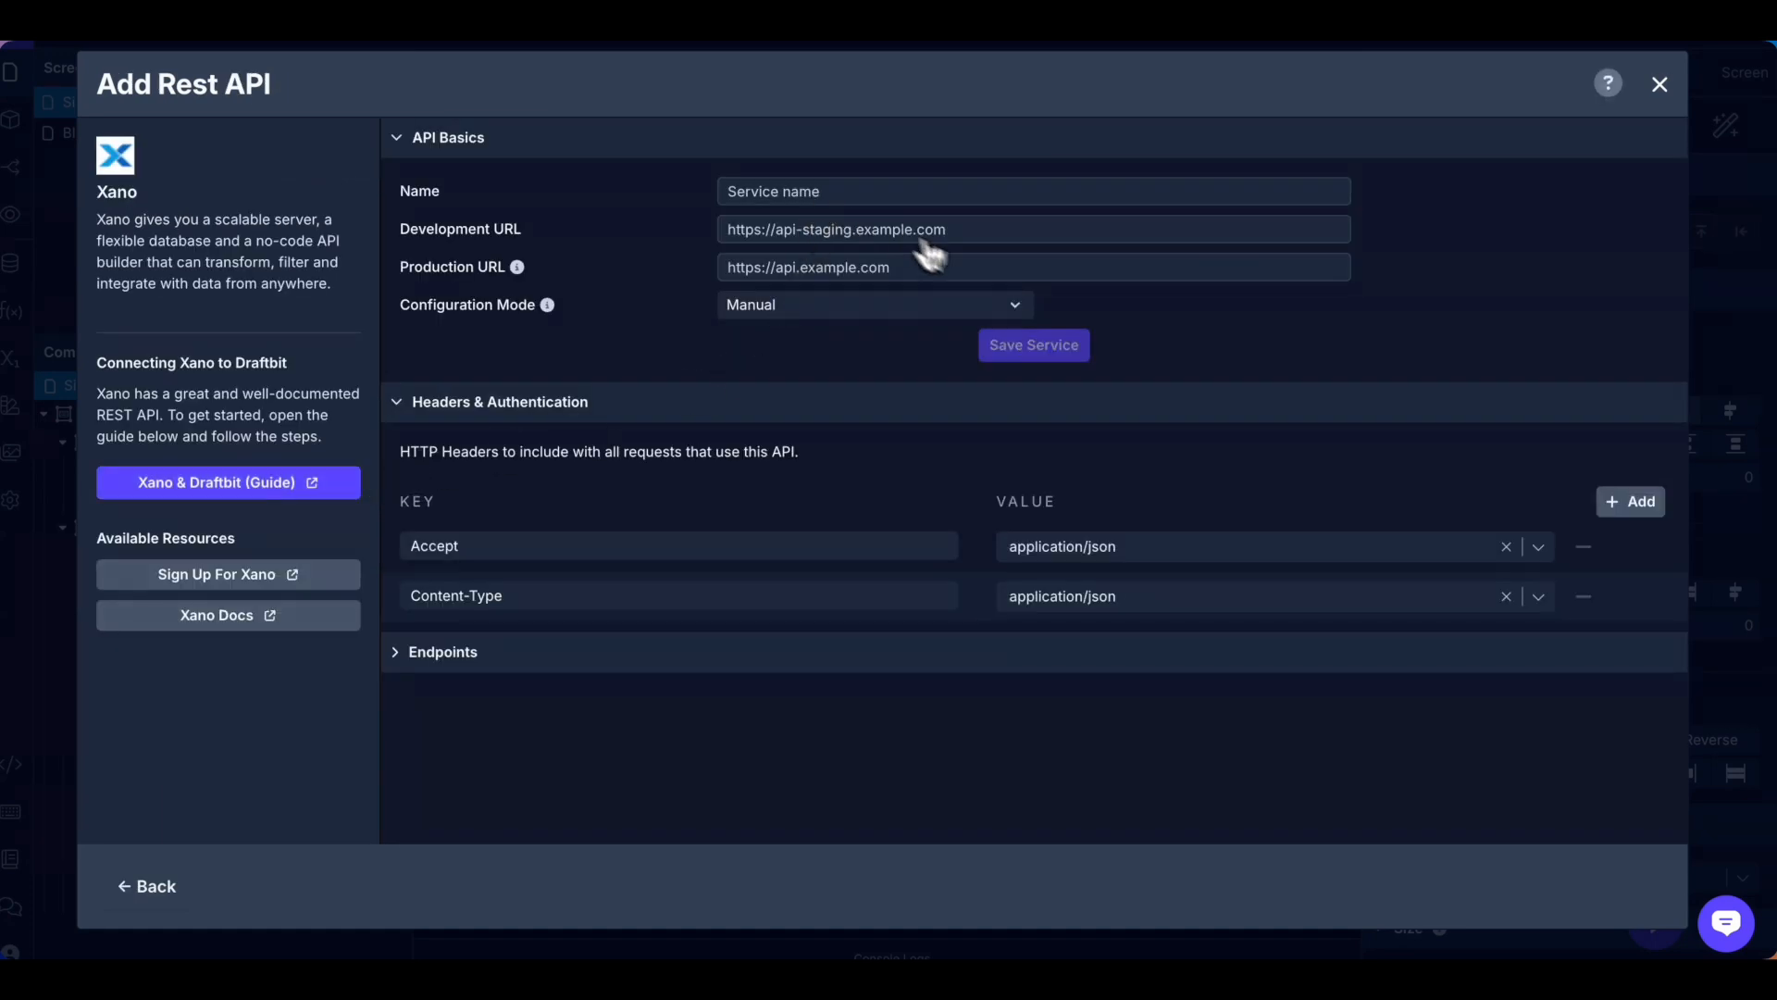
click(765, 234)
key(ctrl+v)
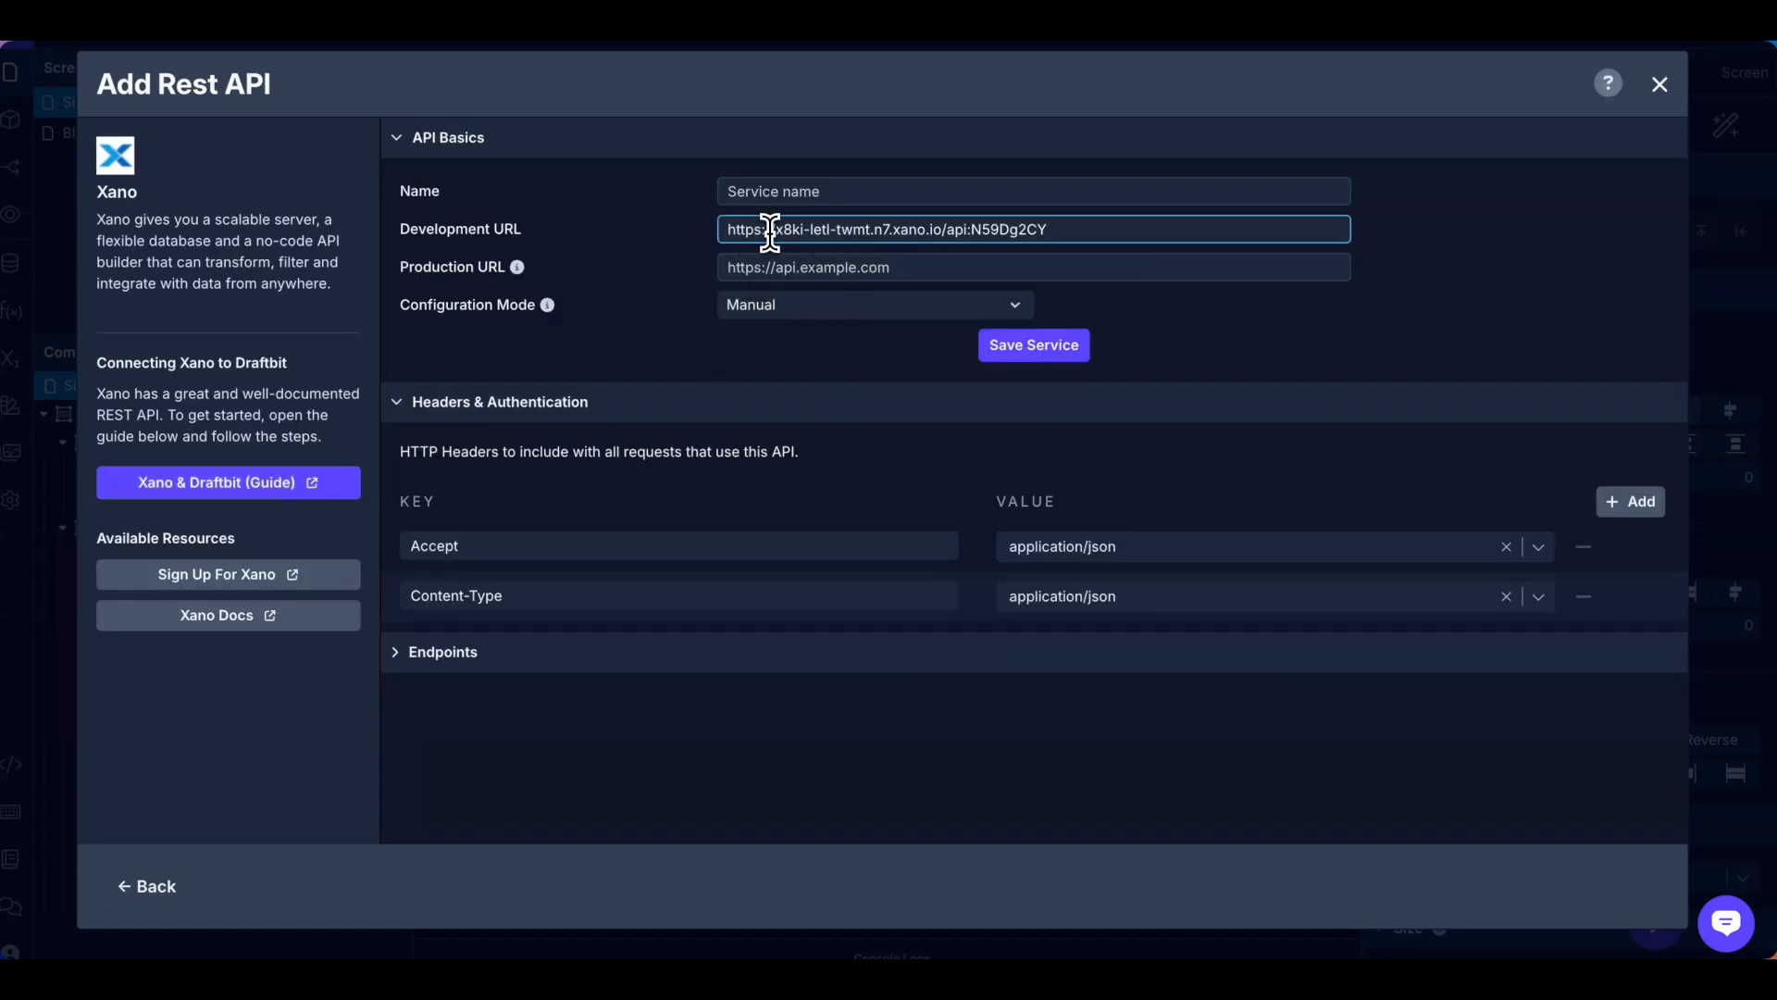
click(759, 193)
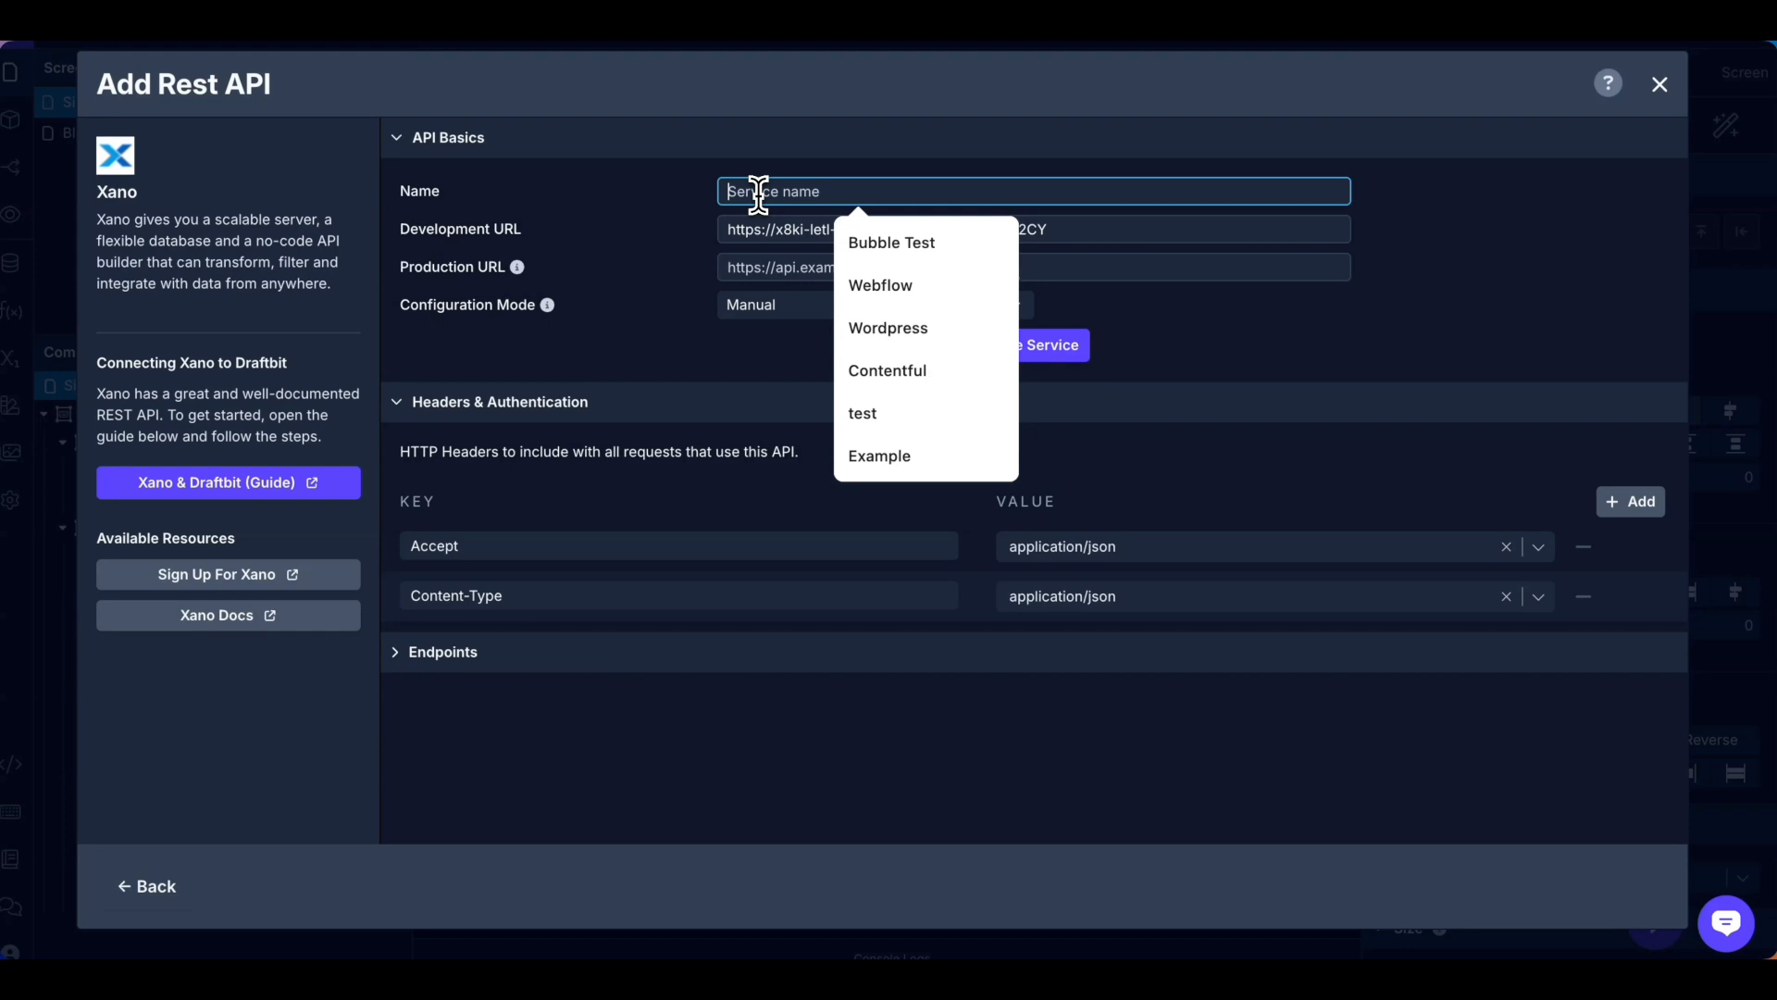
text(Xano)
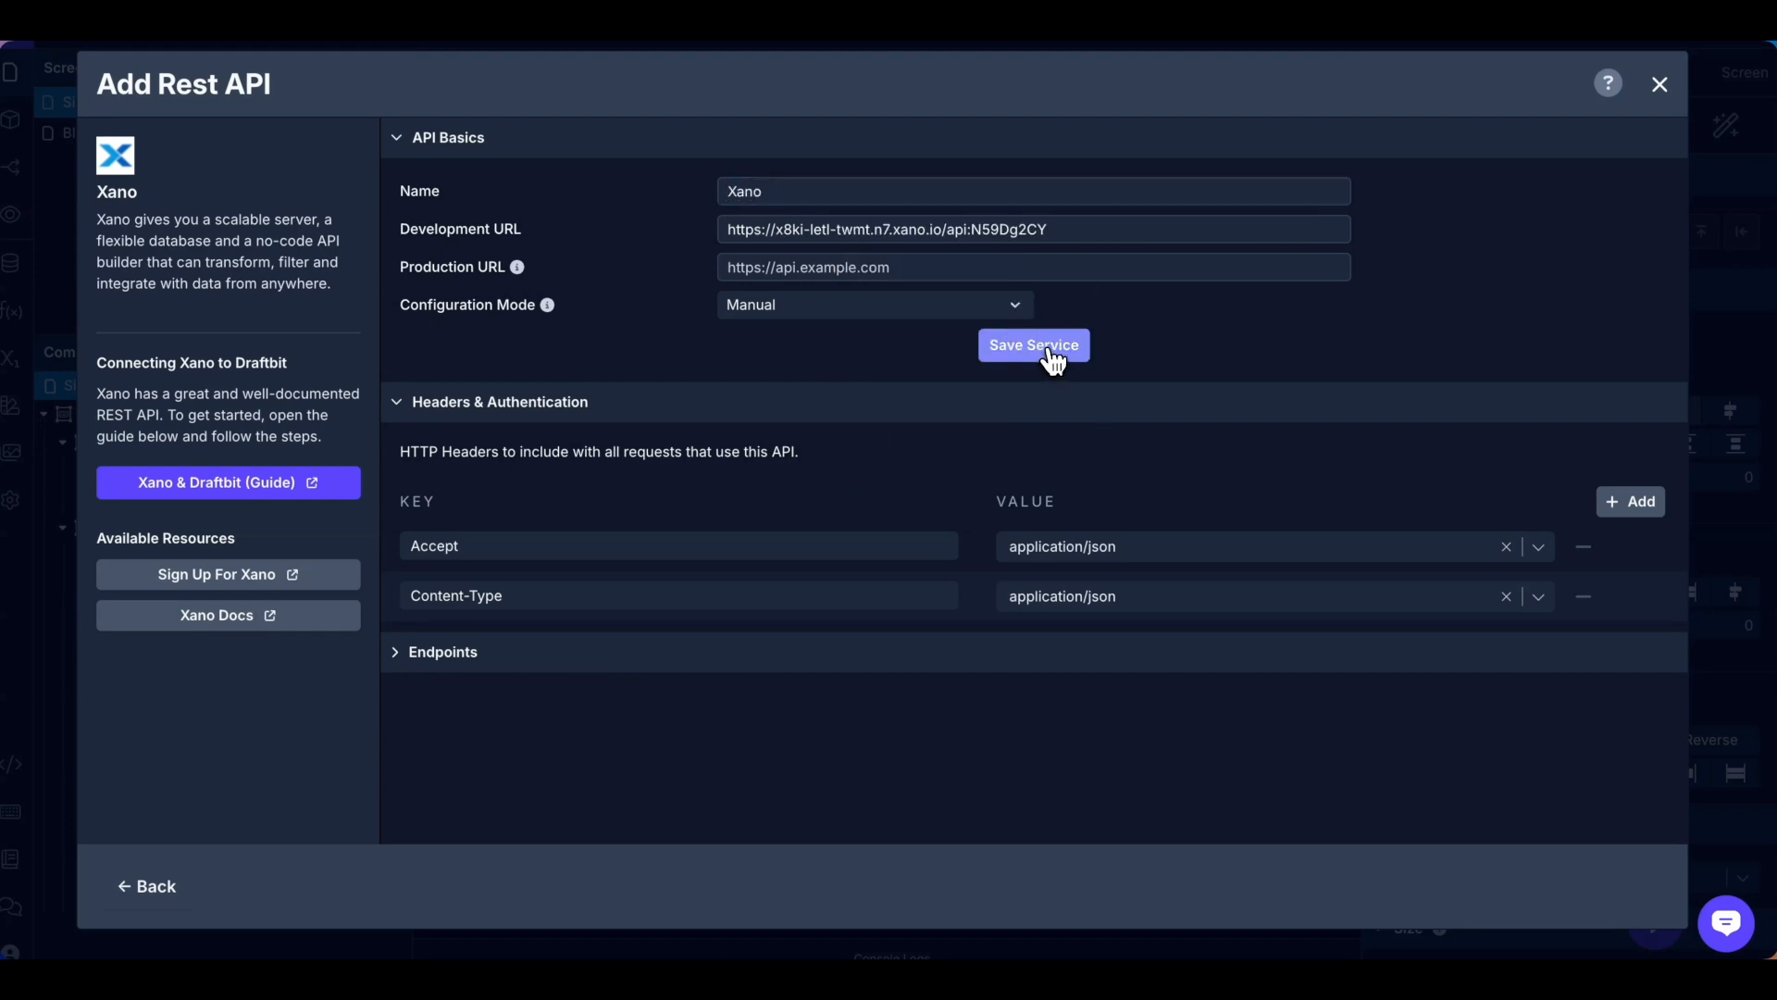
click(1051, 358)
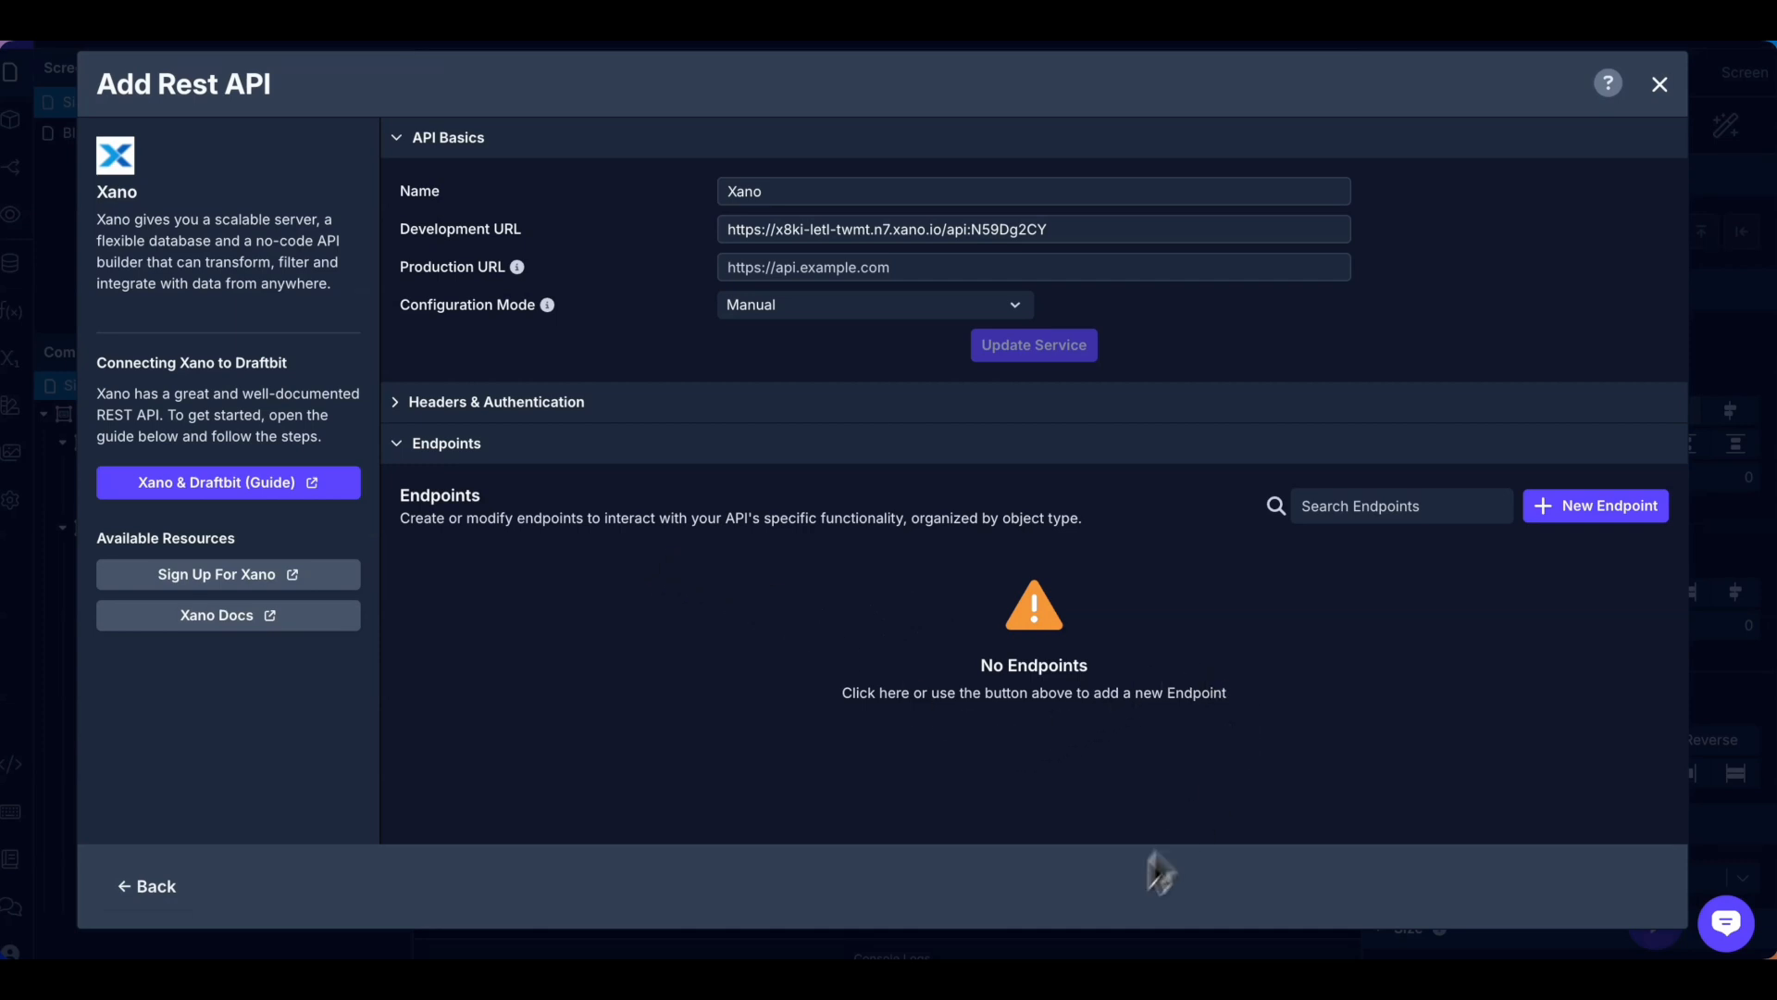
click(875, 977)
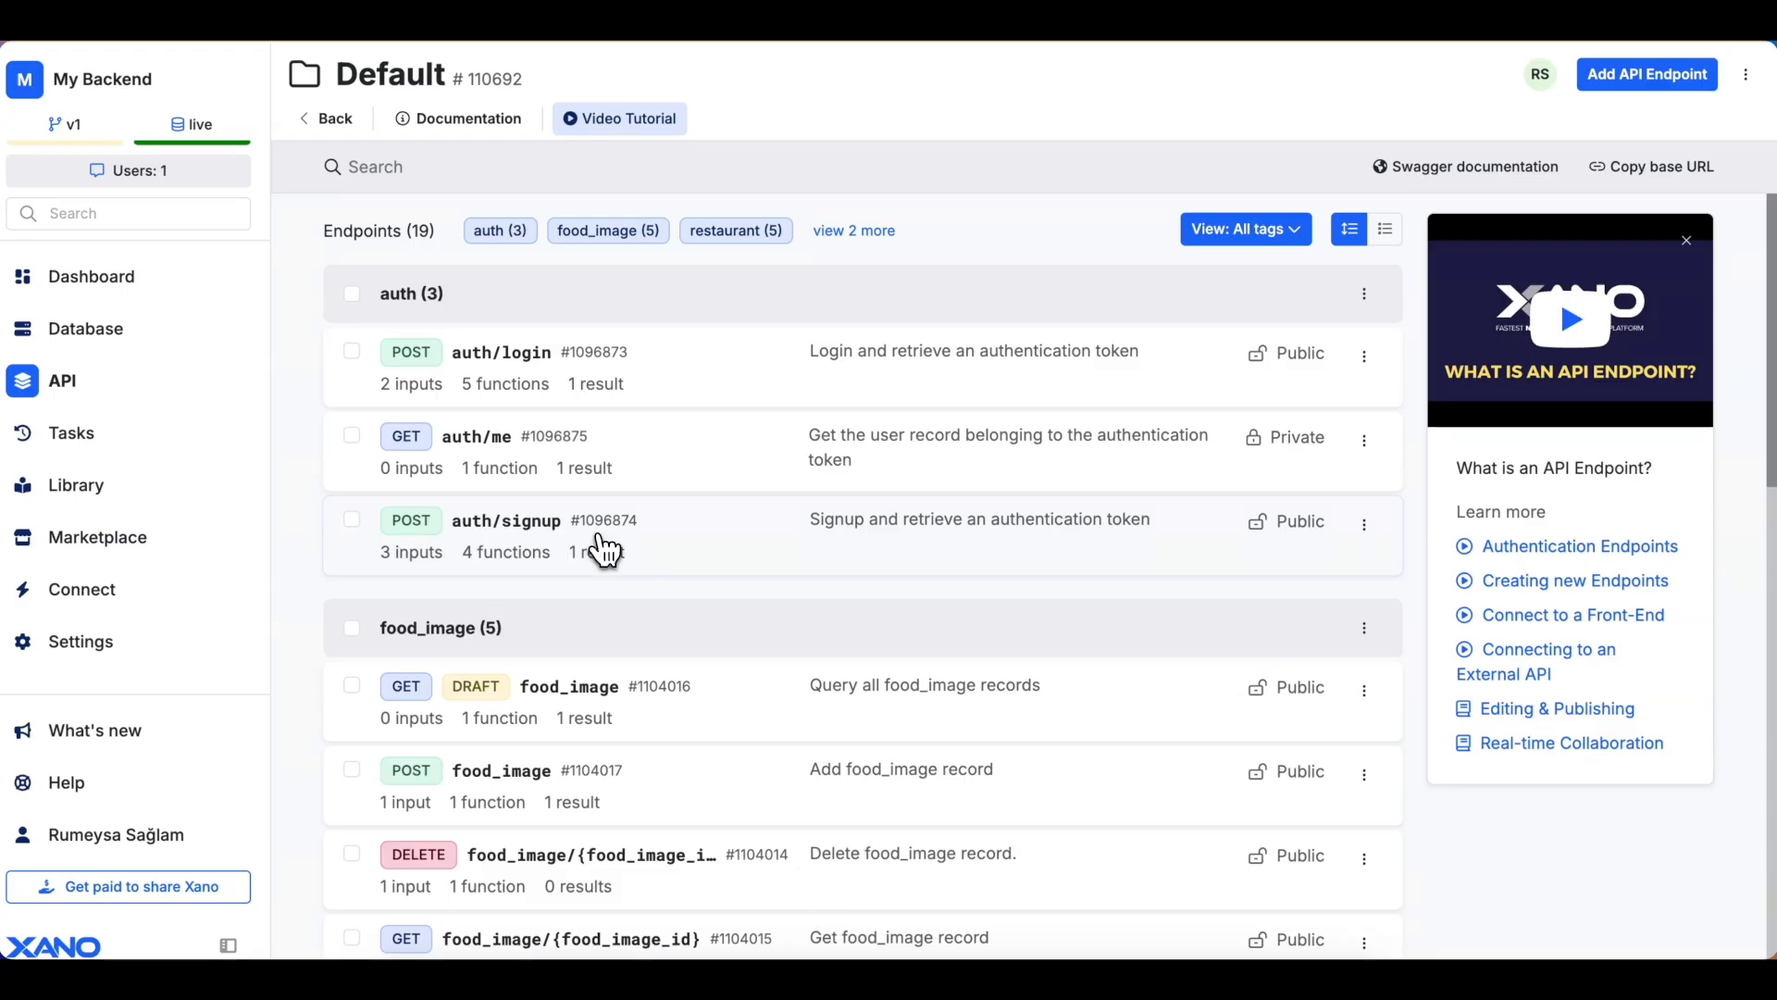
Run auth/signup in Run & Debug with a test name, e-mail and password.
click(520, 549)
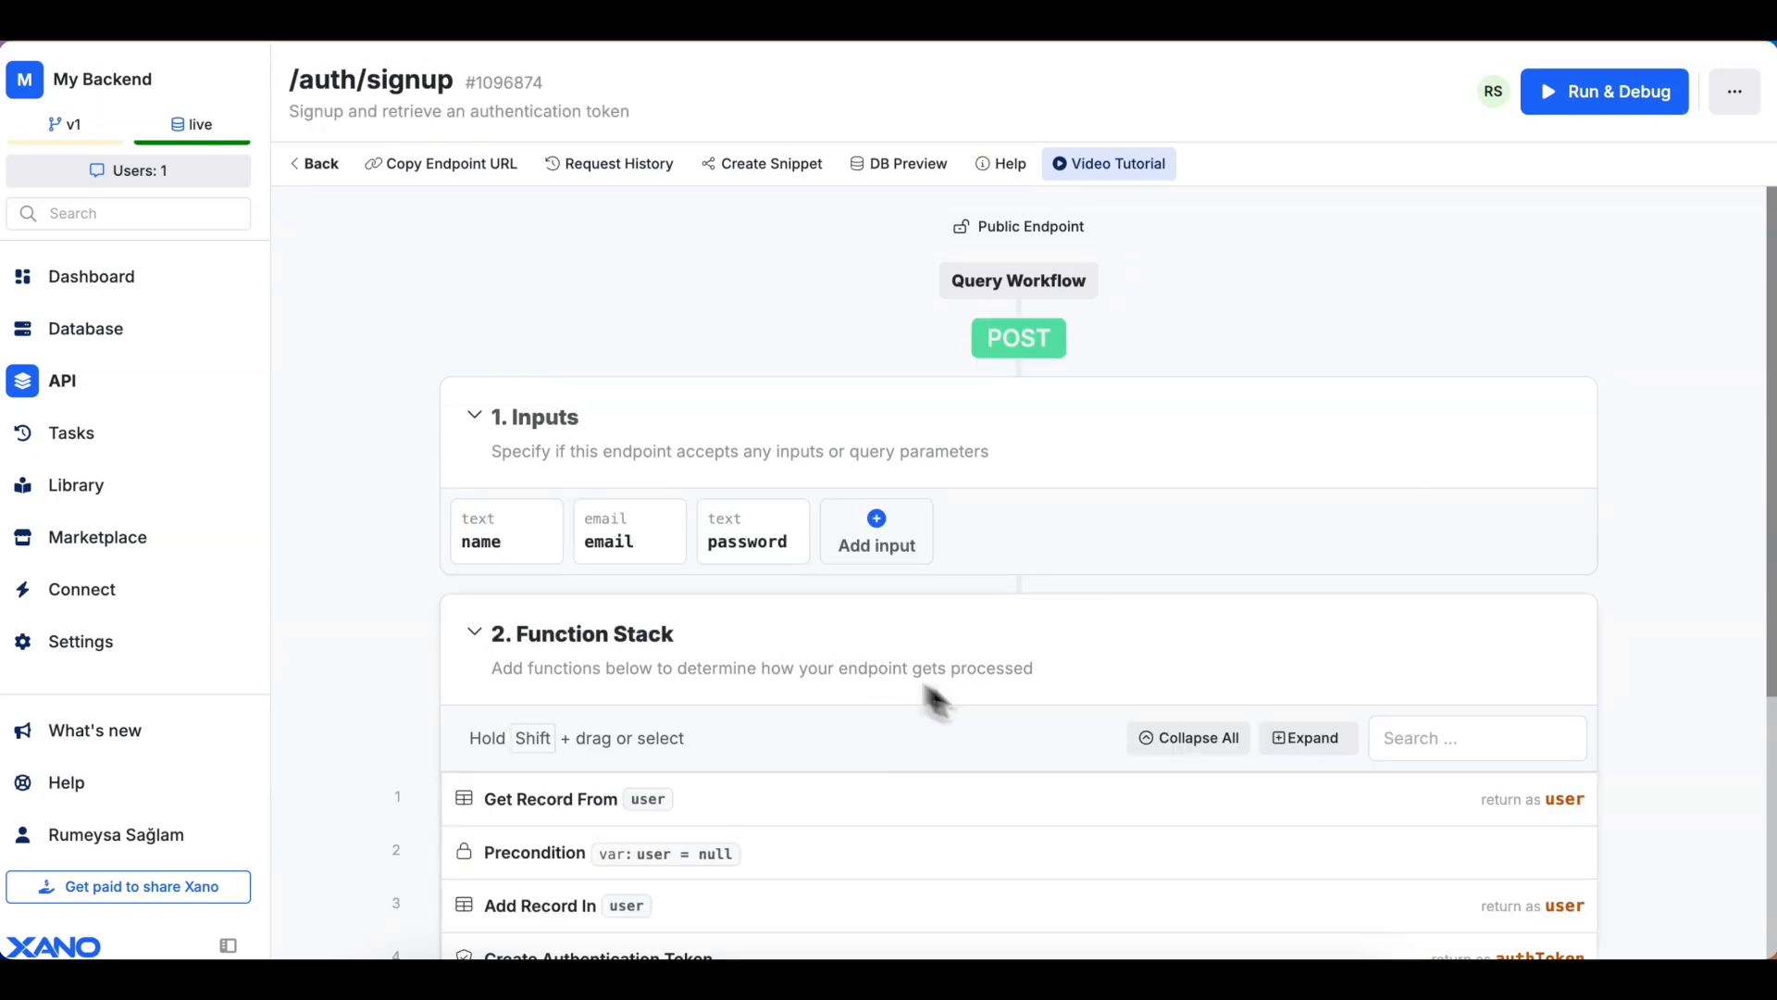
scroll(1011, 735, down, 2)
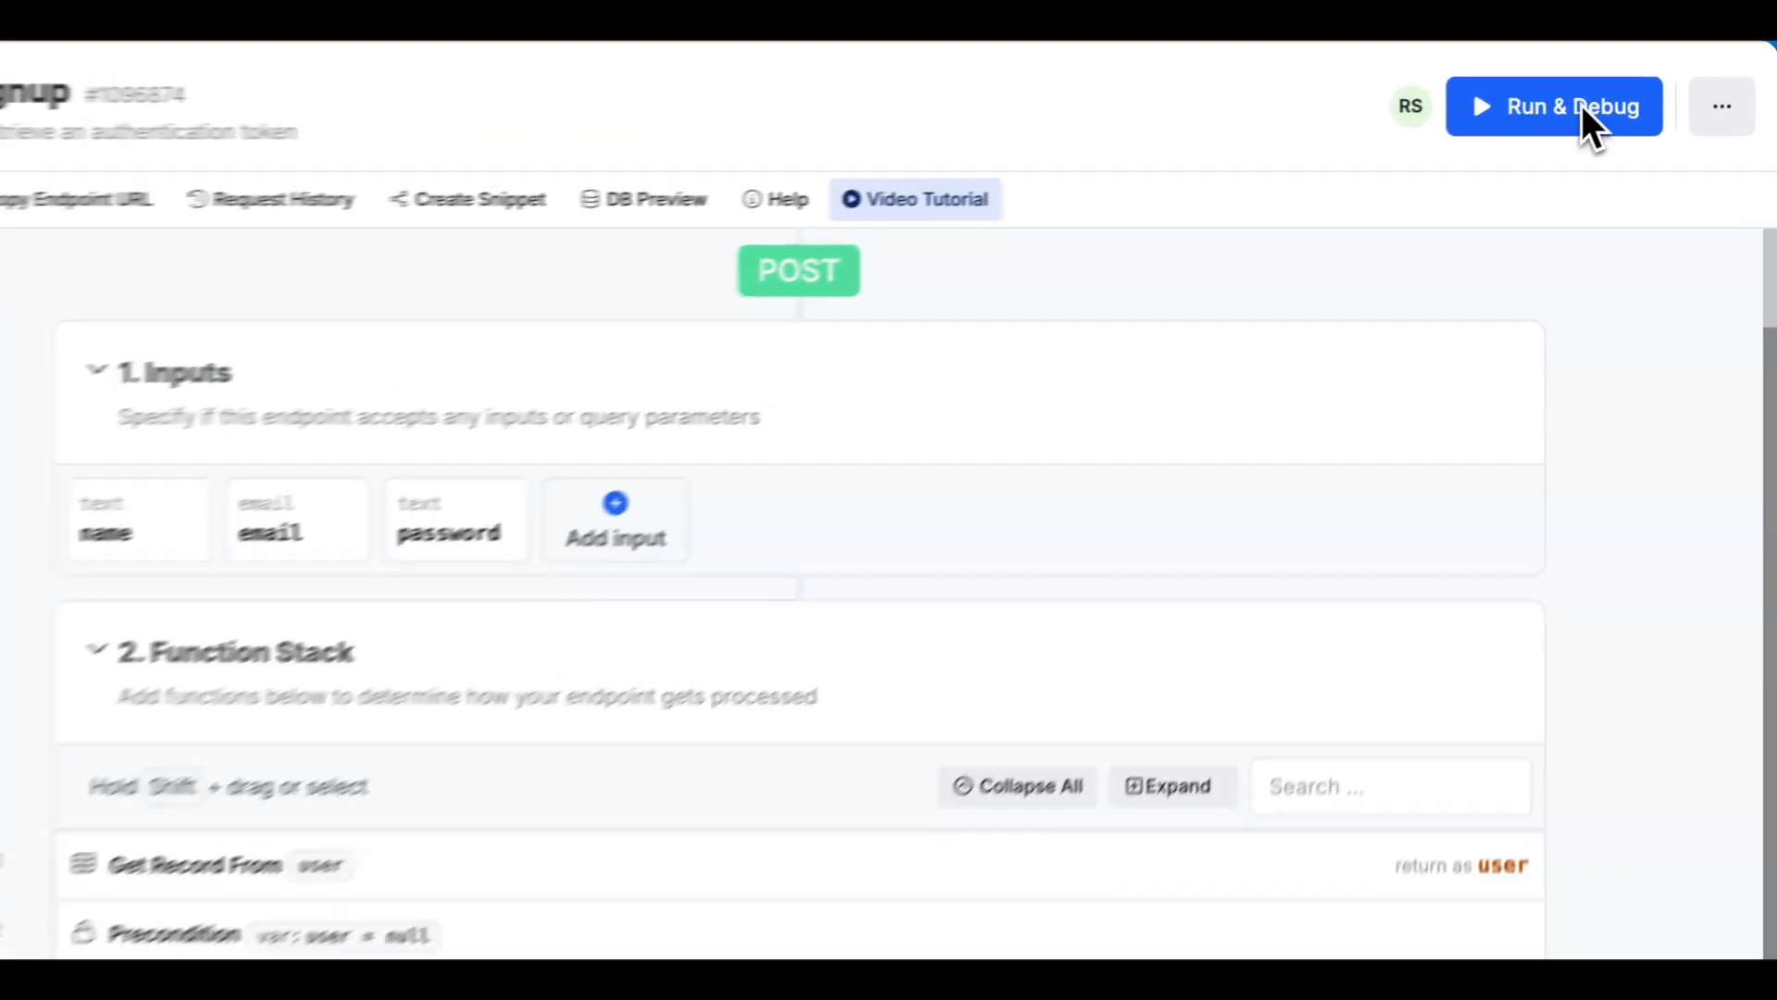
click(1573, 105)
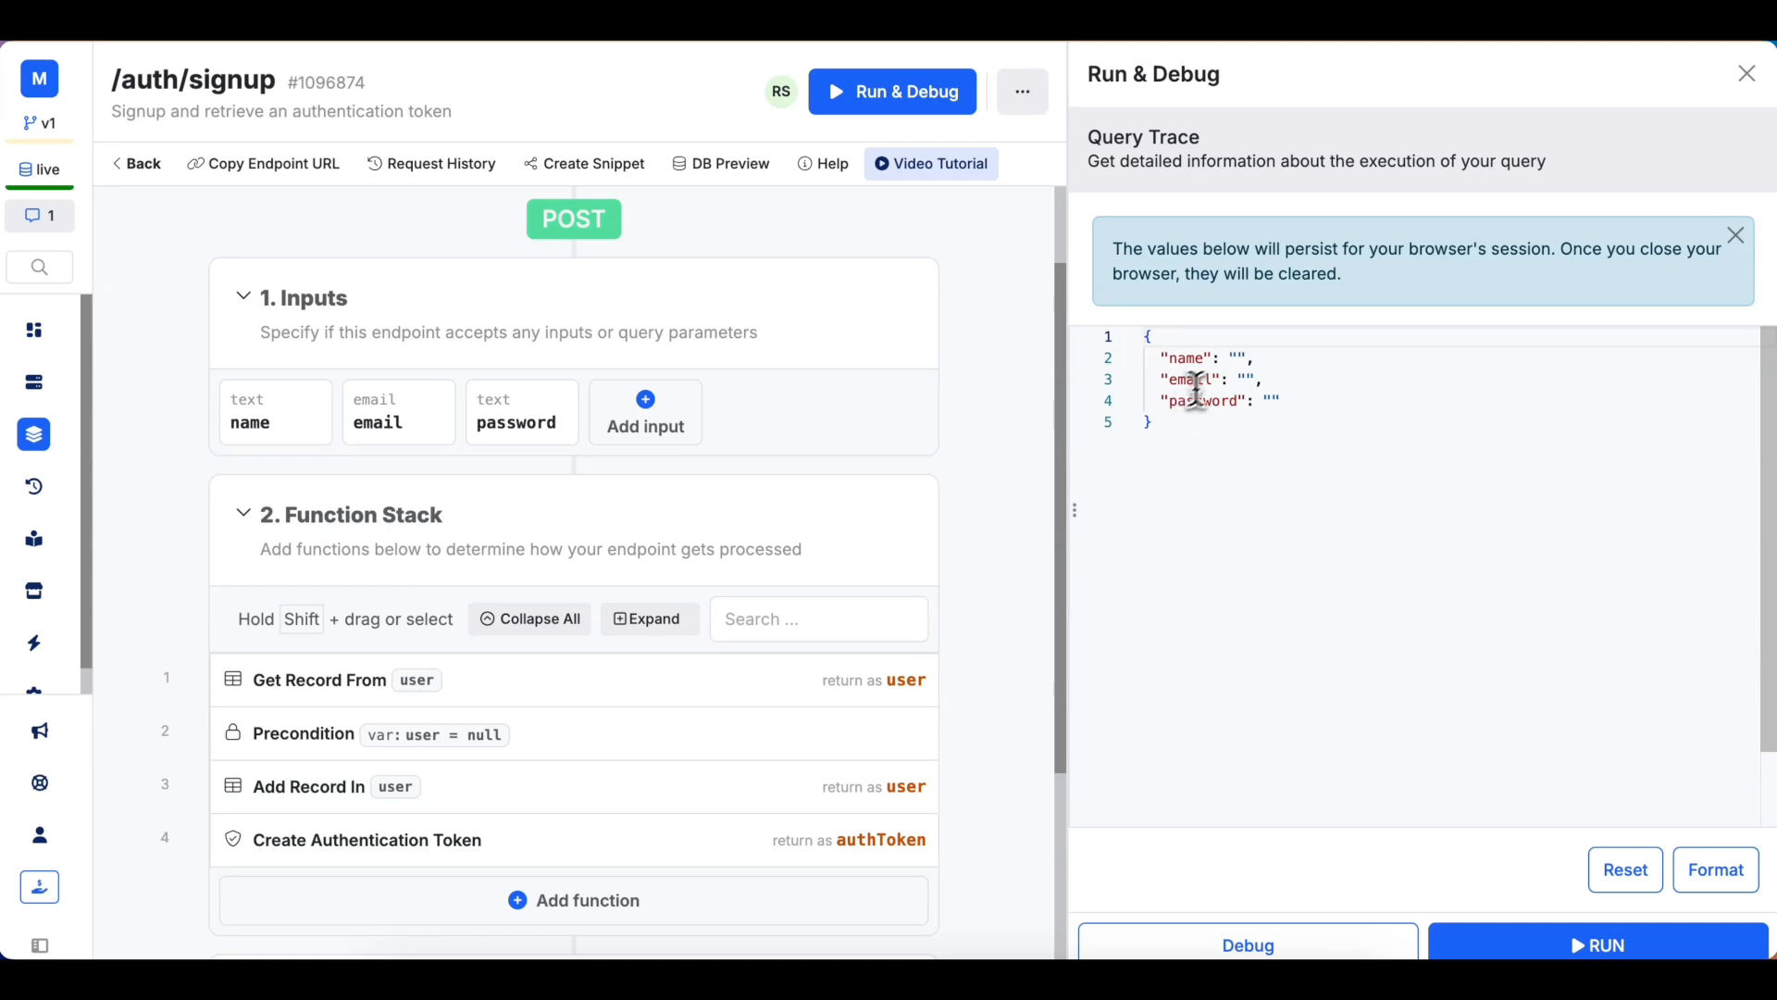
click(1243, 423)
click(1239, 359)
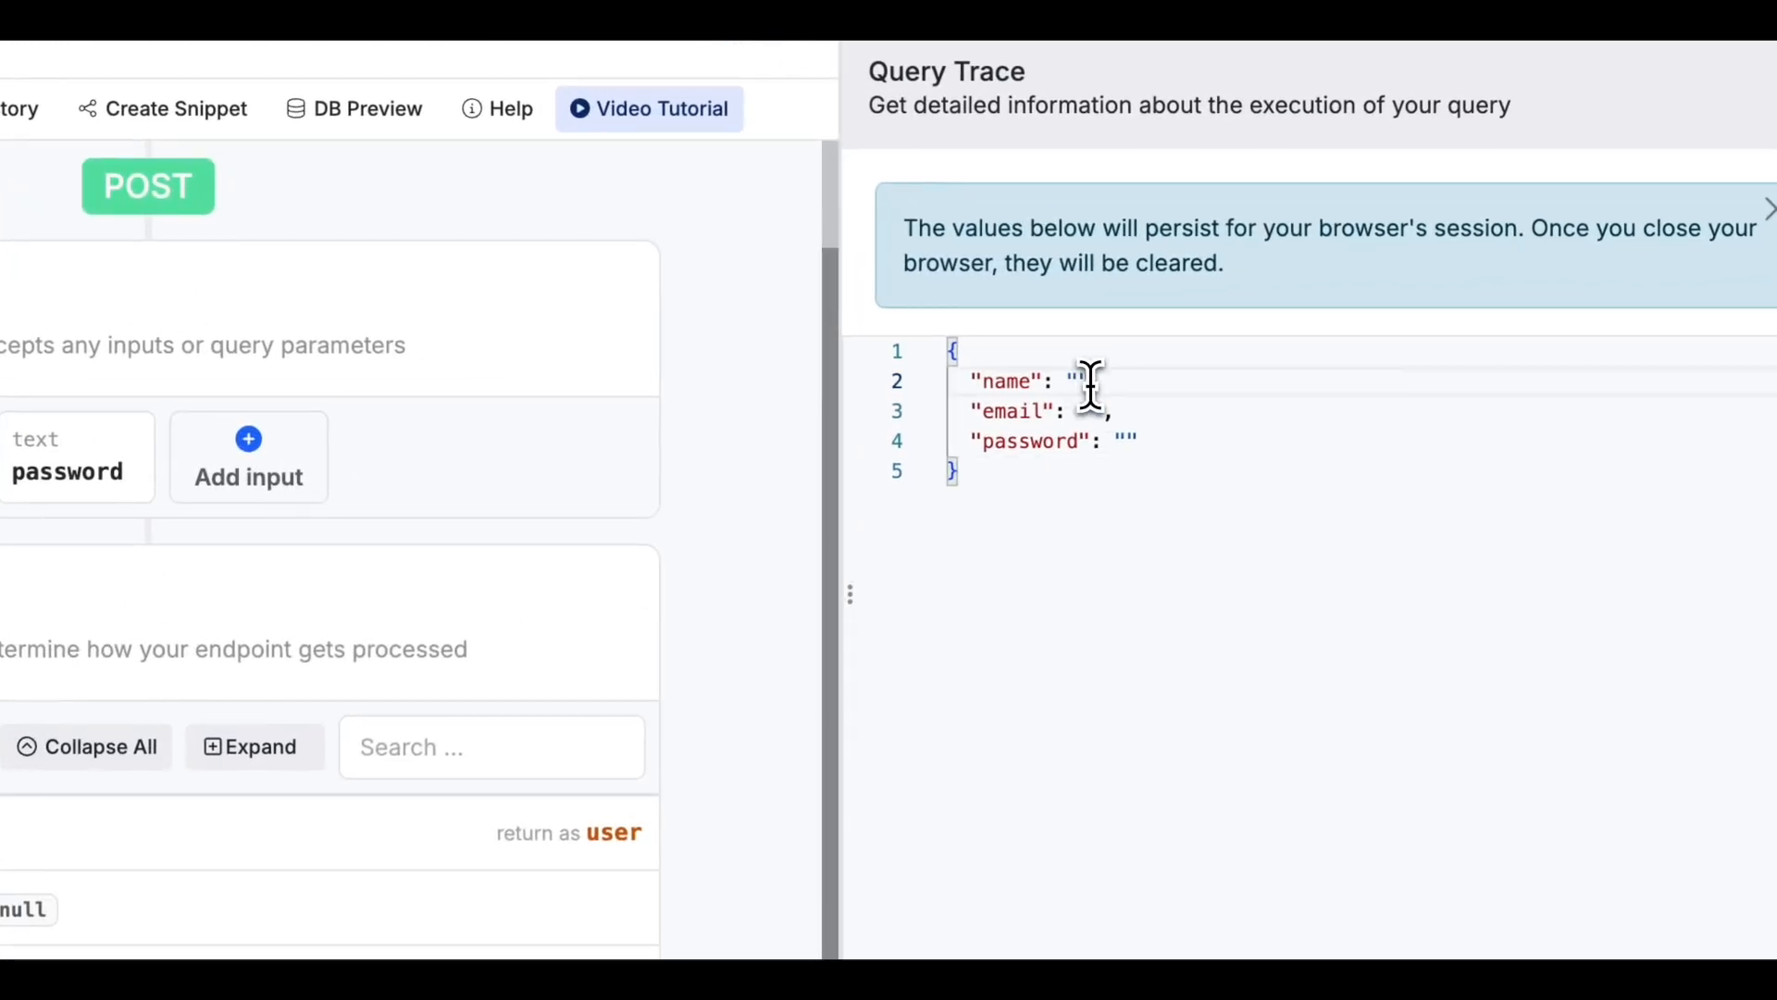
click(1089, 411)
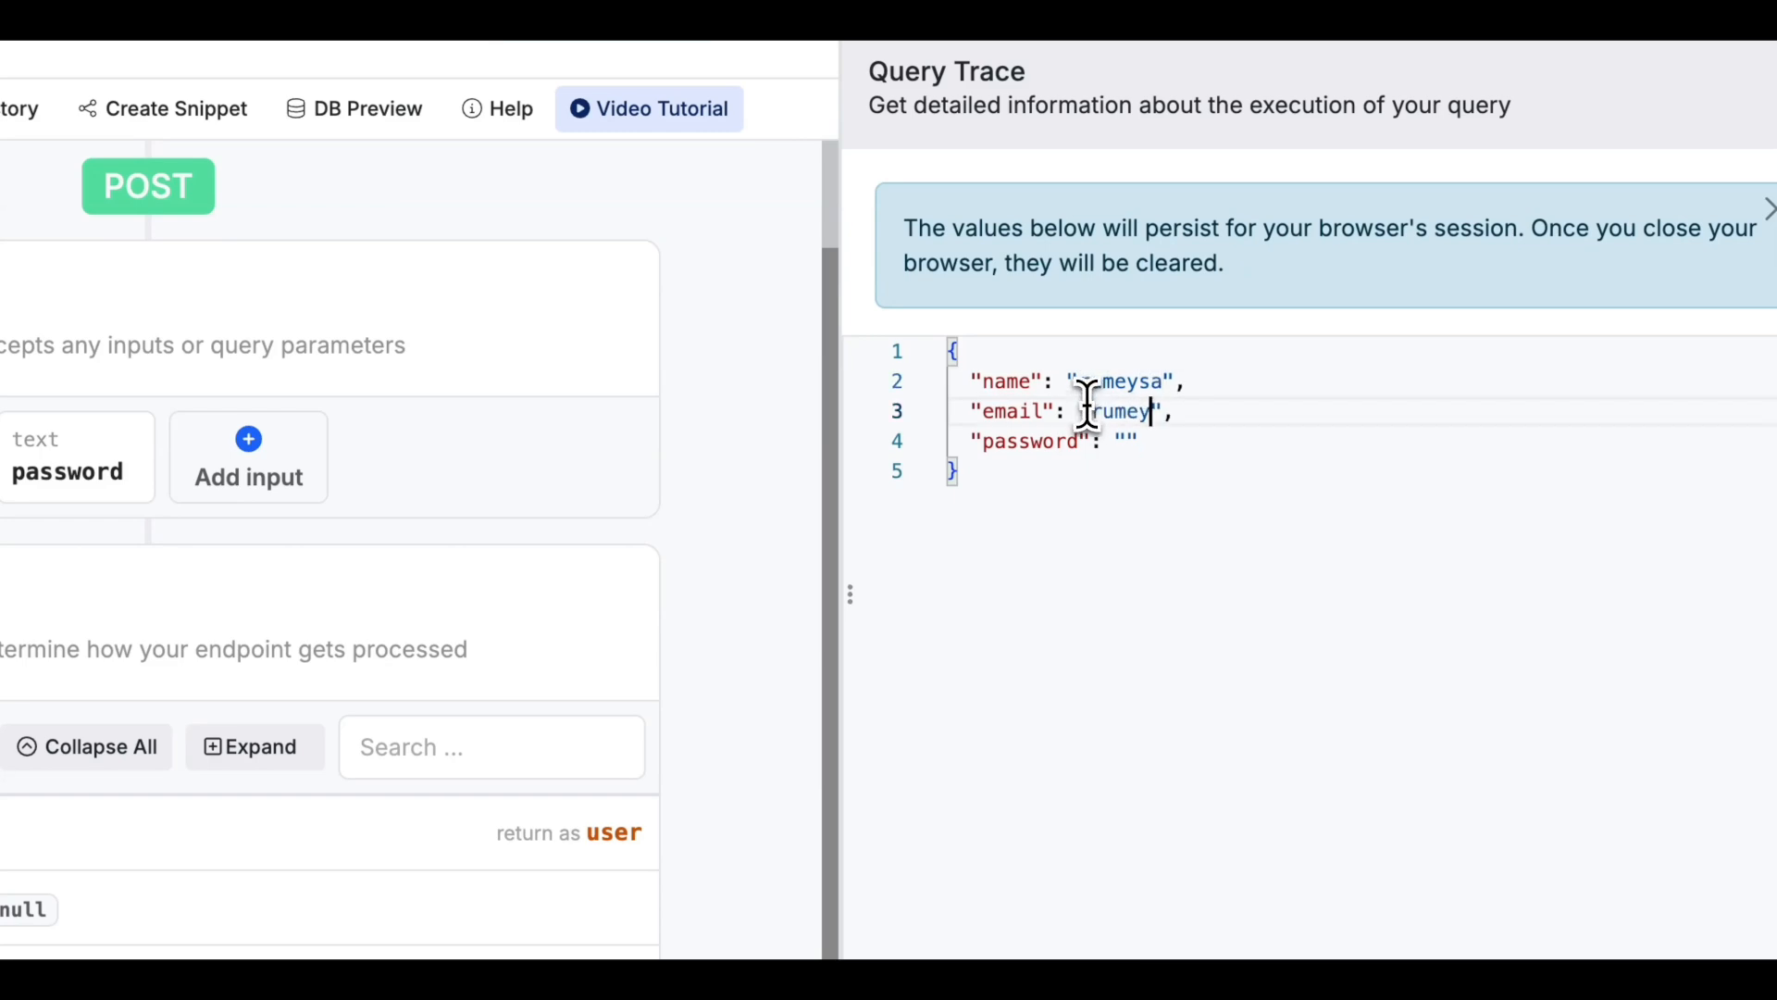
key(End)
text(@draftbit.com)
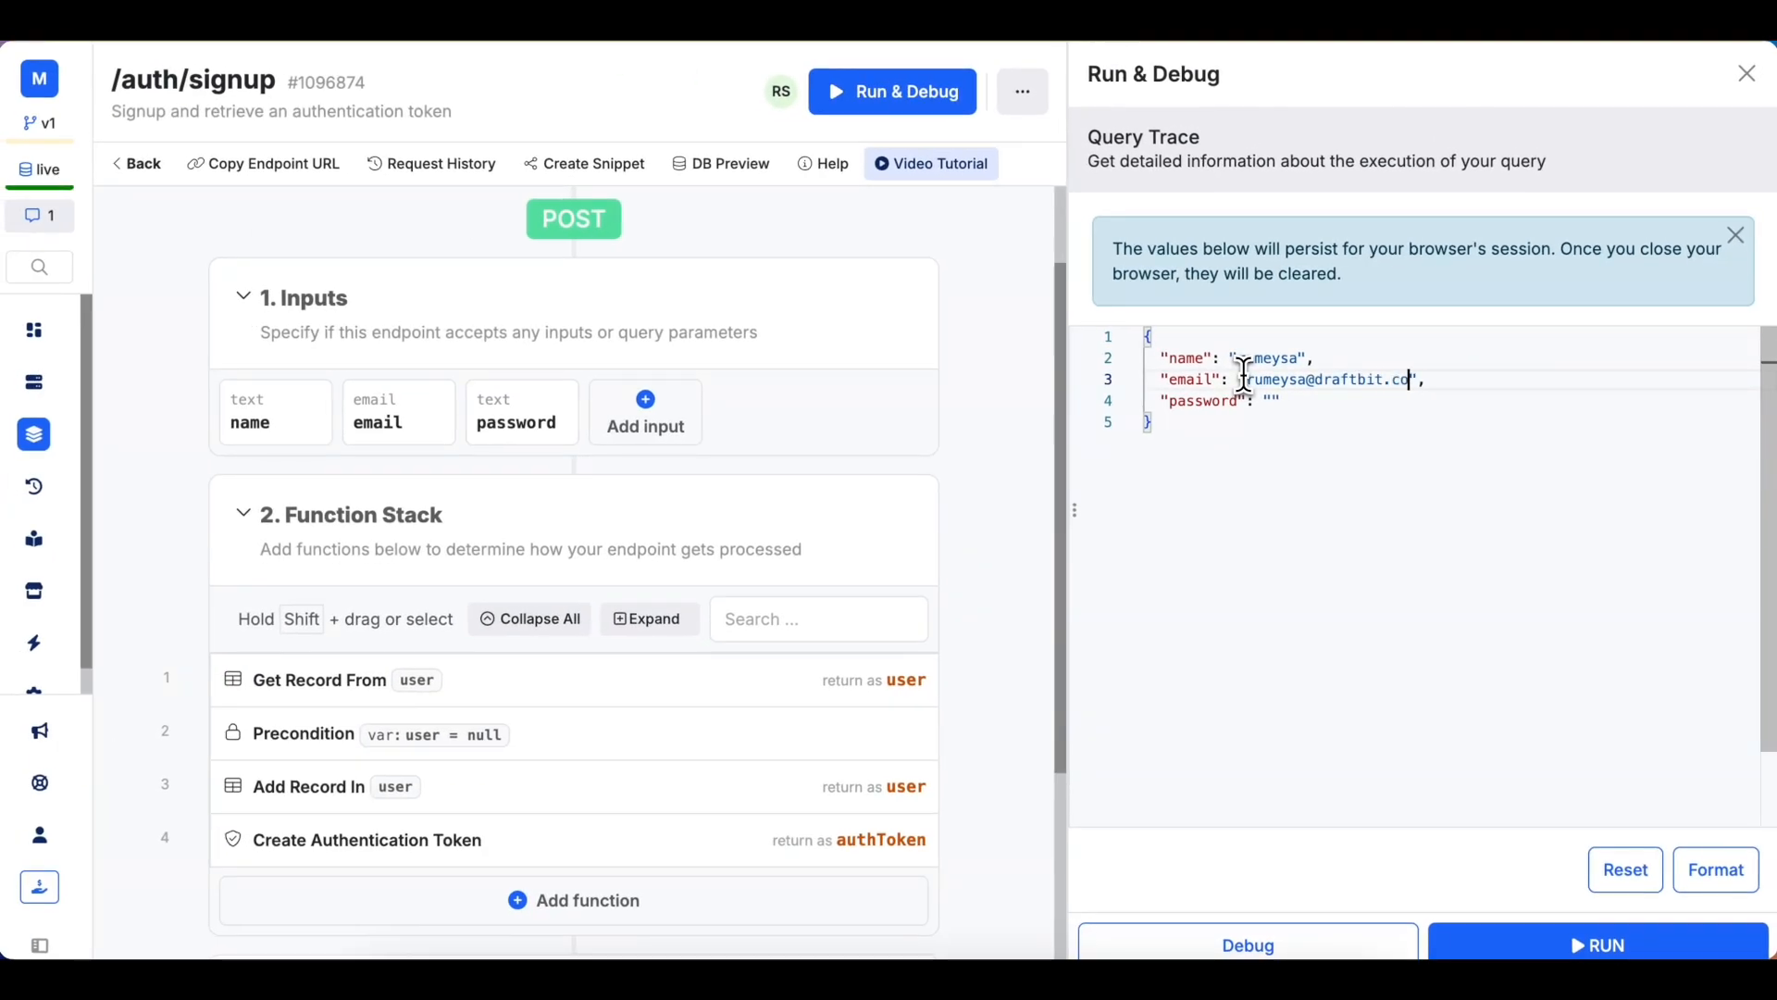
click(1273, 400)
text(Test1234!)
click(1583, 944)
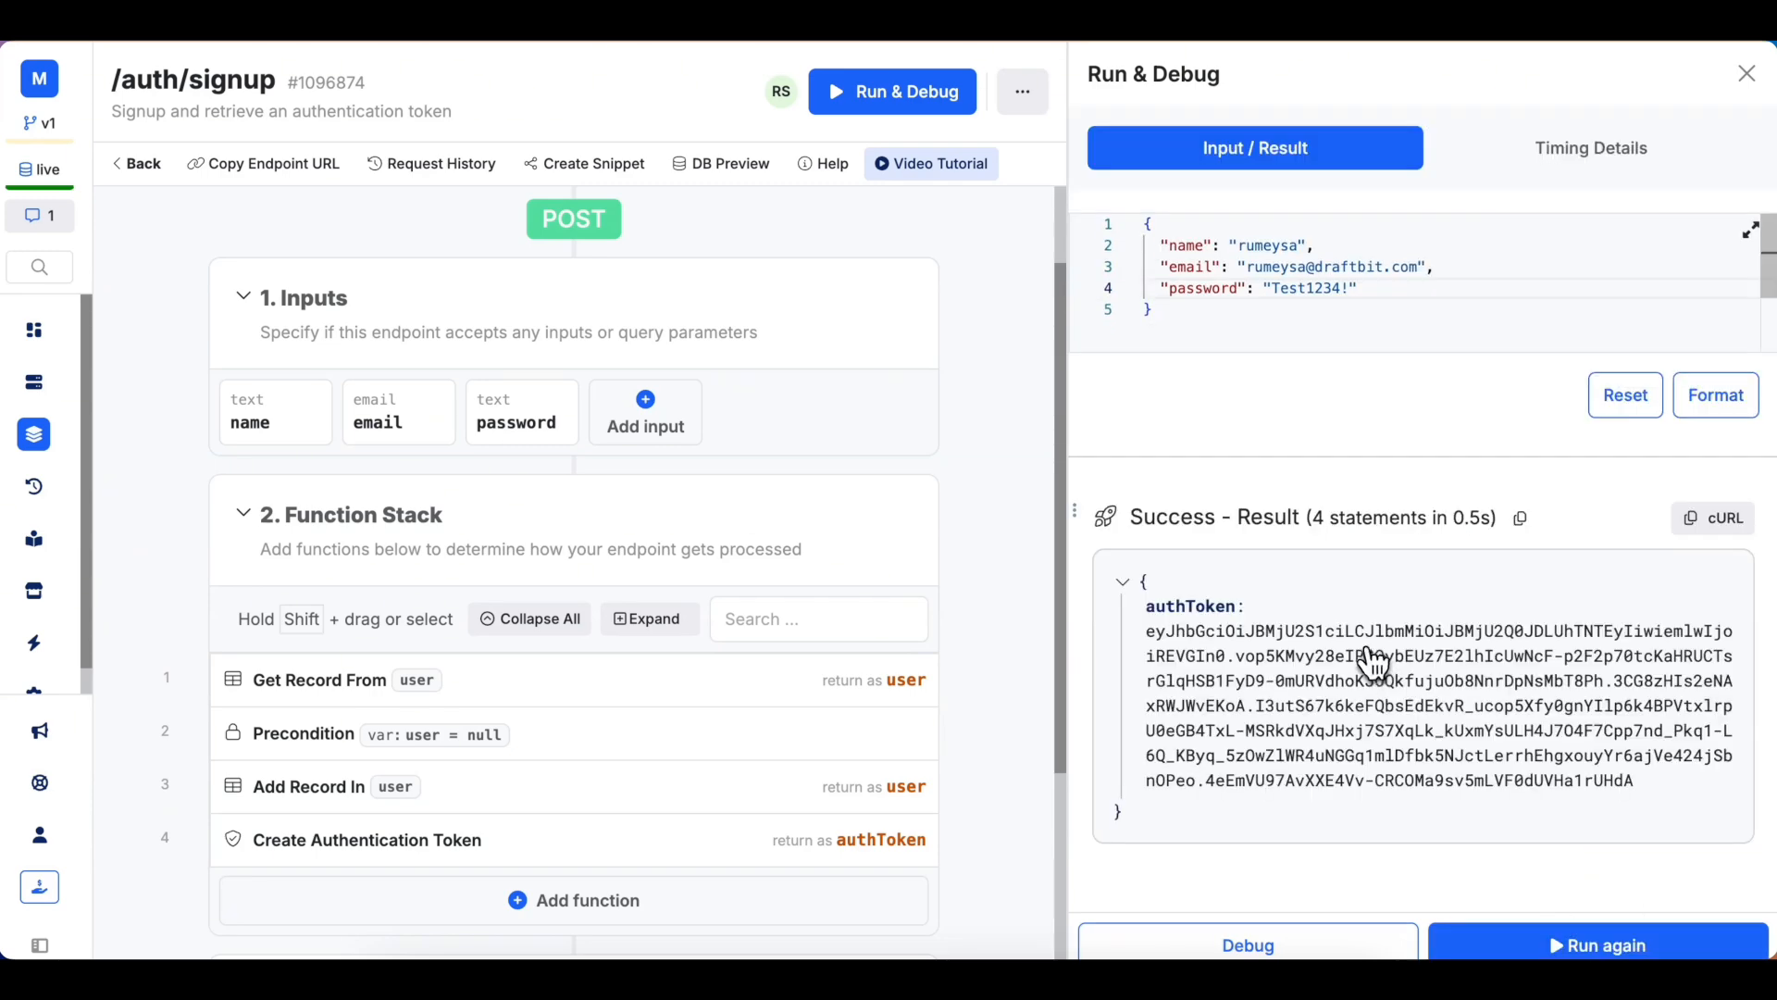
Select and copy the signup endpoint's JSON input body.
drag(1170, 311, 1135, 298)
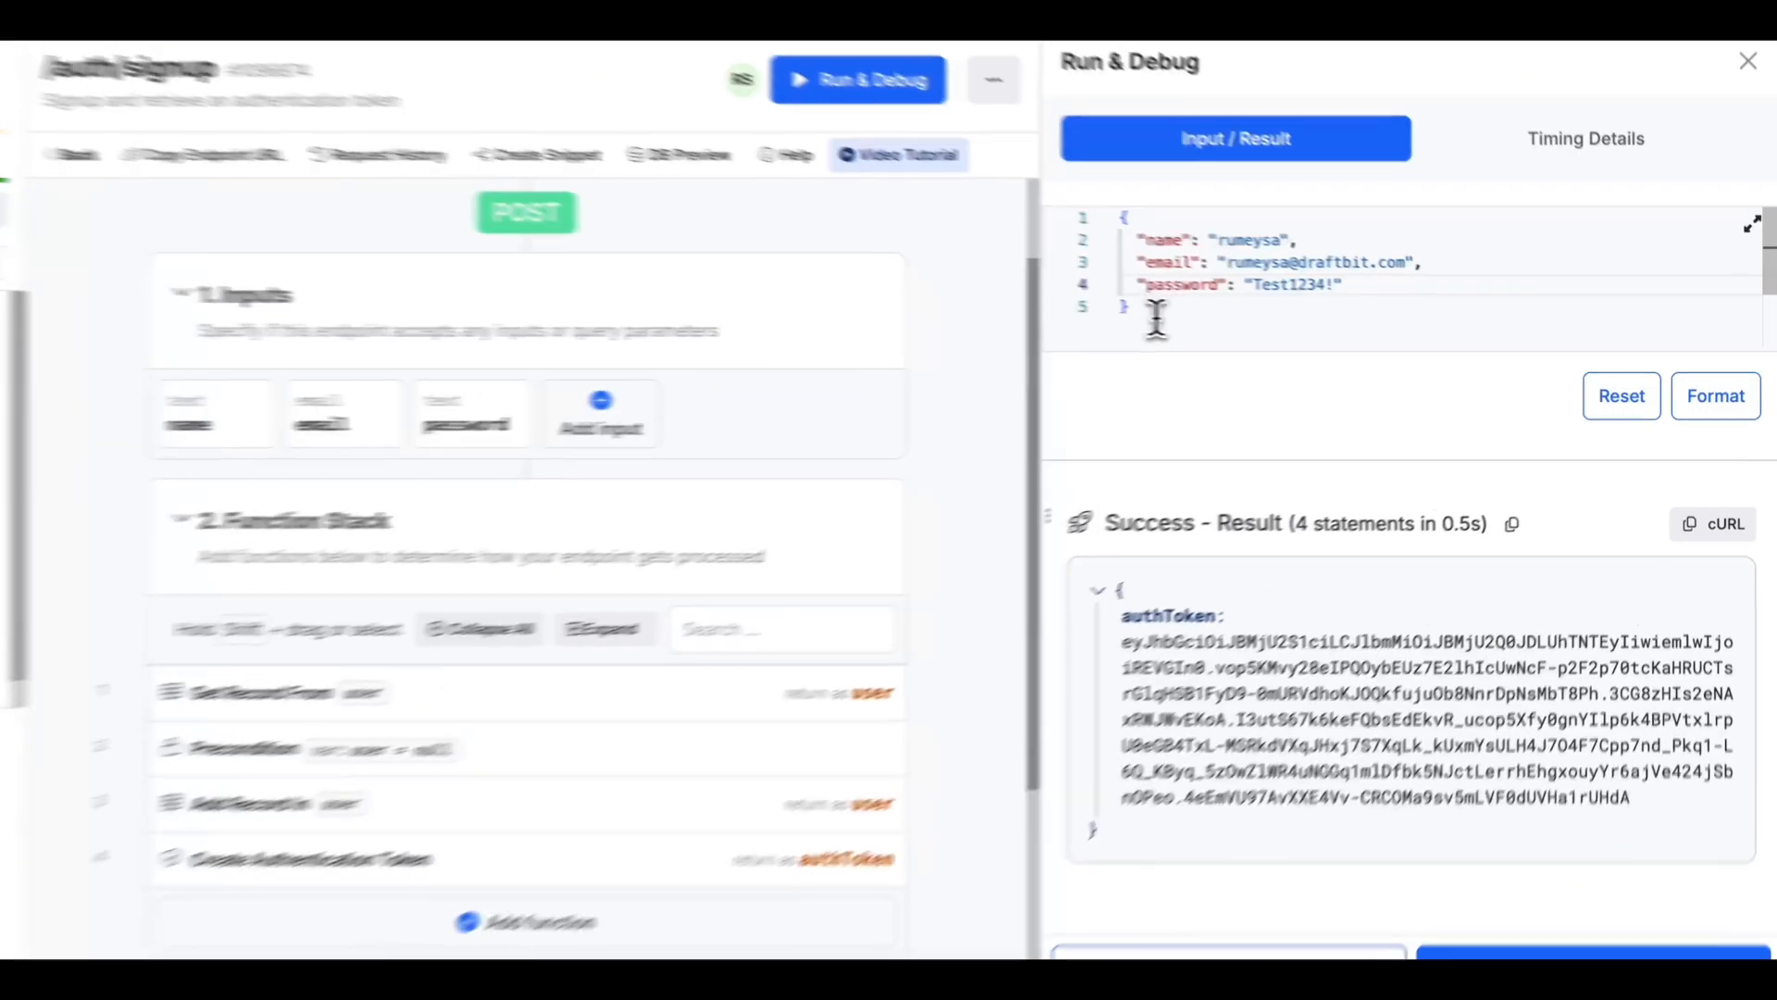
drag(927, 269, 898, 176)
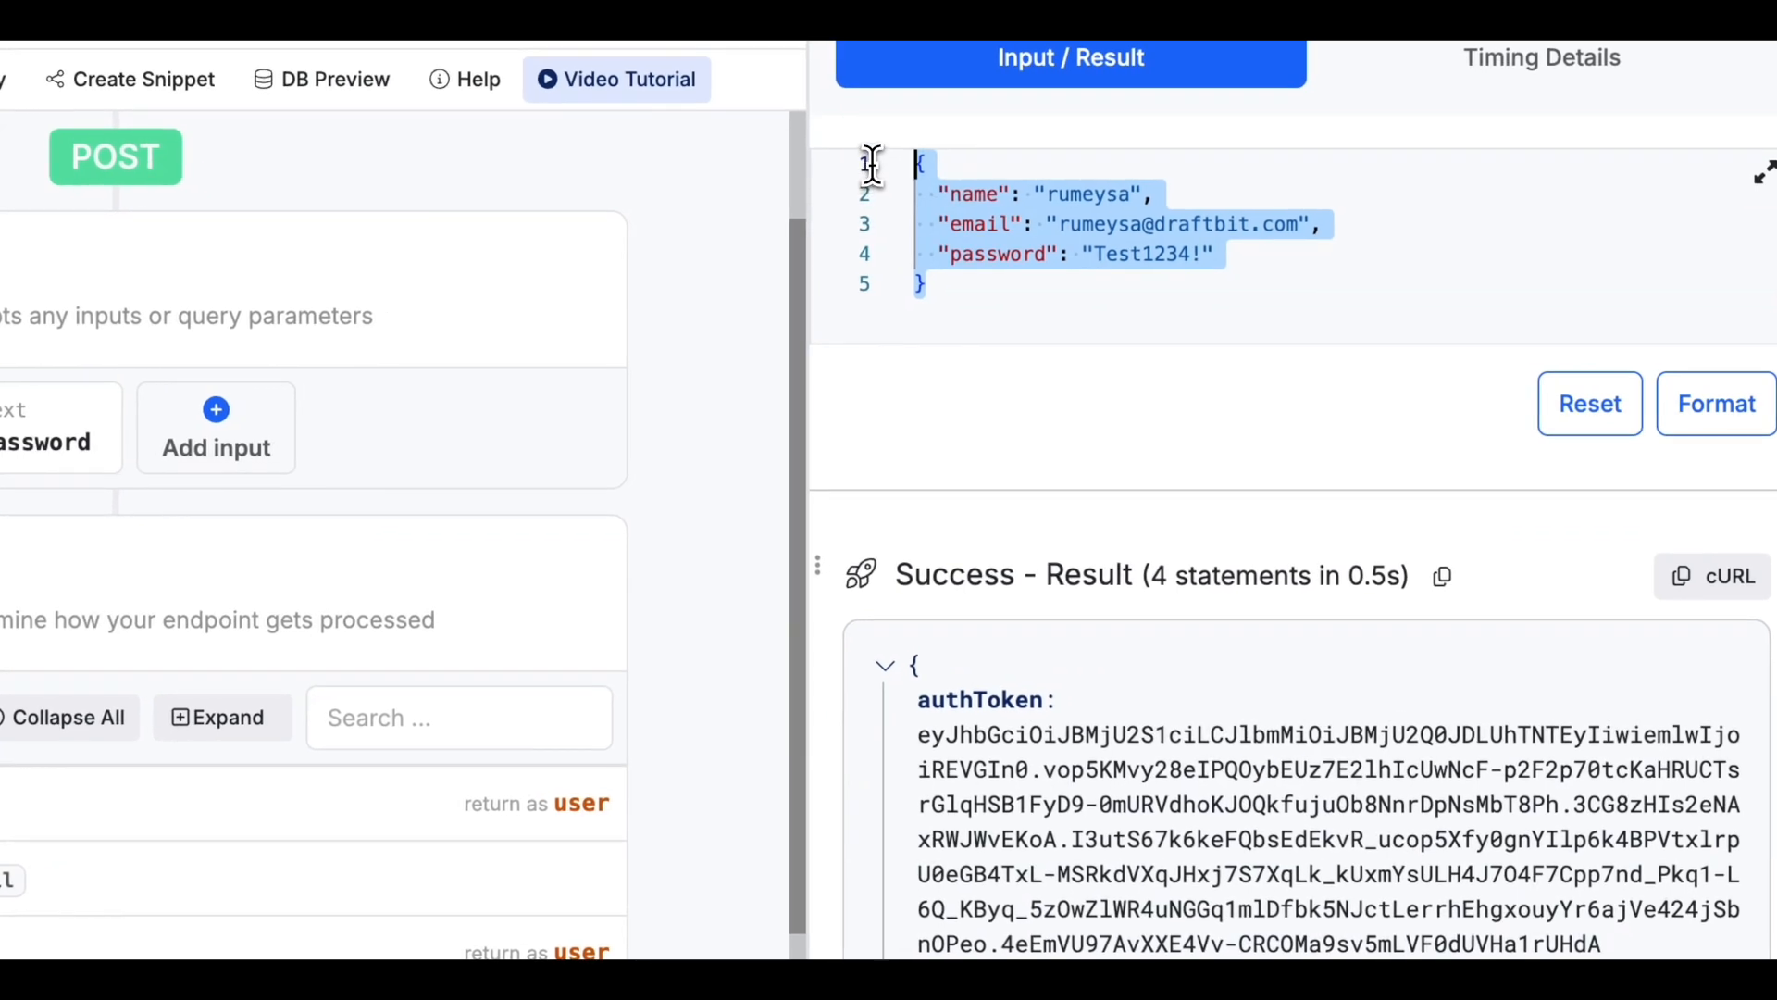
click(1043, 297)
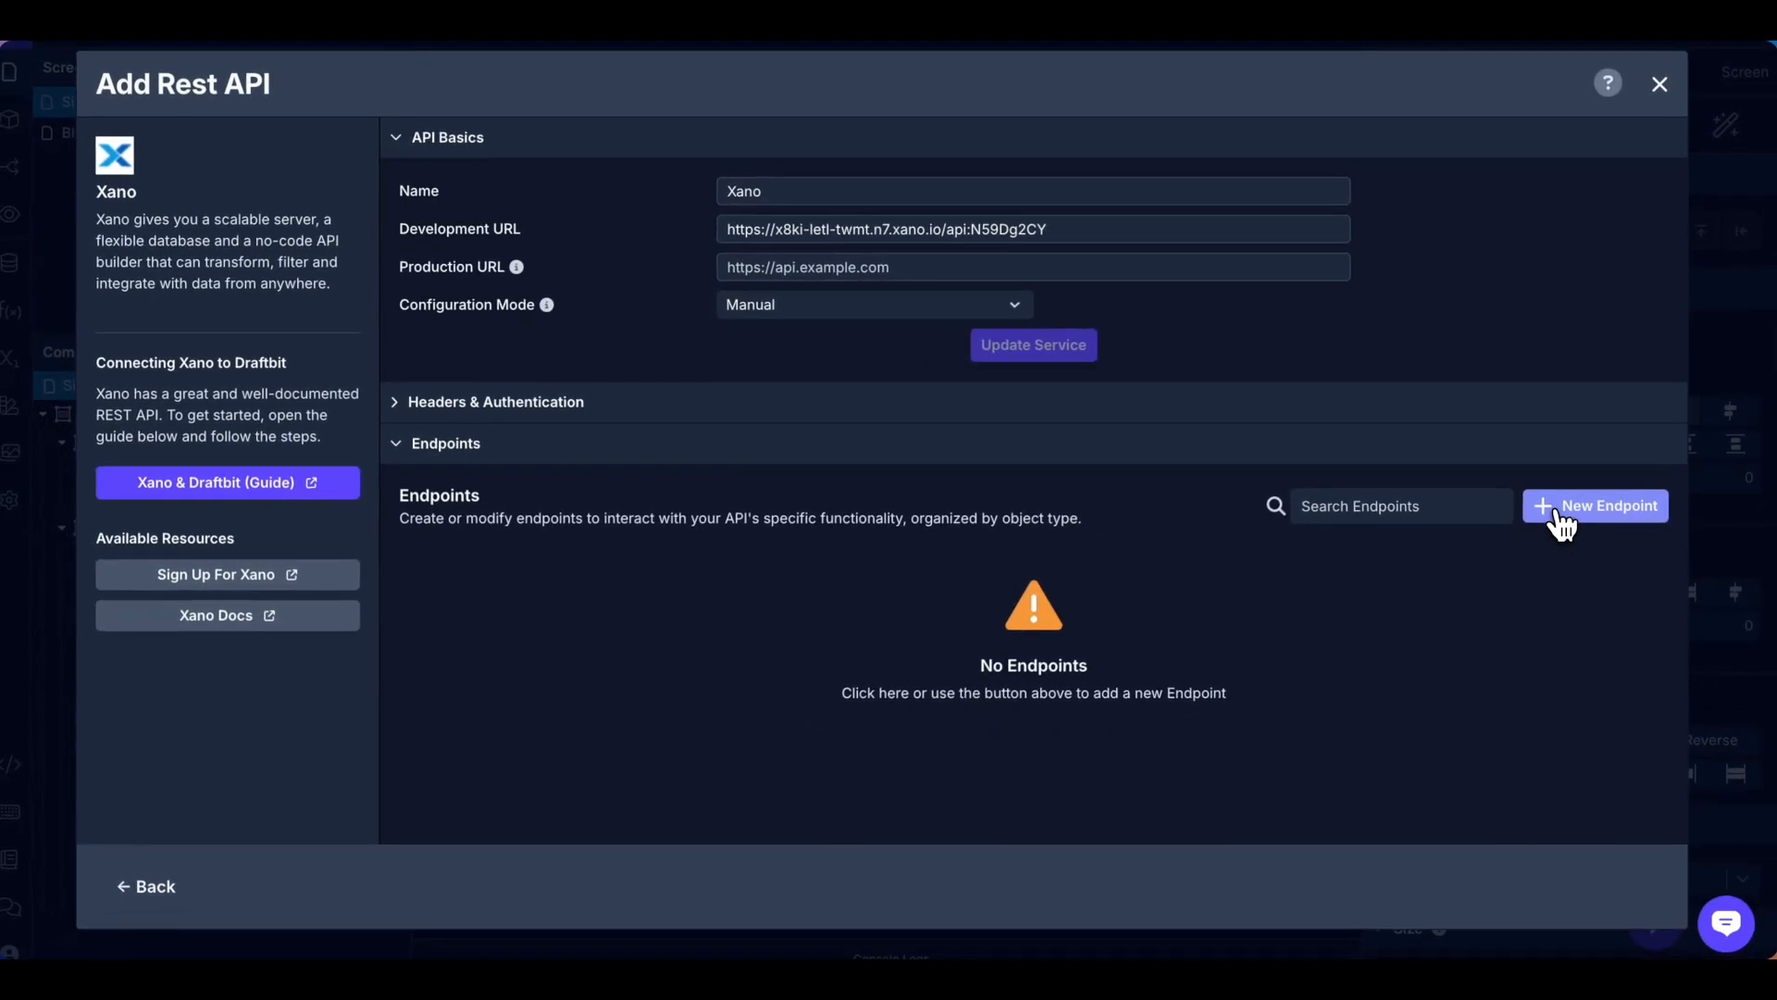
Create a new endpoint named Signup using POST with the Register role.
click(1563, 524)
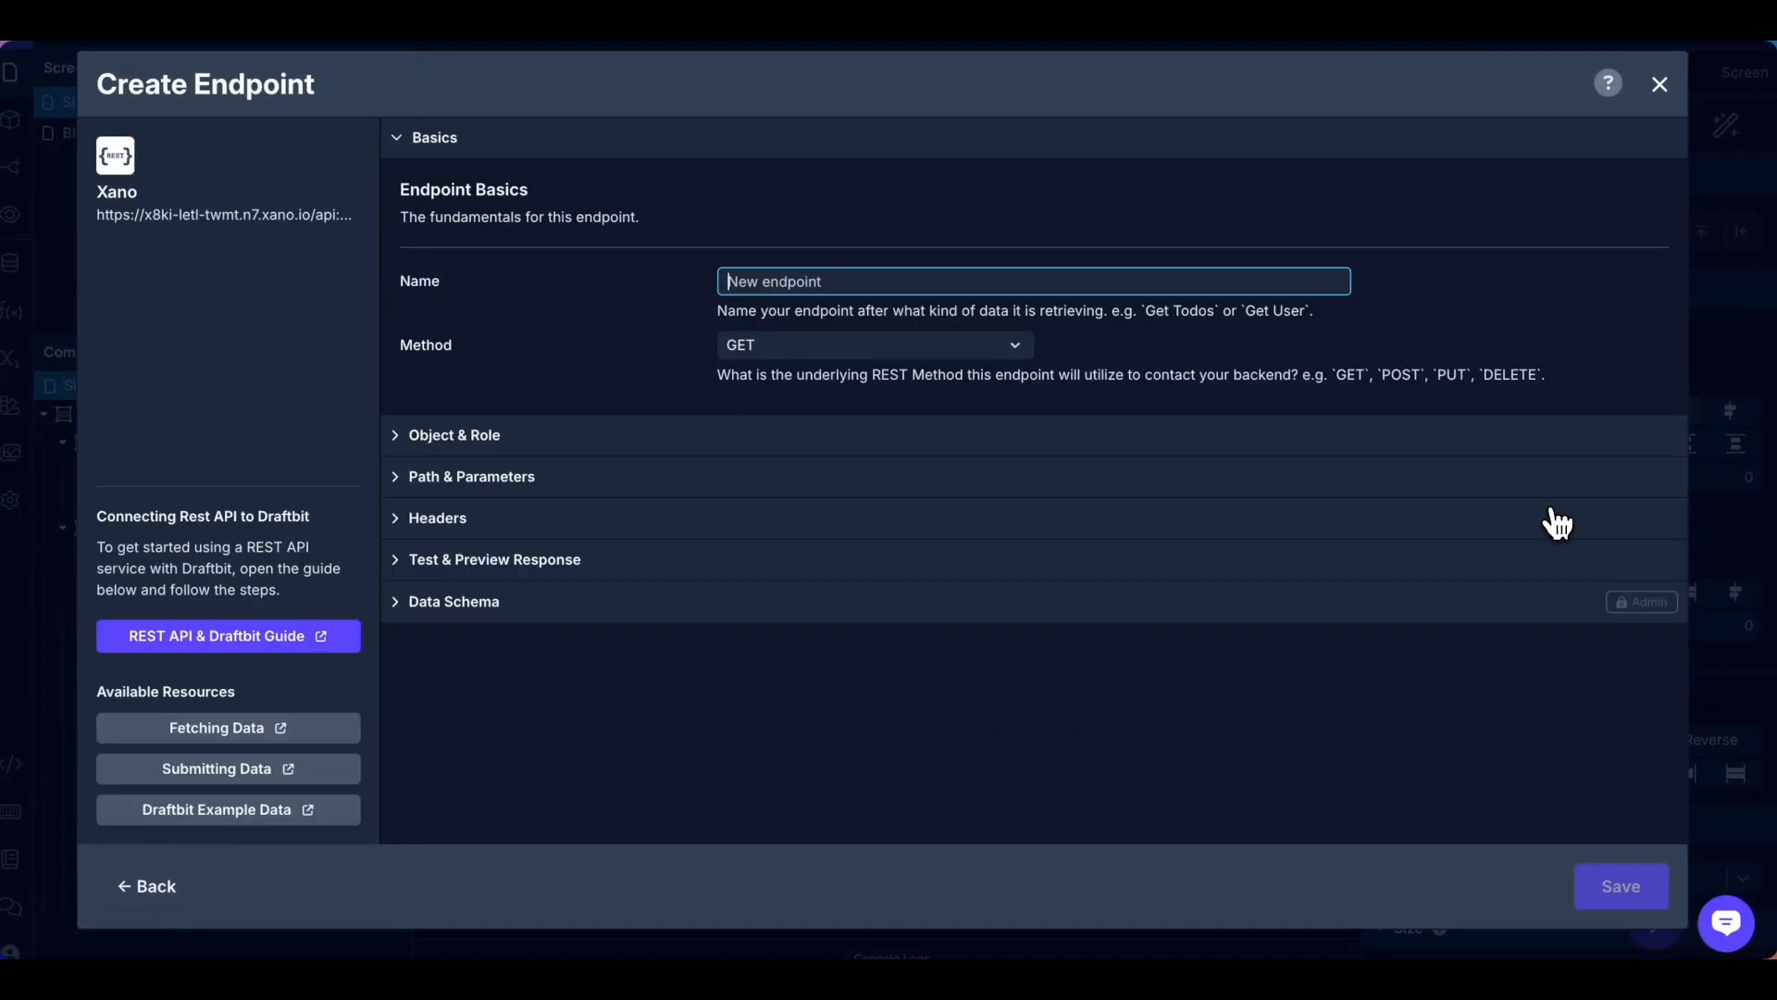
click(840, 281)
text(Signup)
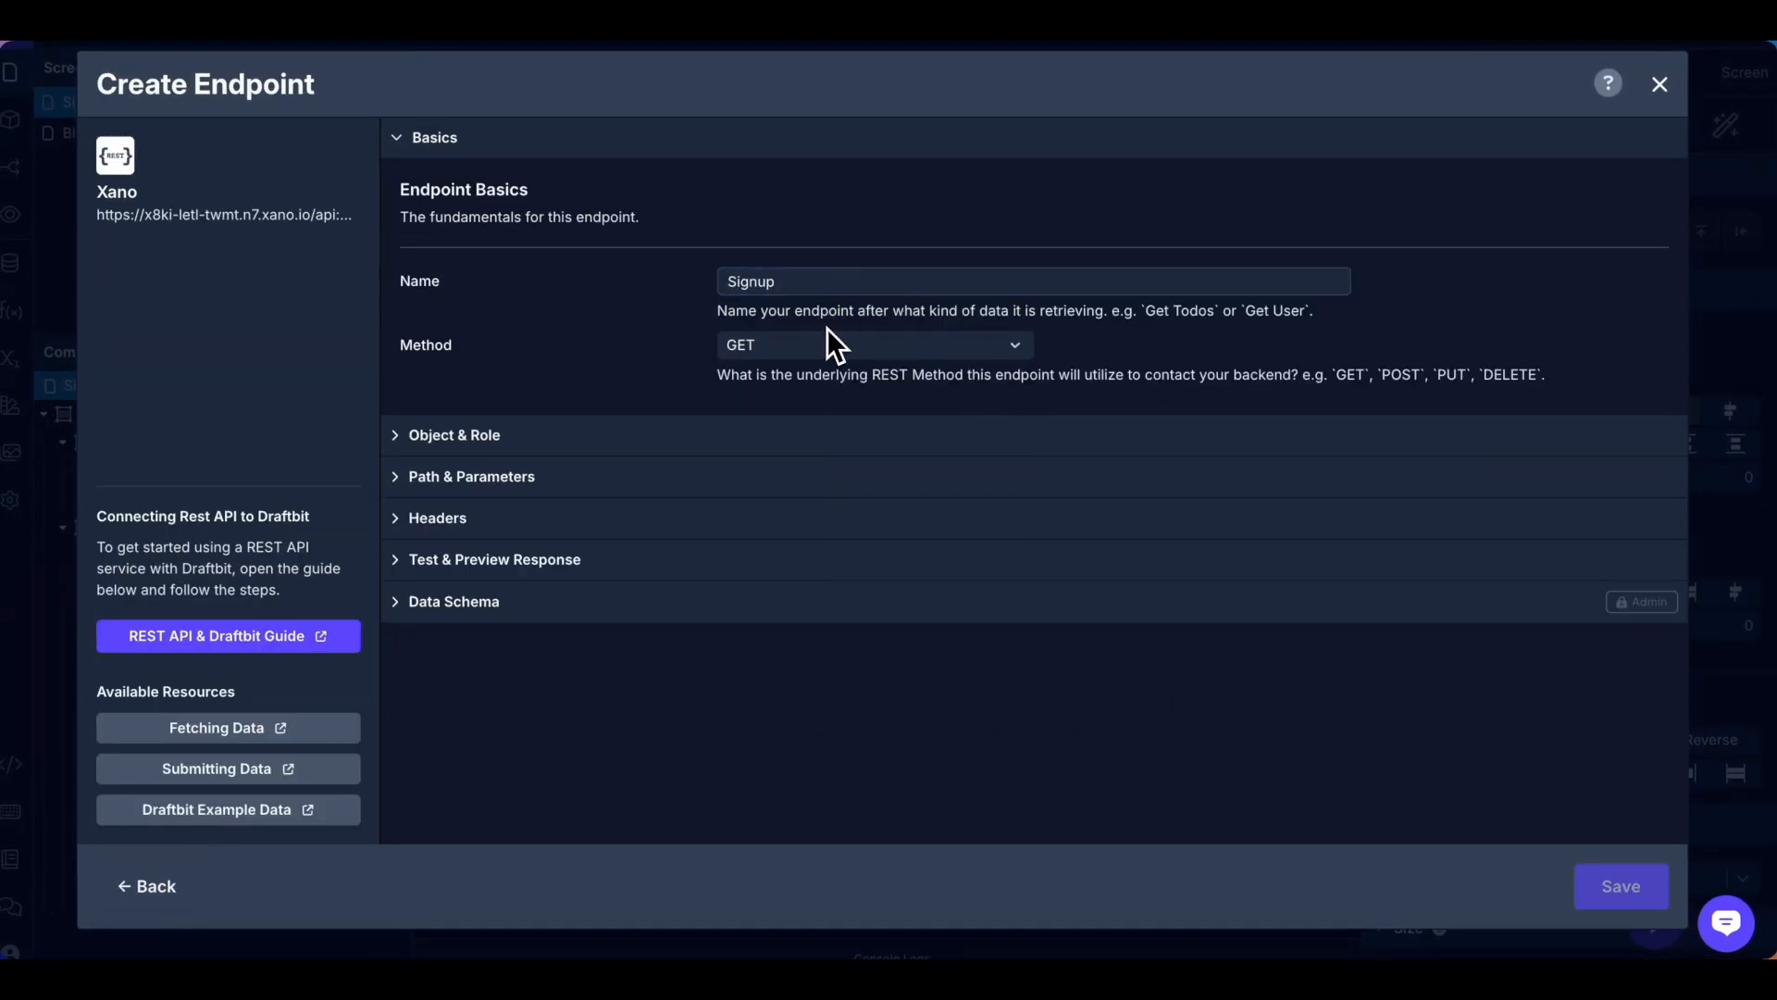
click(836, 346)
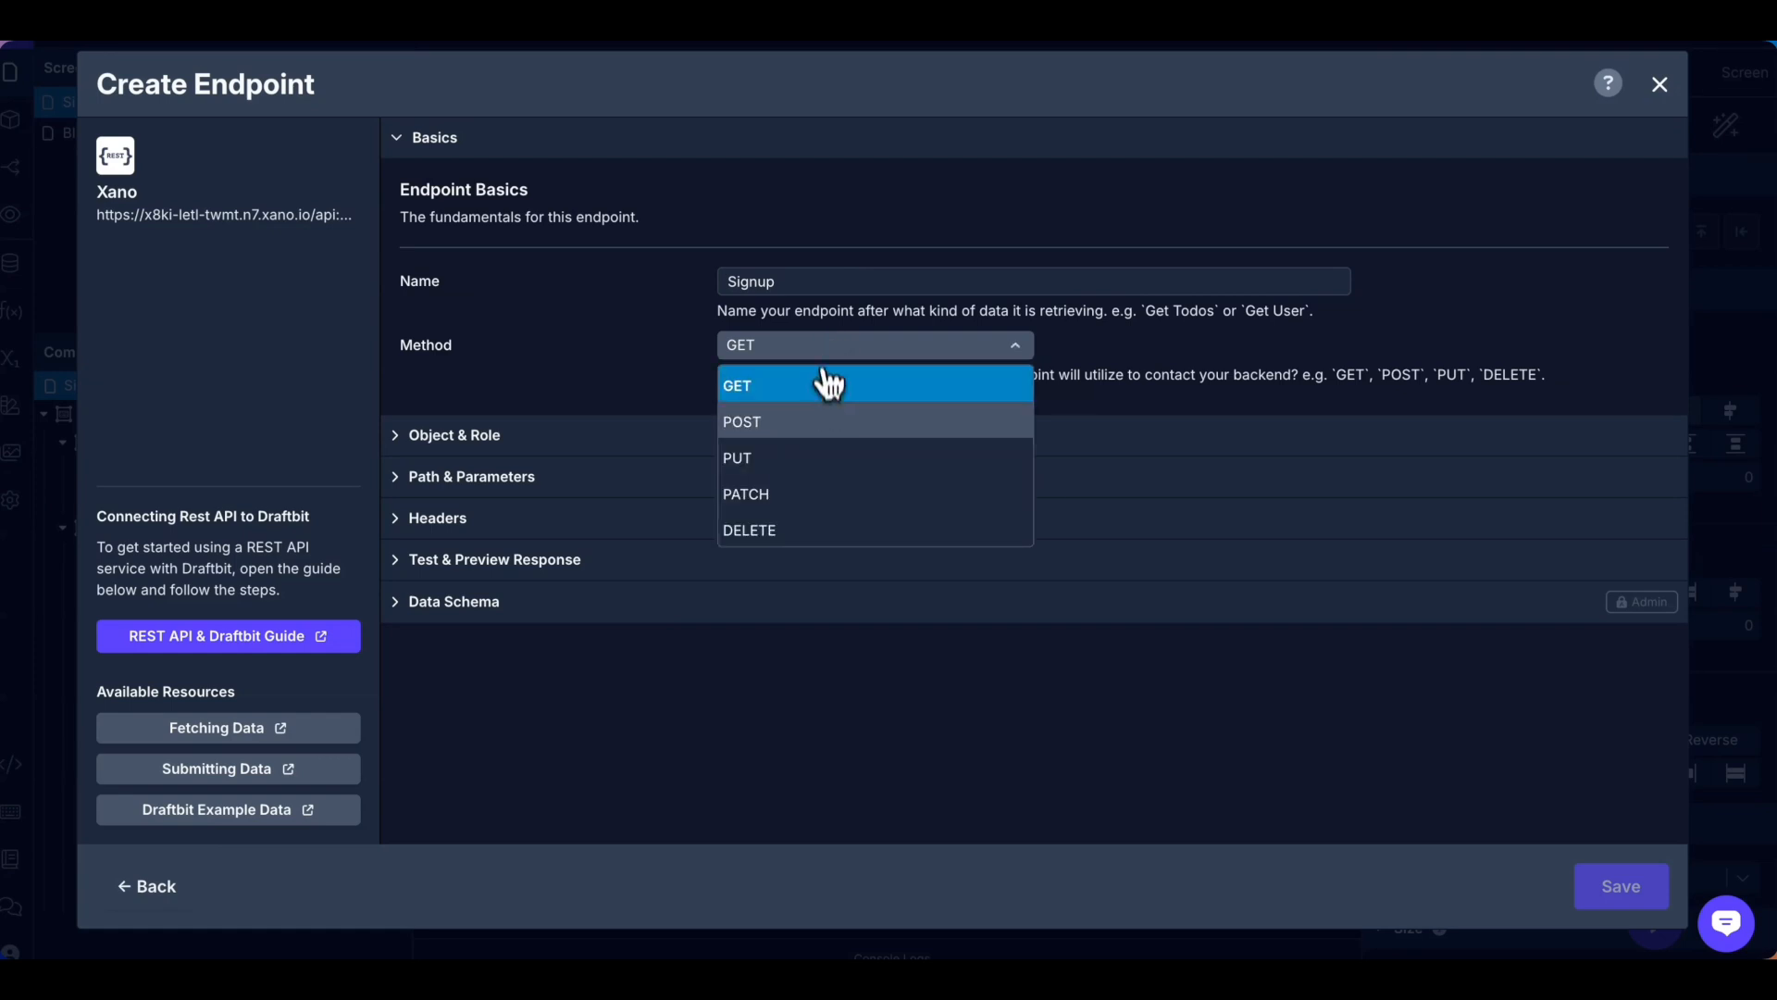
click(822, 424)
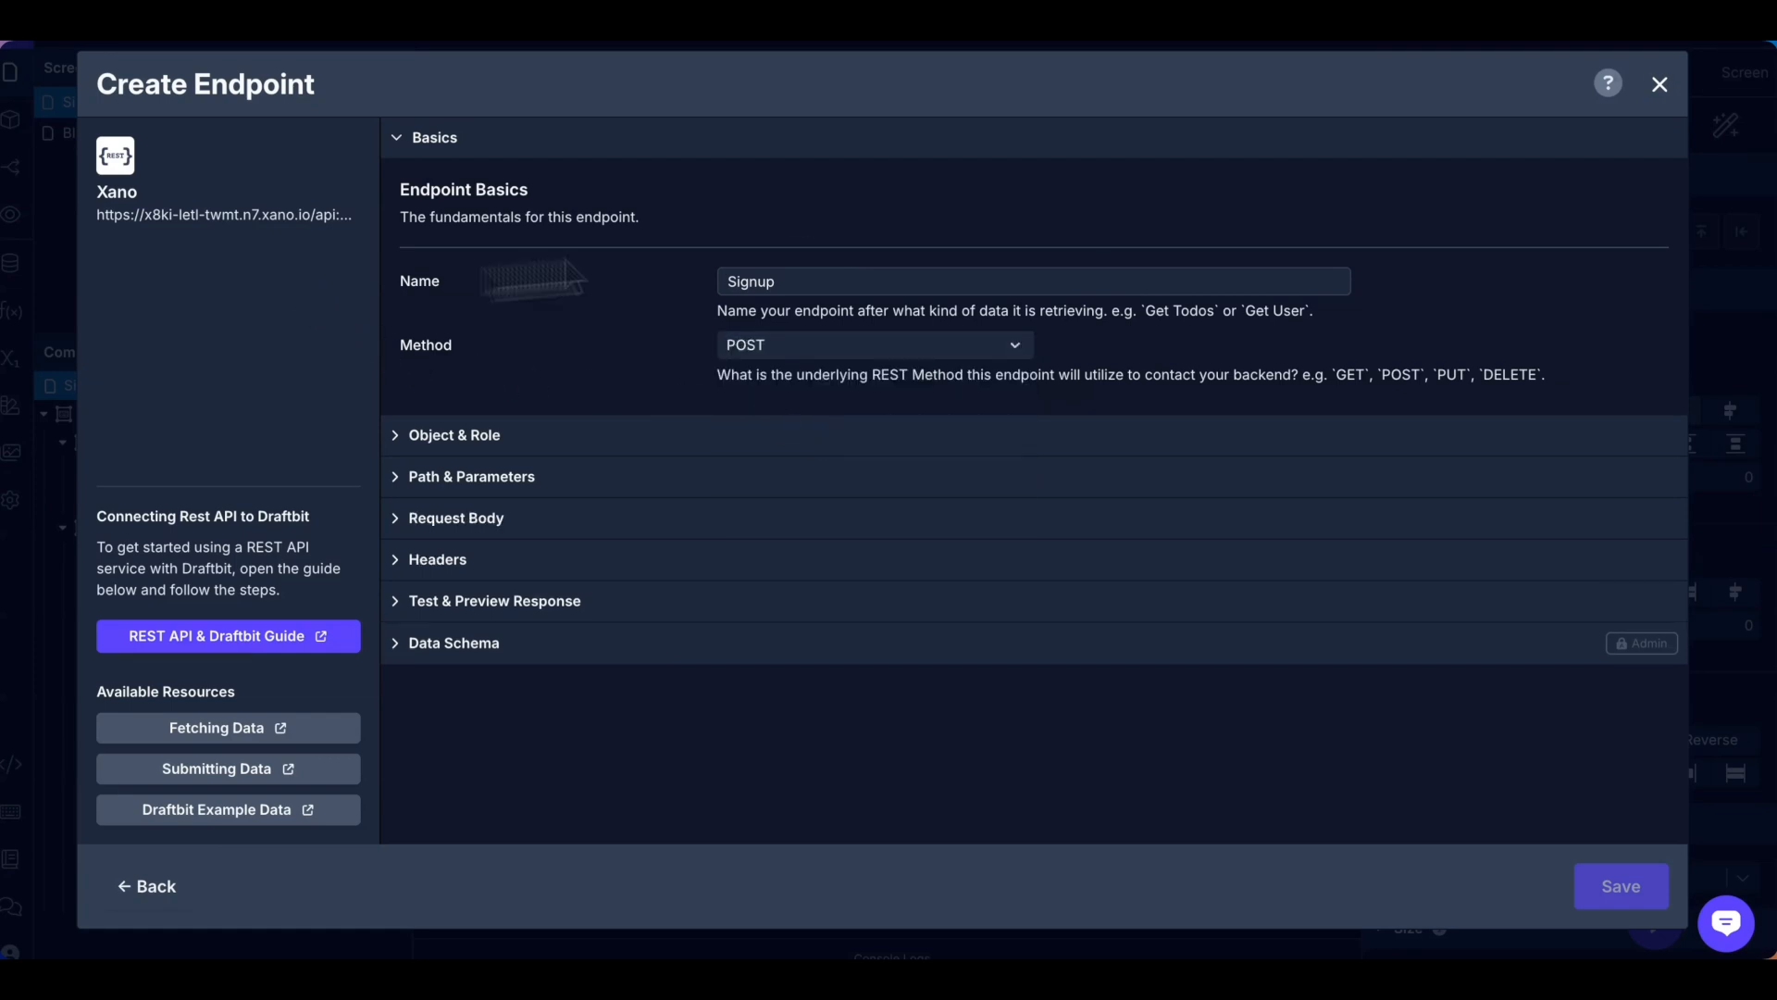
click(1348, 434)
click(865, 369)
click(833, 456)
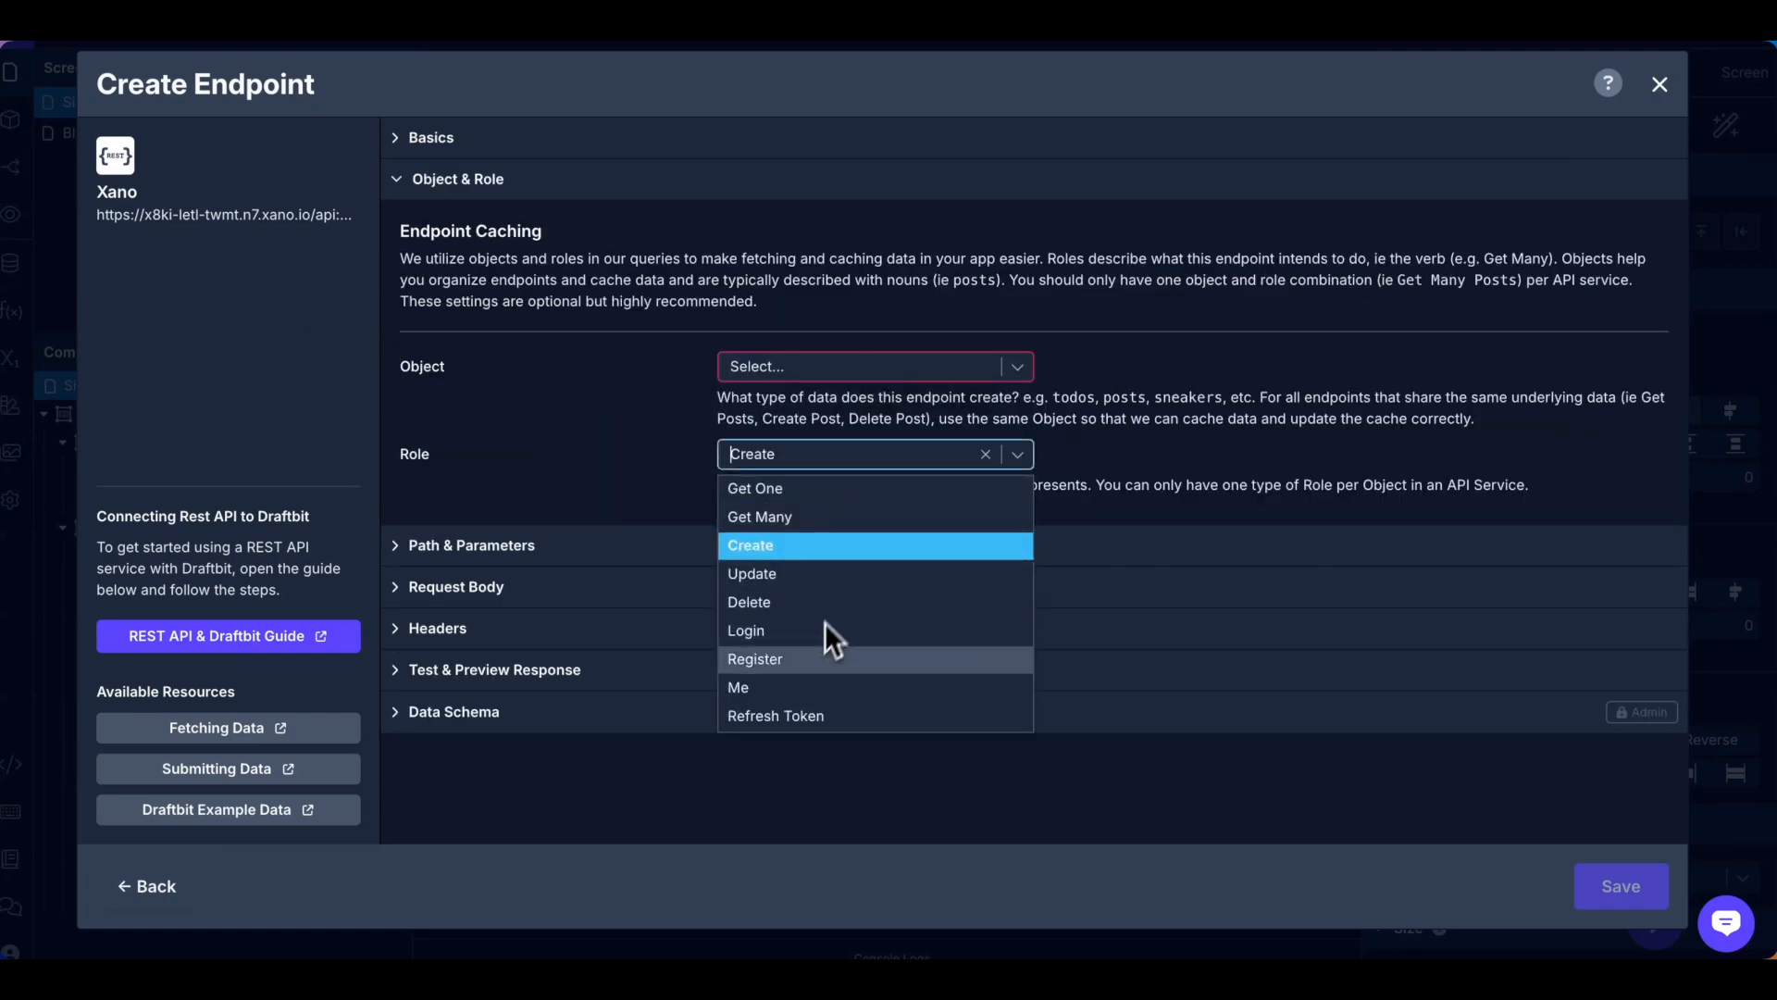
click(813, 656)
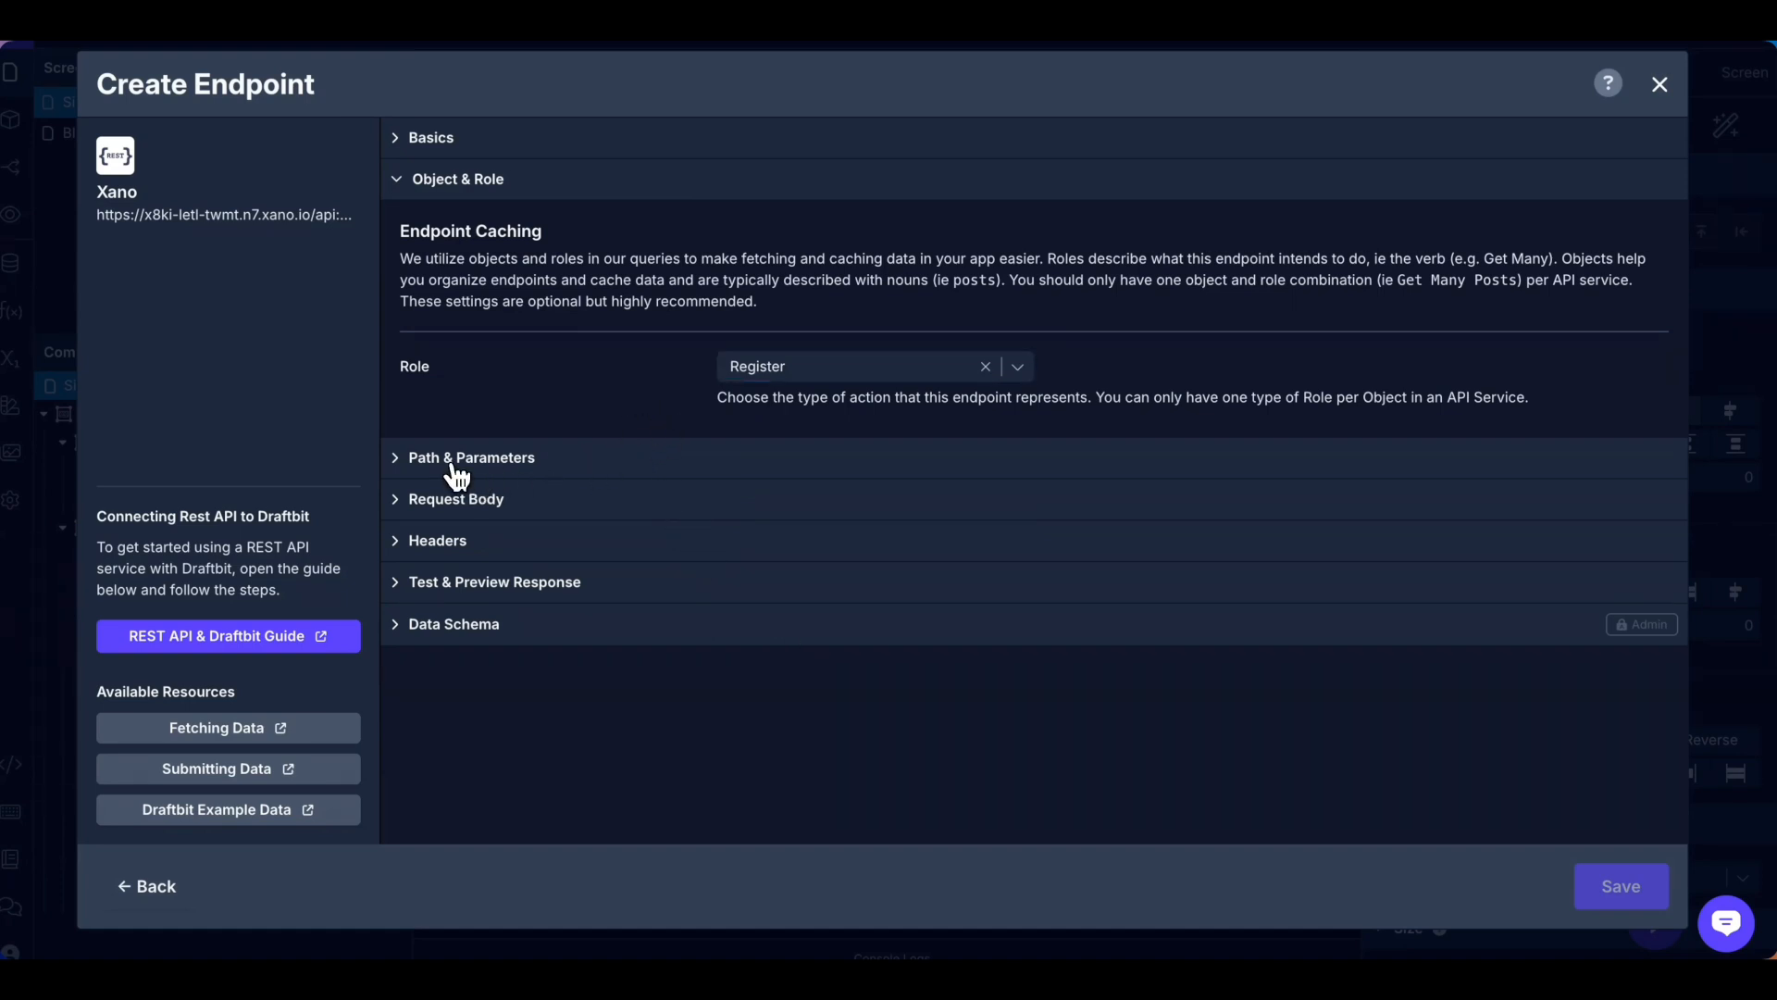
Set the Signup endpoint's path to /auth/signup and select the default request body.
click(488, 468)
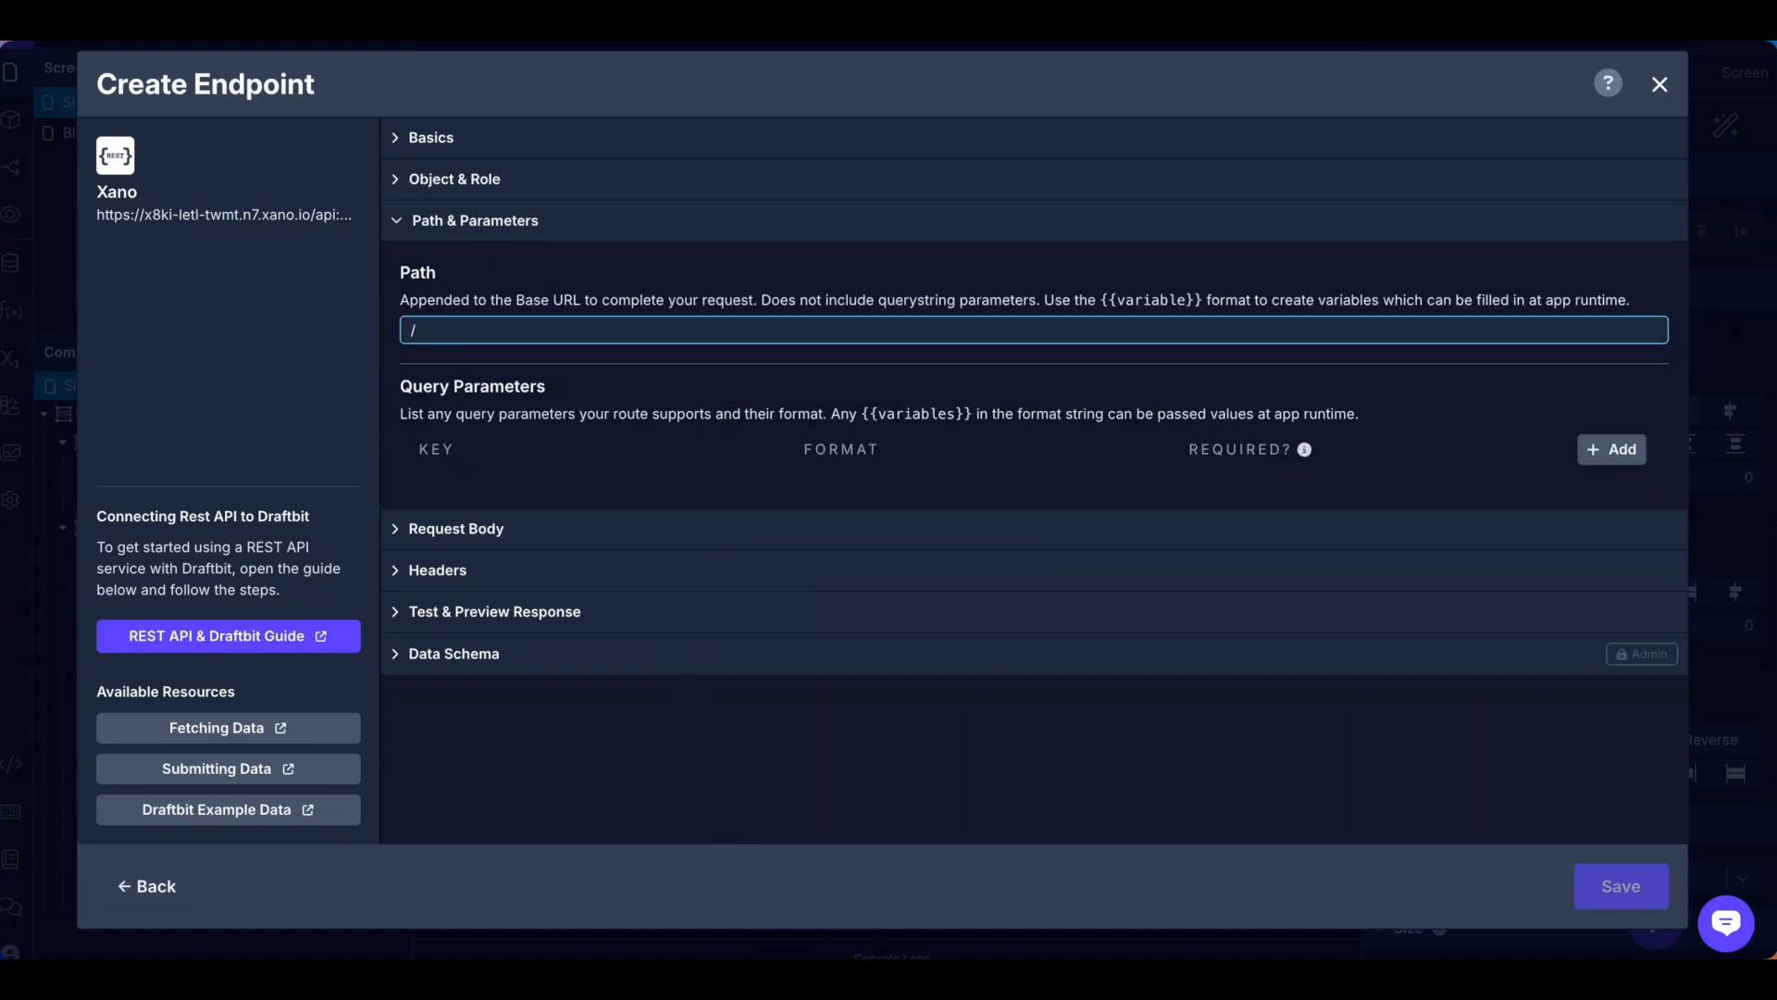
right_click(861, 976)
click(935, 666)
drag(112, 81, 275, 80)
key(super+Tab)
text(/auth/signup)
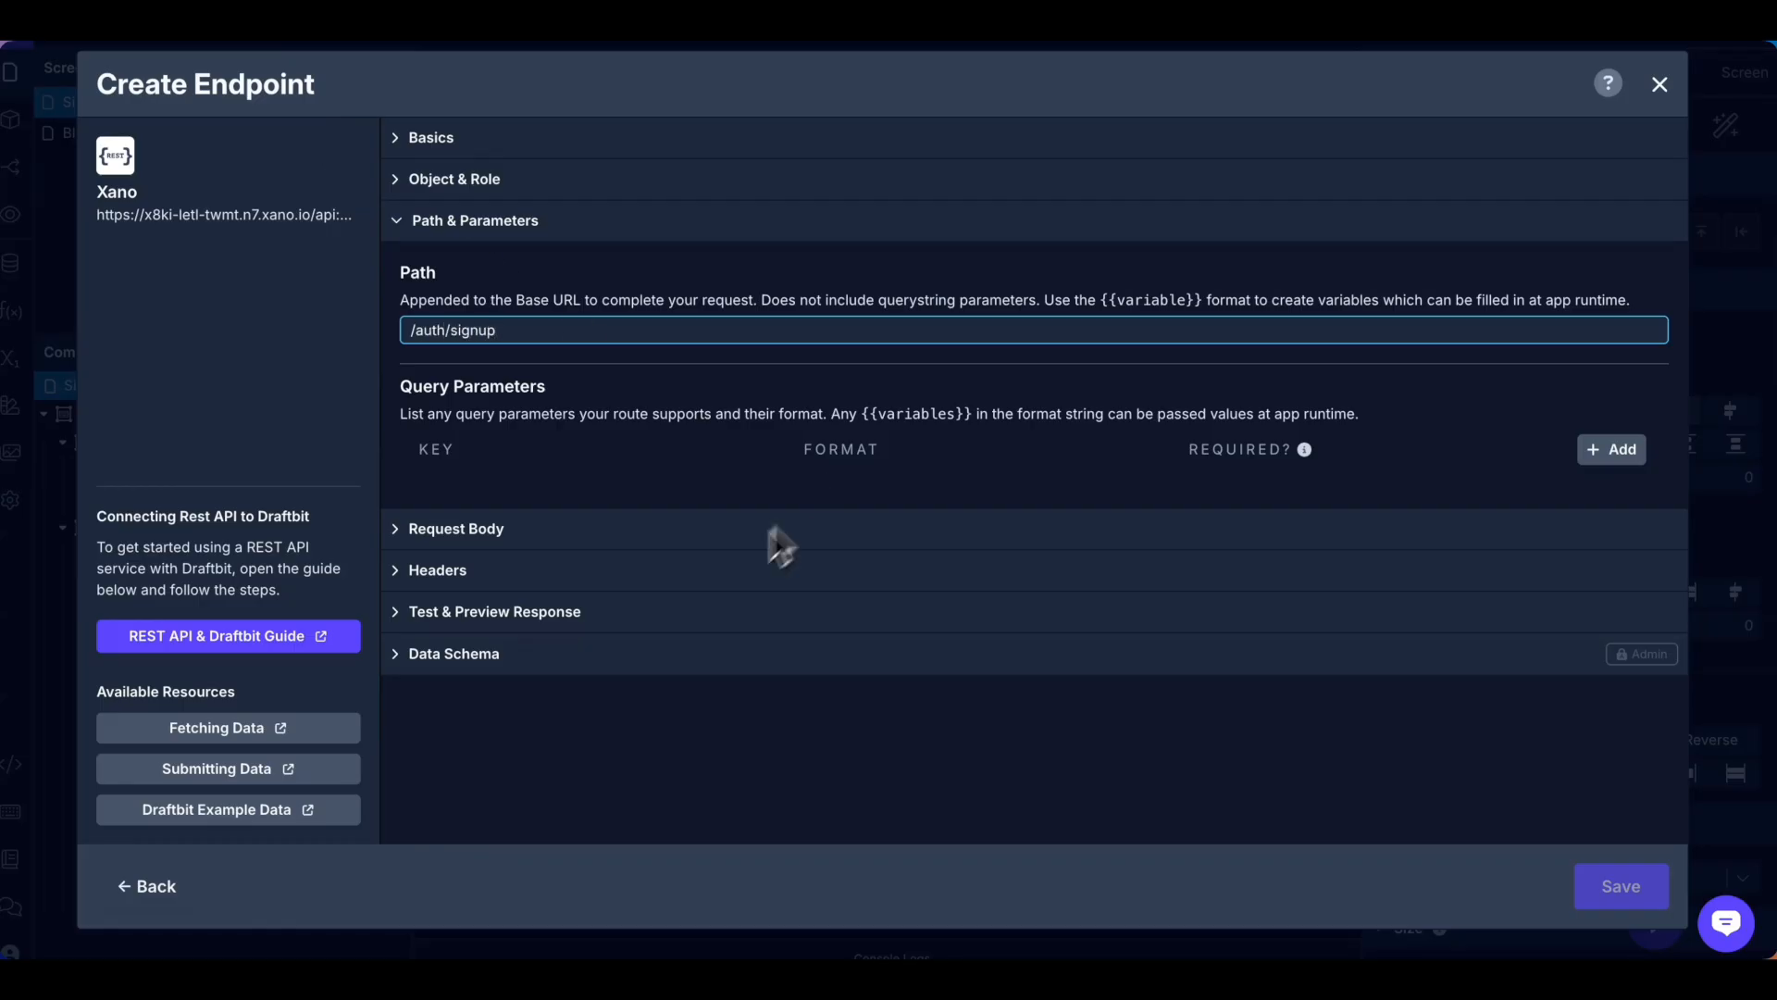
click(504, 527)
drag(492, 561, 397, 485)
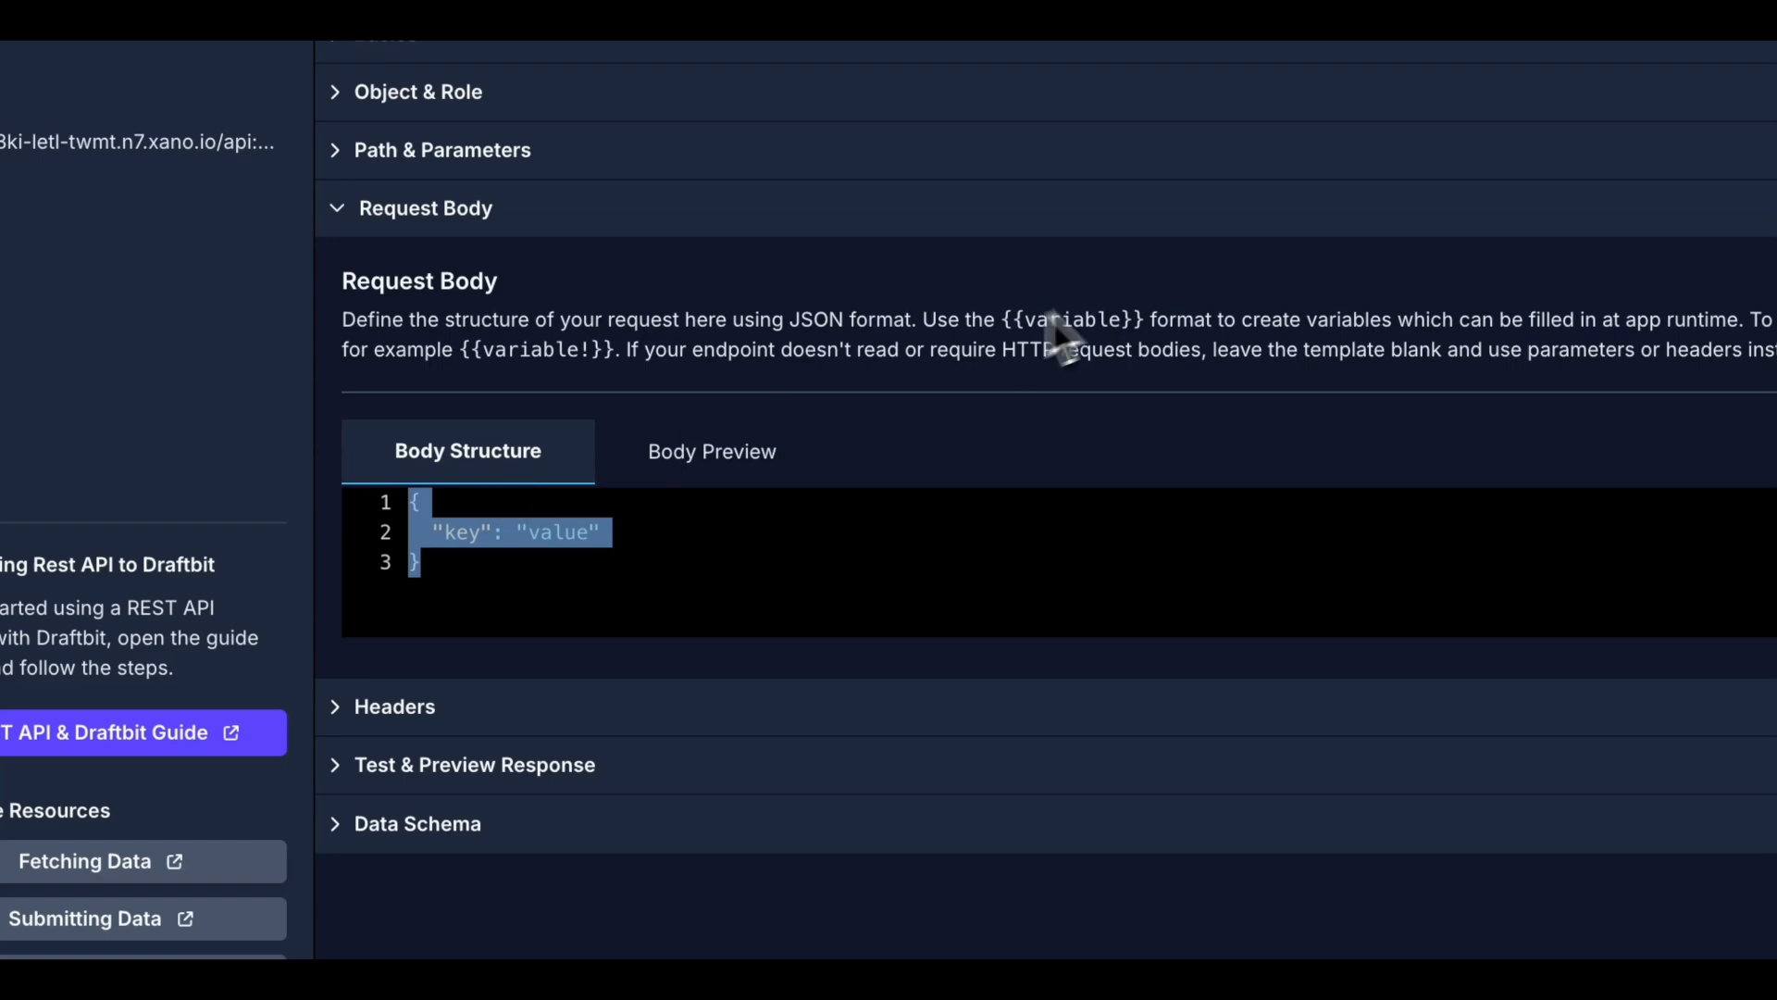
Paste the signup JSON body and replace its values with {{name}}, {{email}} and {{password}}.
key(super+v)
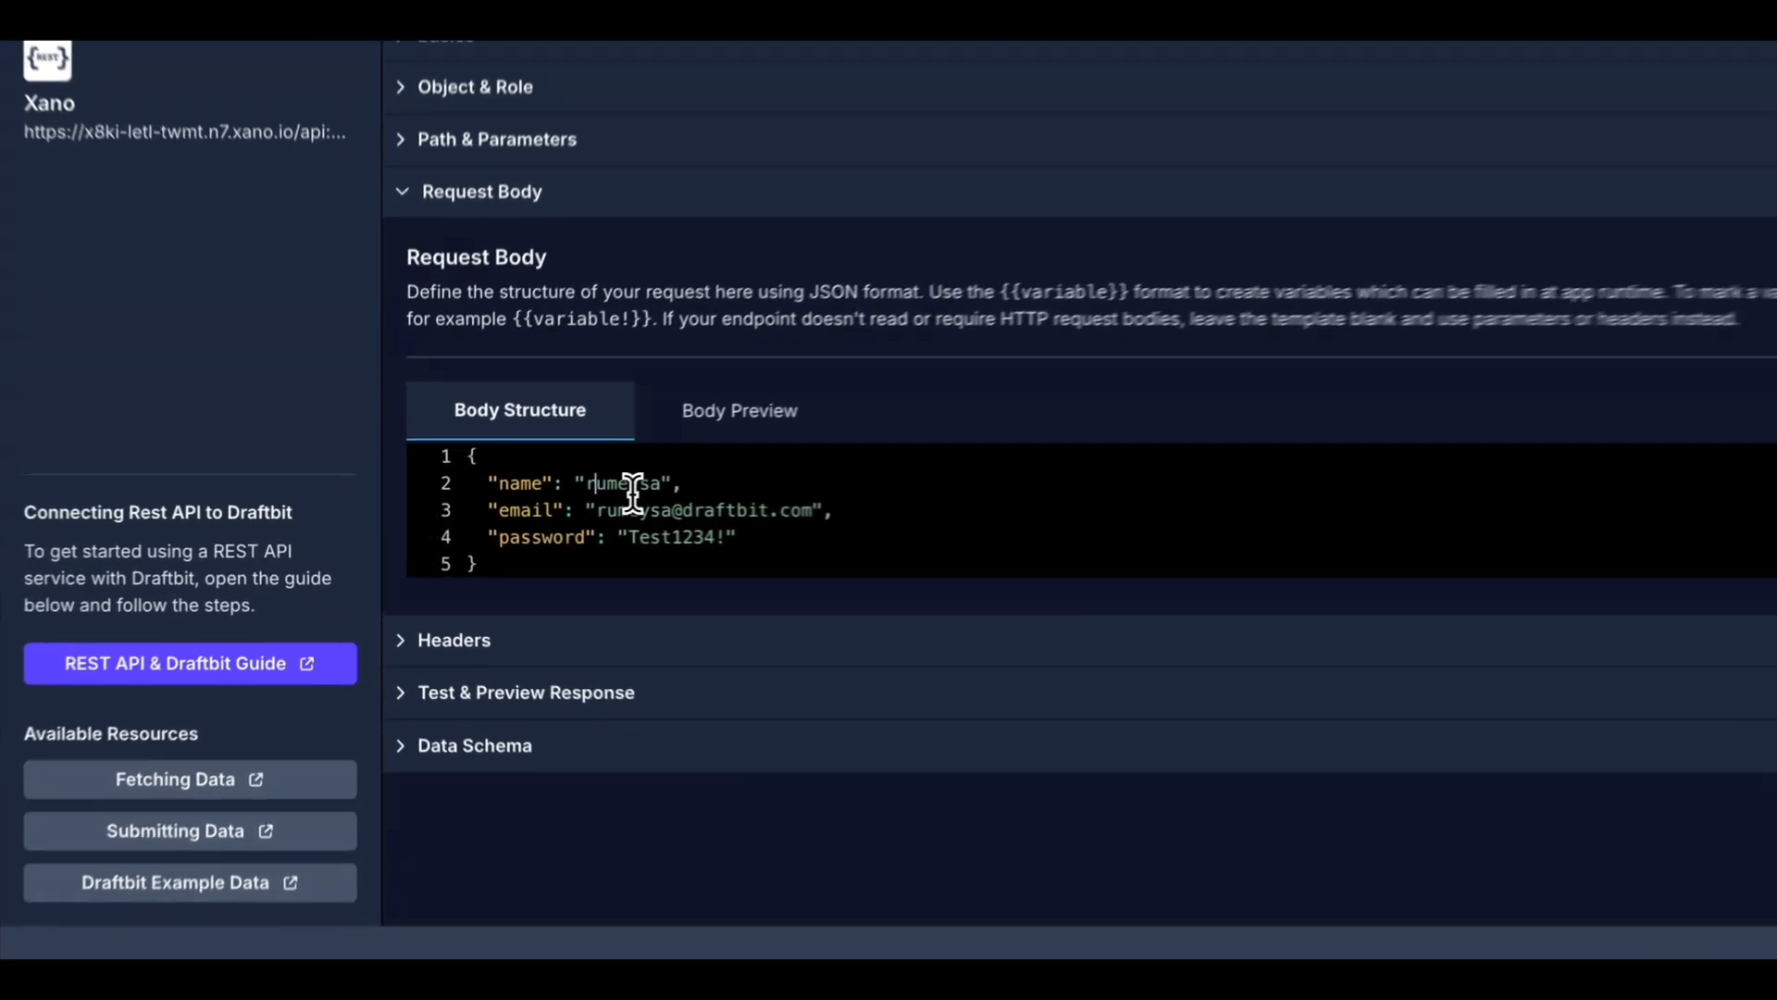
drag(534, 493, 590, 492)
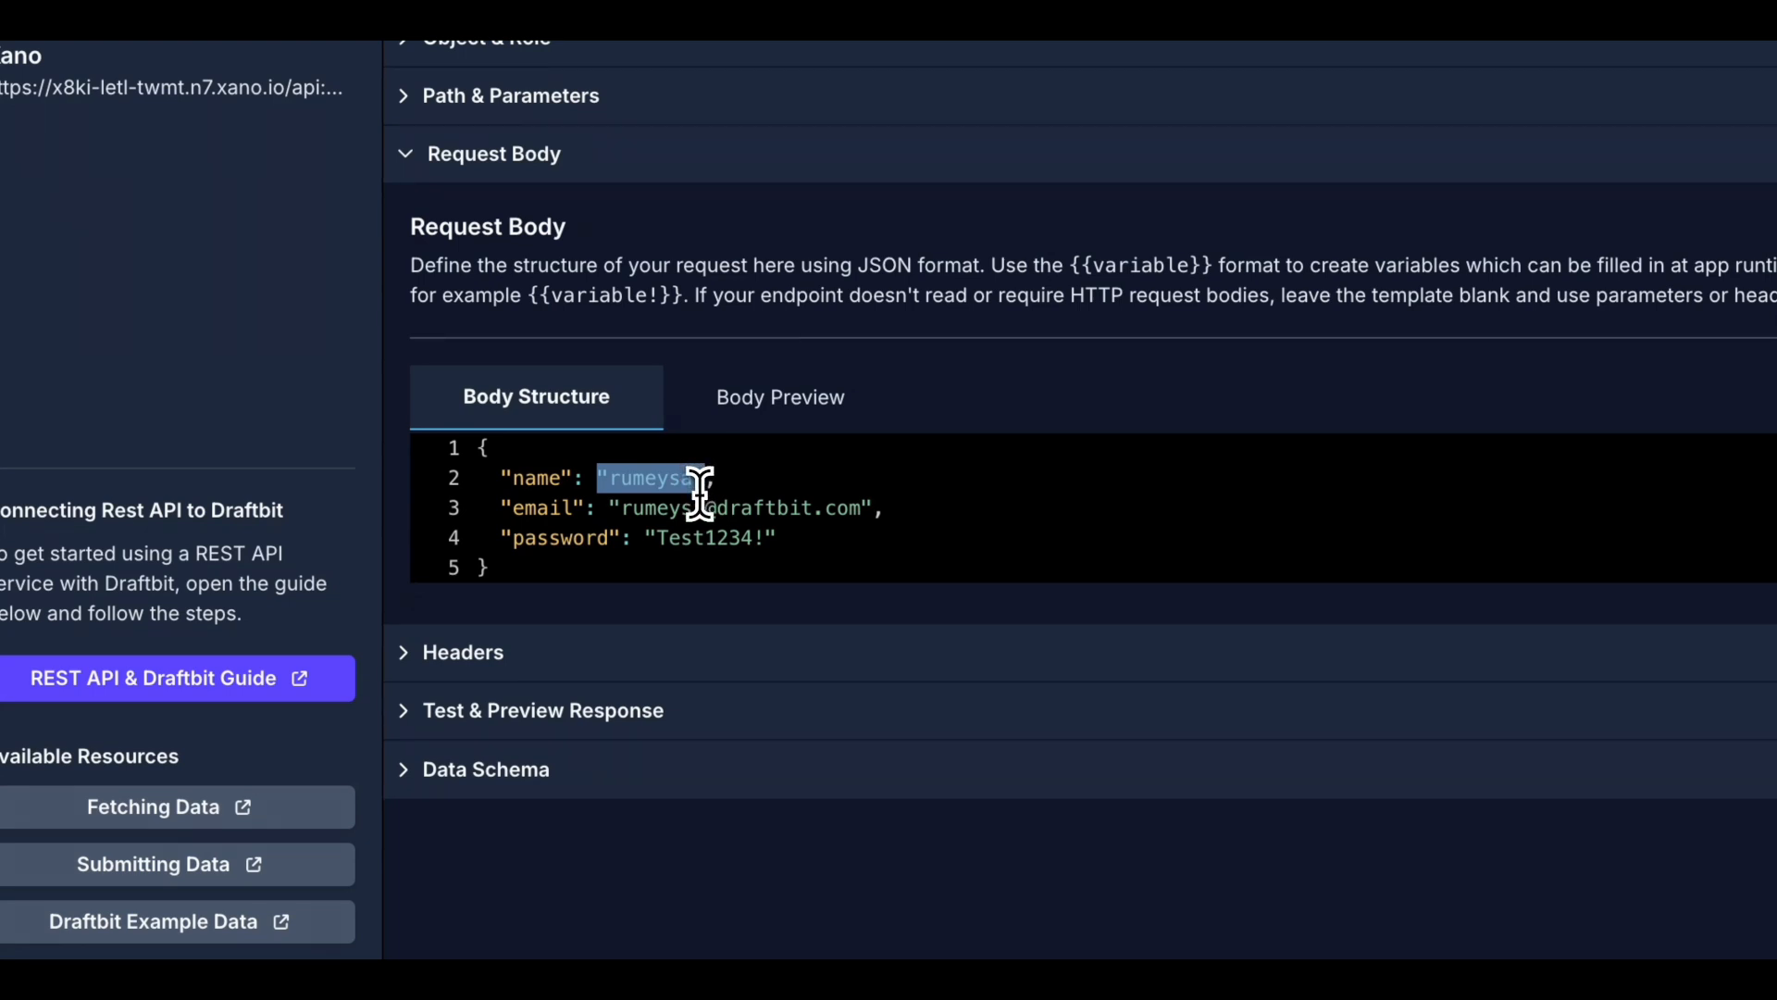
text({{name}})
drag(611, 509, 873, 516)
text({{email}},)
drag(647, 540, 762, 547)
text({{passwo)
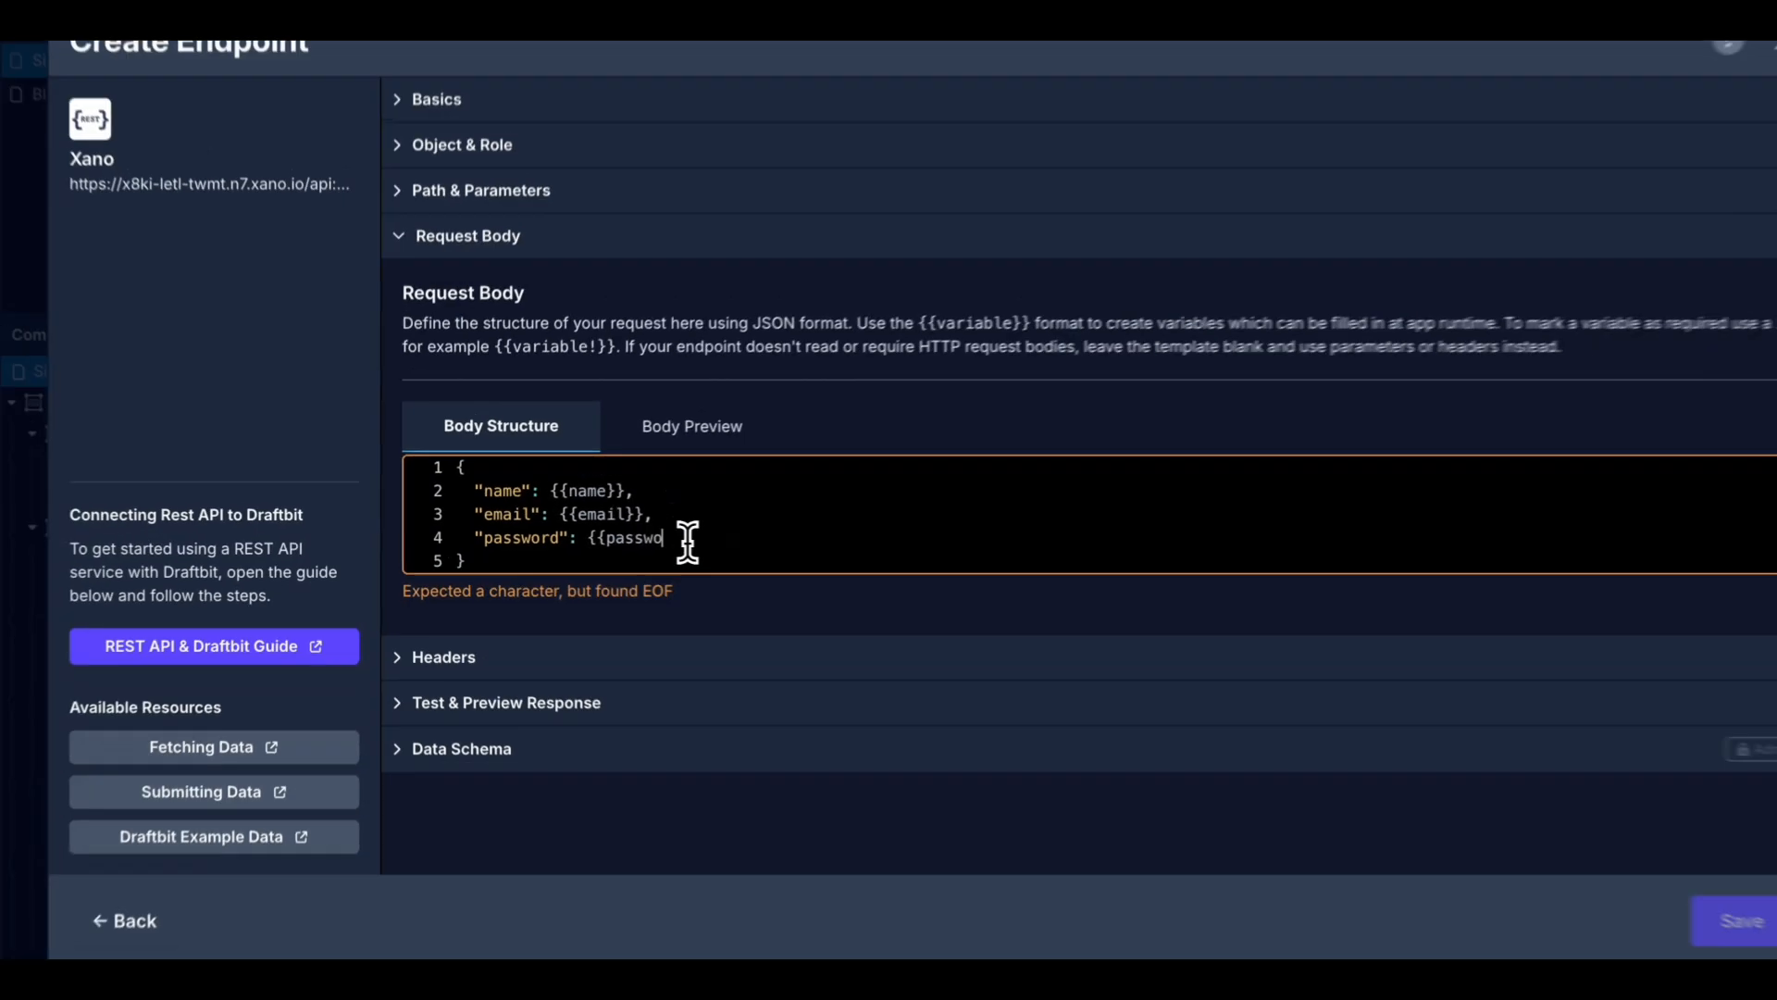
text(rd}})
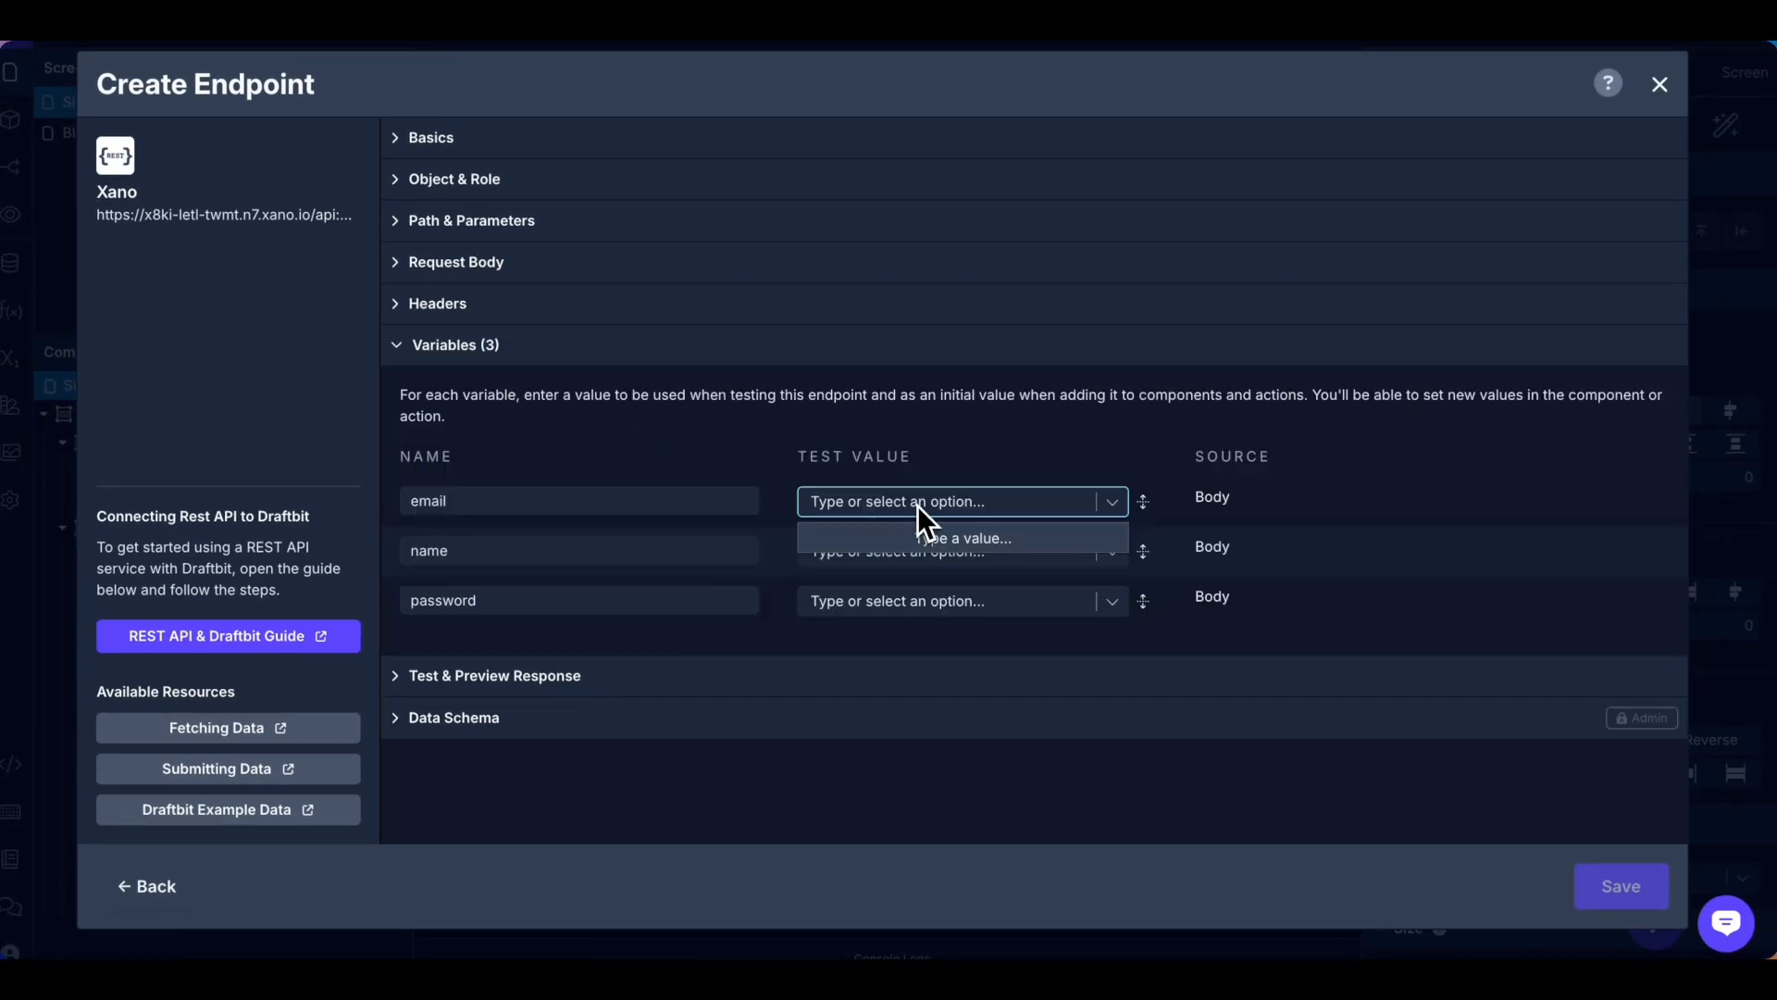
Give the variables test values: a test e-mail, name 'test' and a test password.
text(test@draftbit.com)
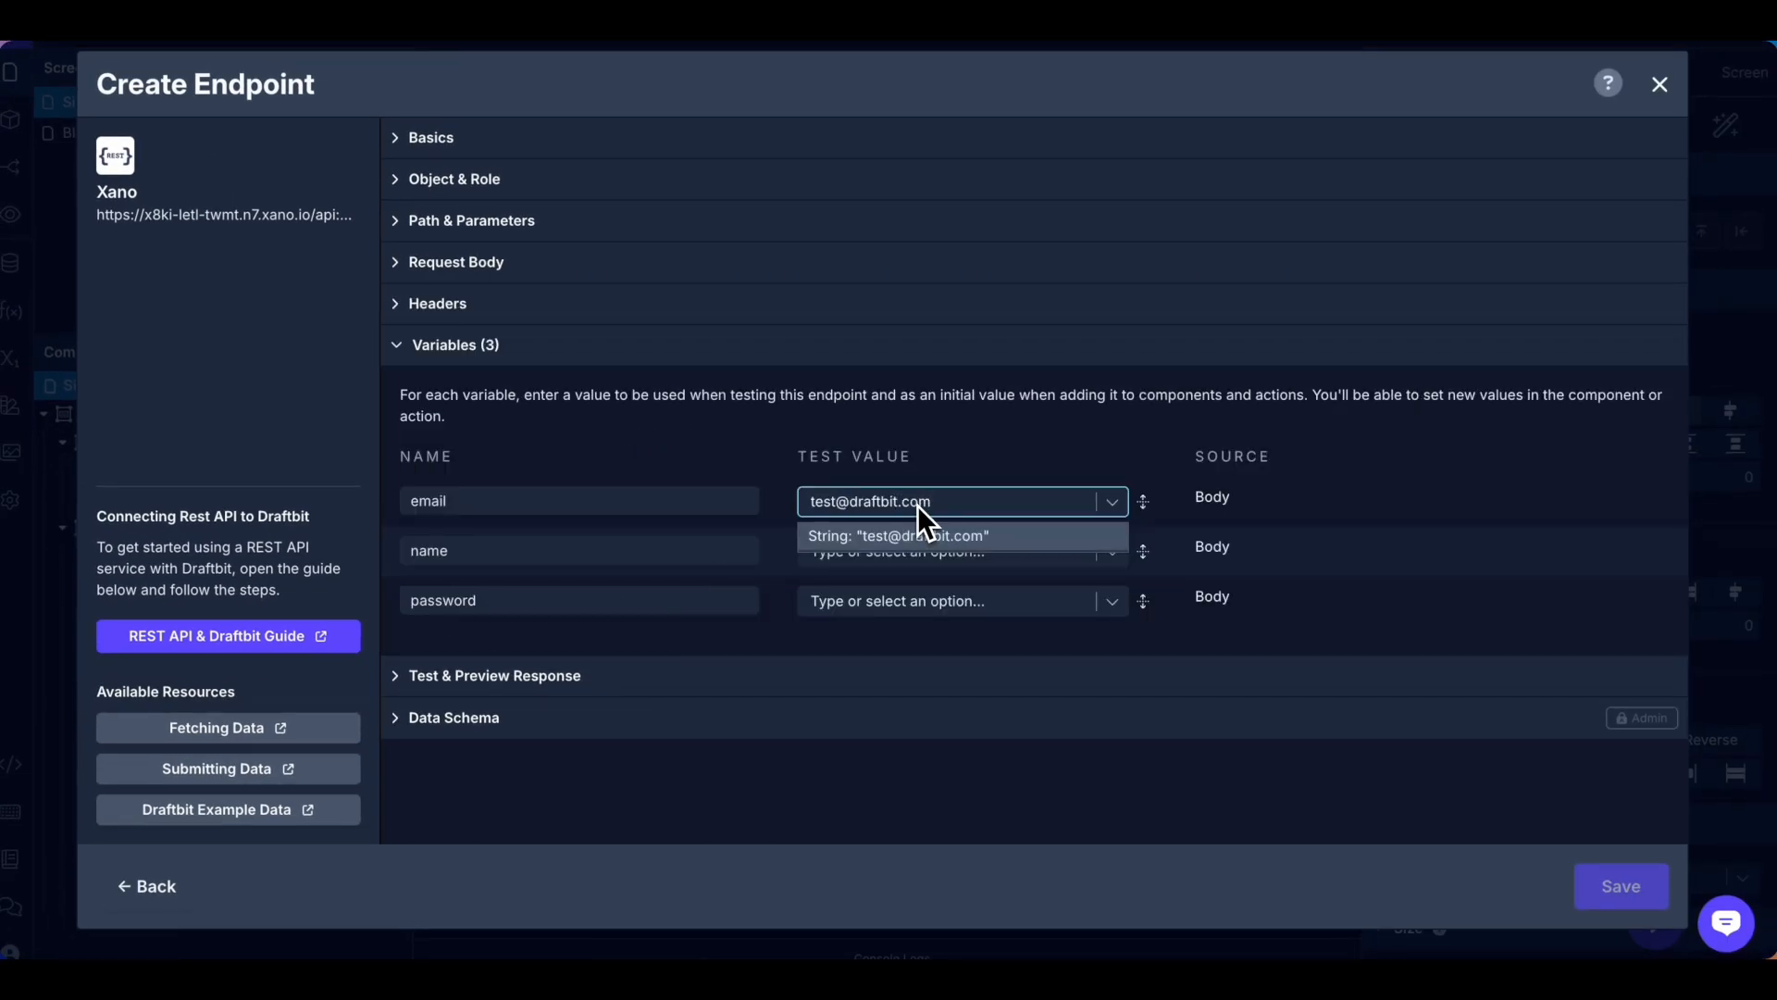
key(Return)
click(891, 559)
text(test)
key(Return)
click(895, 601)
text(Test)
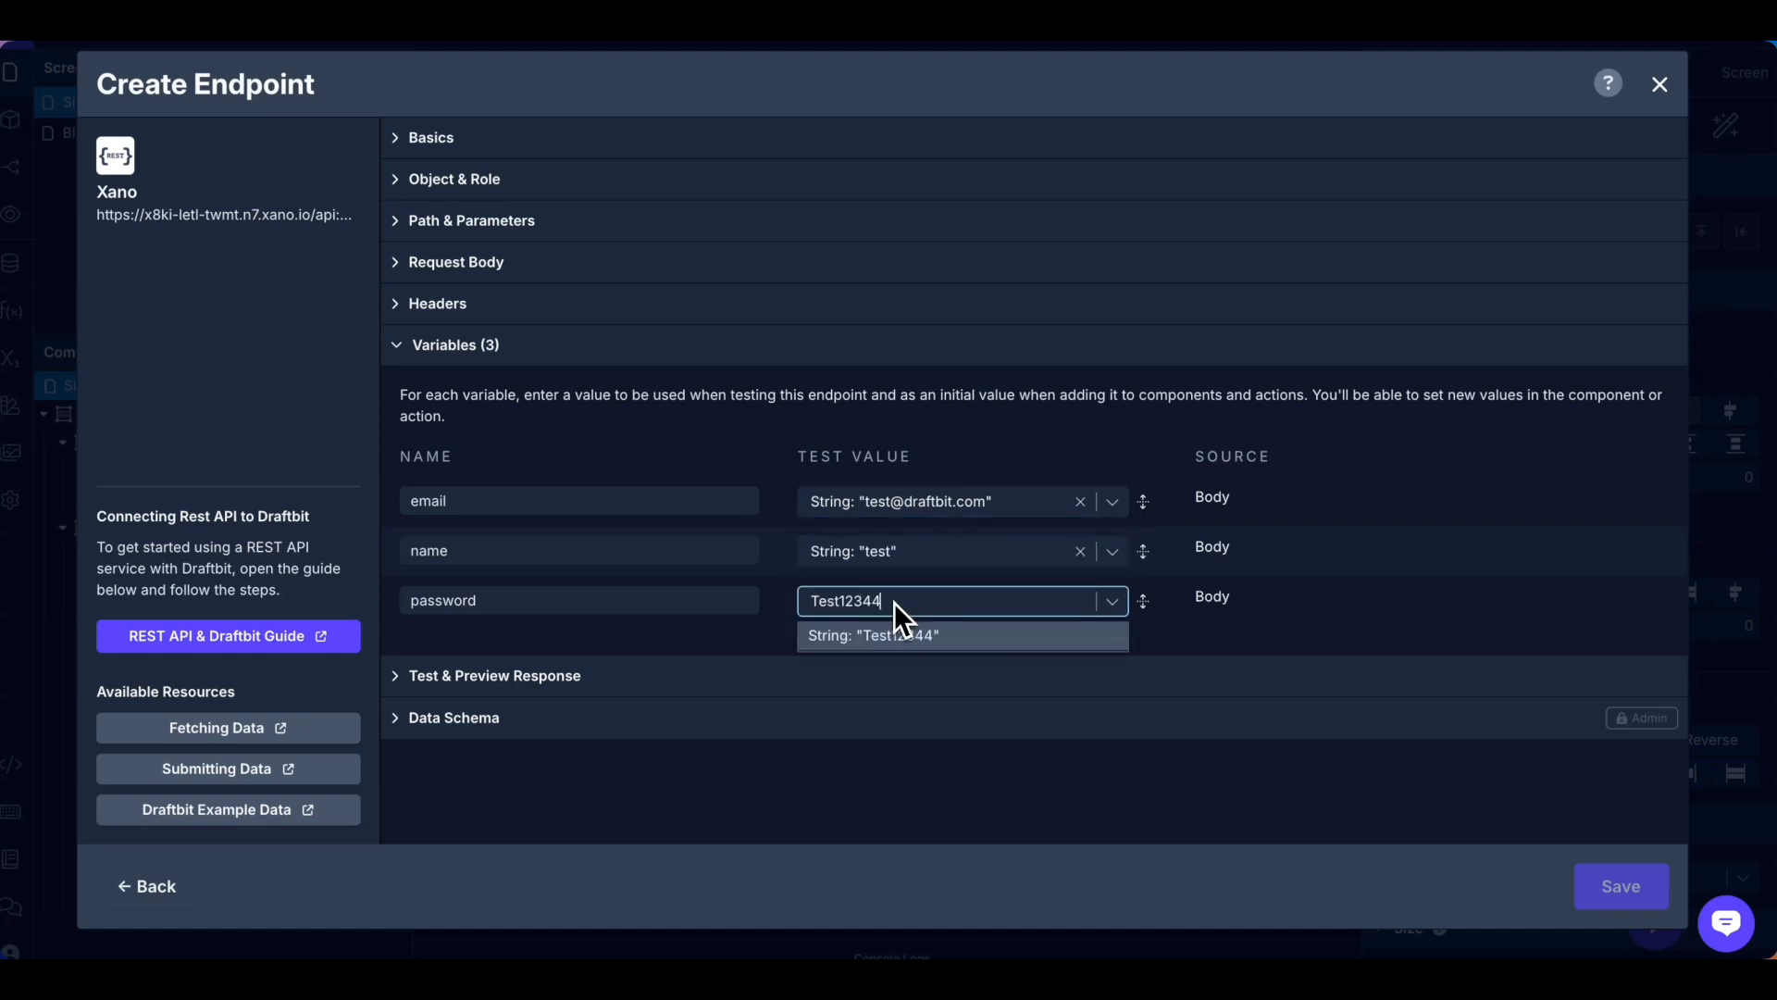
text(1234)
key(Return)
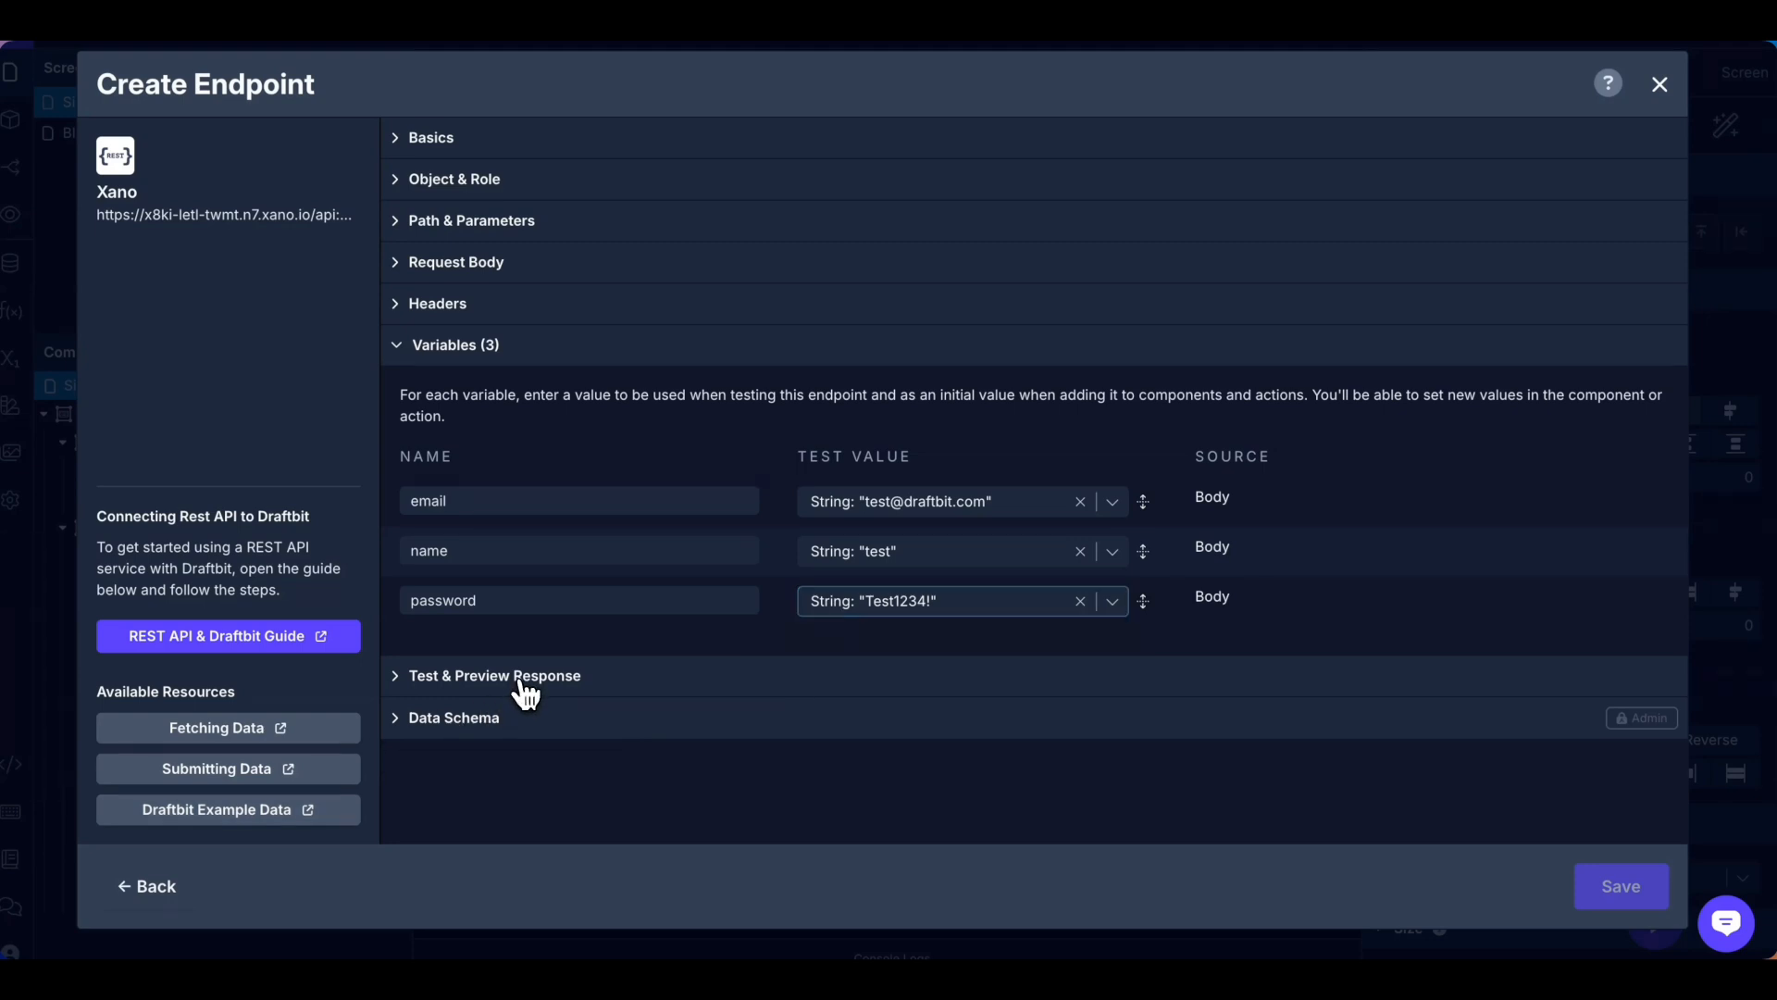
click(519, 680)
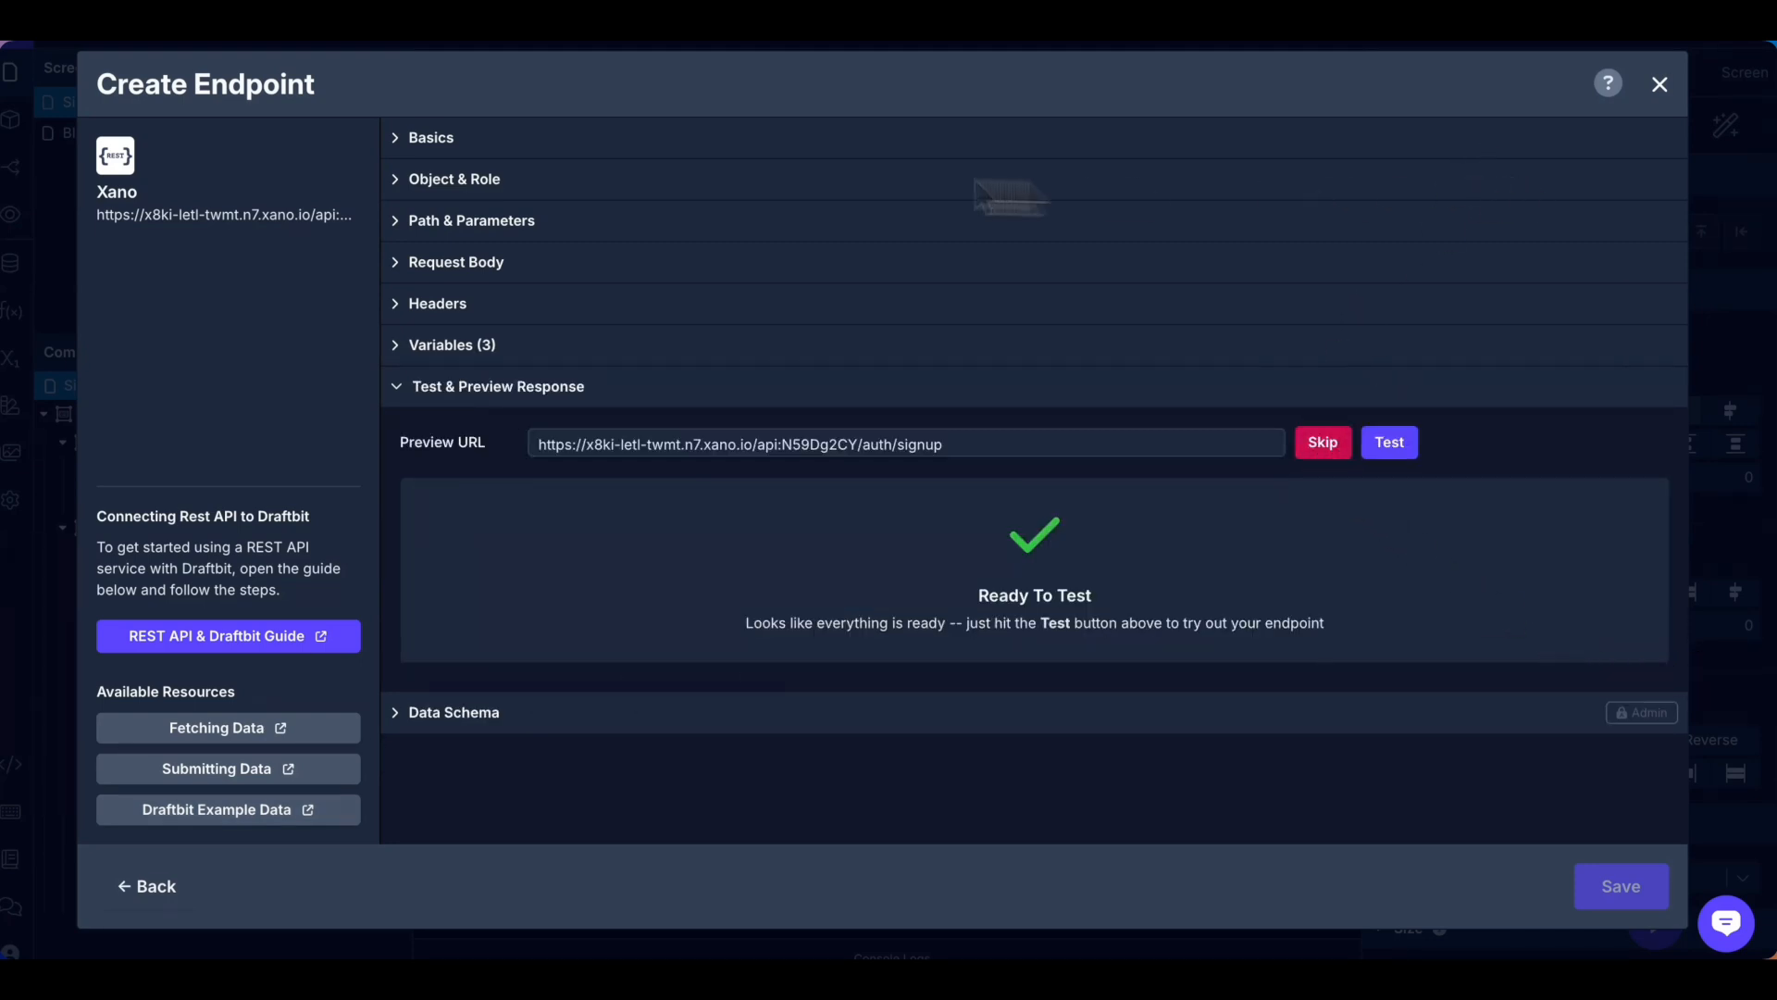
Test the Signup request, getting a 200 OK authToken response, and save the endpoint.
click(1404, 446)
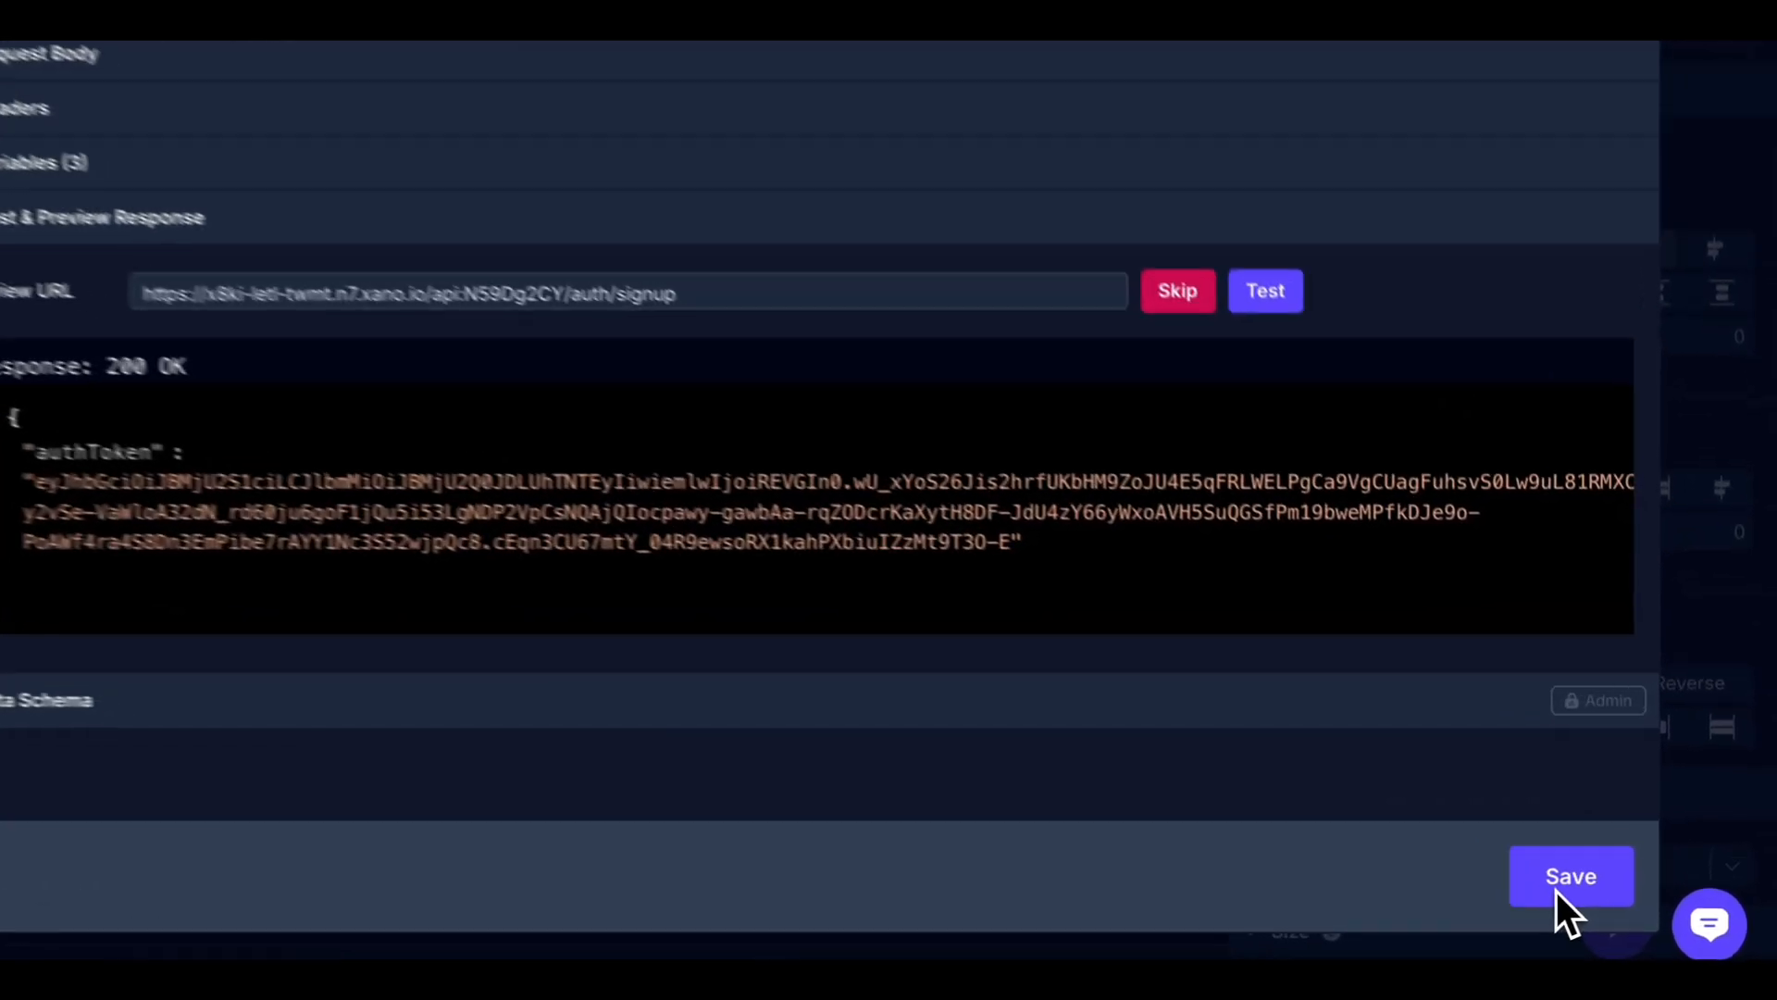
click(1546, 885)
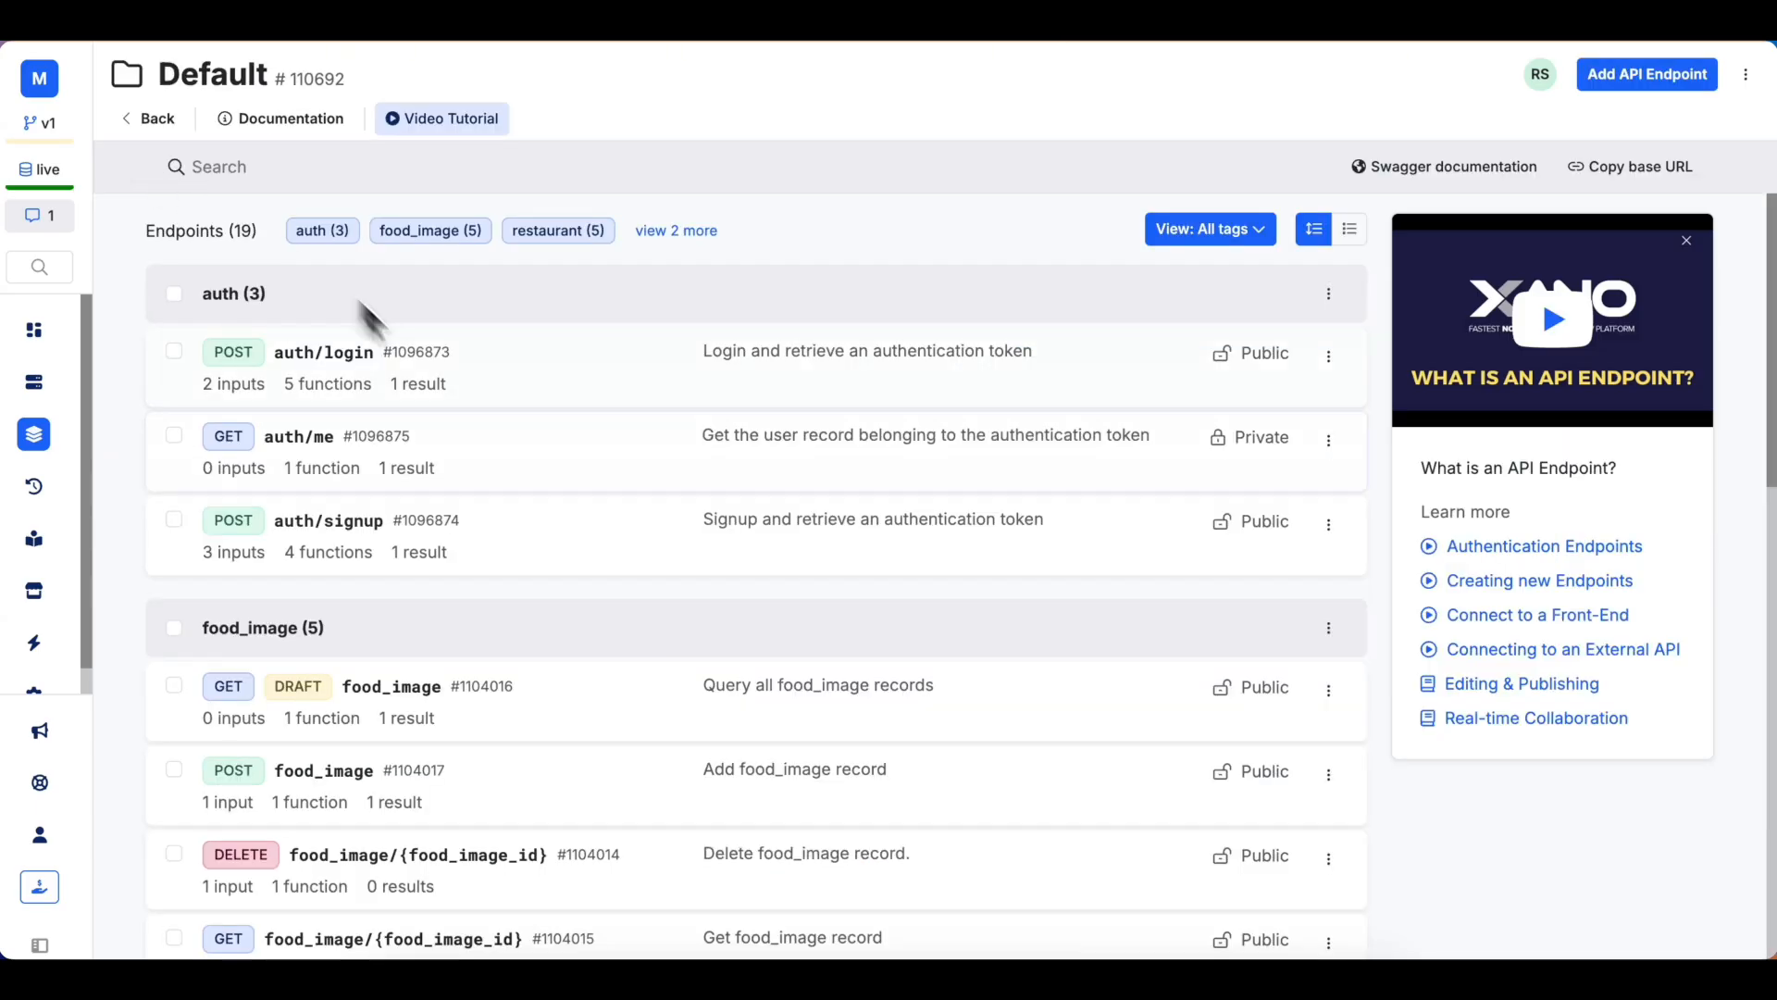
Run auth/login with a test e-mail and password, returning an authToken, and select its JSON body.
click(488, 380)
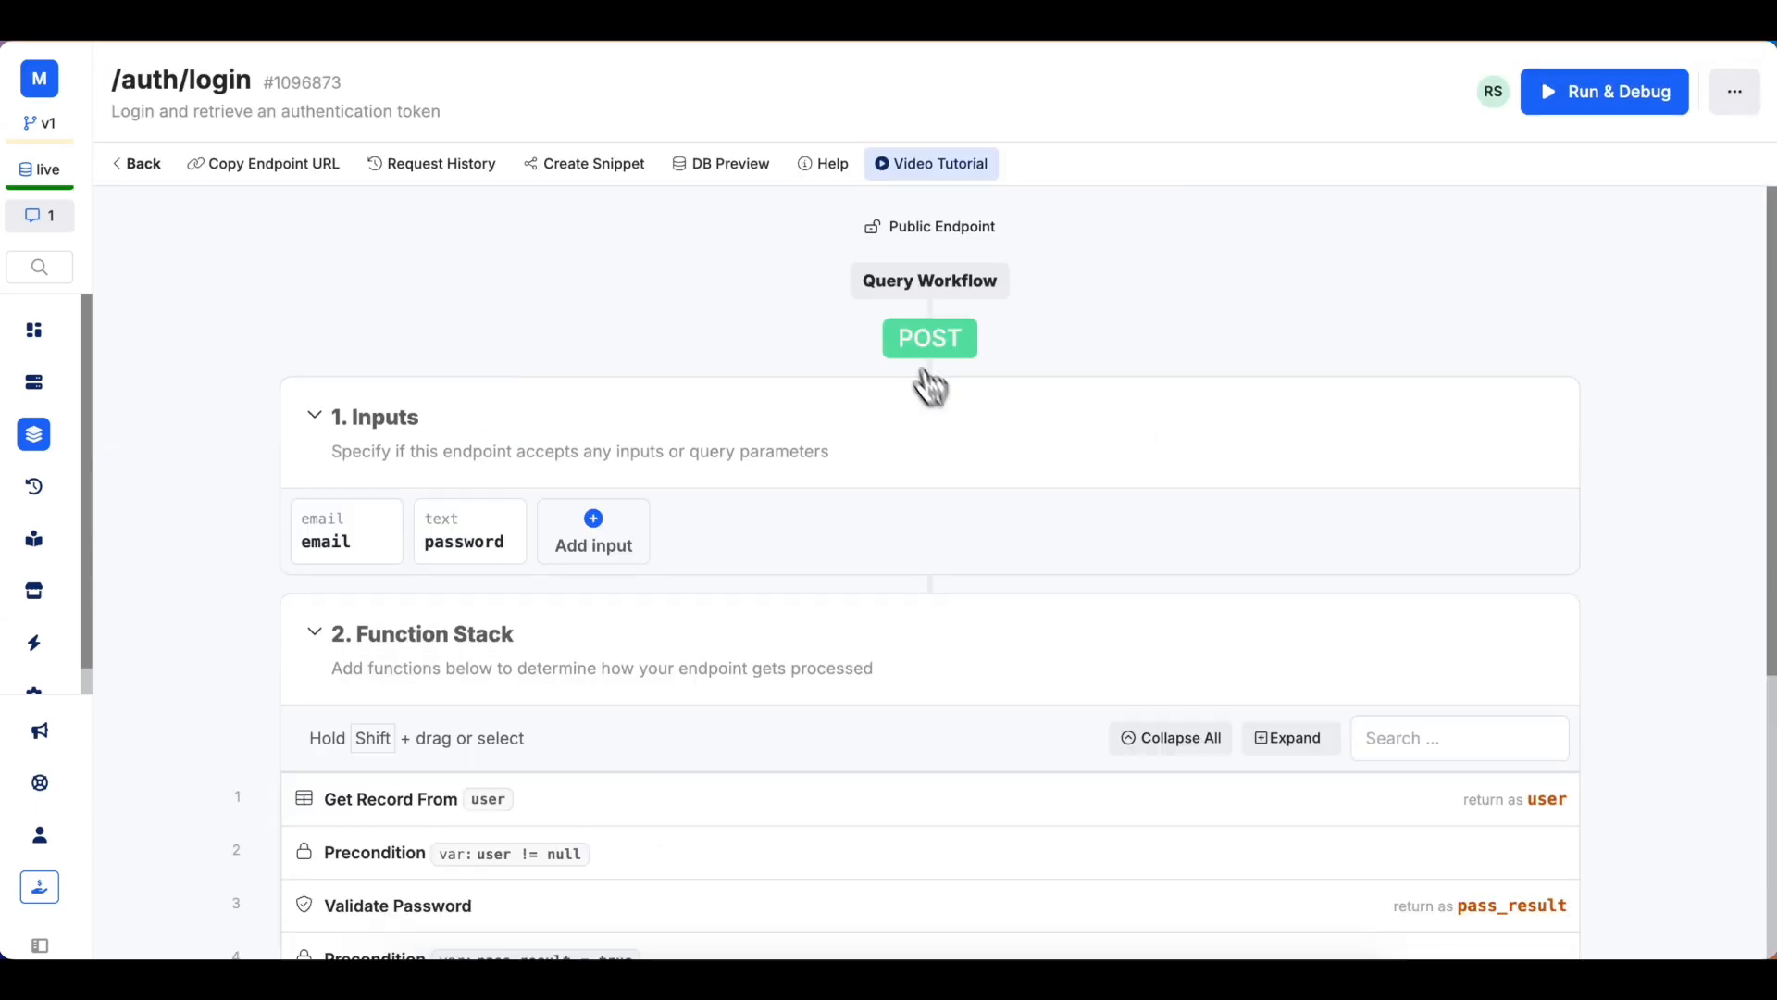
click(1616, 111)
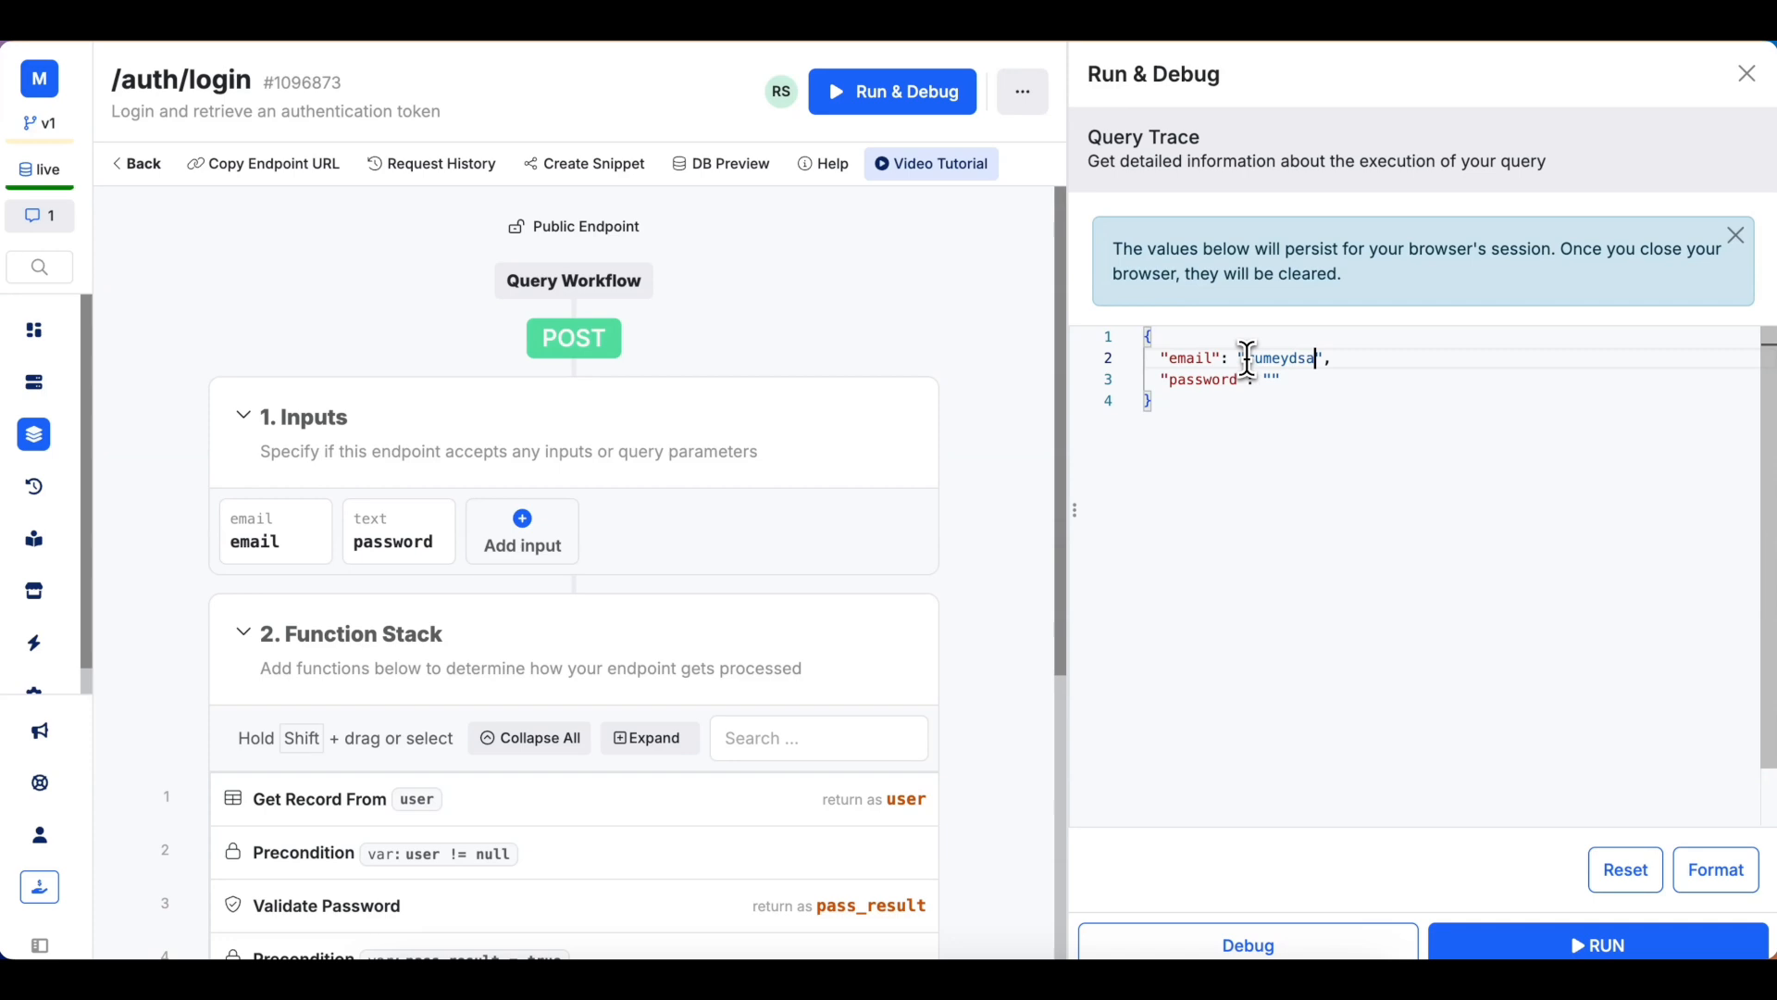
text(.com)
click(1272, 380)
text(te)
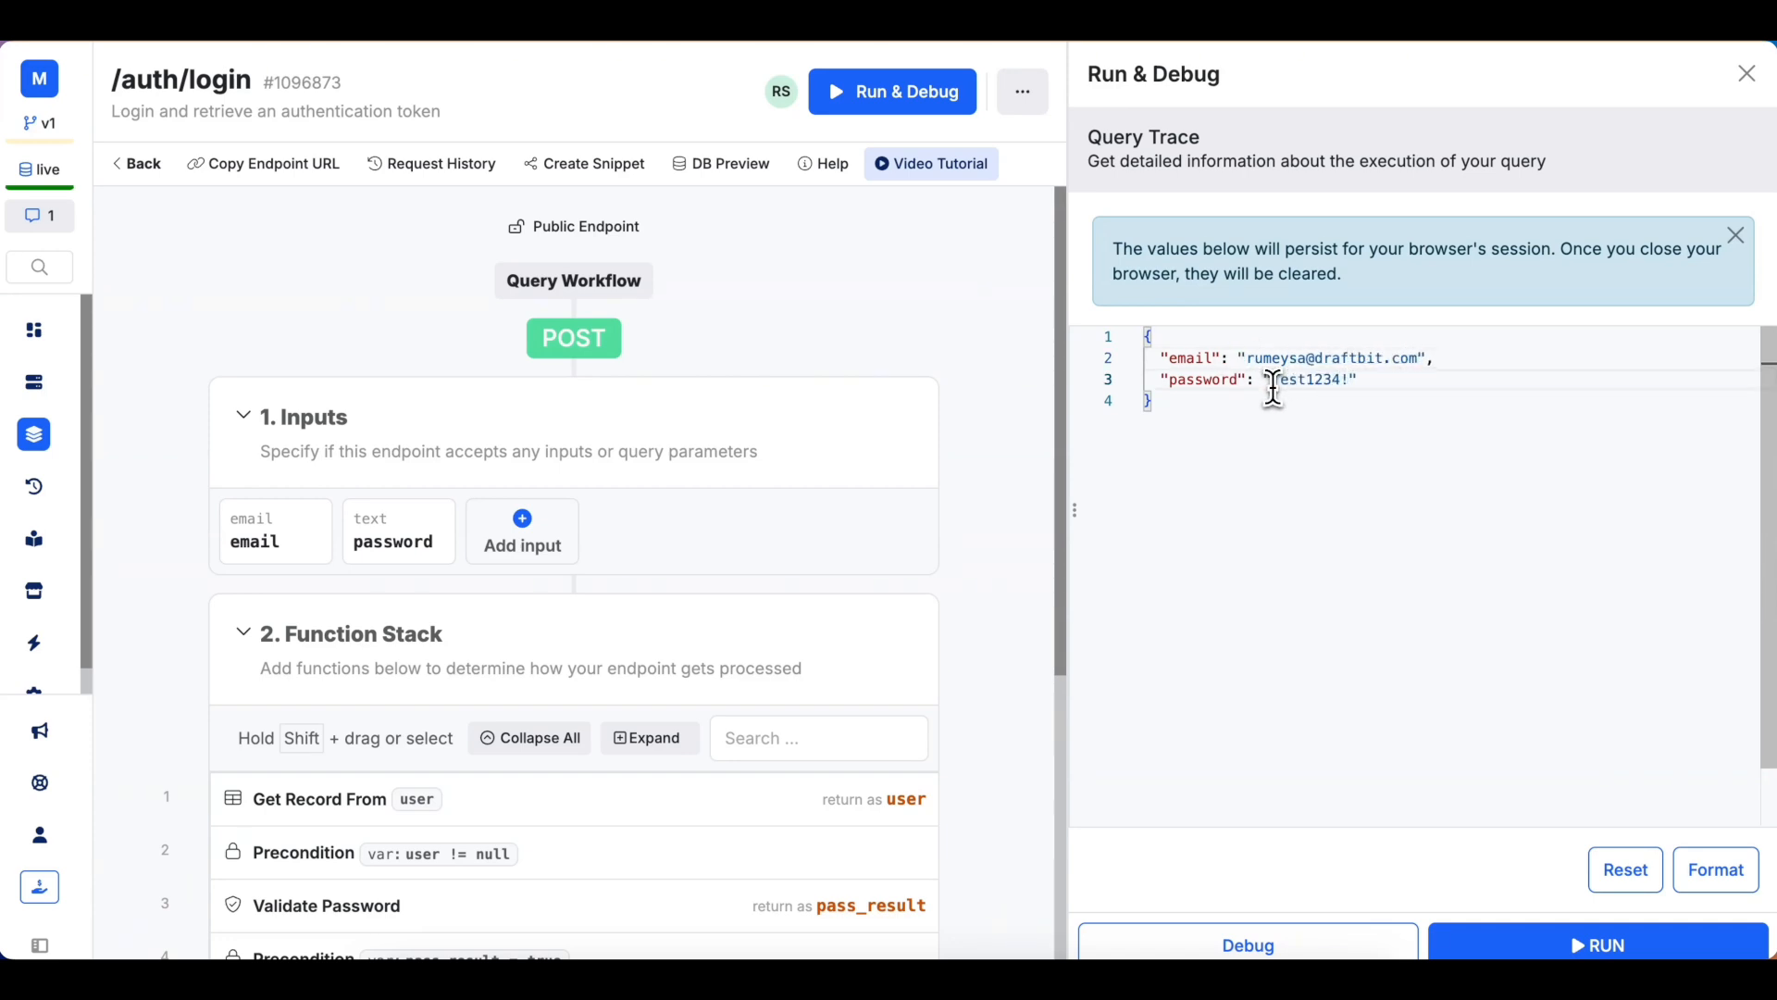
click(1579, 945)
drag(1154, 288, 1120, 218)
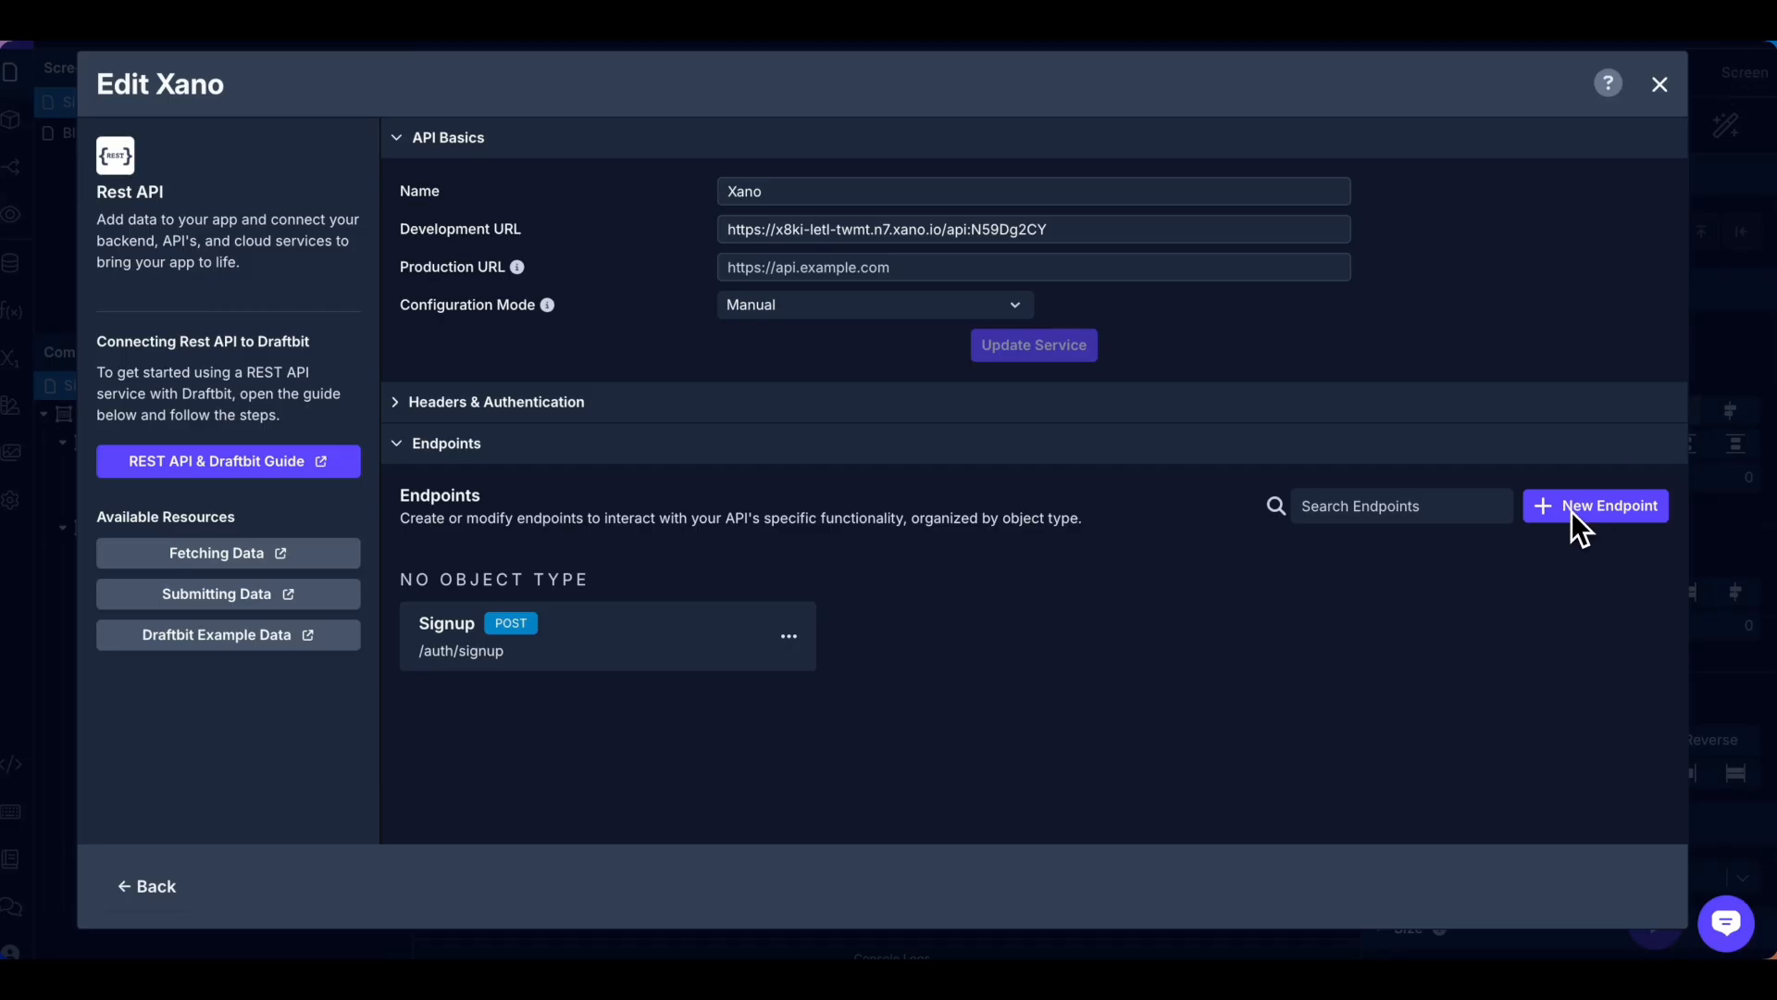
Create a POST endpoint named Login with the Login role and path /auth/login.
click(1553, 507)
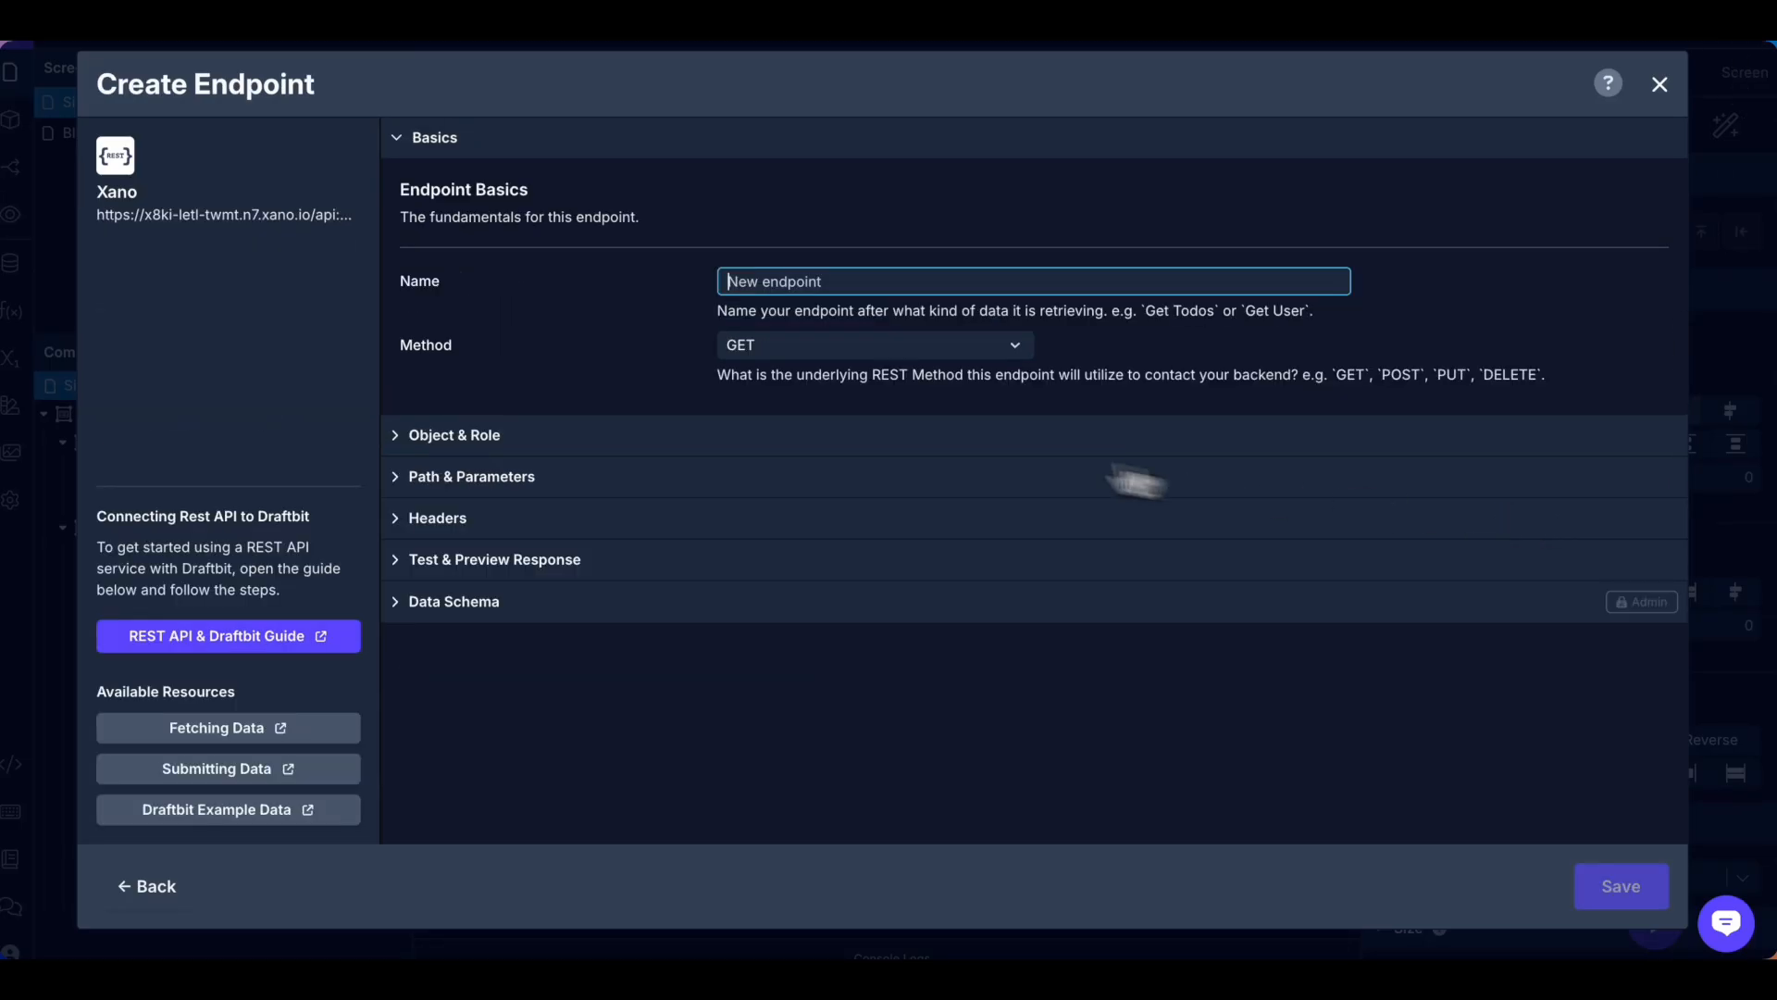
text(Login)
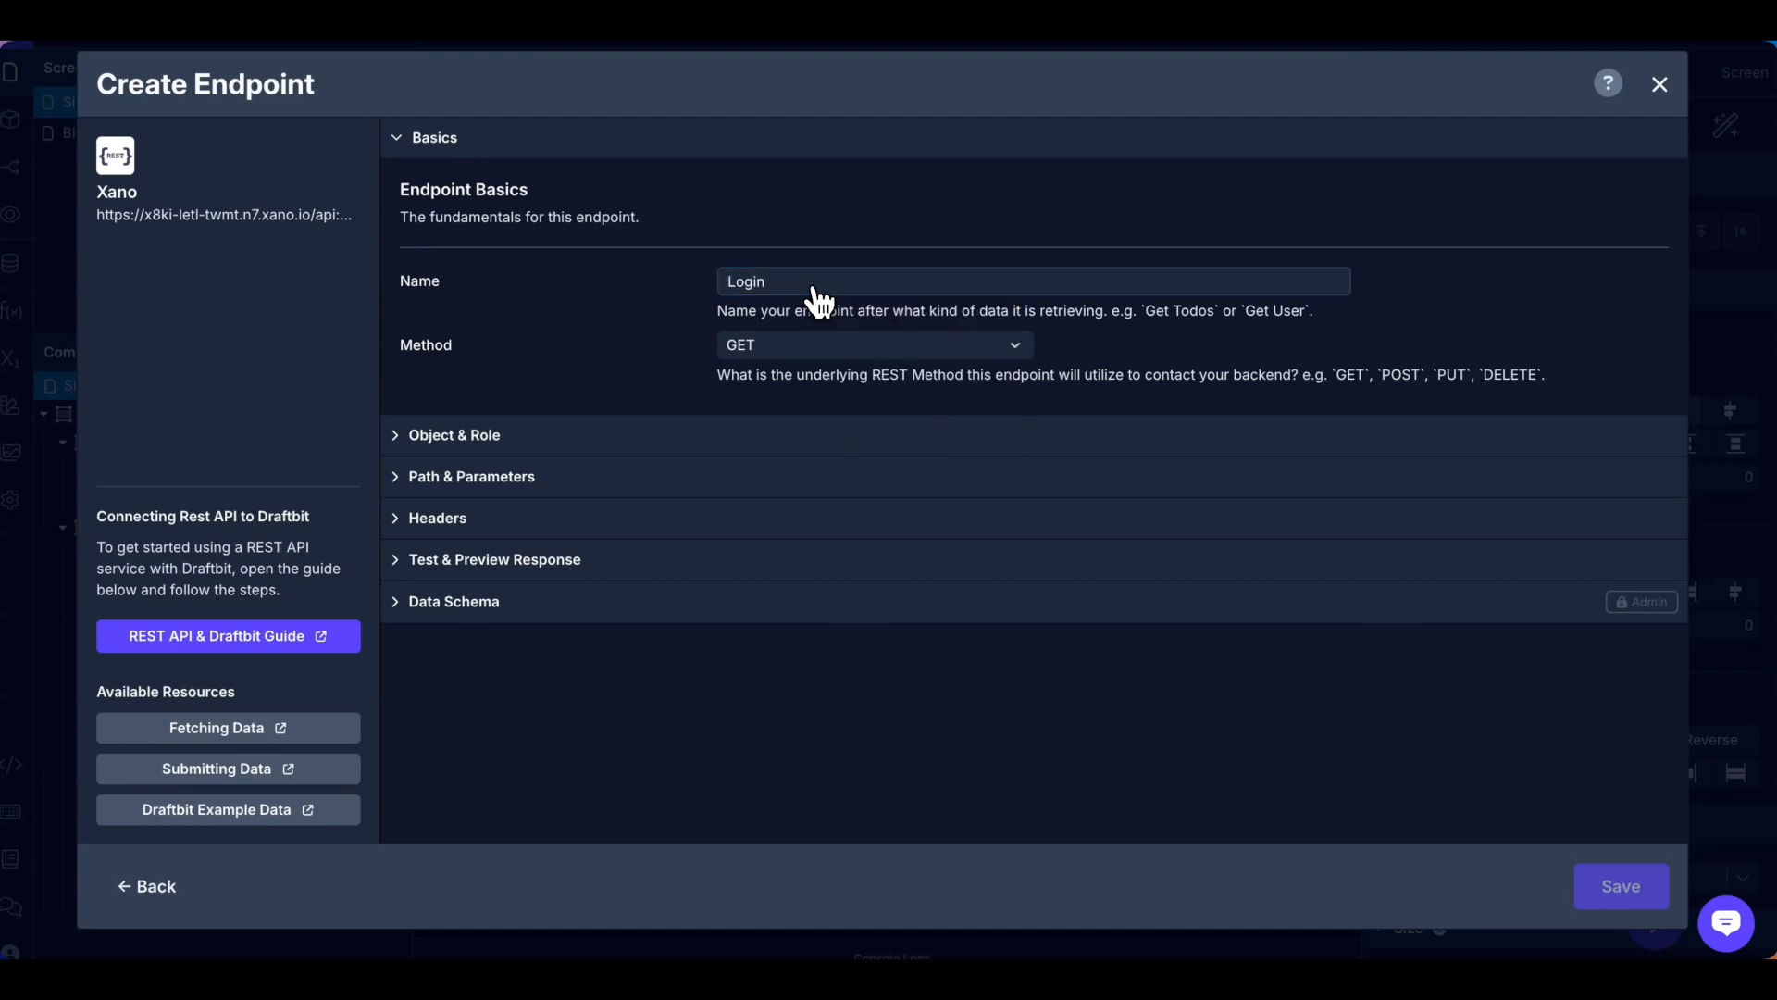
click(777, 344)
click(780, 421)
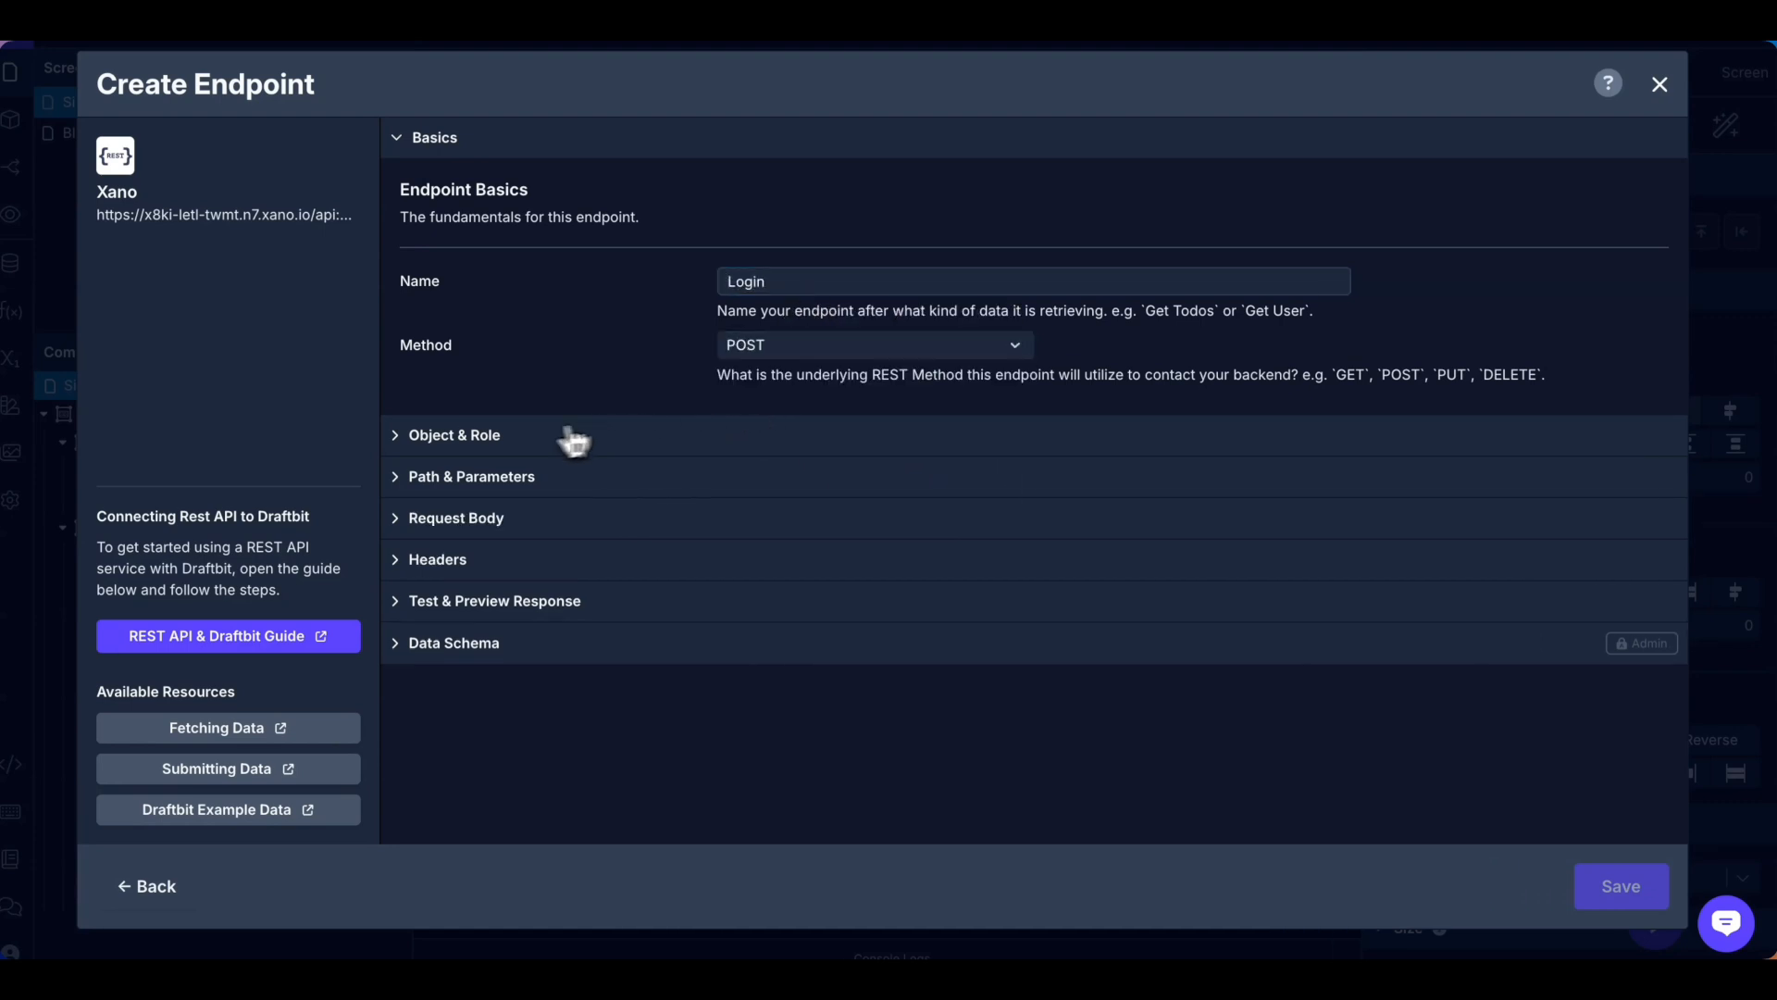
click(508, 441)
click(866, 453)
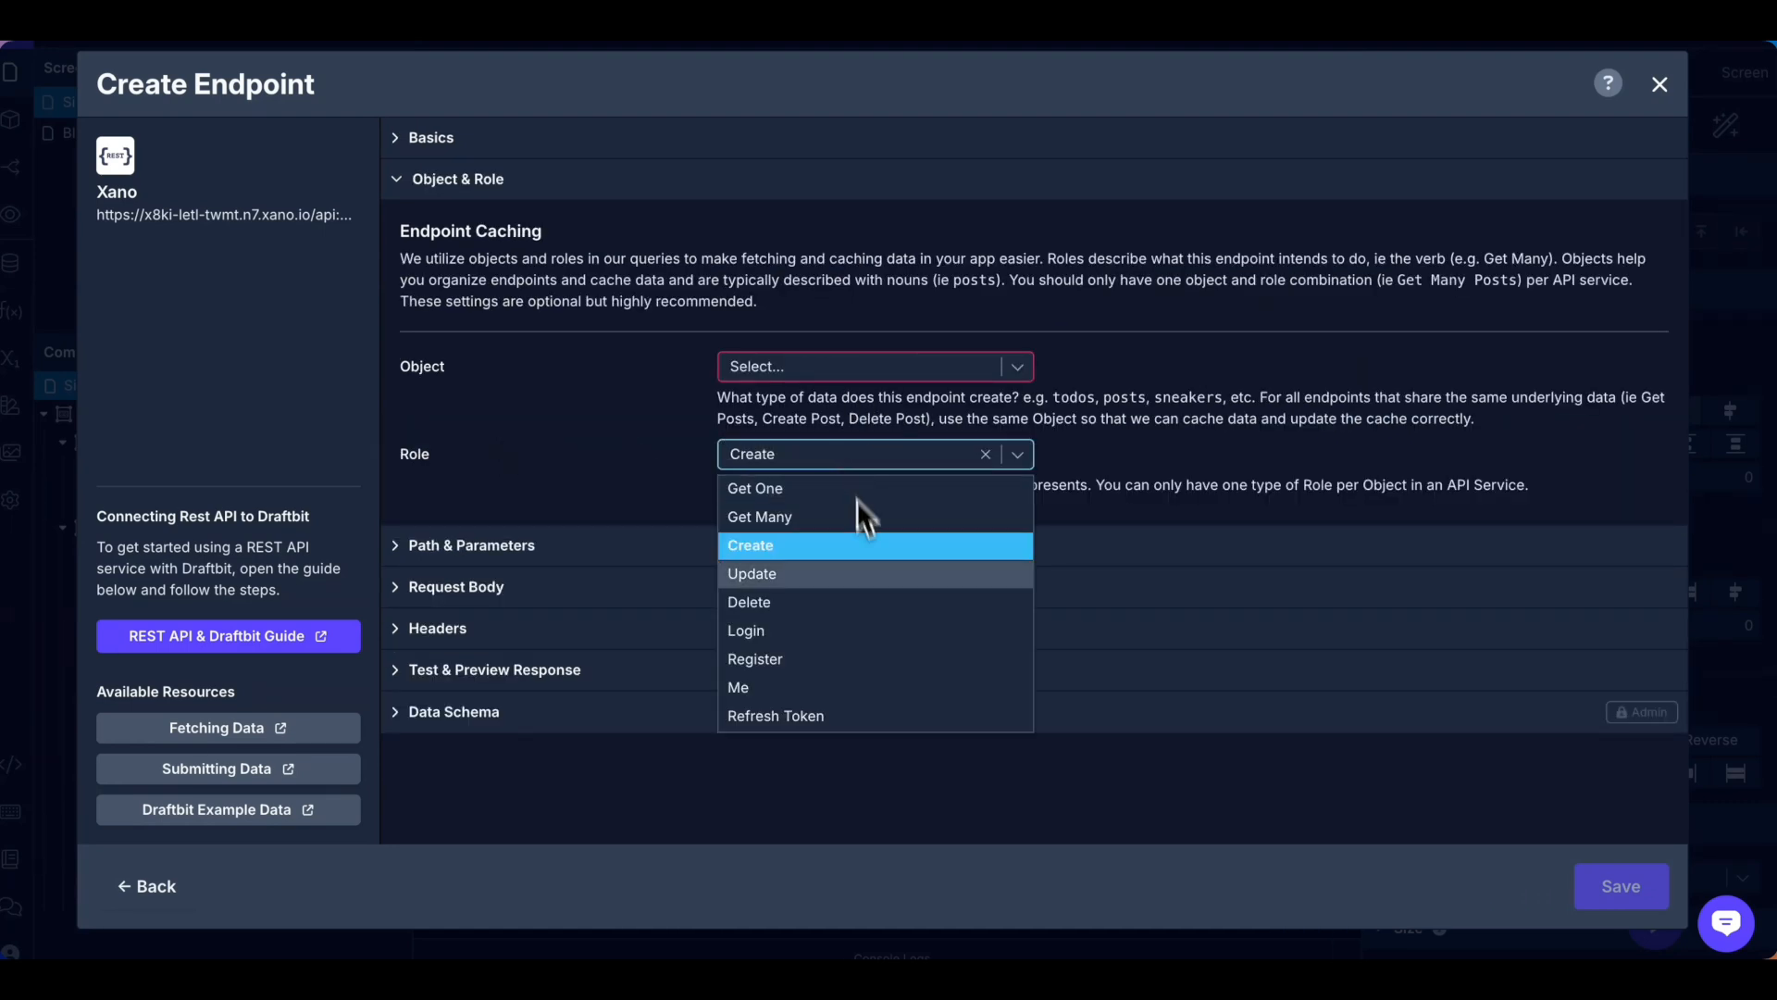
click(822, 604)
click(866, 445)
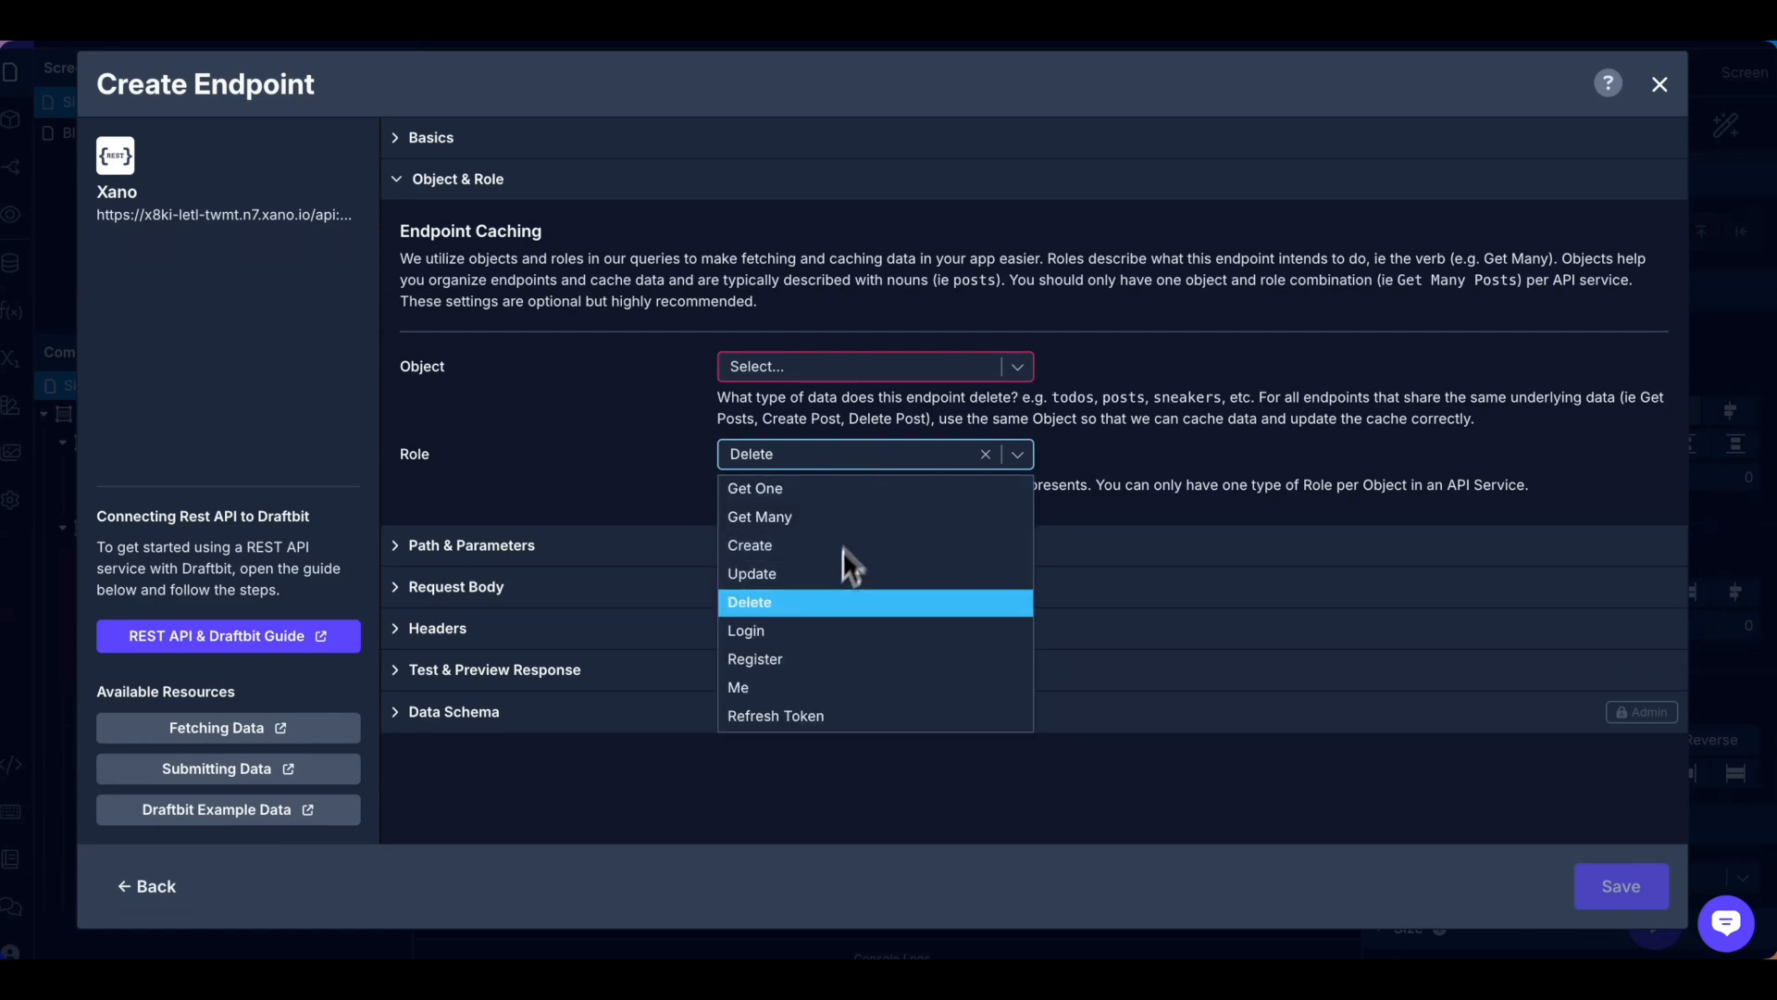
click(813, 628)
click(562, 463)
click(570, 331)
text(/auth/login)
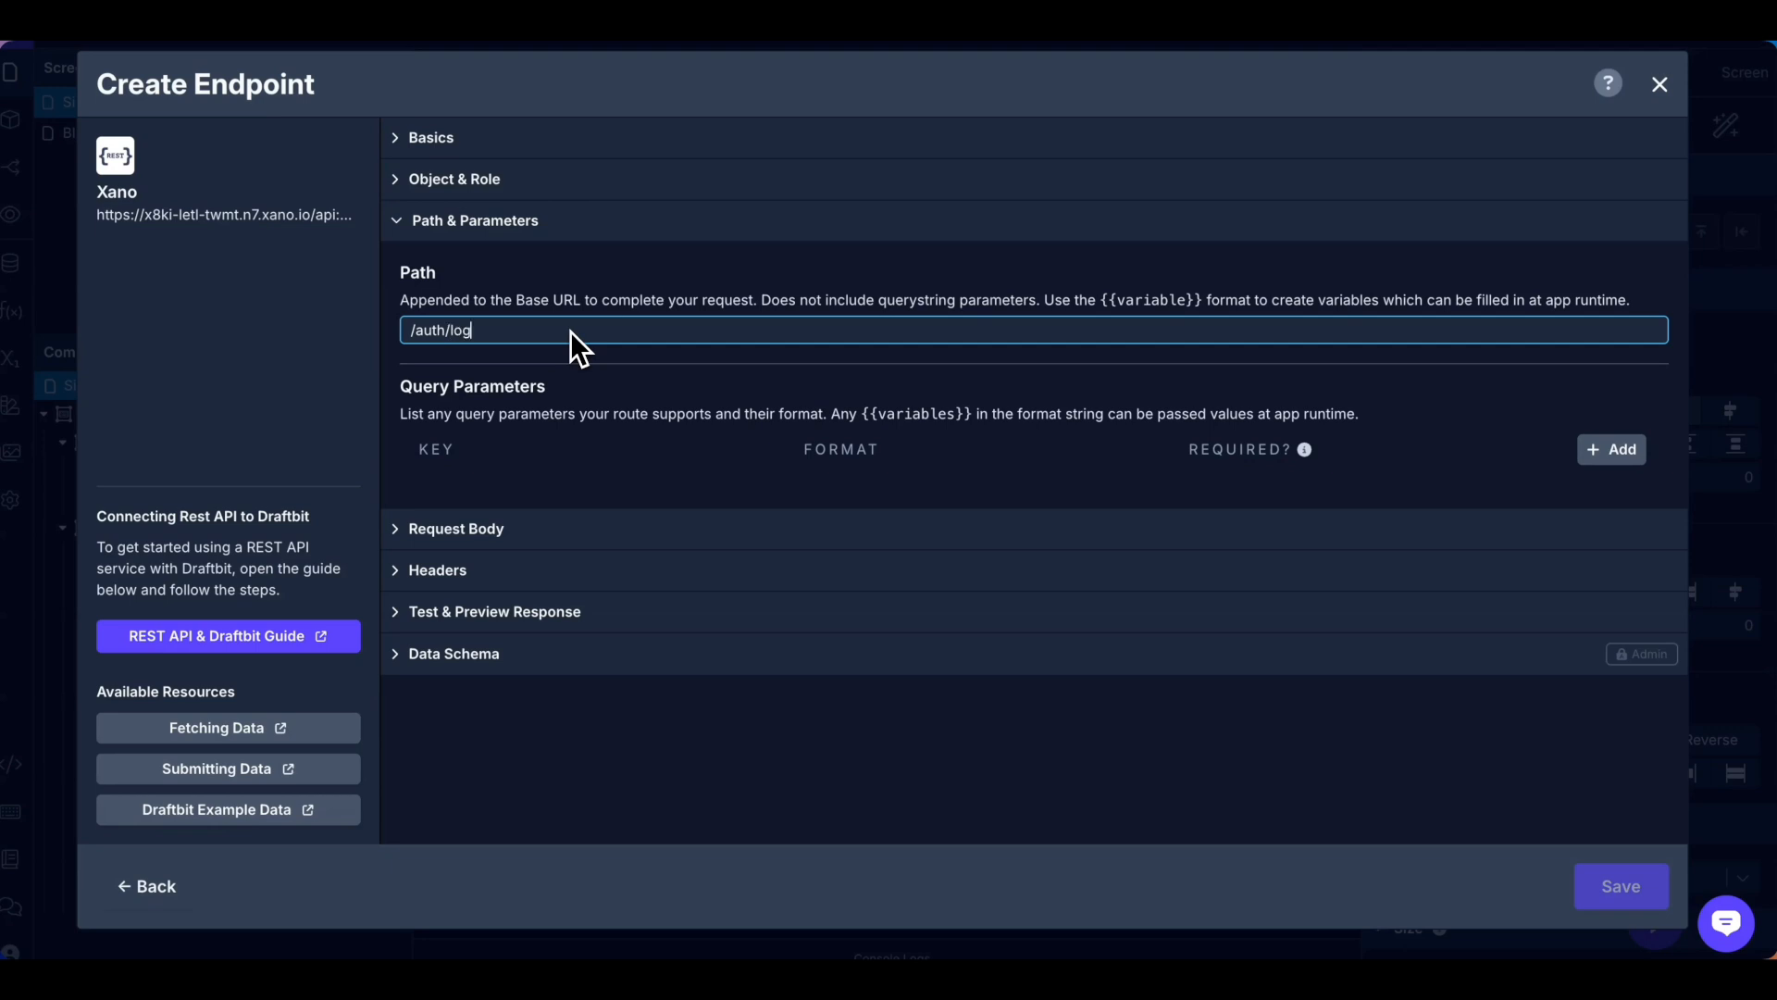
Paste the login JSON as request body, using {{email}} and {{password}} variables.
click(456, 529)
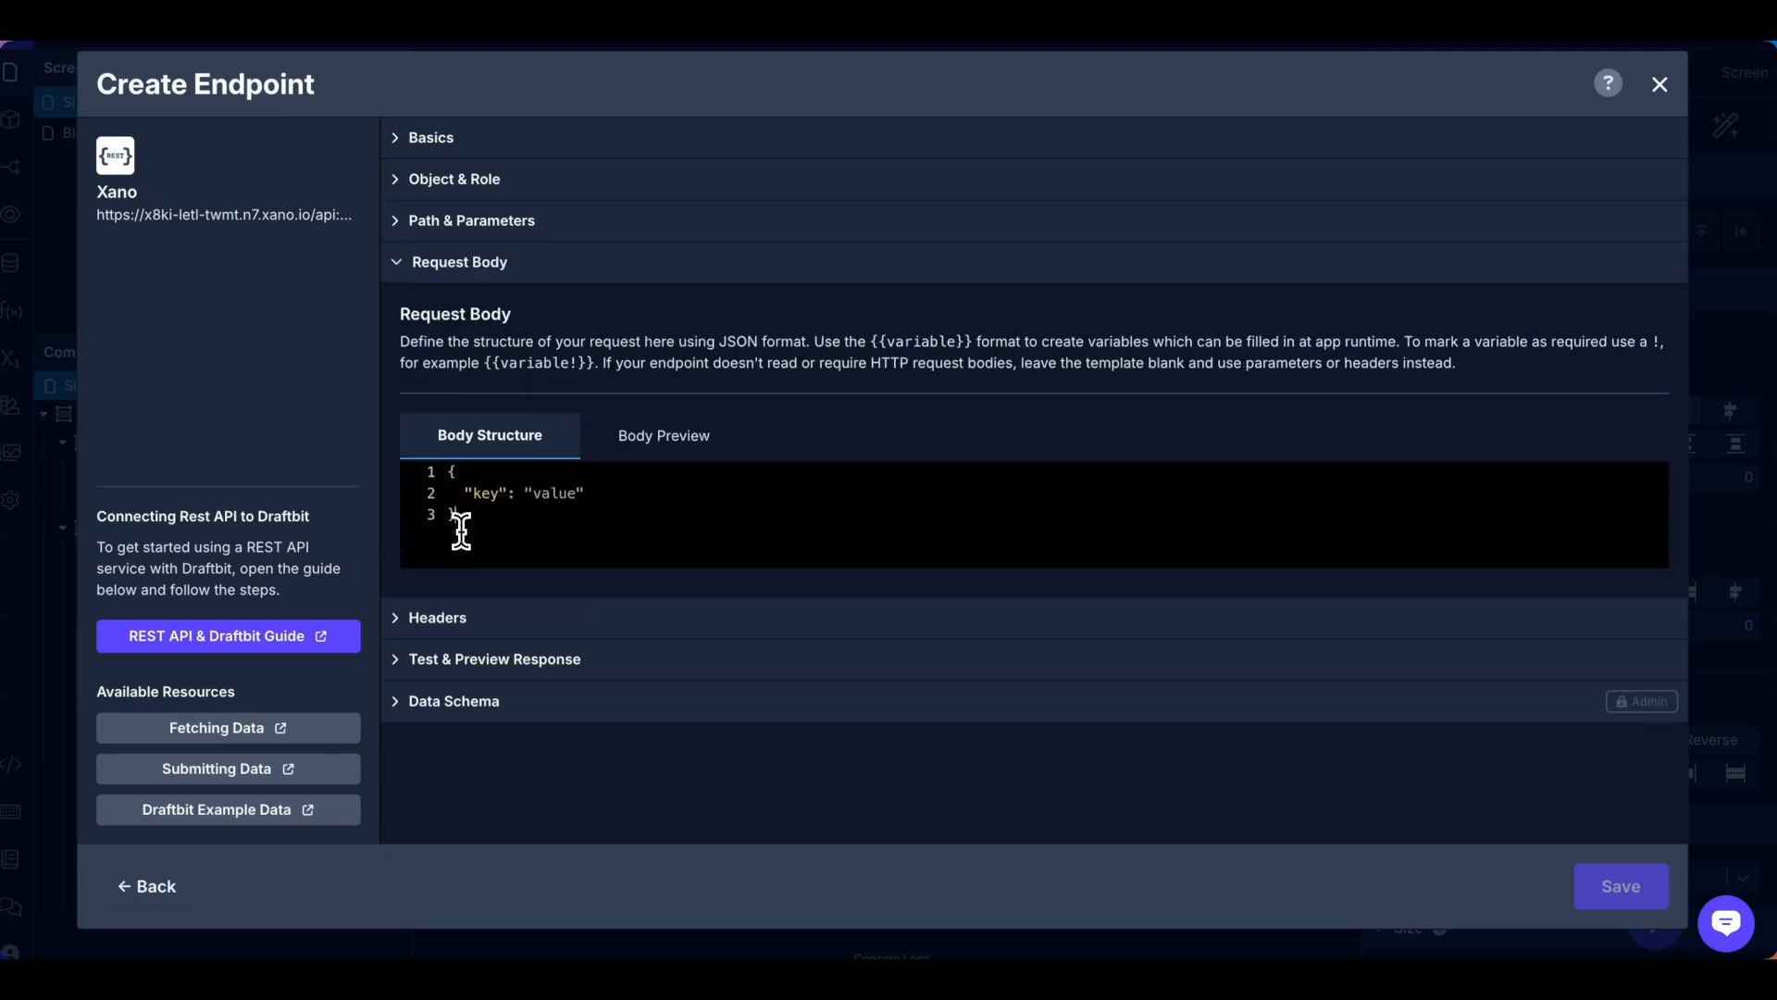
drag(460, 530, 447, 481)
key(ctrl+v)
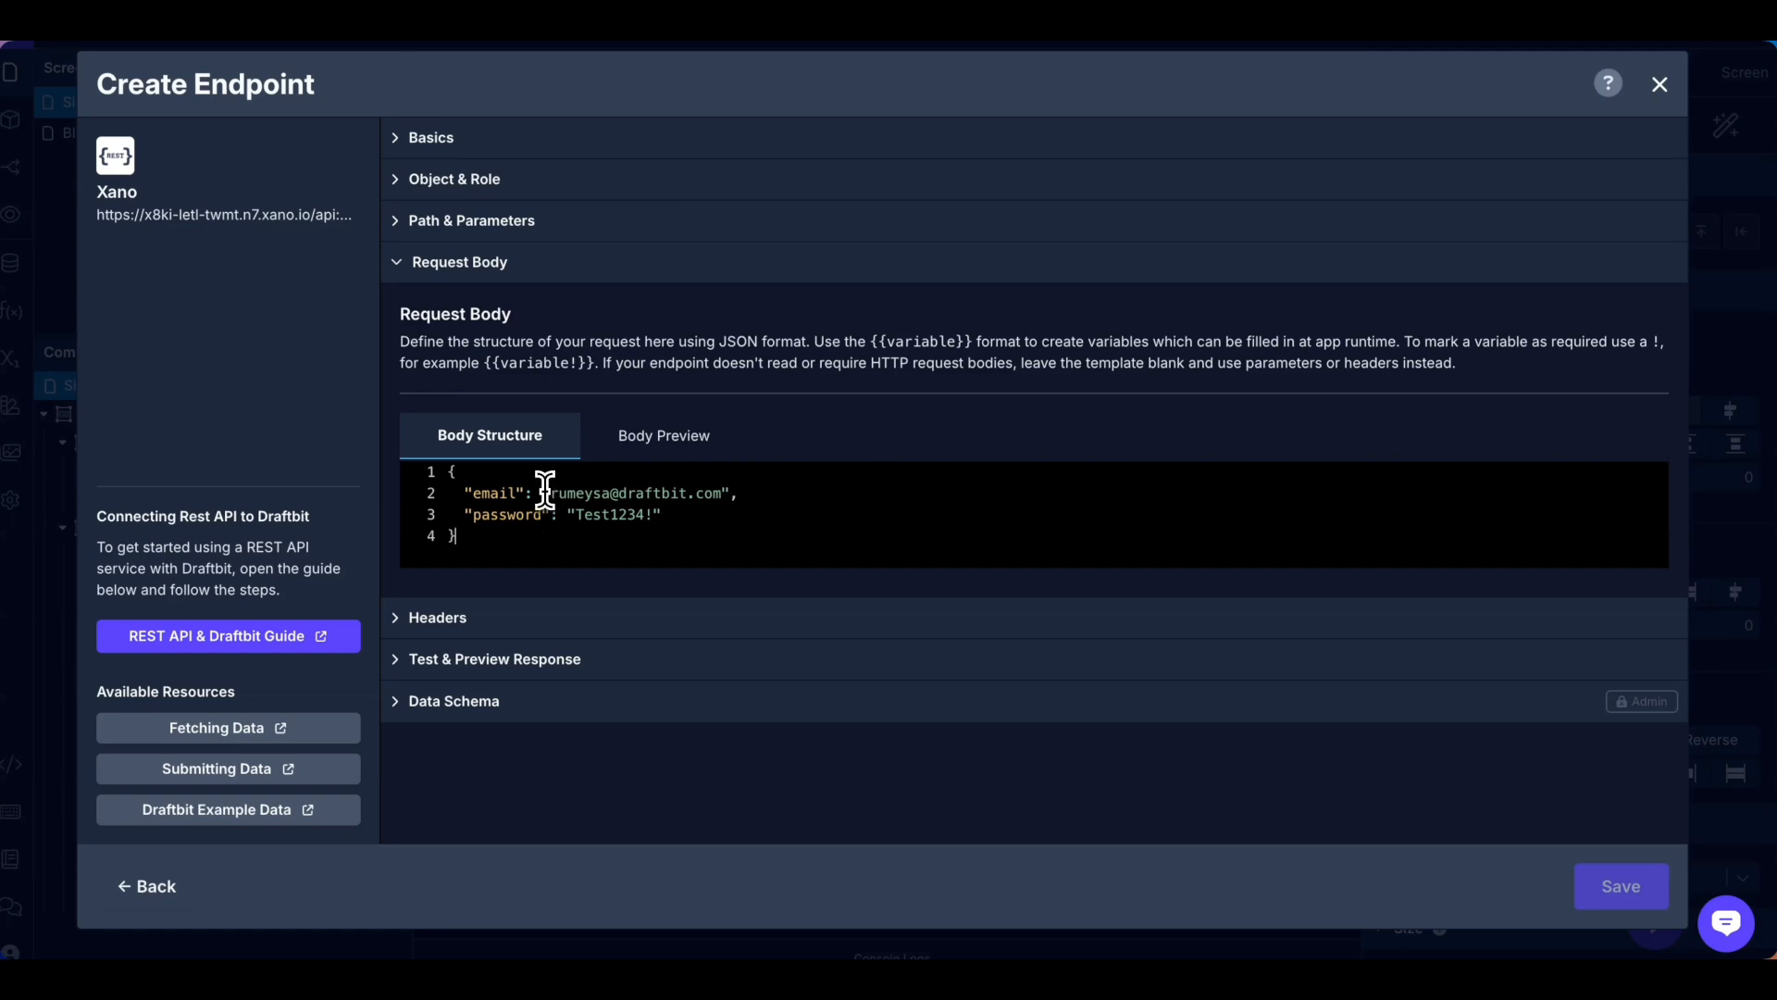
drag(545, 488, 736, 491)
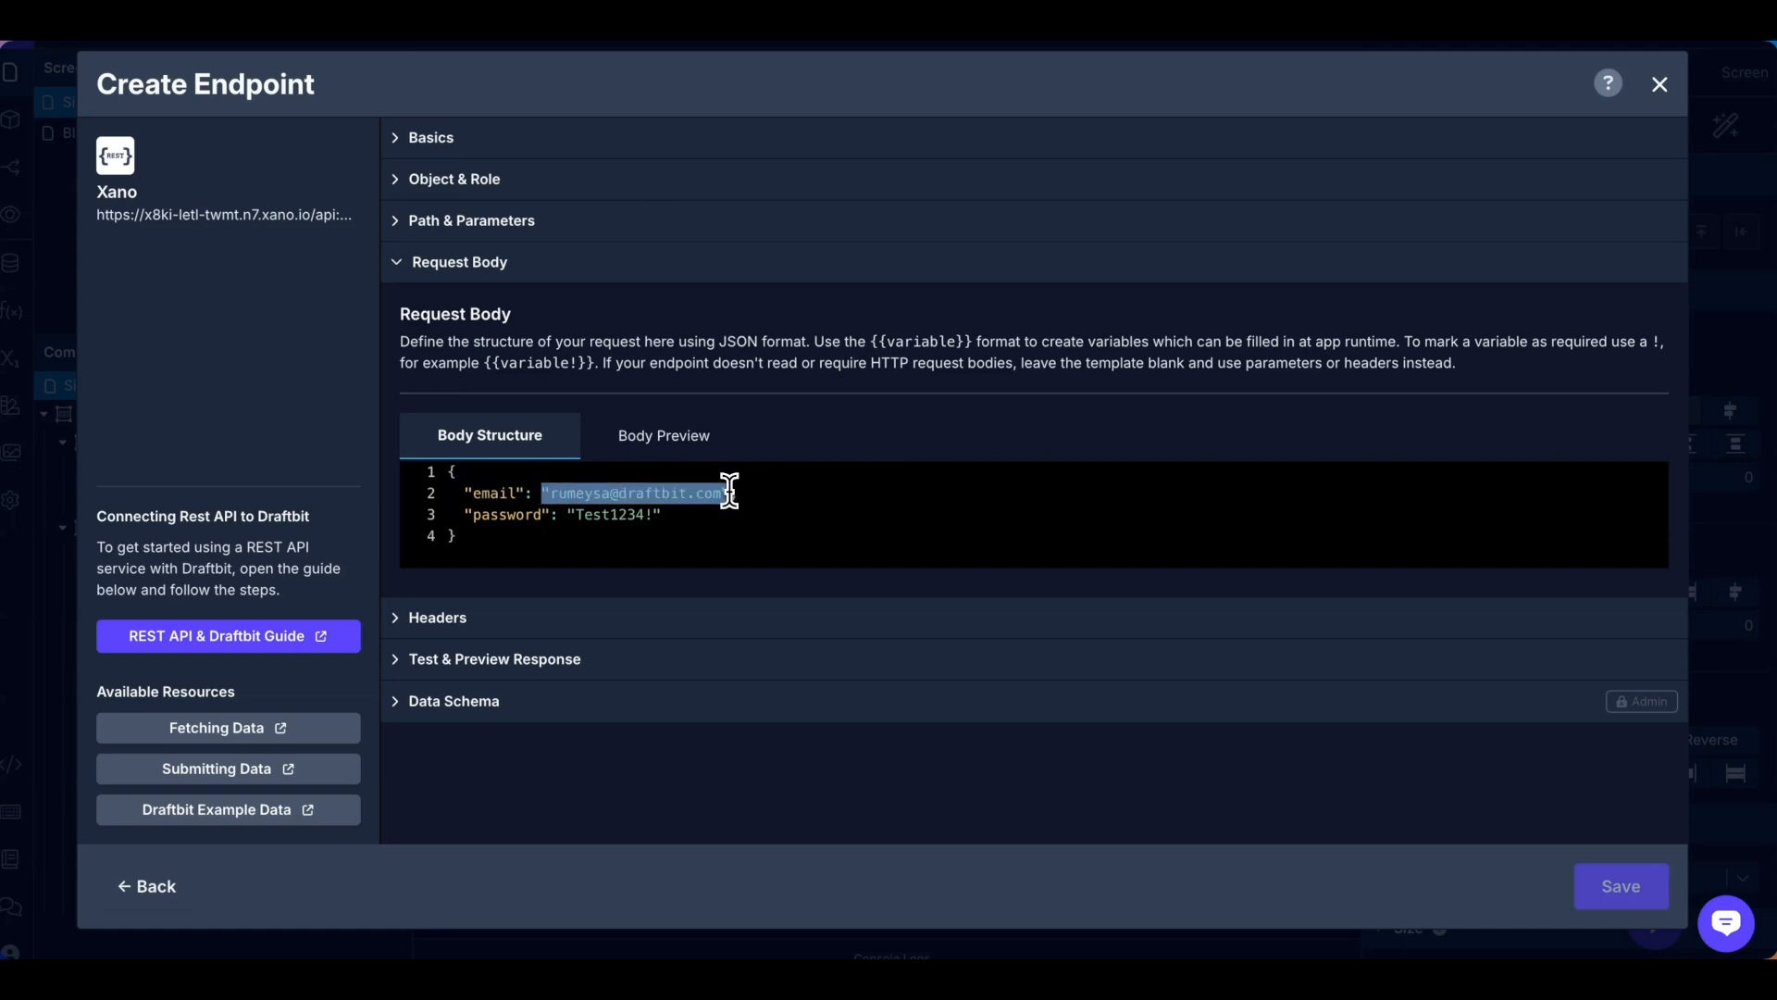
text({{email}},)
drag(568, 516, 663, 516)
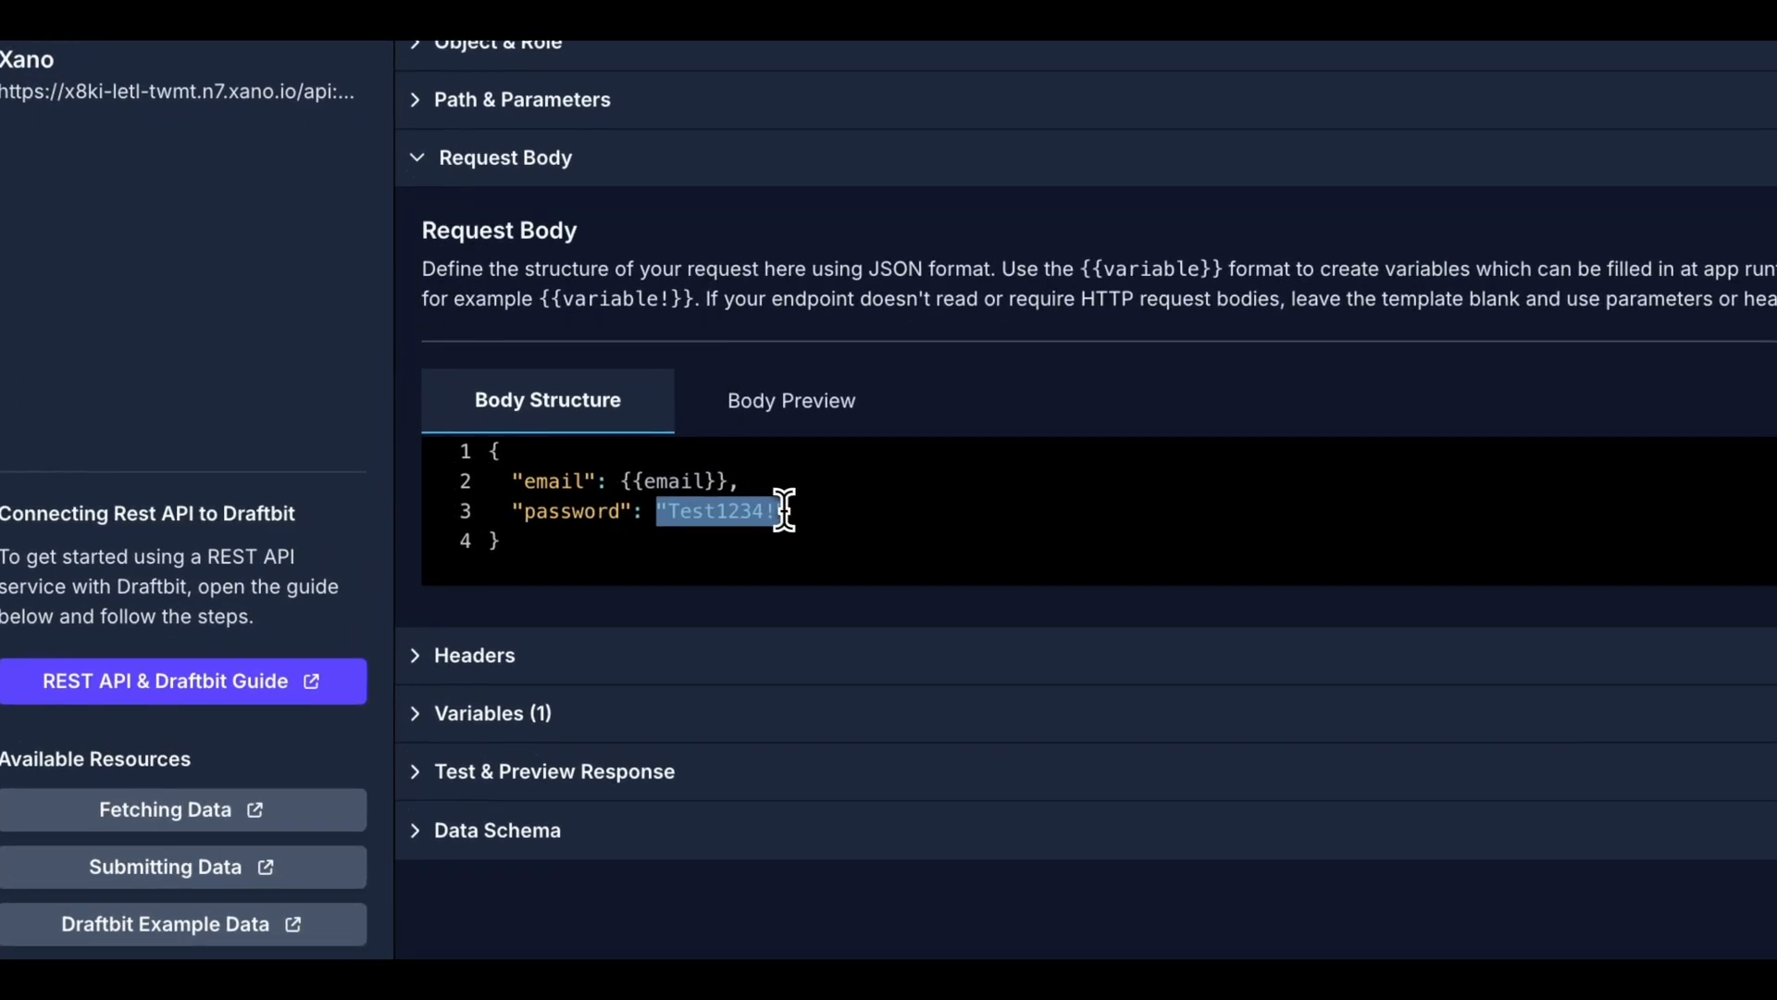
text({{)
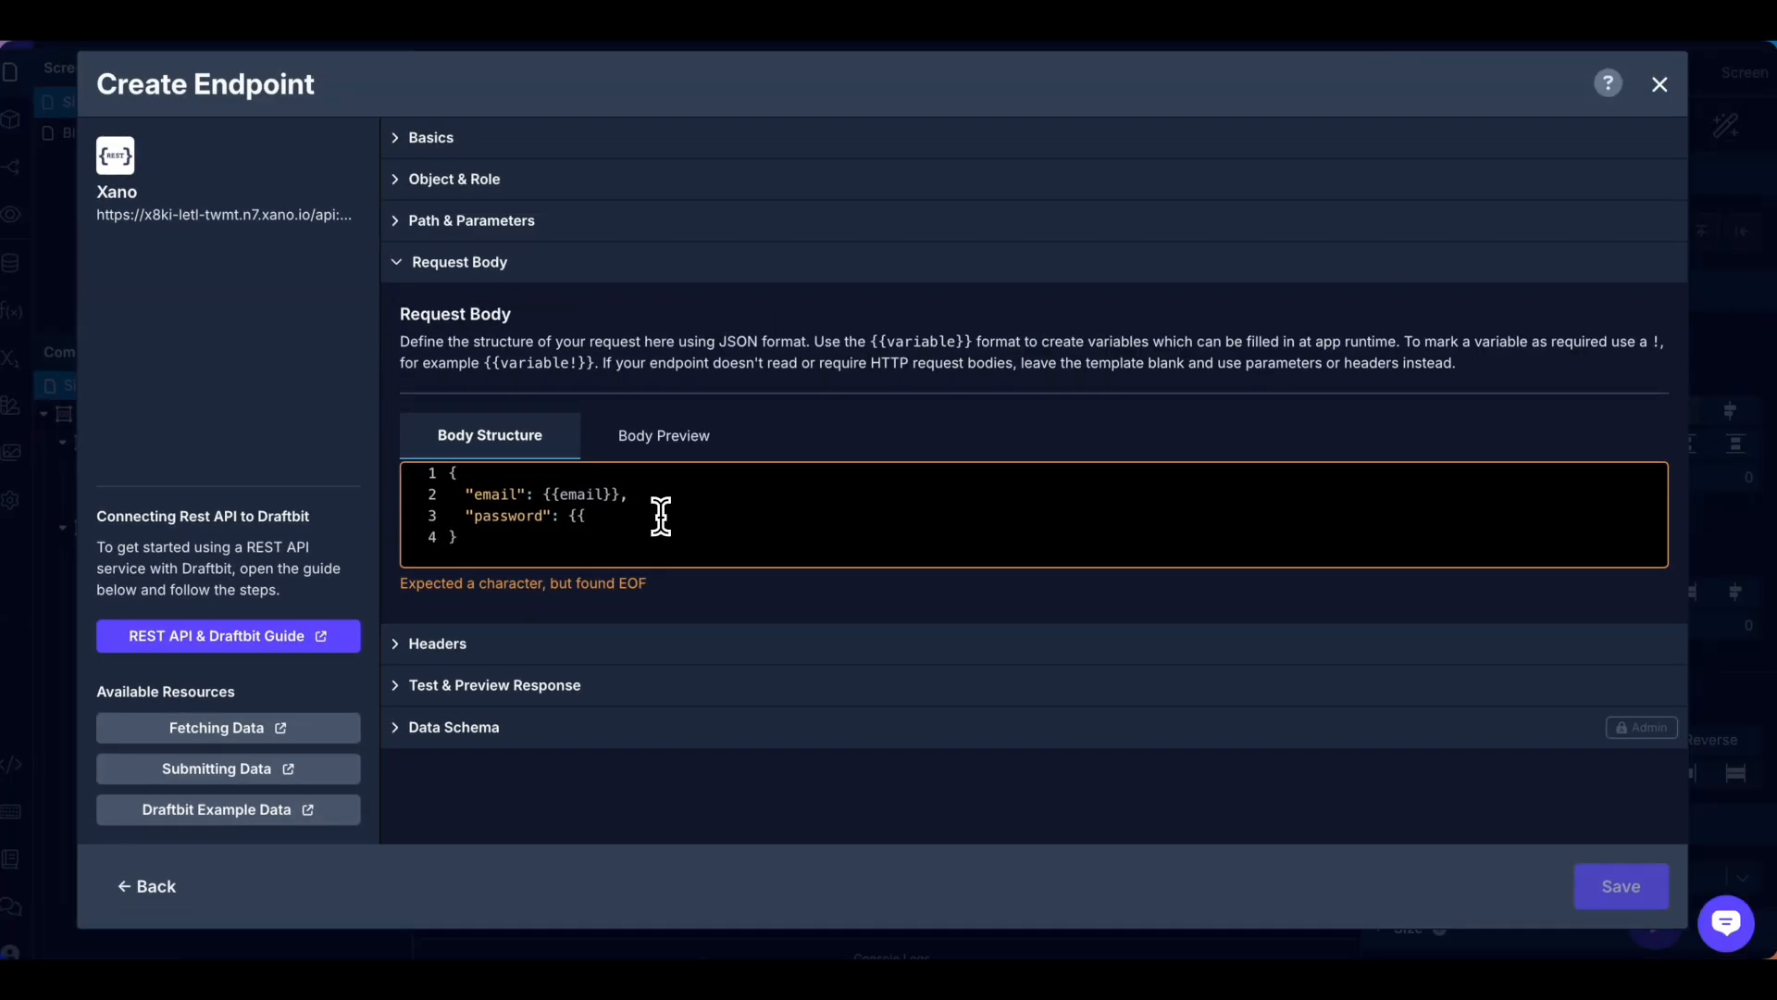
text(password}})
Enter a test e-mail and password as the Login endpoint's variable test values.
click(453, 623)
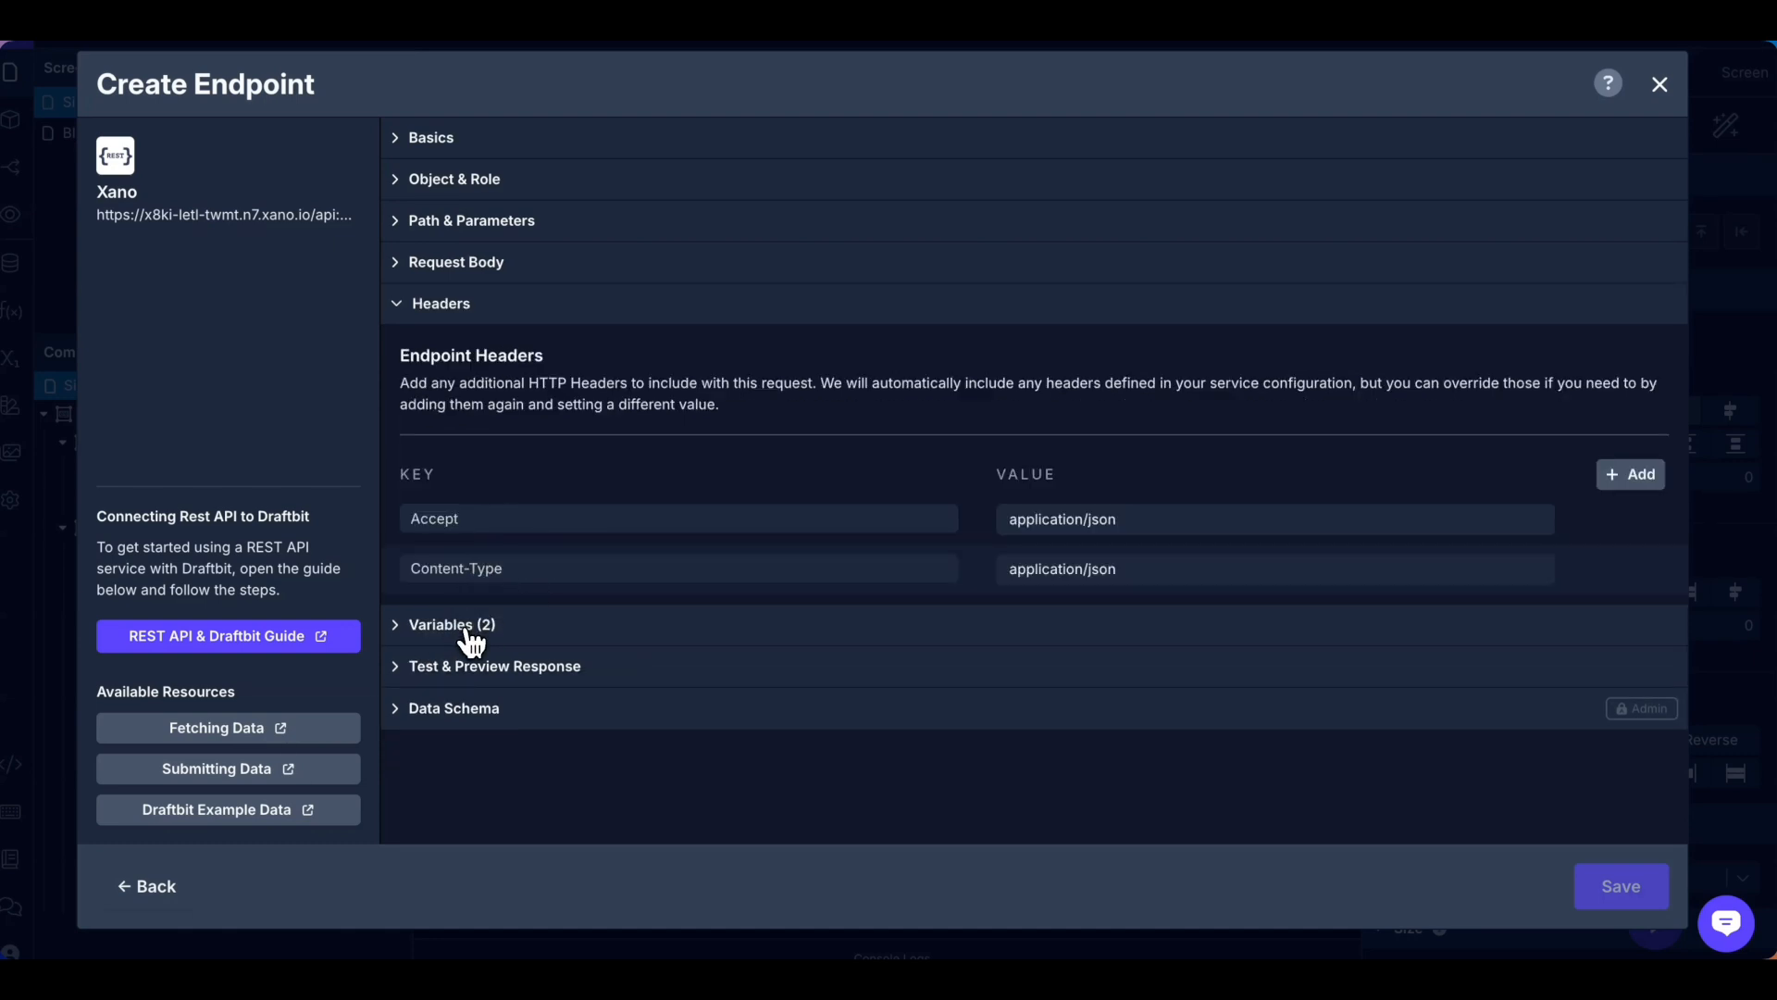
click(471, 637)
click(844, 505)
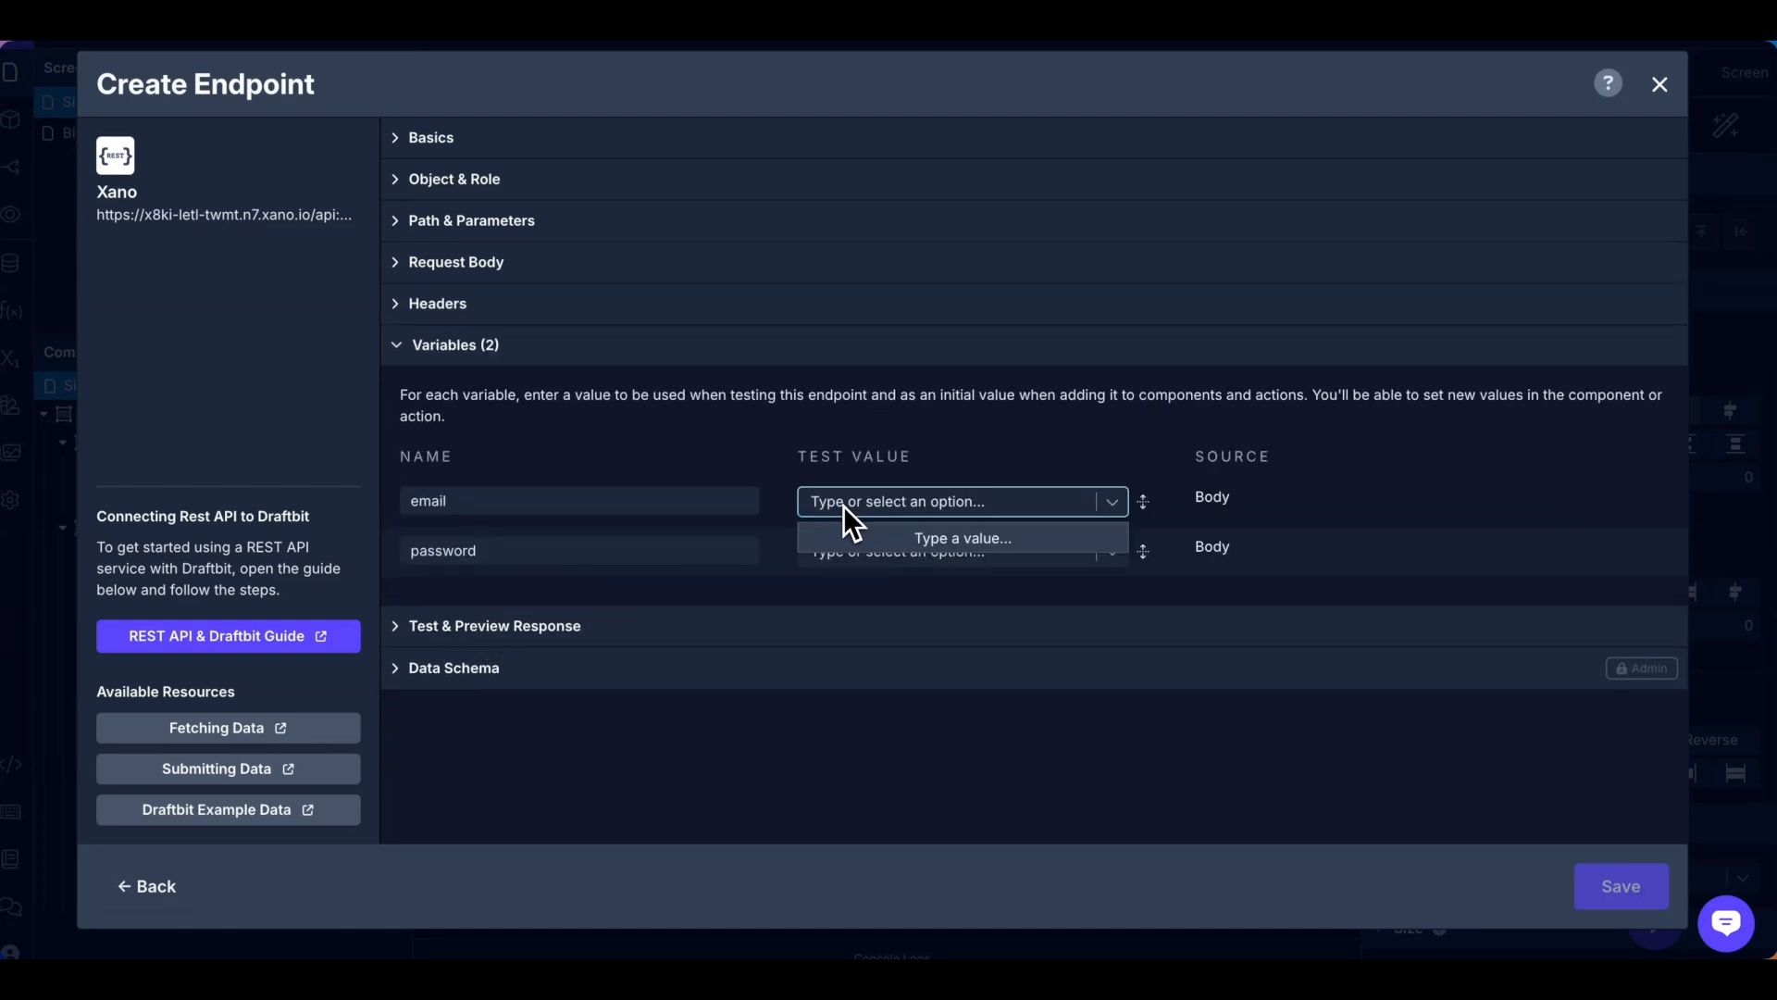
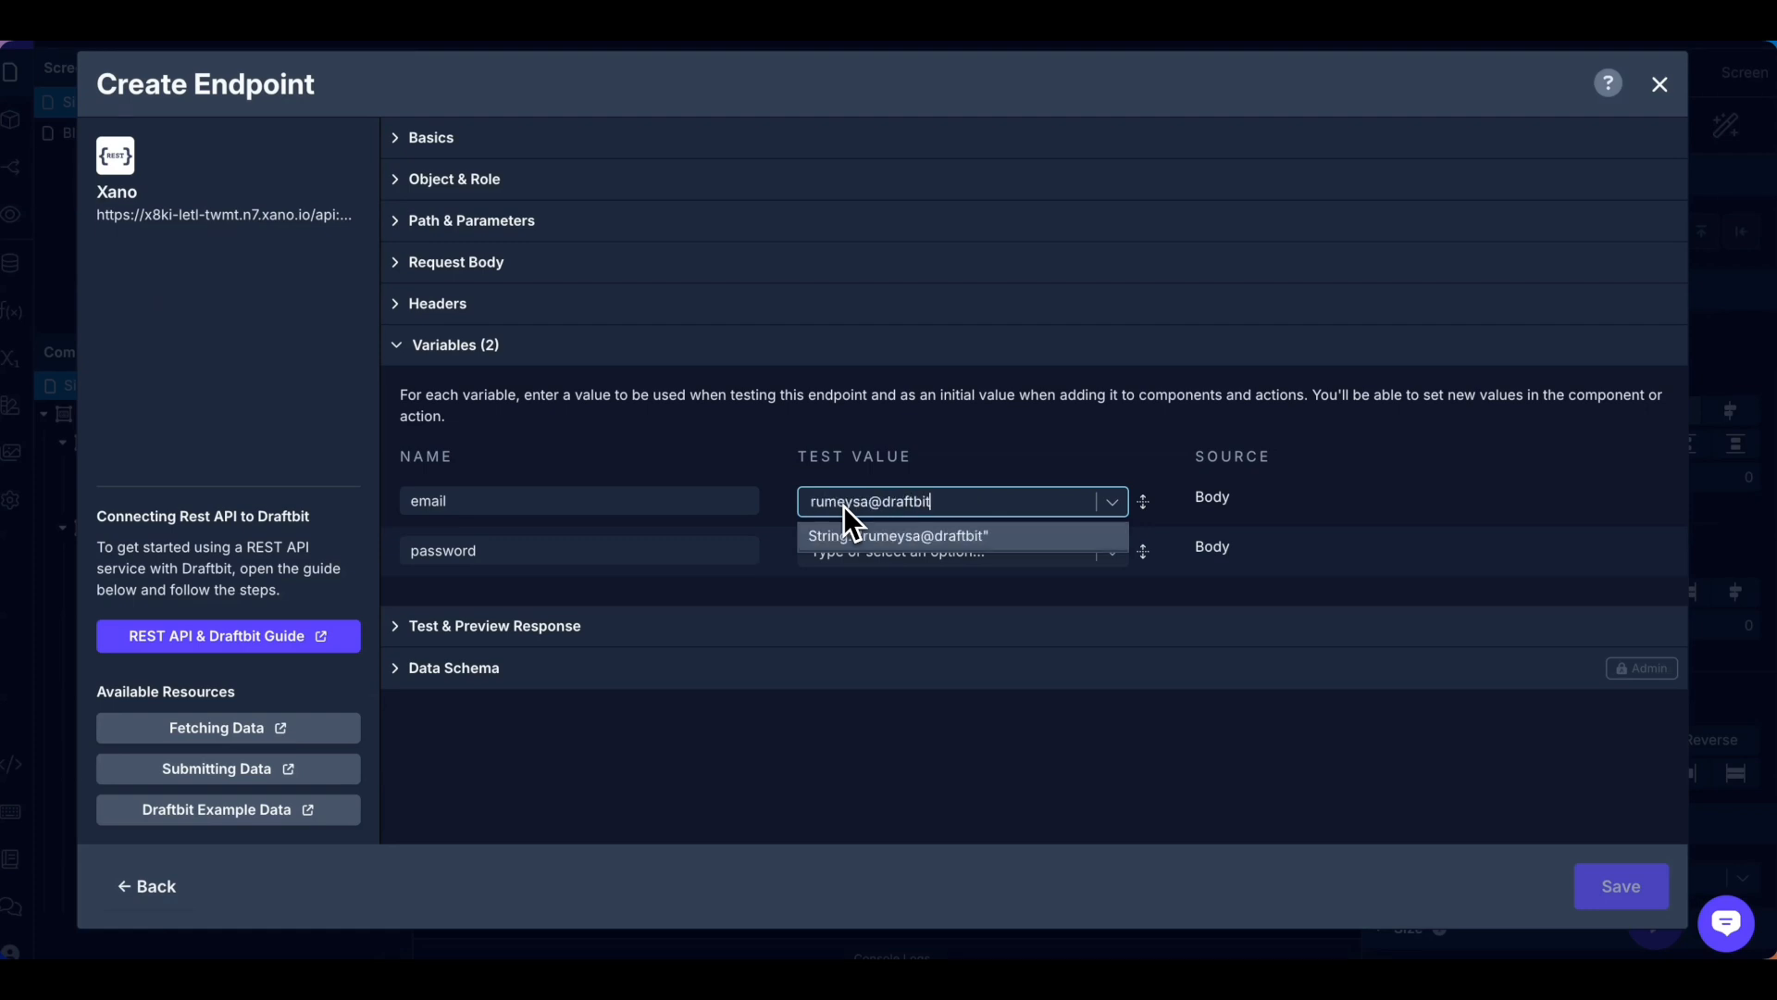
key(Return)
click(861, 555)
text(Test1234!)
key(Return)
Test the Login request, getting a 200 OK authToken response, and save the endpoint.
click(685, 618)
click(1388, 448)
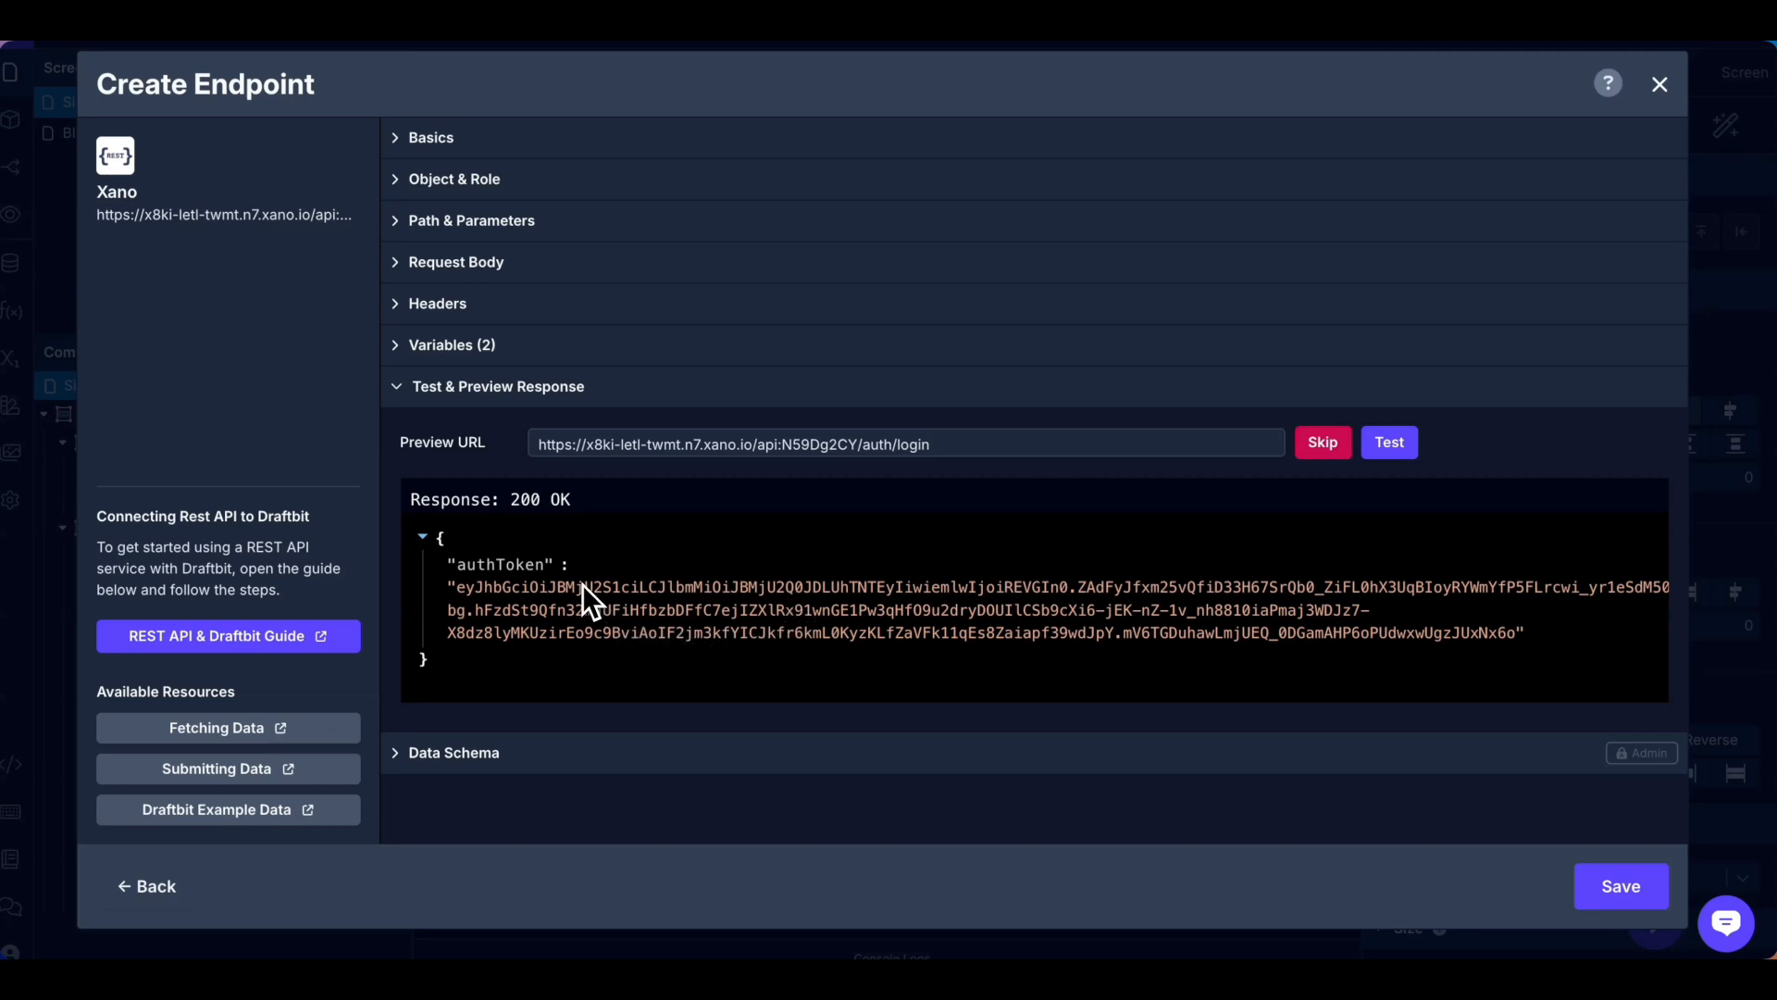
drag(459, 592, 1500, 637)
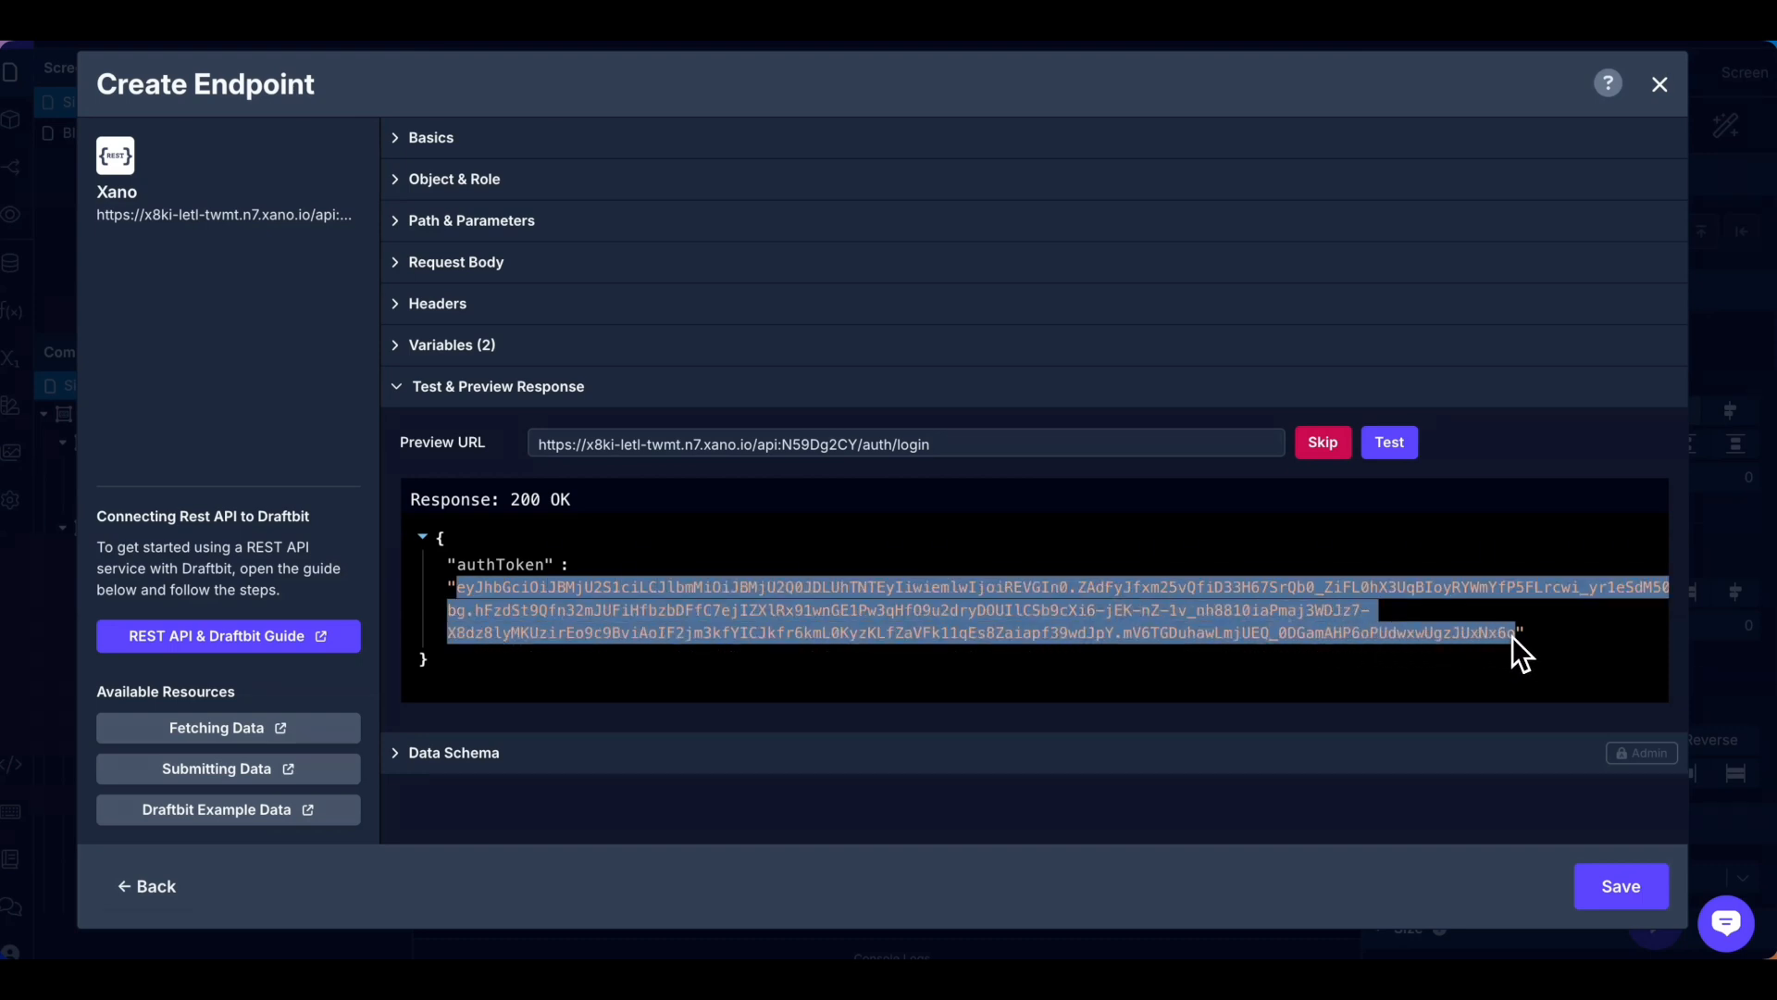
click(1630, 905)
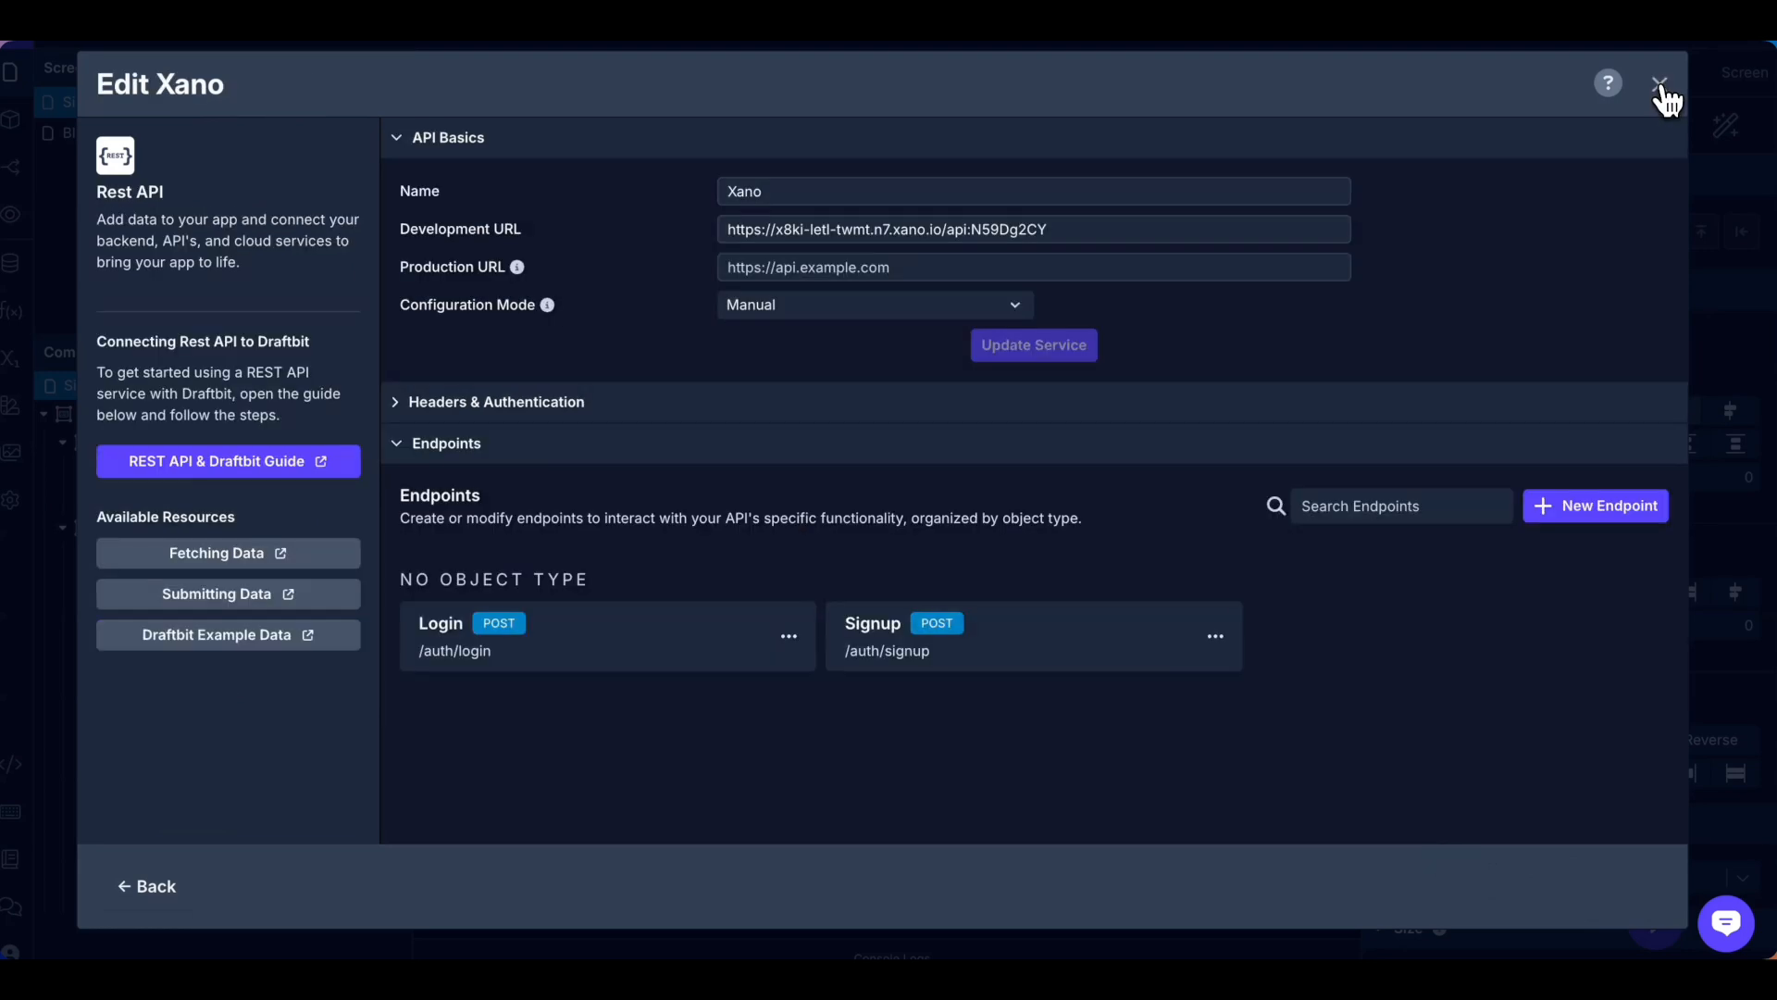
Close the Edit Xano dialog and open the app's Device Variables list.
click(1661, 86)
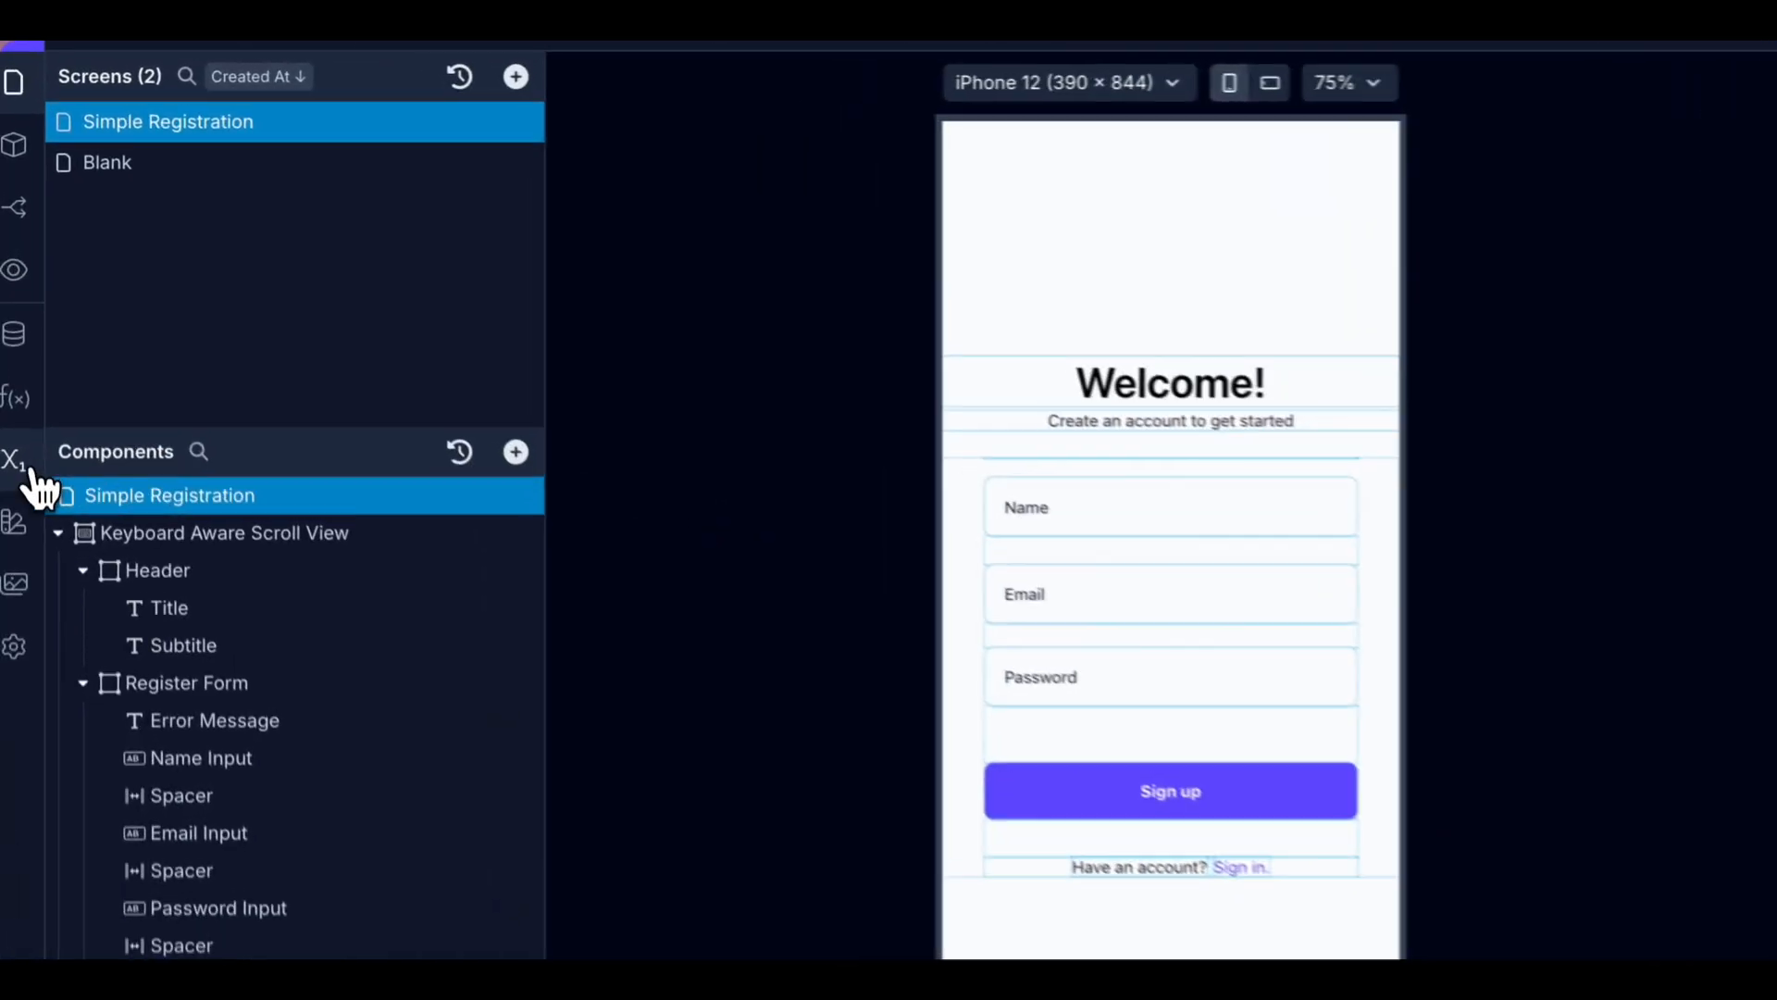
click(19, 463)
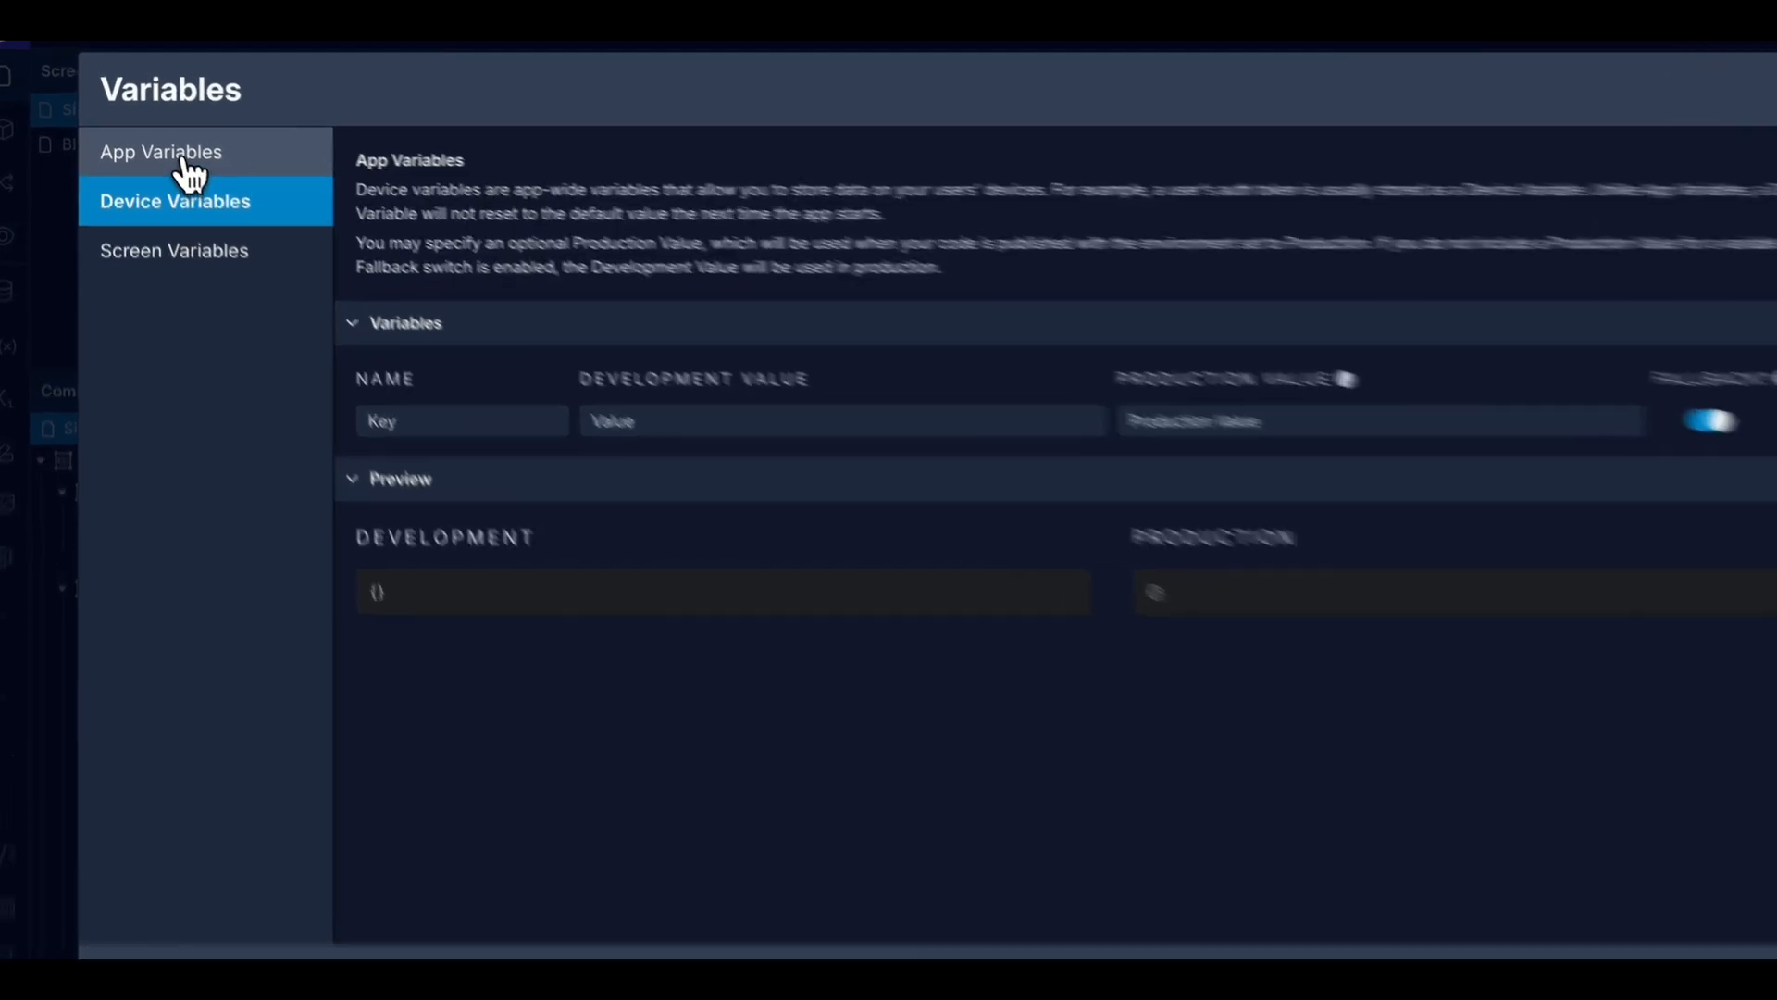
Create device variable AUTH_HEADER whose development value is 'Bearer' followed by the pasted auth token.
click(171, 146)
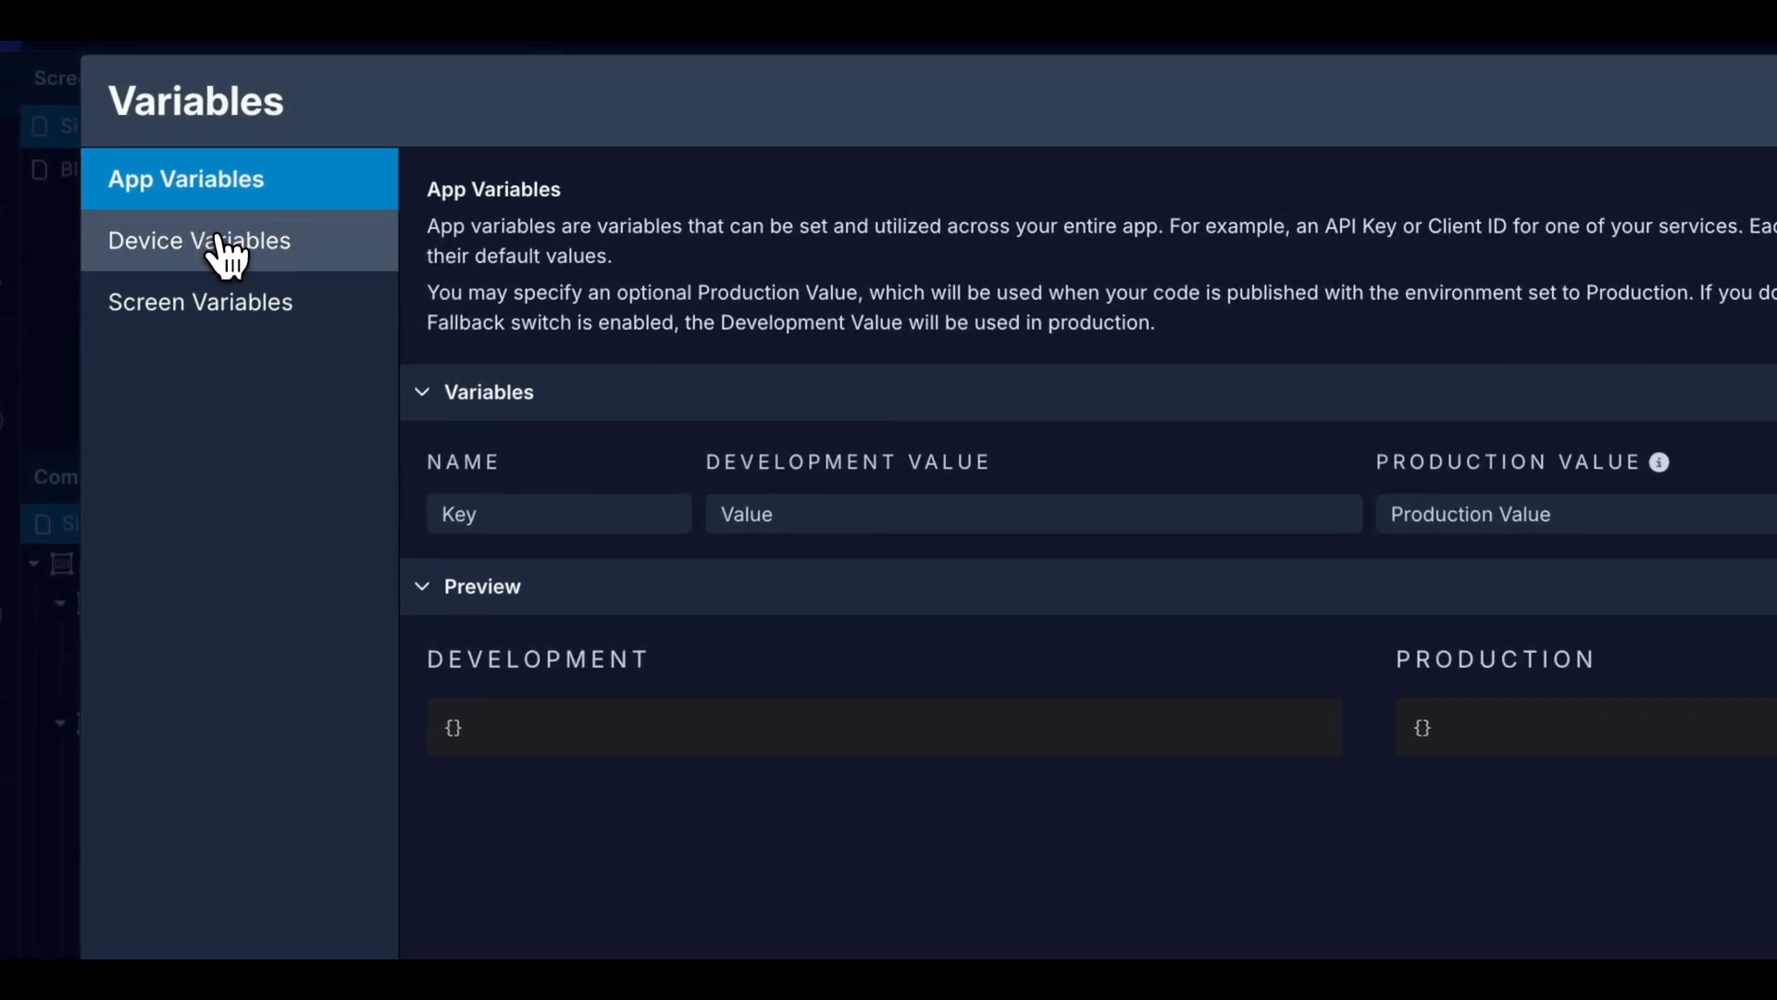
click(220, 241)
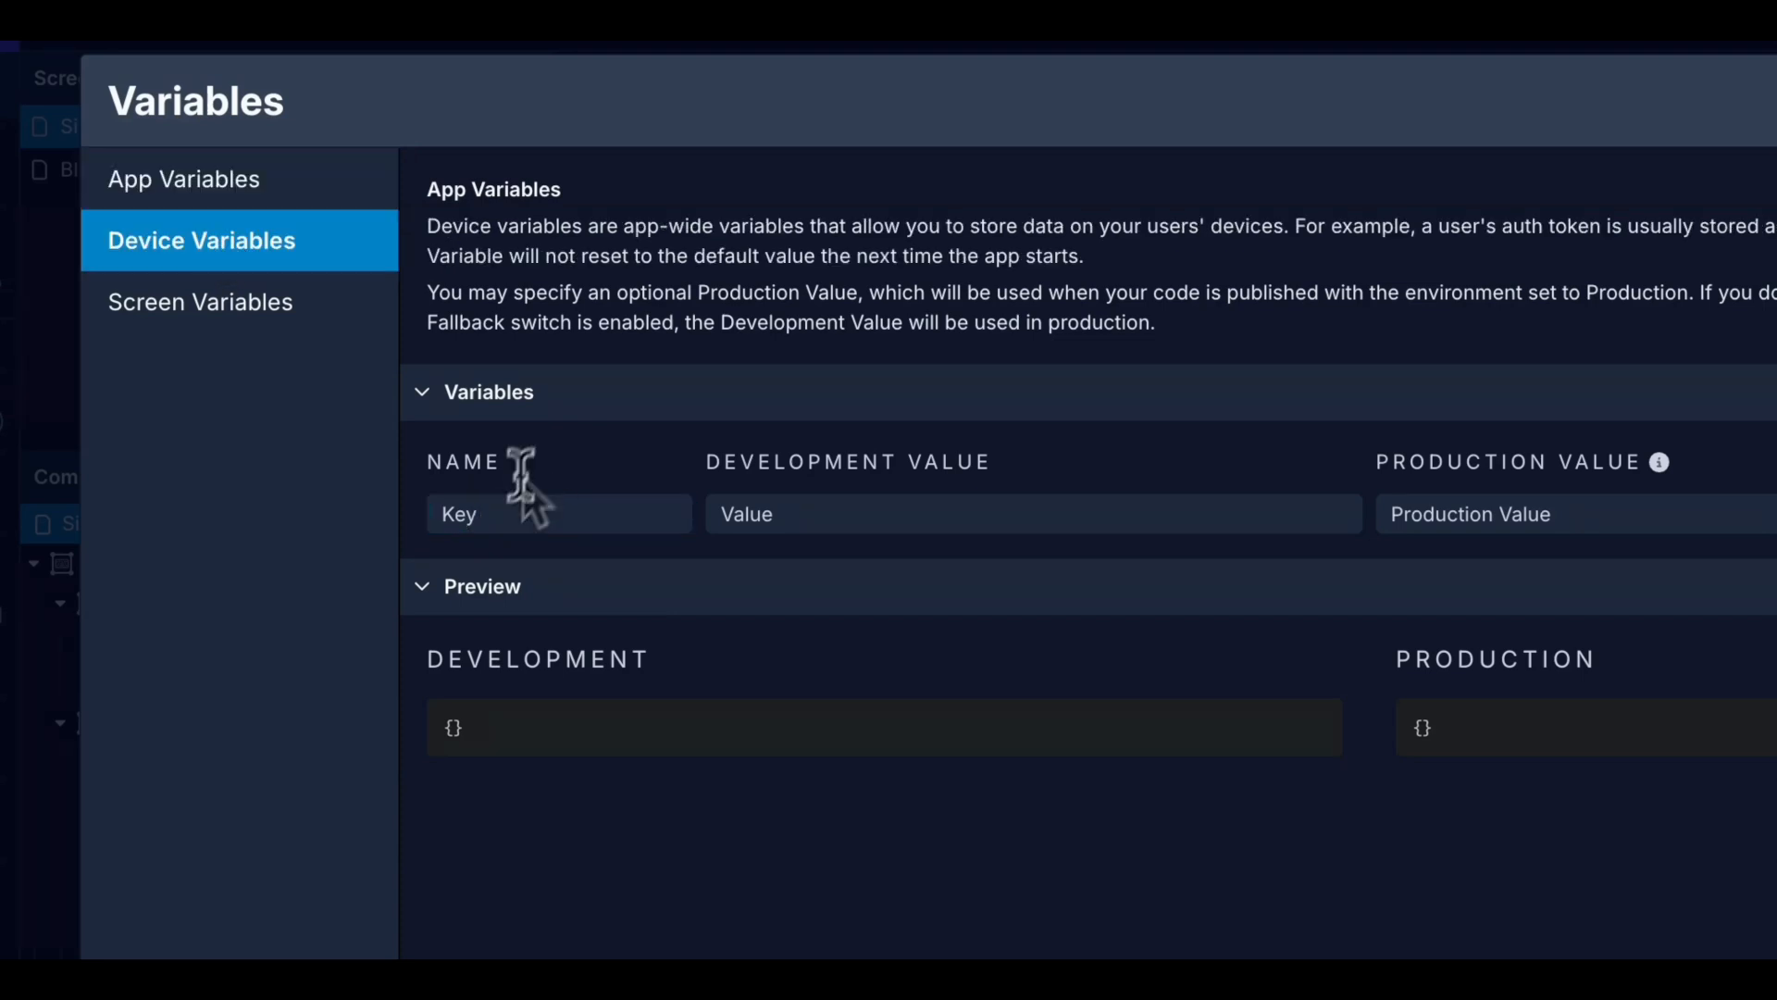
click(502, 517)
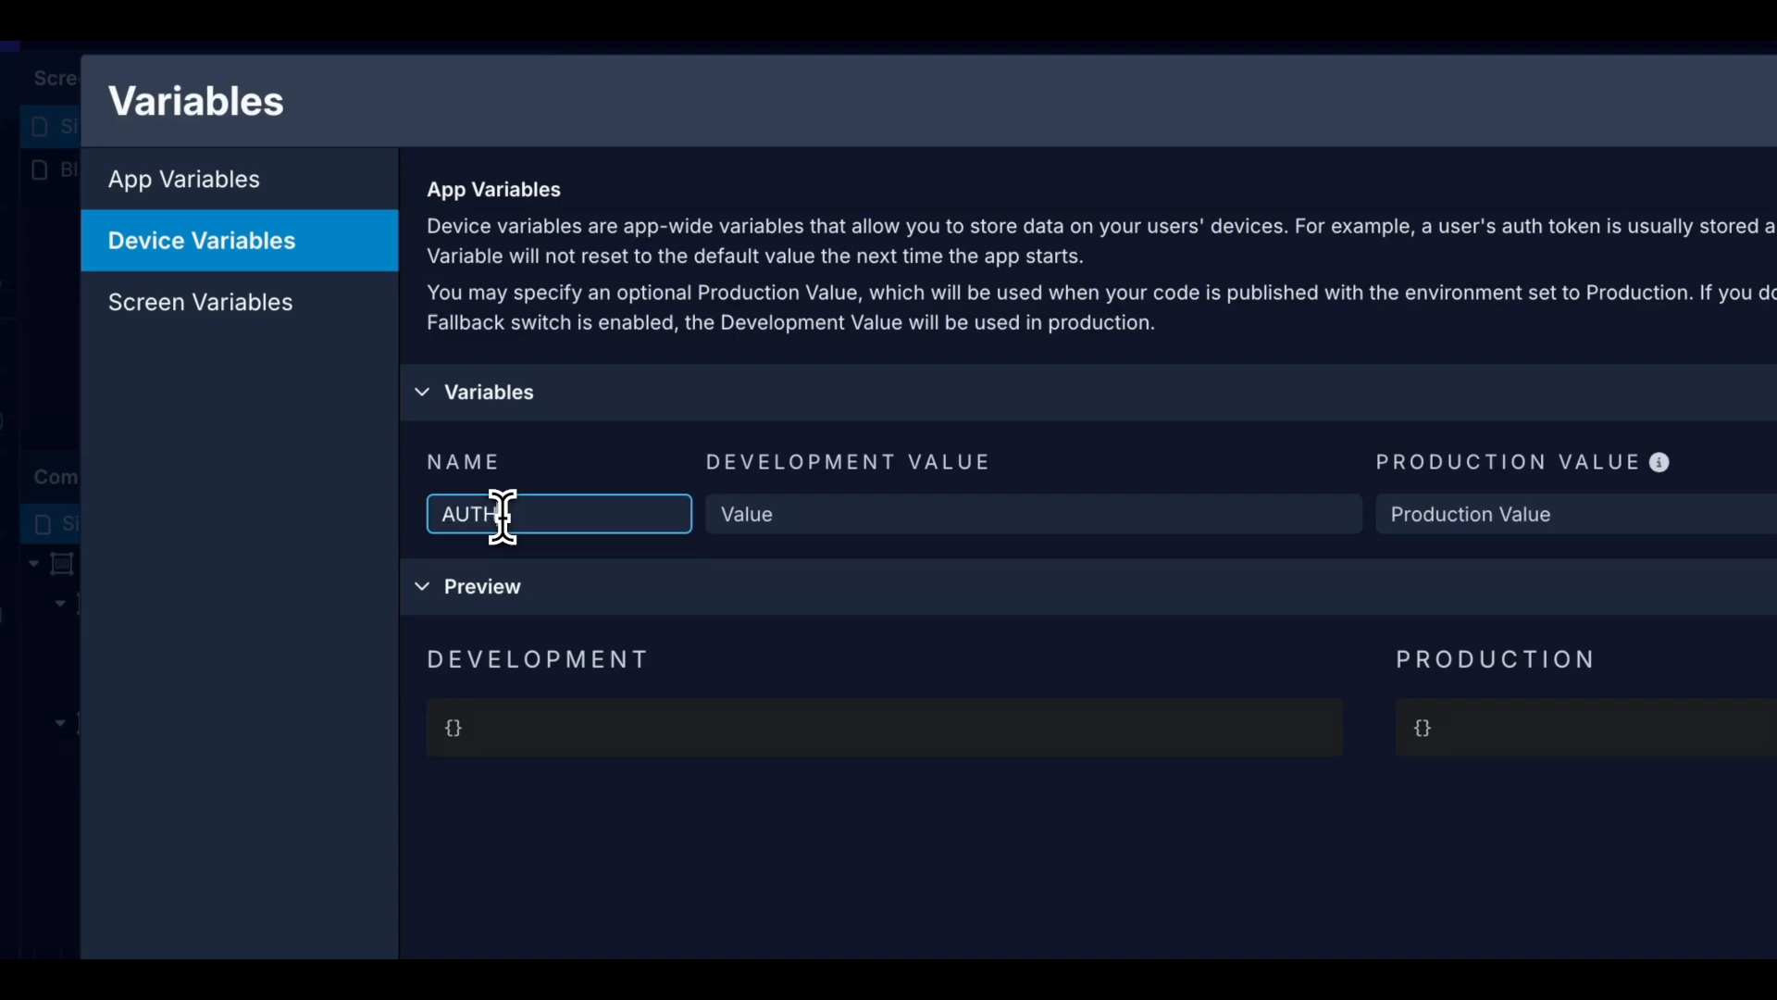
text(AUTH_HEADER)
click(794, 514)
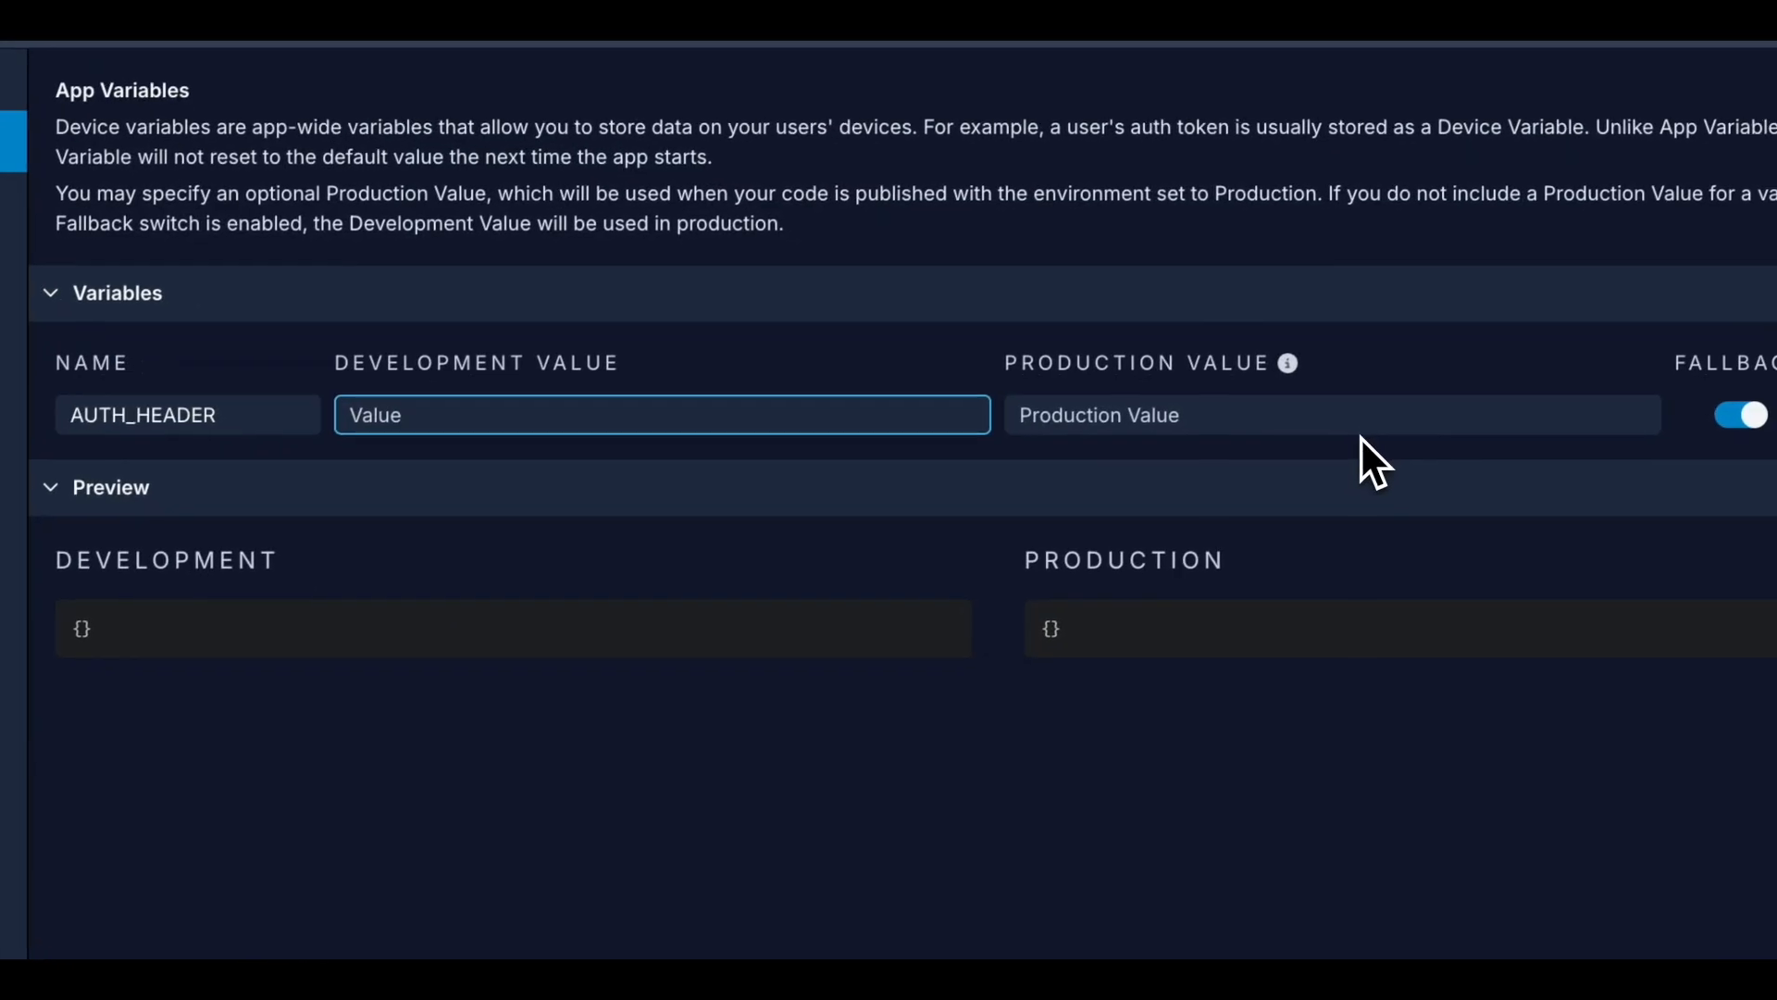
text(Be)
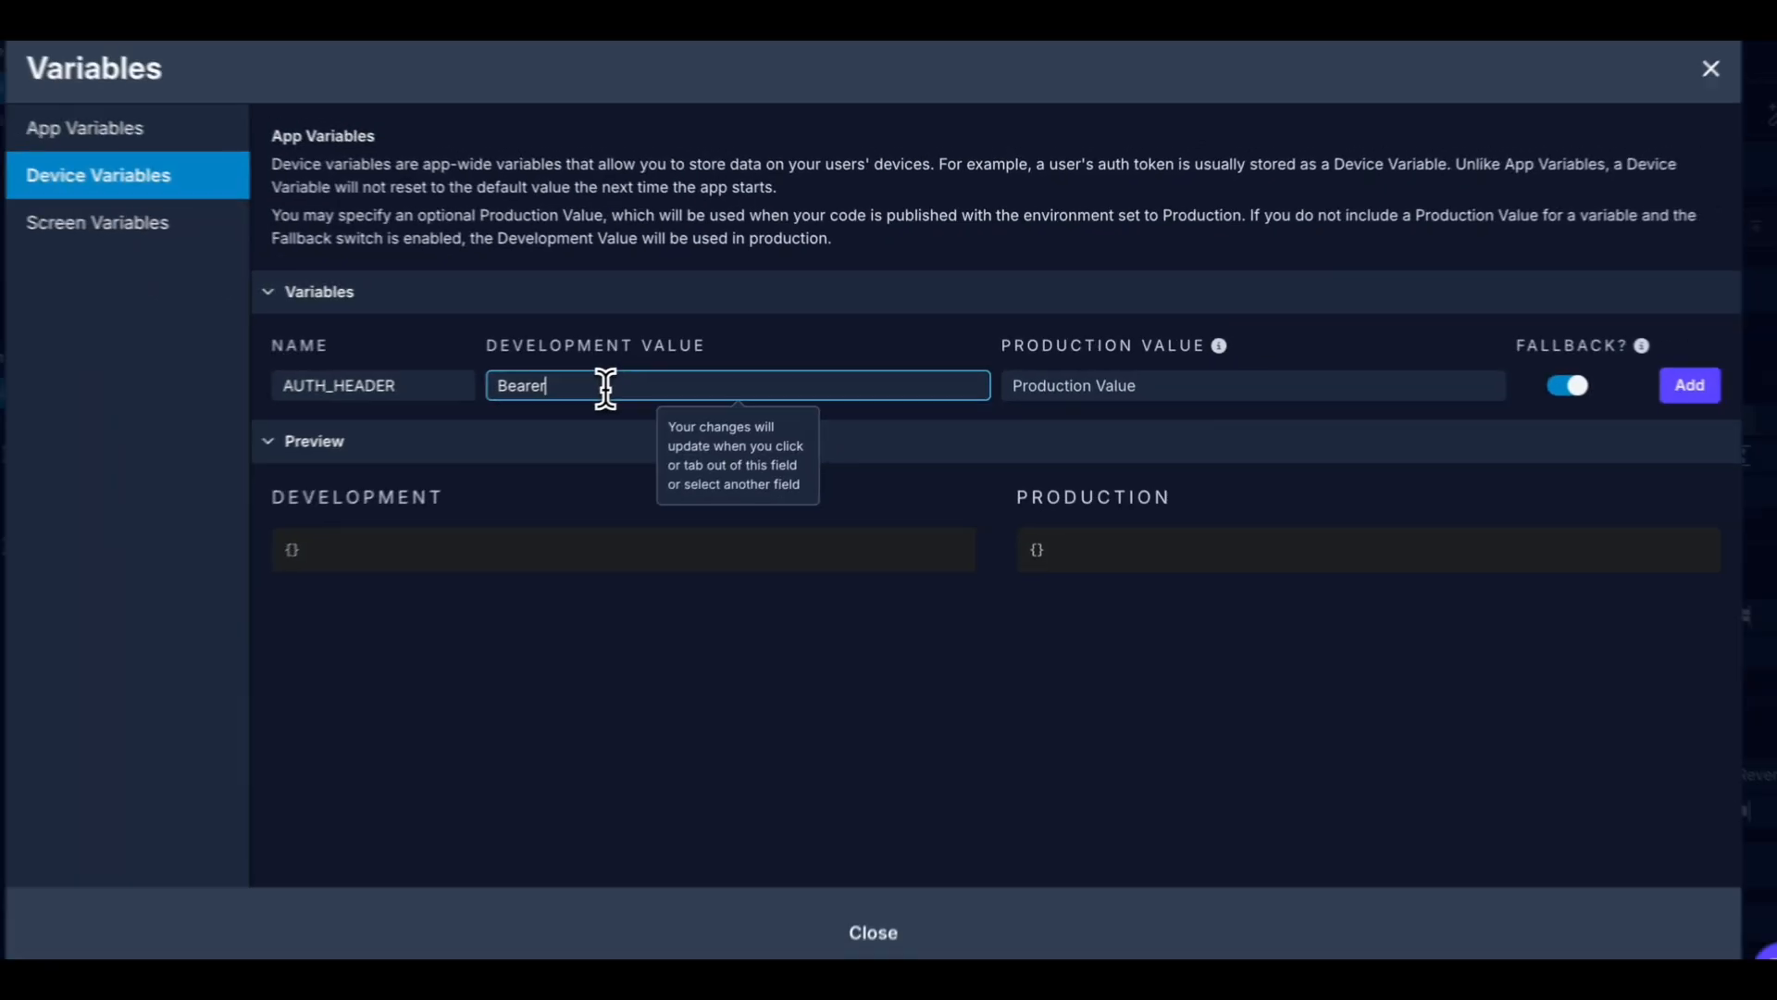
text(arer)
key(ctrl+v)
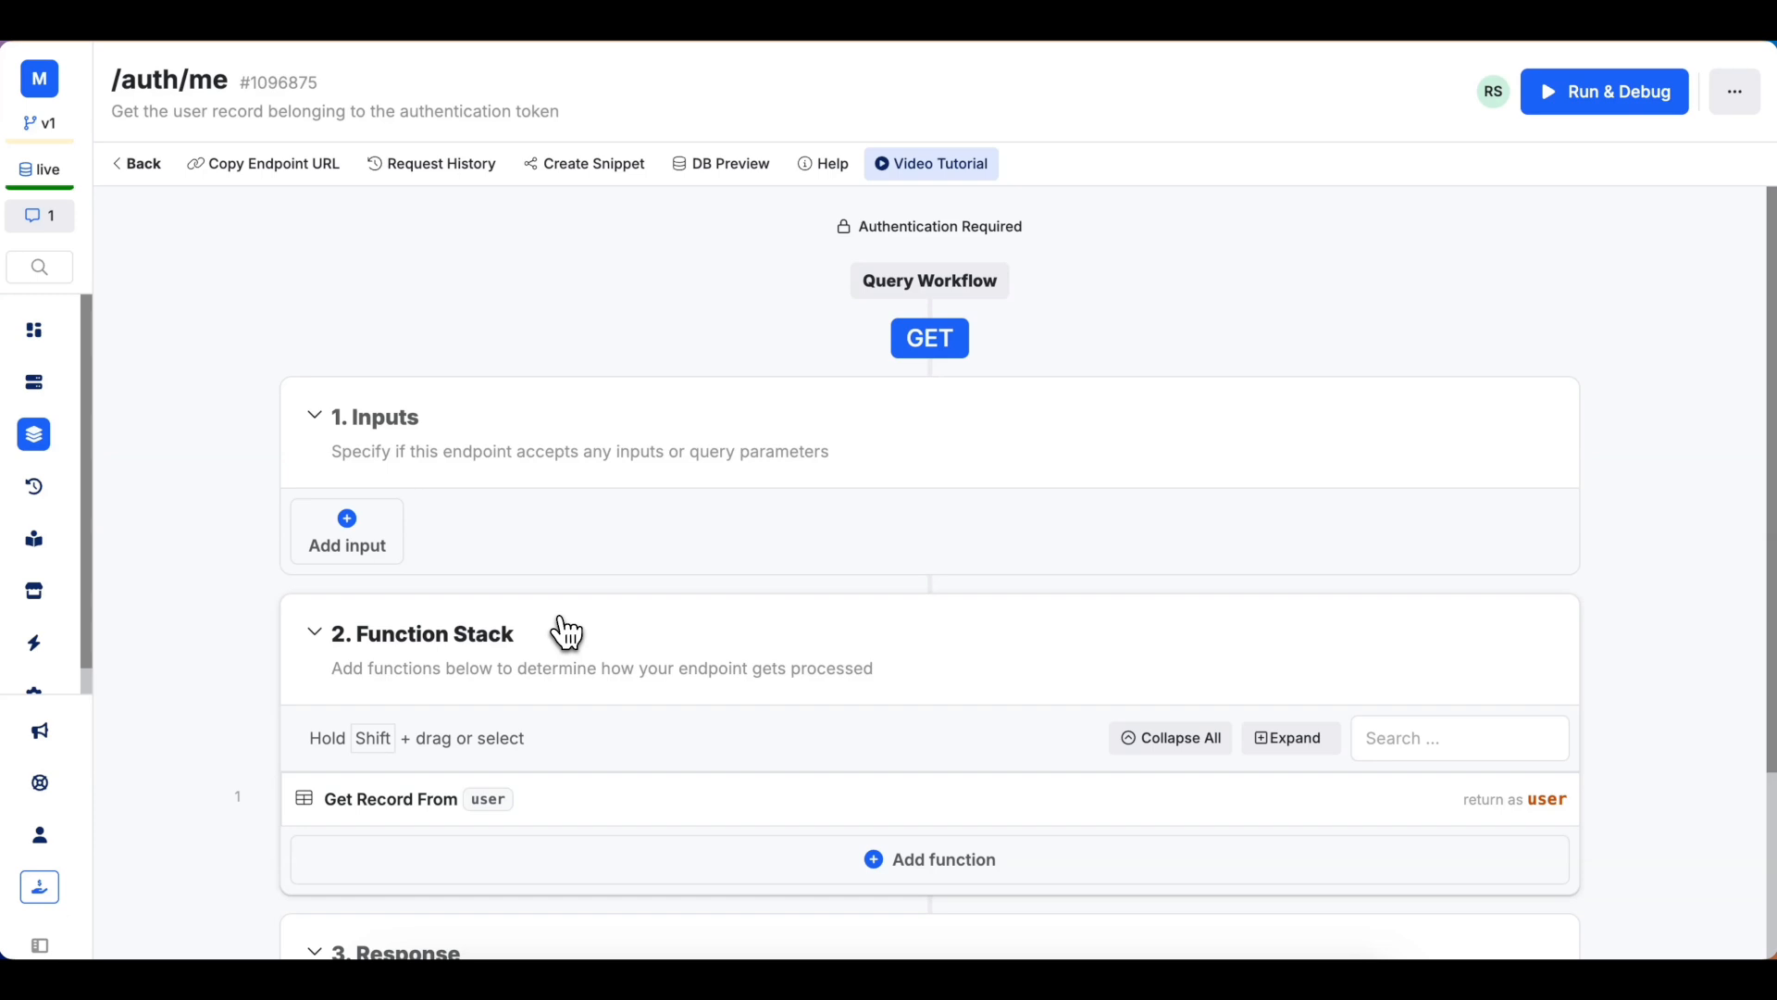
Scroll through the Xano /auth/me endpoint's inputs, function stack and response.
scroll(389, 537, down, 2)
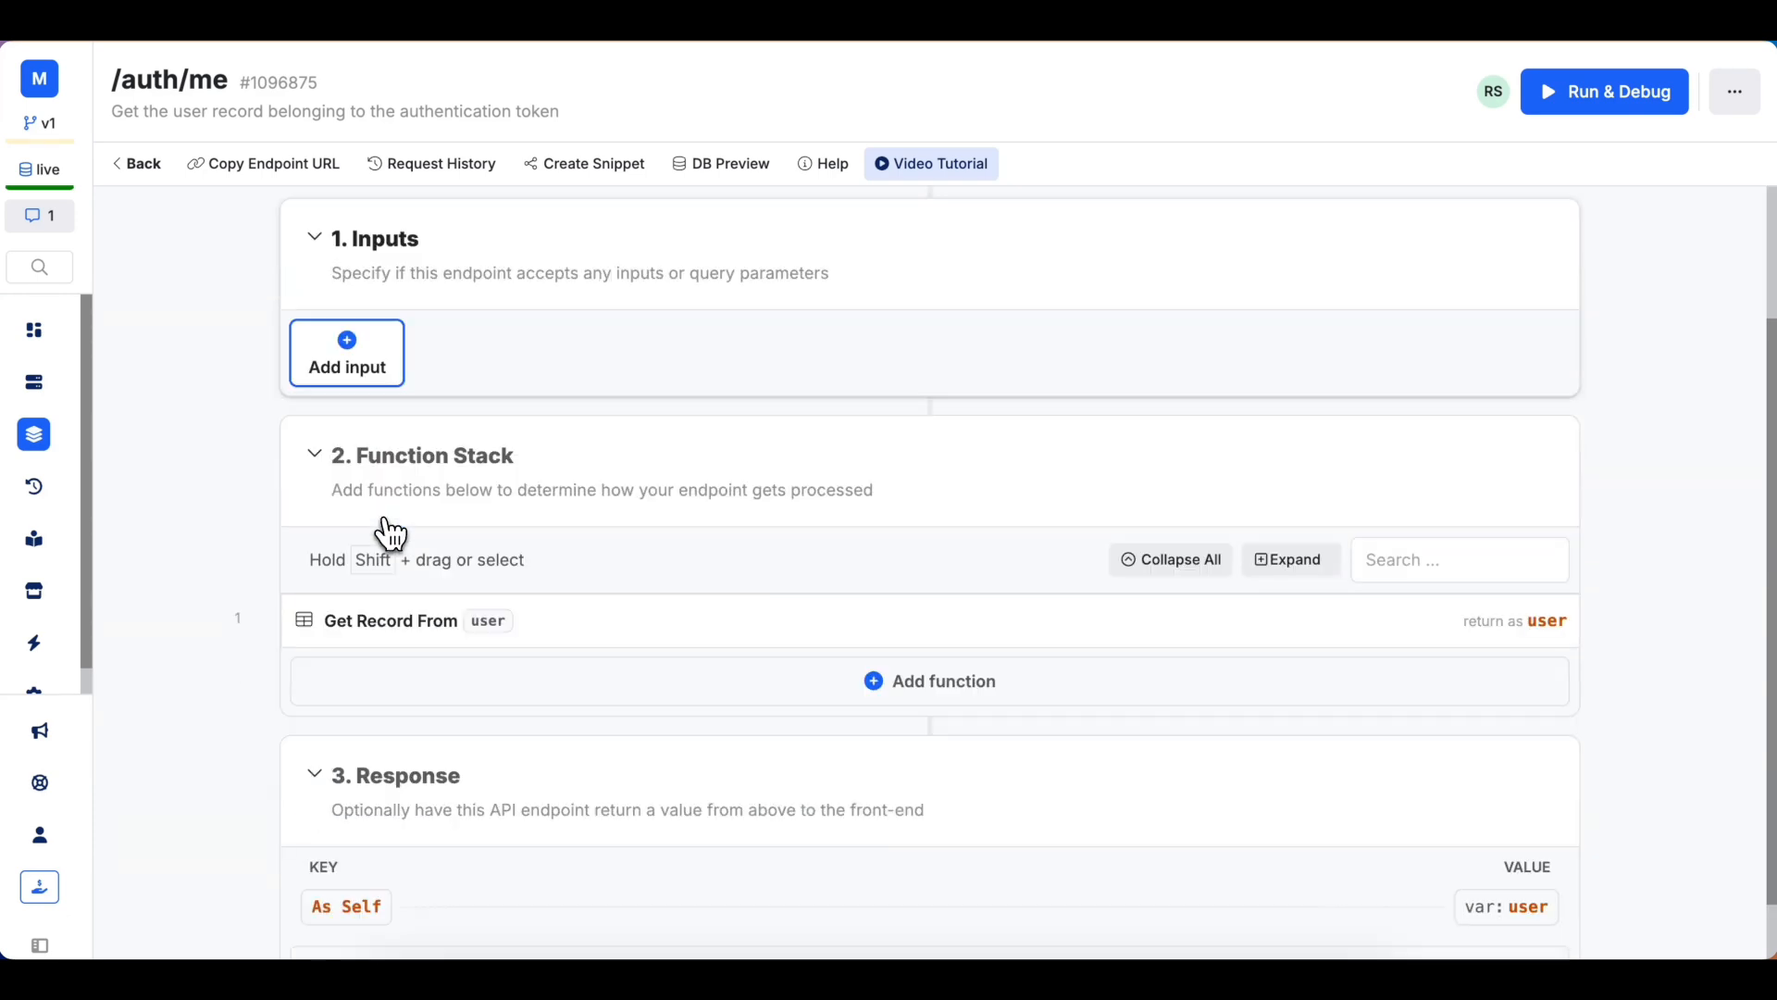
scroll(481, 342, up, 1)
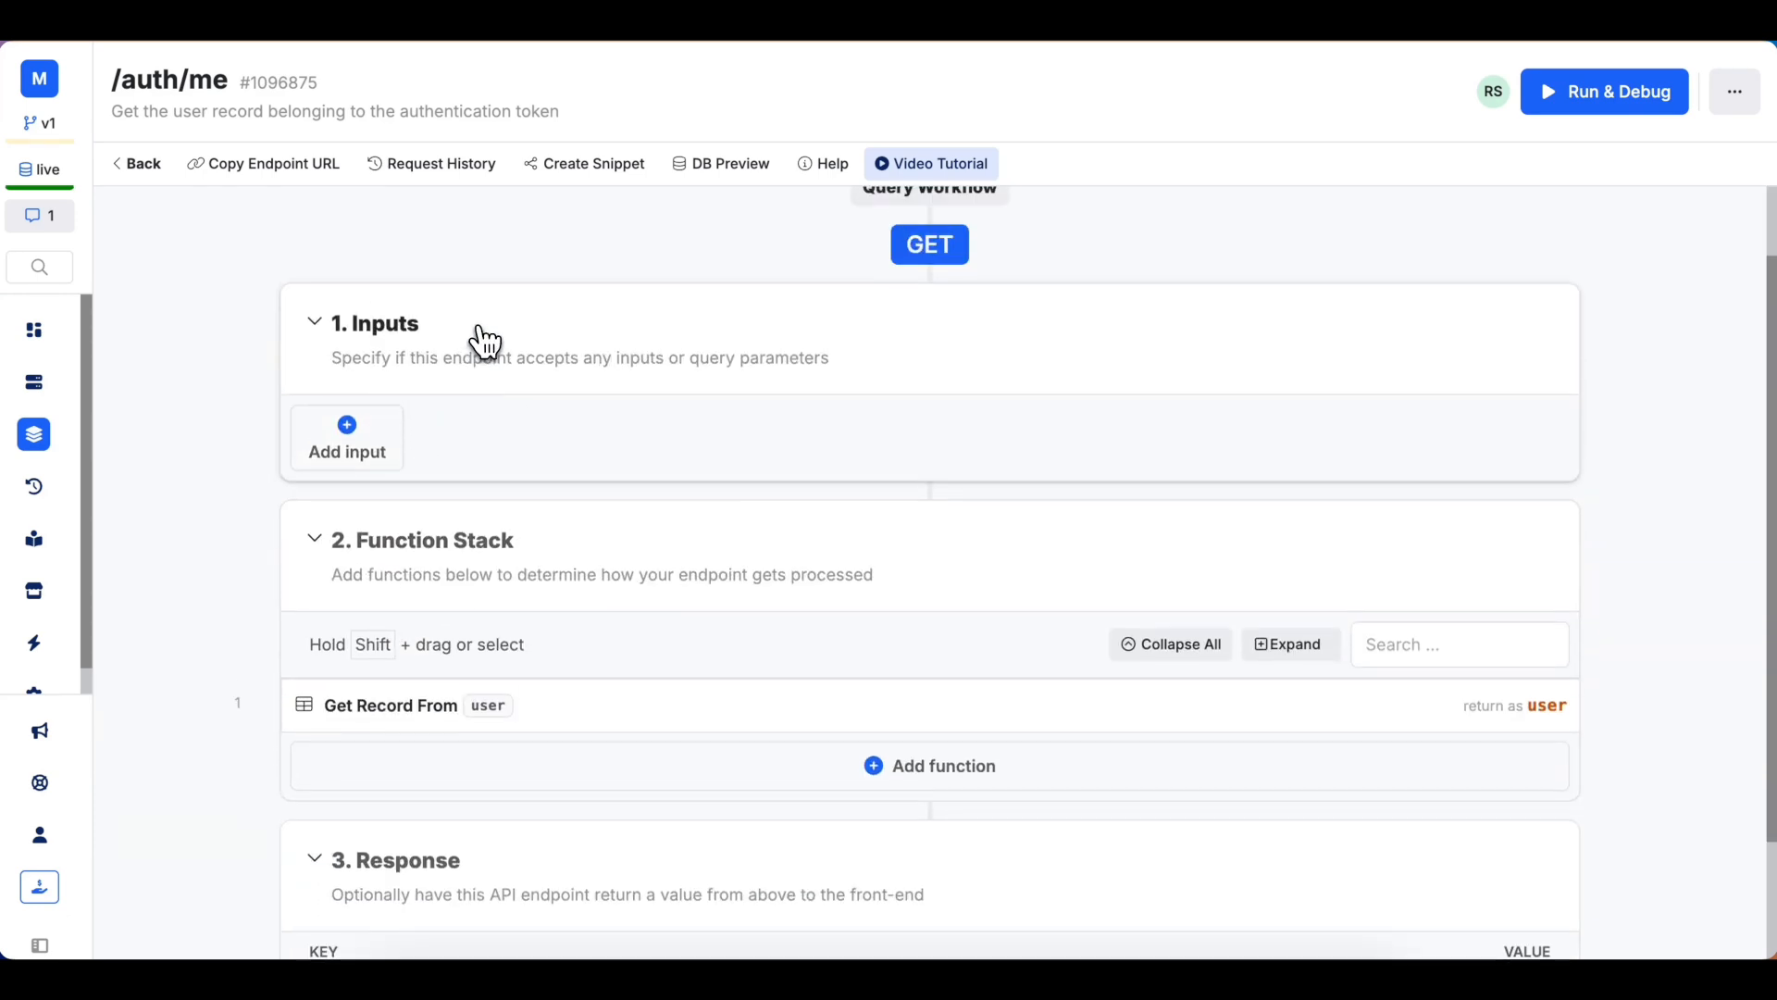
scroll(564, 458, up, 1)
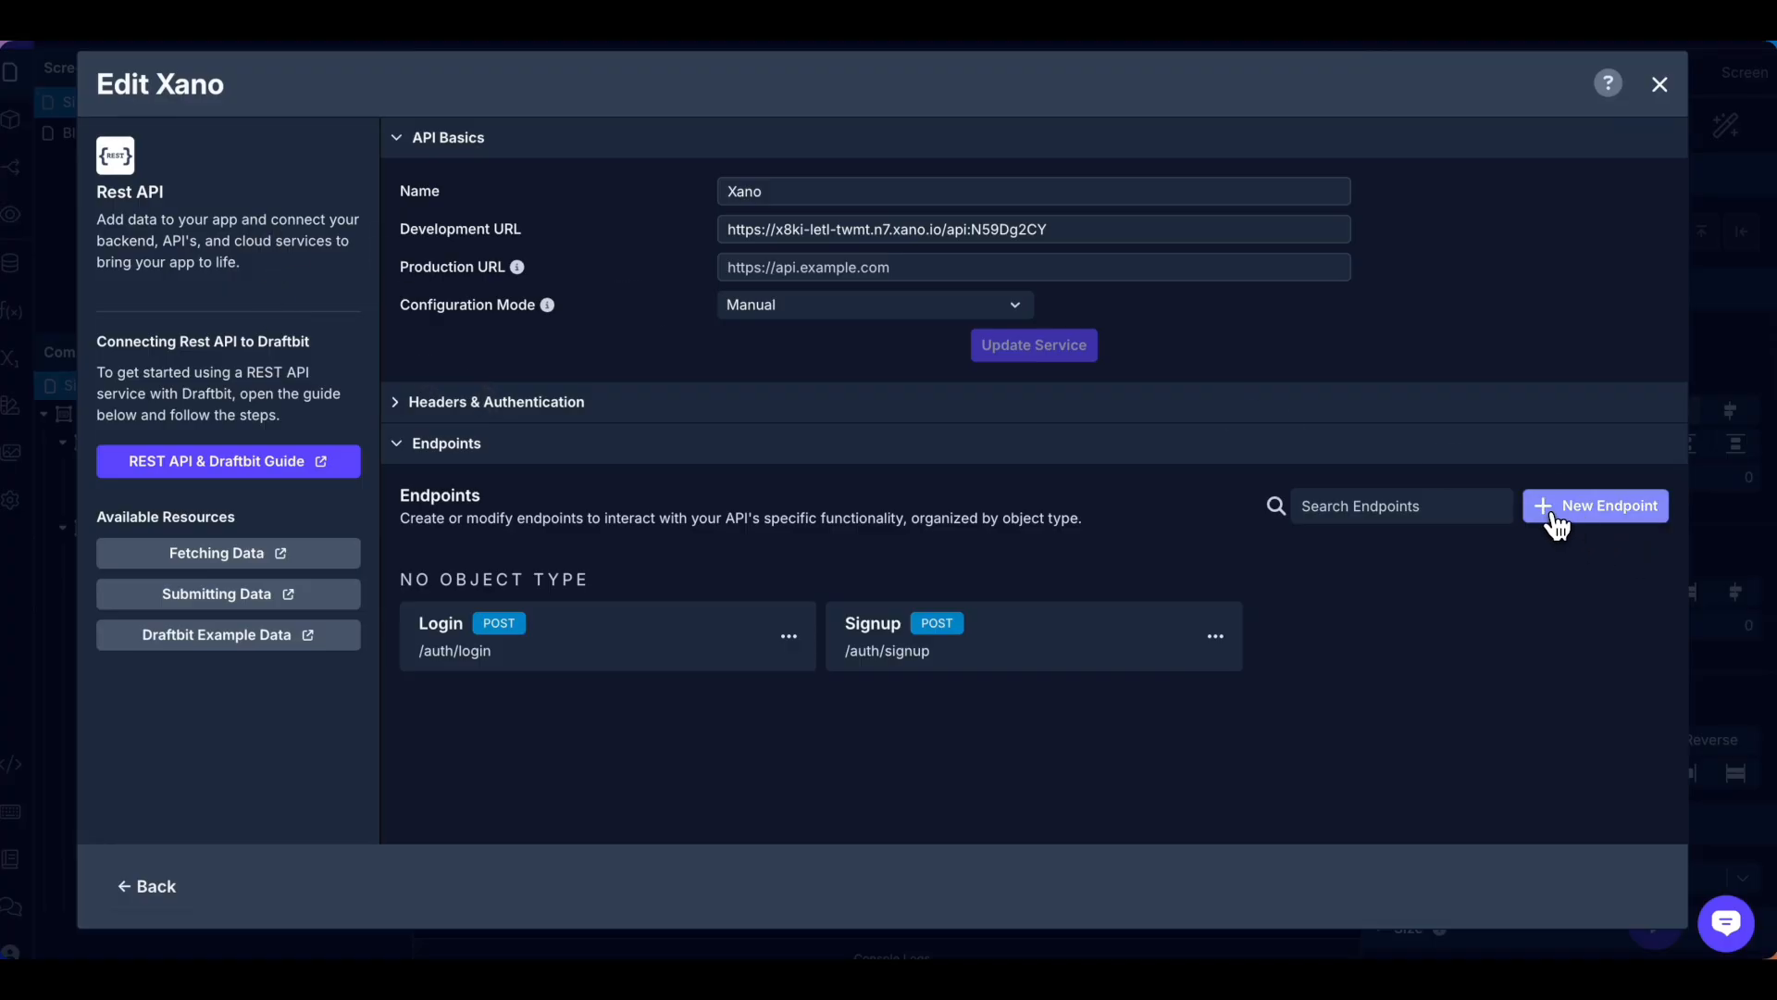
Add a new endpoint named Authme for object user with role Me and path /auth/me.
click(1555, 514)
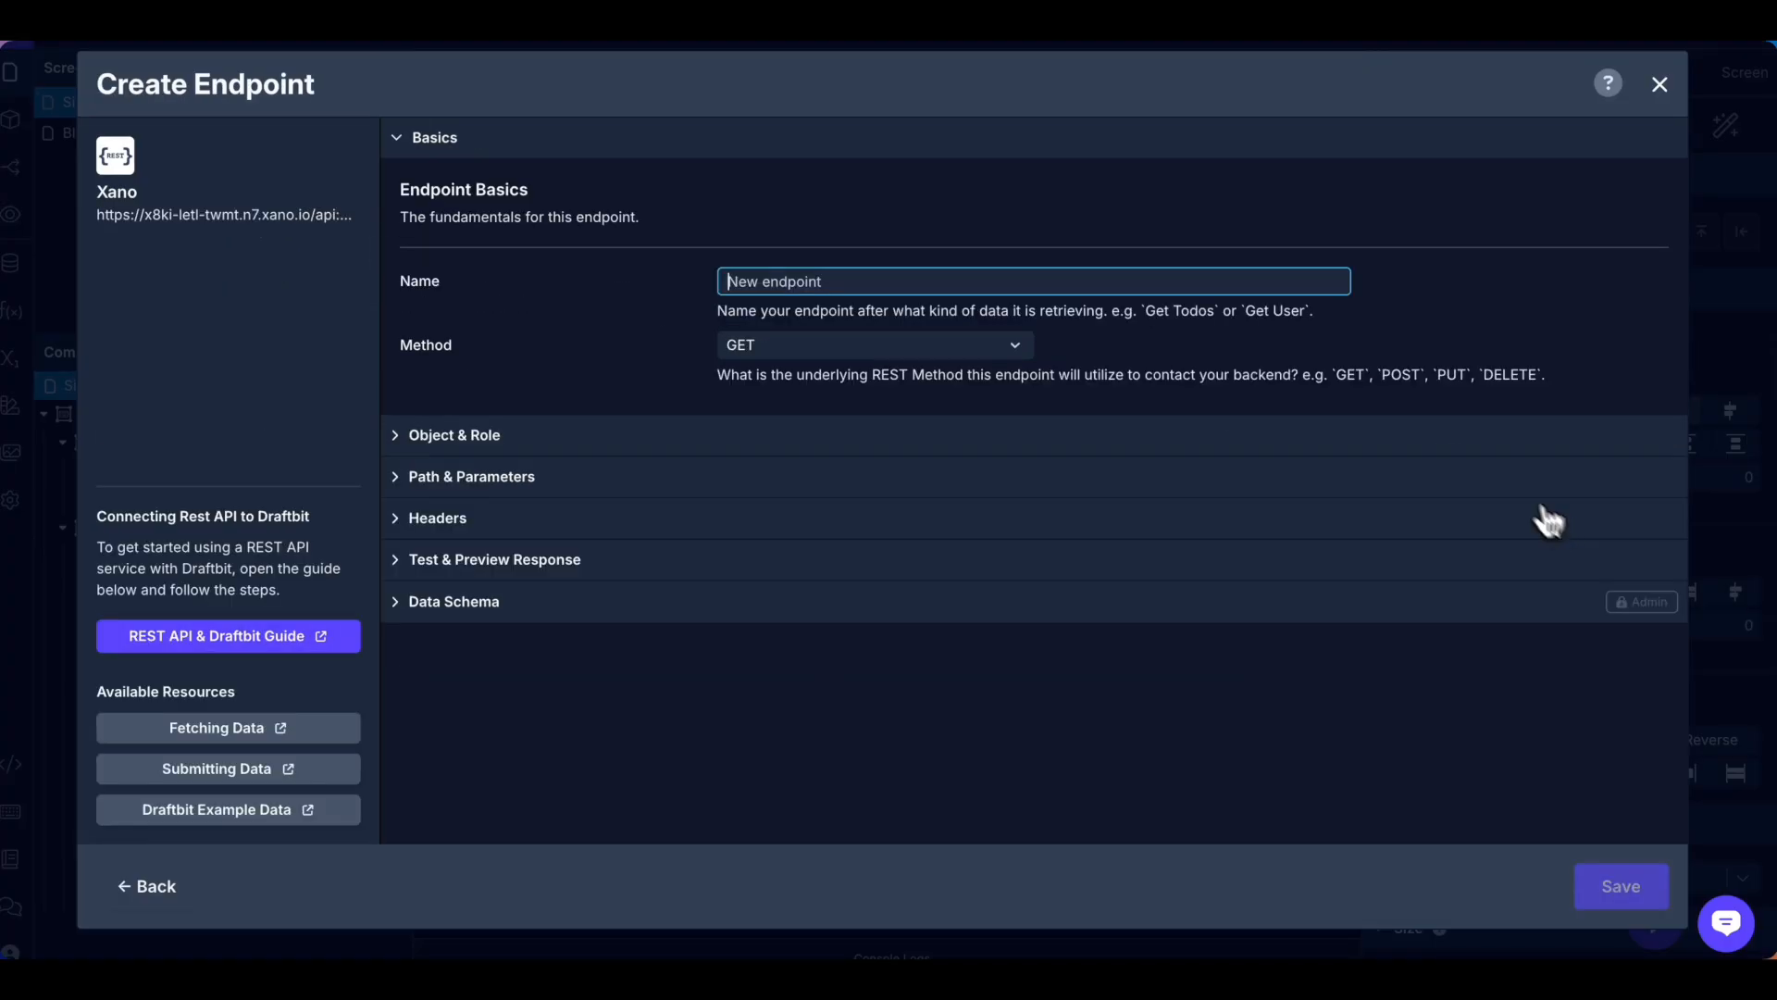
click(888, 283)
text(Authme)
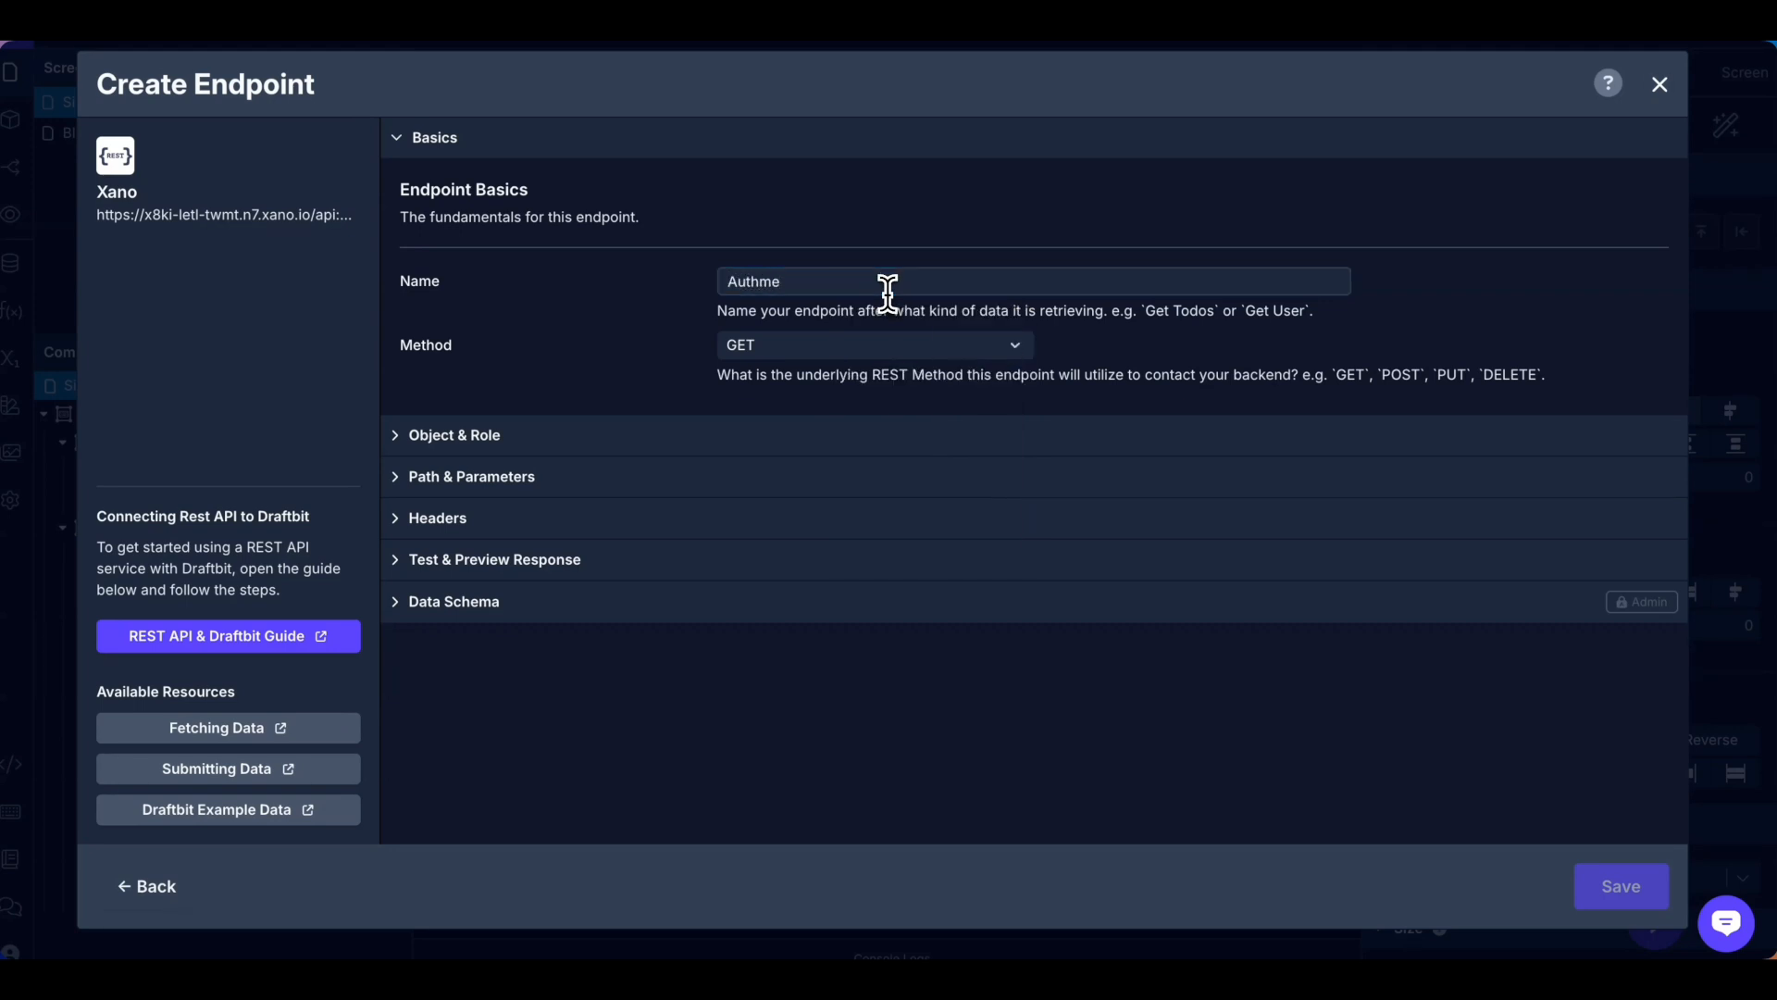
click(565, 433)
click(825, 364)
text(user)
key(Return)
click(863, 457)
click(822, 684)
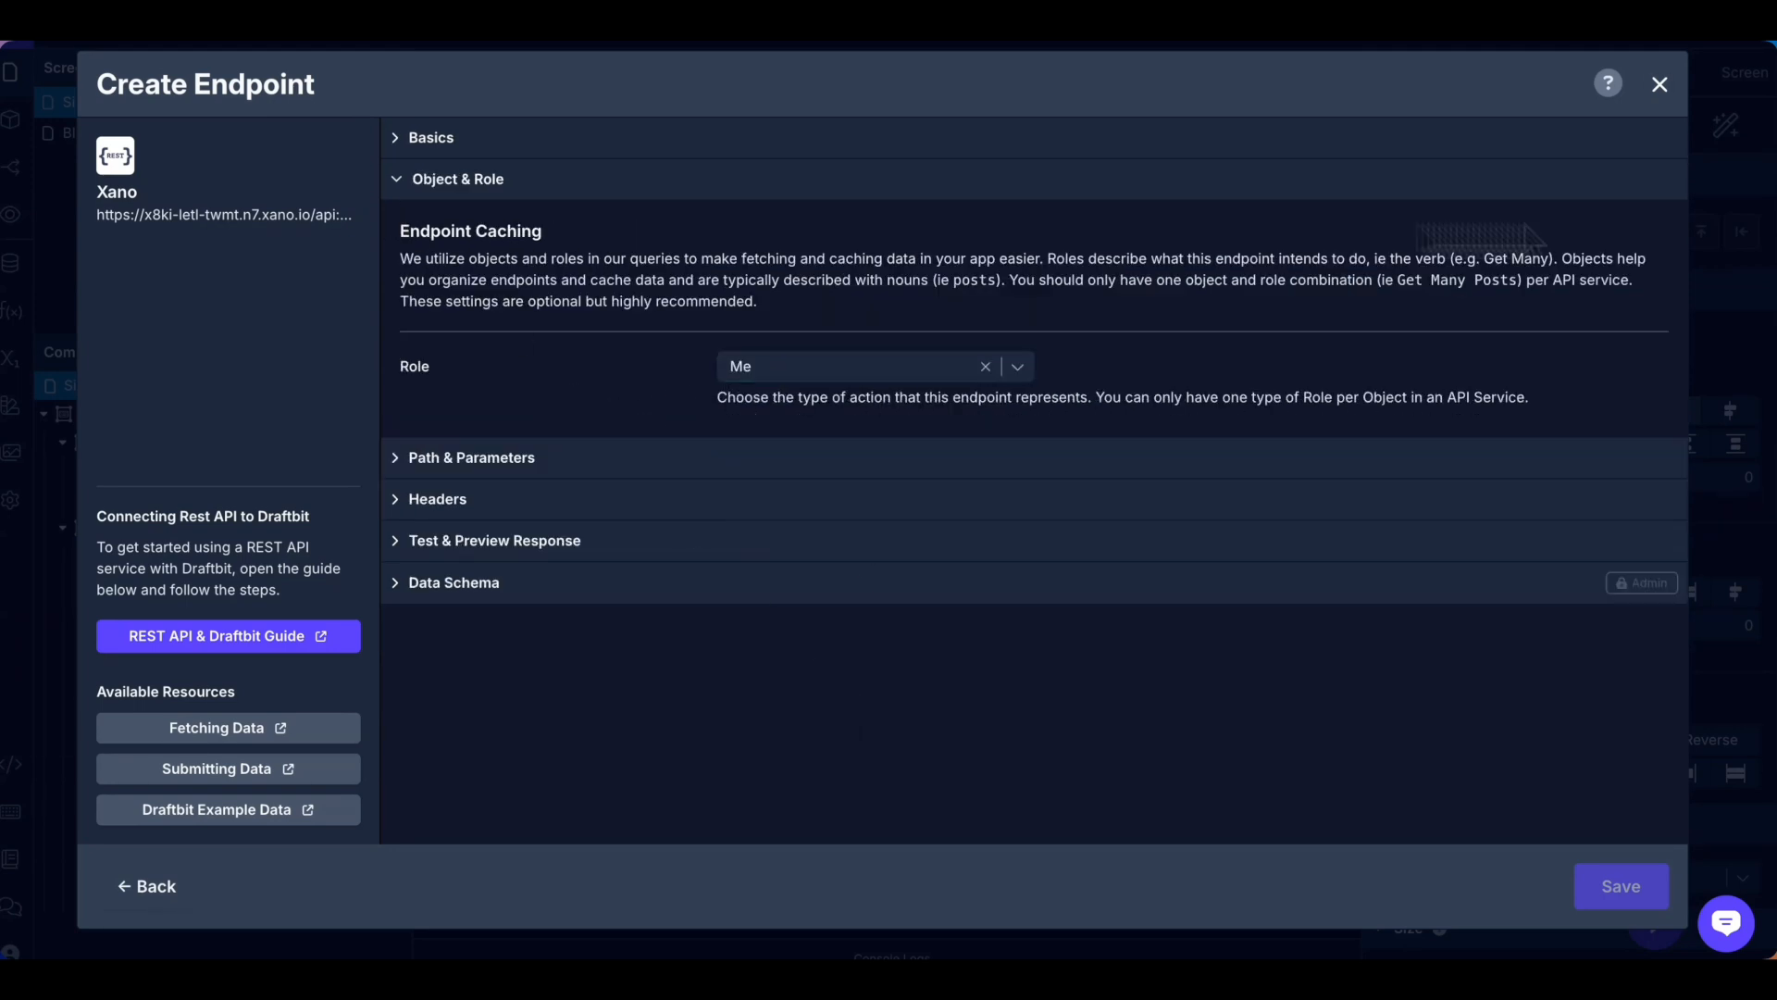
click(446, 459)
click(630, 330)
text(/auht)
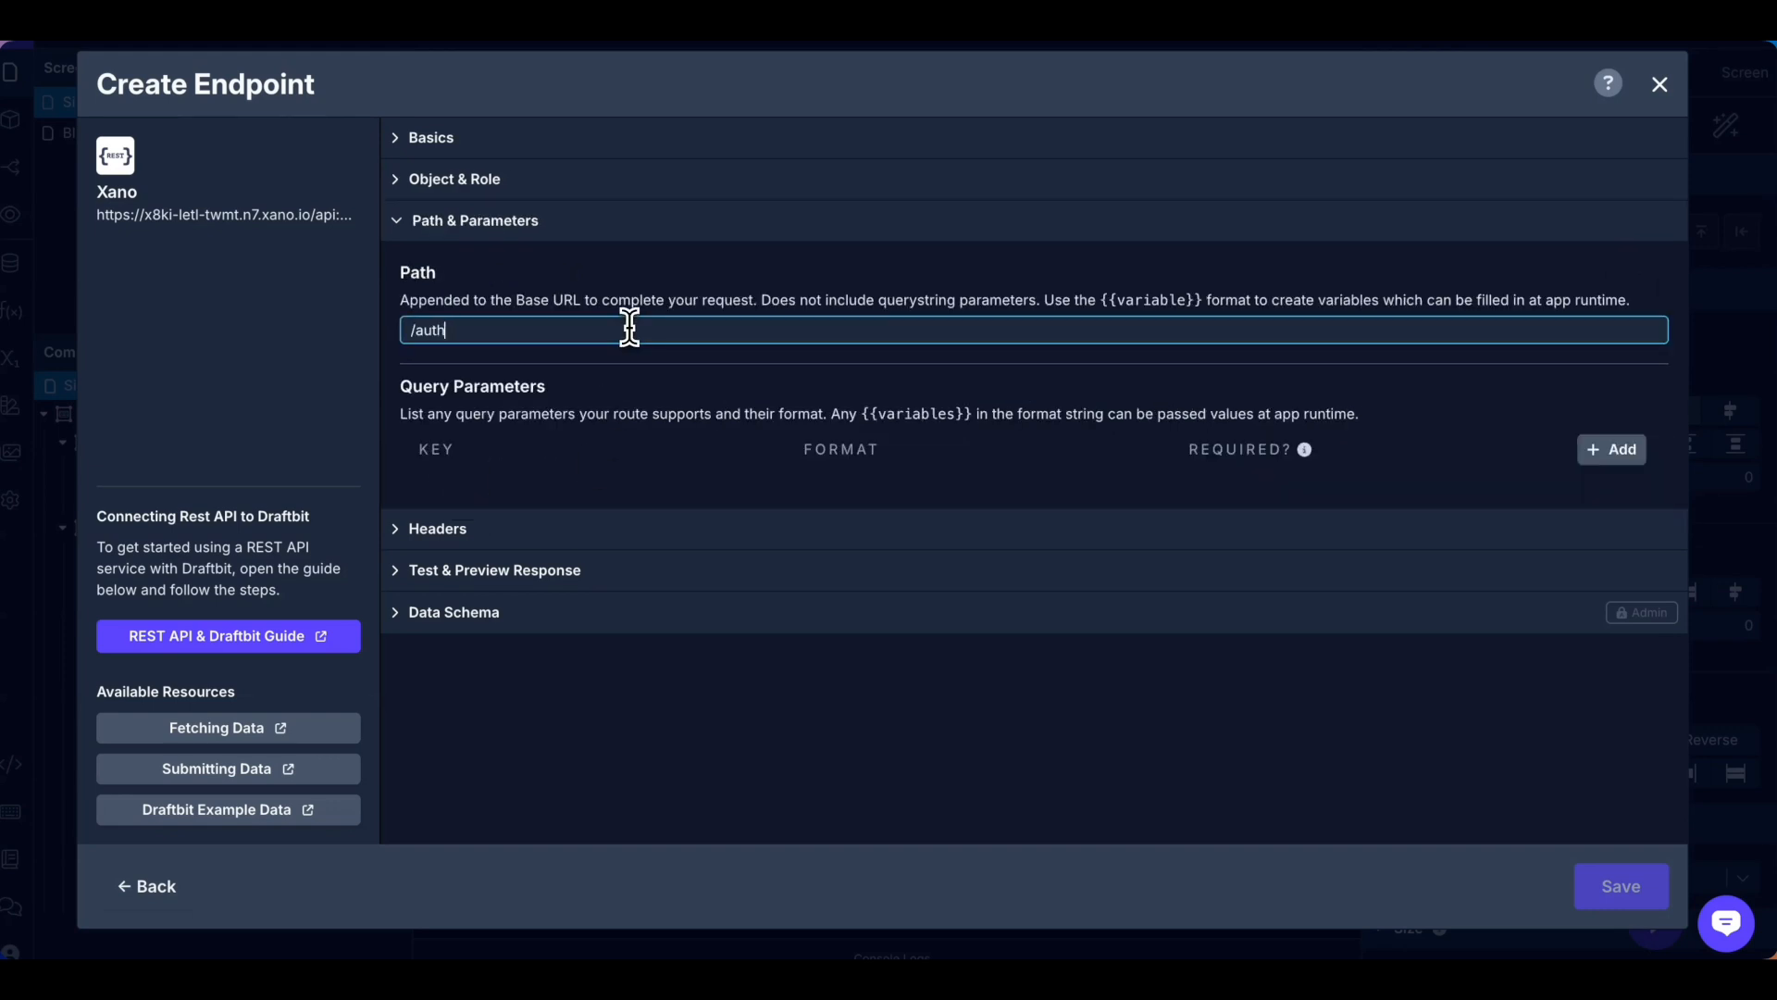
Add an Authorization header set to AUTH_HEADER and test the endpoint for a 200 OK.
click(472, 530)
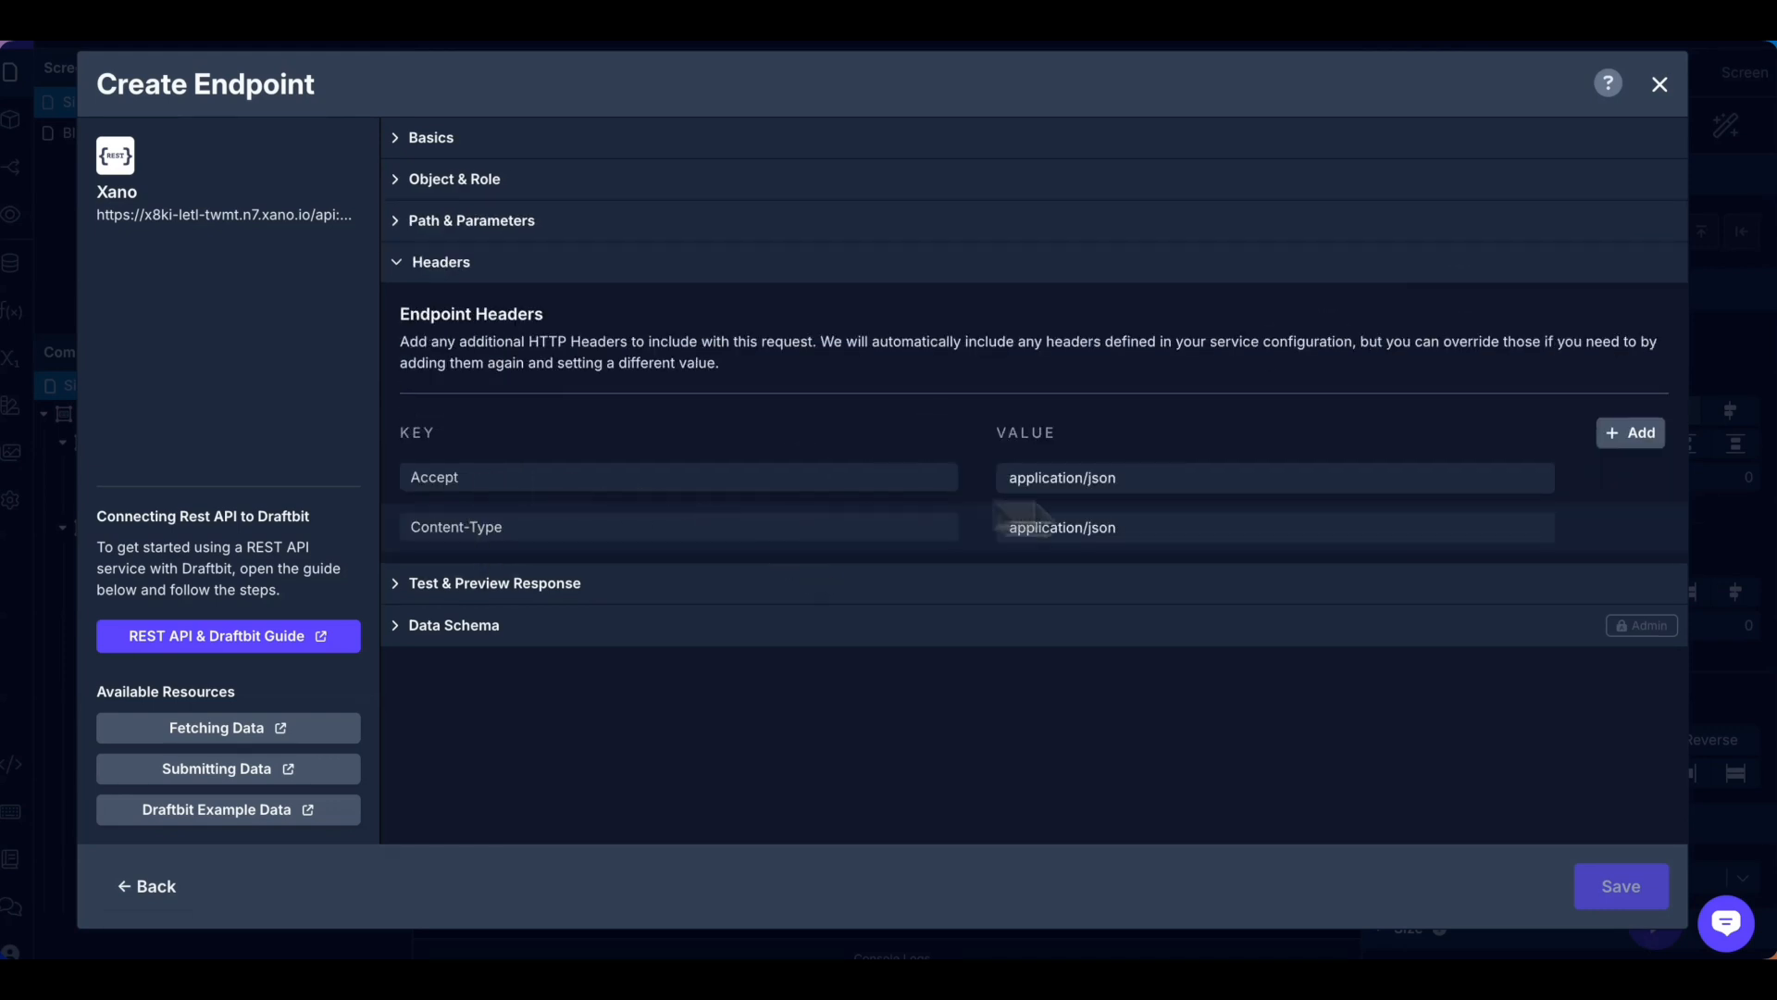
click(1622, 442)
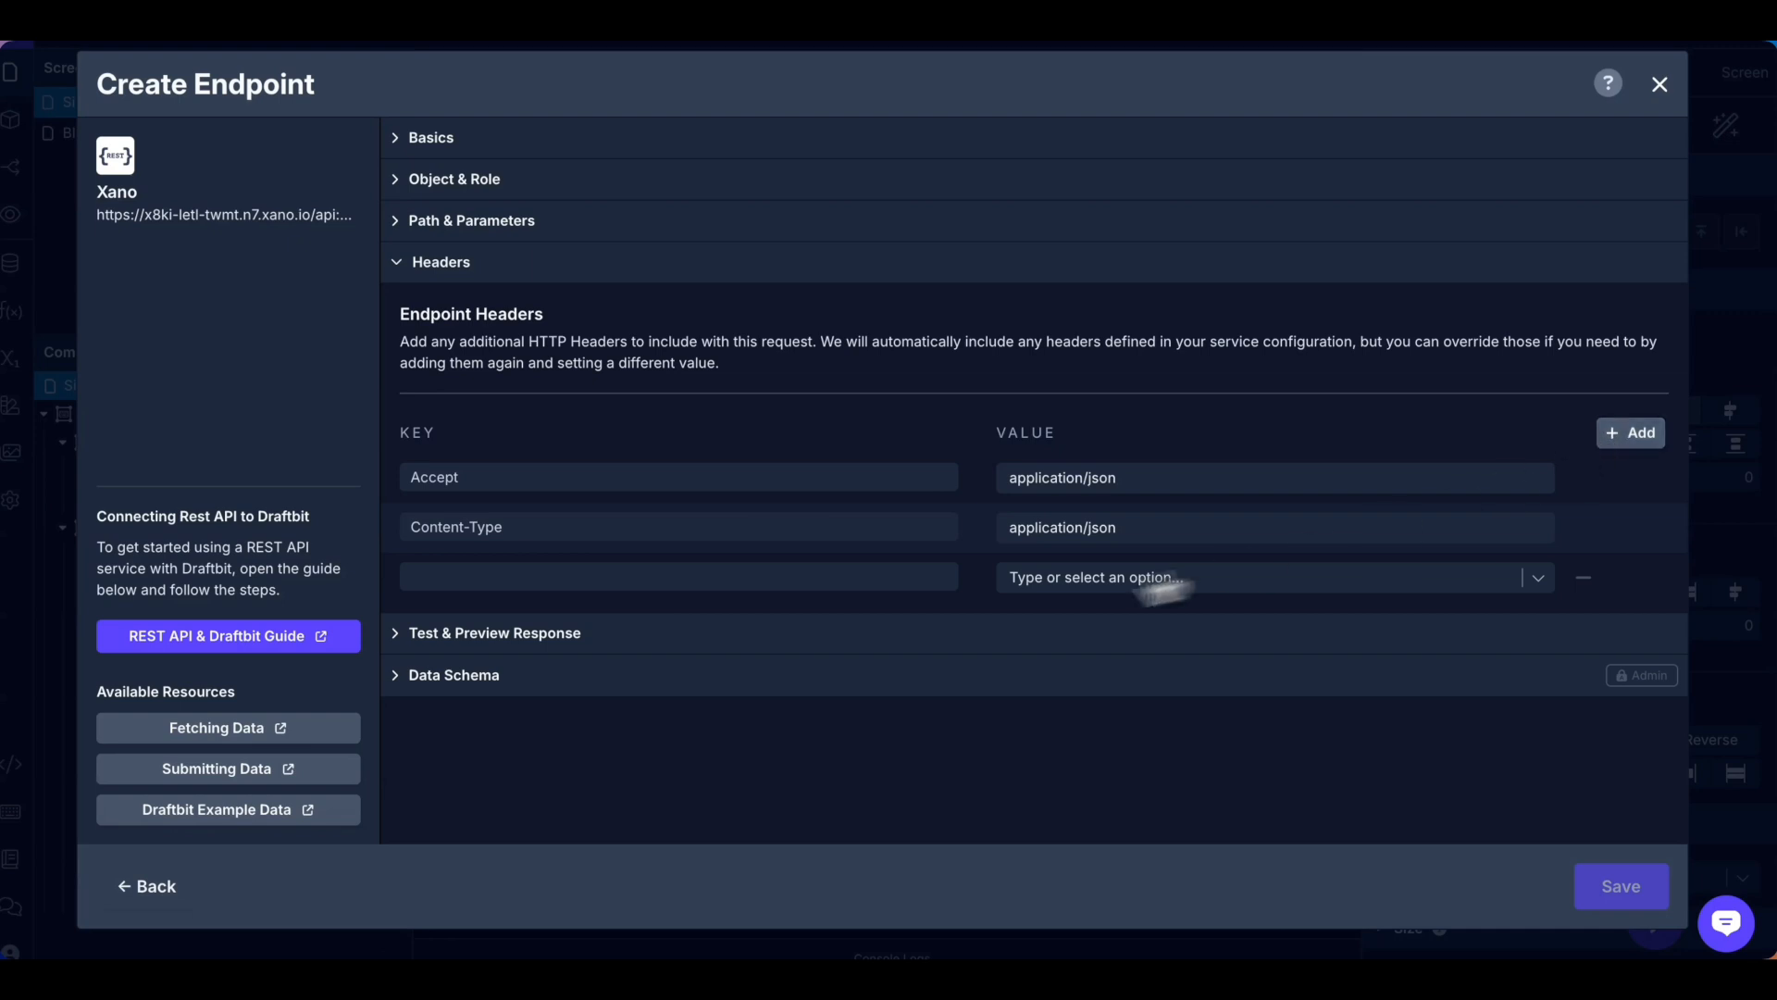
click(739, 585)
text(Authorization)
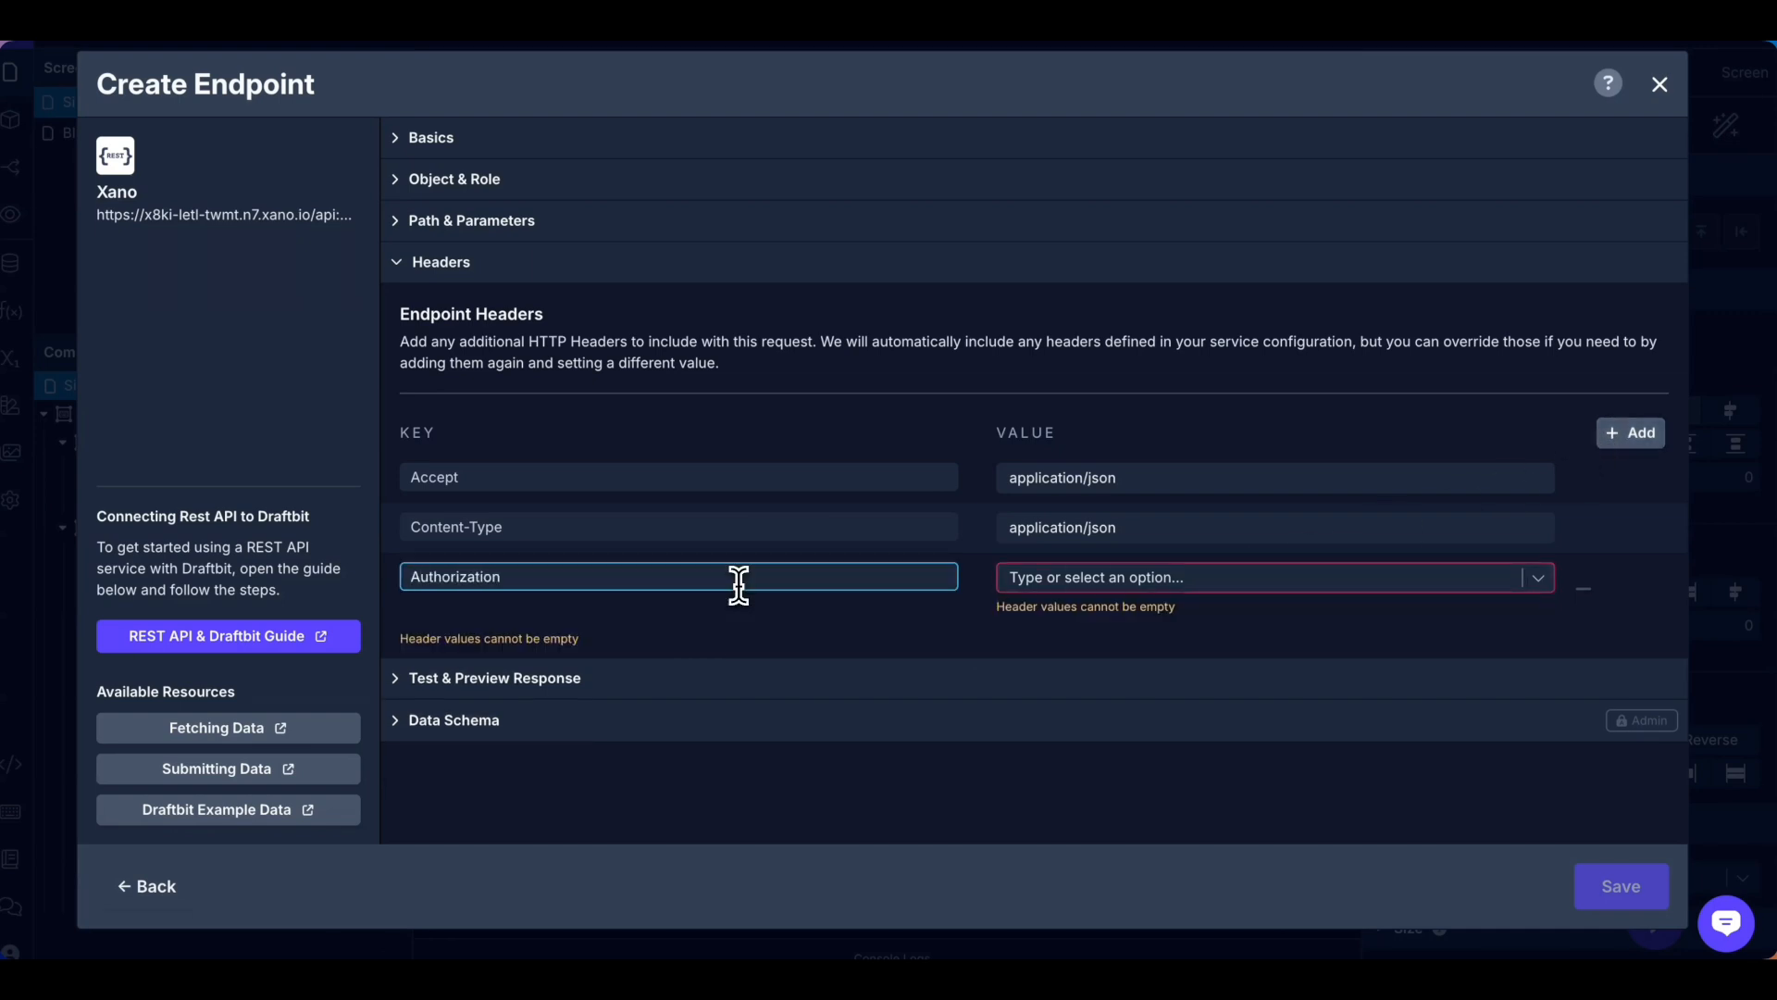
click(1193, 577)
click(1297, 608)
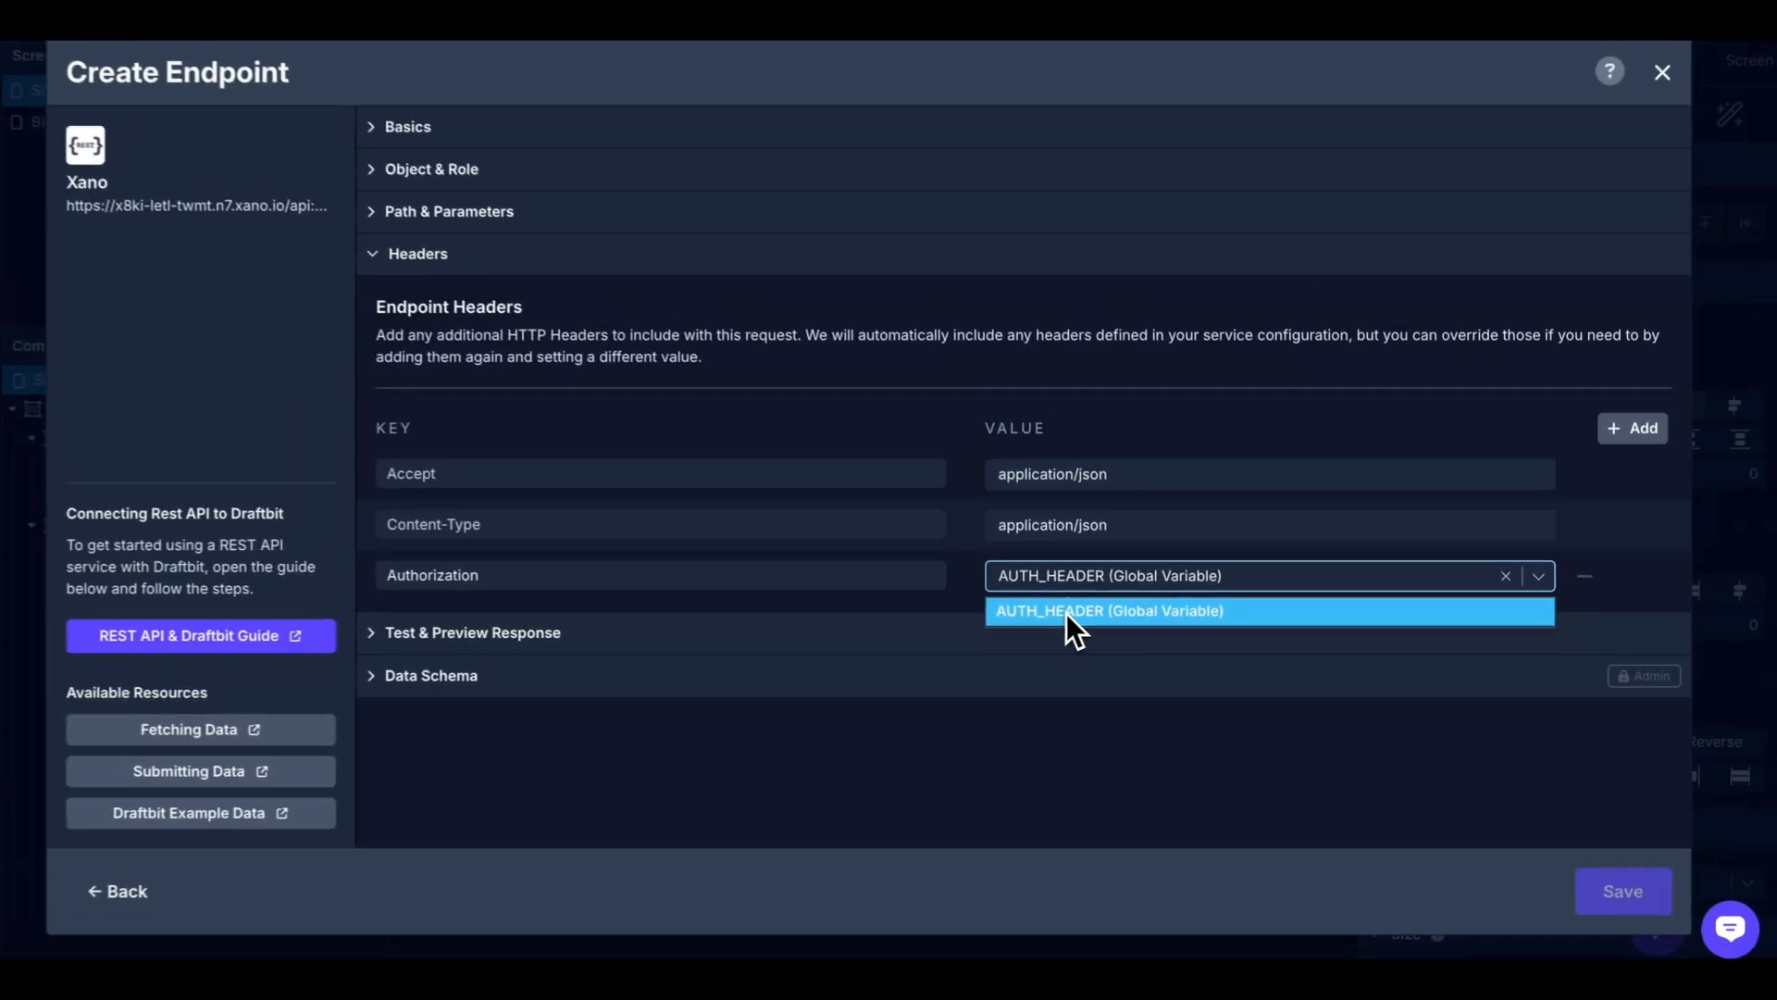
click(912, 603)
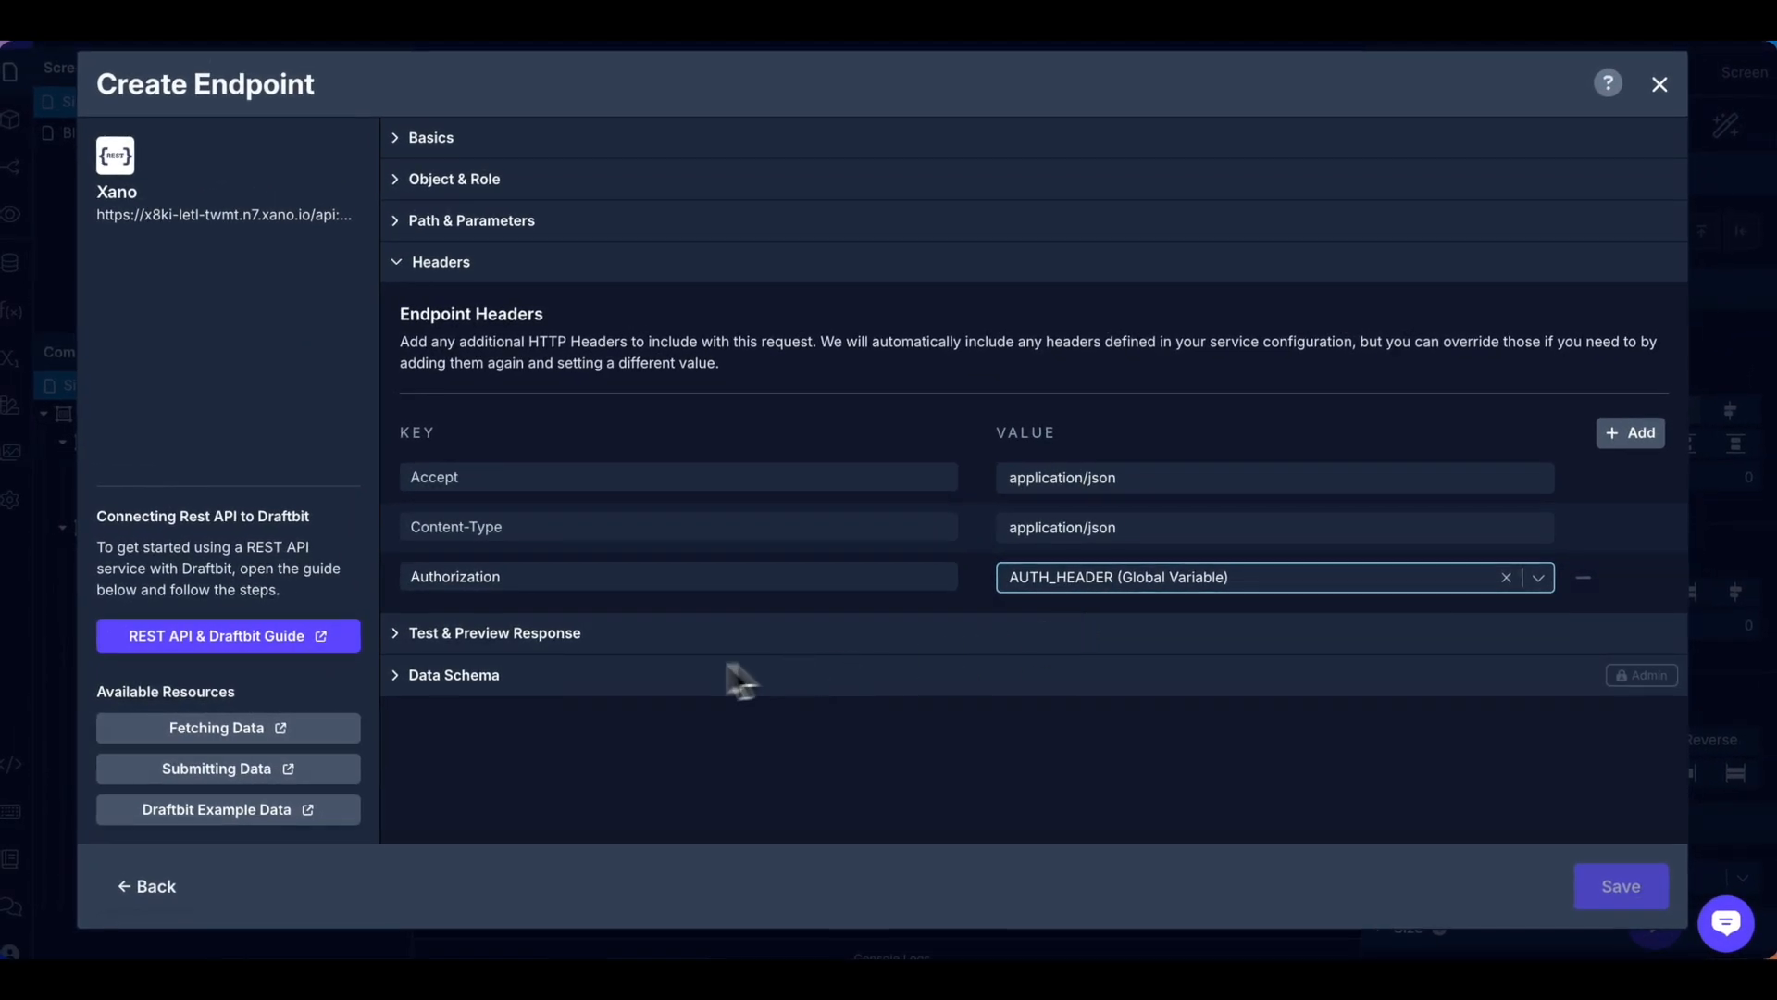
click(504, 630)
click(1389, 359)
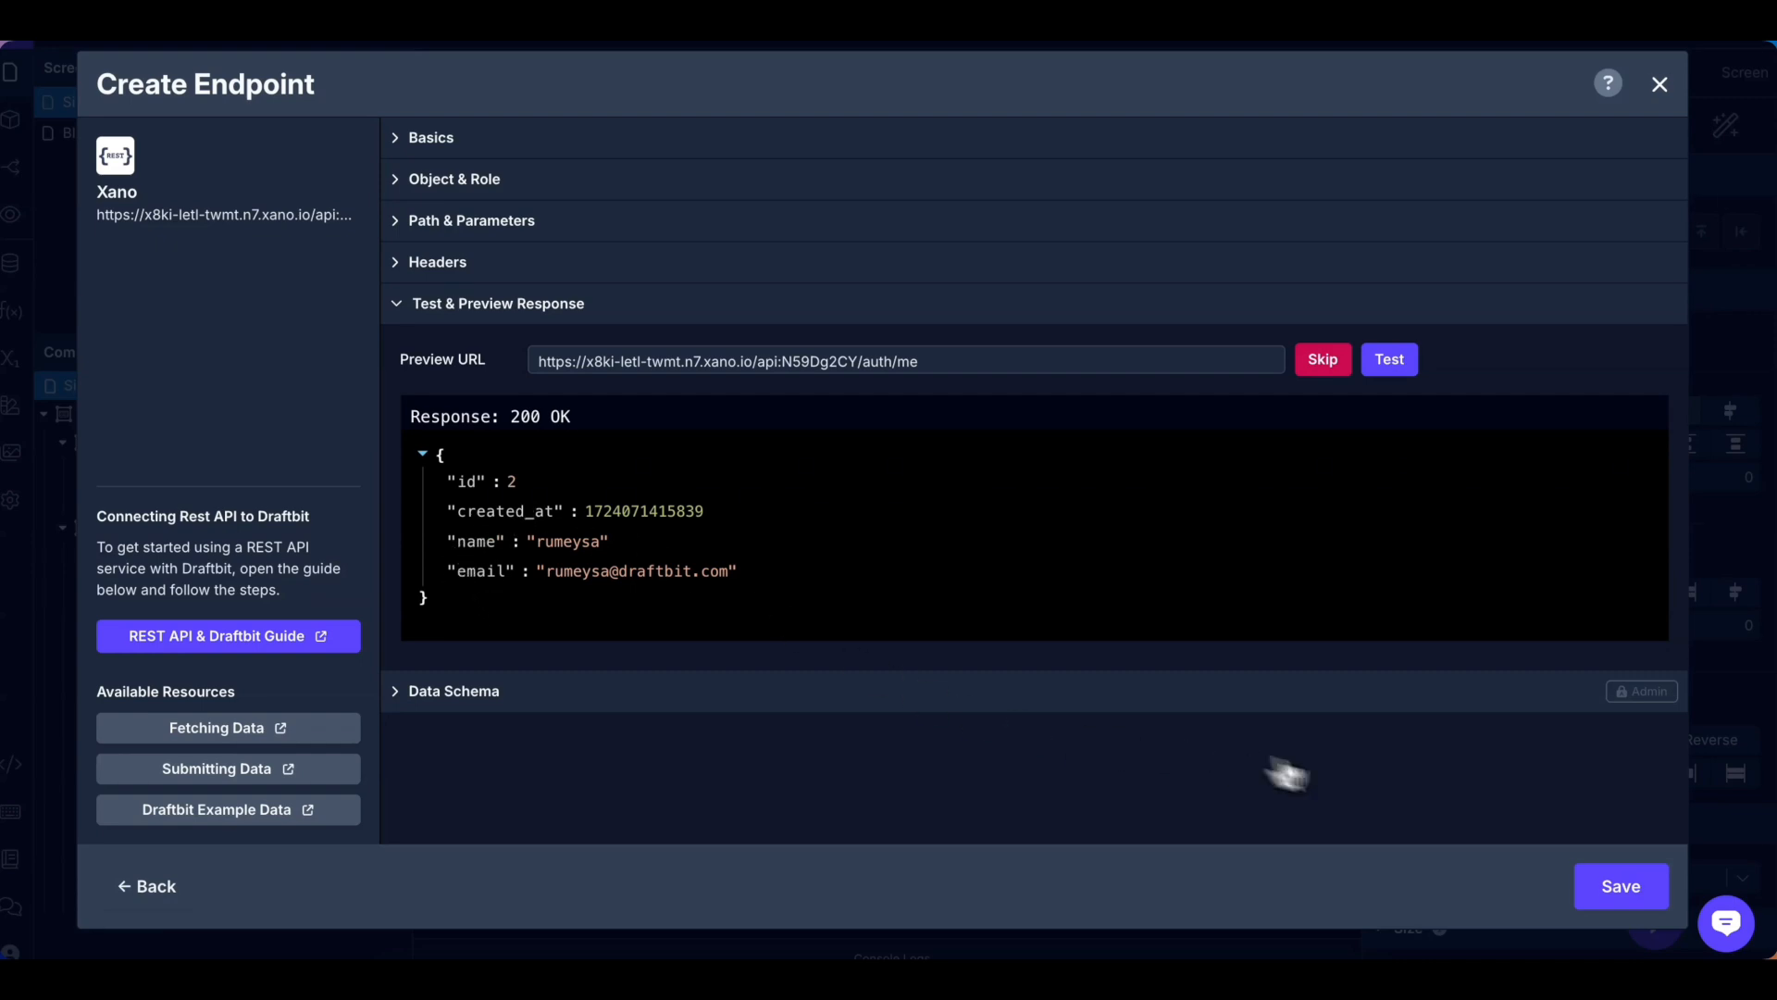
Save the Authme endpoint to the Xano service.
click(1628, 893)
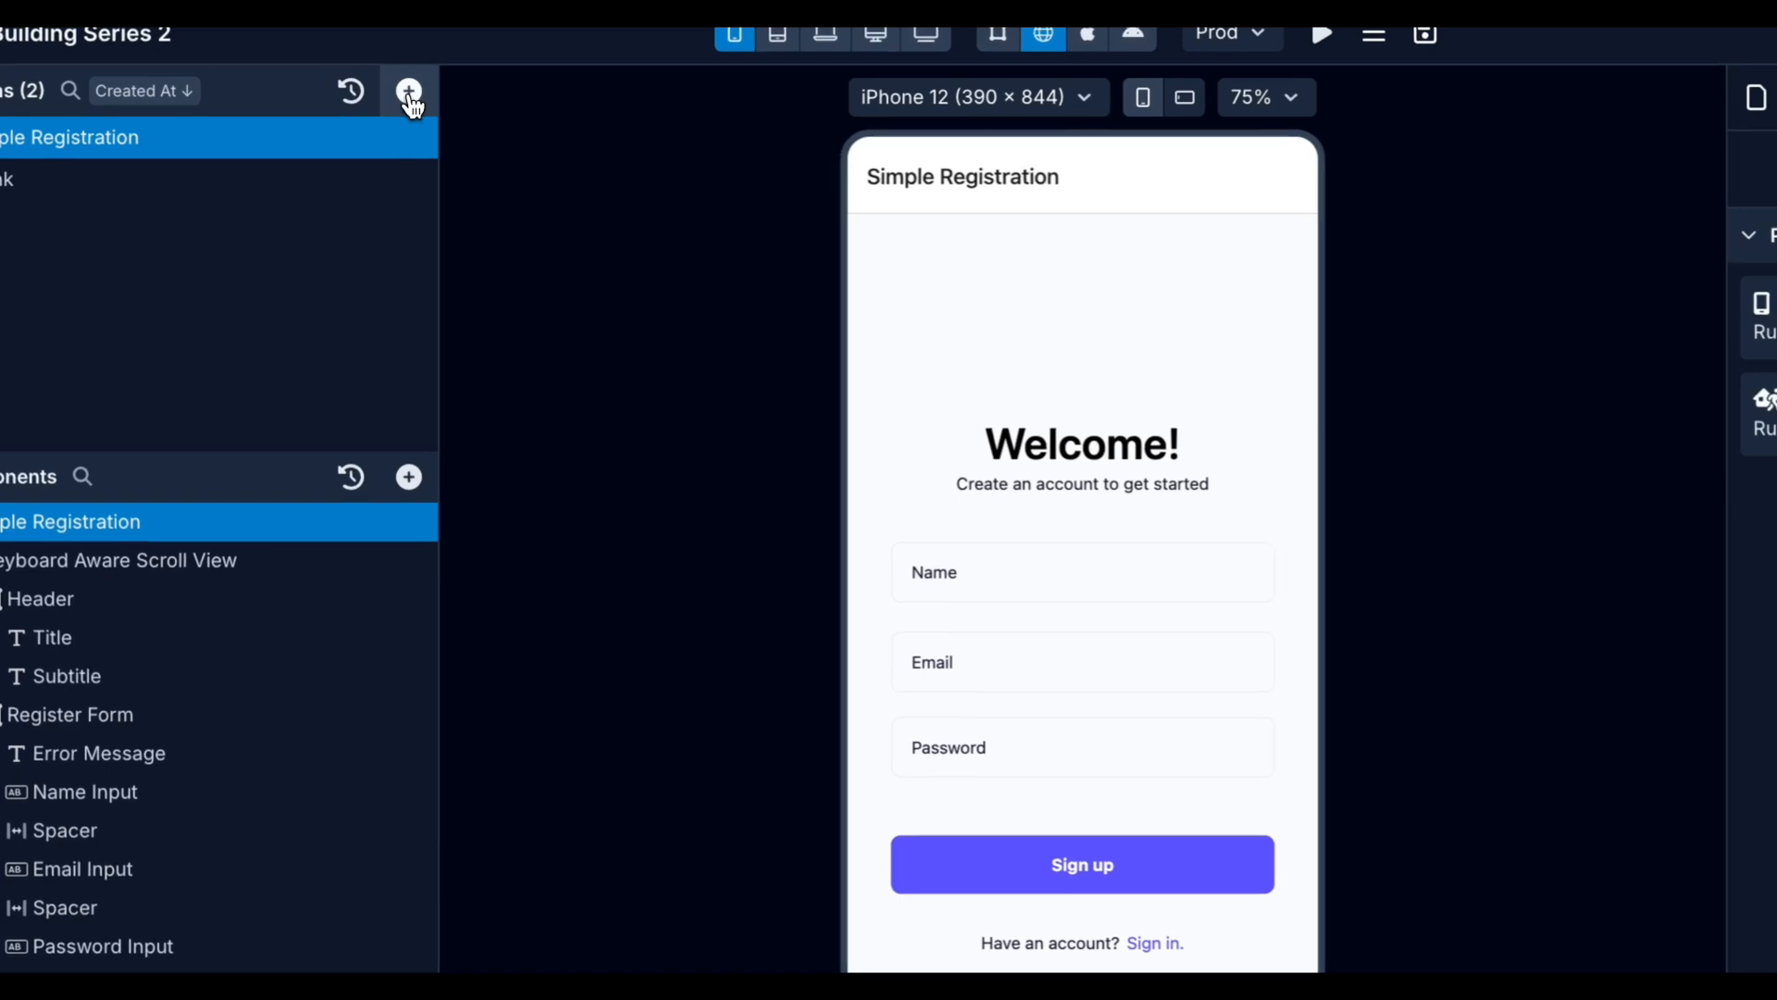
Browse the example screen templates, then open the Sign Up Button's On Press workflow.
click(399, 91)
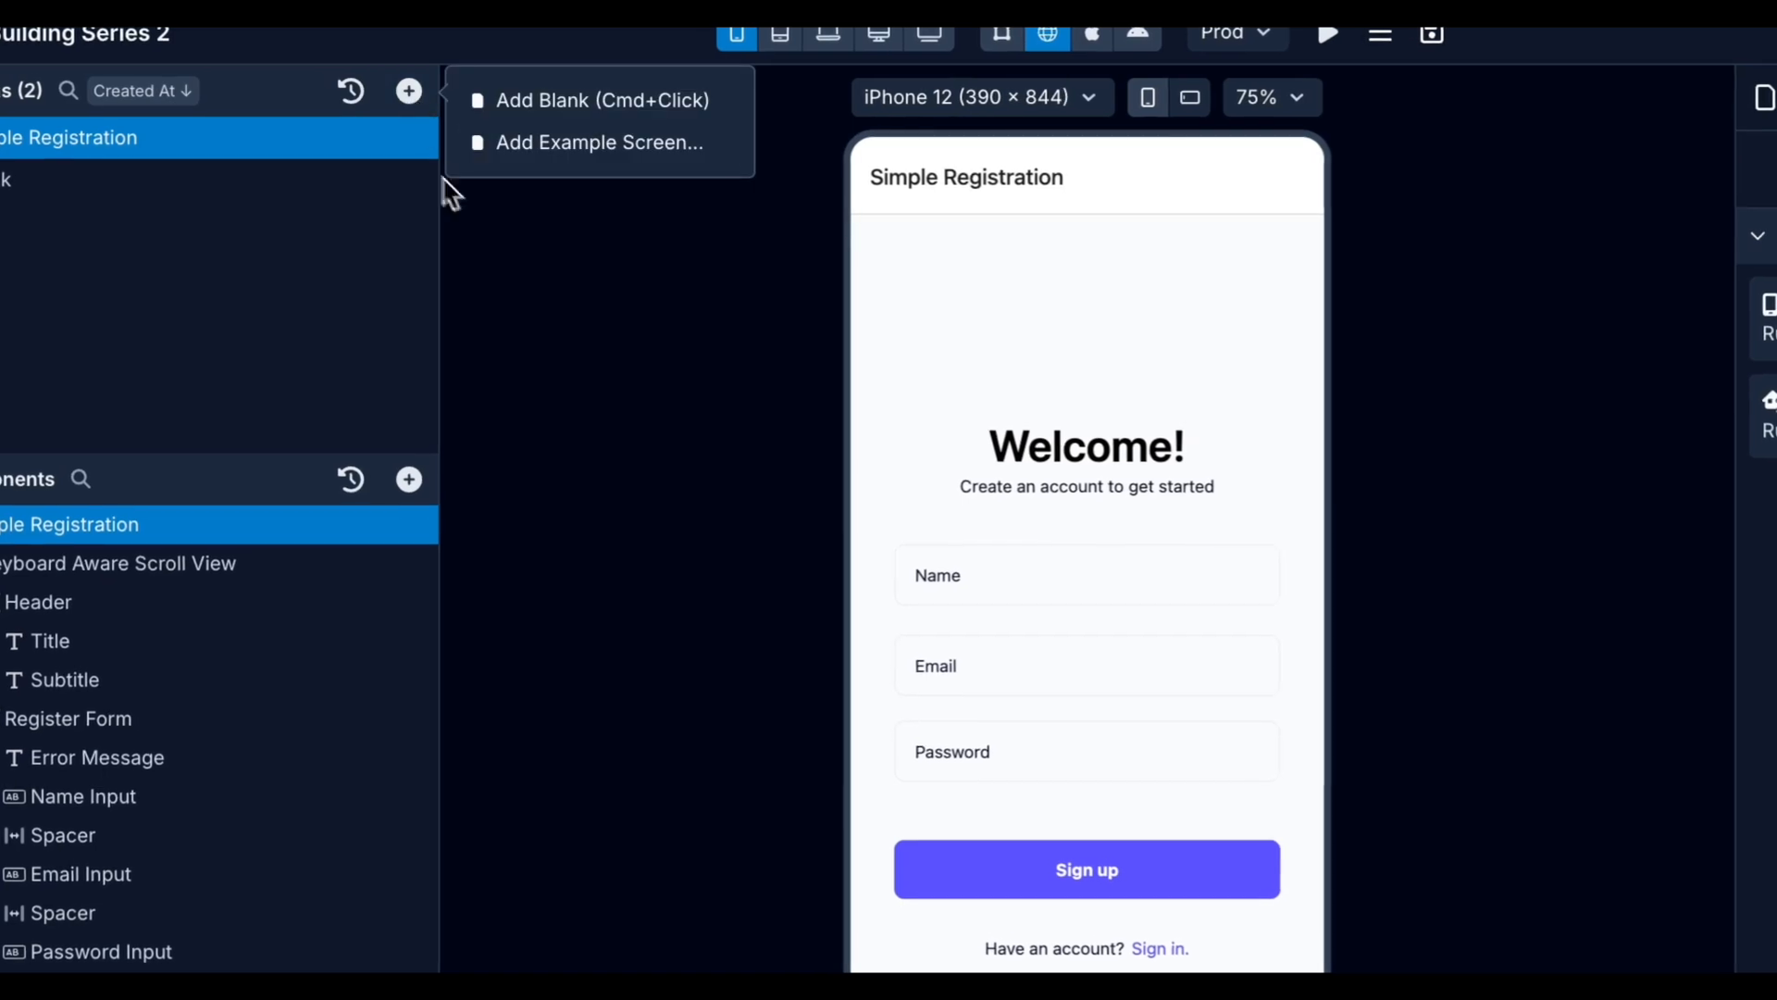
click(638, 148)
scroll(941, 576, down, 10)
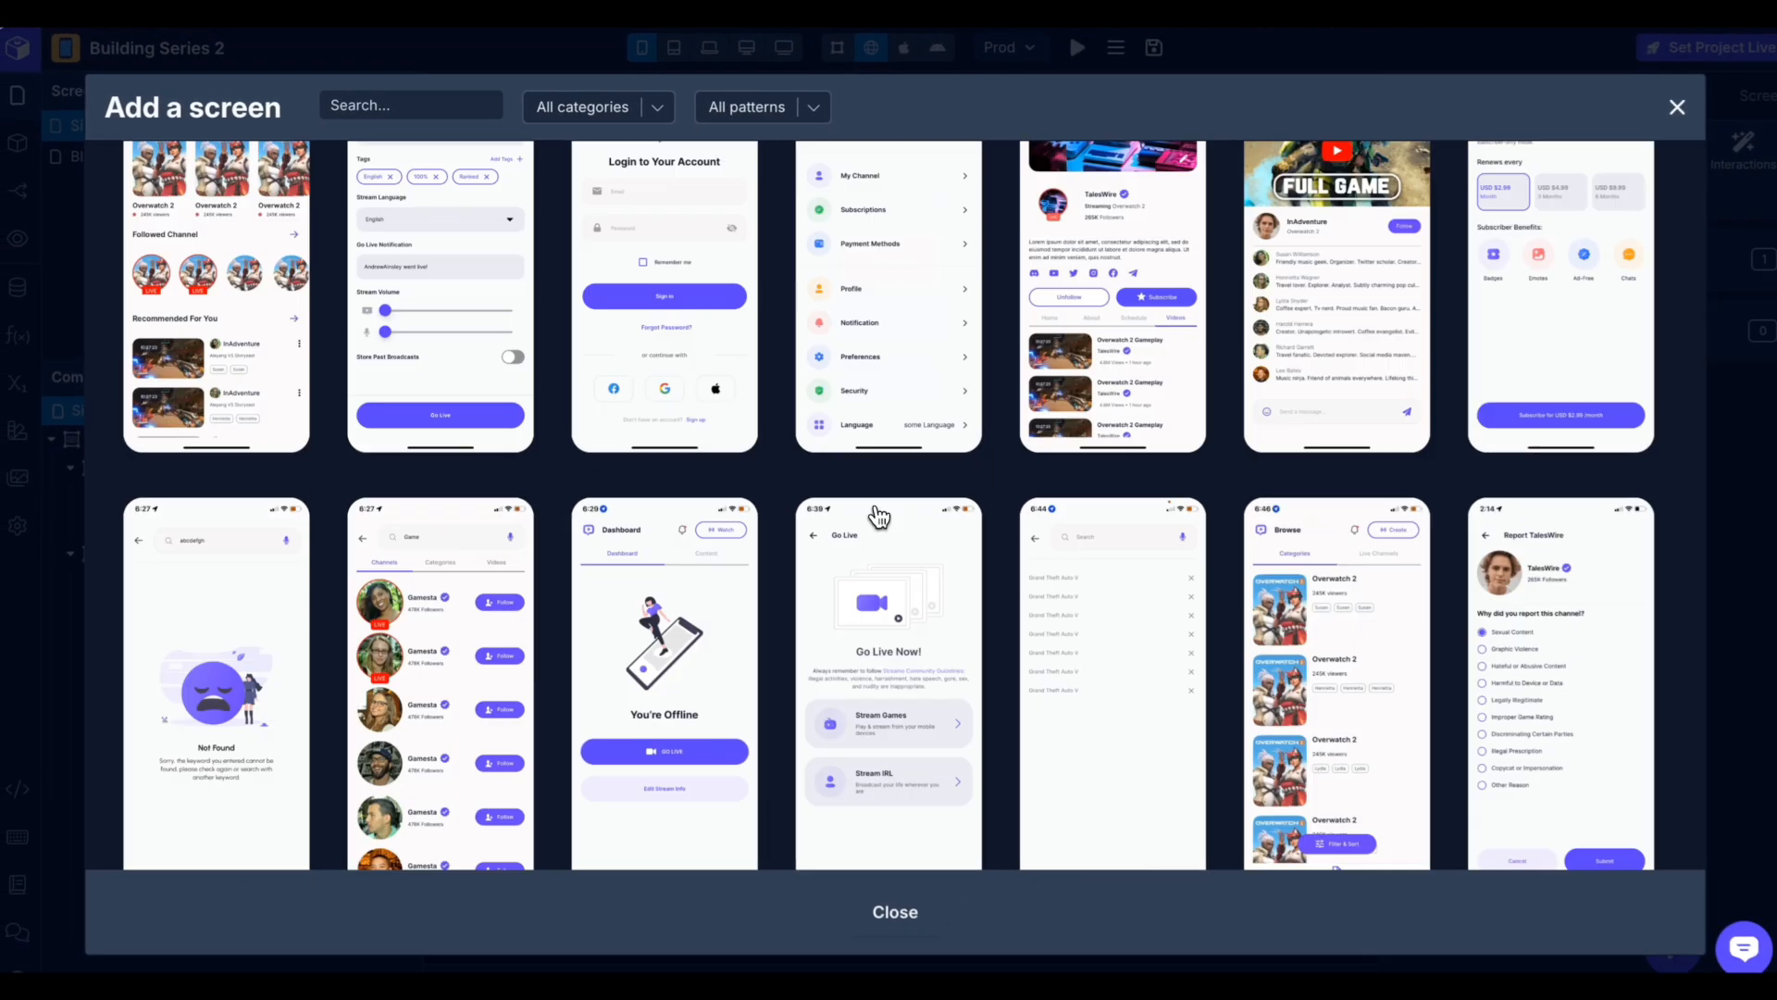
scroll(880, 516, down, 5)
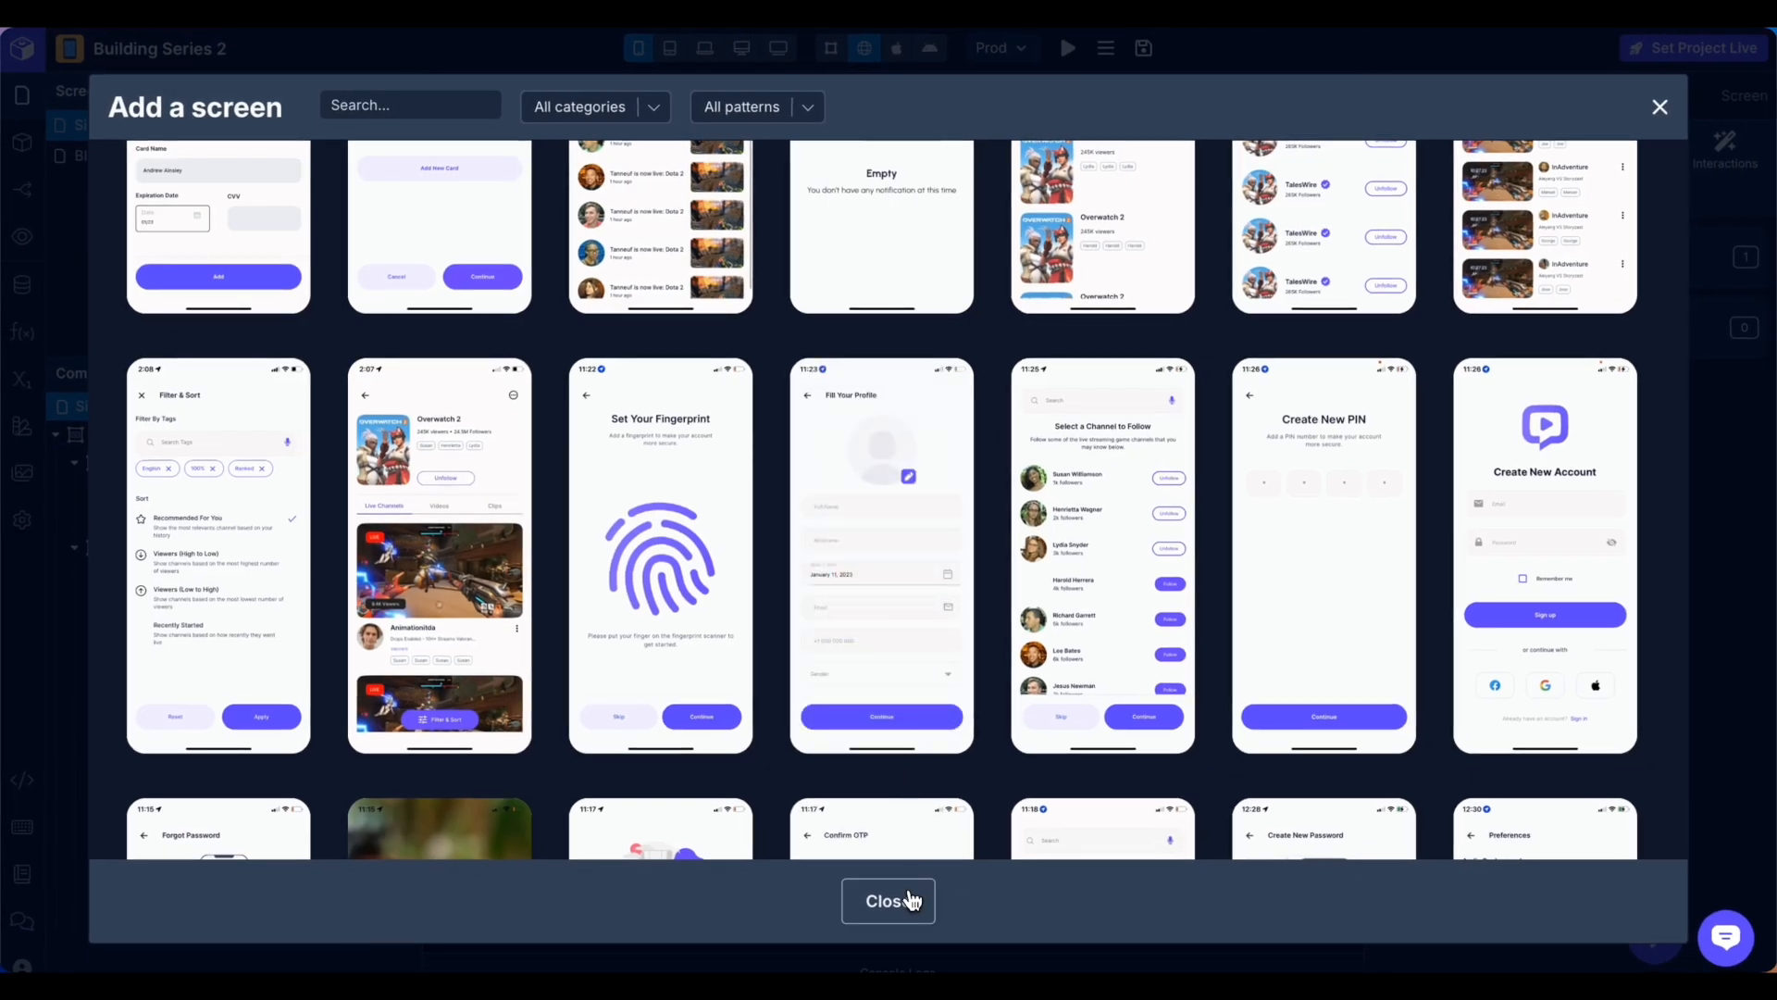
click(911, 899)
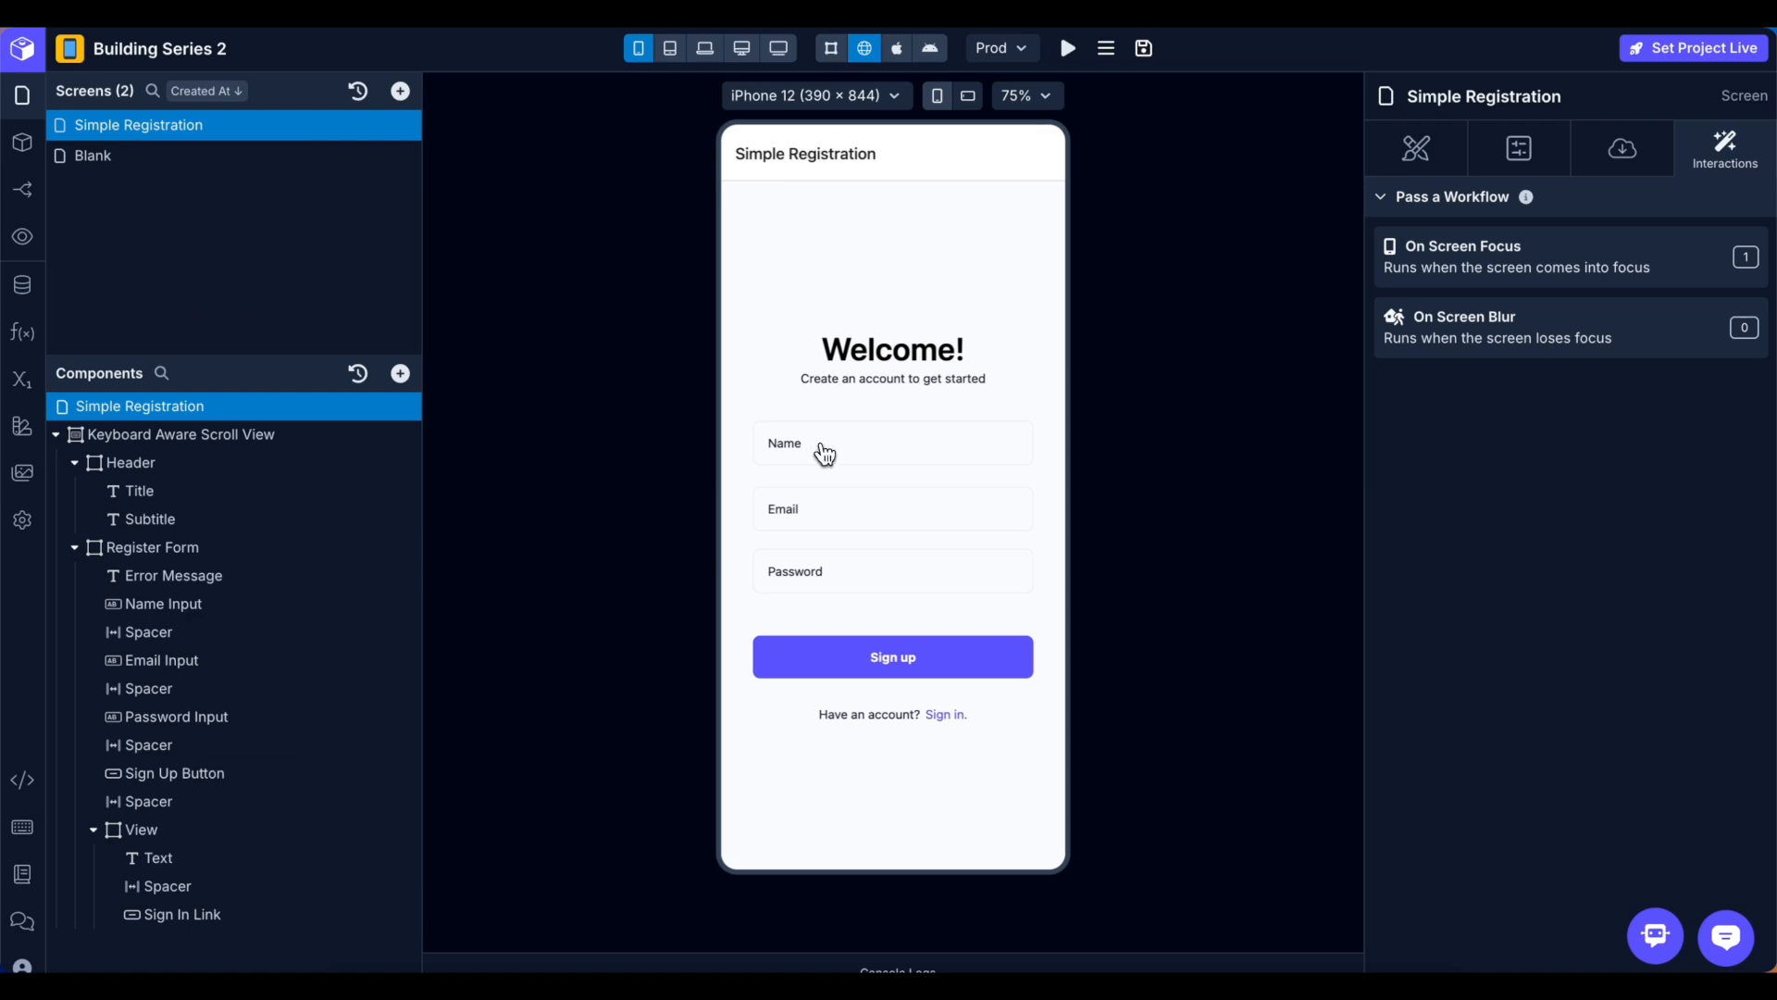
click(285, 774)
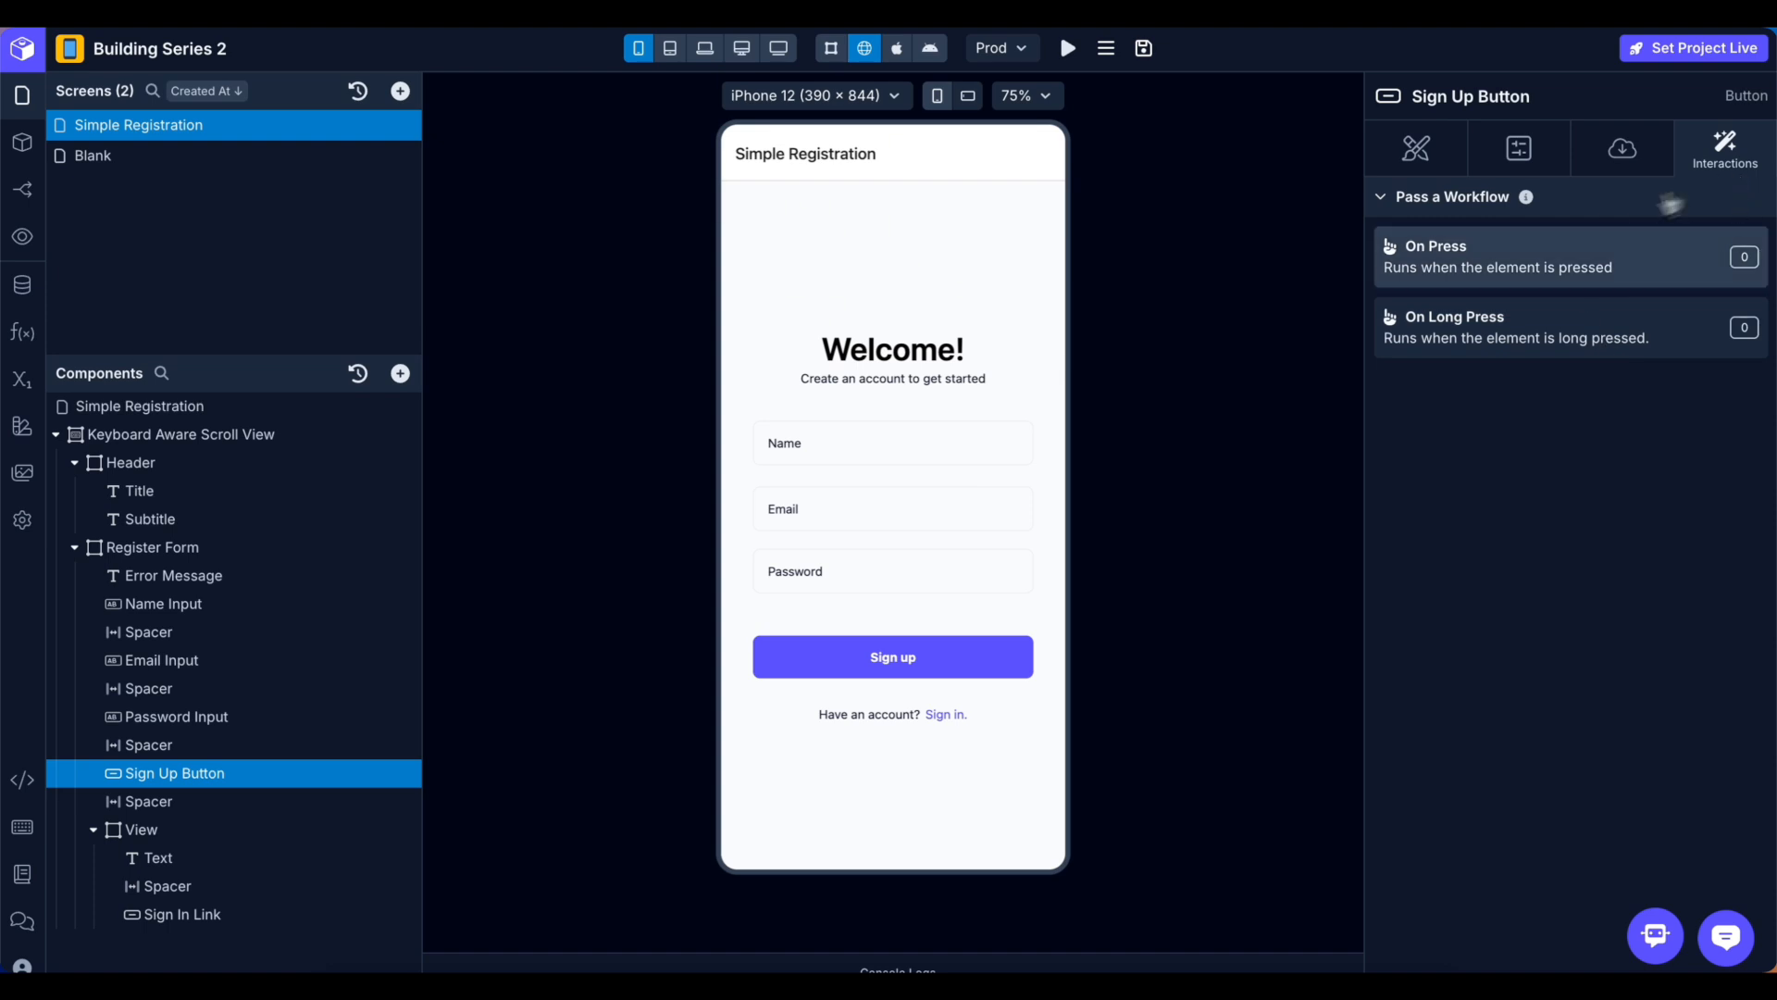
click(1496, 274)
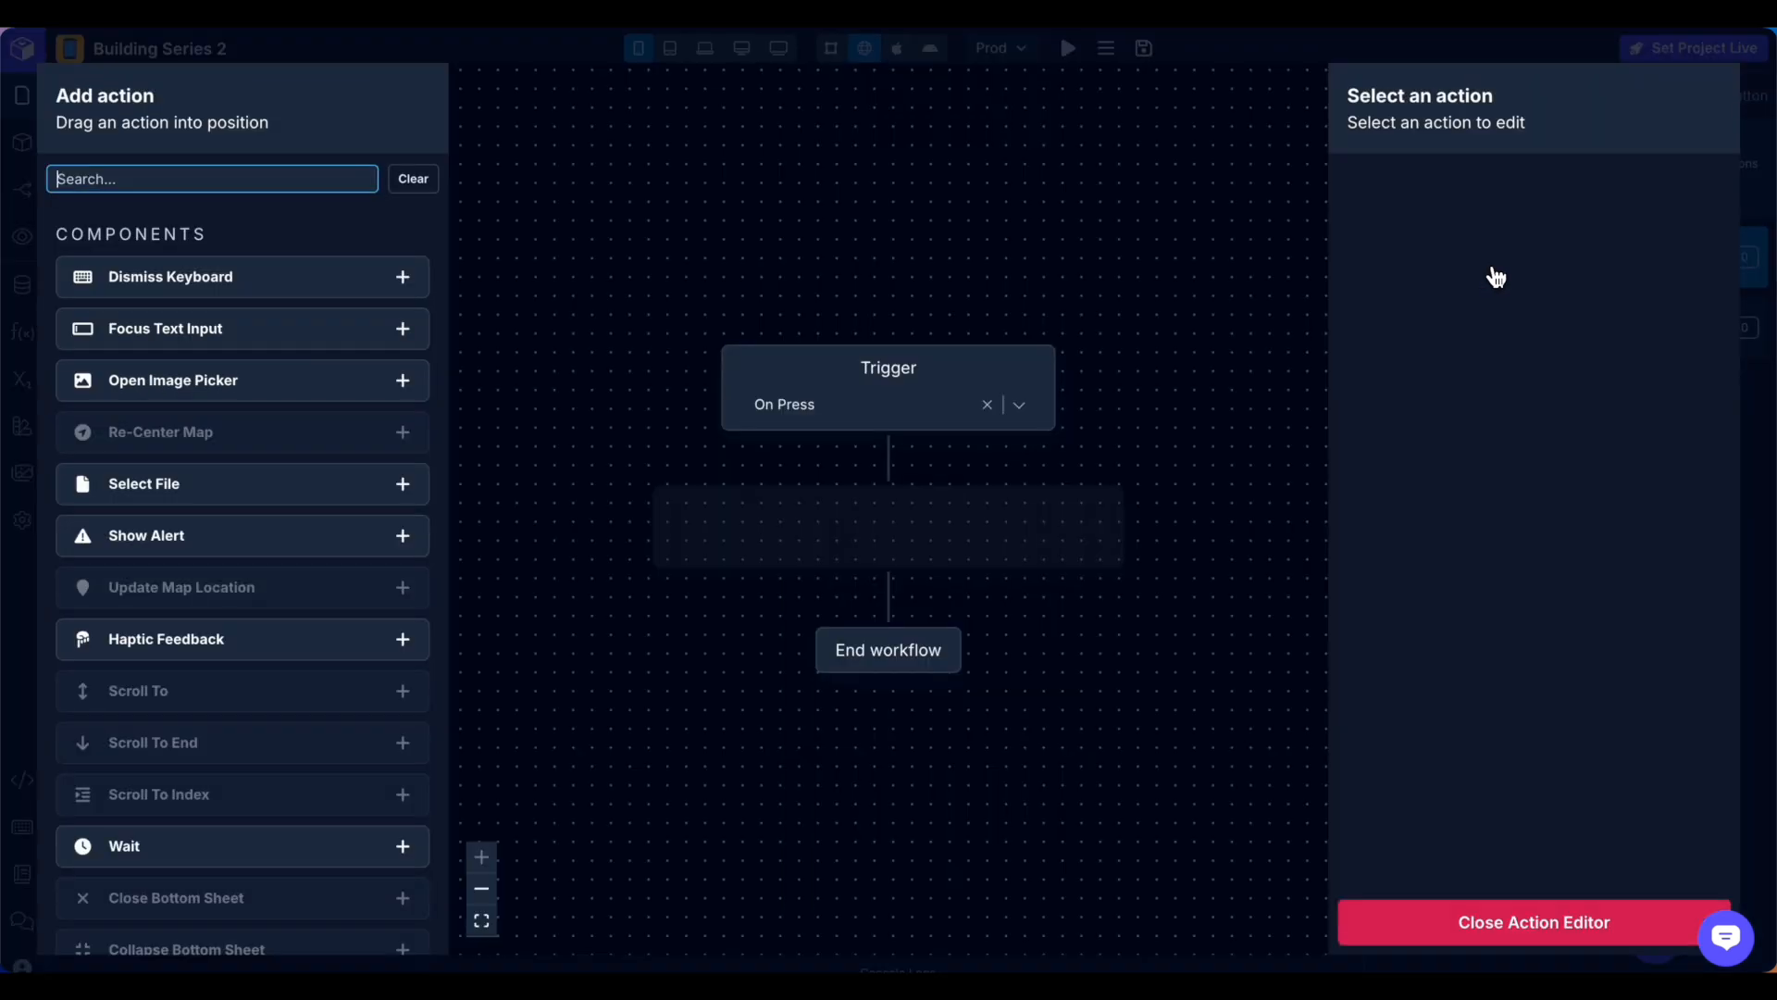
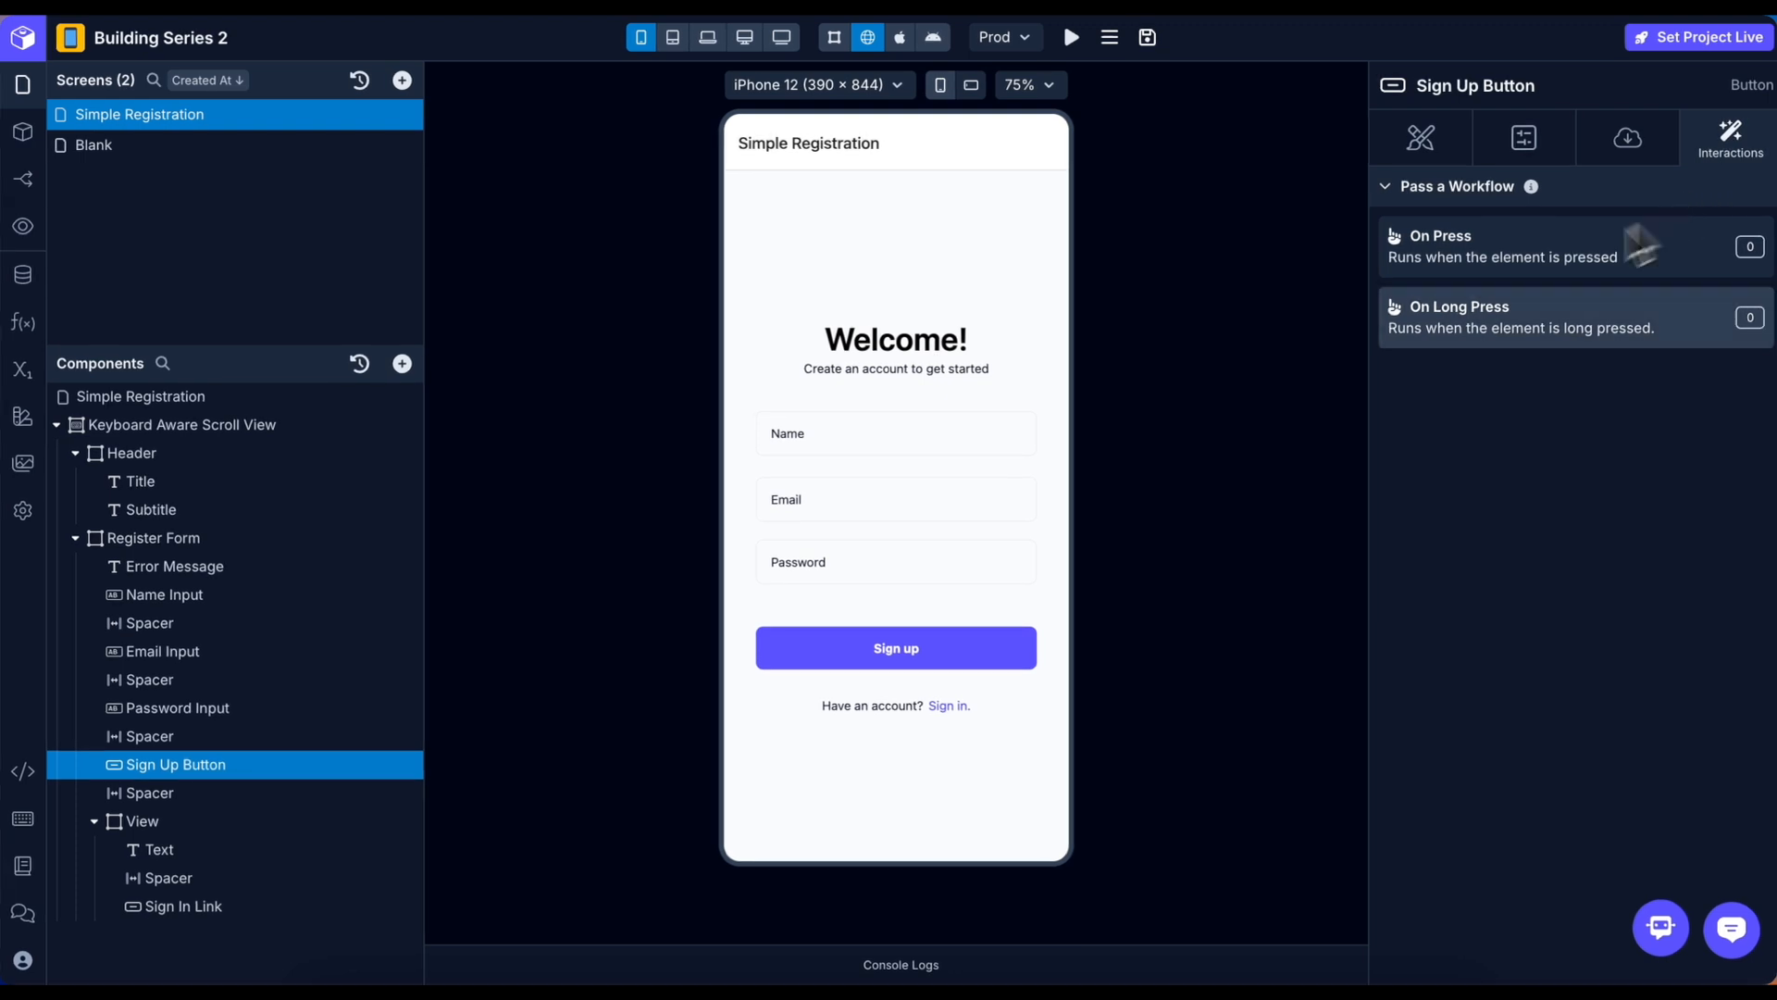
Open the On Press workflow of the Sign Up Button in the action editor.
click(1448, 268)
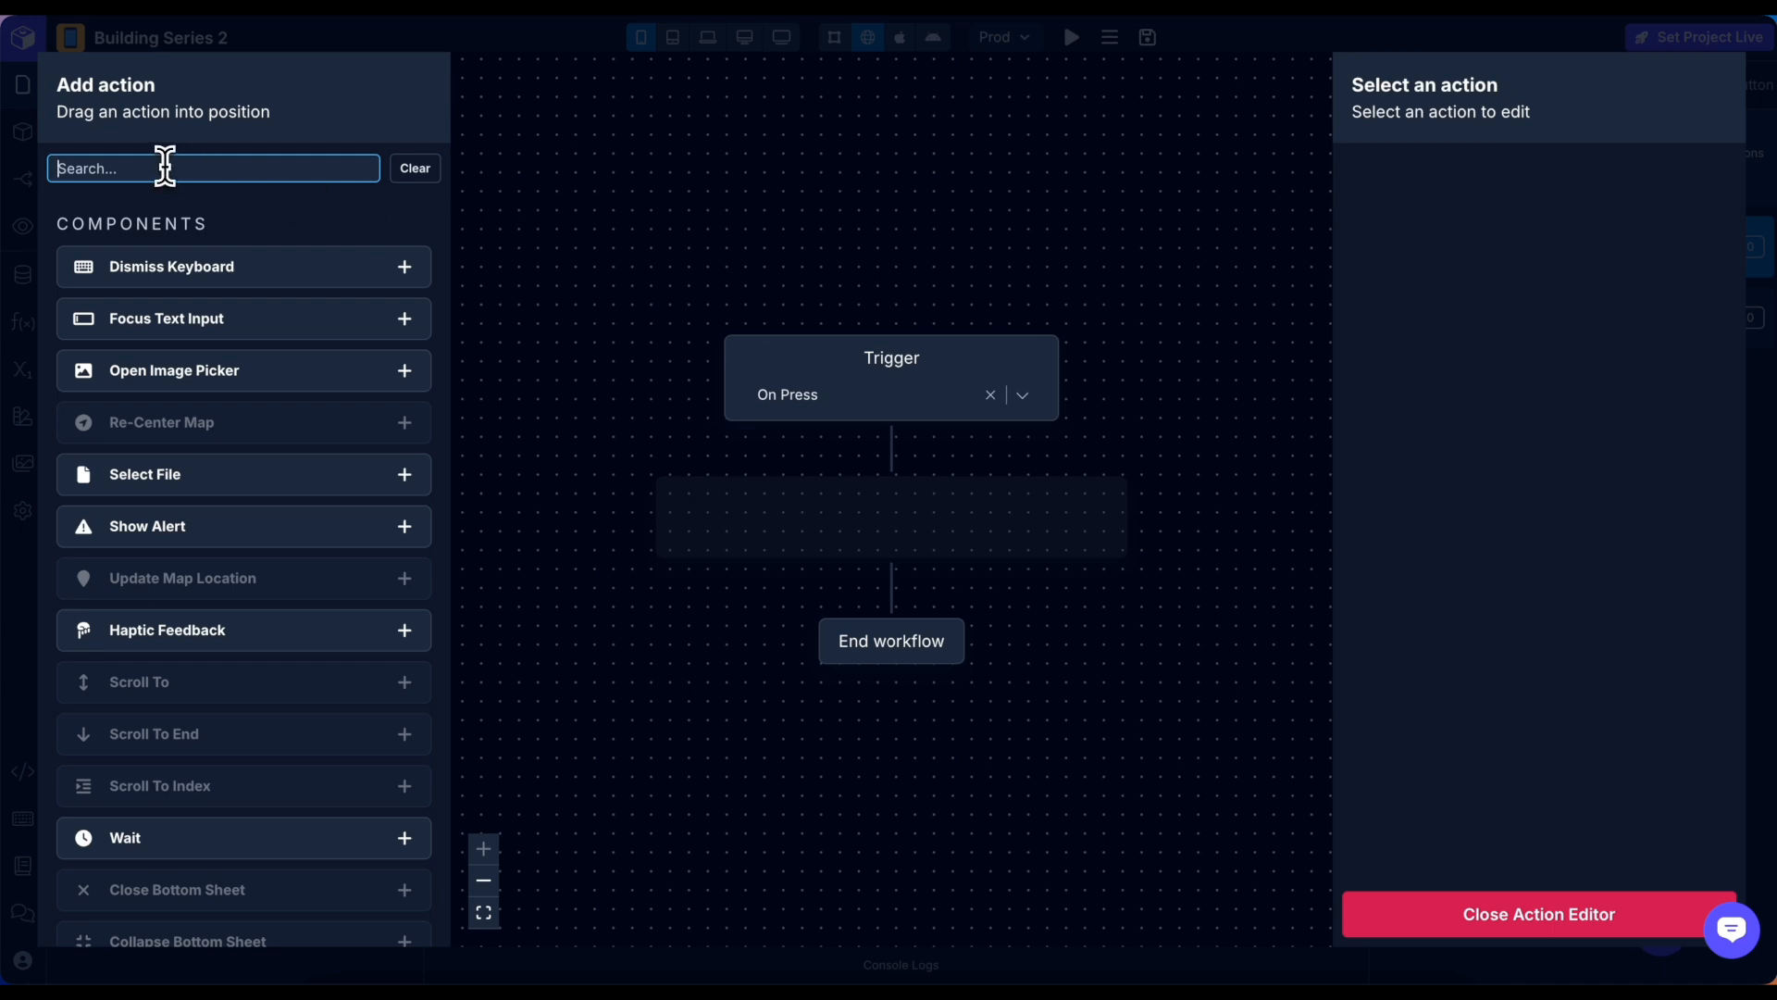
Add an API Request action calling the Xano (REST) Signup (POST) endpoint, then close the editor.
text(Api)
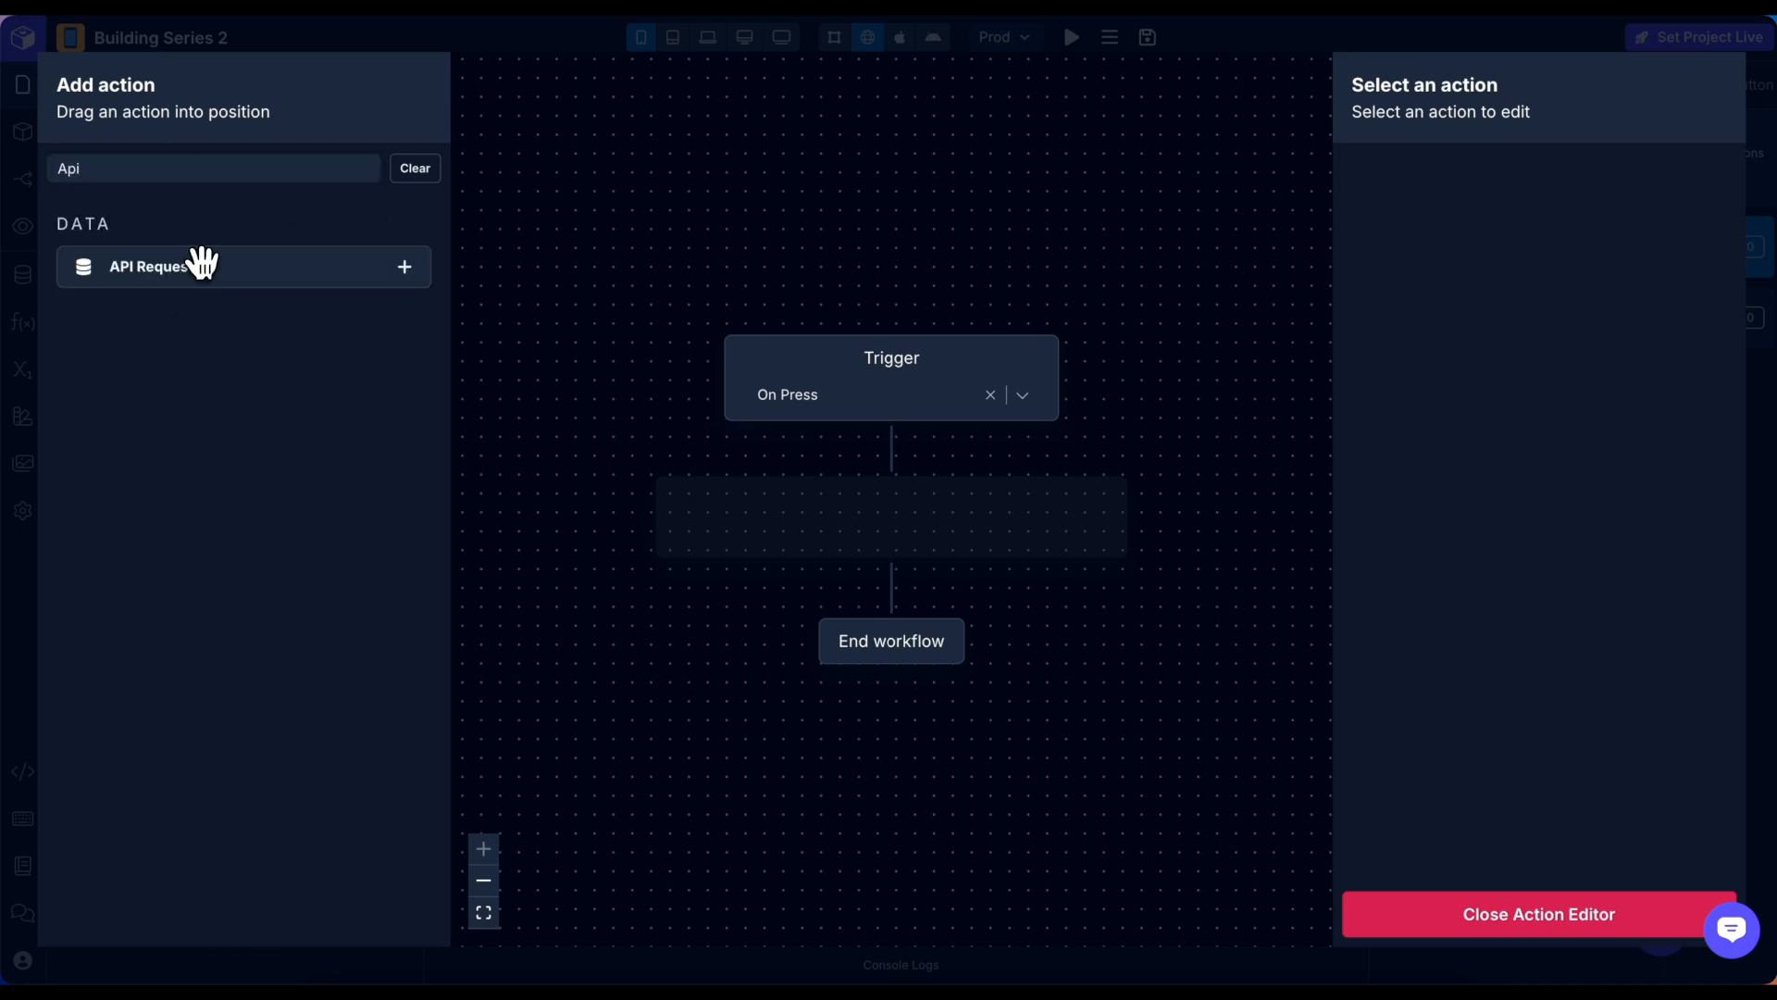
drag(190, 266, 880, 513)
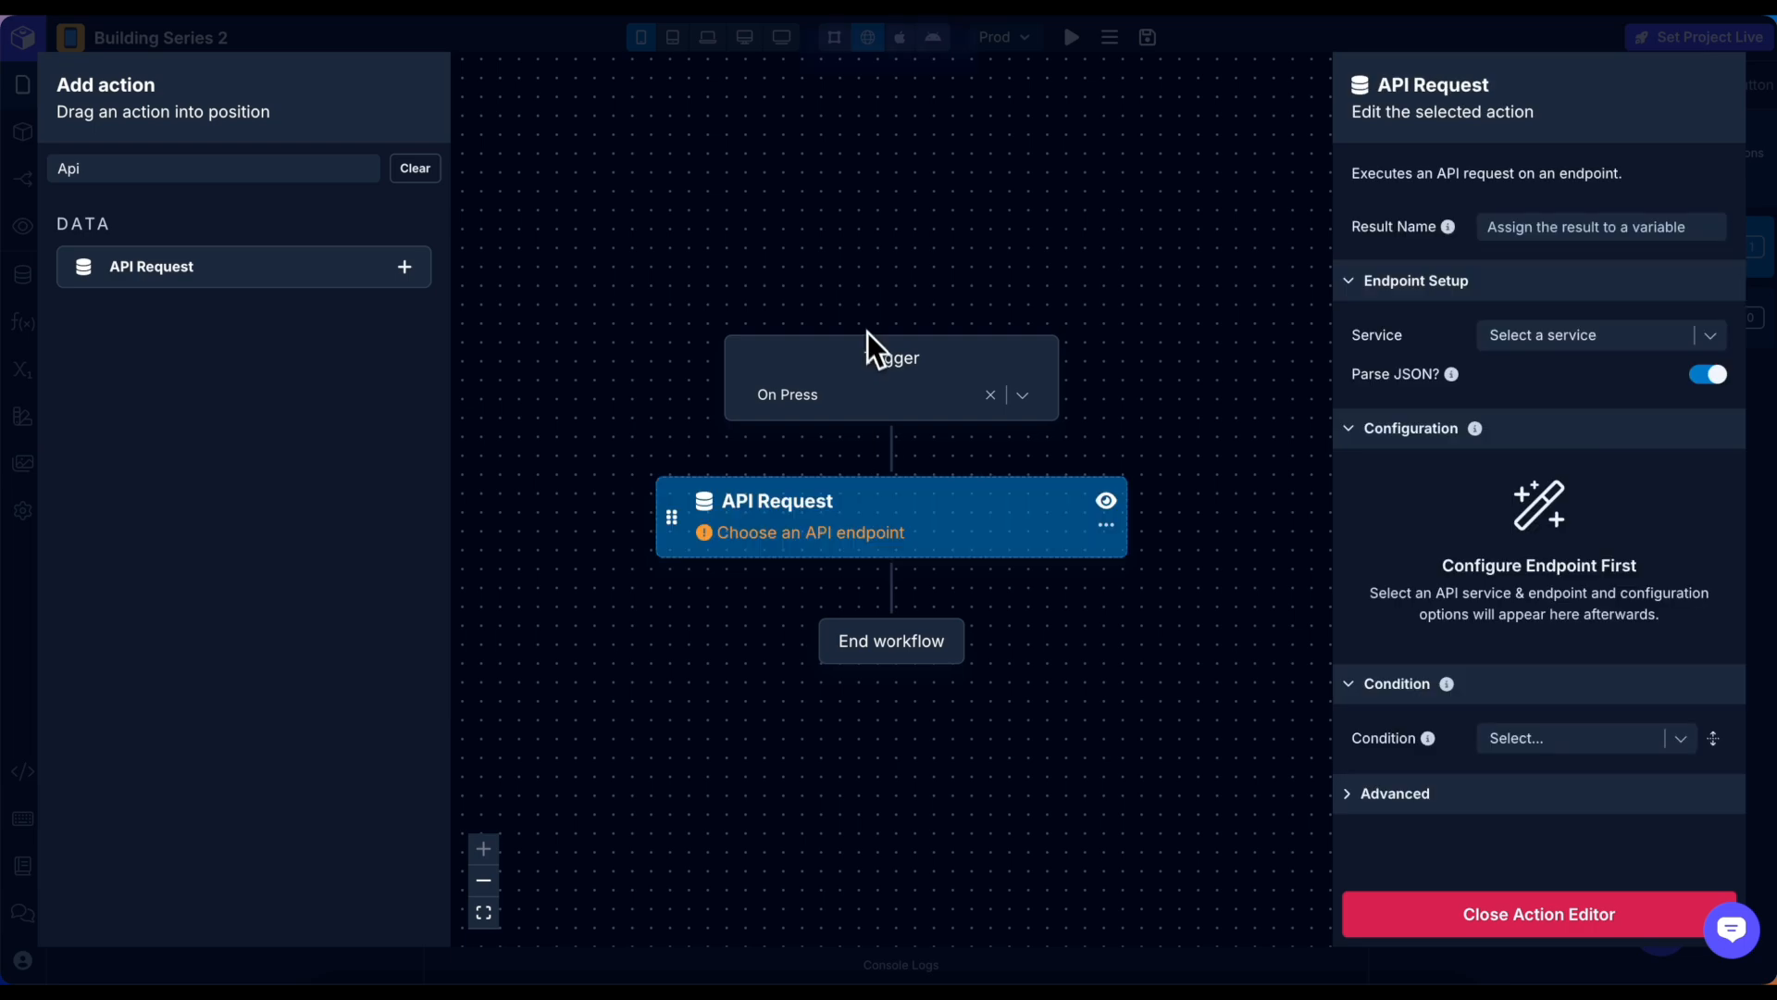
click(1608, 331)
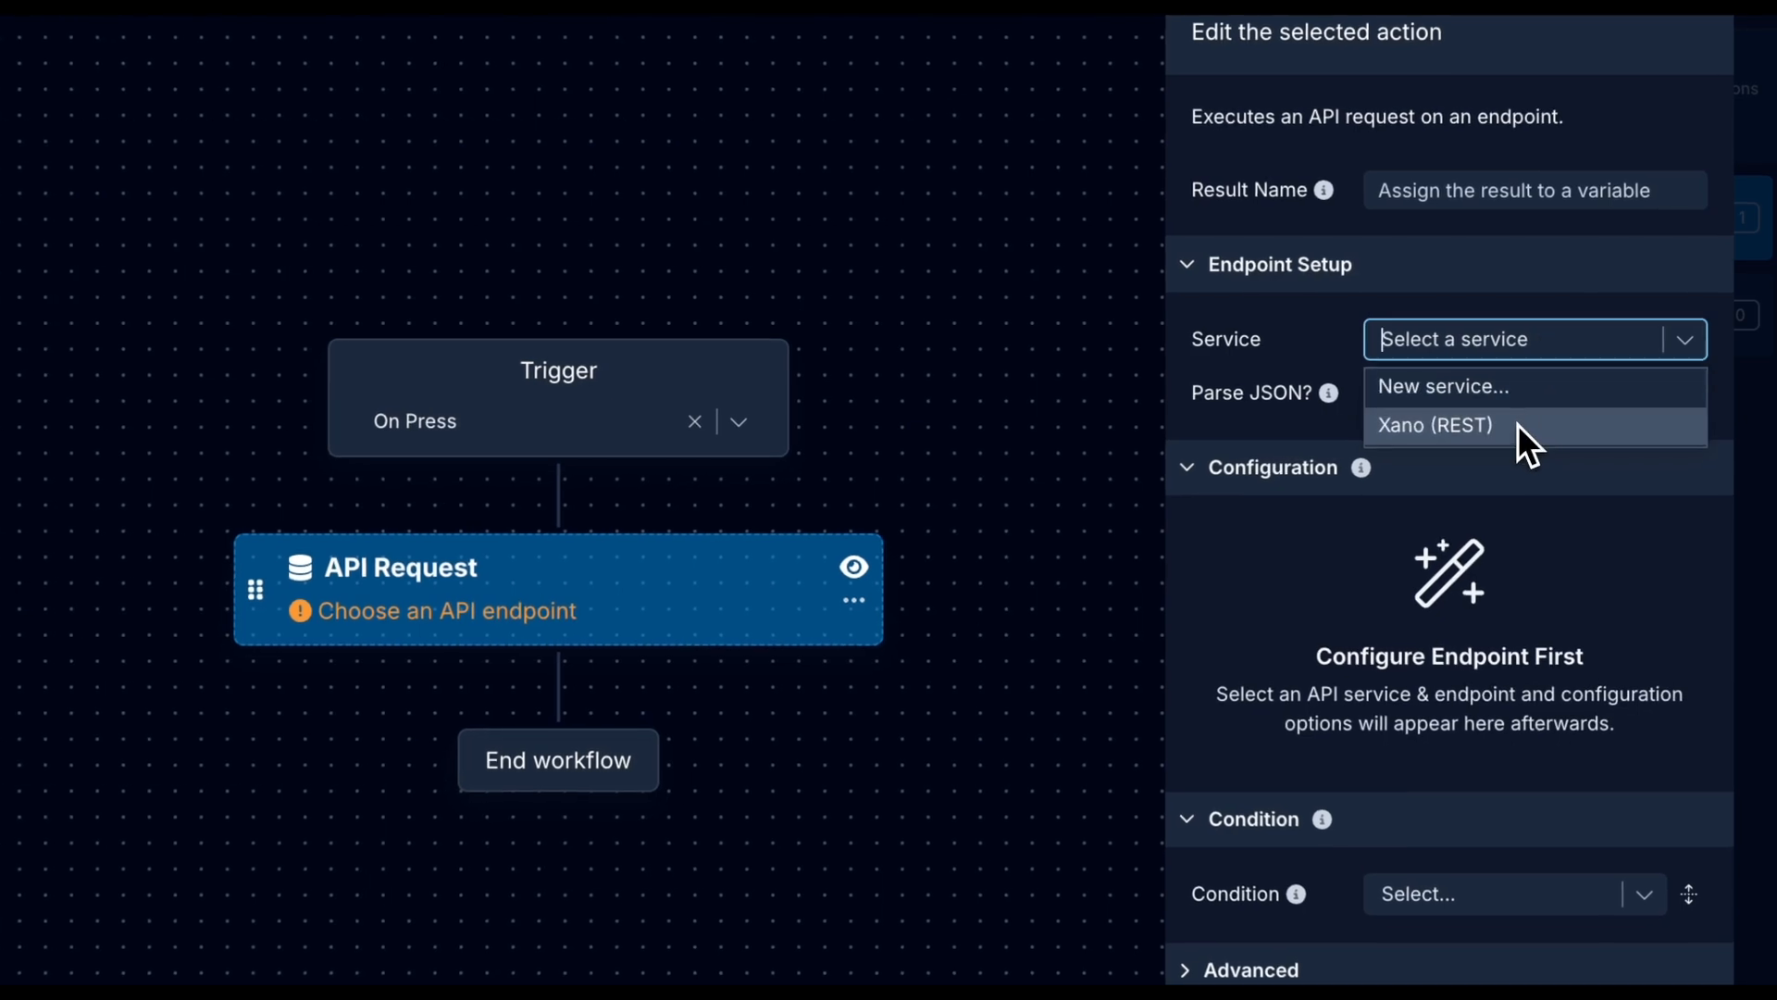
click(1518, 424)
click(1519, 393)
click(1497, 558)
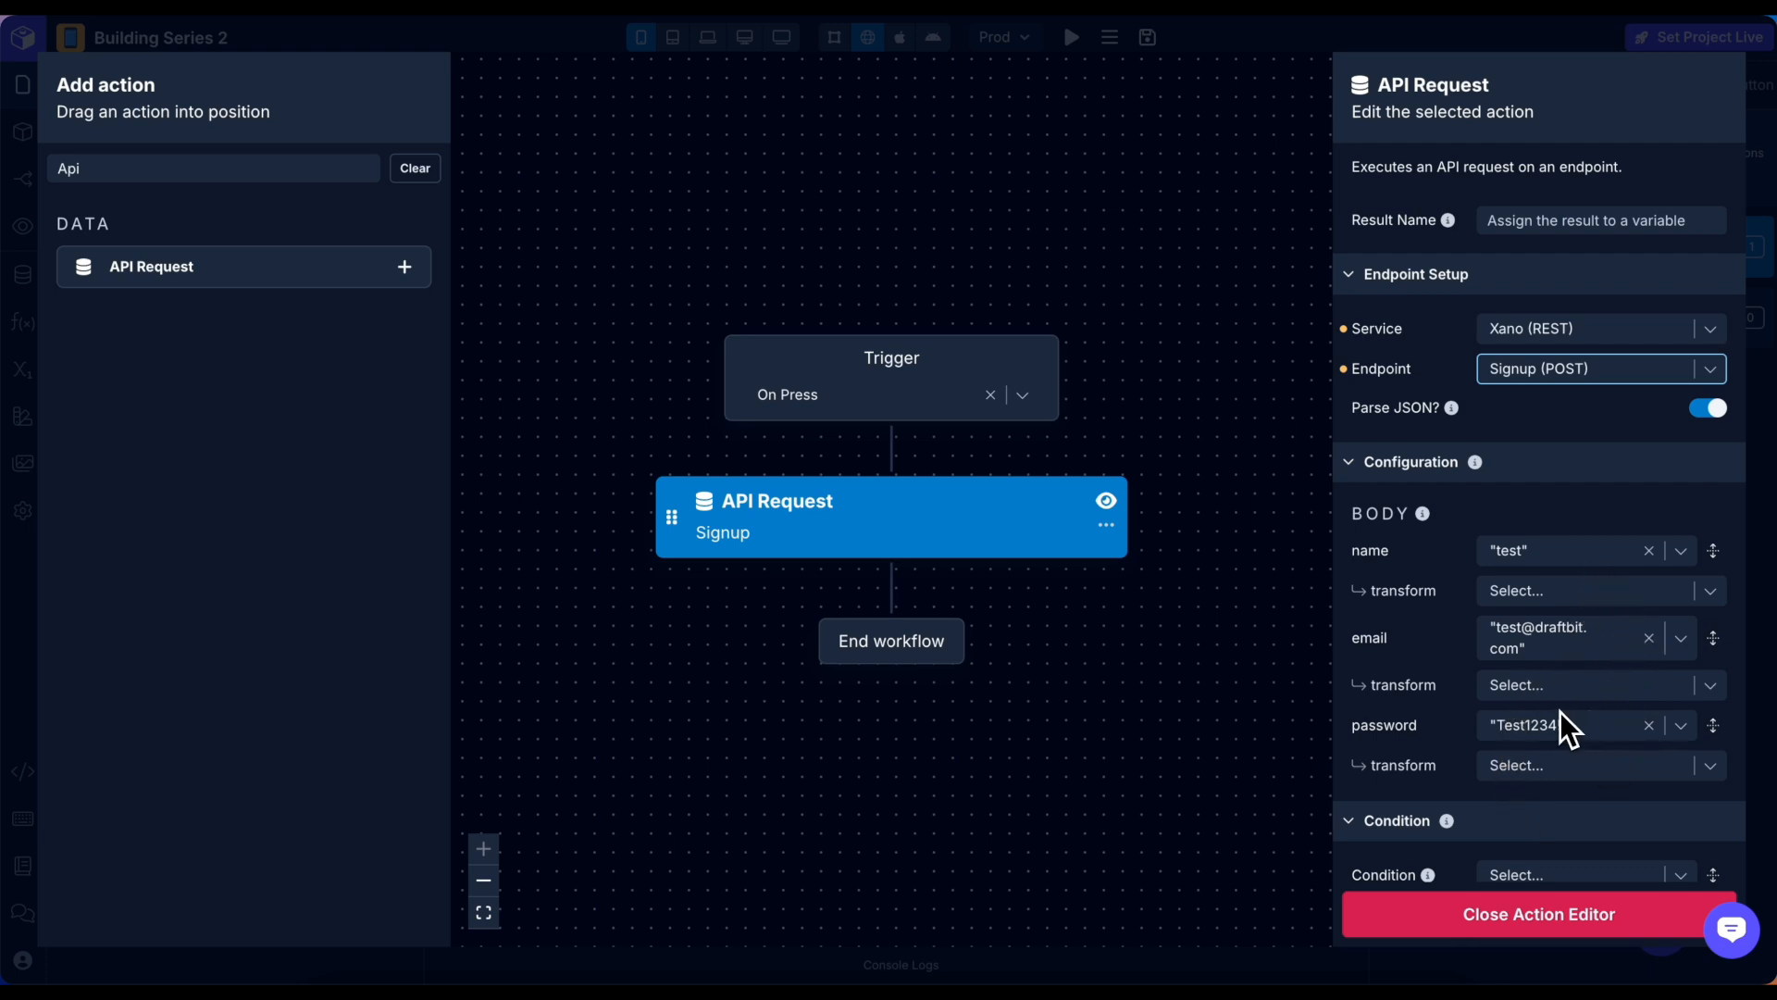
click(1550, 917)
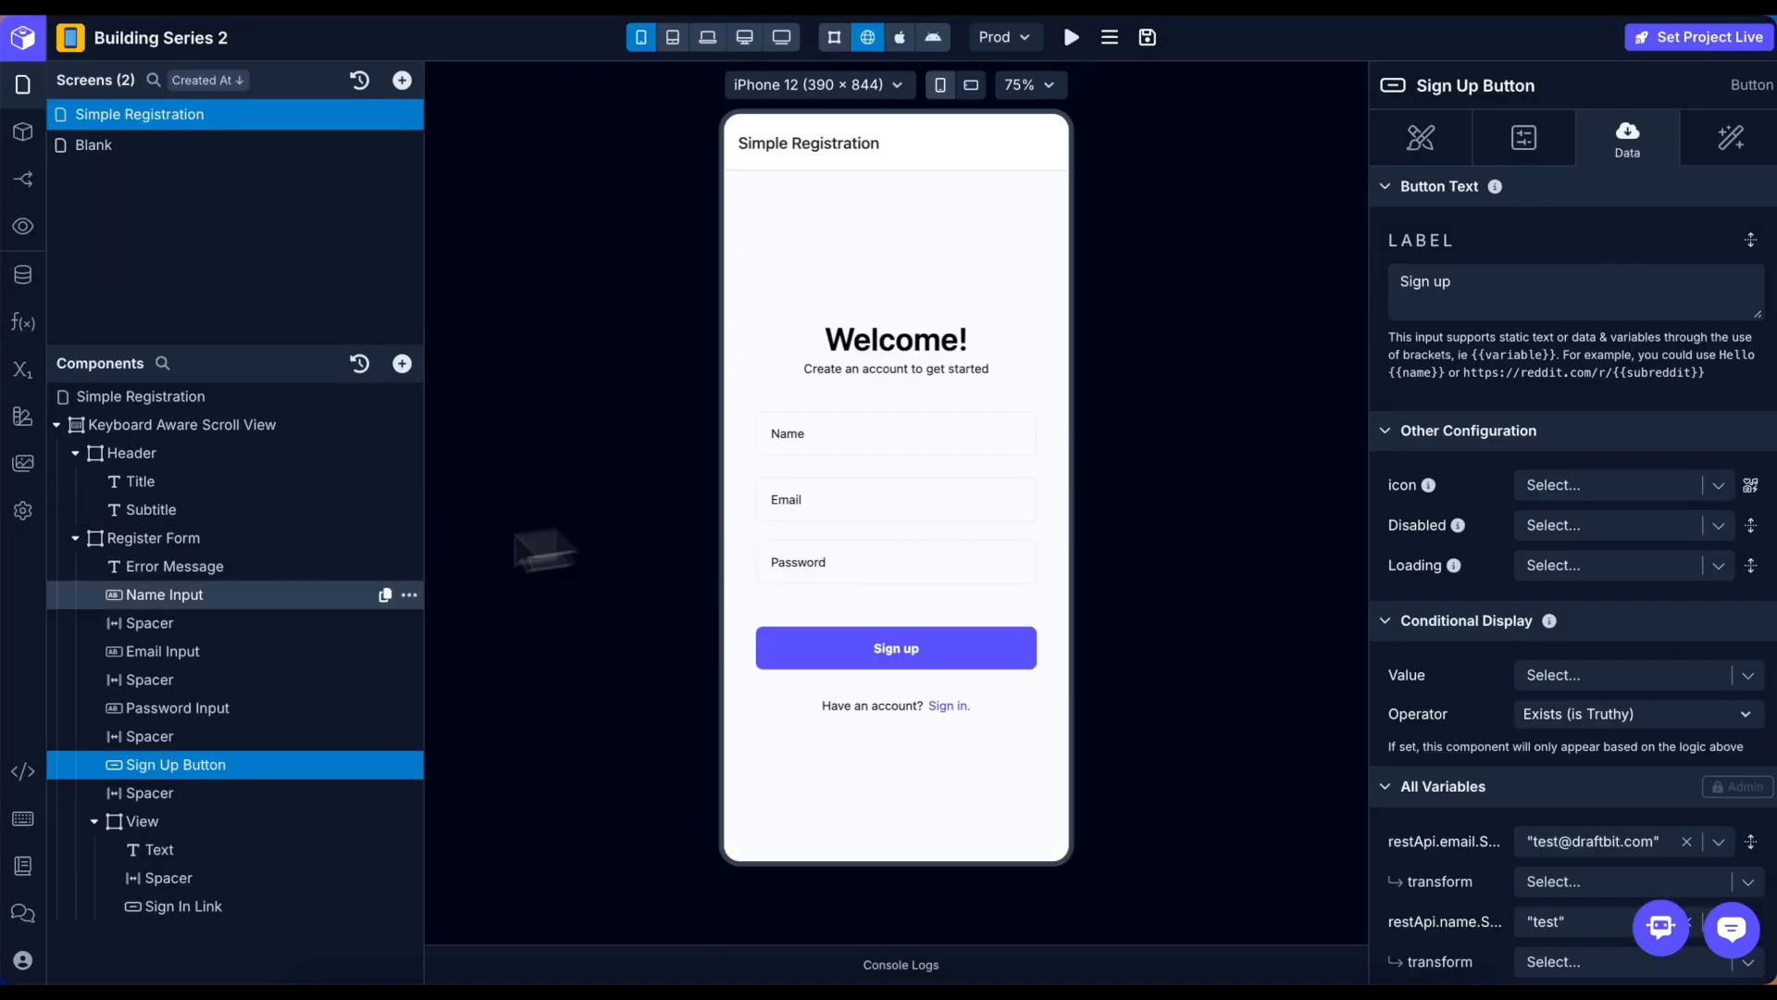
Bind the Name input to a new screen variable named nameInputValue.
click(159, 597)
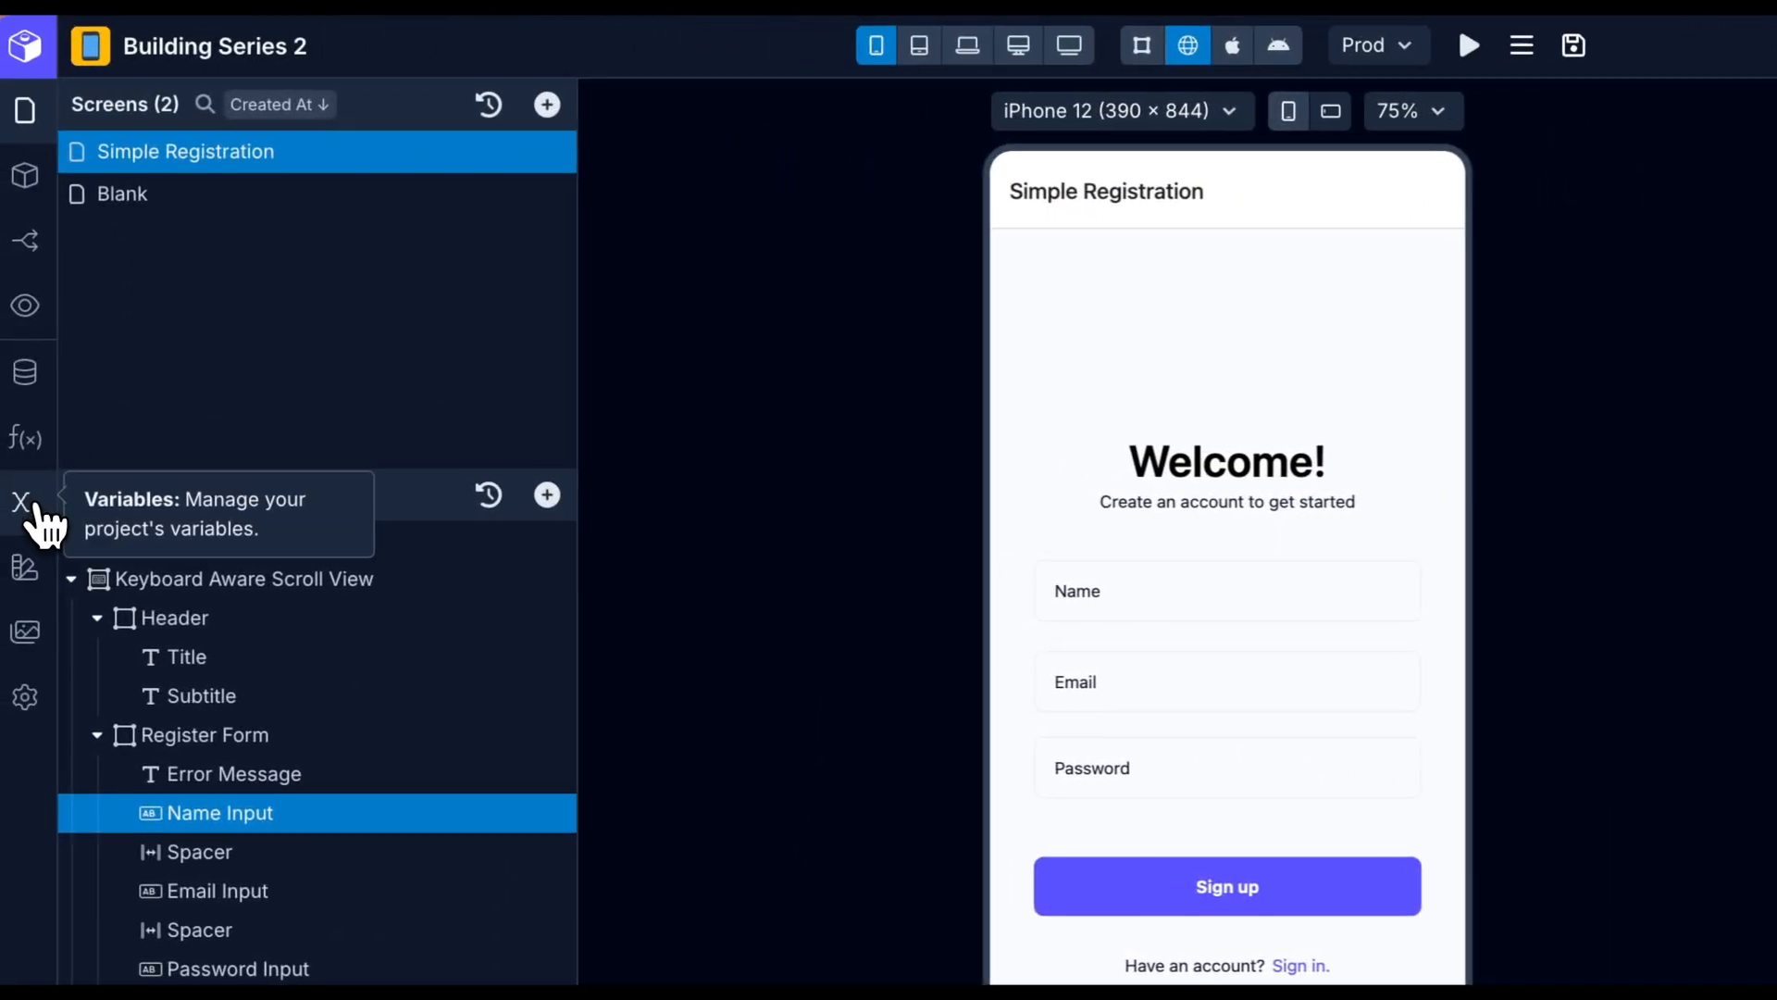
click(37, 515)
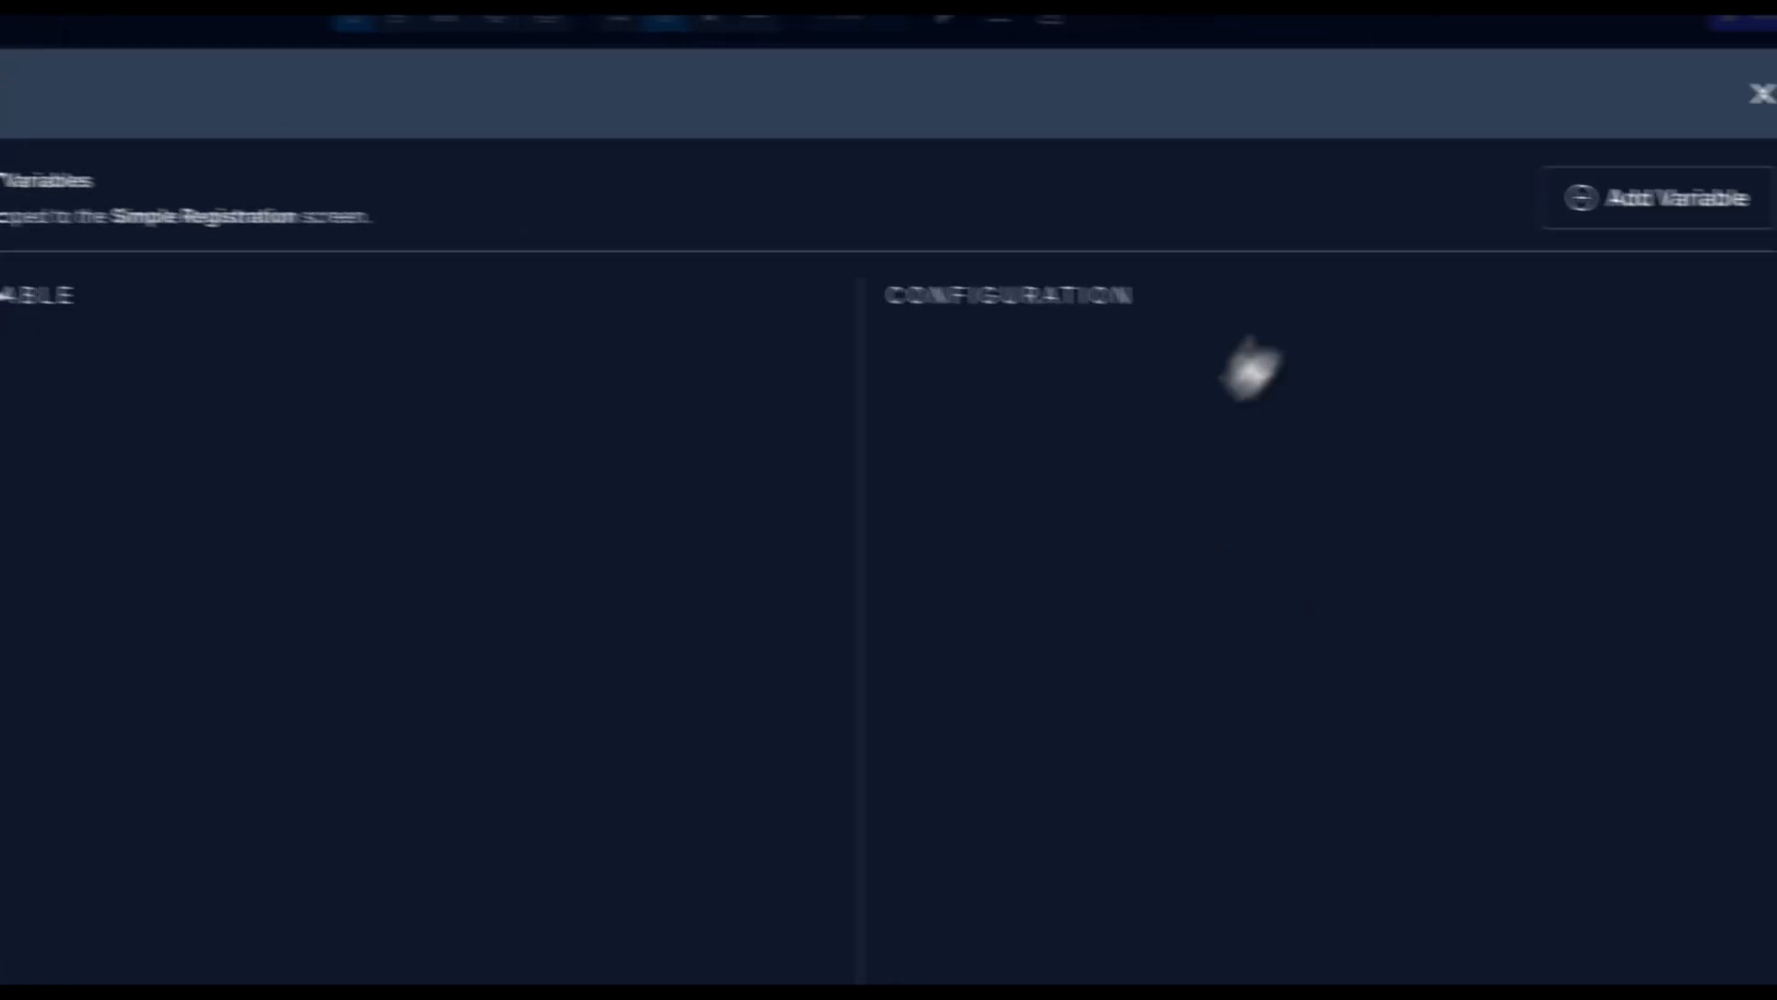
click(1664, 95)
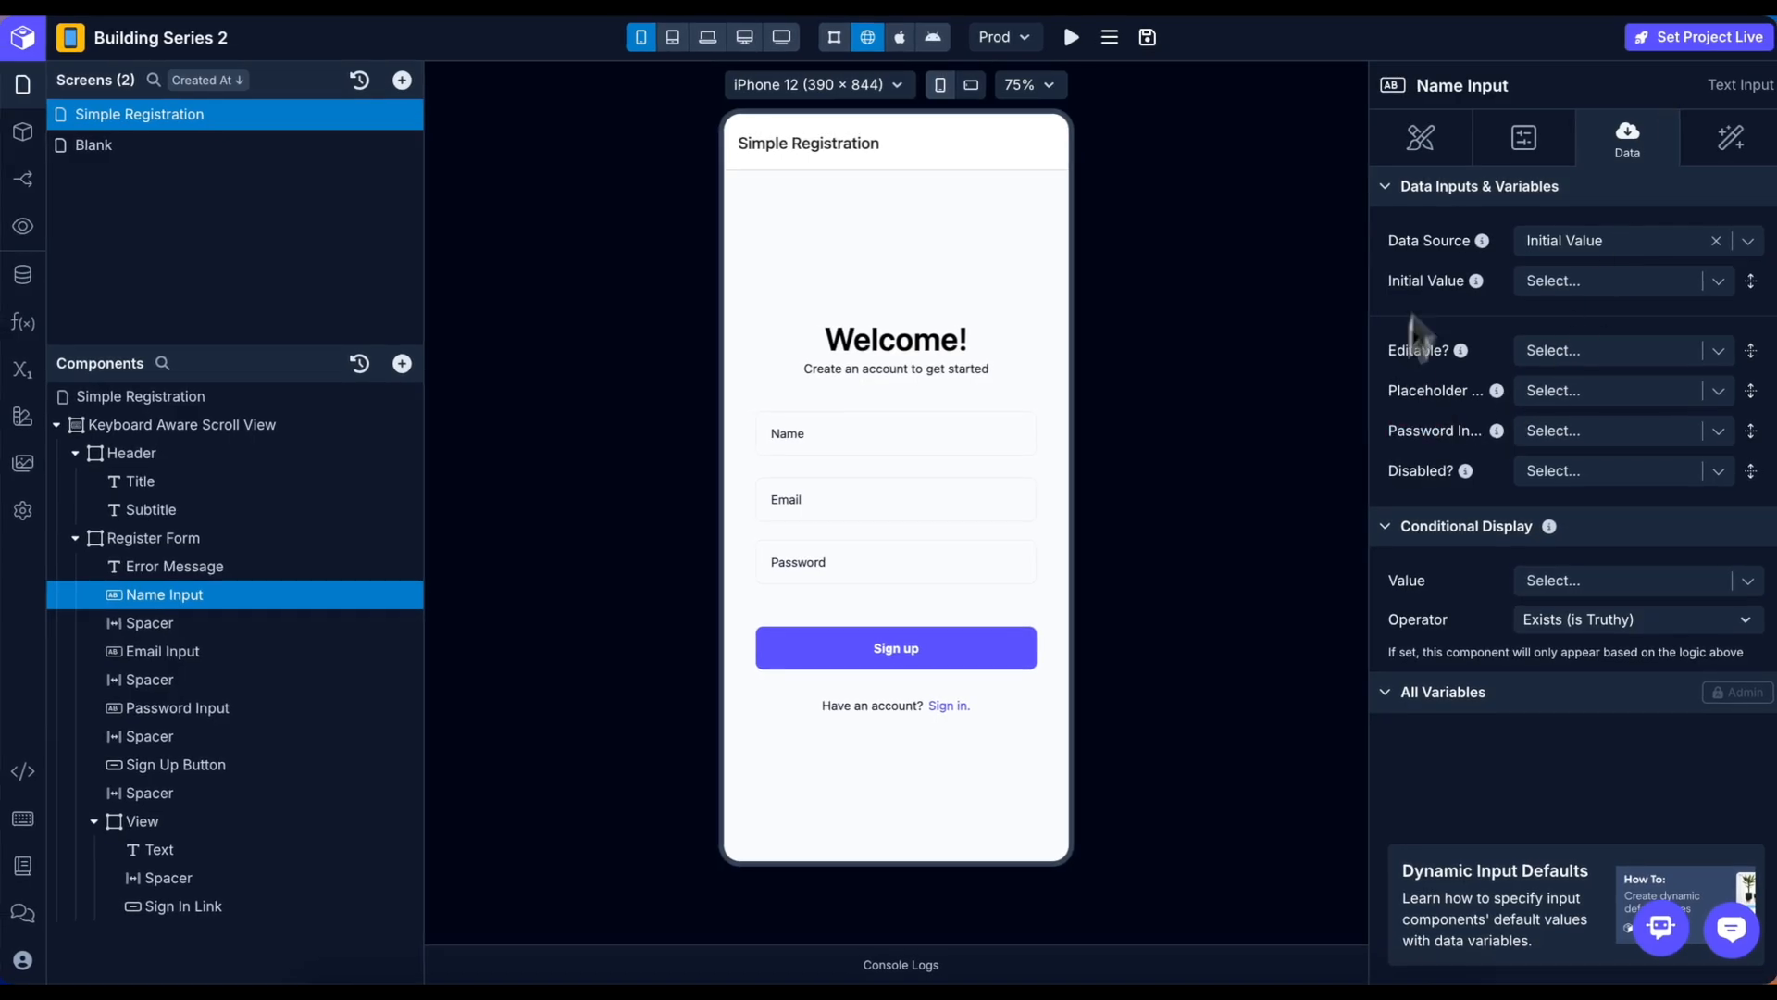
click(1748, 241)
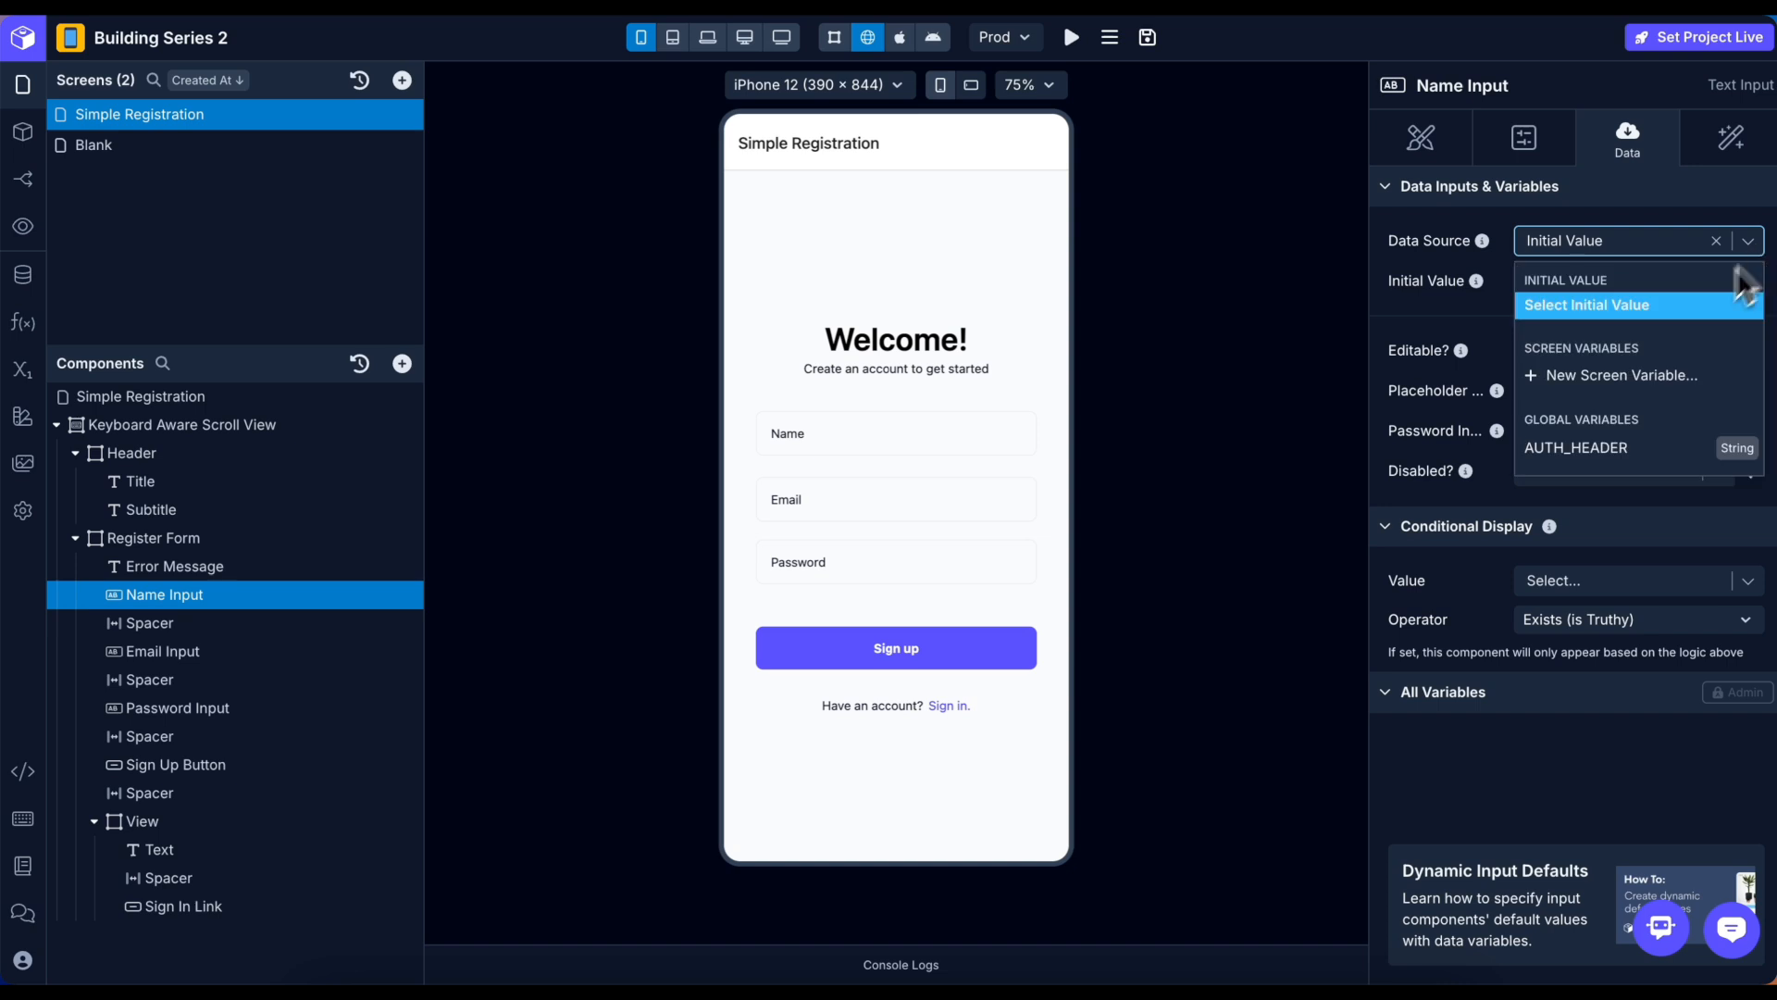
click(1596, 376)
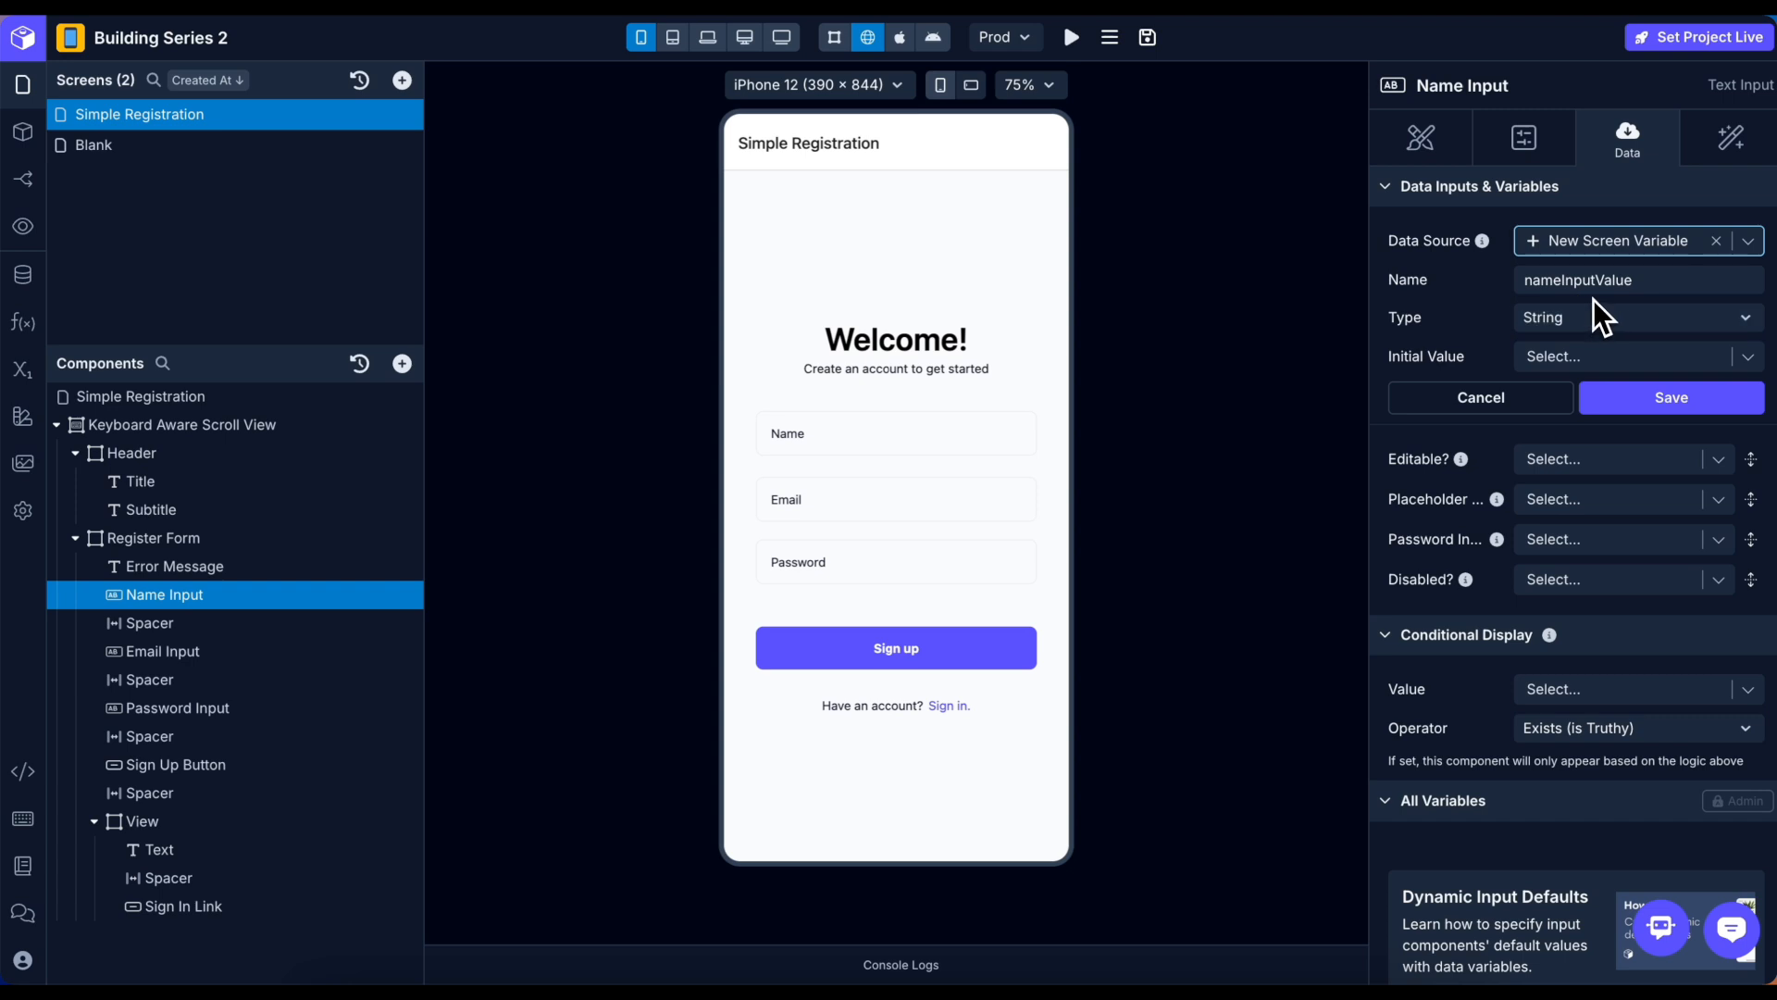
click(1666, 398)
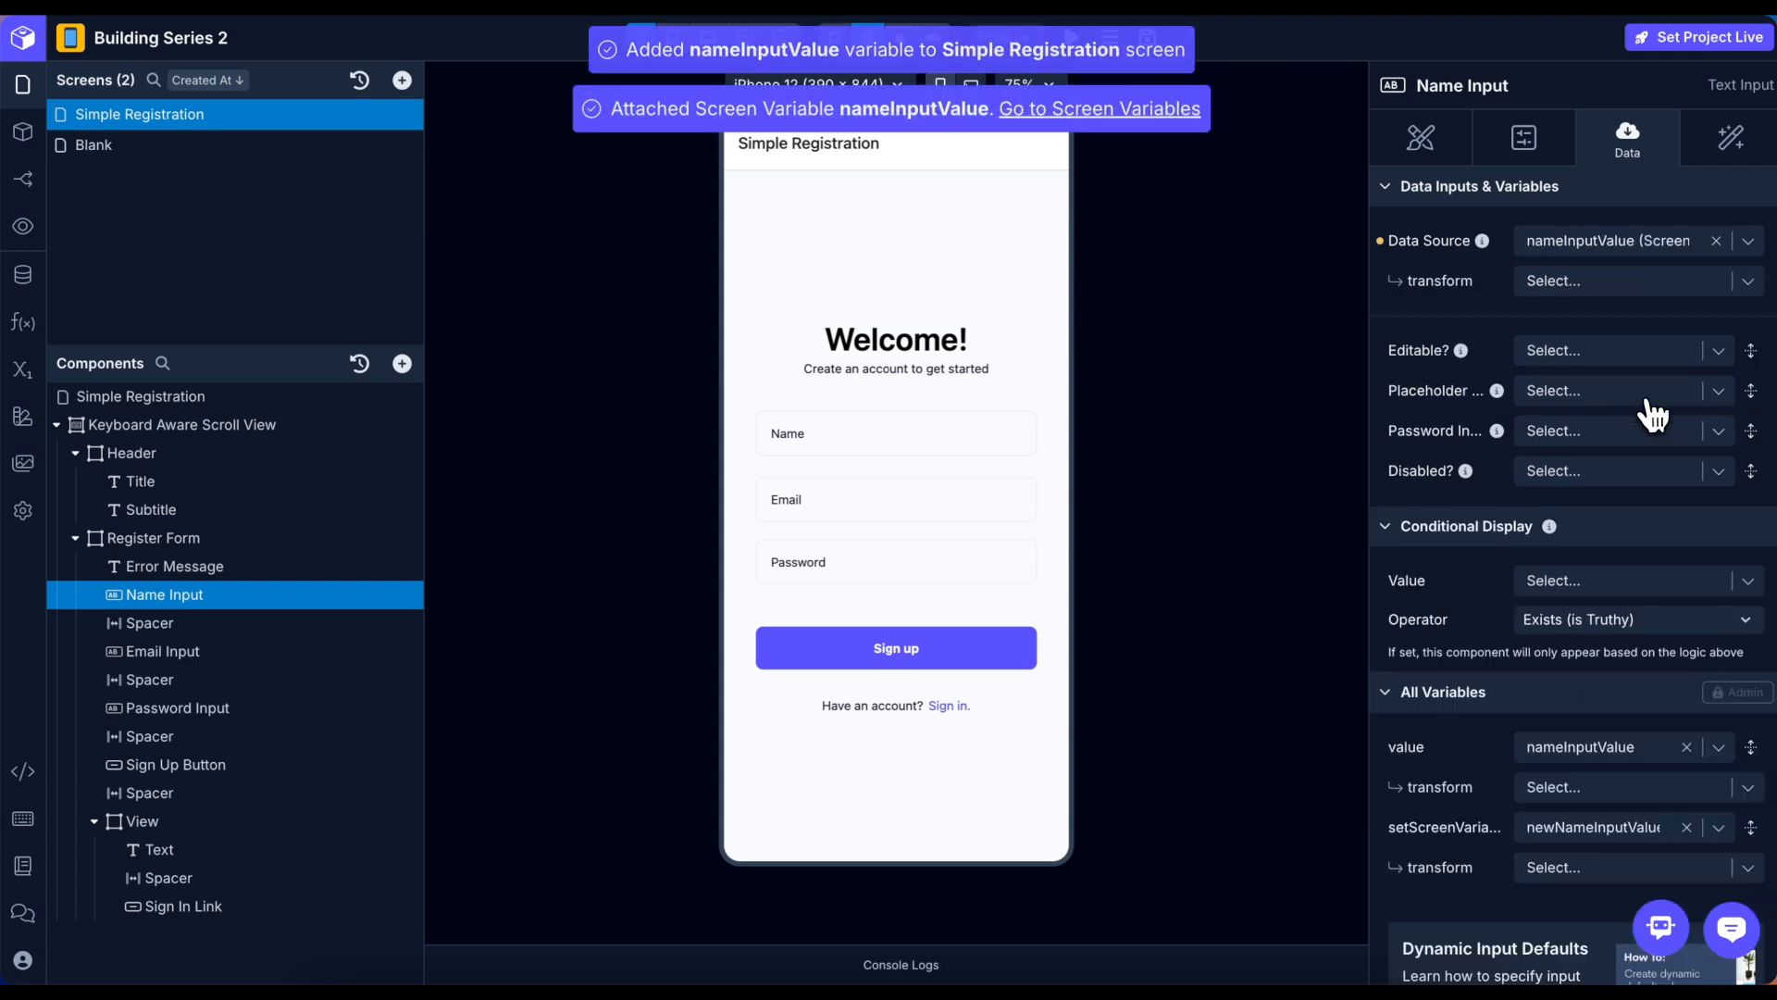
Bind the Email and Password inputs to new screen variables emailInputValue and passwordInputValue.
click(193, 657)
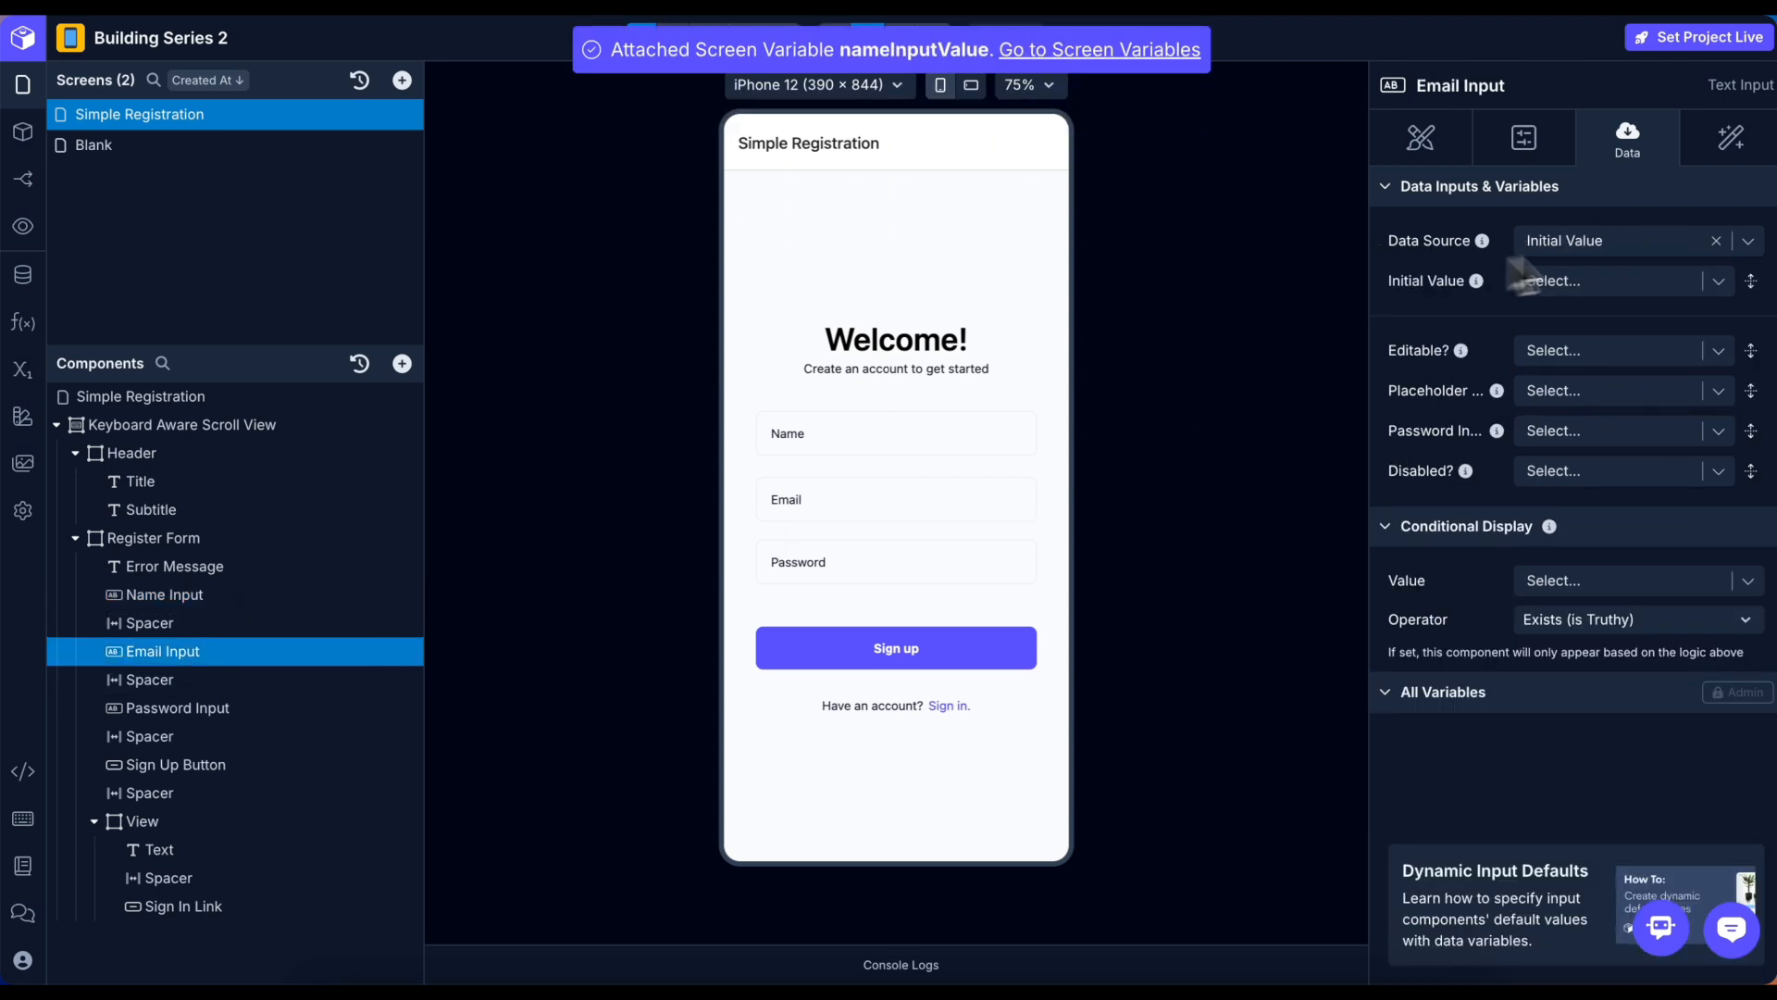
click(1748, 242)
click(1657, 412)
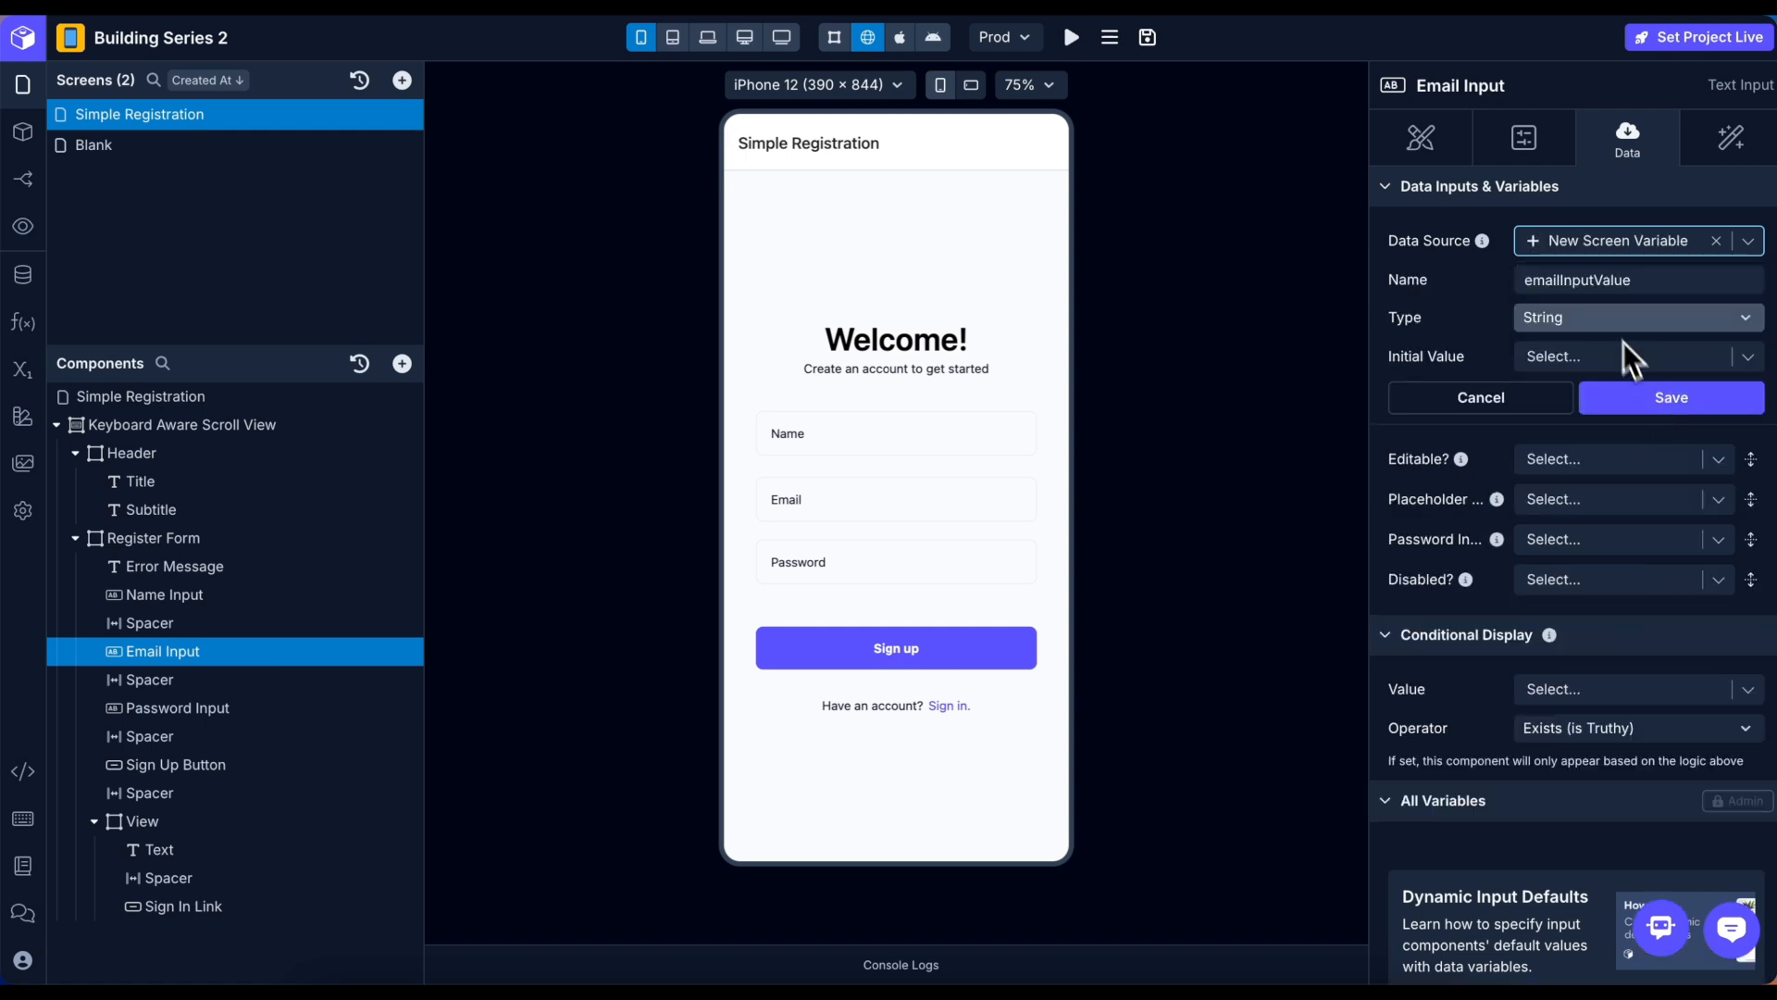
click(1675, 397)
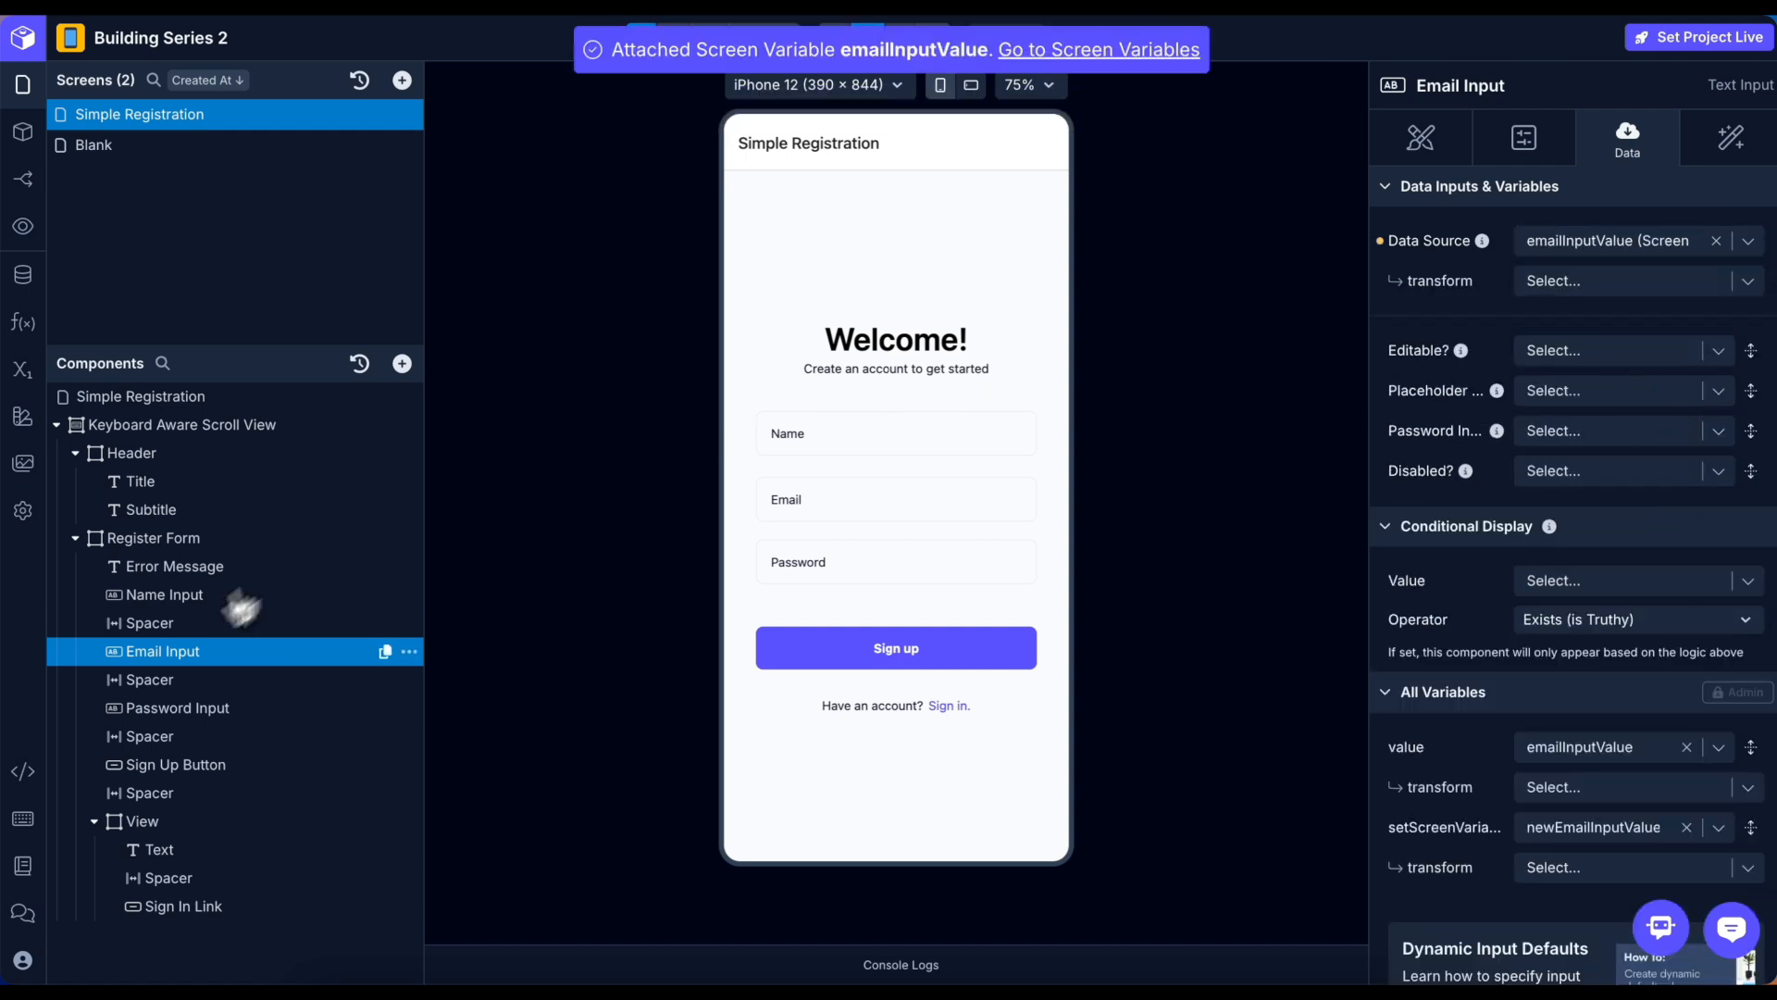
click(185, 708)
click(1748, 241)
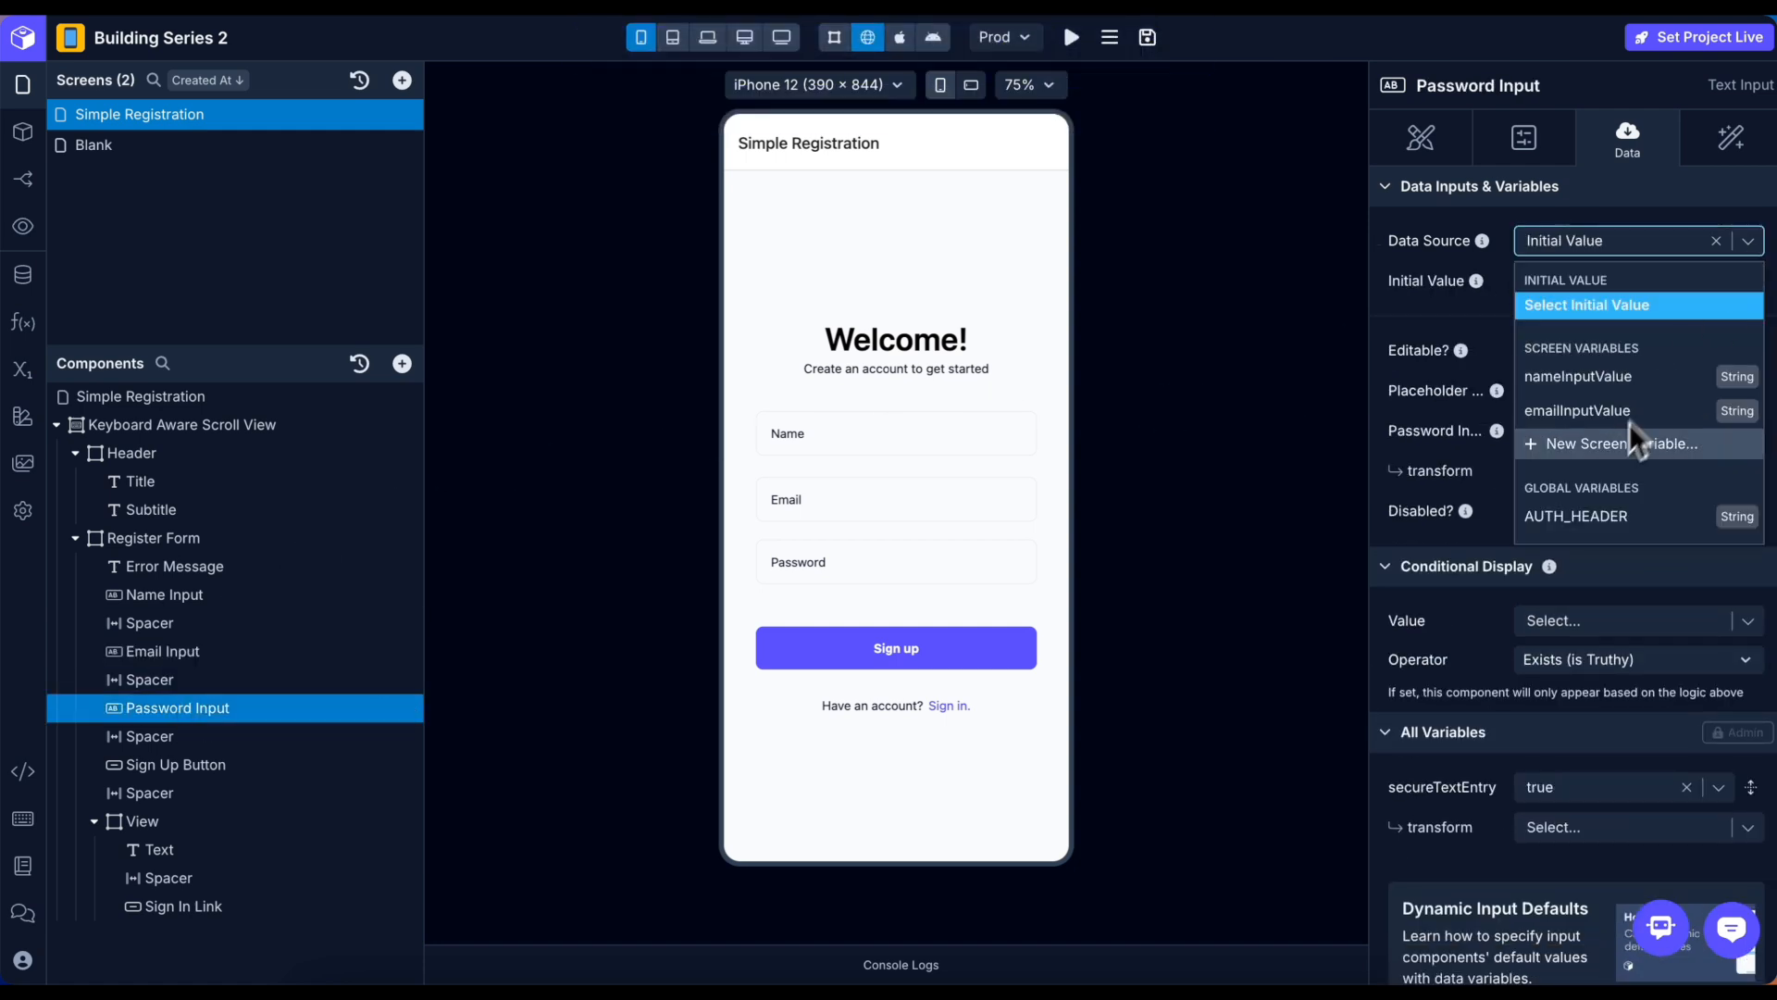
click(1630, 441)
click(1622, 405)
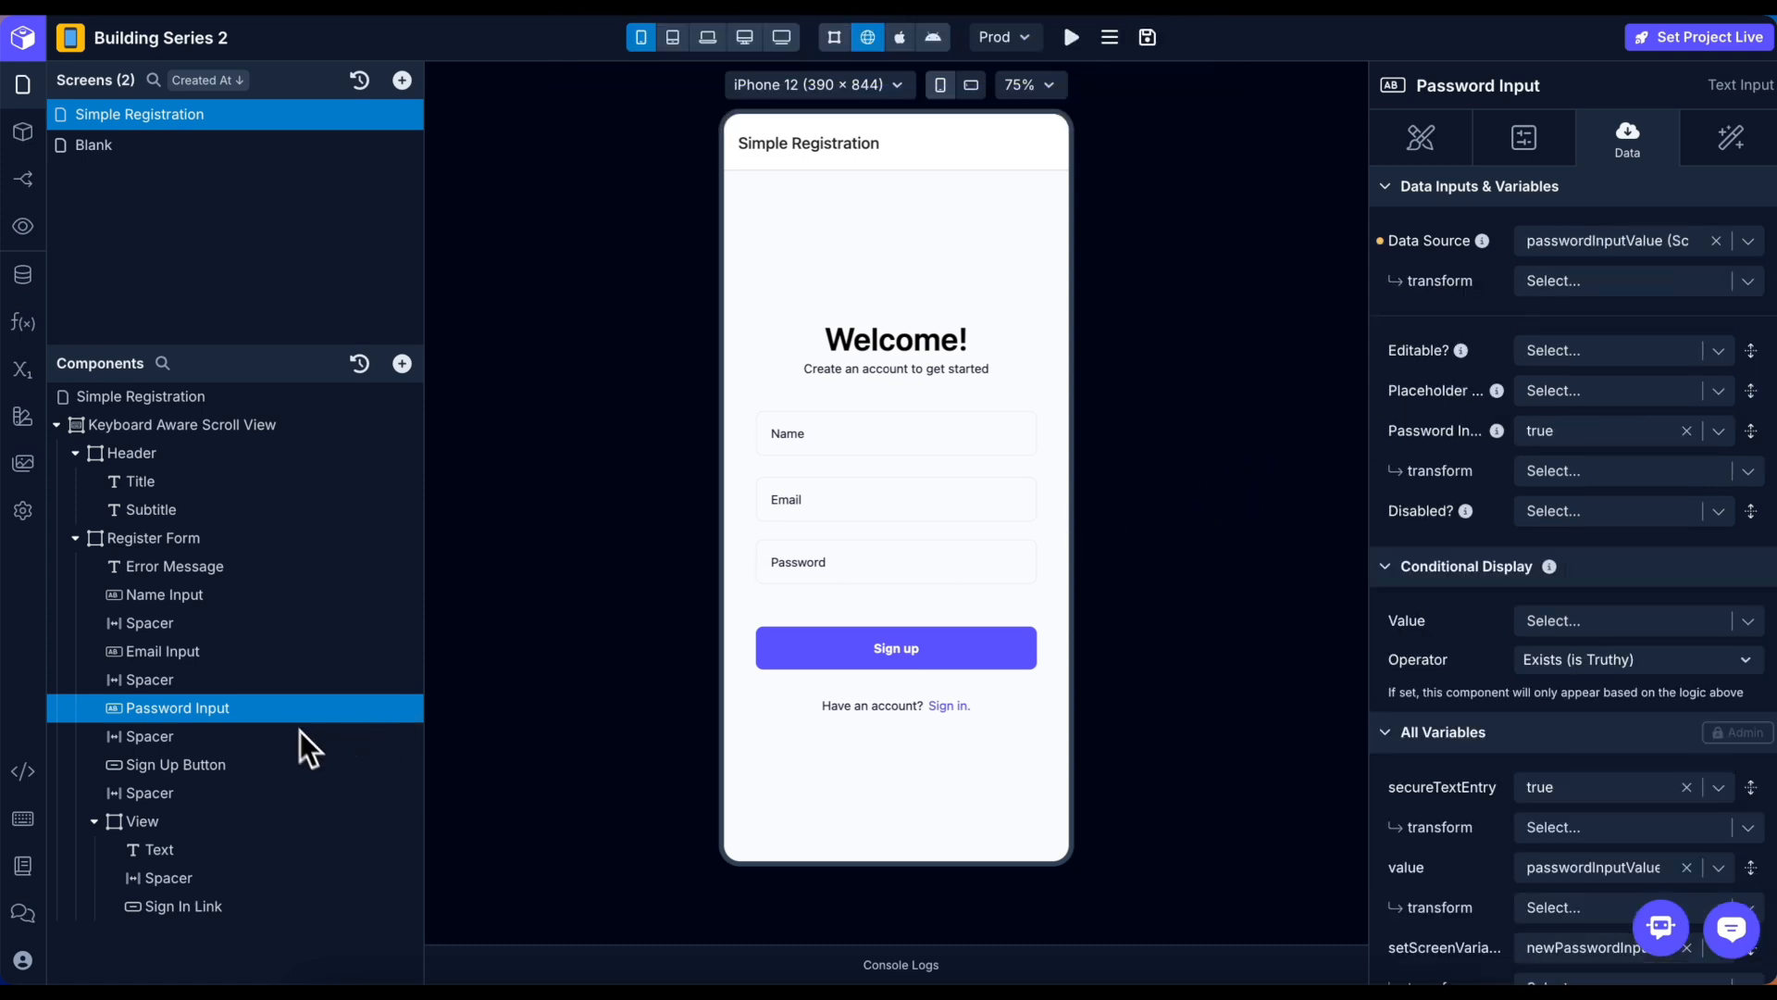
Check that the Password and Email inputs' On Change Text workflows set their screen variables.
click(1727, 151)
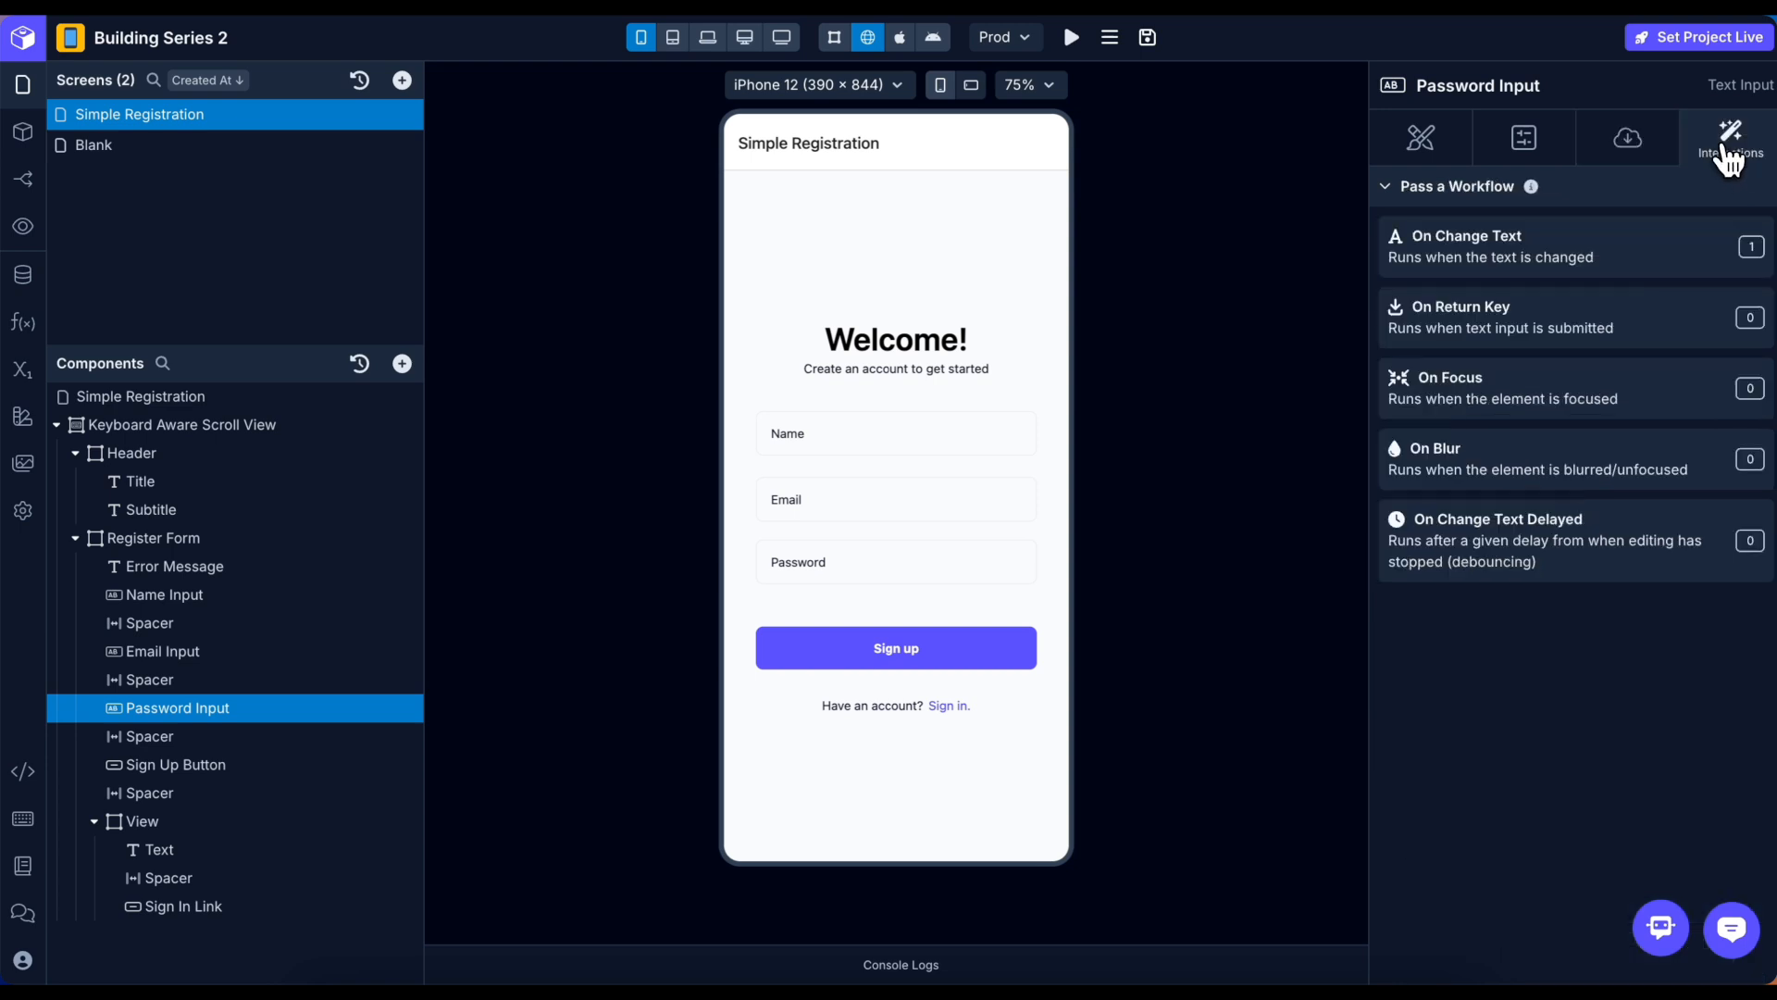
click(1560, 264)
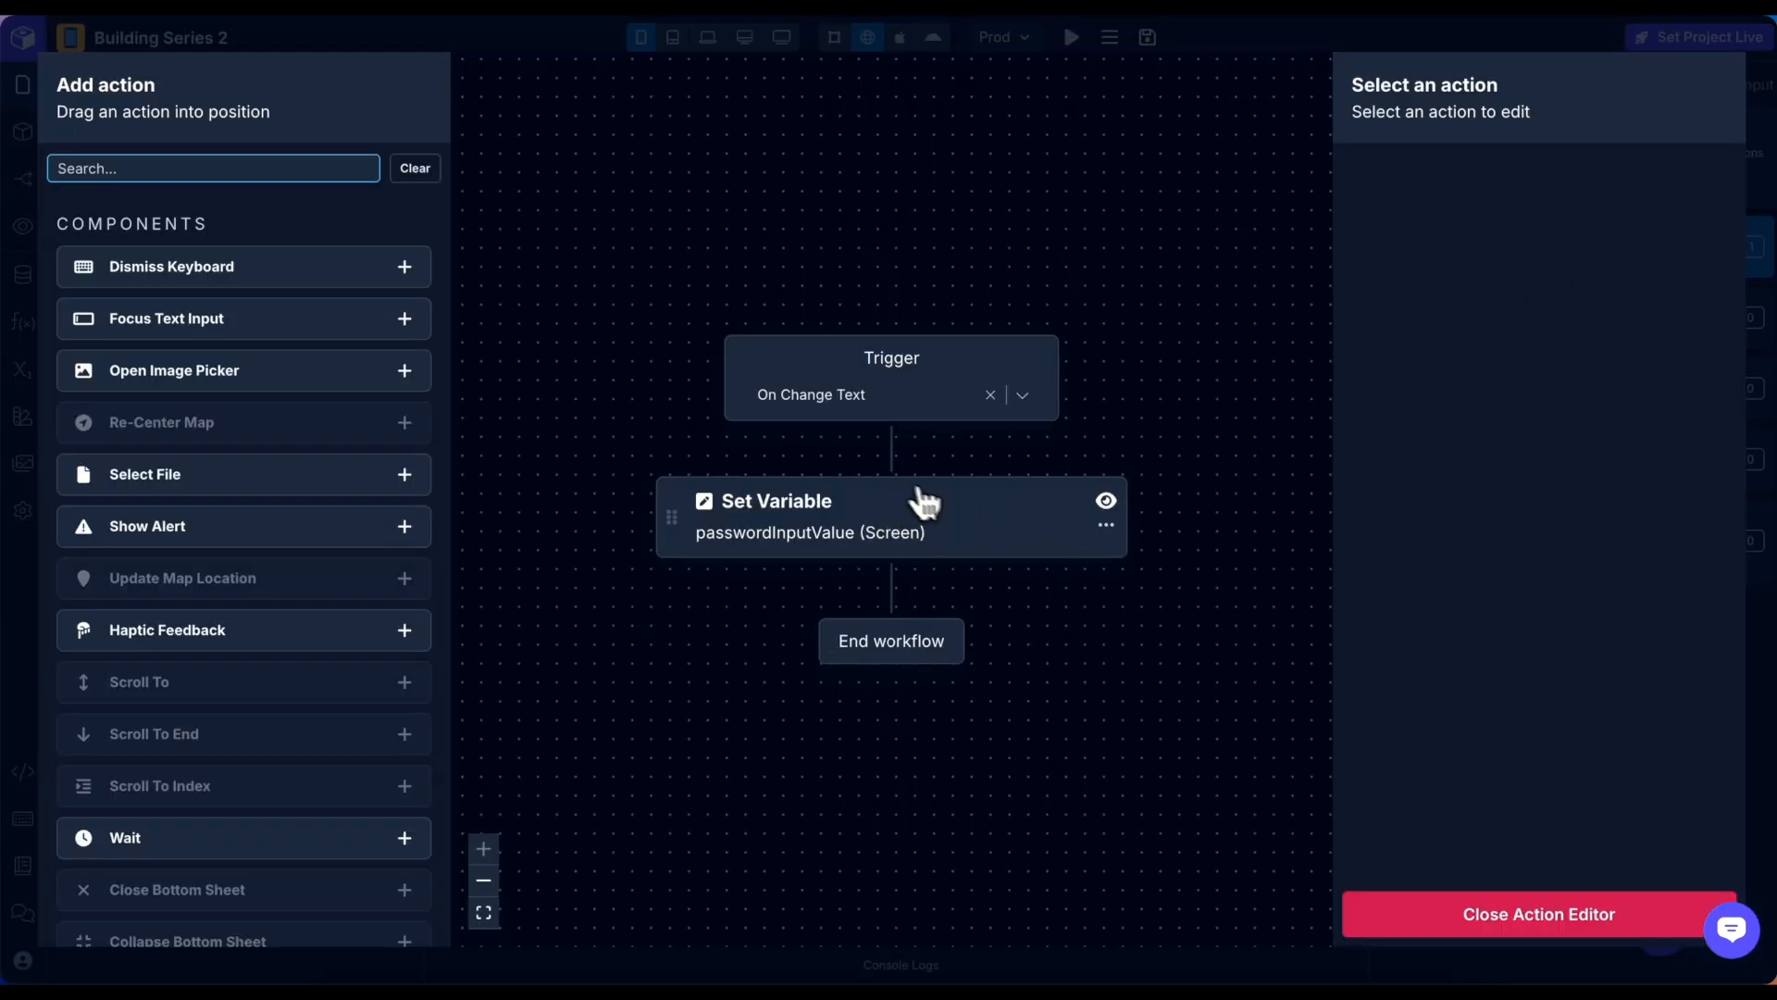
click(943, 544)
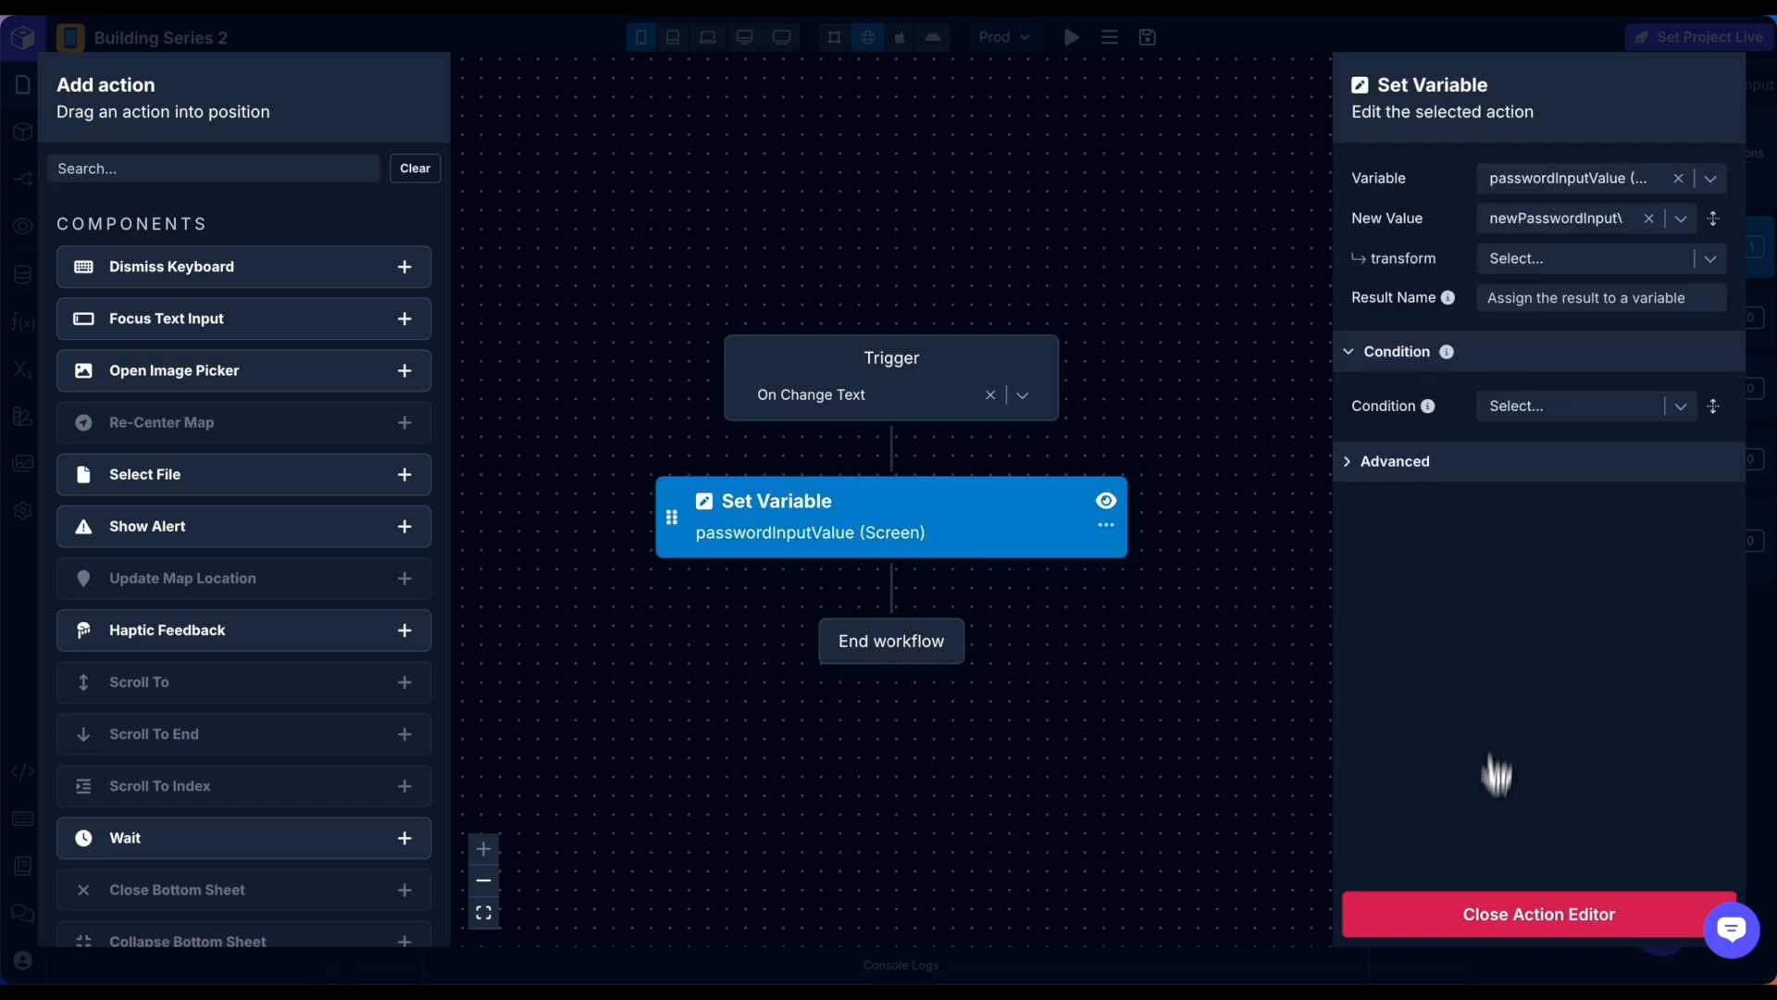
click(1488, 913)
click(149, 653)
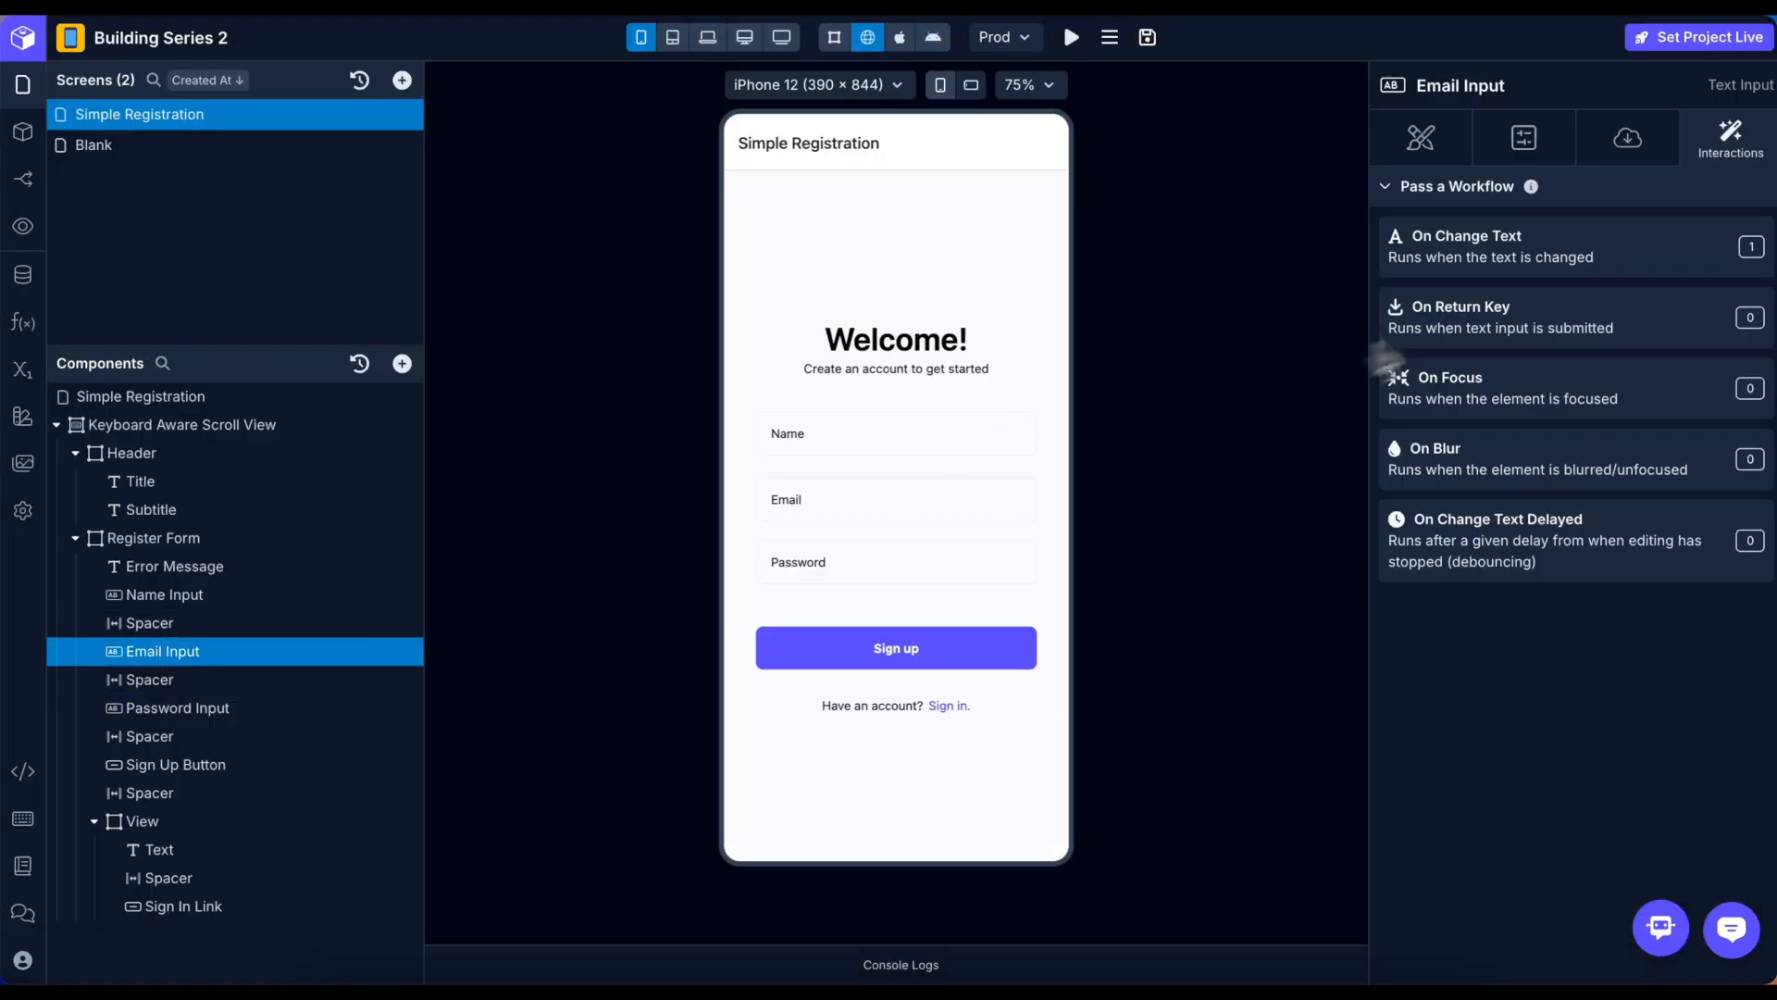
click(1528, 245)
click(787, 558)
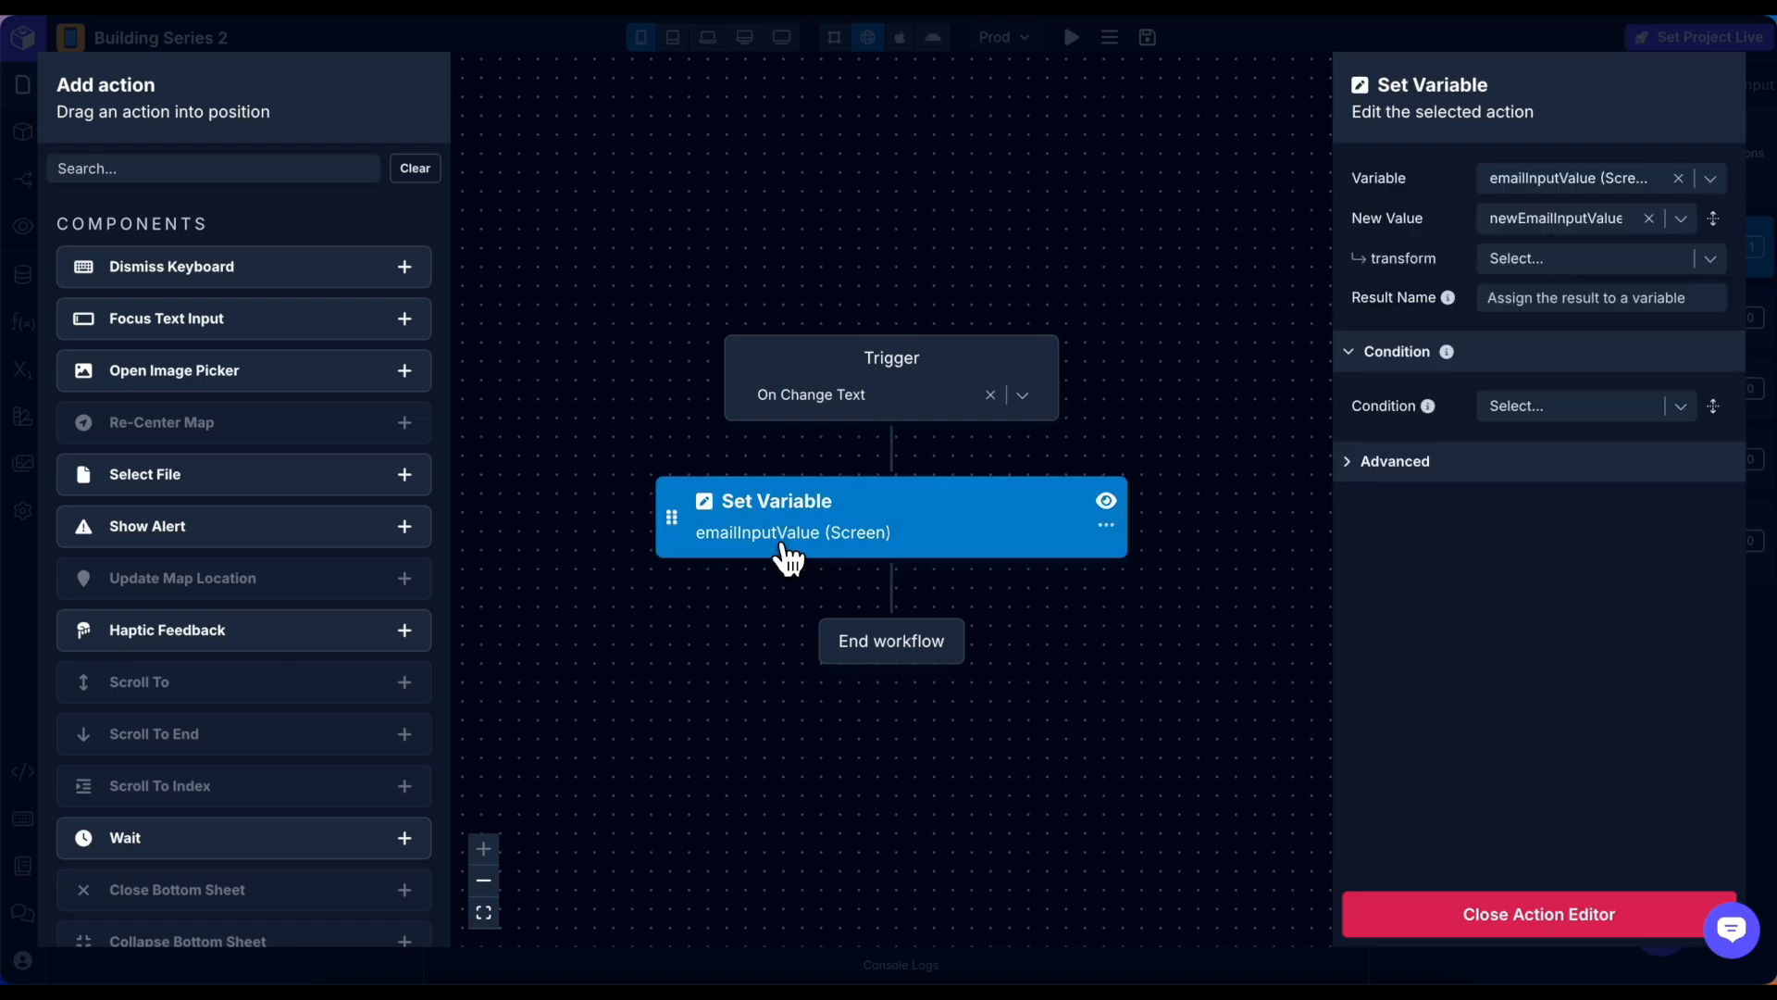
click(1515, 913)
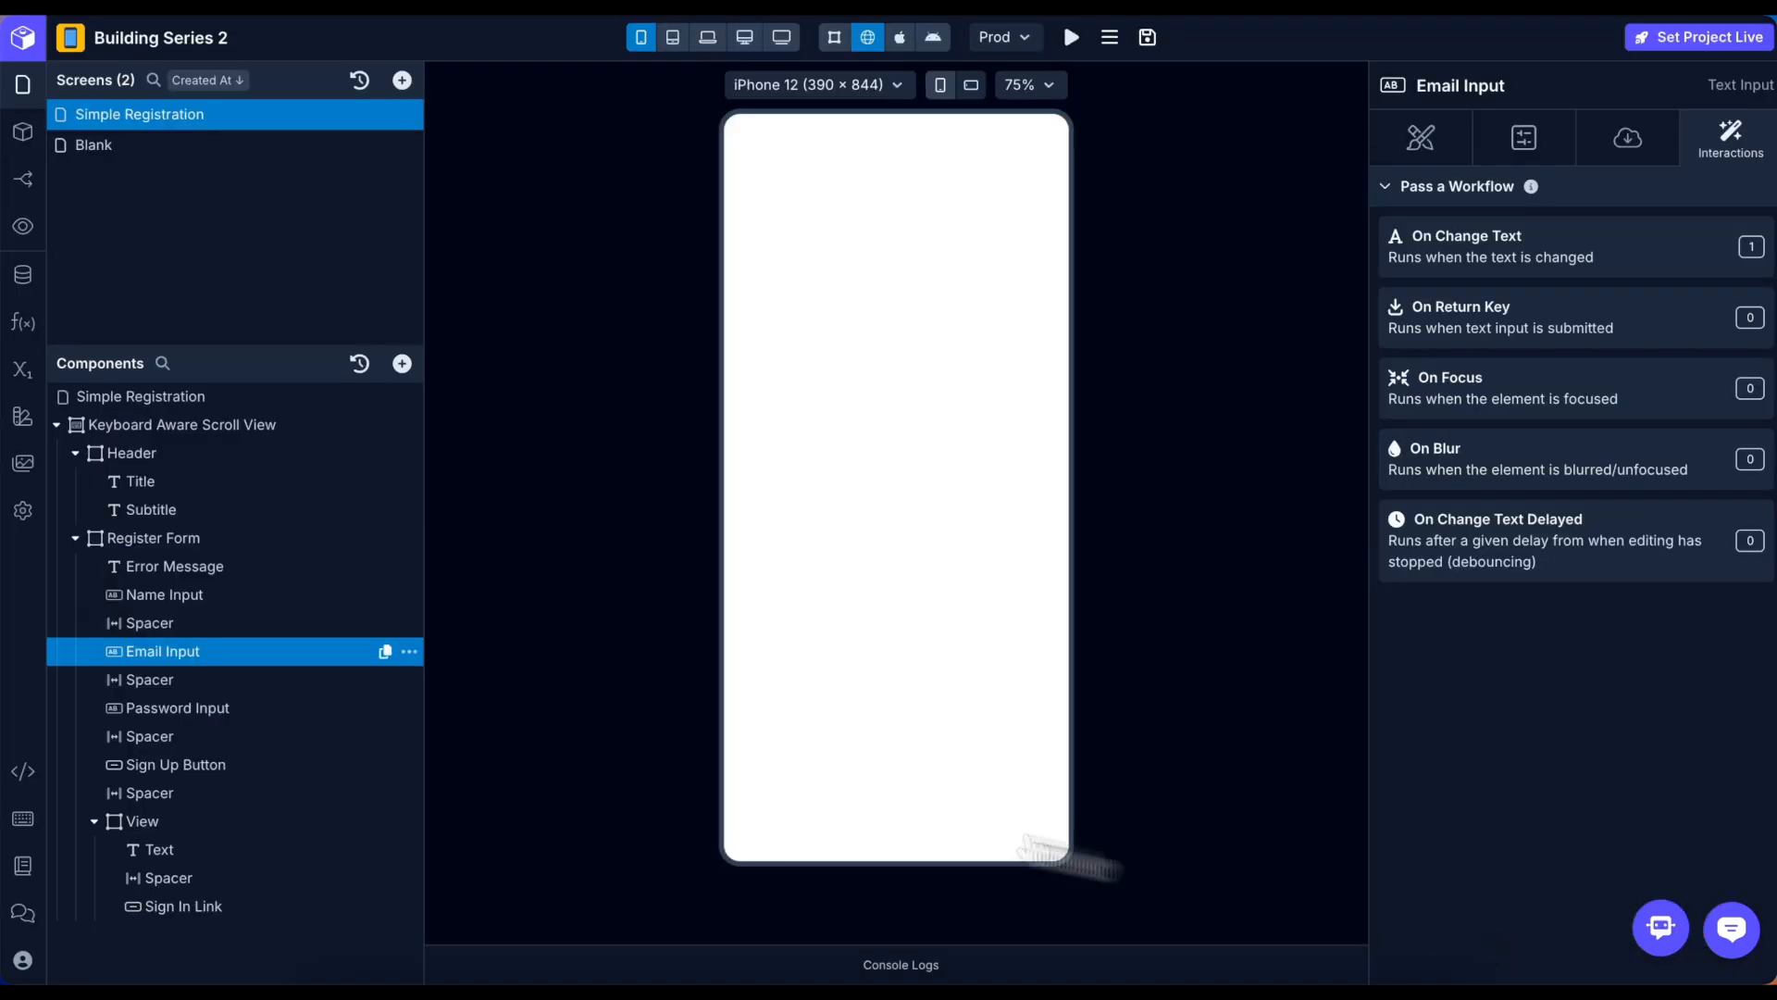
Check the Name input's On Change Text Set Variable, then open the Sign Up Button's On Press workflow.
click(132, 595)
click(1523, 259)
click(863, 535)
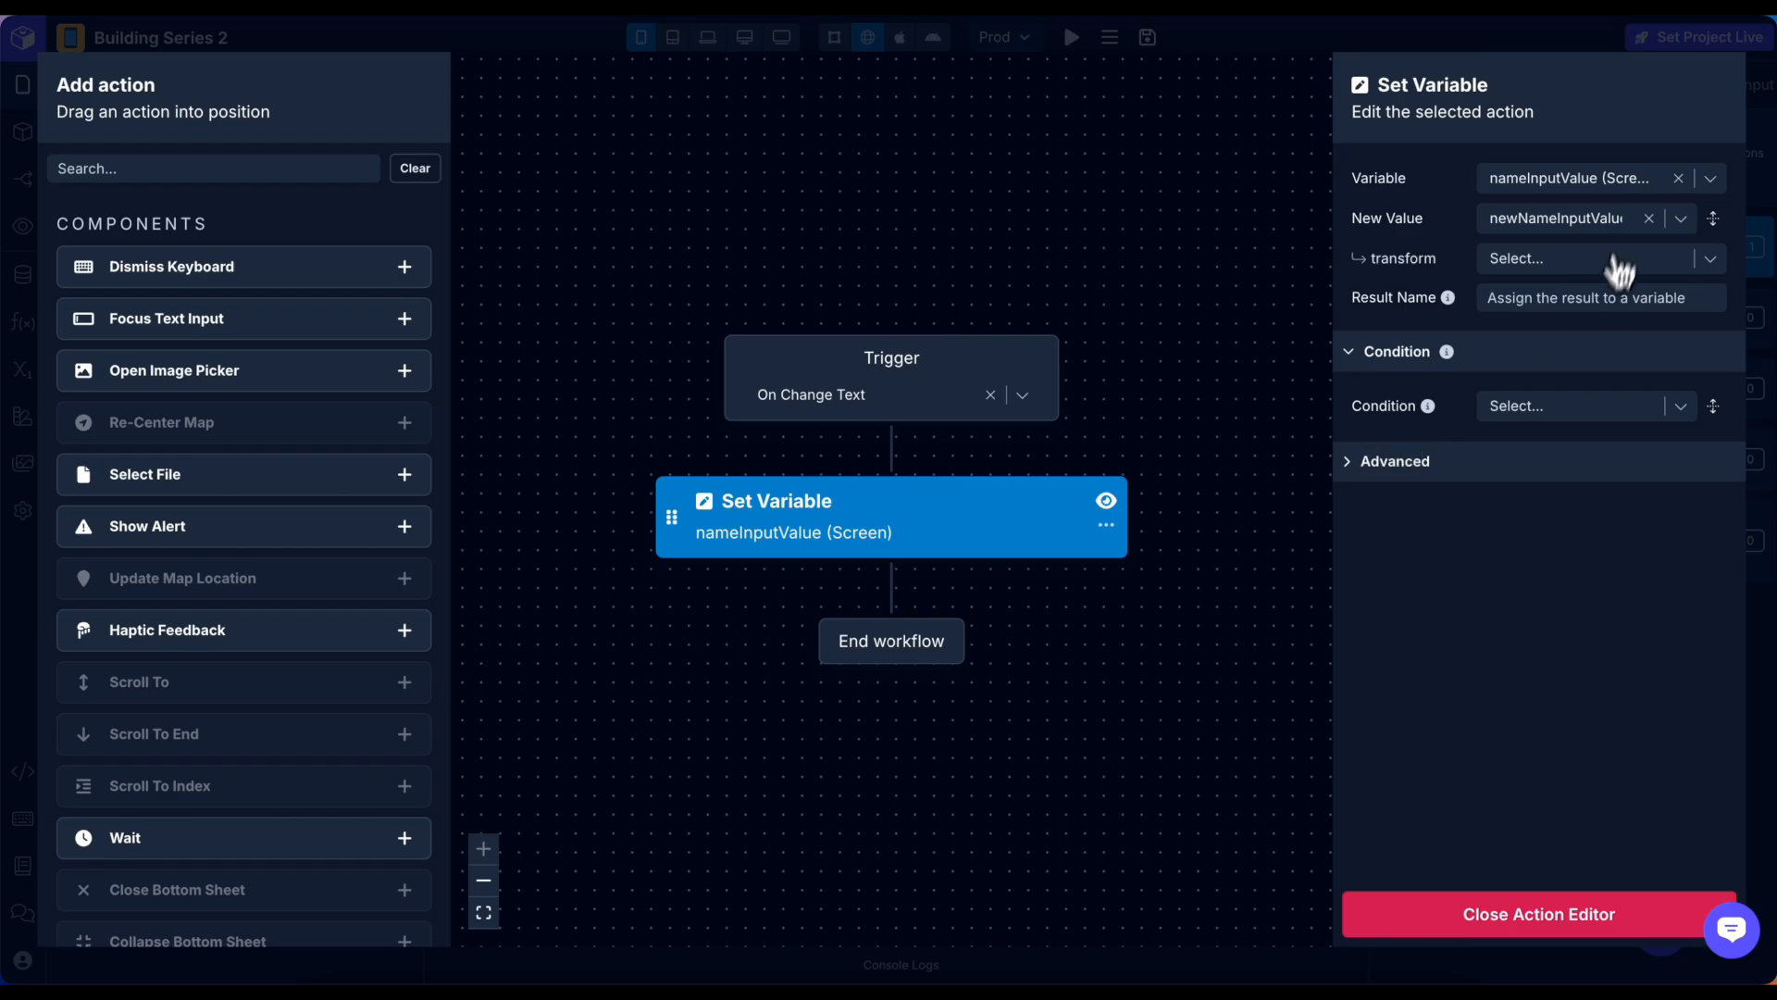
click(1491, 907)
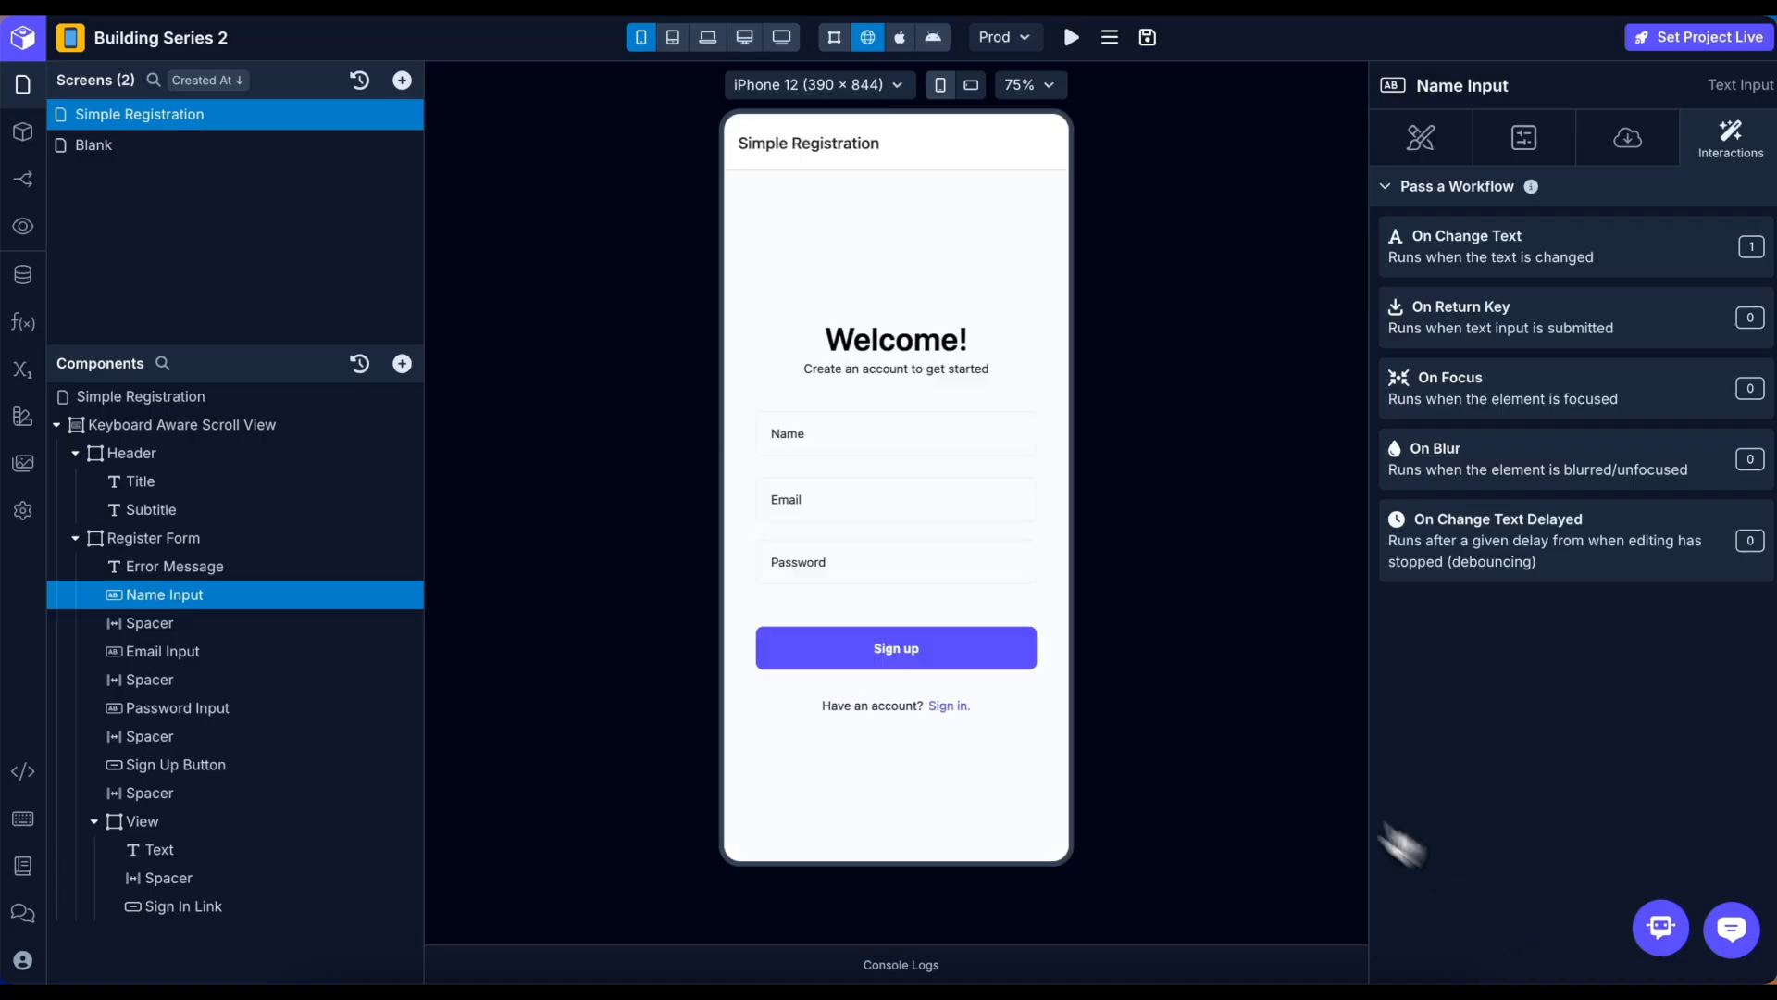
click(827, 651)
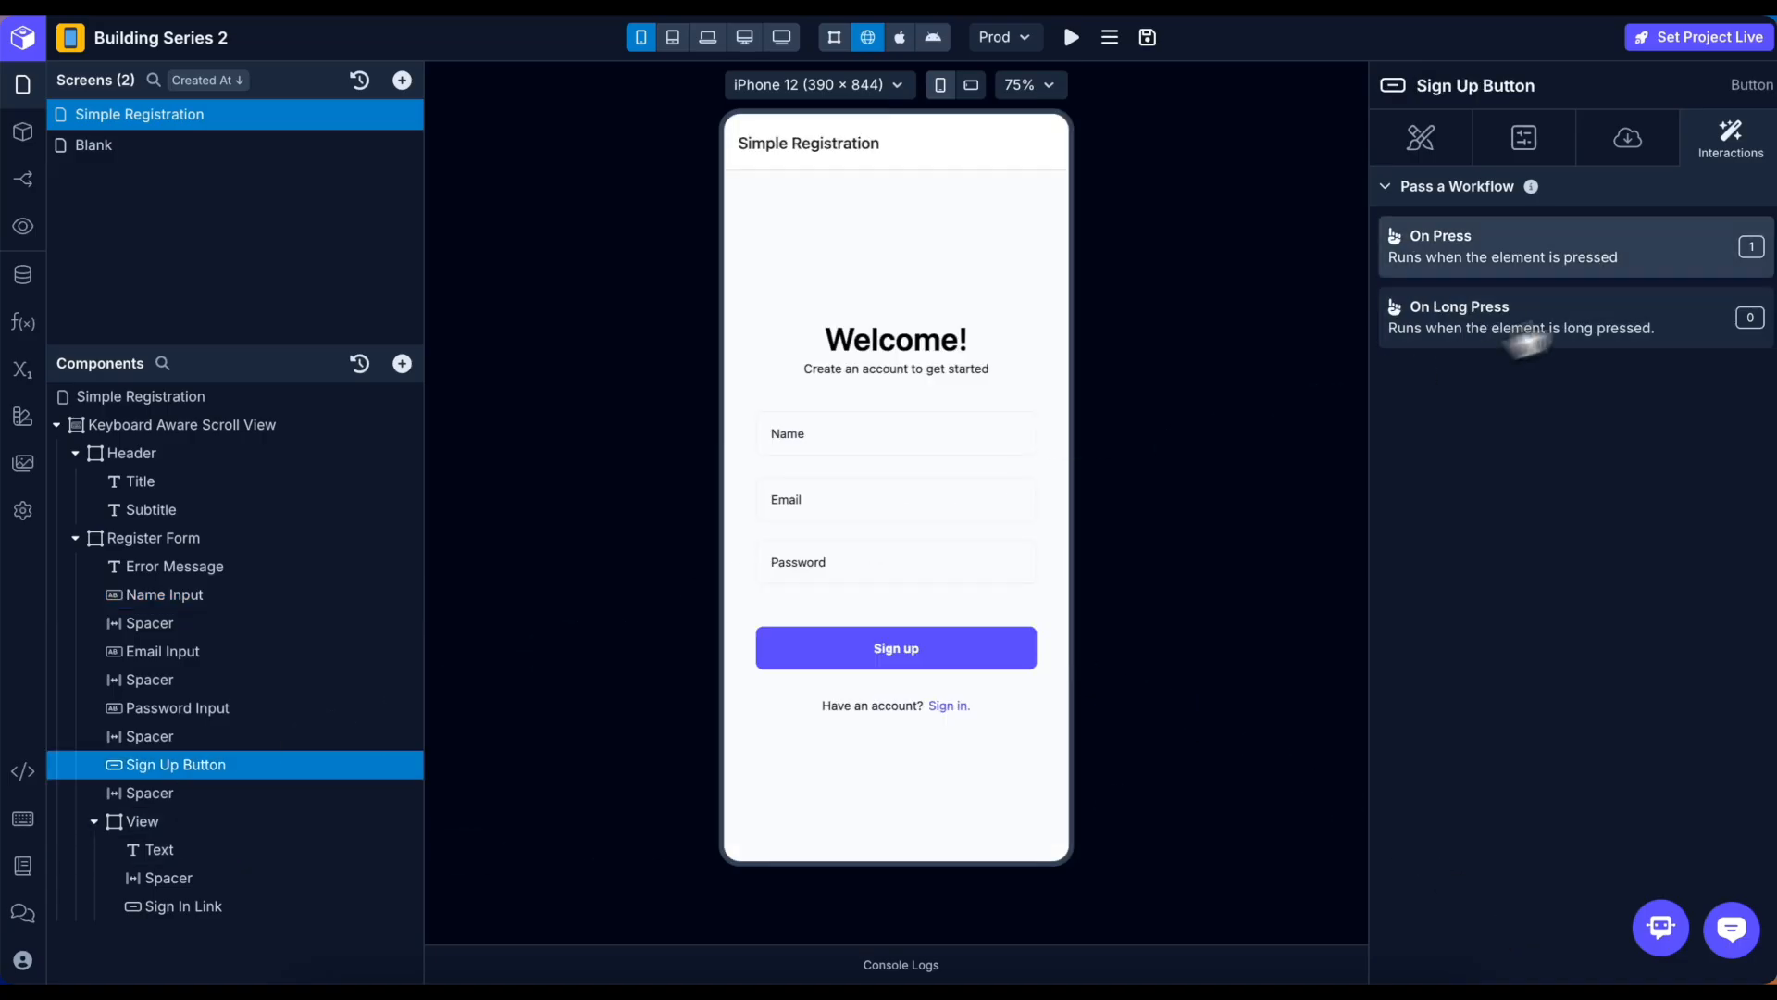
click(1657, 263)
Fill the Signup request's name, email and password with nameInputValue, emailInputValue and passwordInputValue.
click(929, 550)
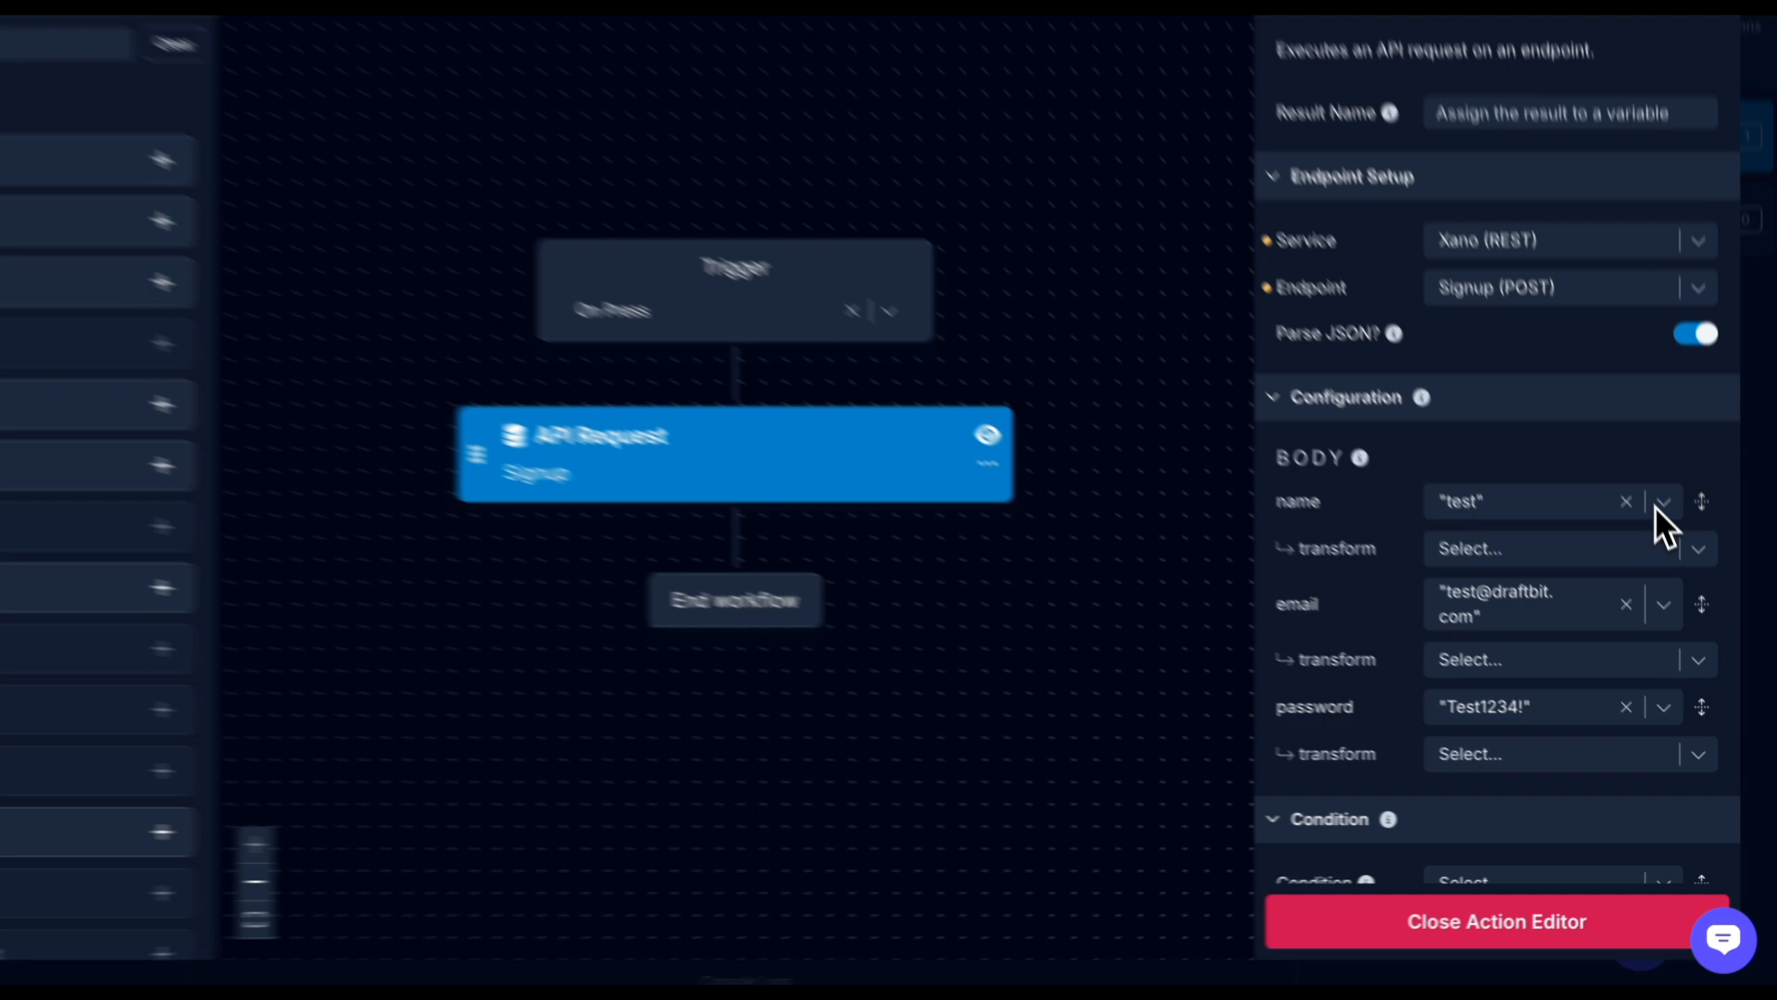
click(1679, 556)
text(nam)
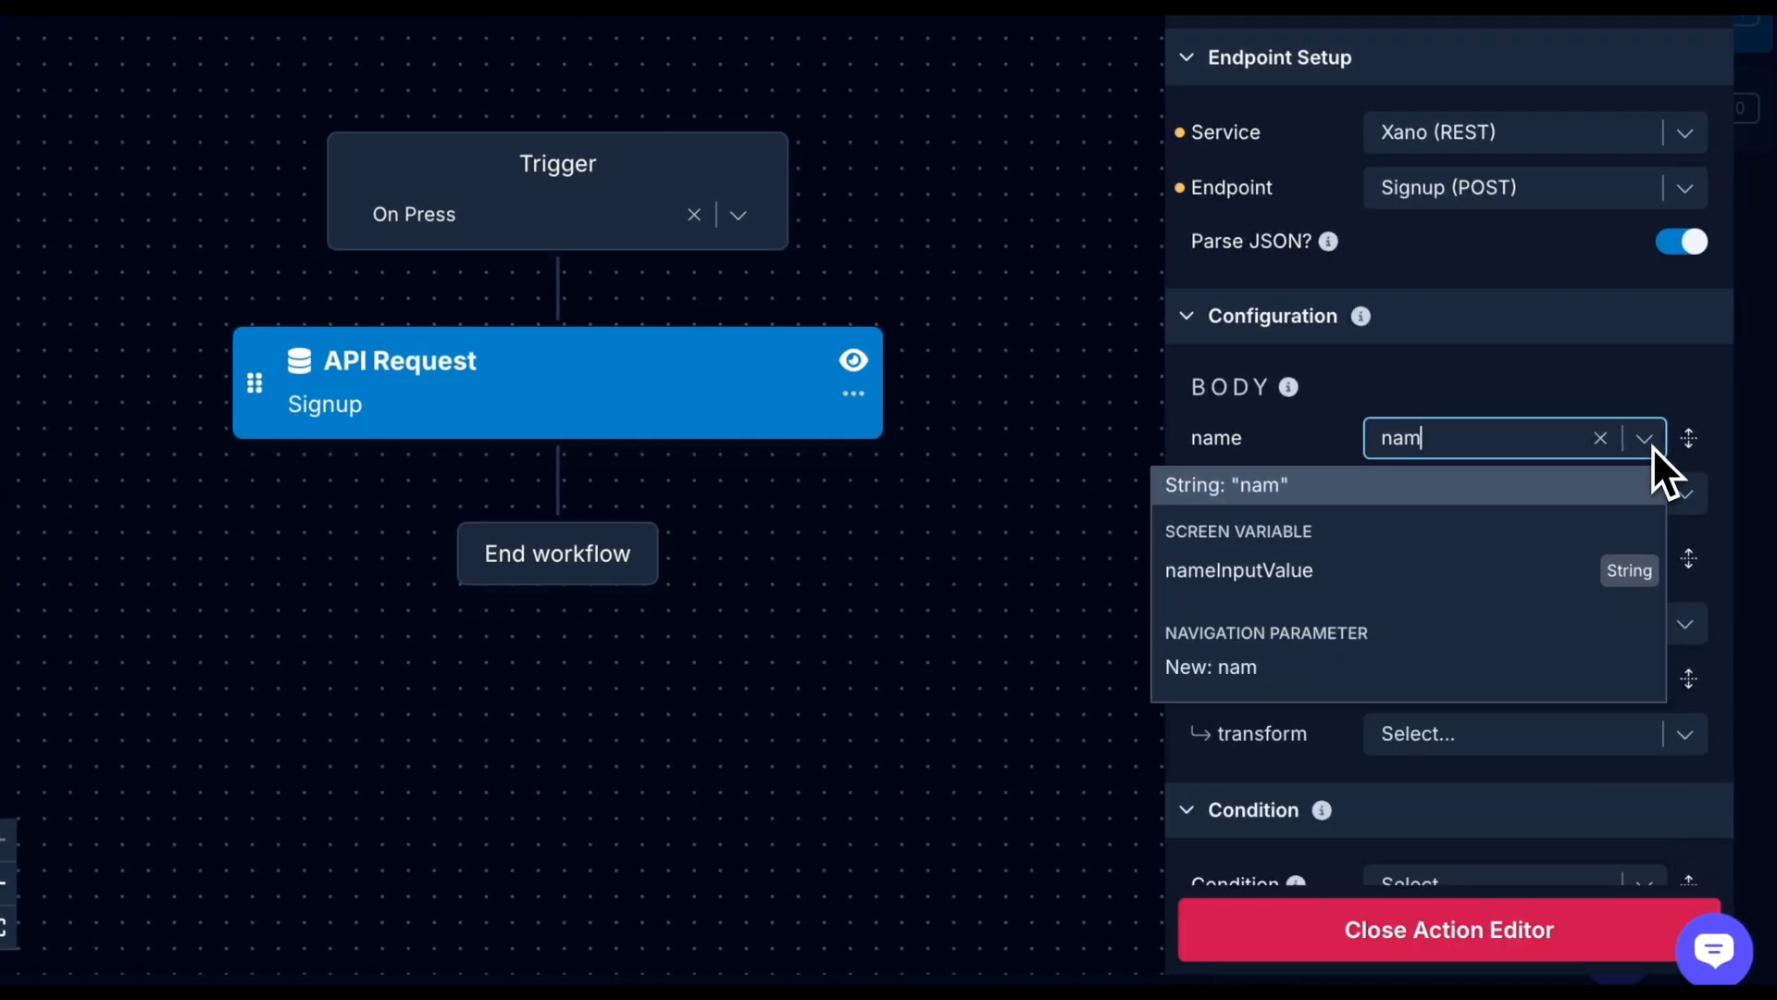
click(1552, 568)
click(1659, 566)
text(em)
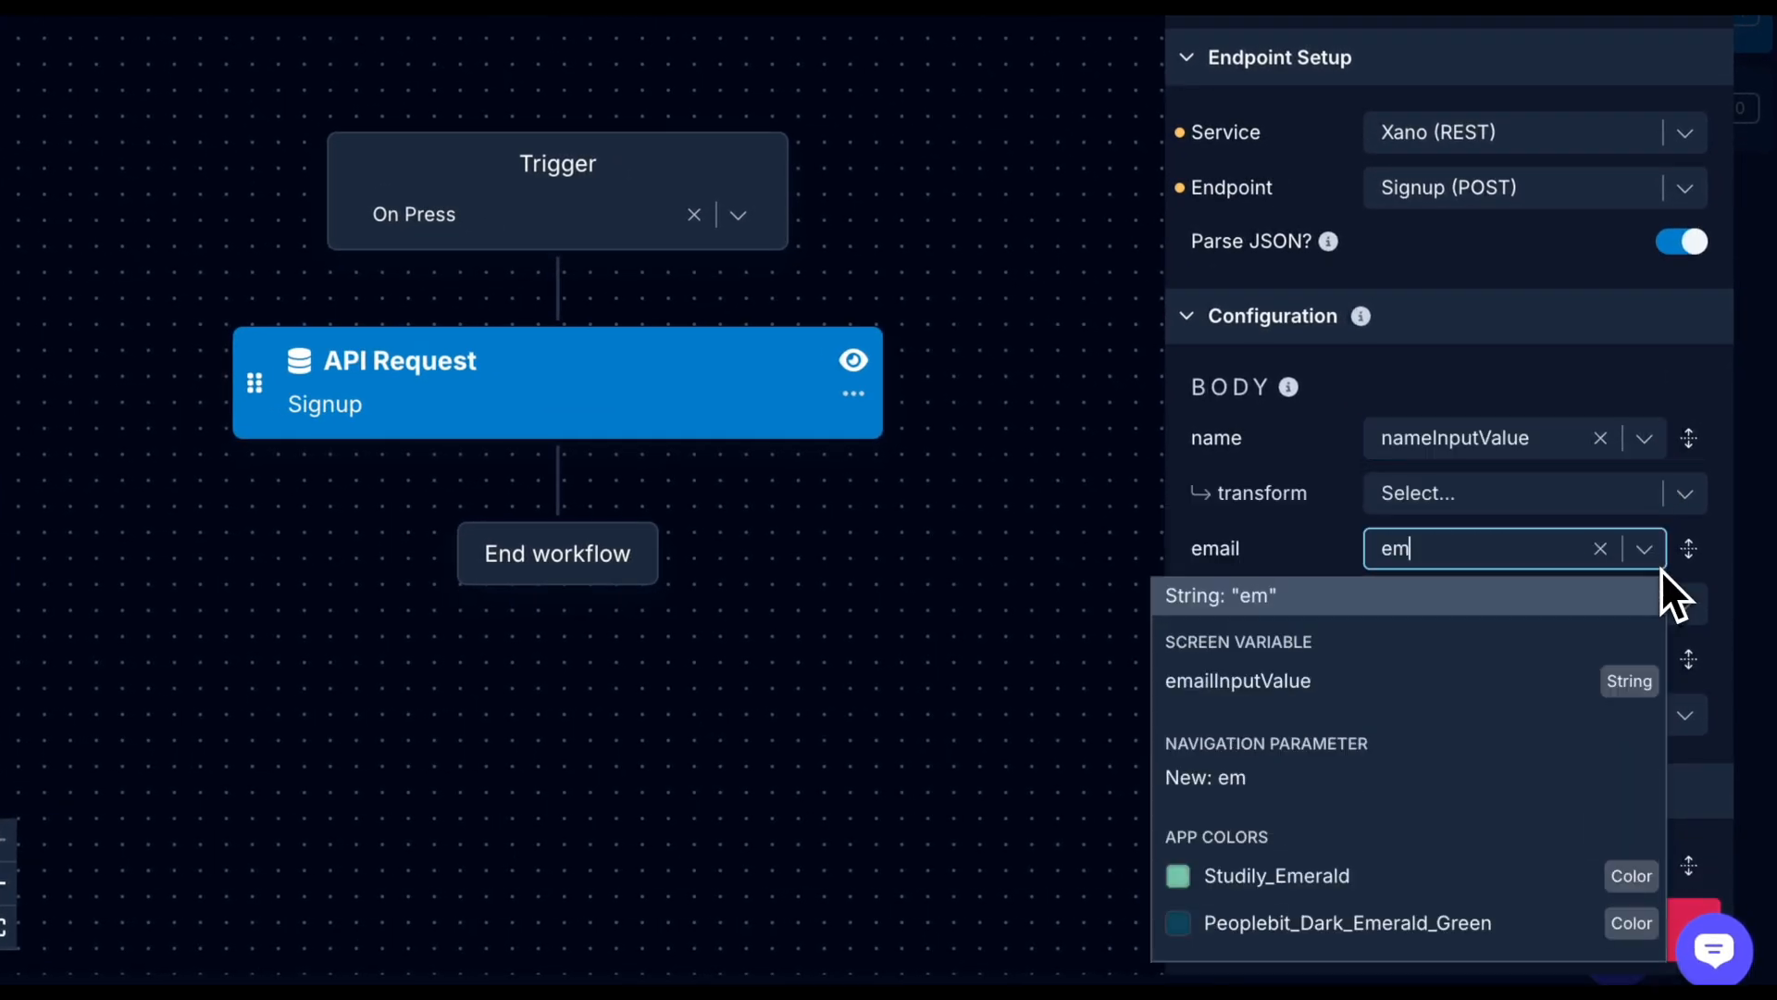
click(1462, 680)
click(1644, 659)
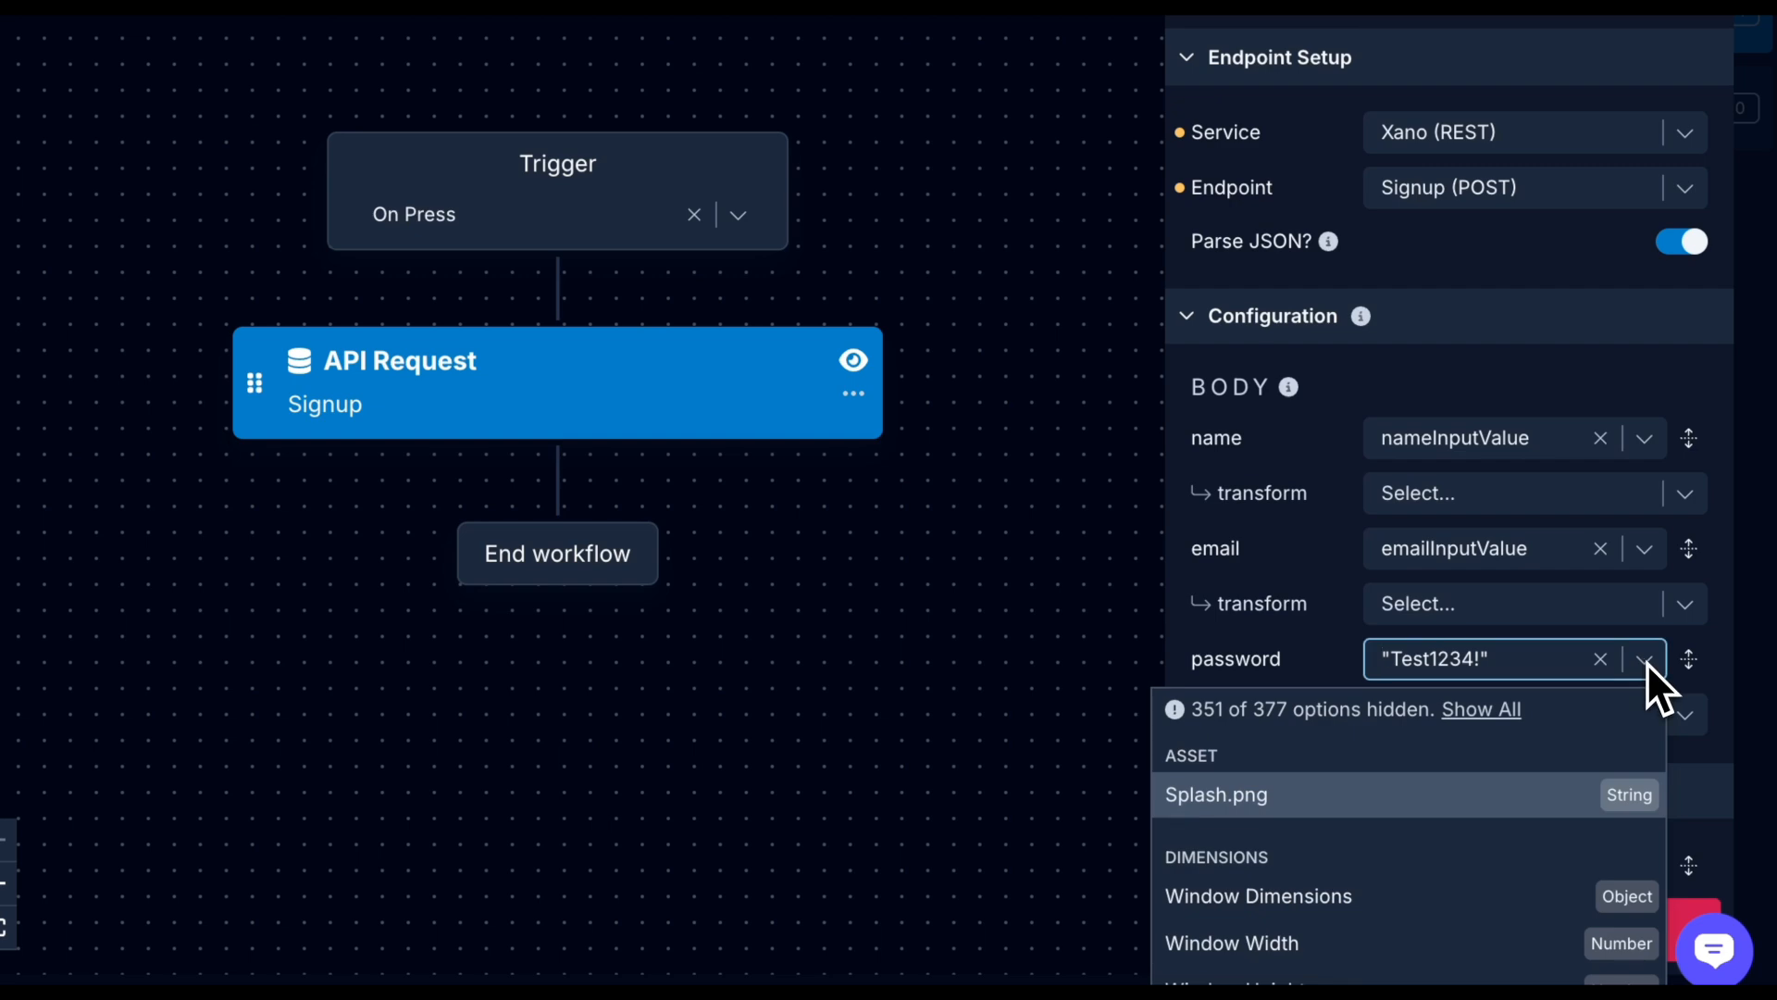
text(pass)
click(1466, 789)
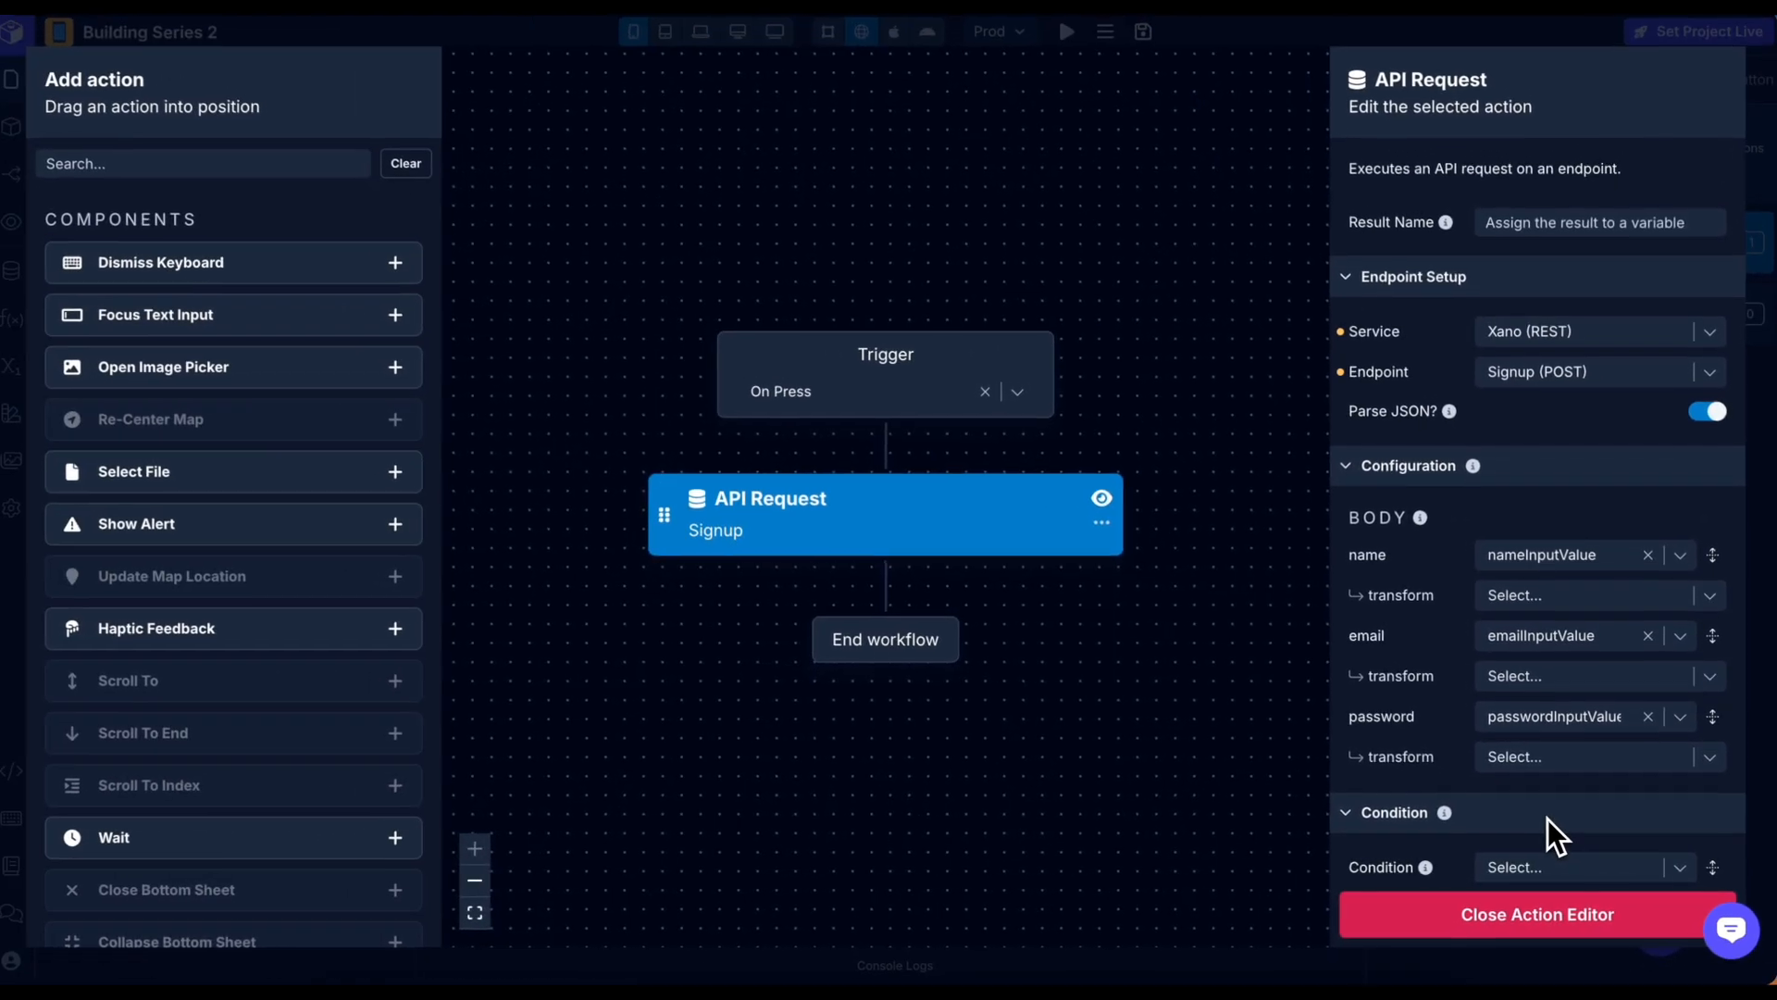
Name the API request's result signupResponse.
click(1600, 227)
click(1312, 415)
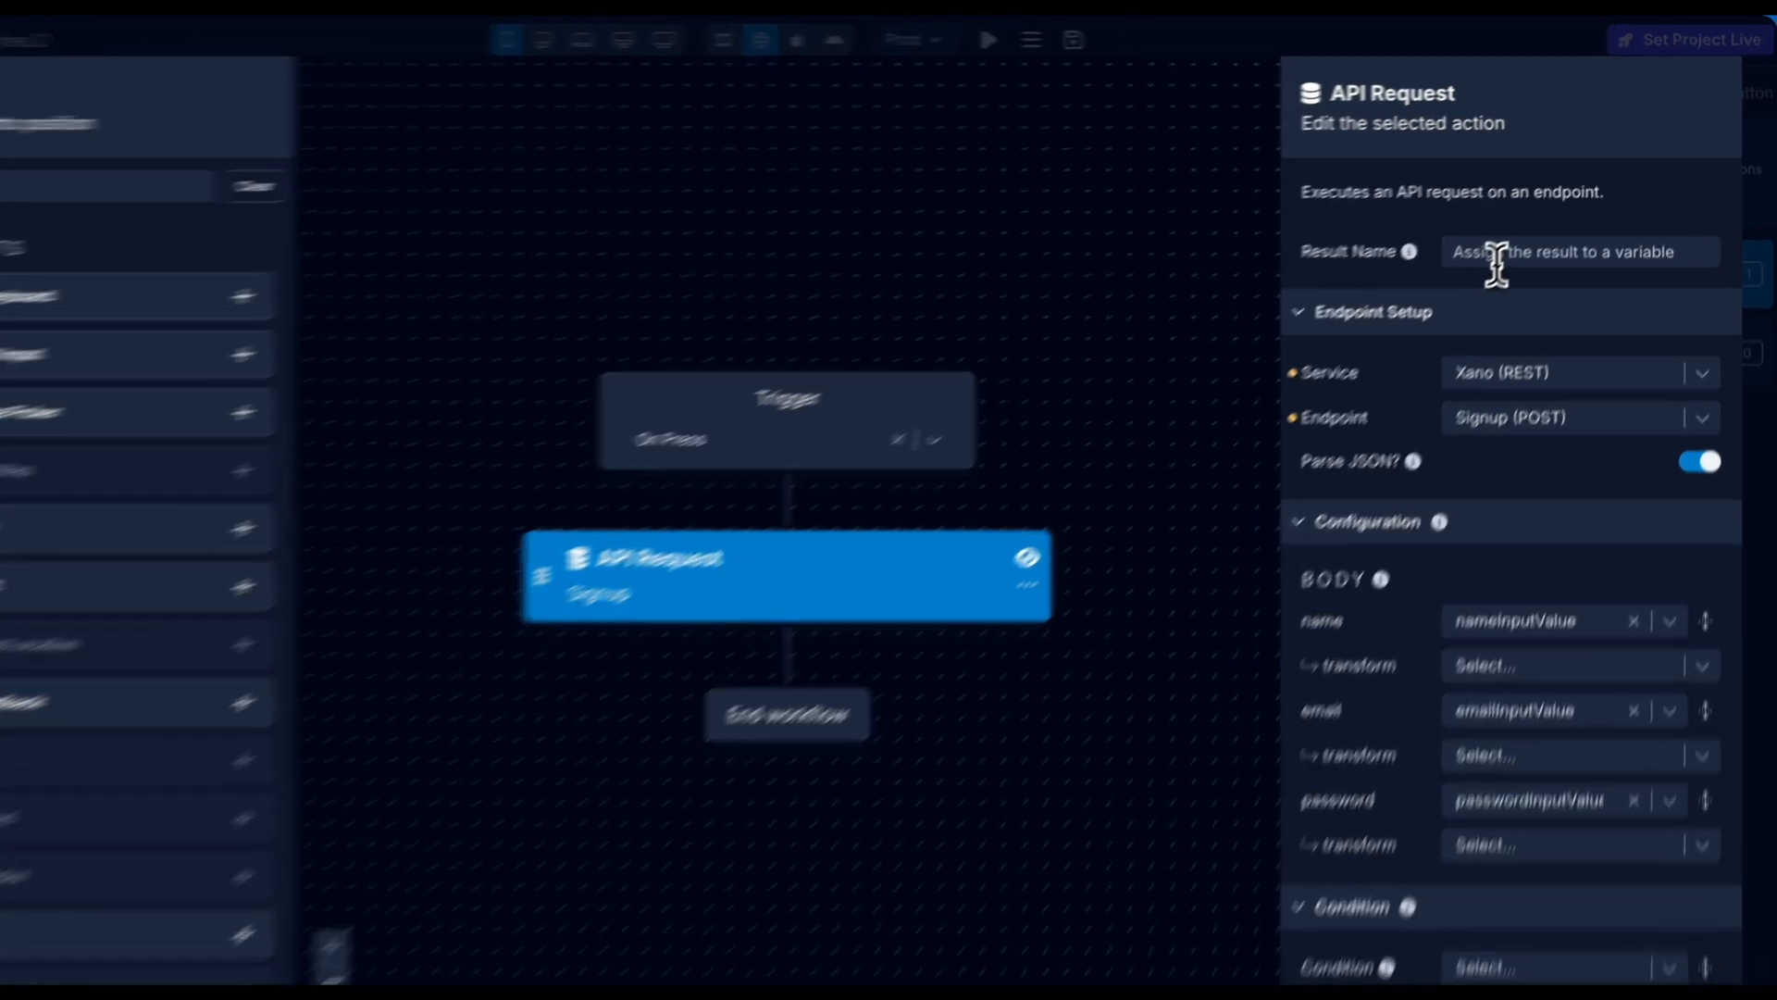
click(1526, 231)
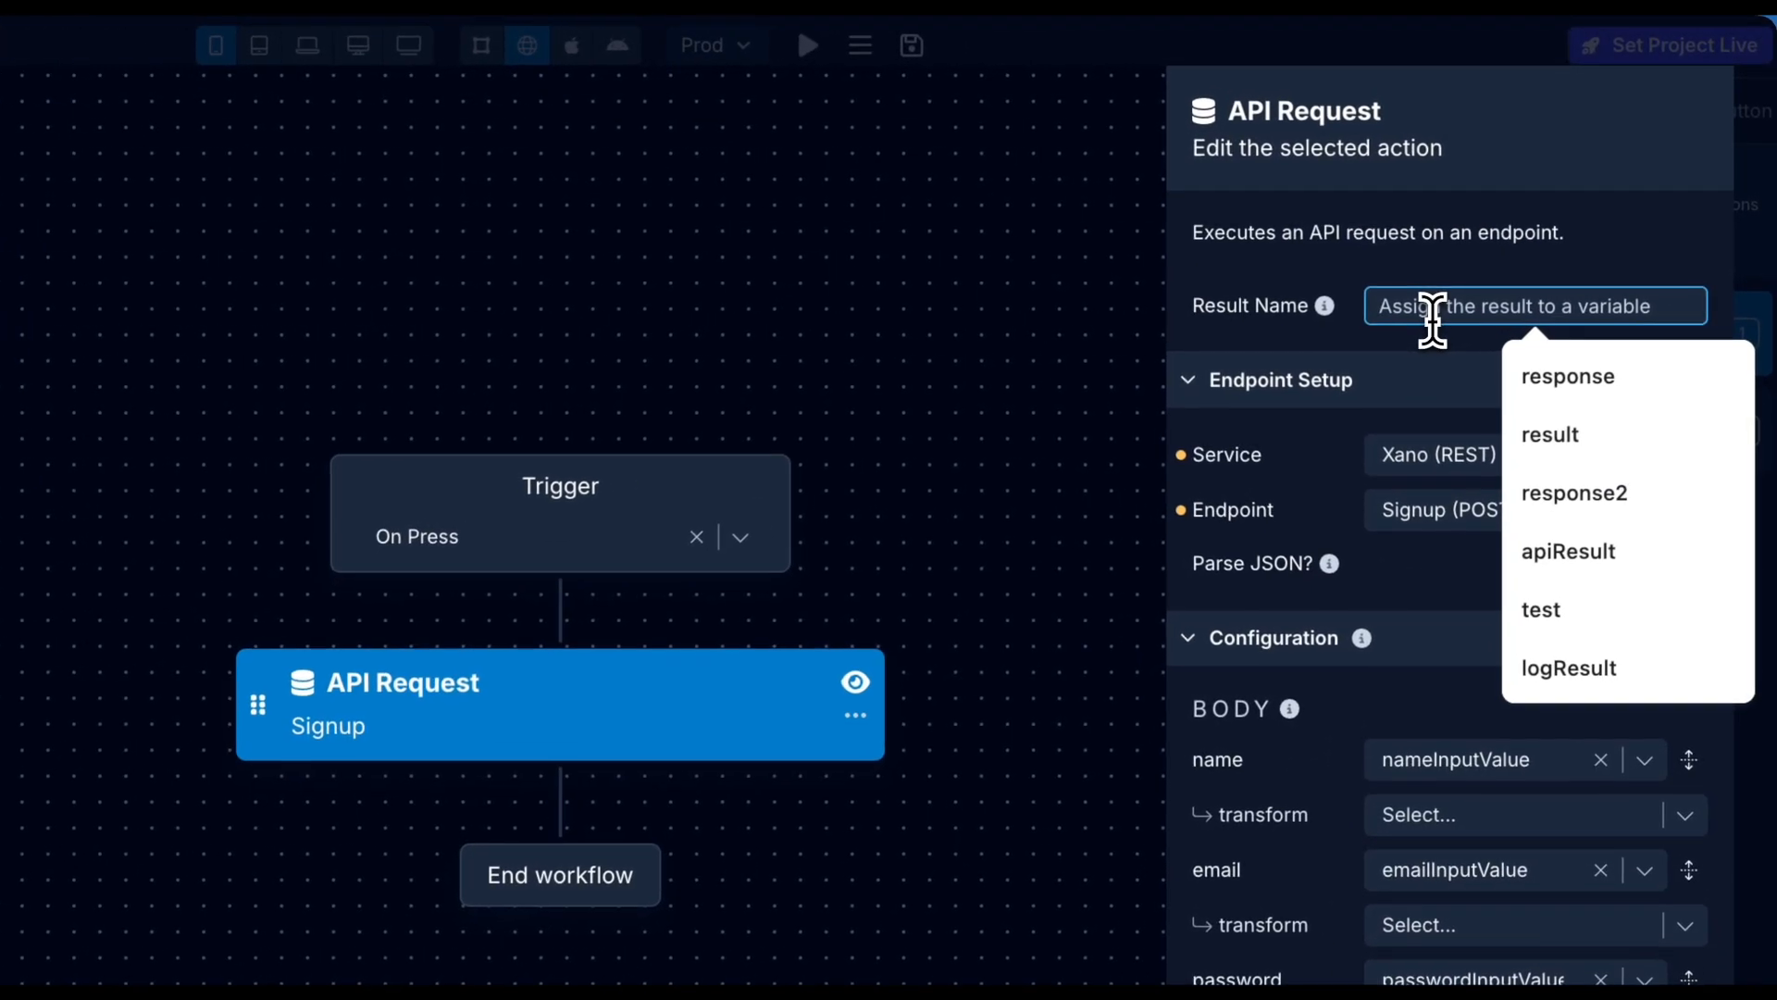
text(signupR)
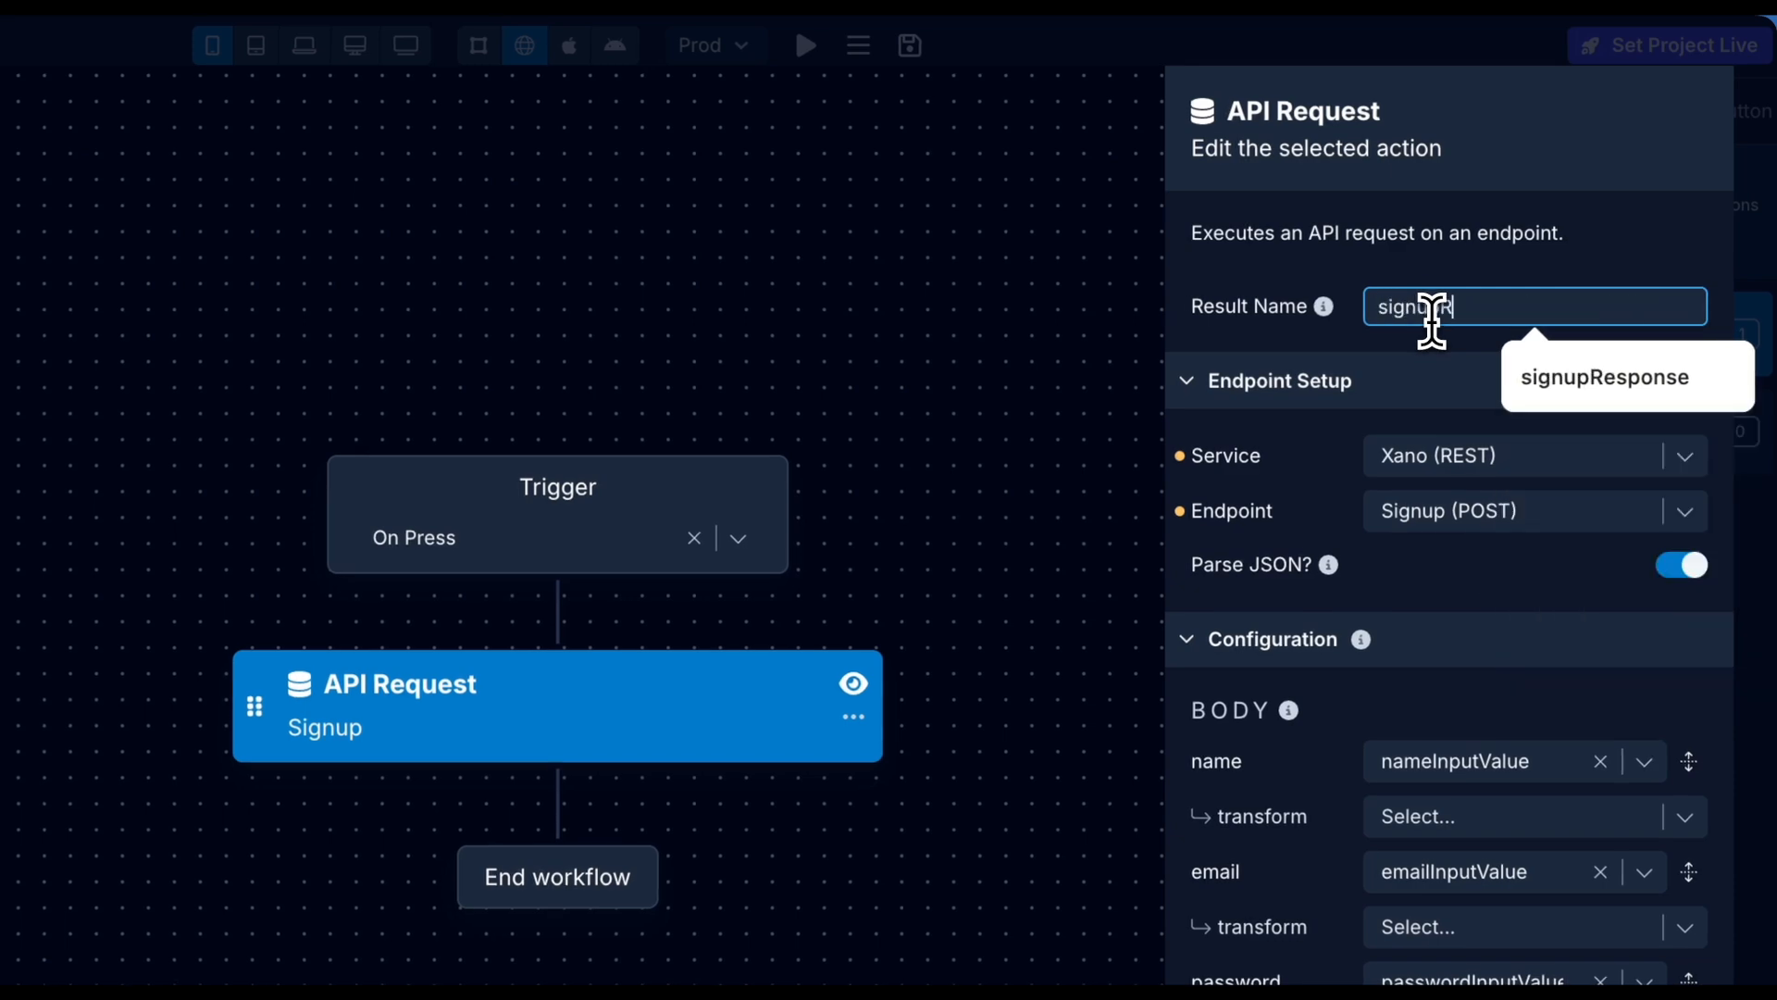
text(esponse)
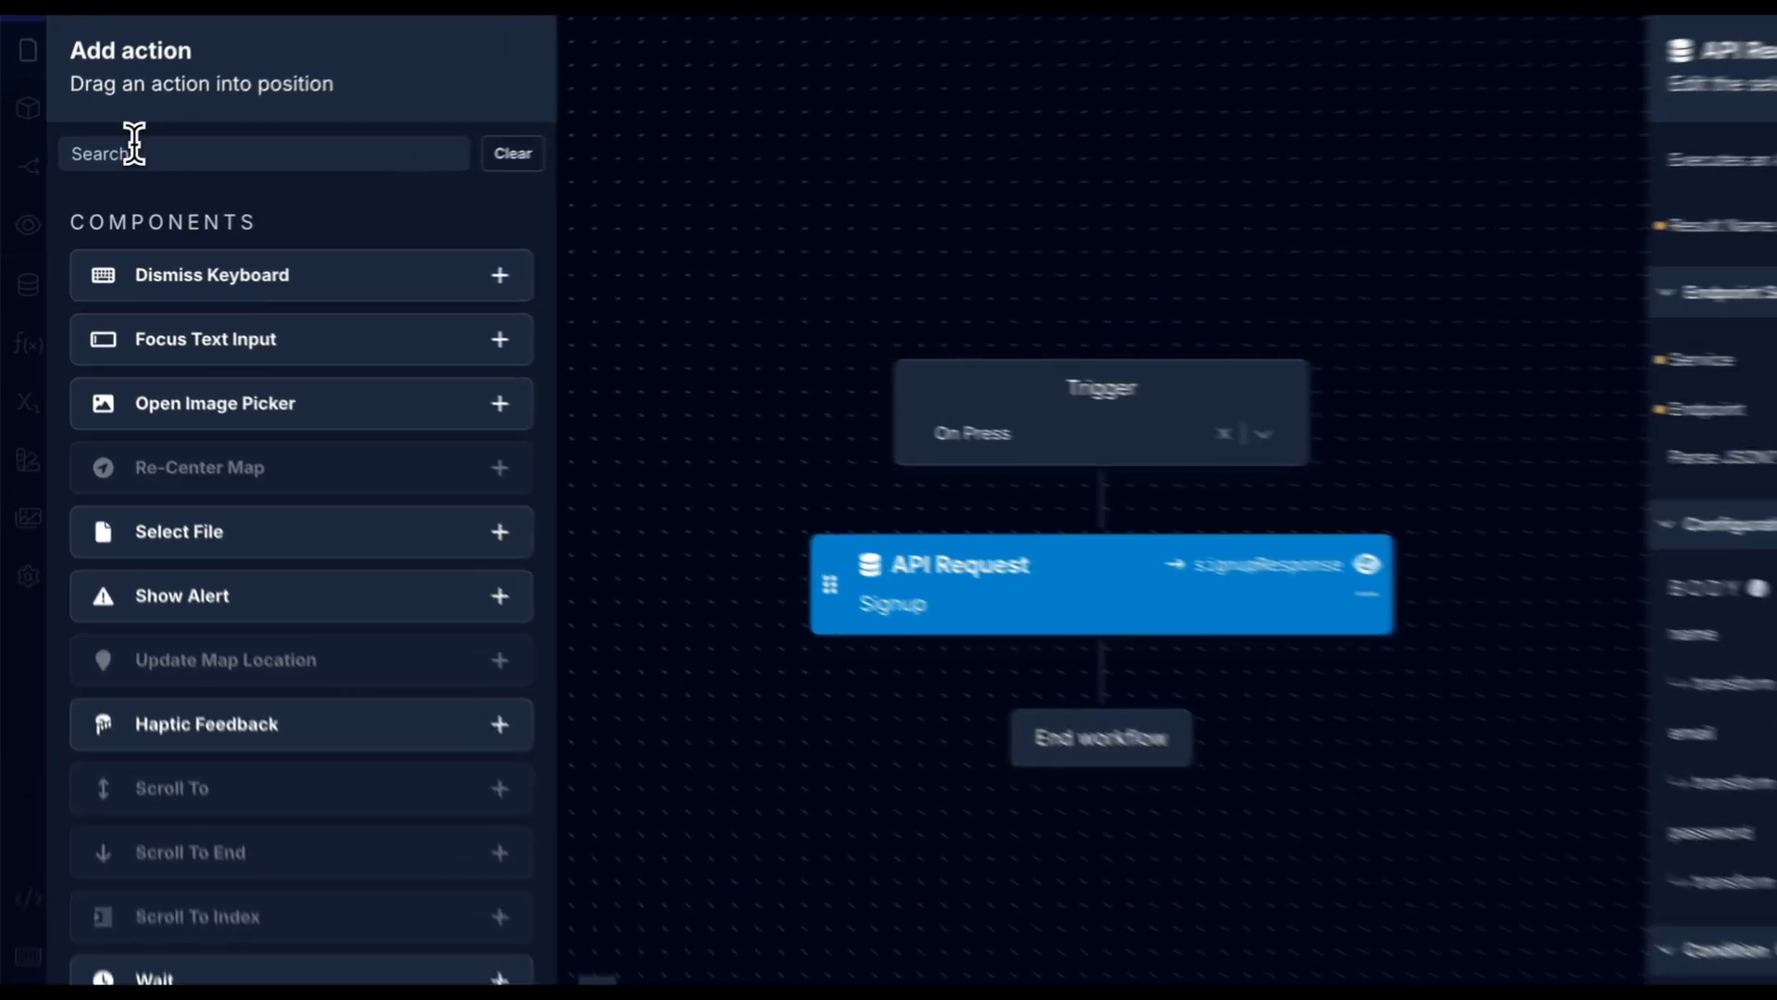
Insert an Extract Key action with input signupResponse, path .authToken and result name authToken.
click(100, 170)
text(ext)
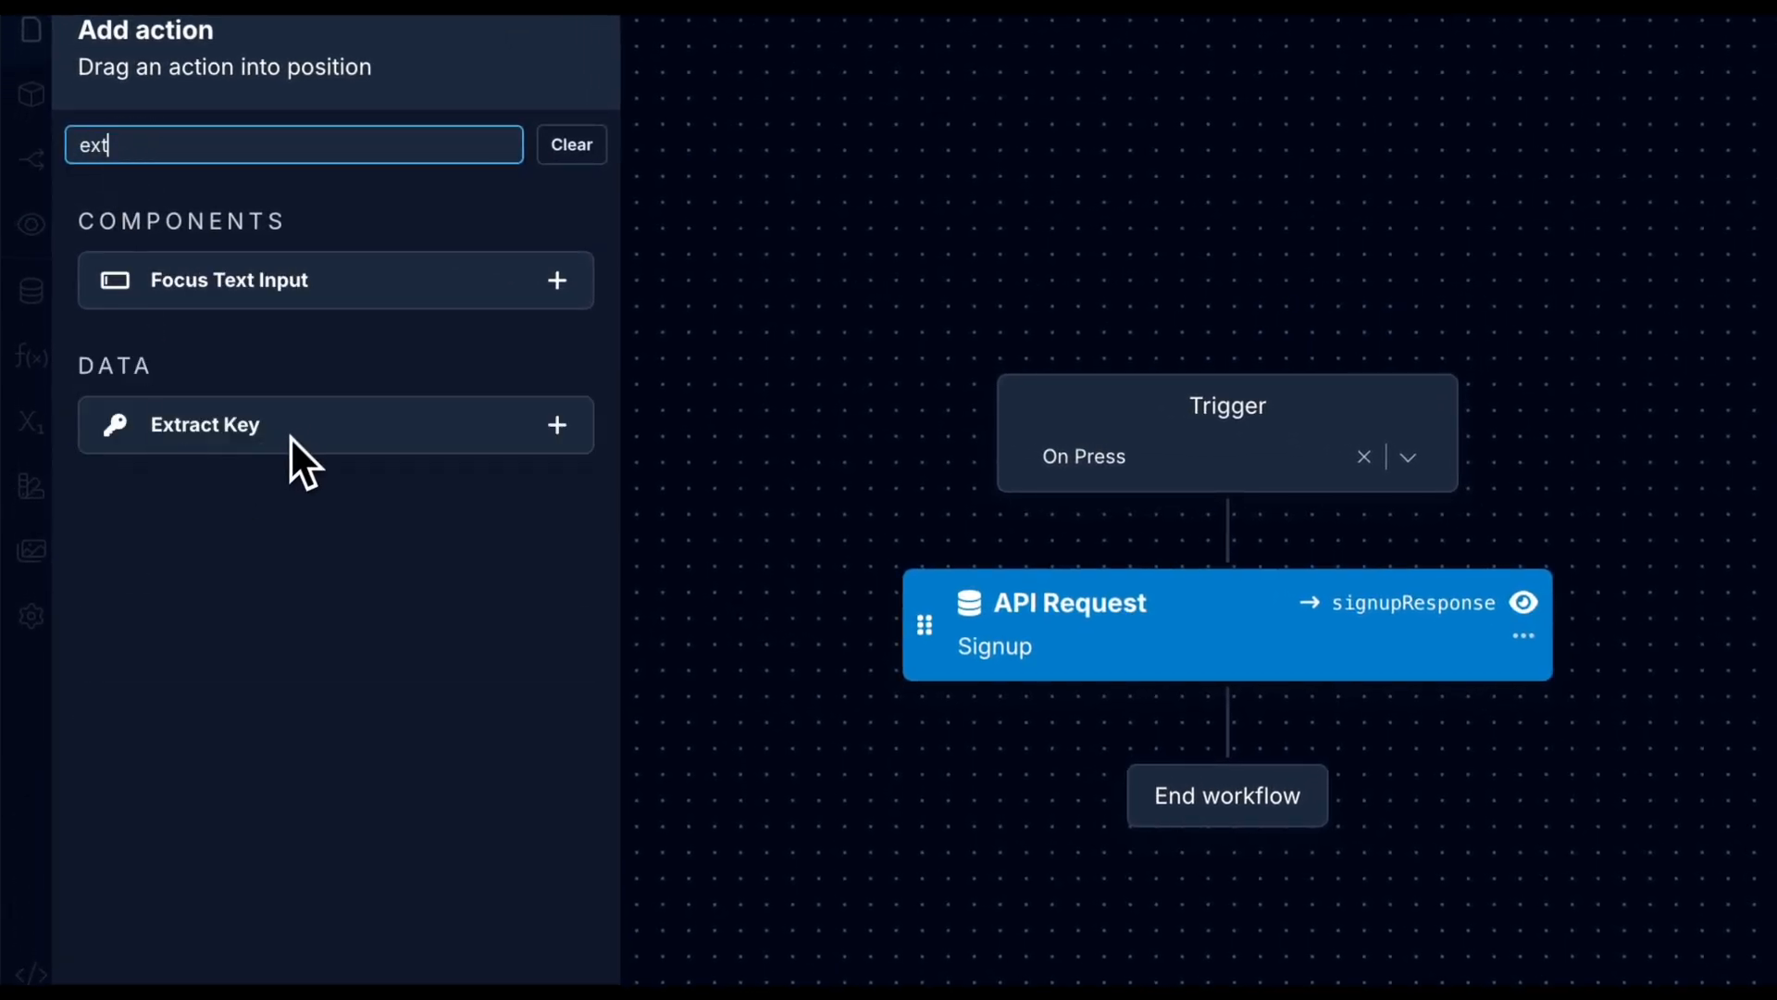
drag(295, 437, 1224, 749)
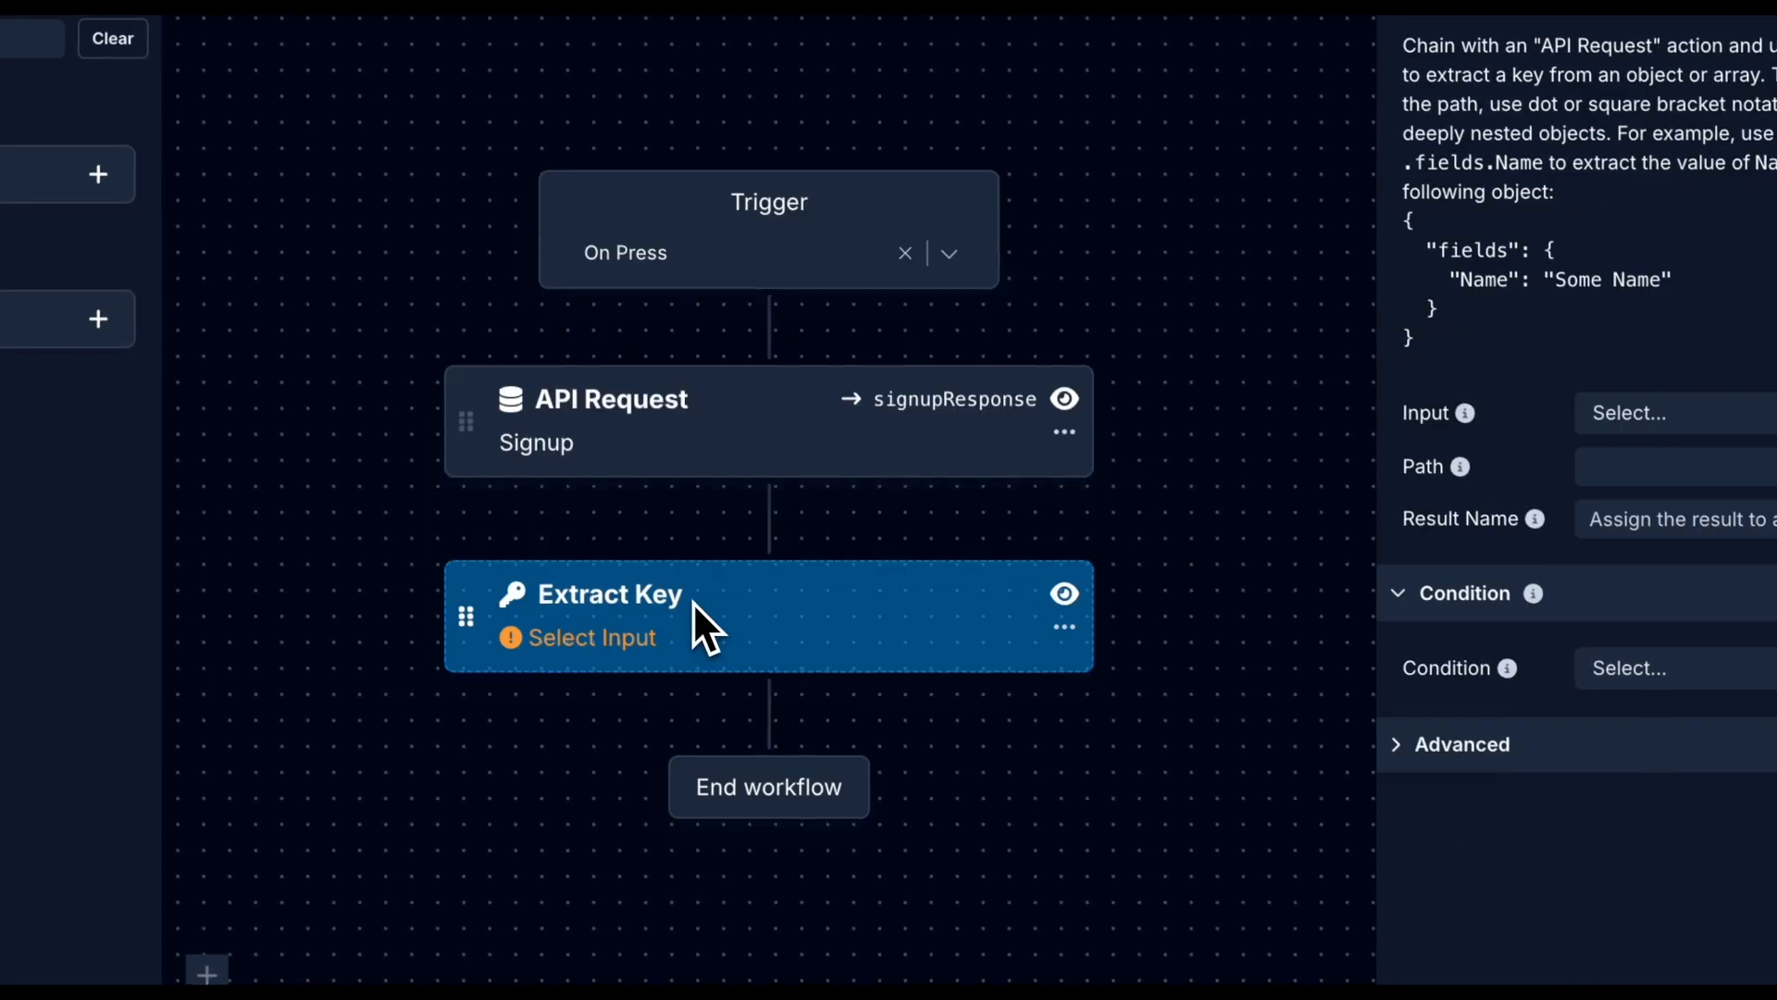
click(1703, 416)
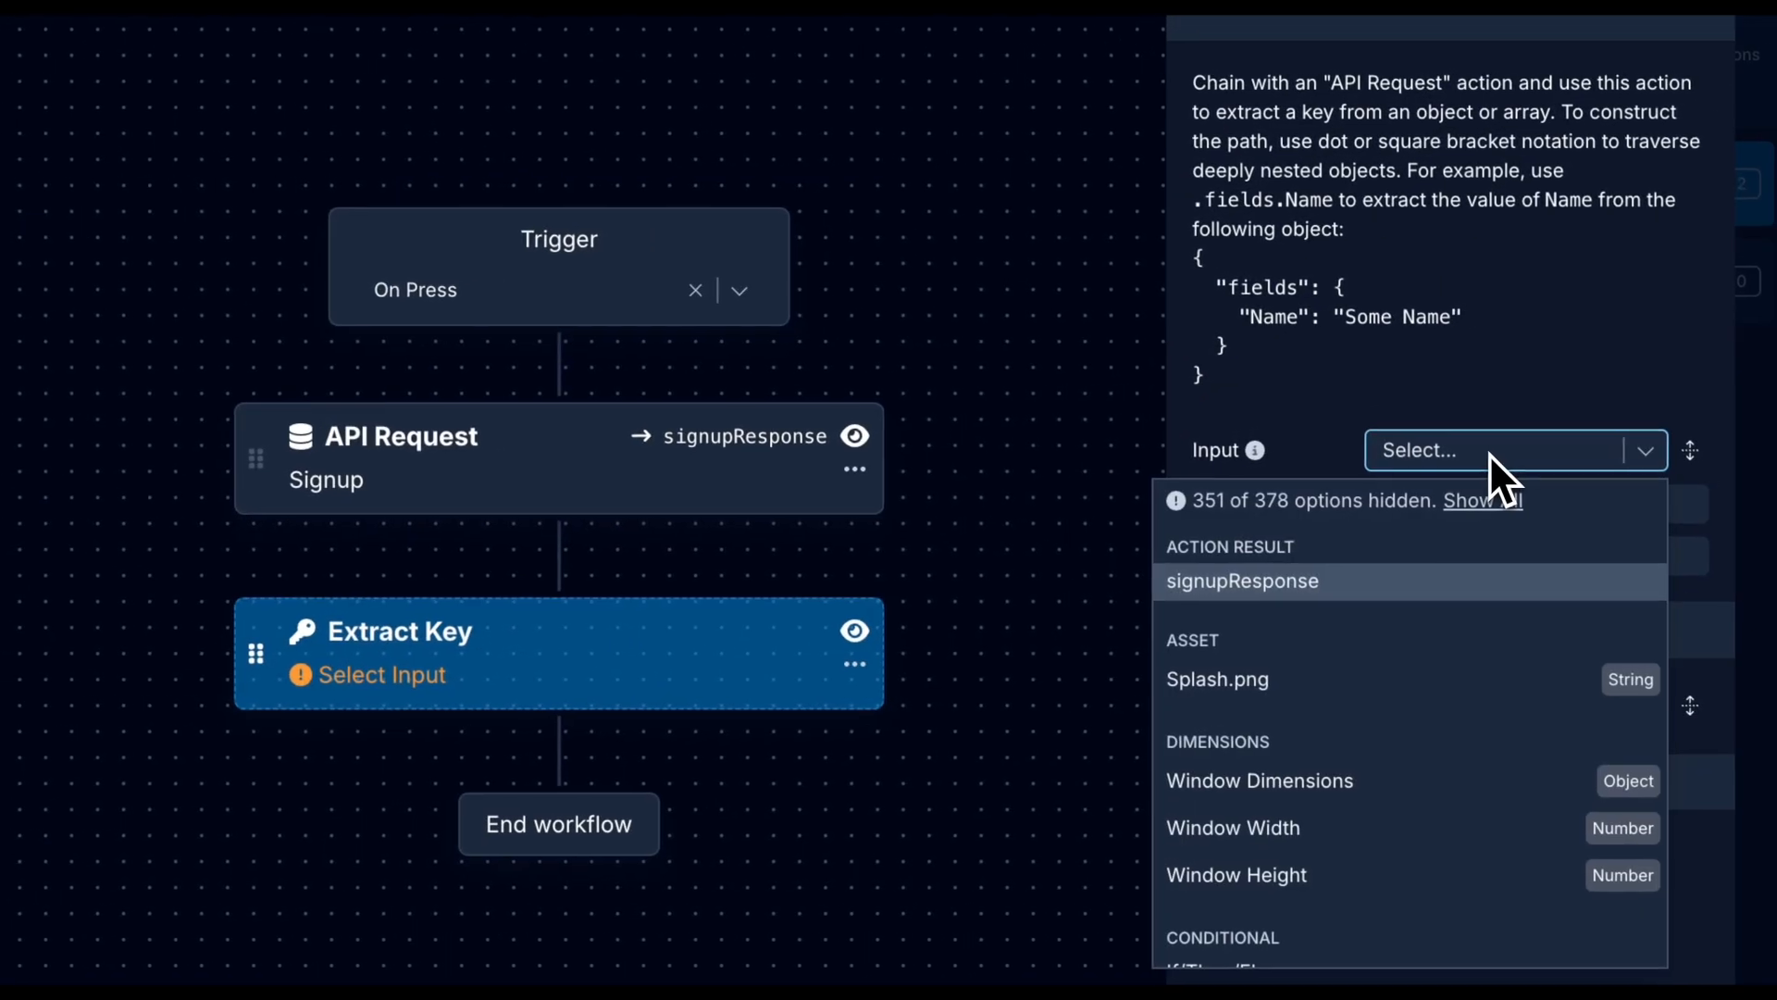
click(1201, 591)
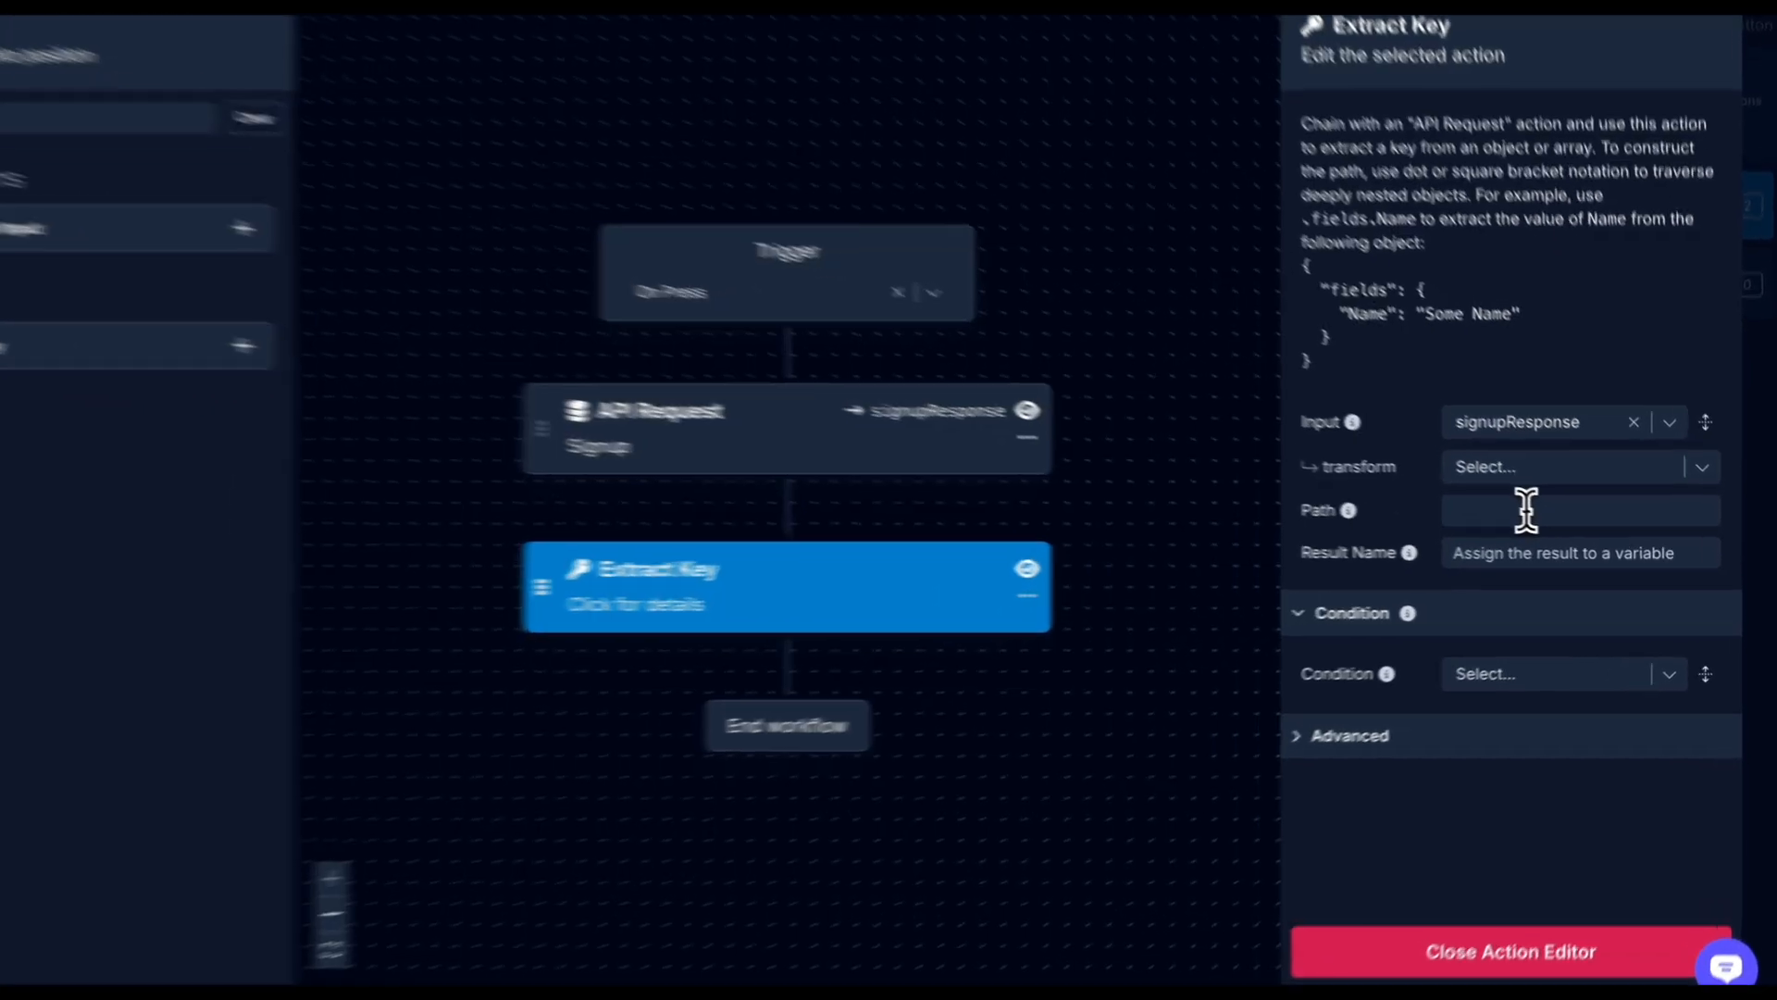
click(1554, 510)
text(.)
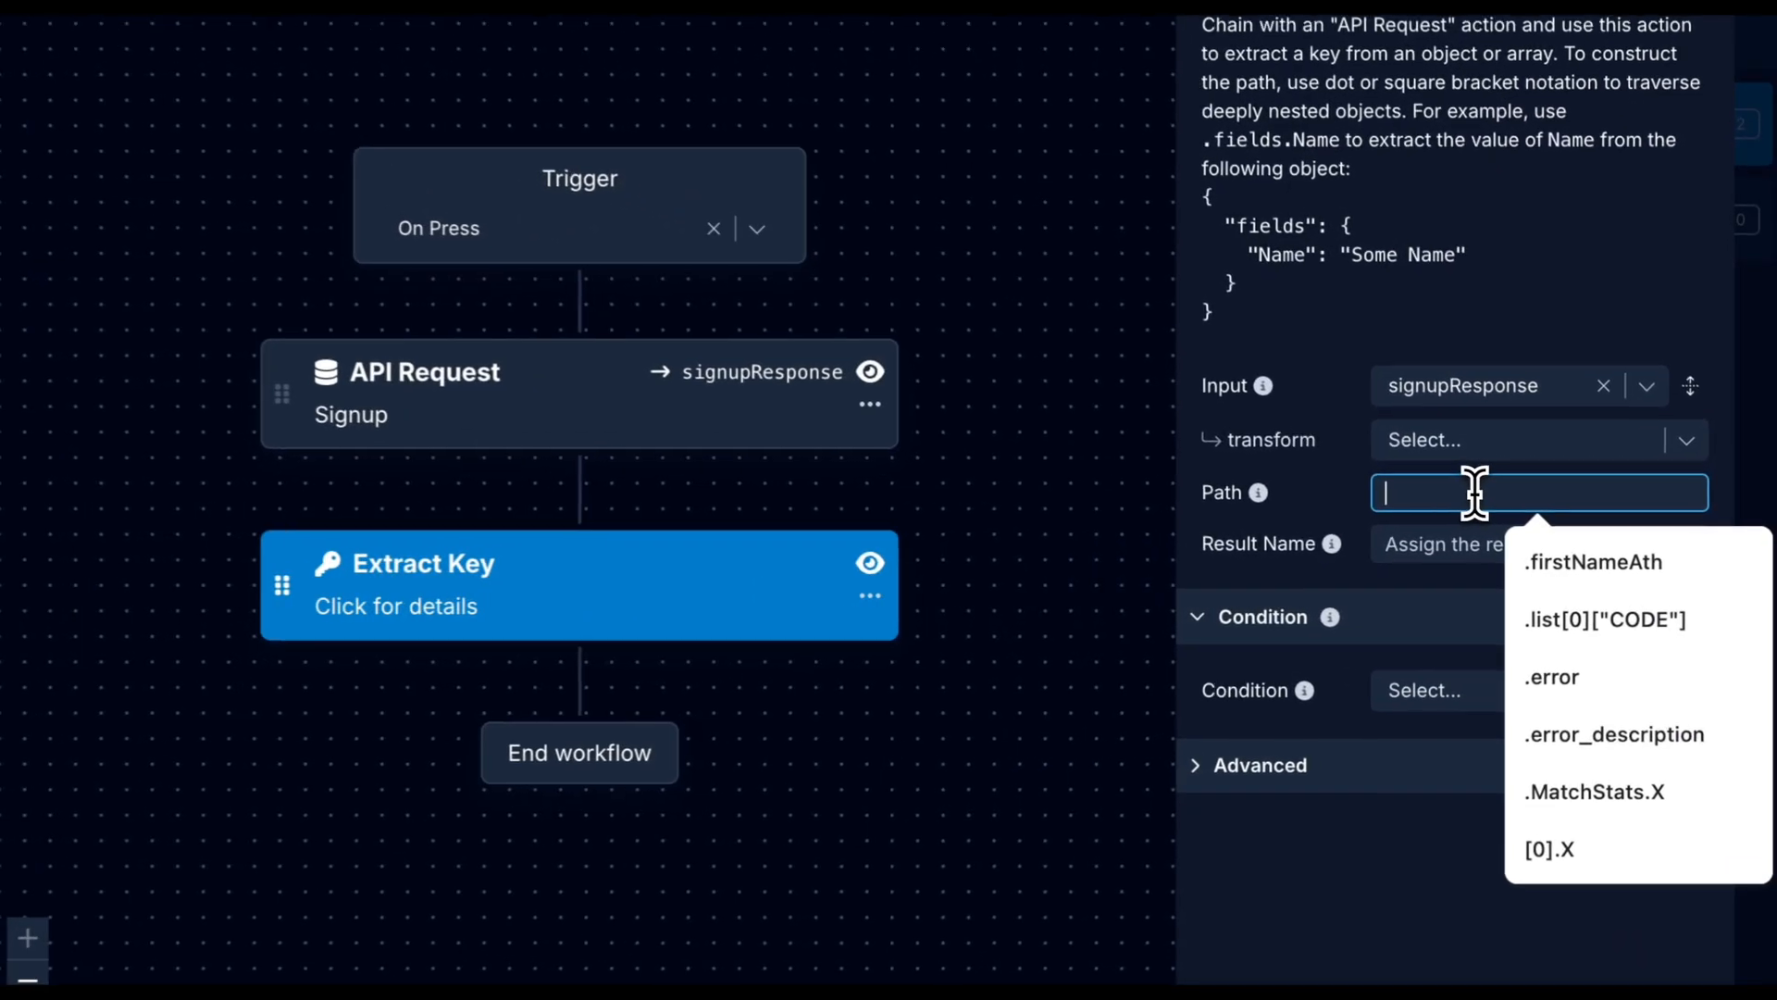
text(auth)
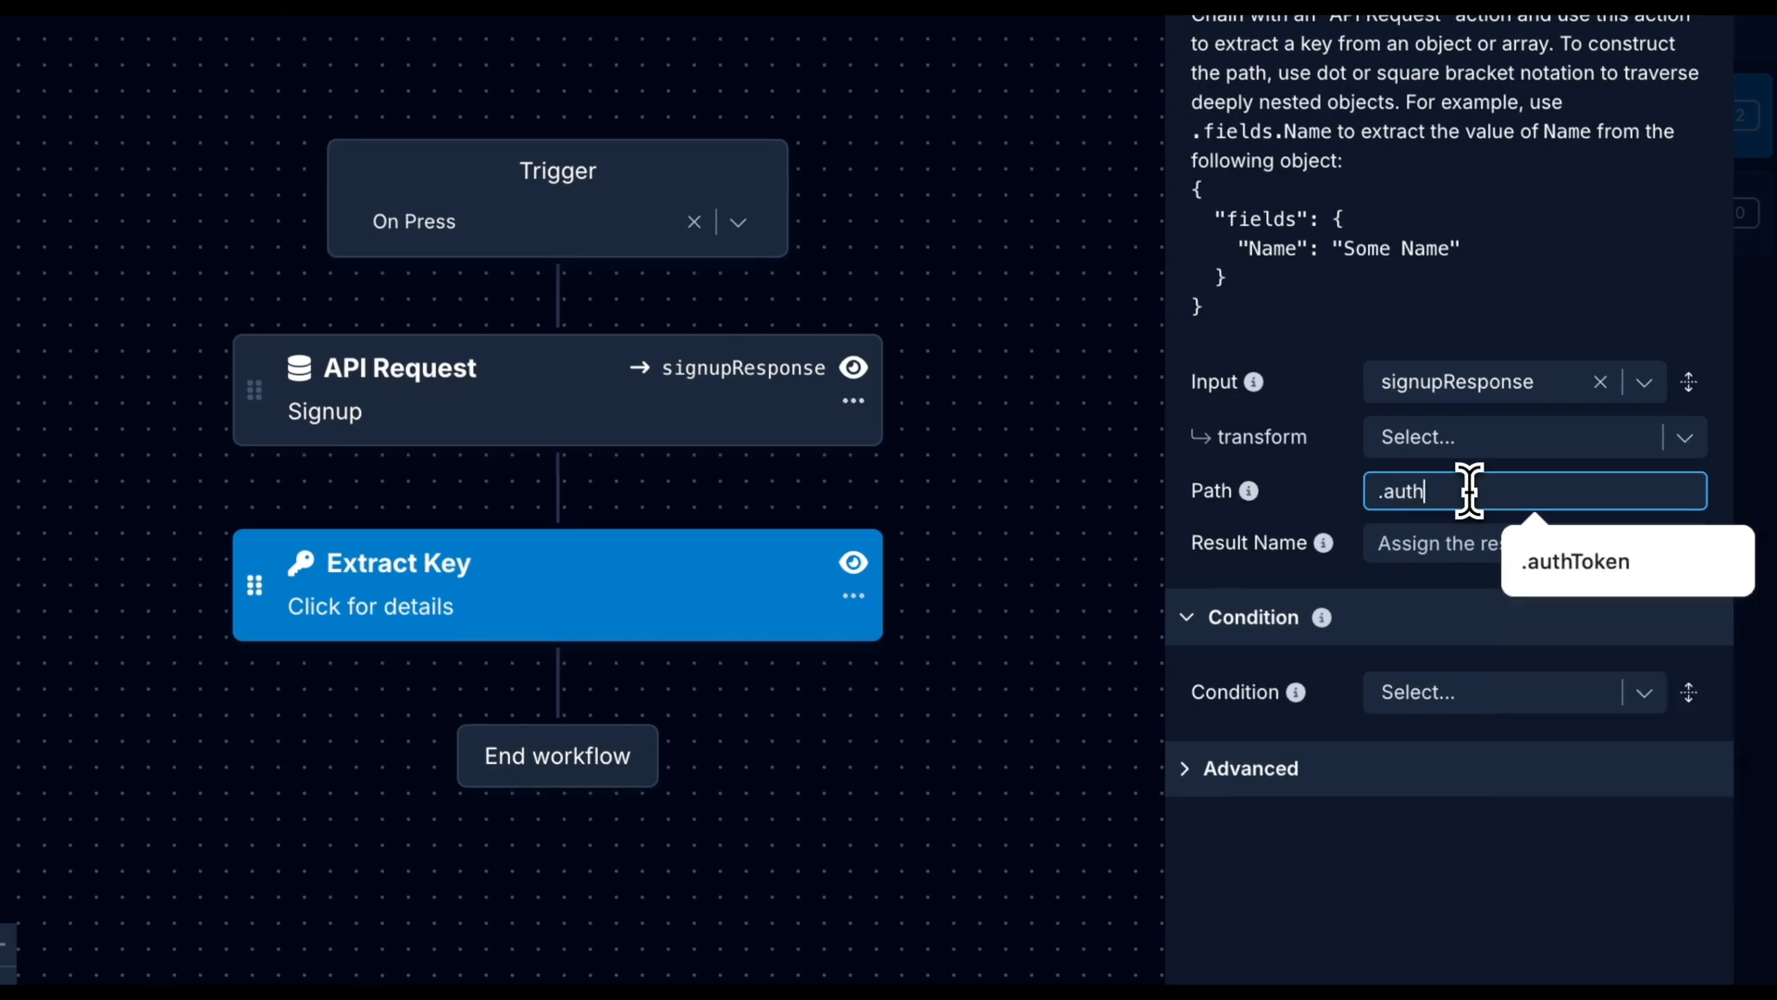
text(Token)
key(Return)
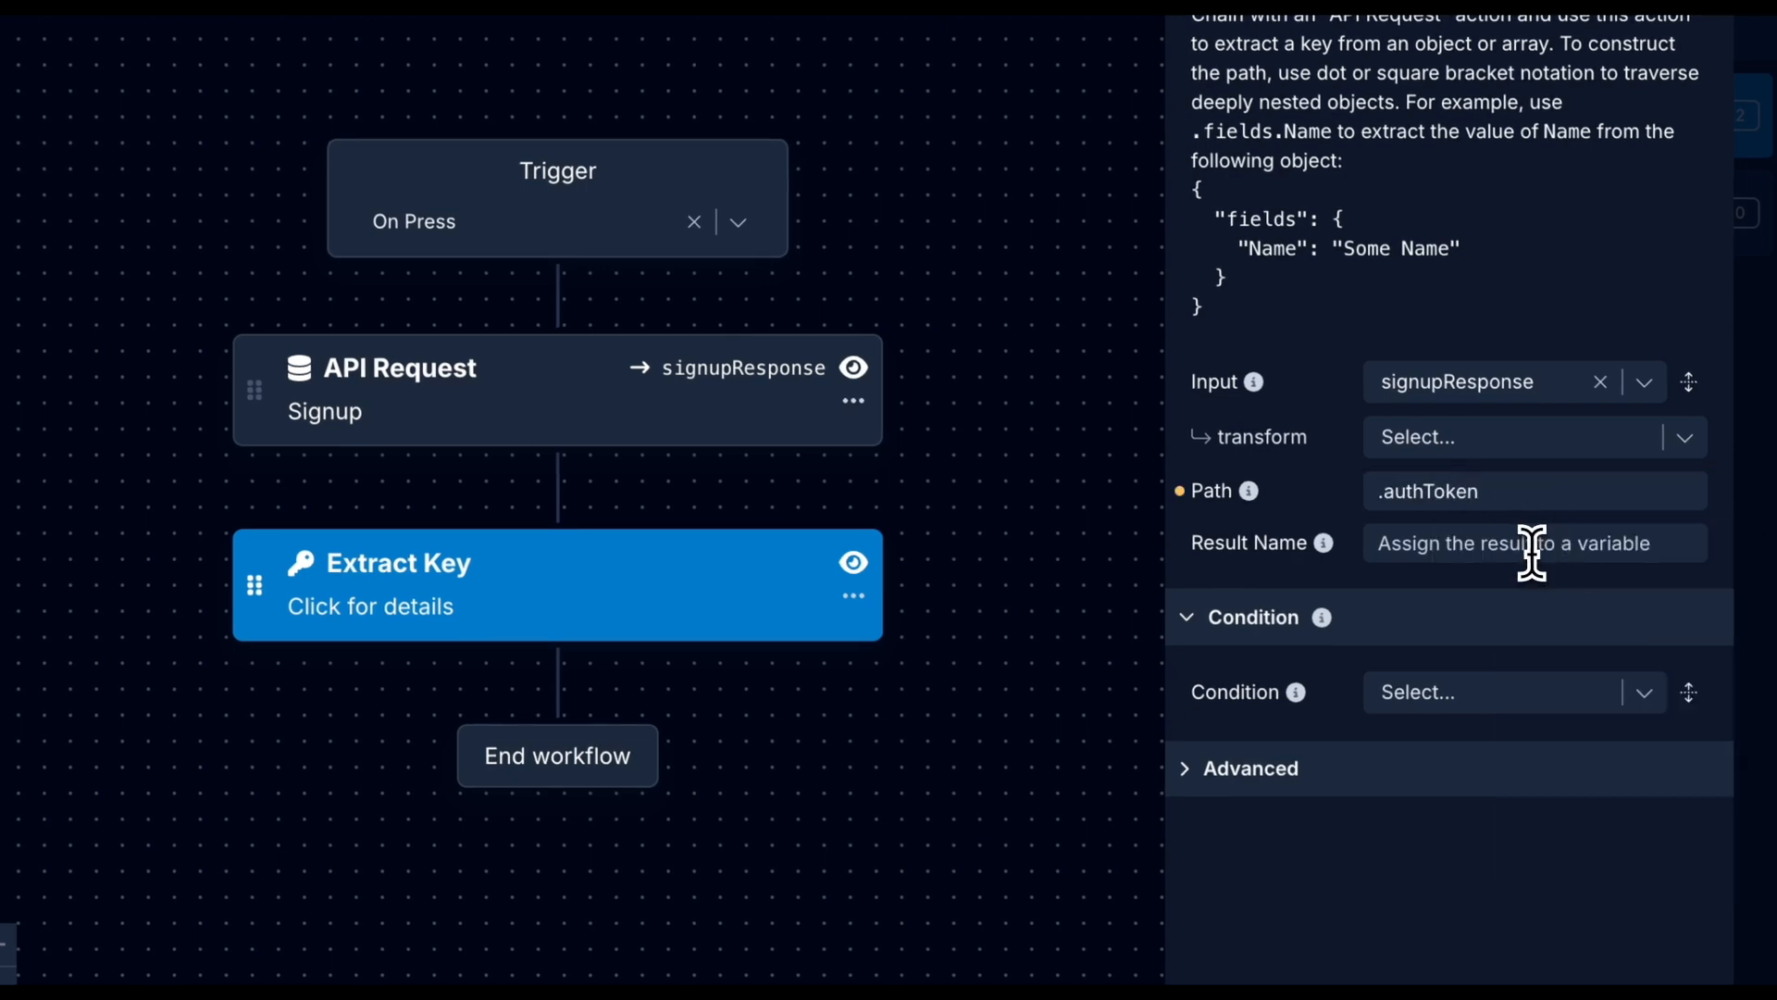
click(1532, 548)
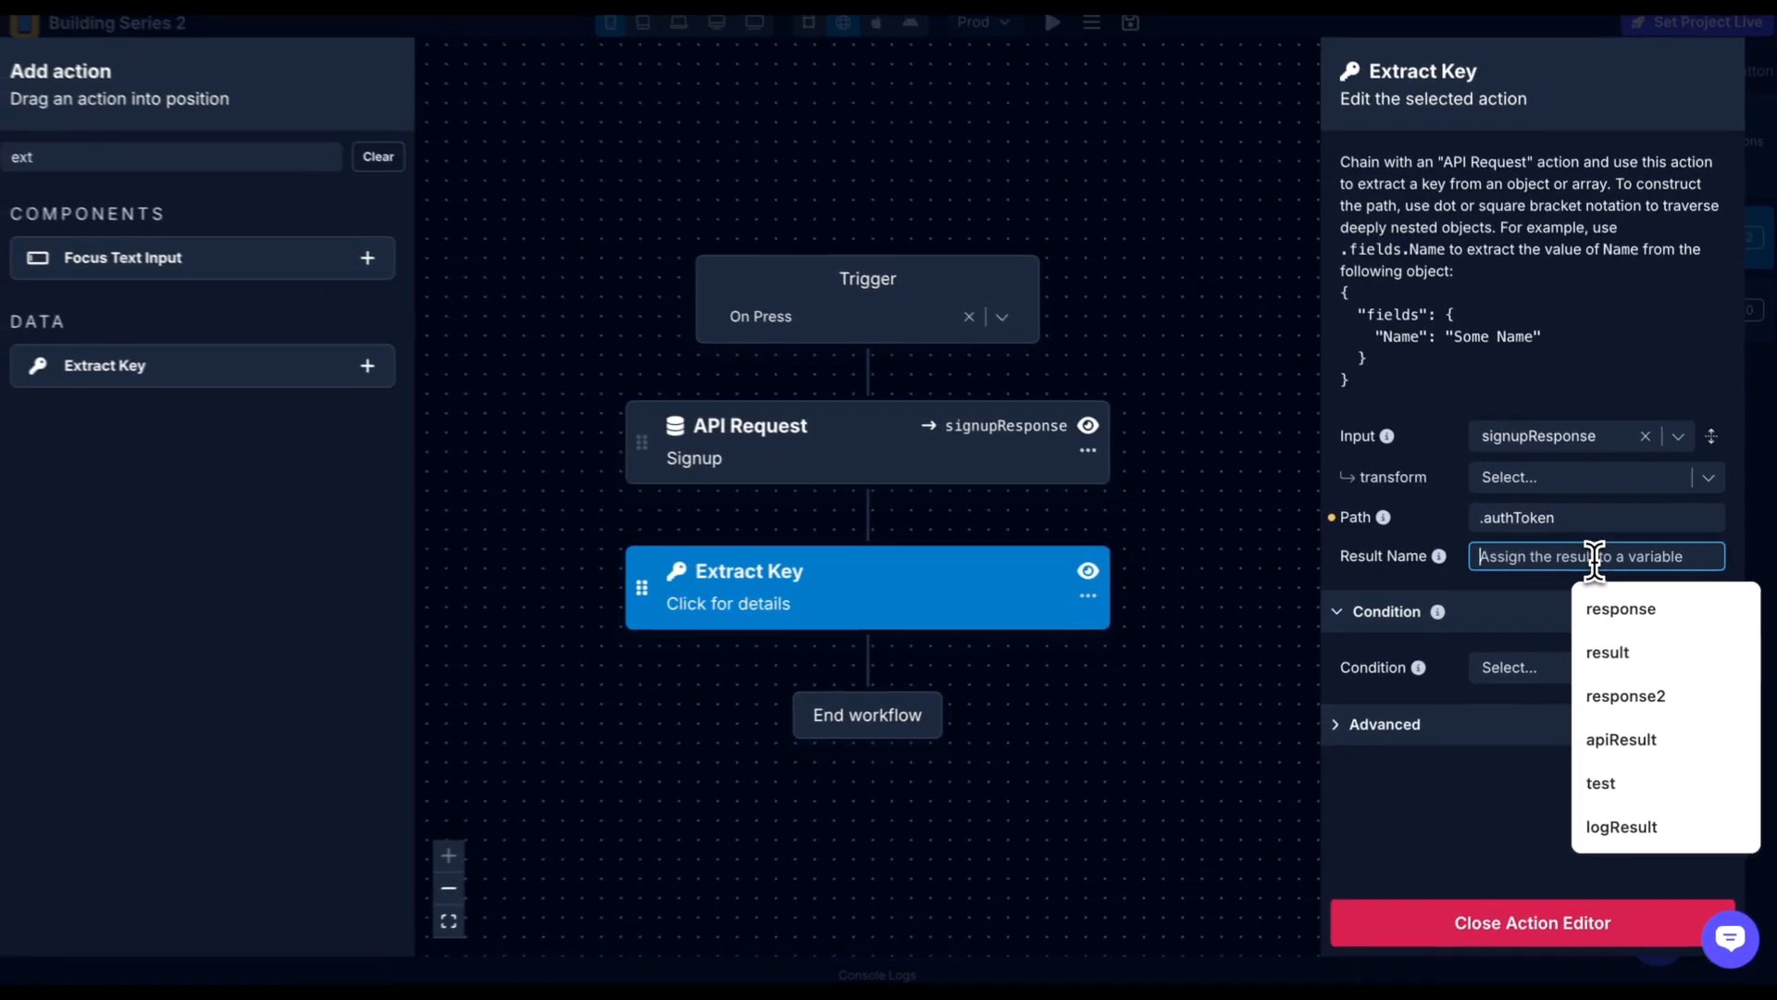
text(authToken)
key(Return)
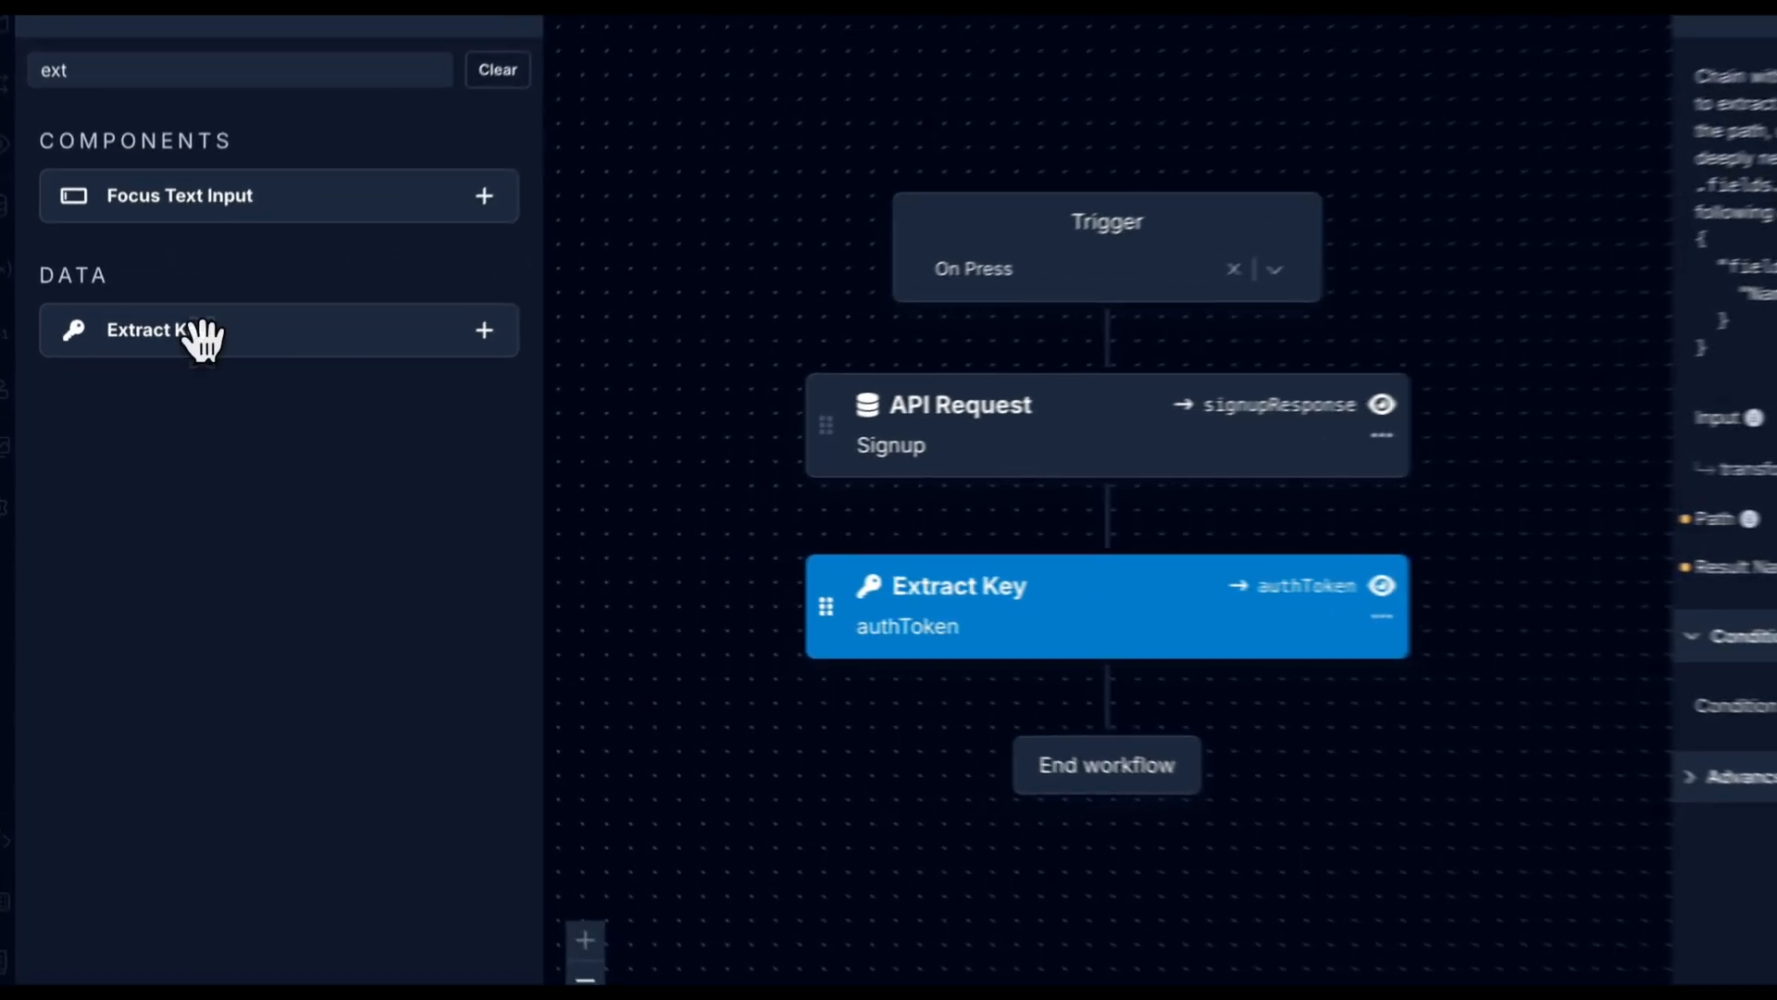
Add a second Extract Key with input signupResponse, path .message and result name error.
drag(195, 332, 1085, 722)
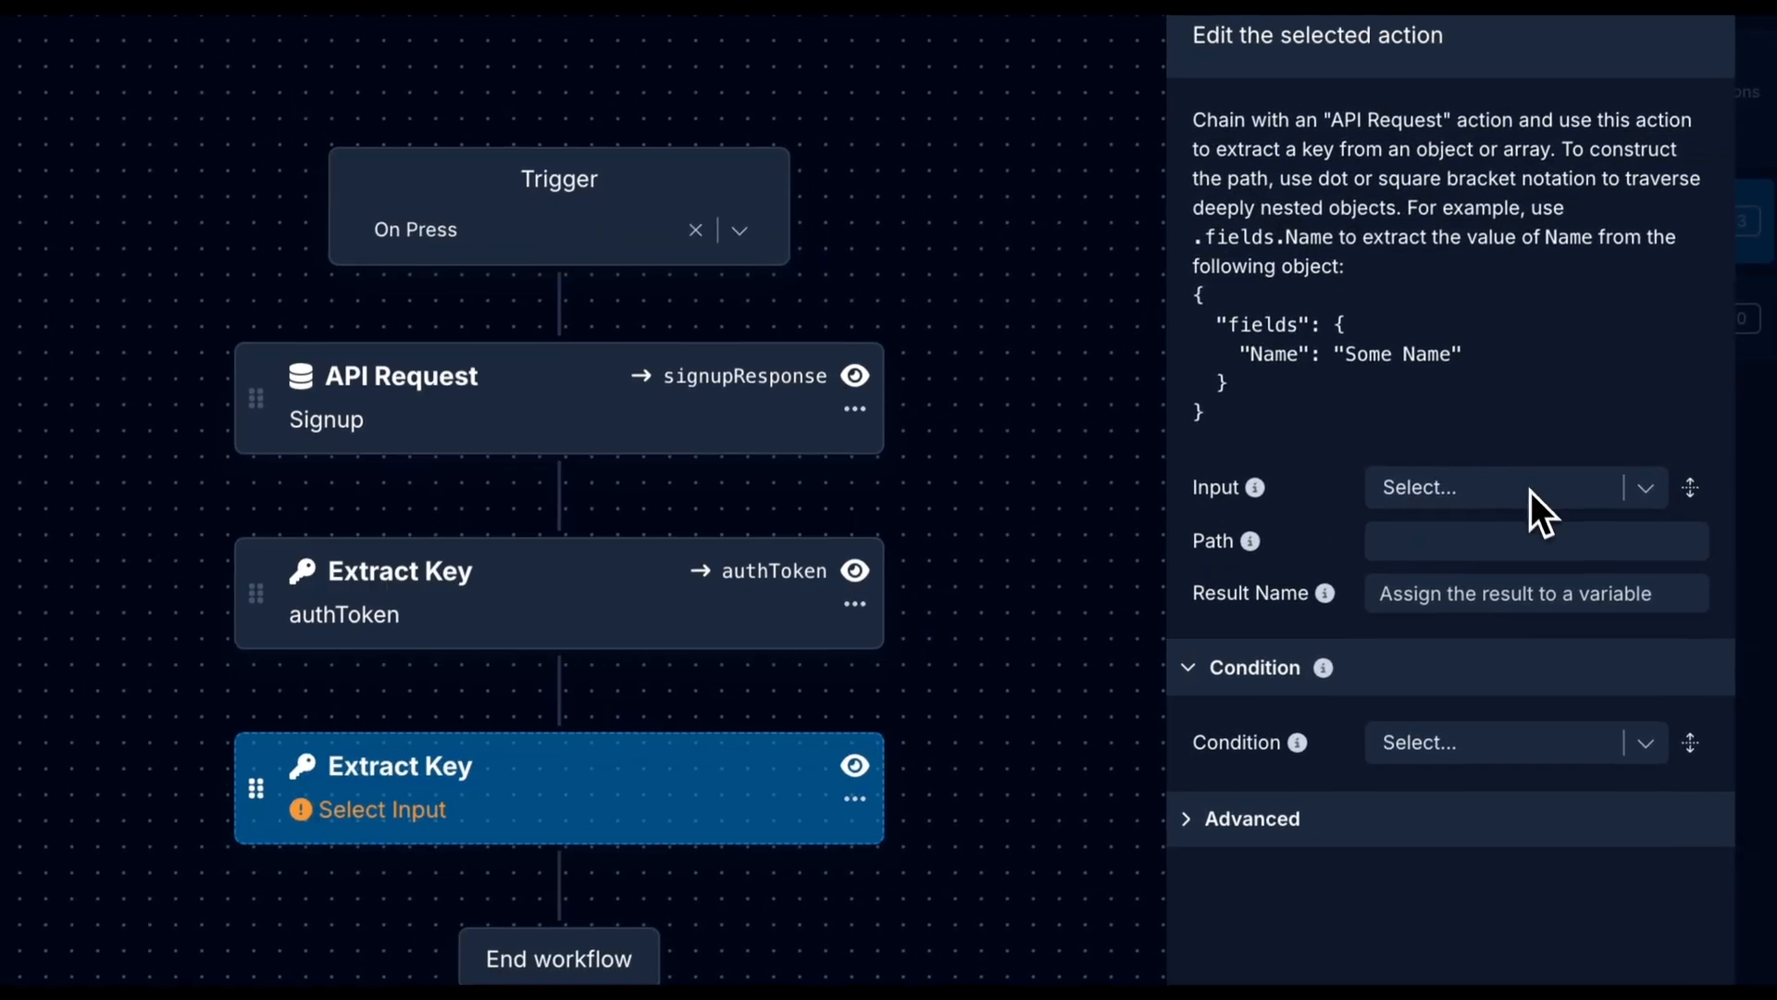
click(1526, 486)
click(1444, 614)
click(1432, 602)
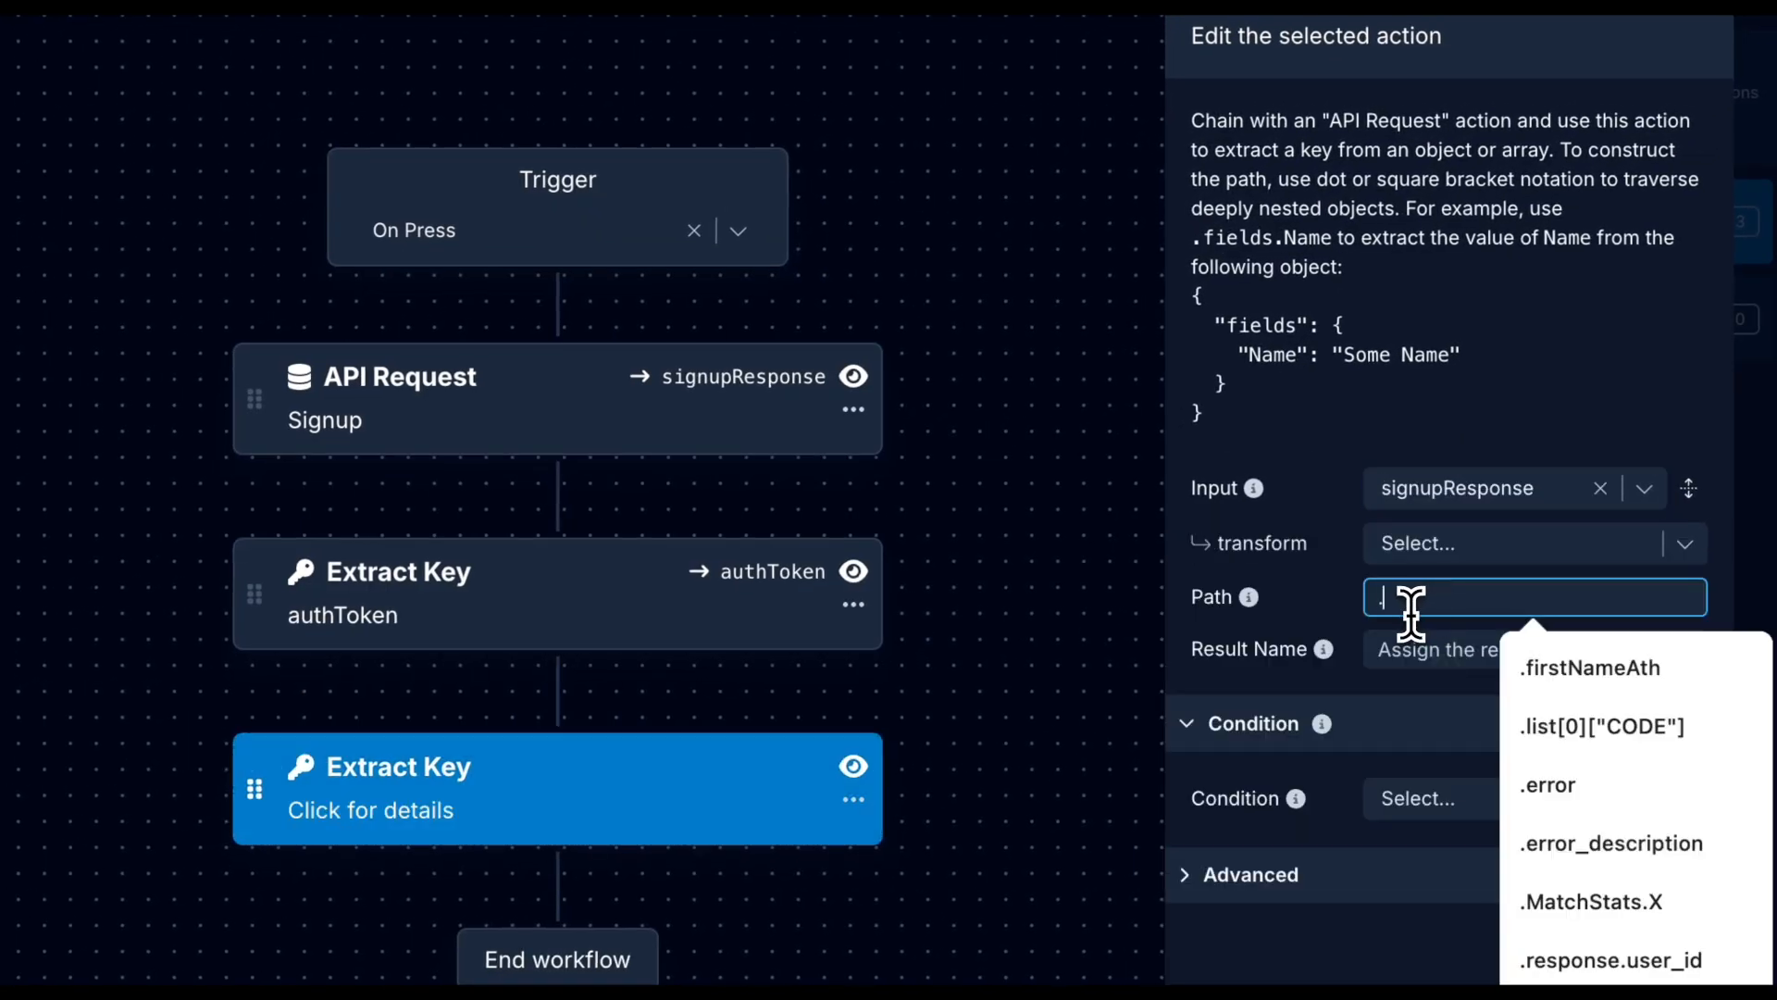
text(.massage)
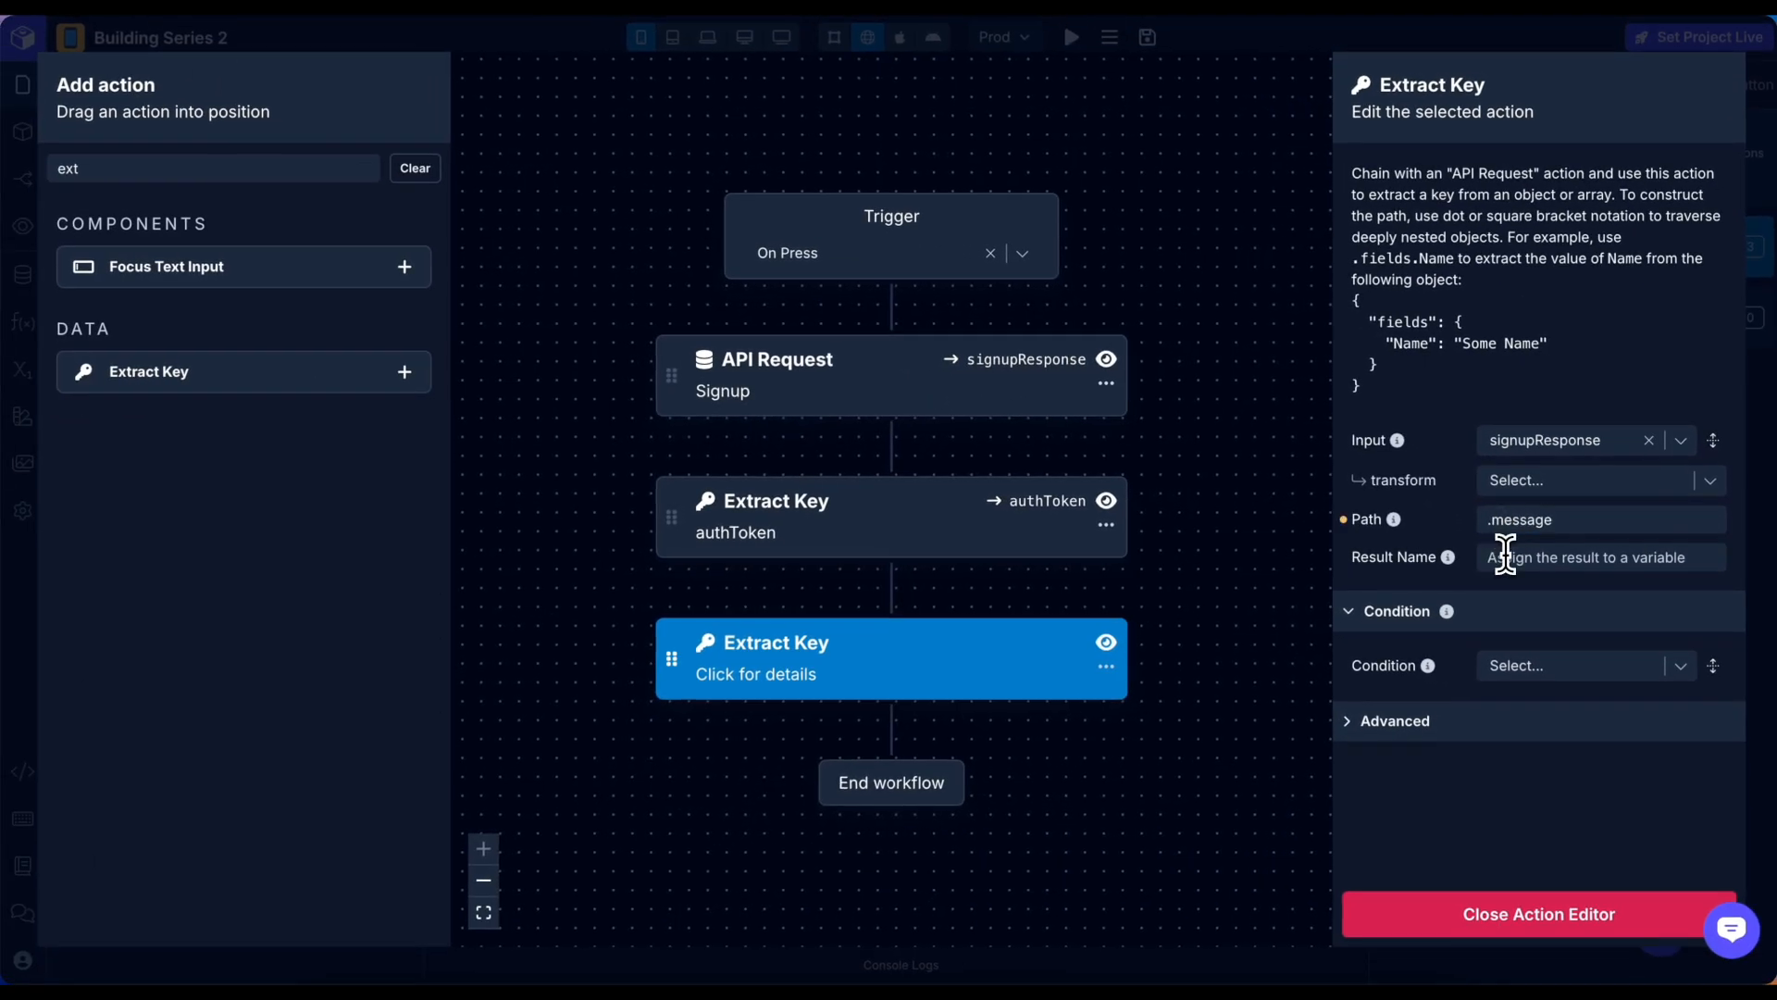
click(1404, 649)
text(error)
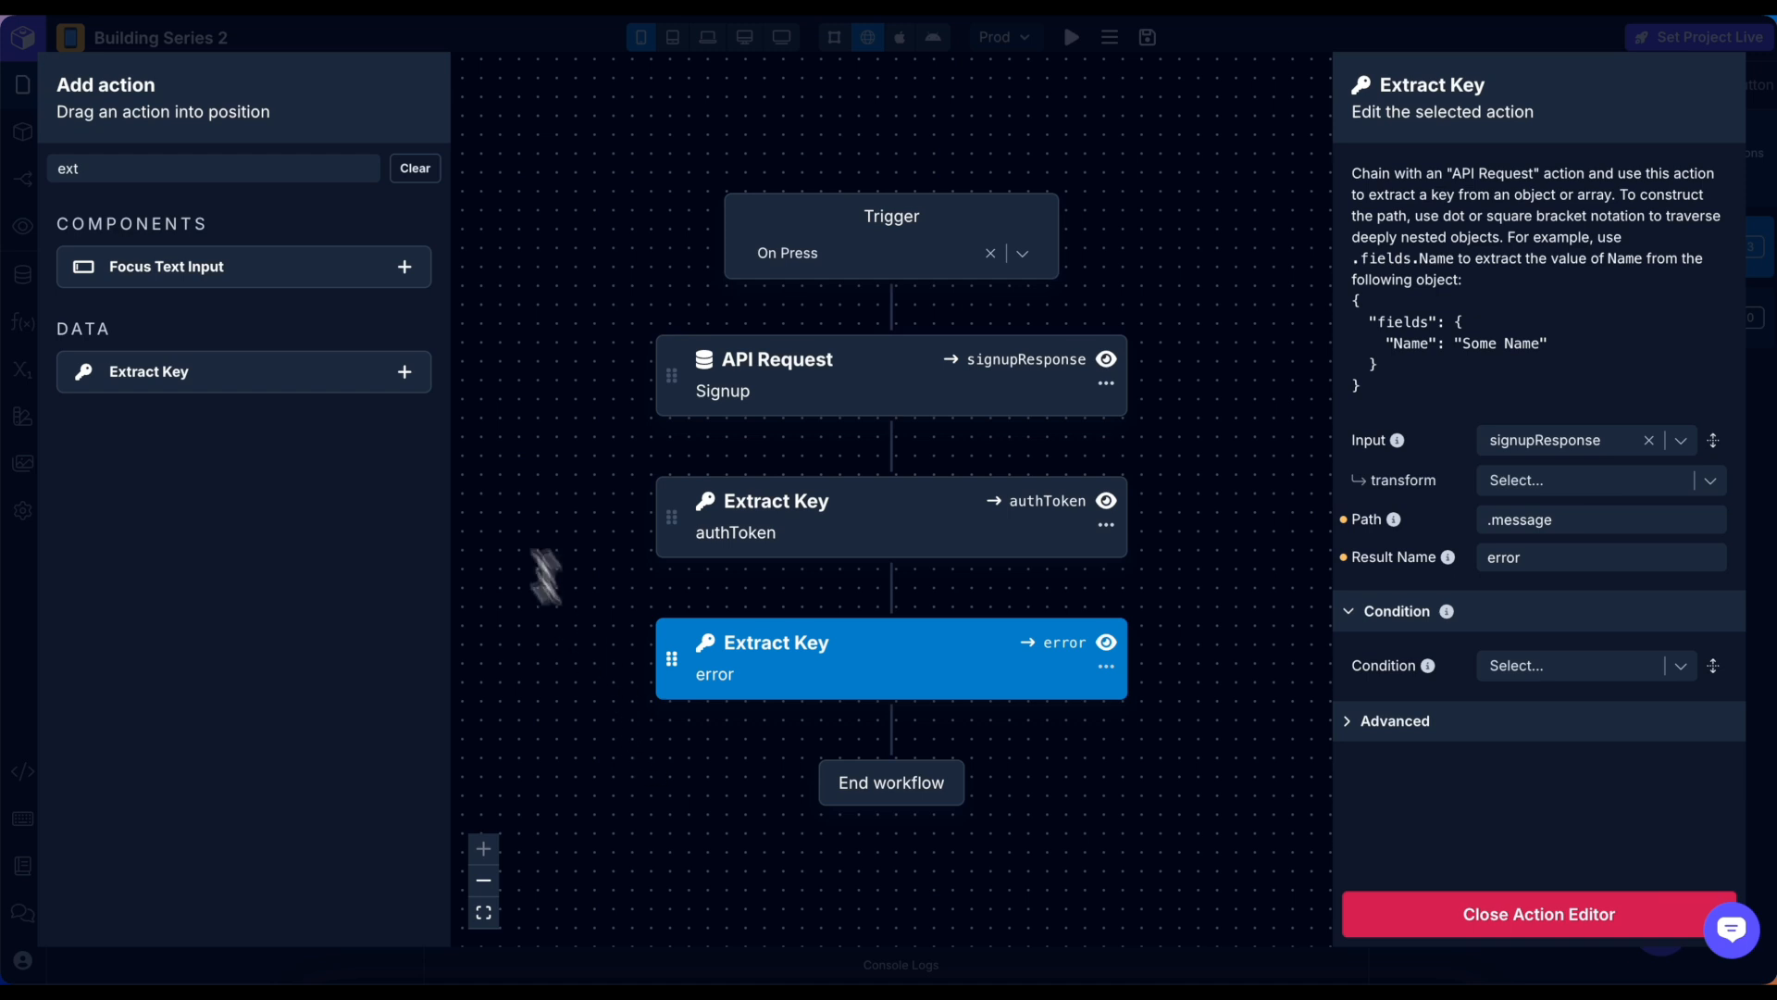
double_click(111, 167)
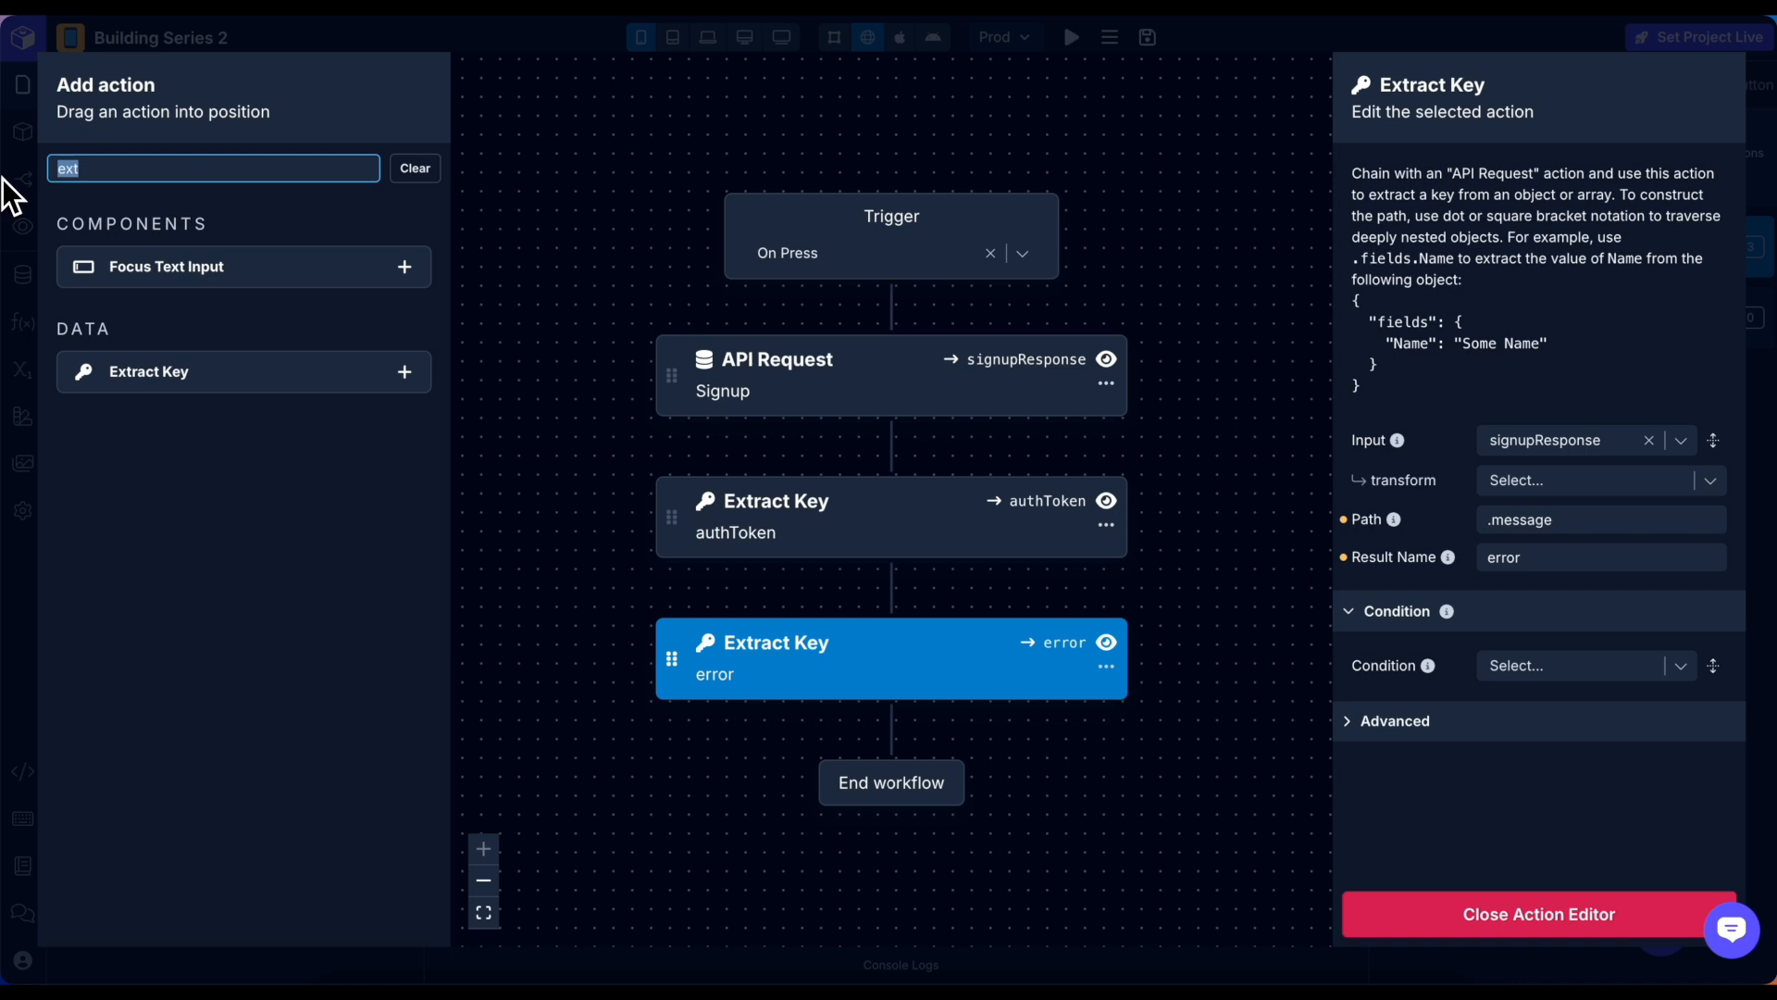
Insert an If/Else step after the extractions with its If condition set to authToken.
text(if)
drag(139, 423, 754, 724)
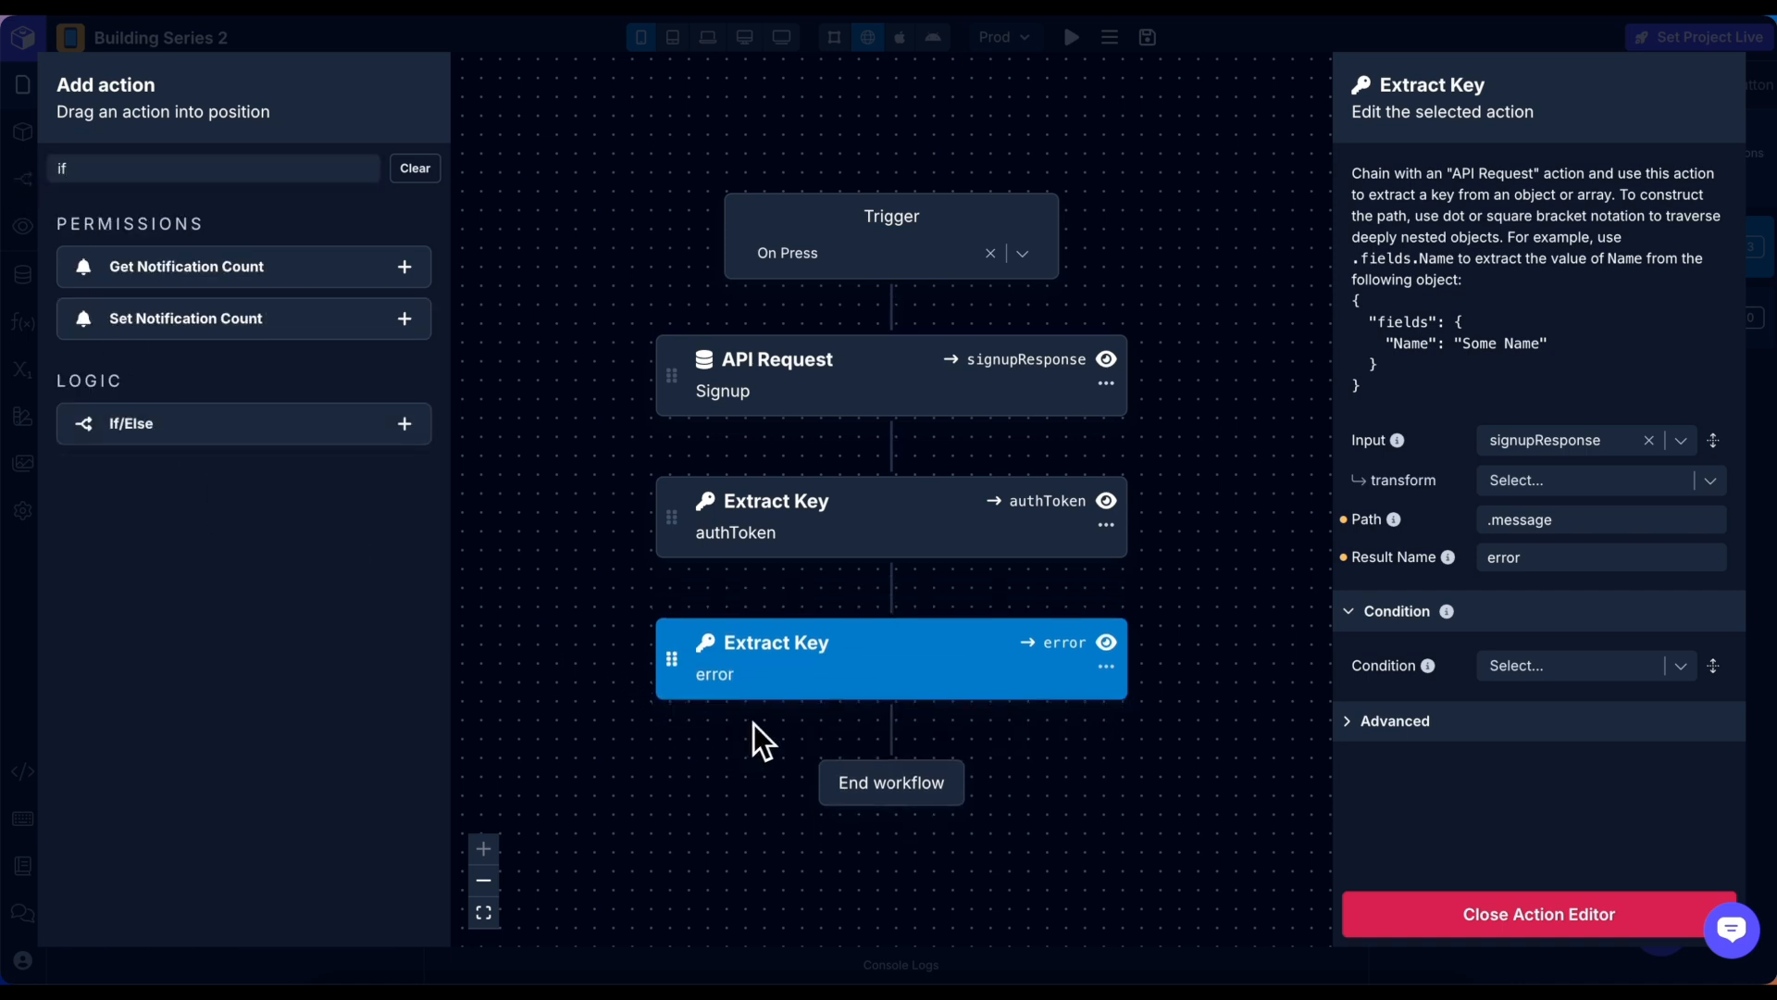
click(484, 880)
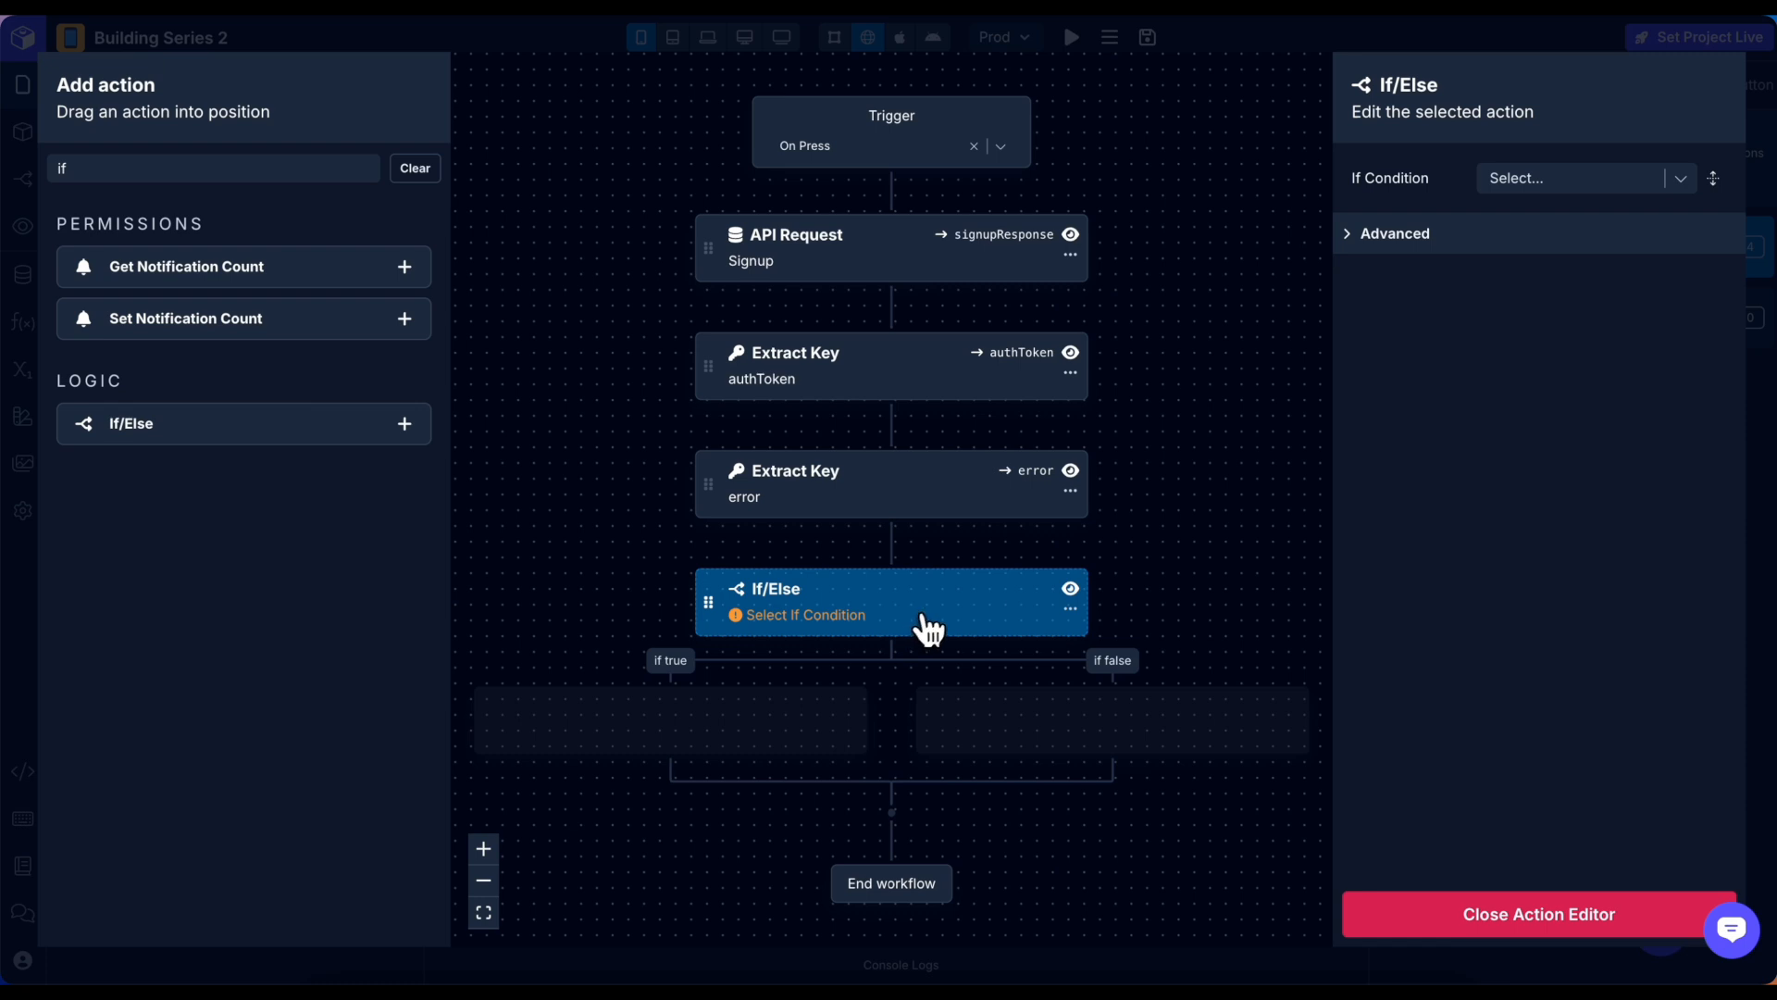
click(1557, 182)
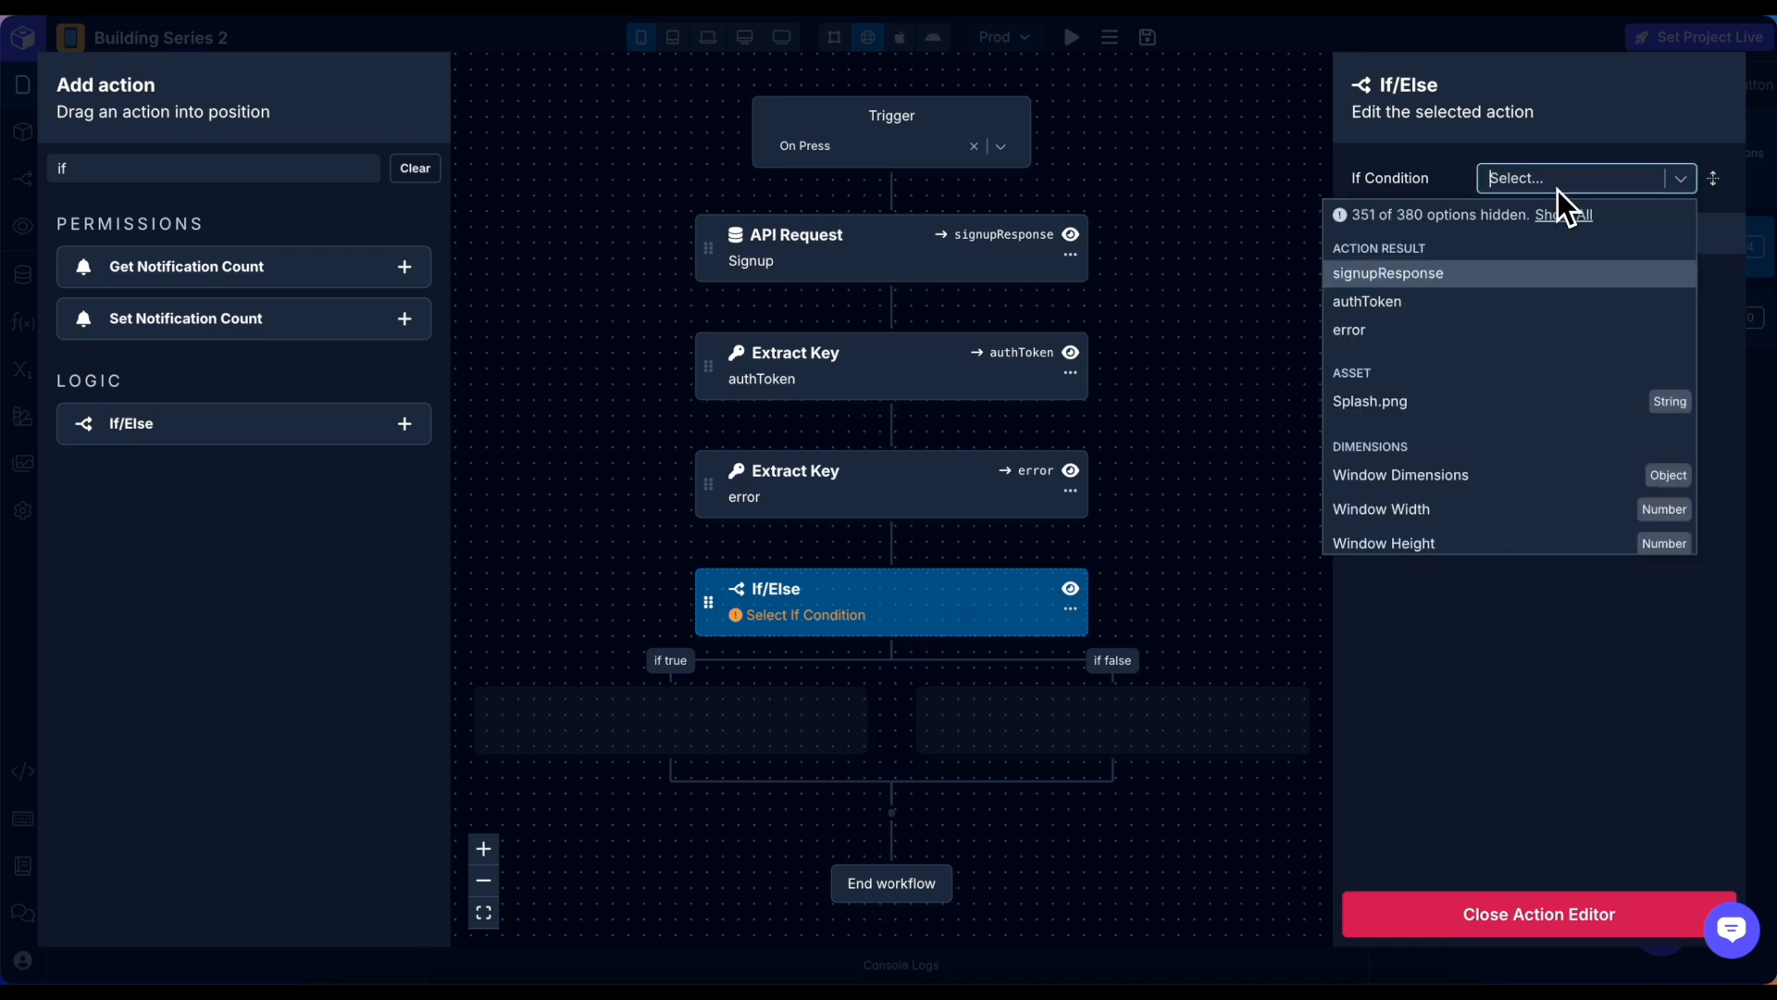
click(1480, 301)
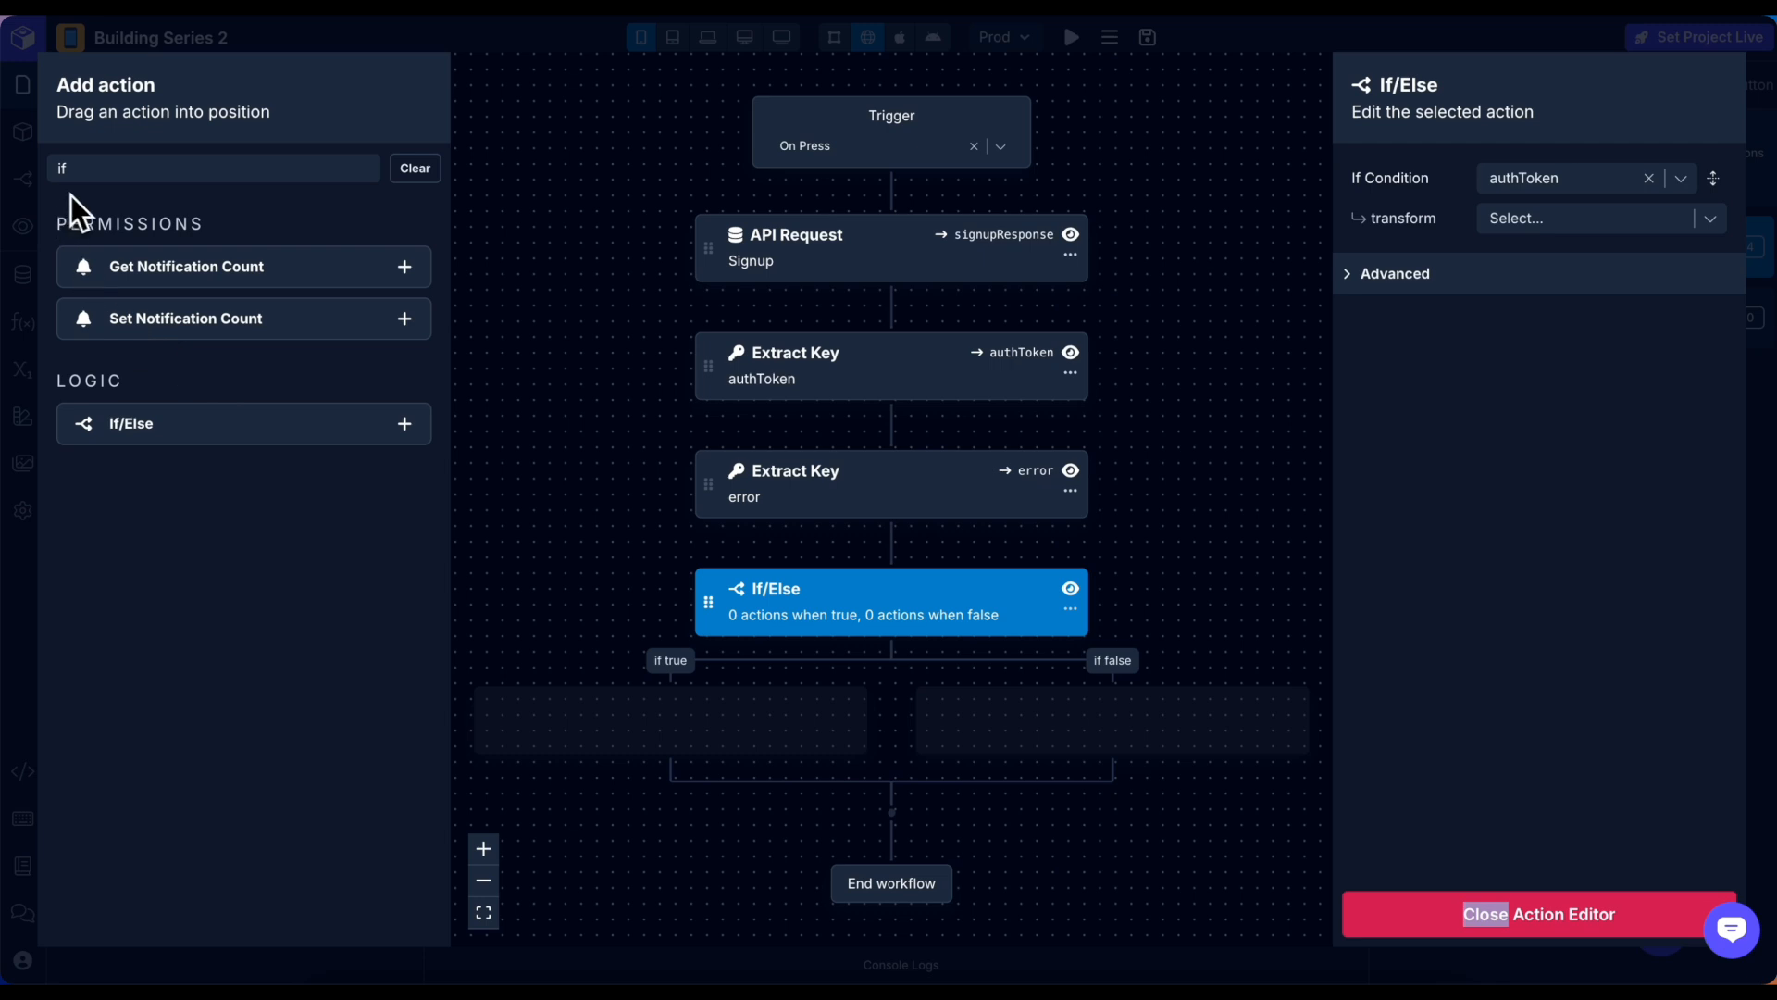
double_click(87, 167)
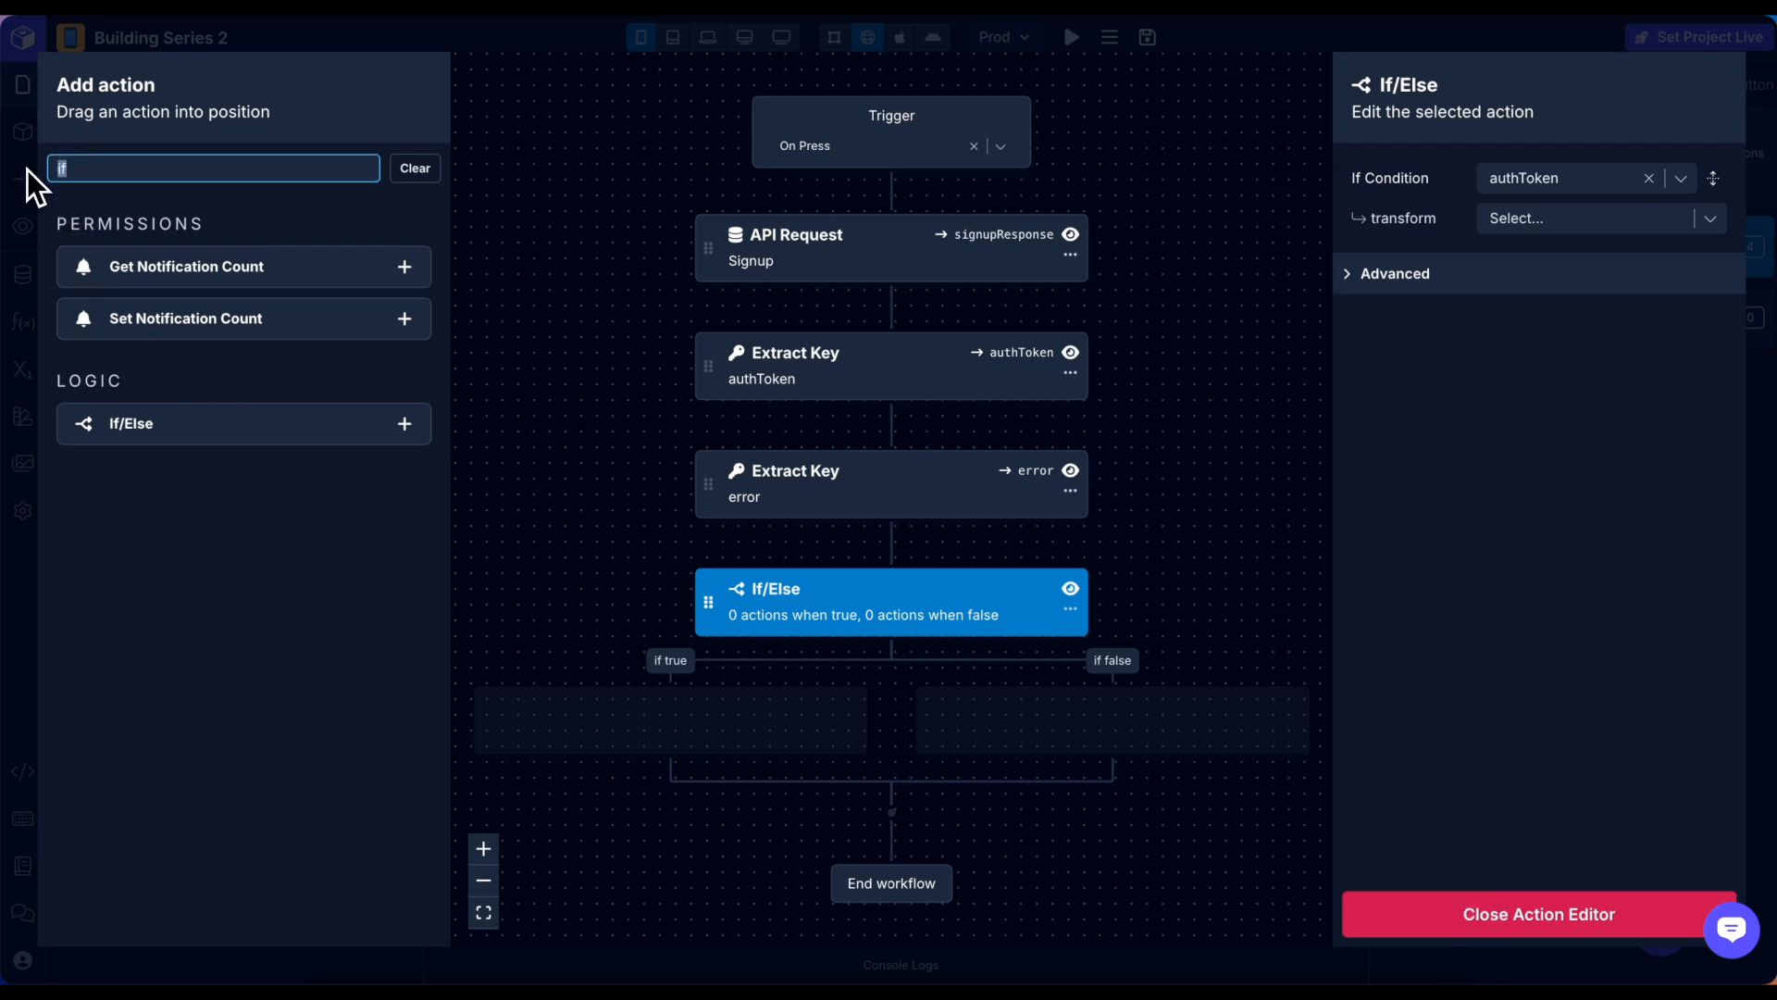
Add a Set Variable in the true branch giving AUTH_HEADER the value authToken via AddBearerPrefix.
text(set)
drag(148, 266, 648, 719)
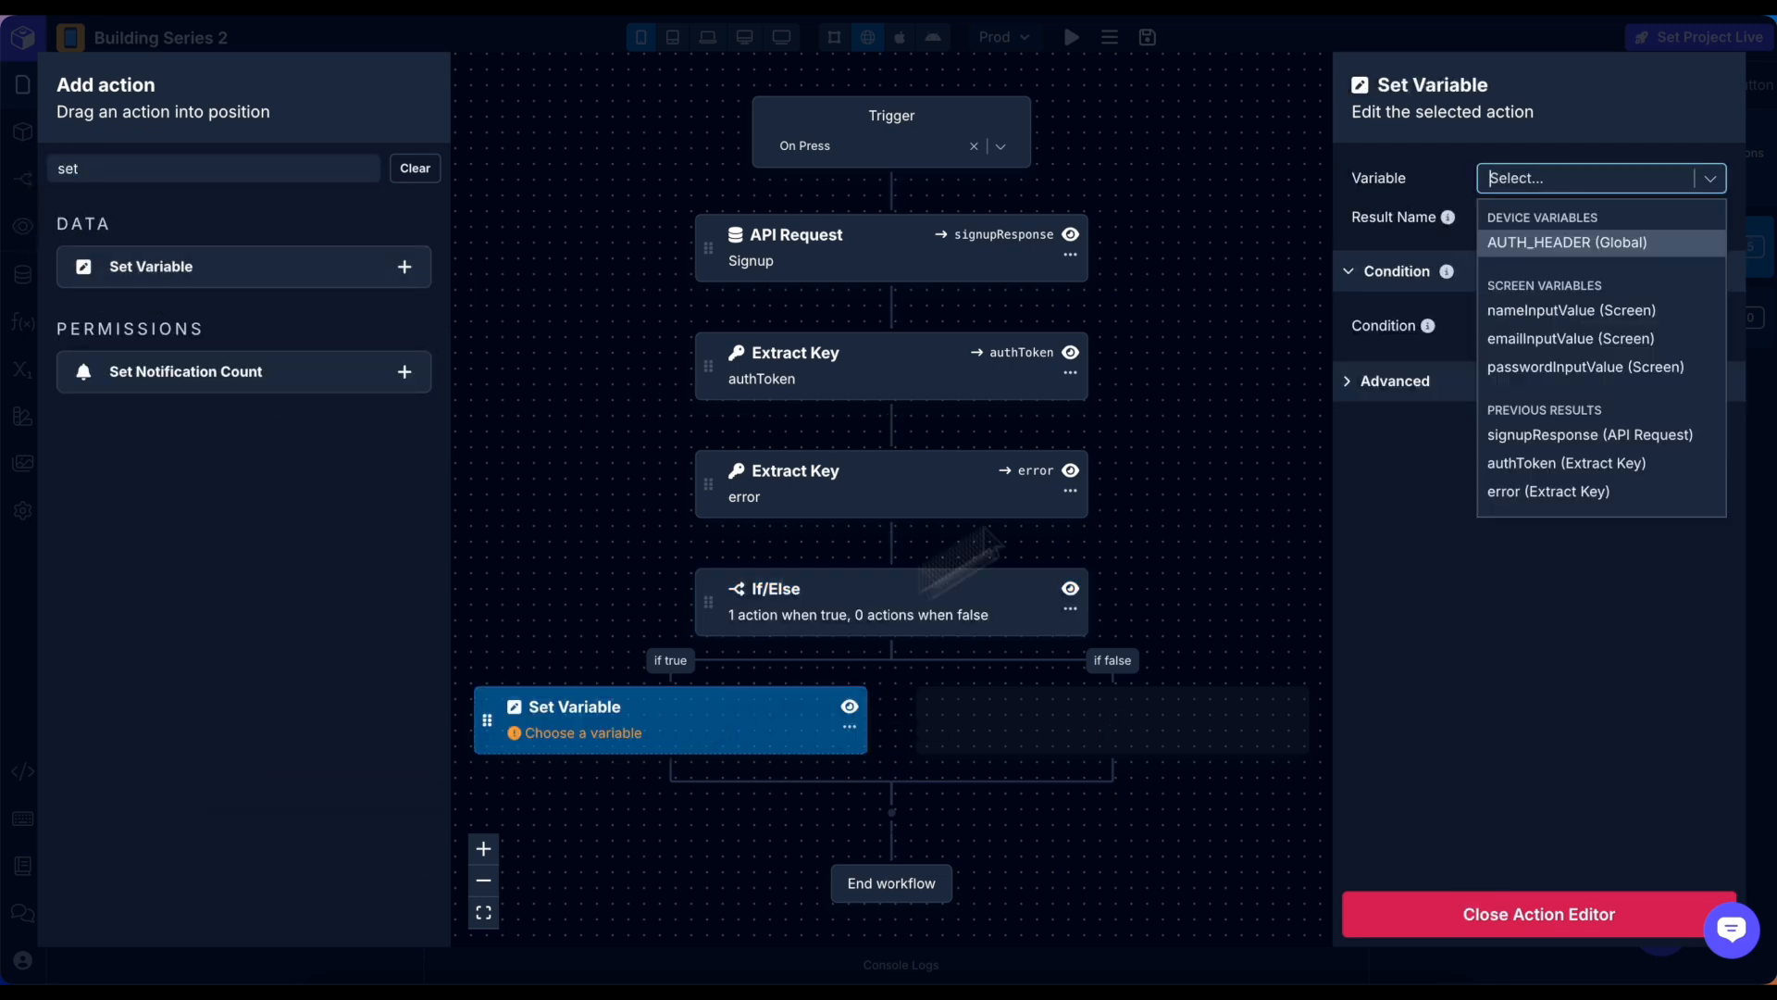
click(1563, 243)
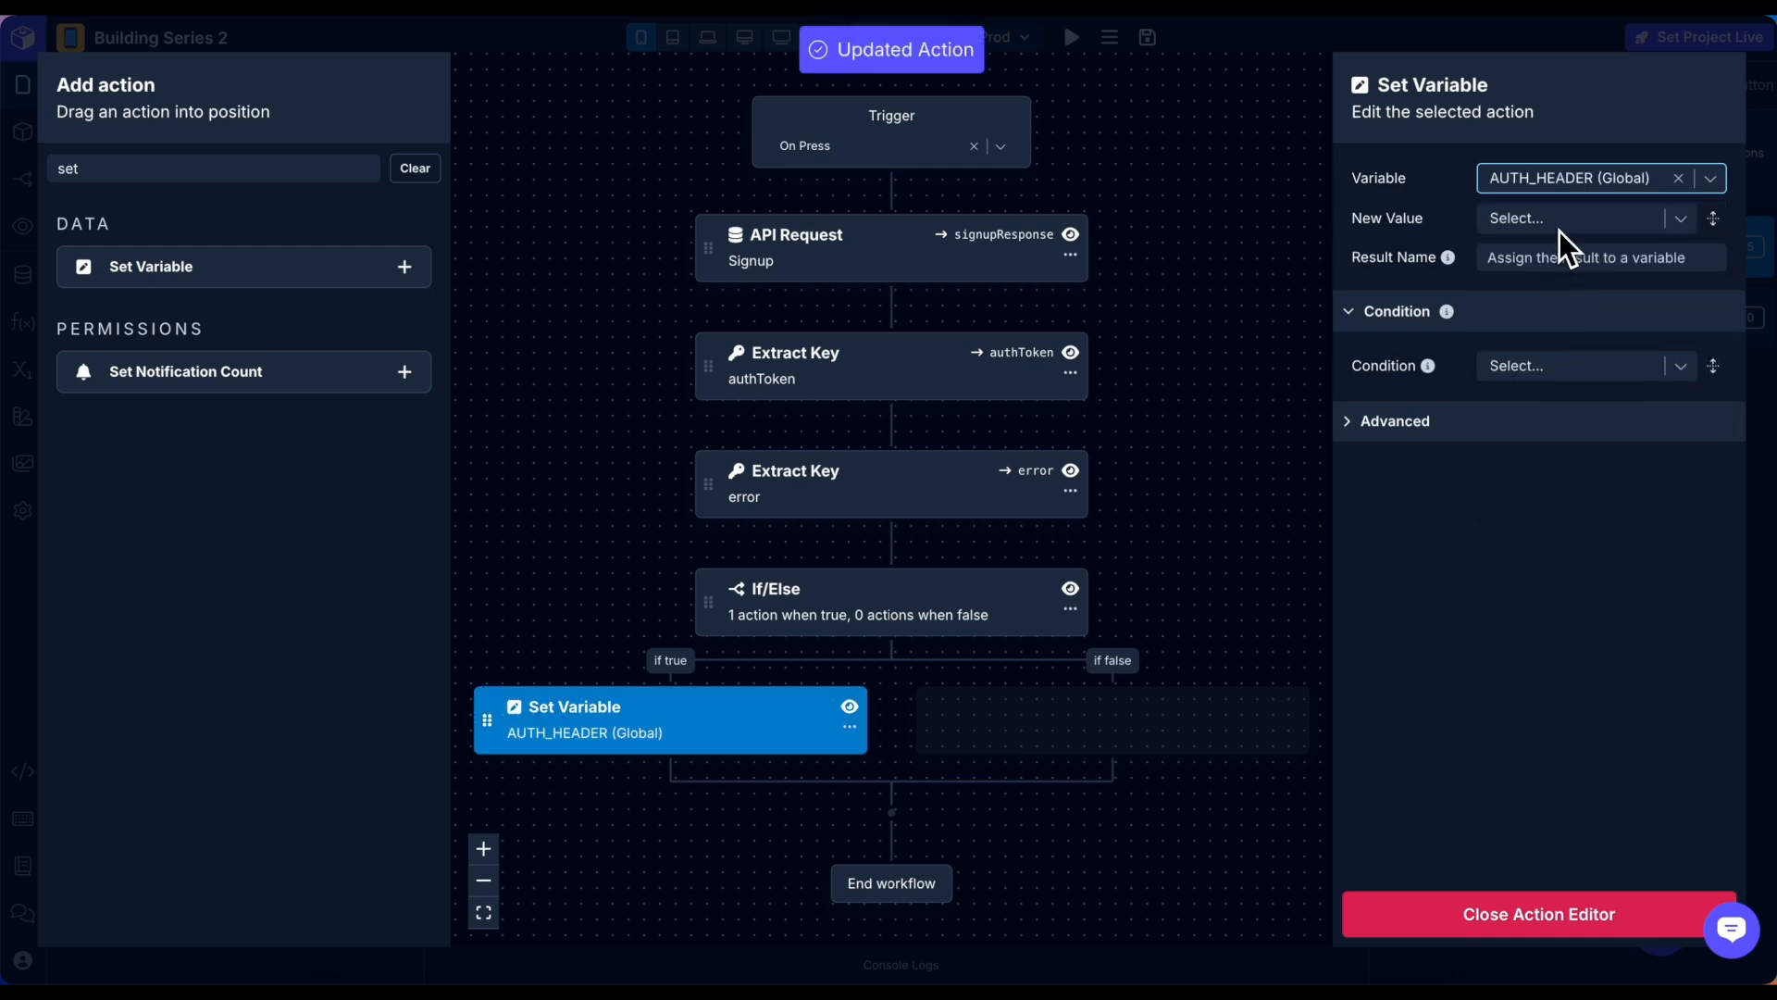
click(1559, 222)
text(auth)
key(Escape)
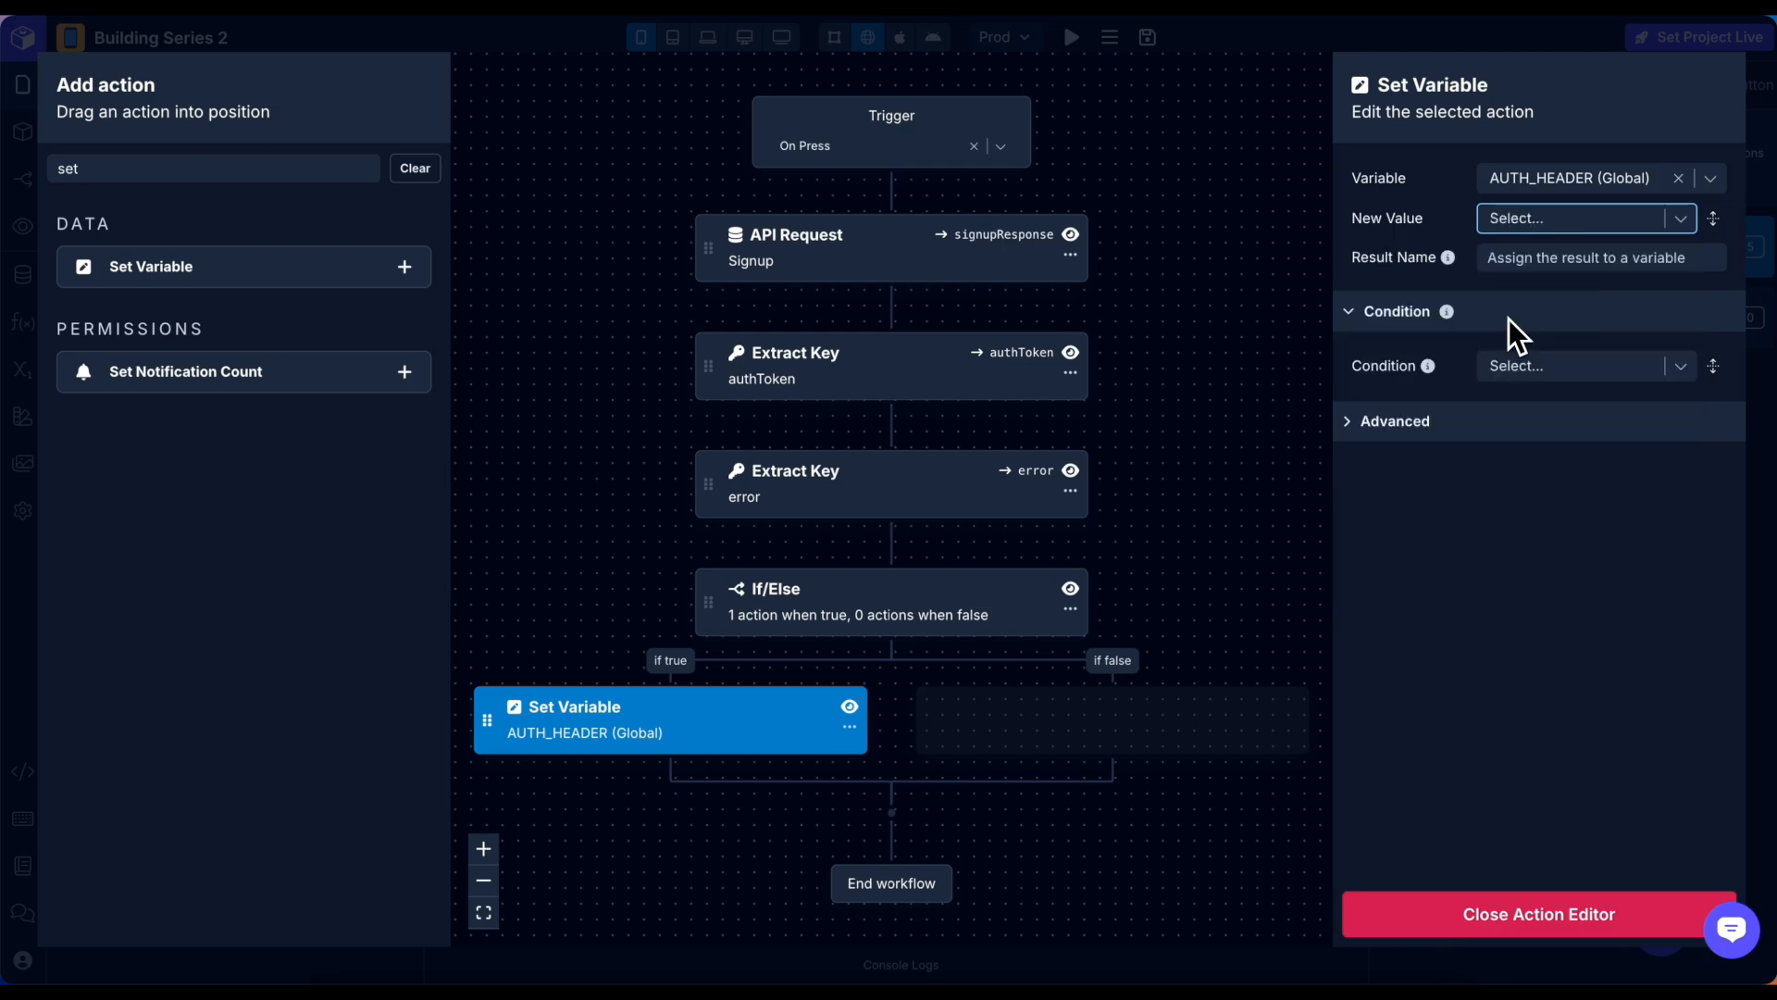
click(1535, 259)
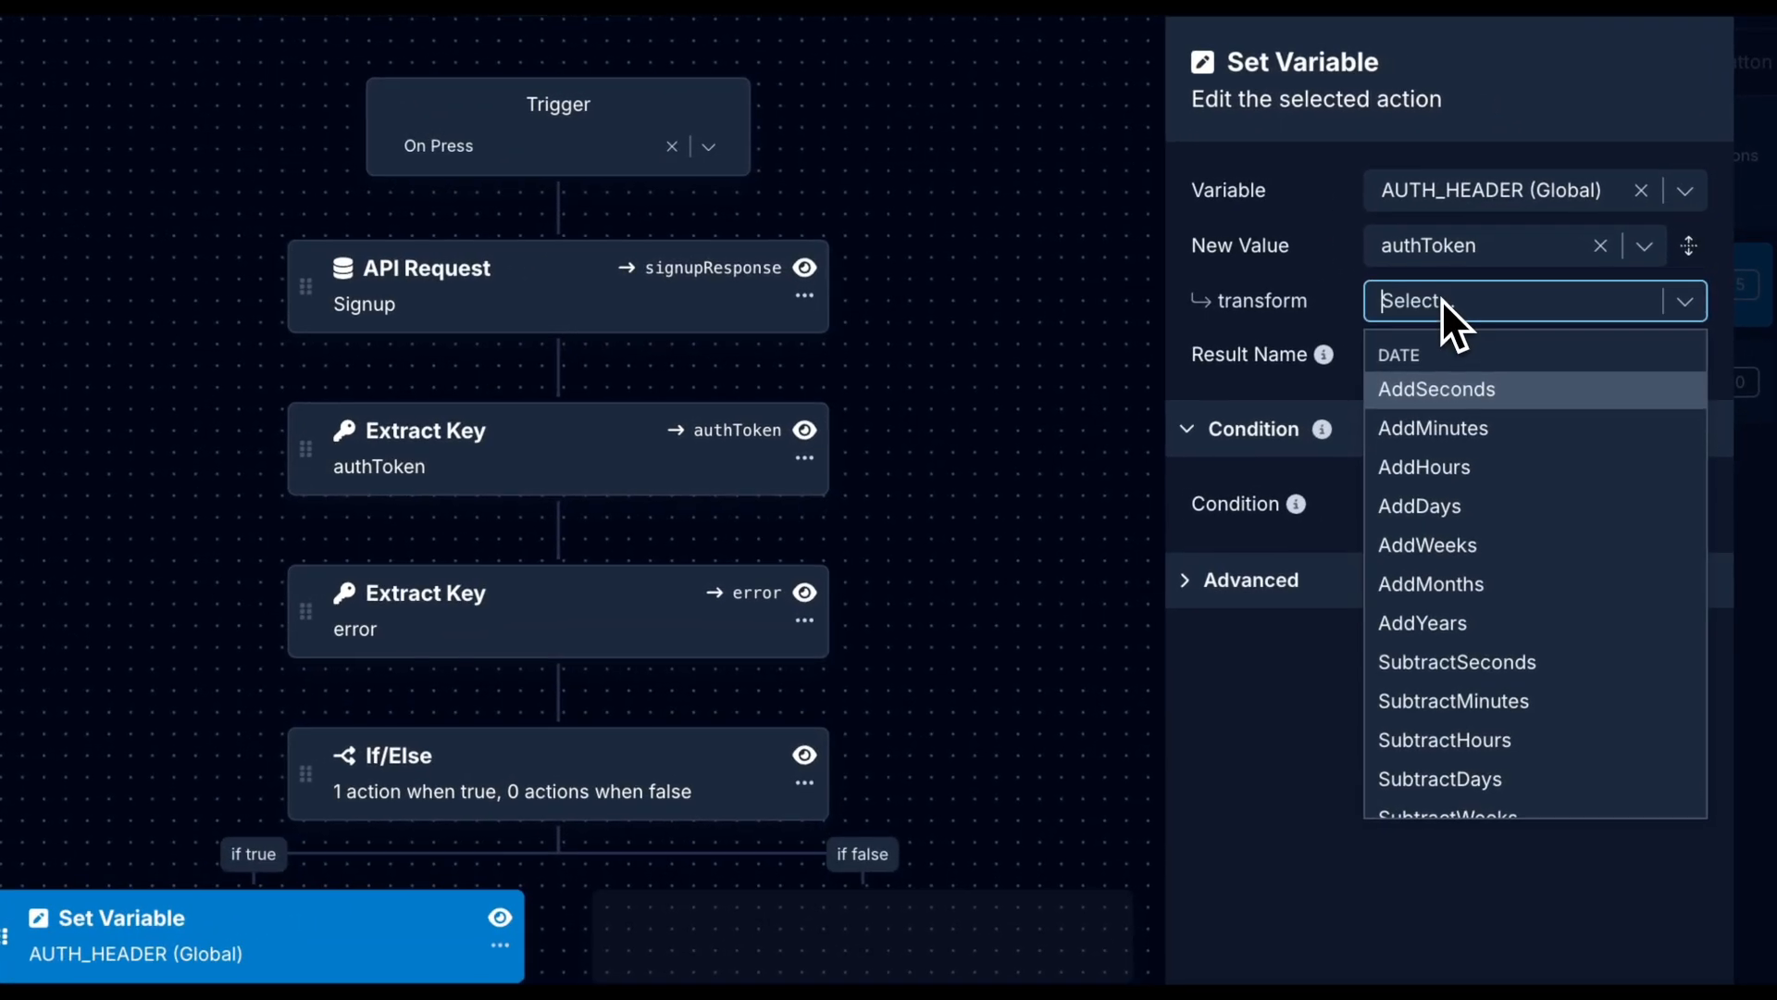
text(addbe)
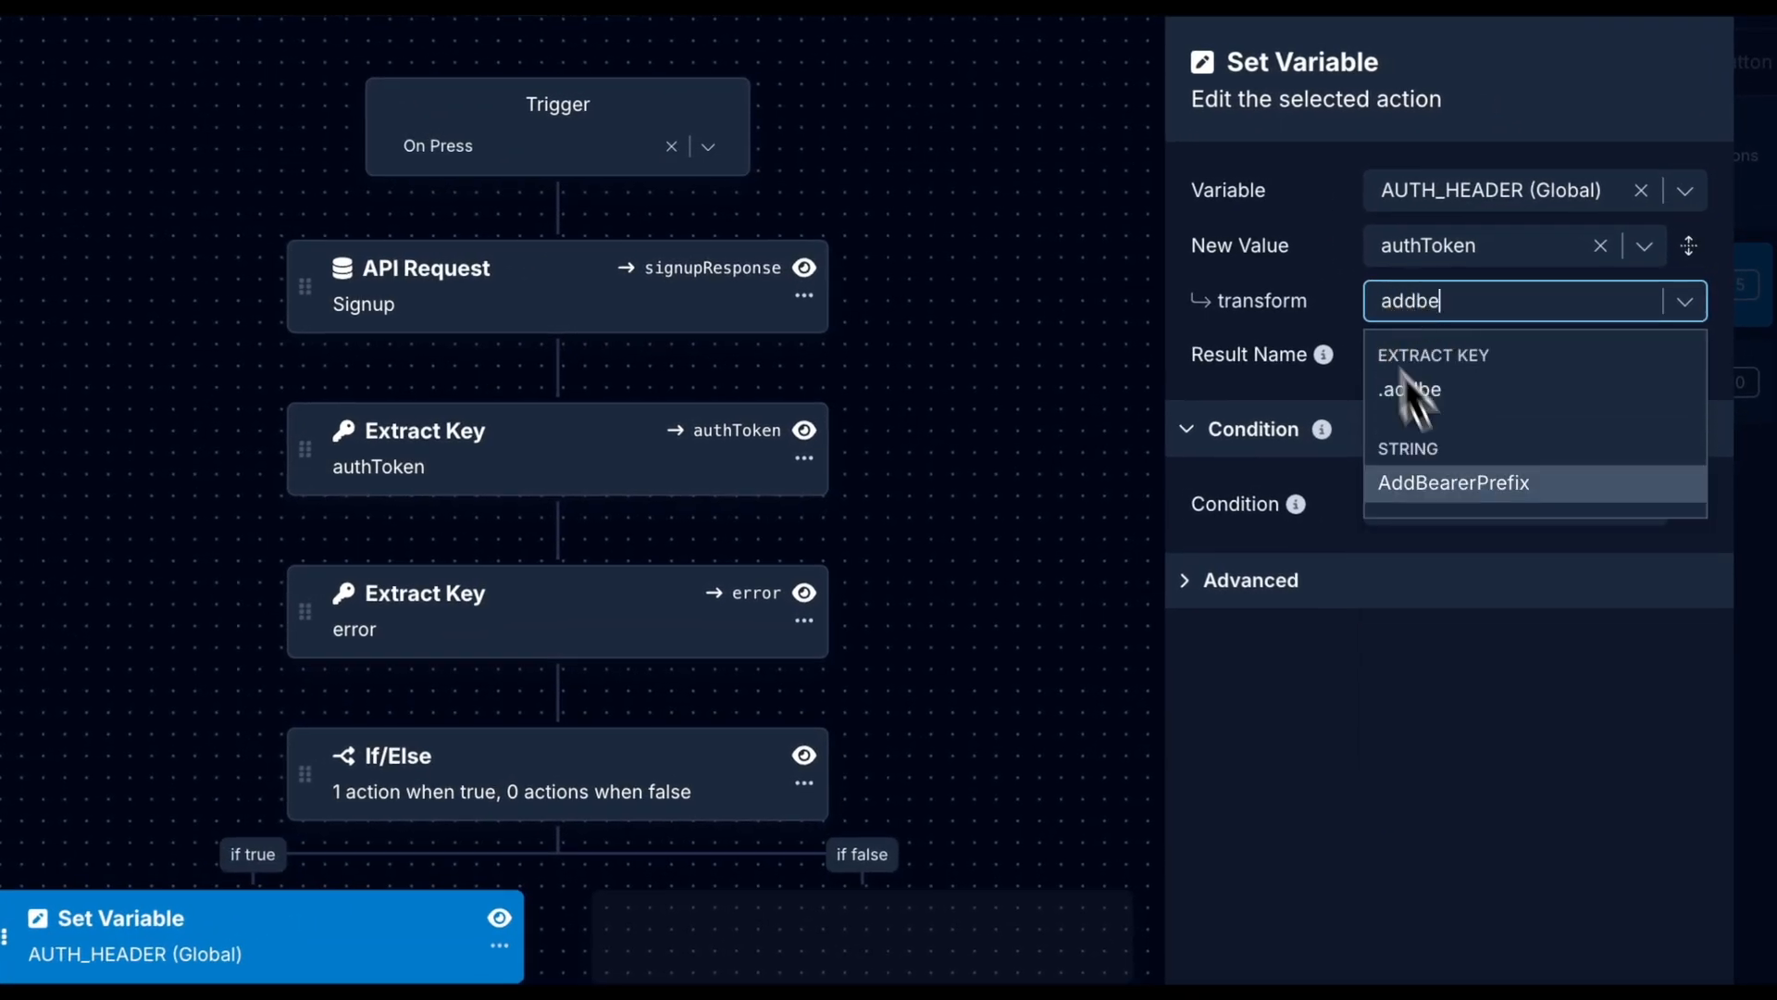
click(1505, 485)
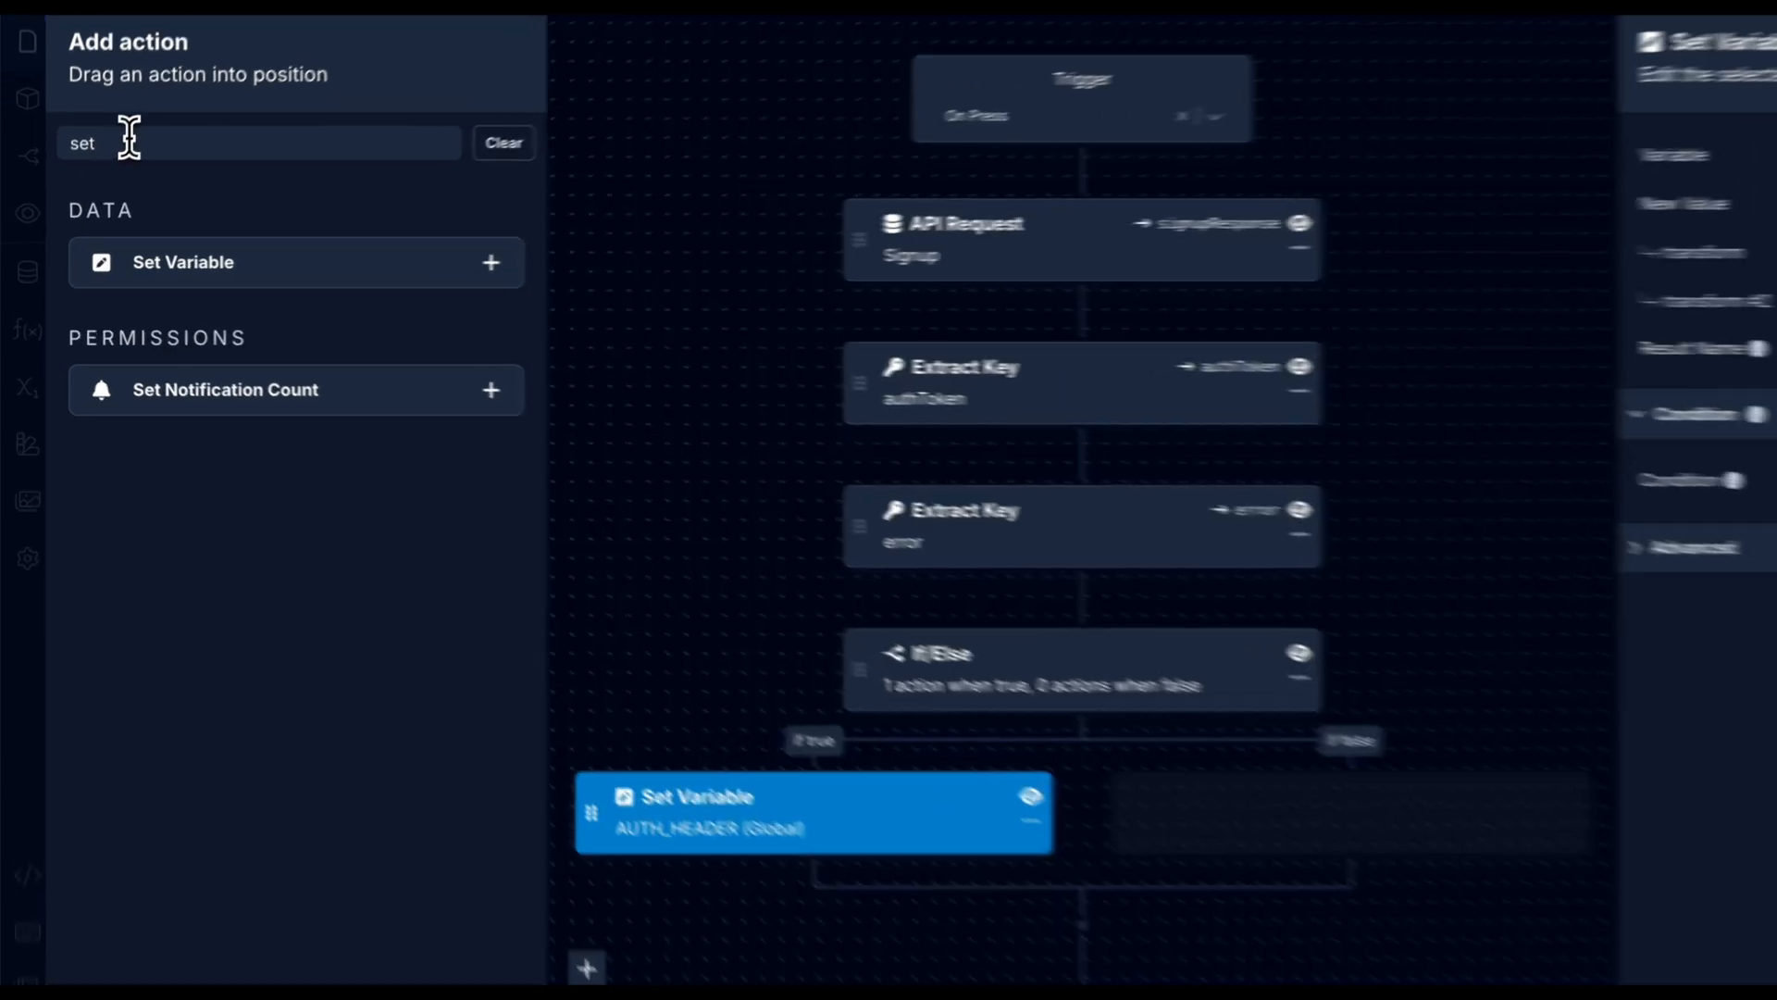
double_click(102, 168)
Add a Navigate step to the Blank screen after Set Variable, then close the editor.
text(nav)
drag(109, 254, 908, 982)
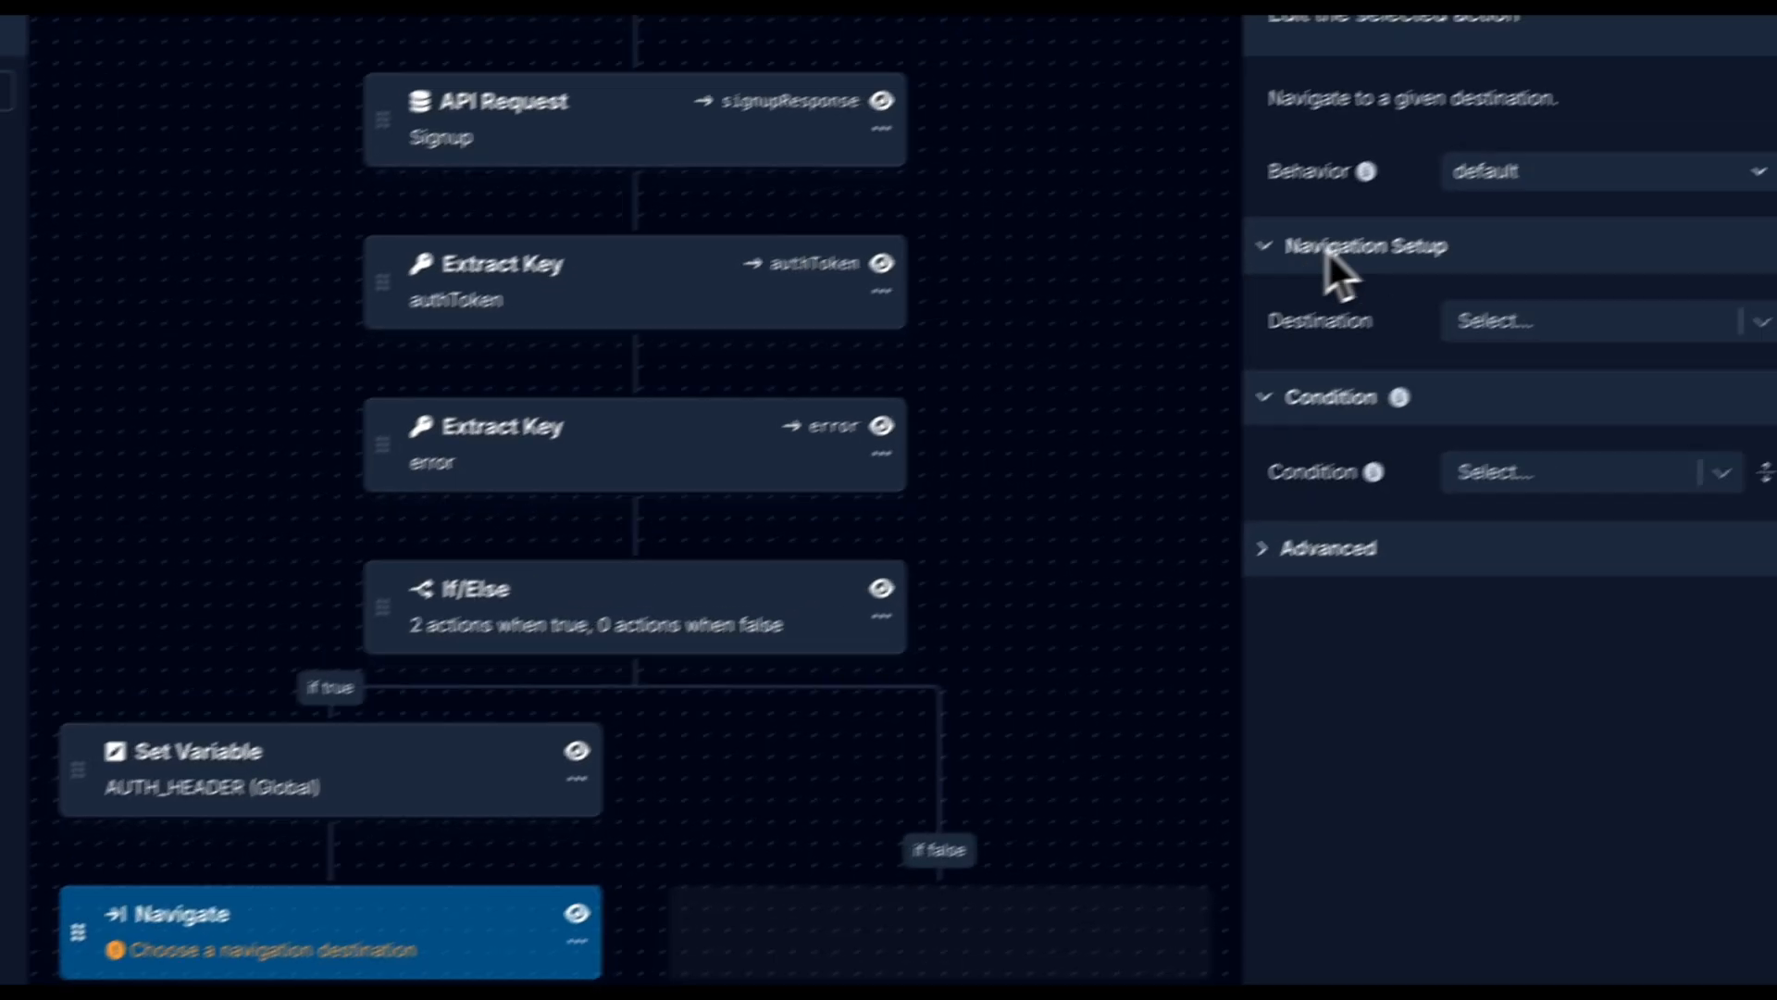
click(1467, 351)
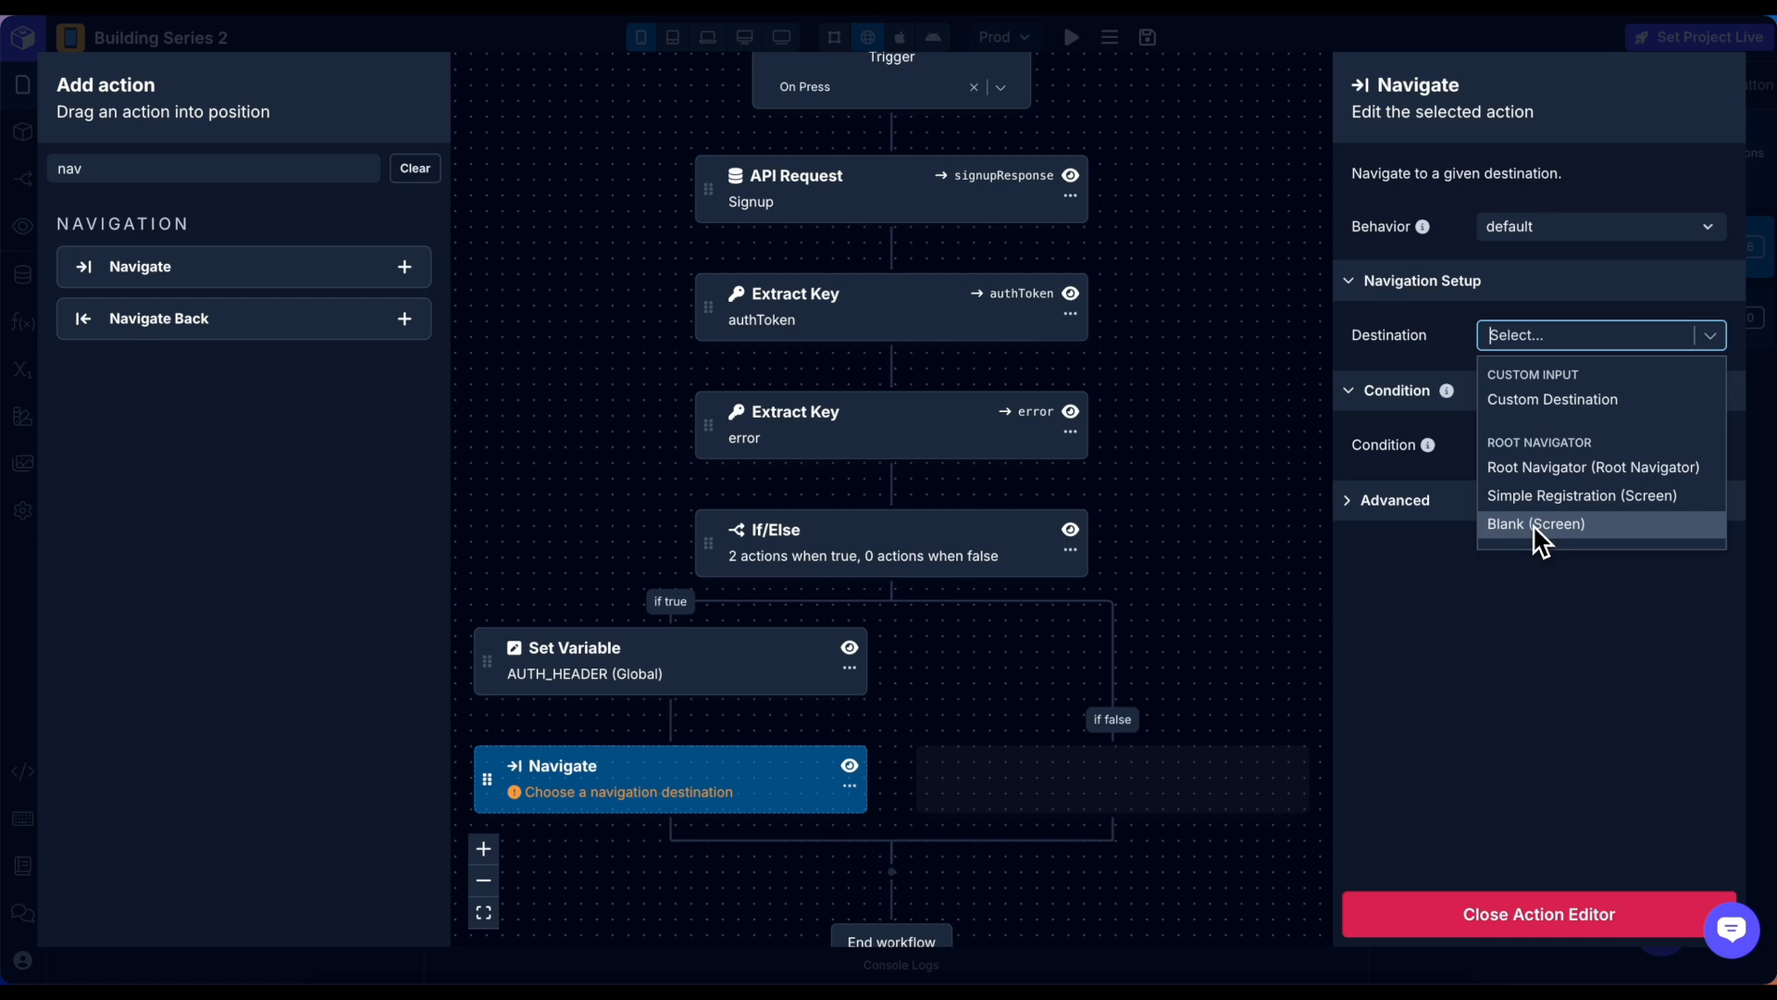
click(1535, 526)
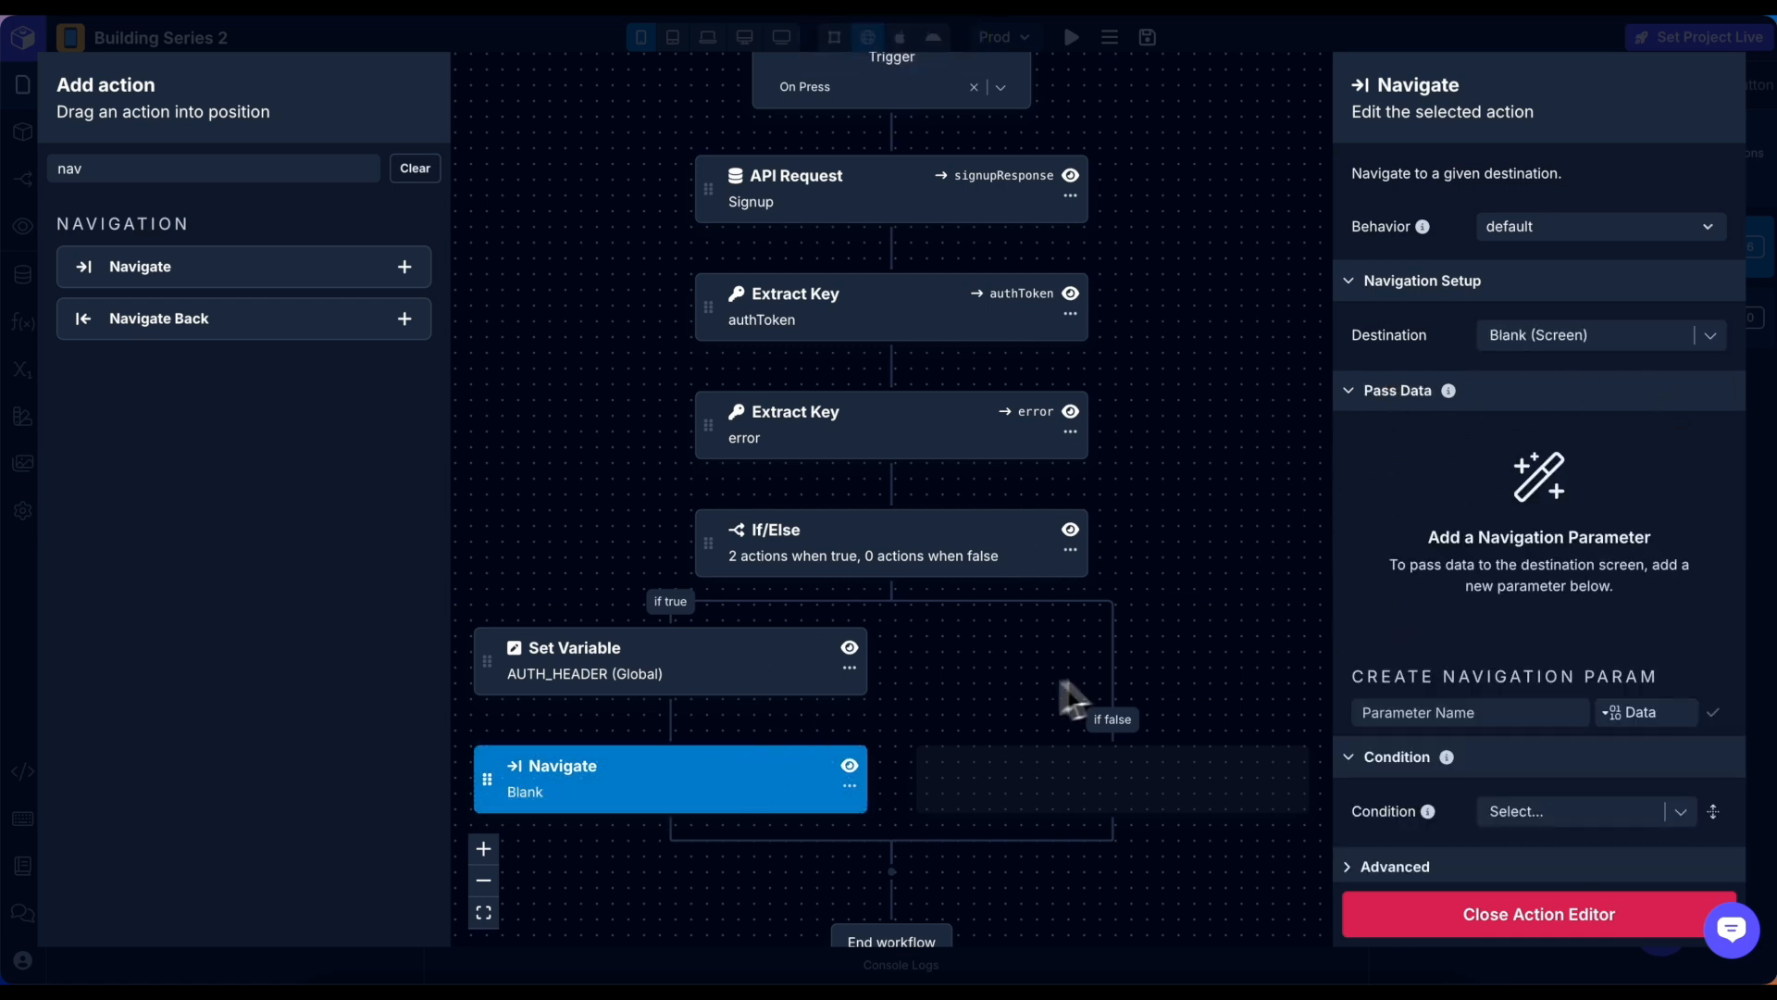
scroll(1267, 629, down, 1)
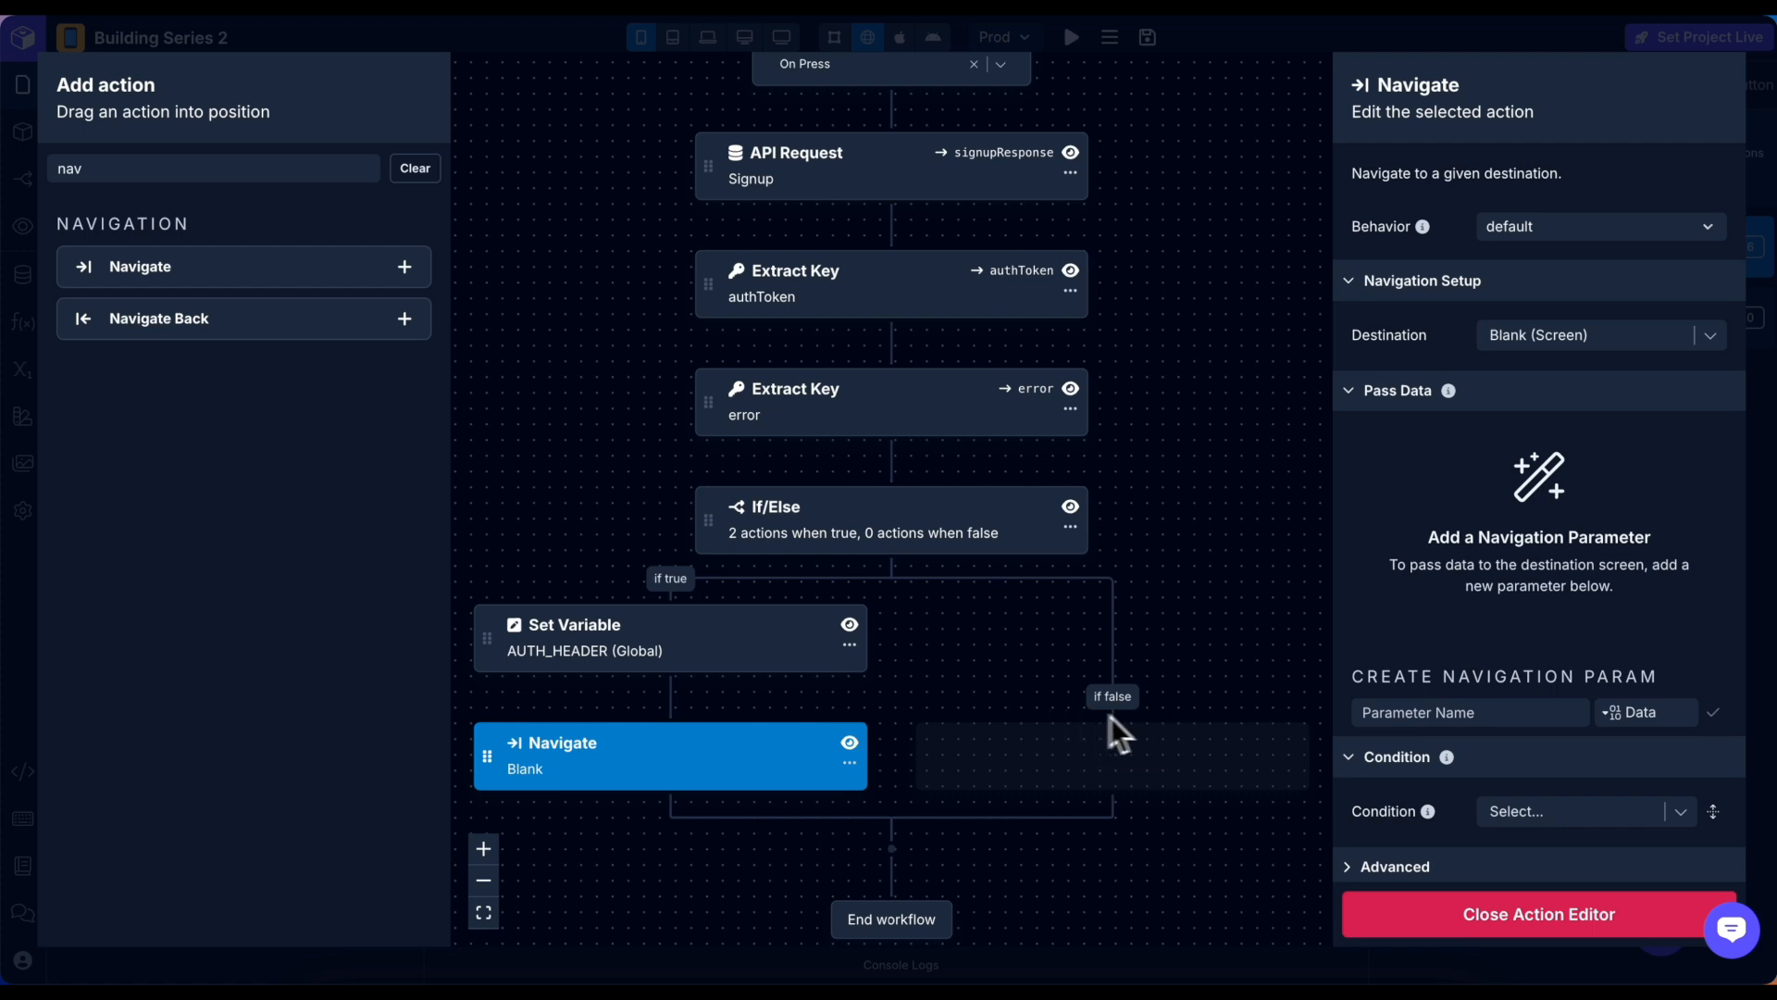
click(1590, 922)
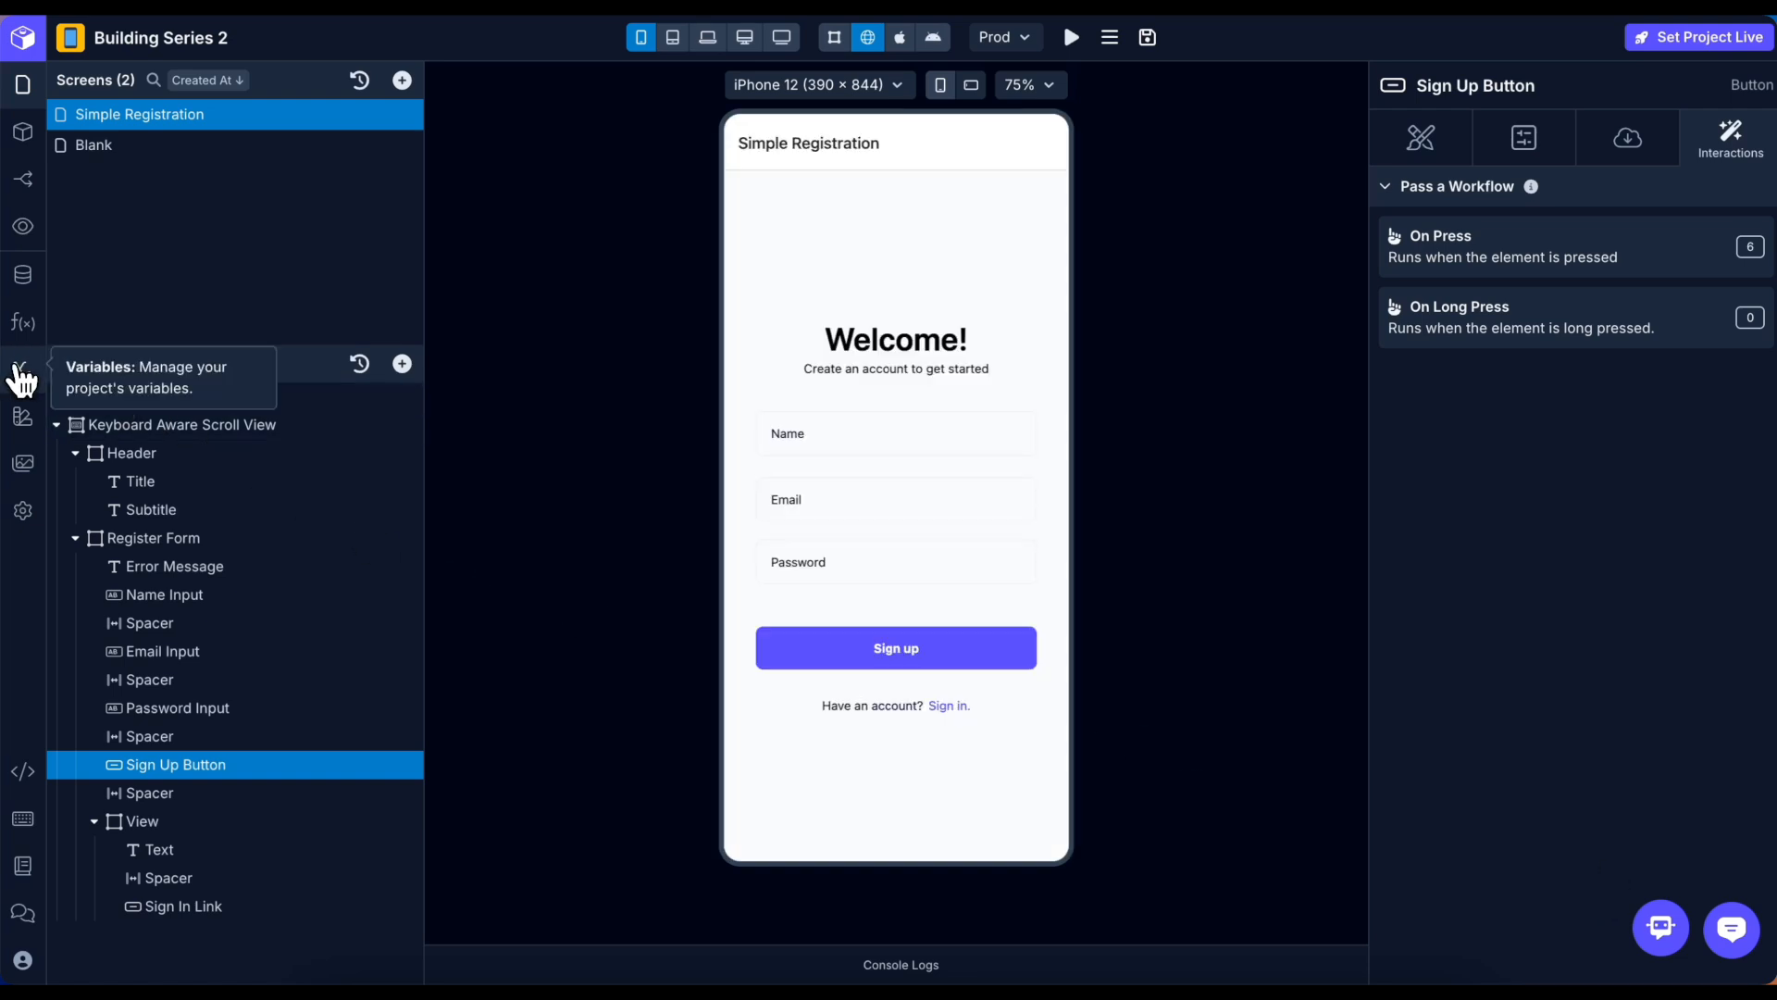
Create and save a new screen variable called errorMessage in the Variables window.
click(22, 371)
click(1609, 186)
click(1385, 280)
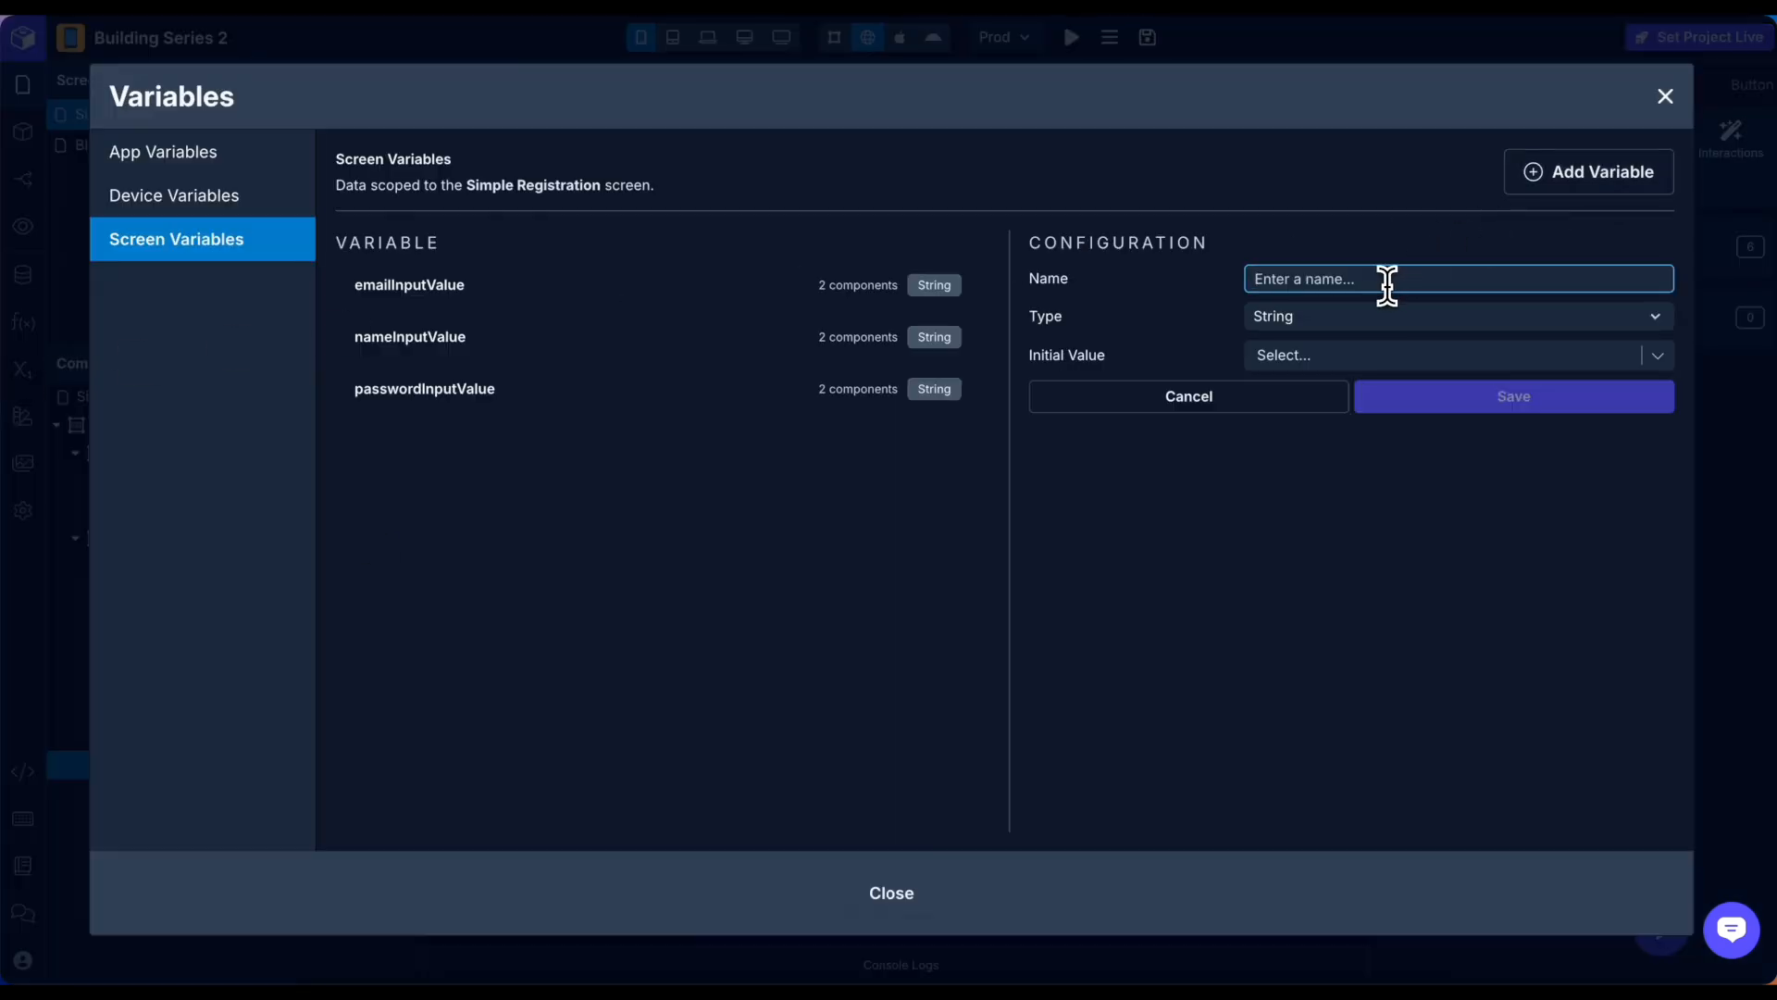
text(errorMessage)
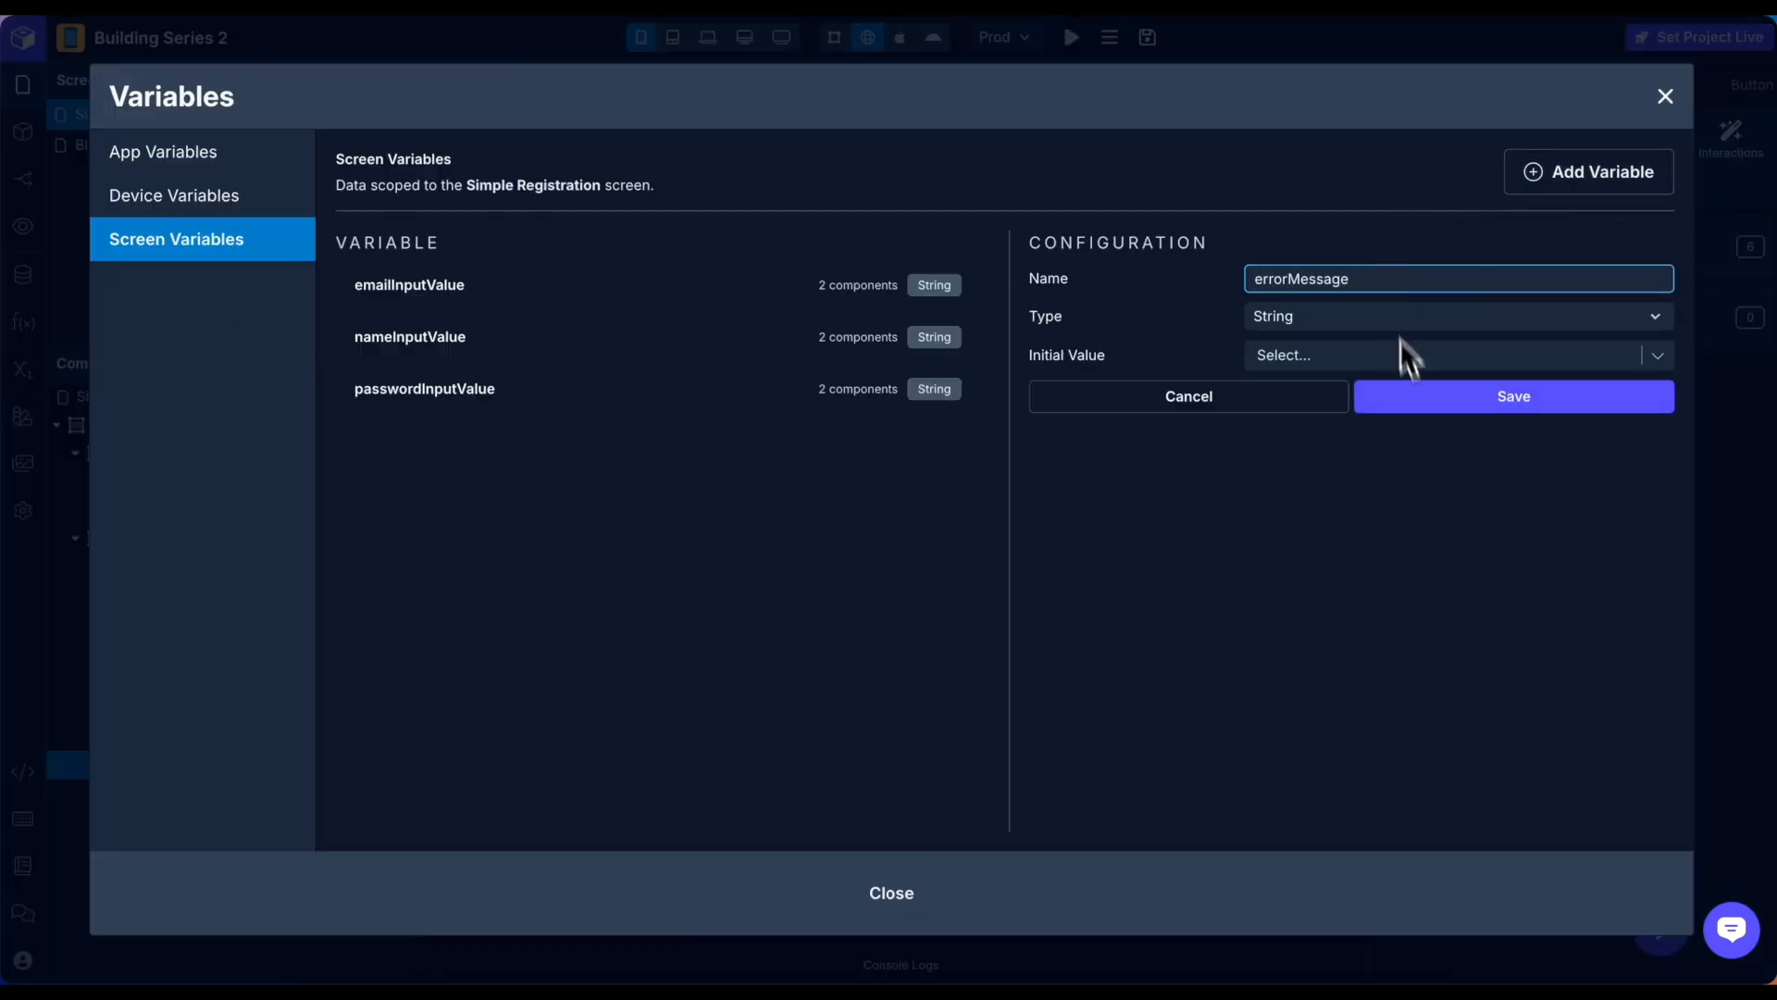
click(1435, 405)
key(Escape)
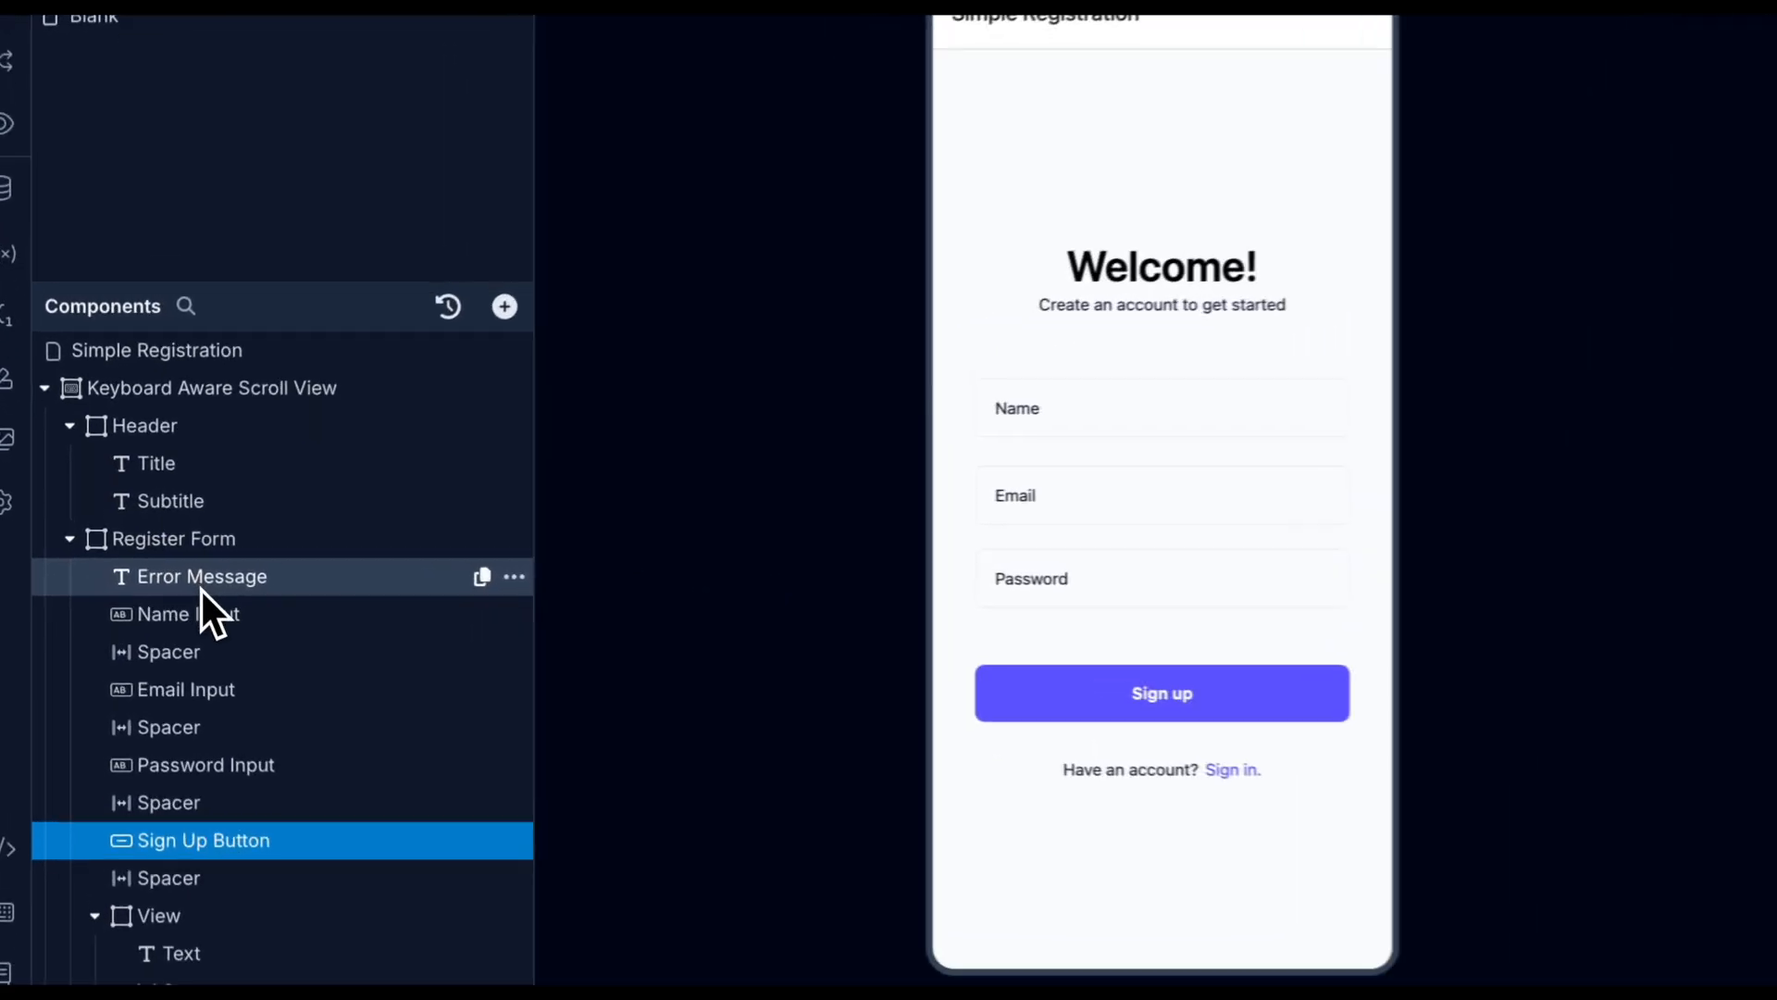
Set the Error Message component's text to {{error}}.
click(174, 568)
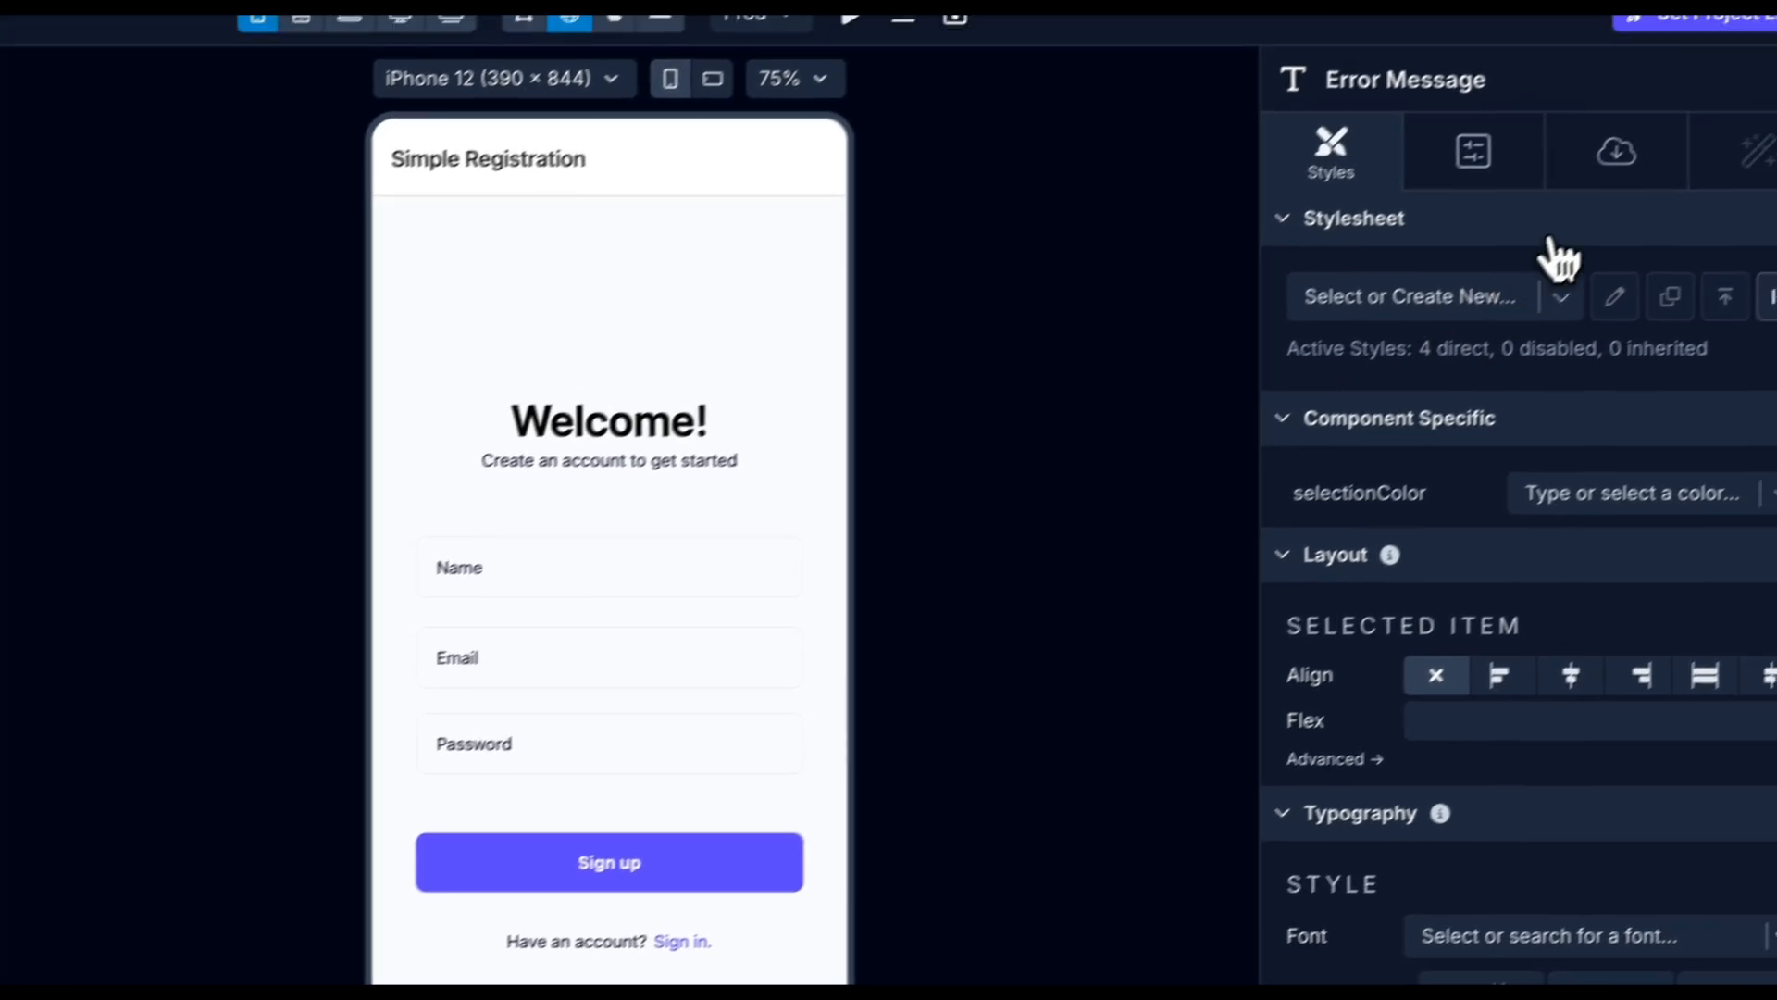
click(1573, 197)
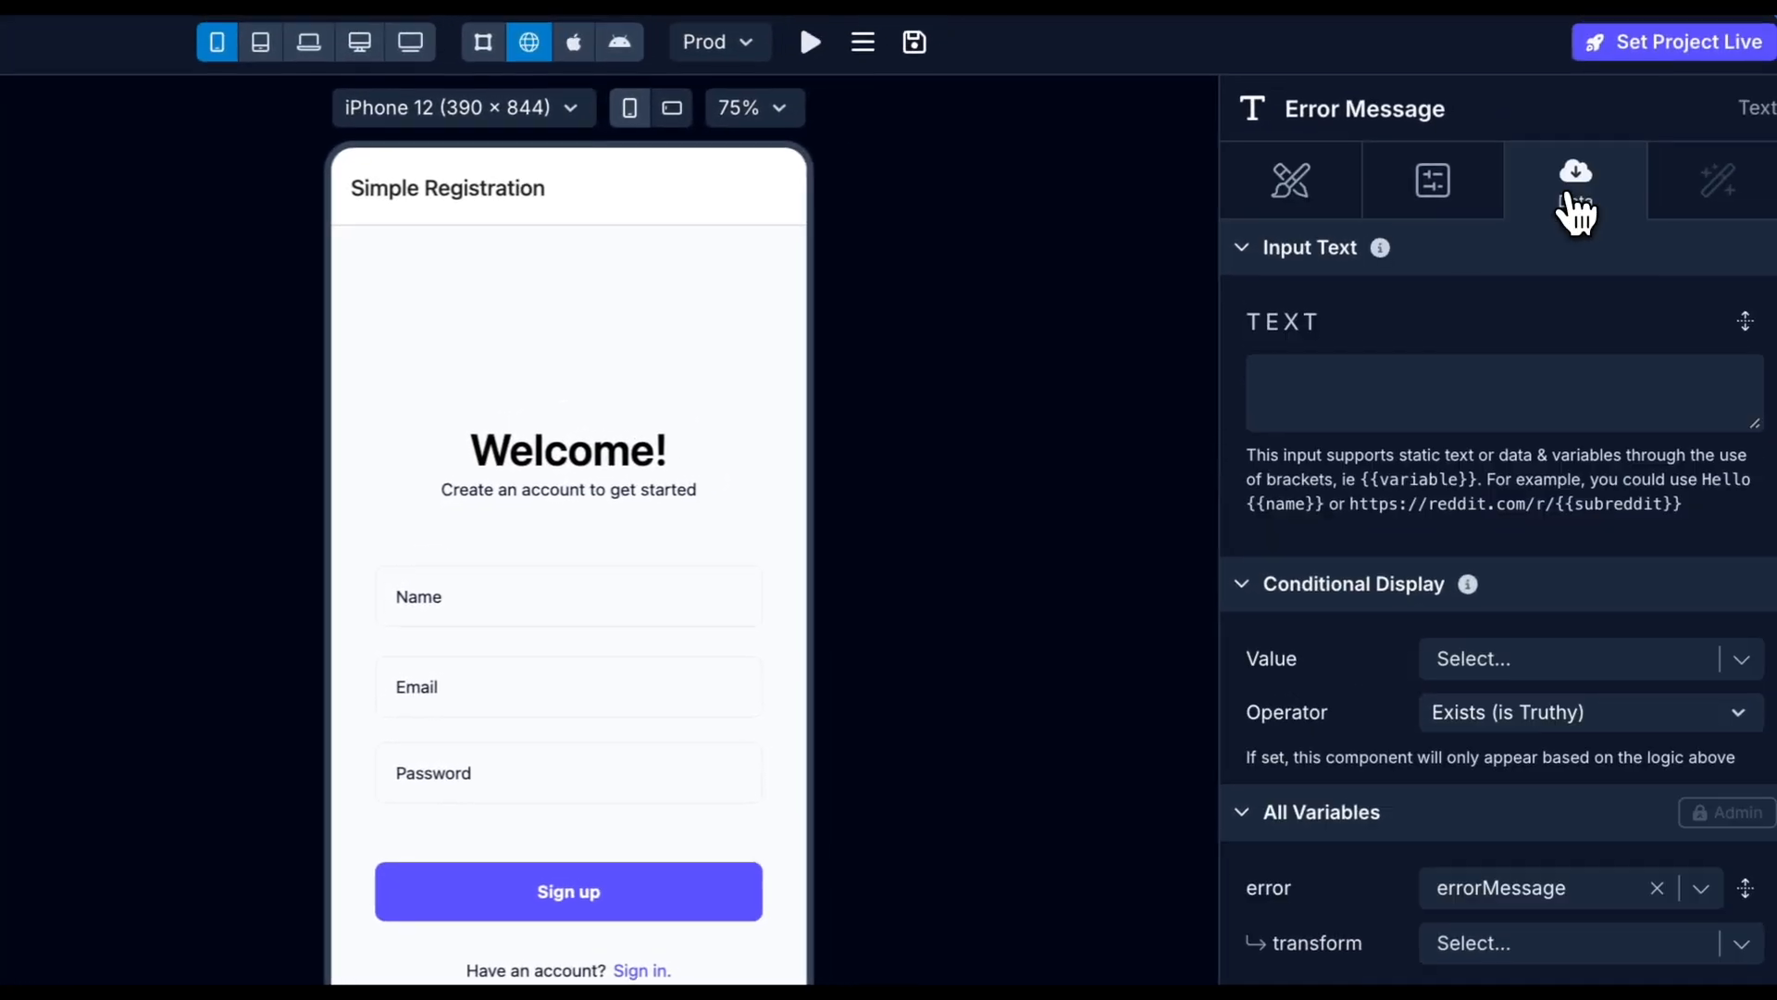
click(1325, 385)
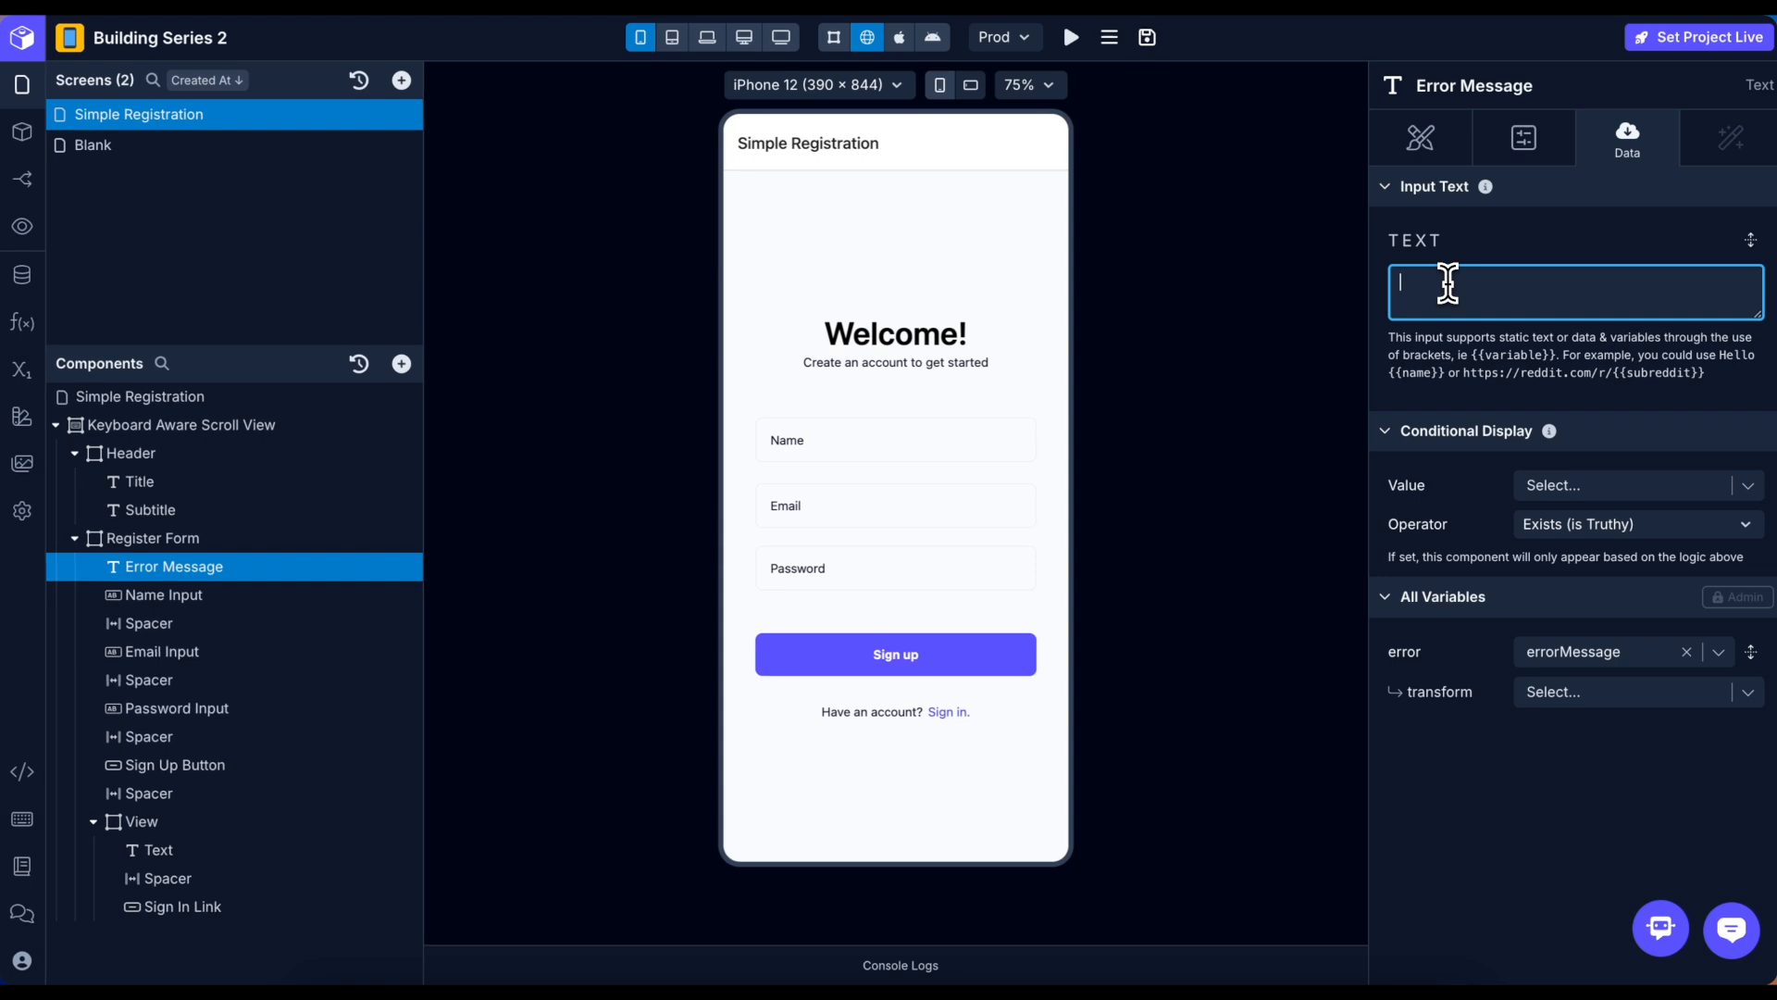
text({{error)
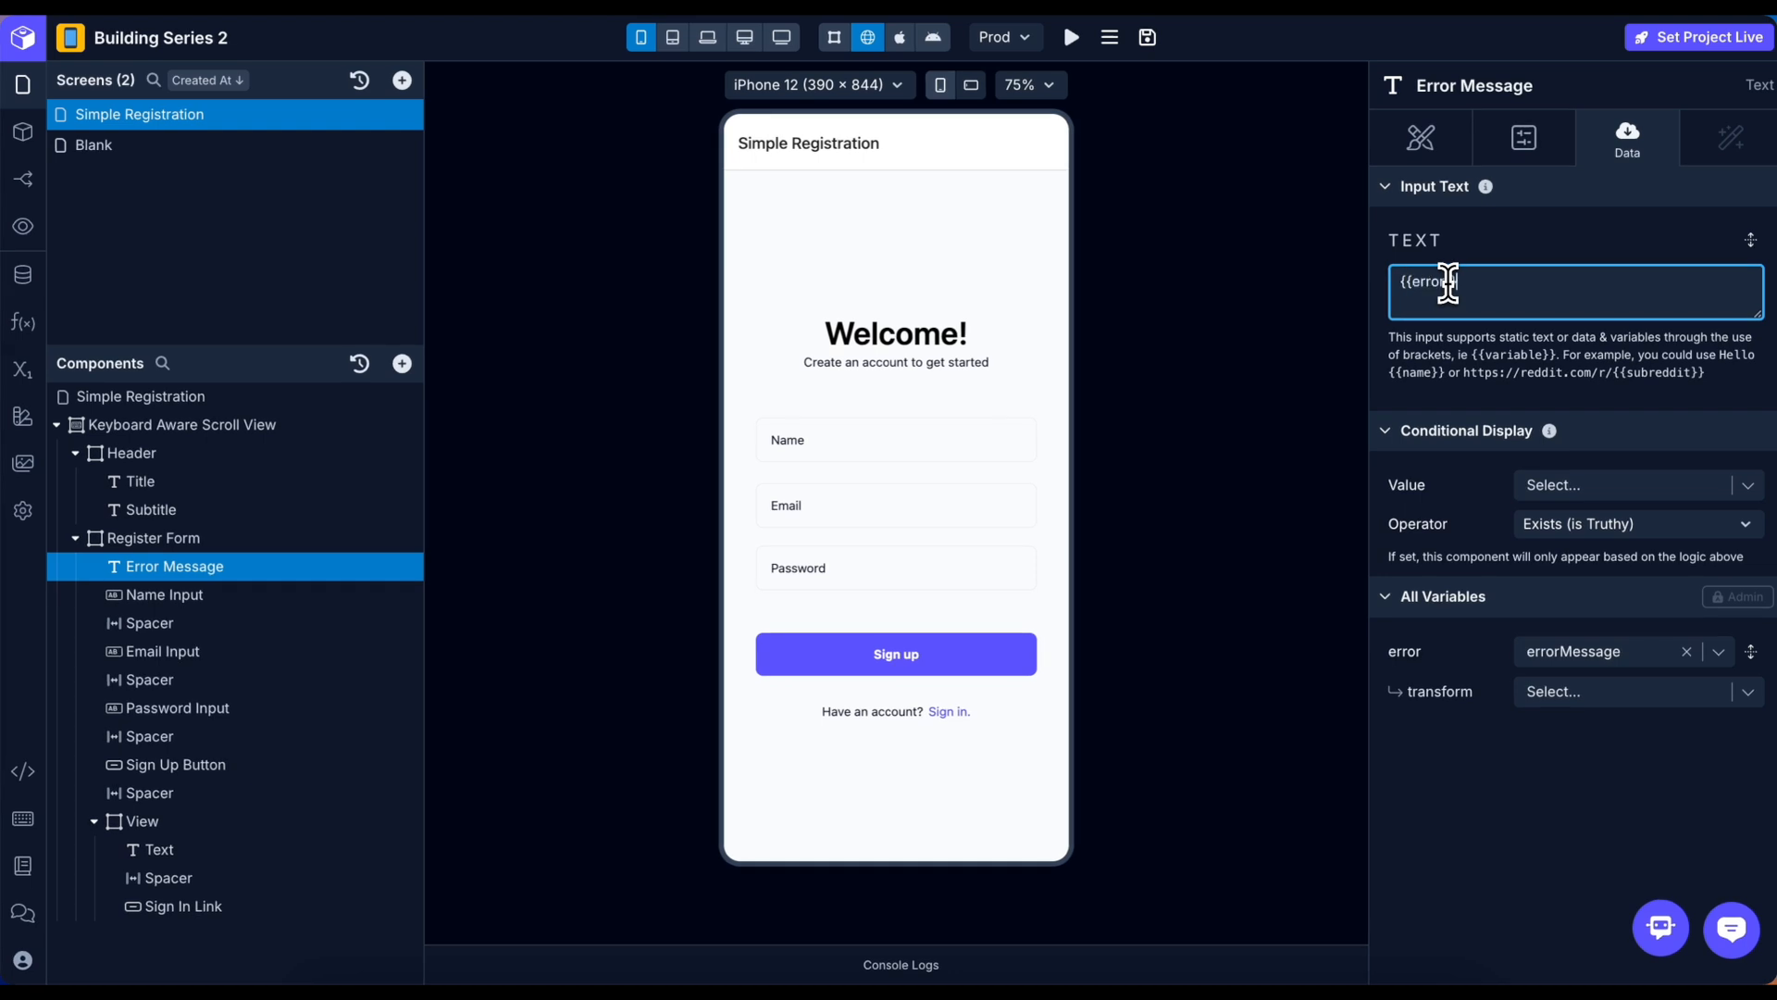
text(}})
click(1500, 414)
Map error to errorMessage and set Conditional Display Value to errorMessage.
click(1580, 492)
text(err)
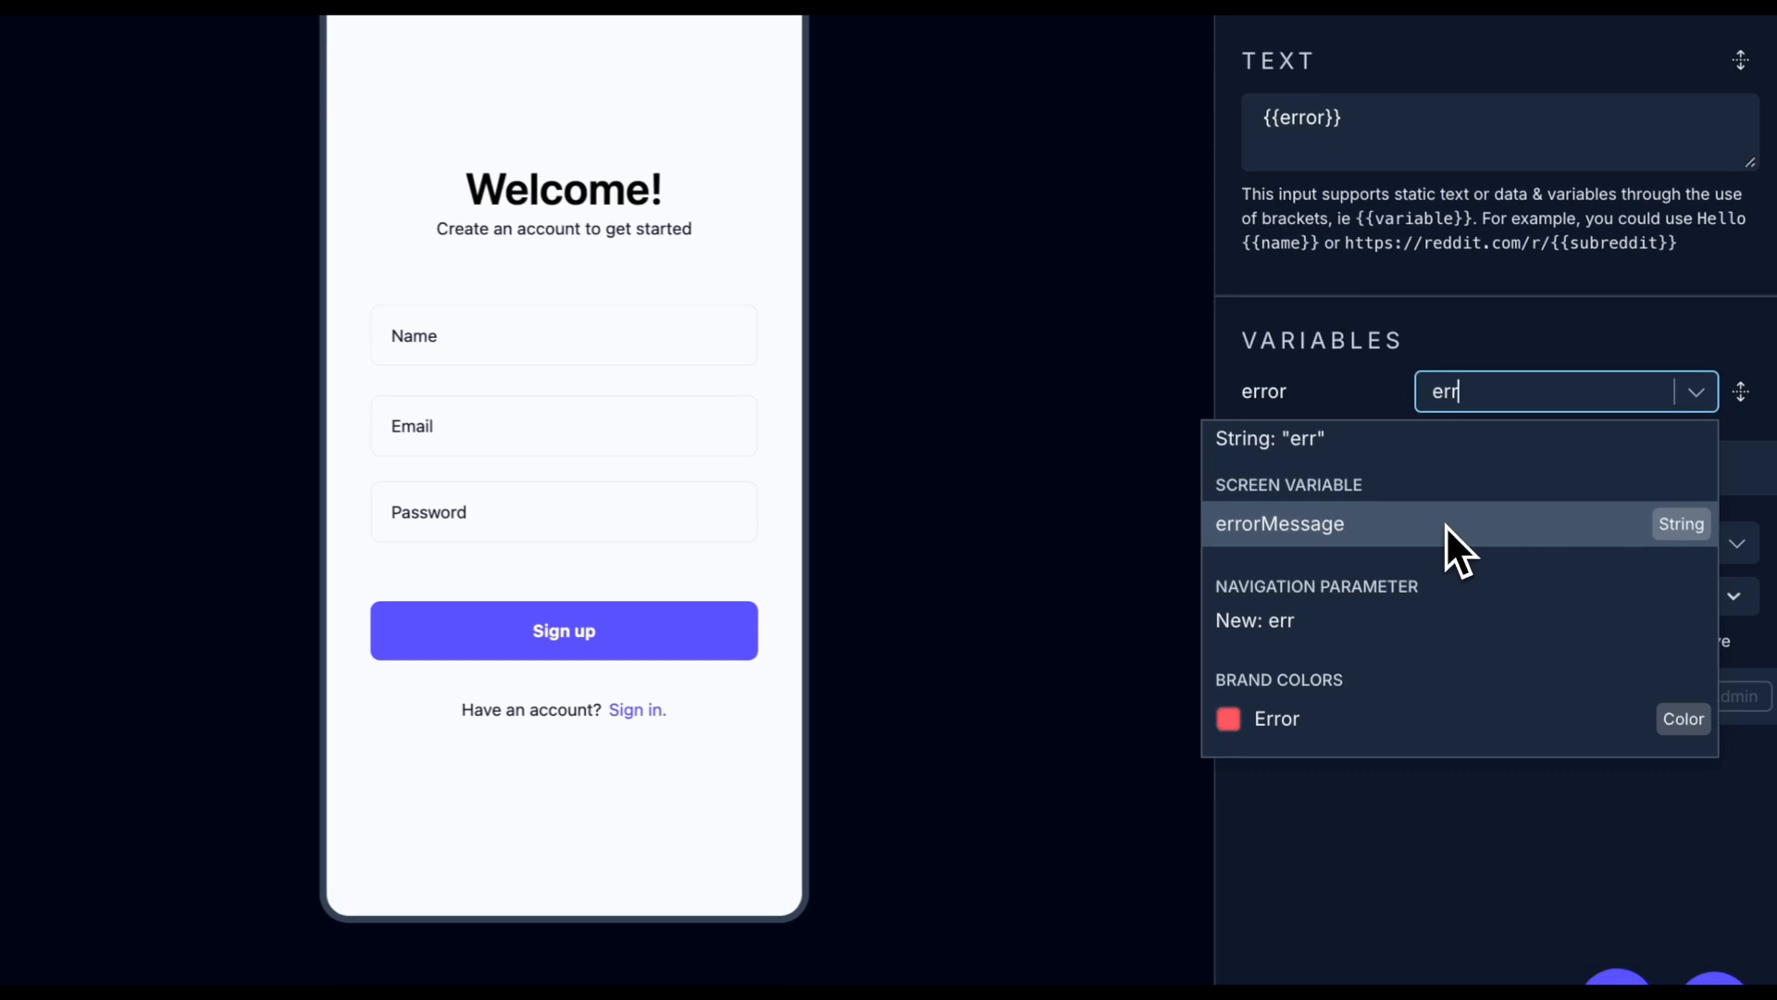
click(1446, 524)
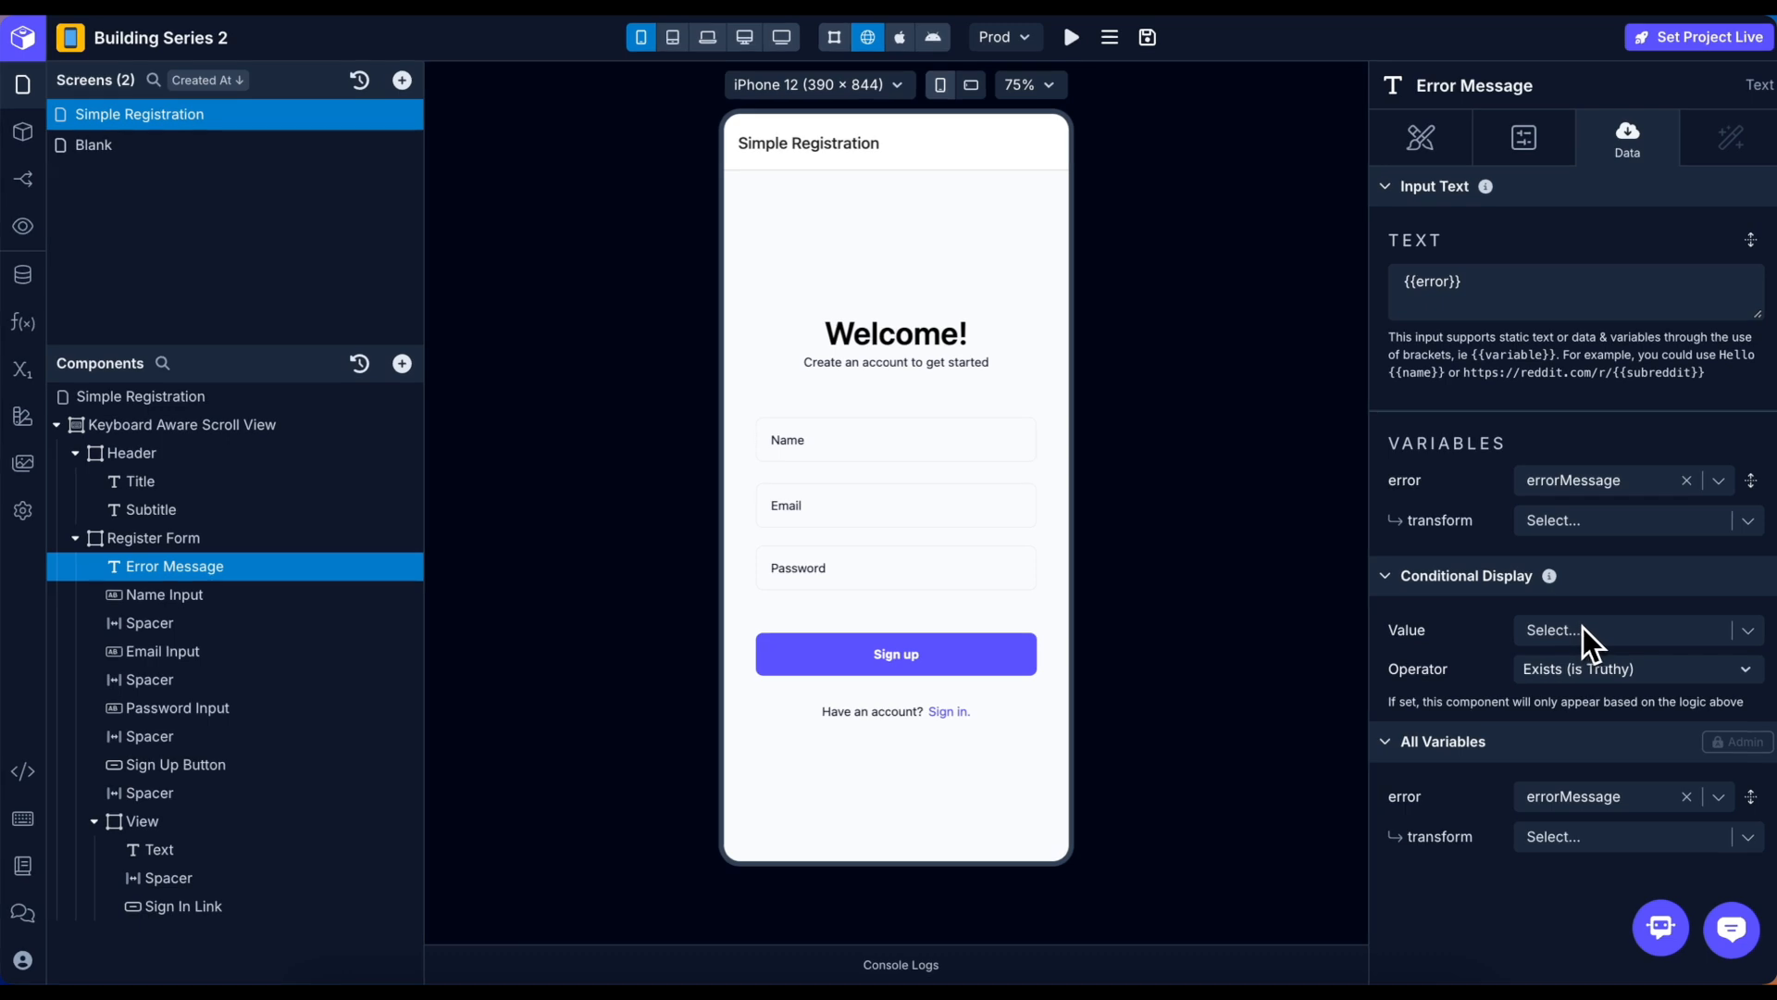
click(1629, 629)
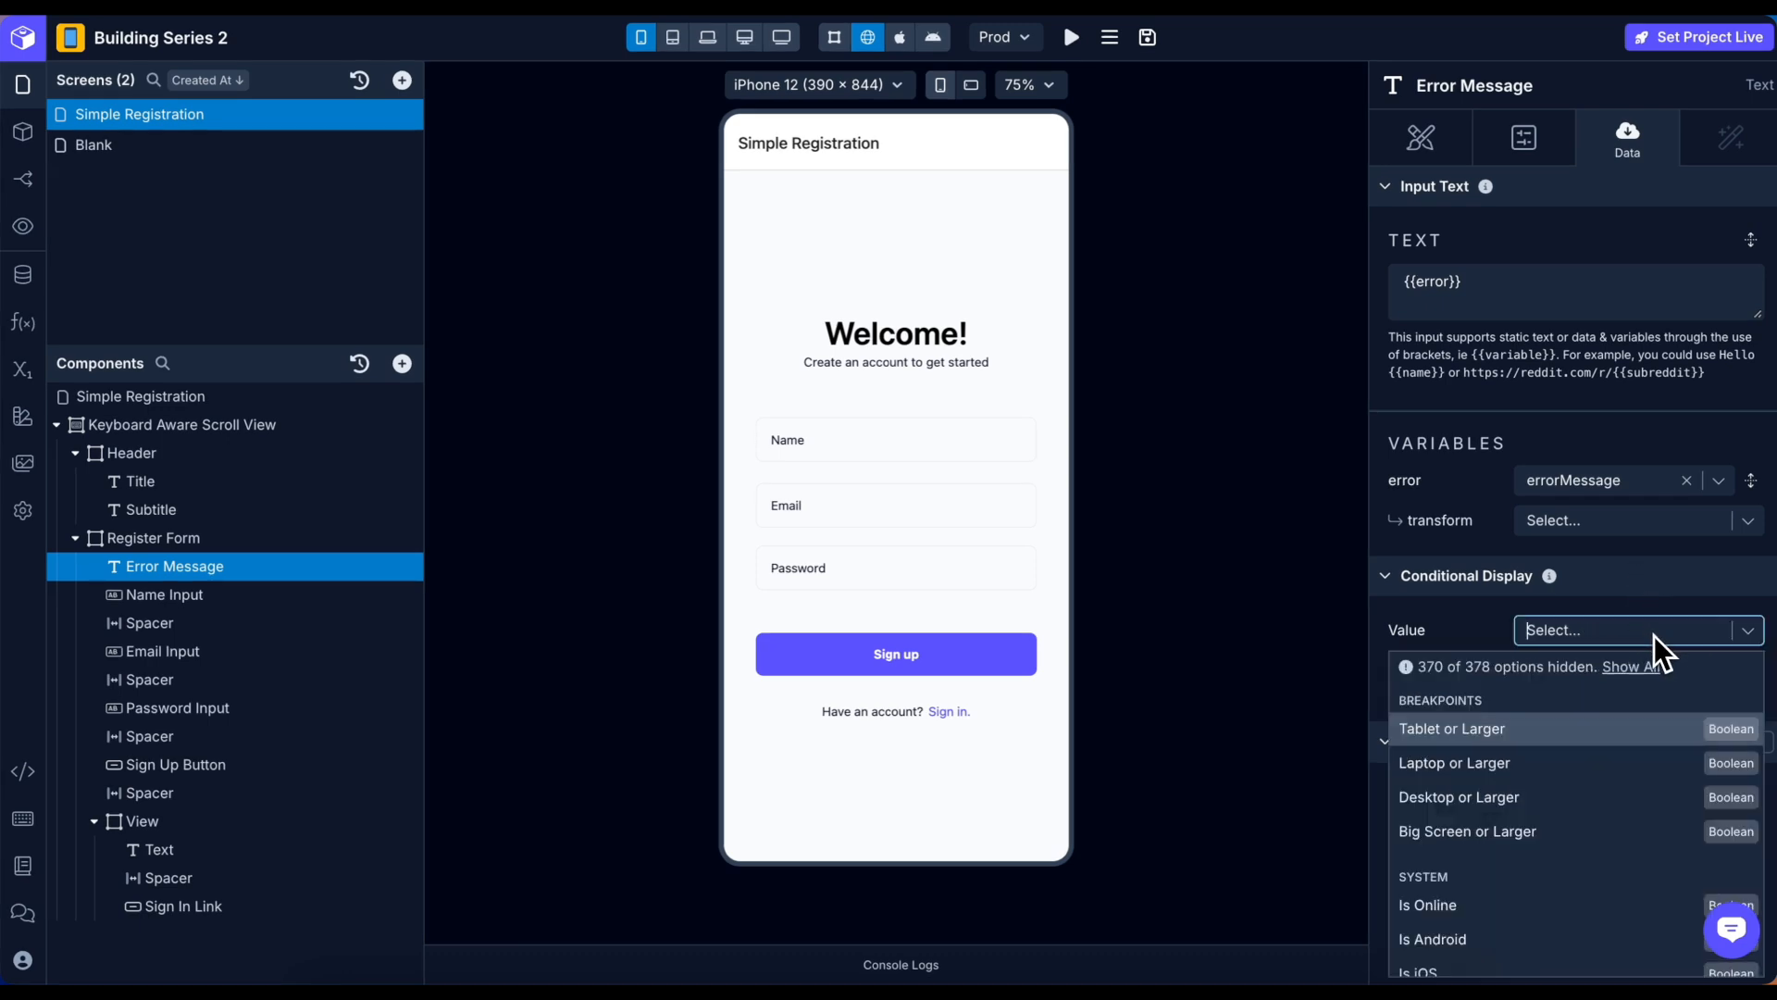
text(err)
click(1620, 725)
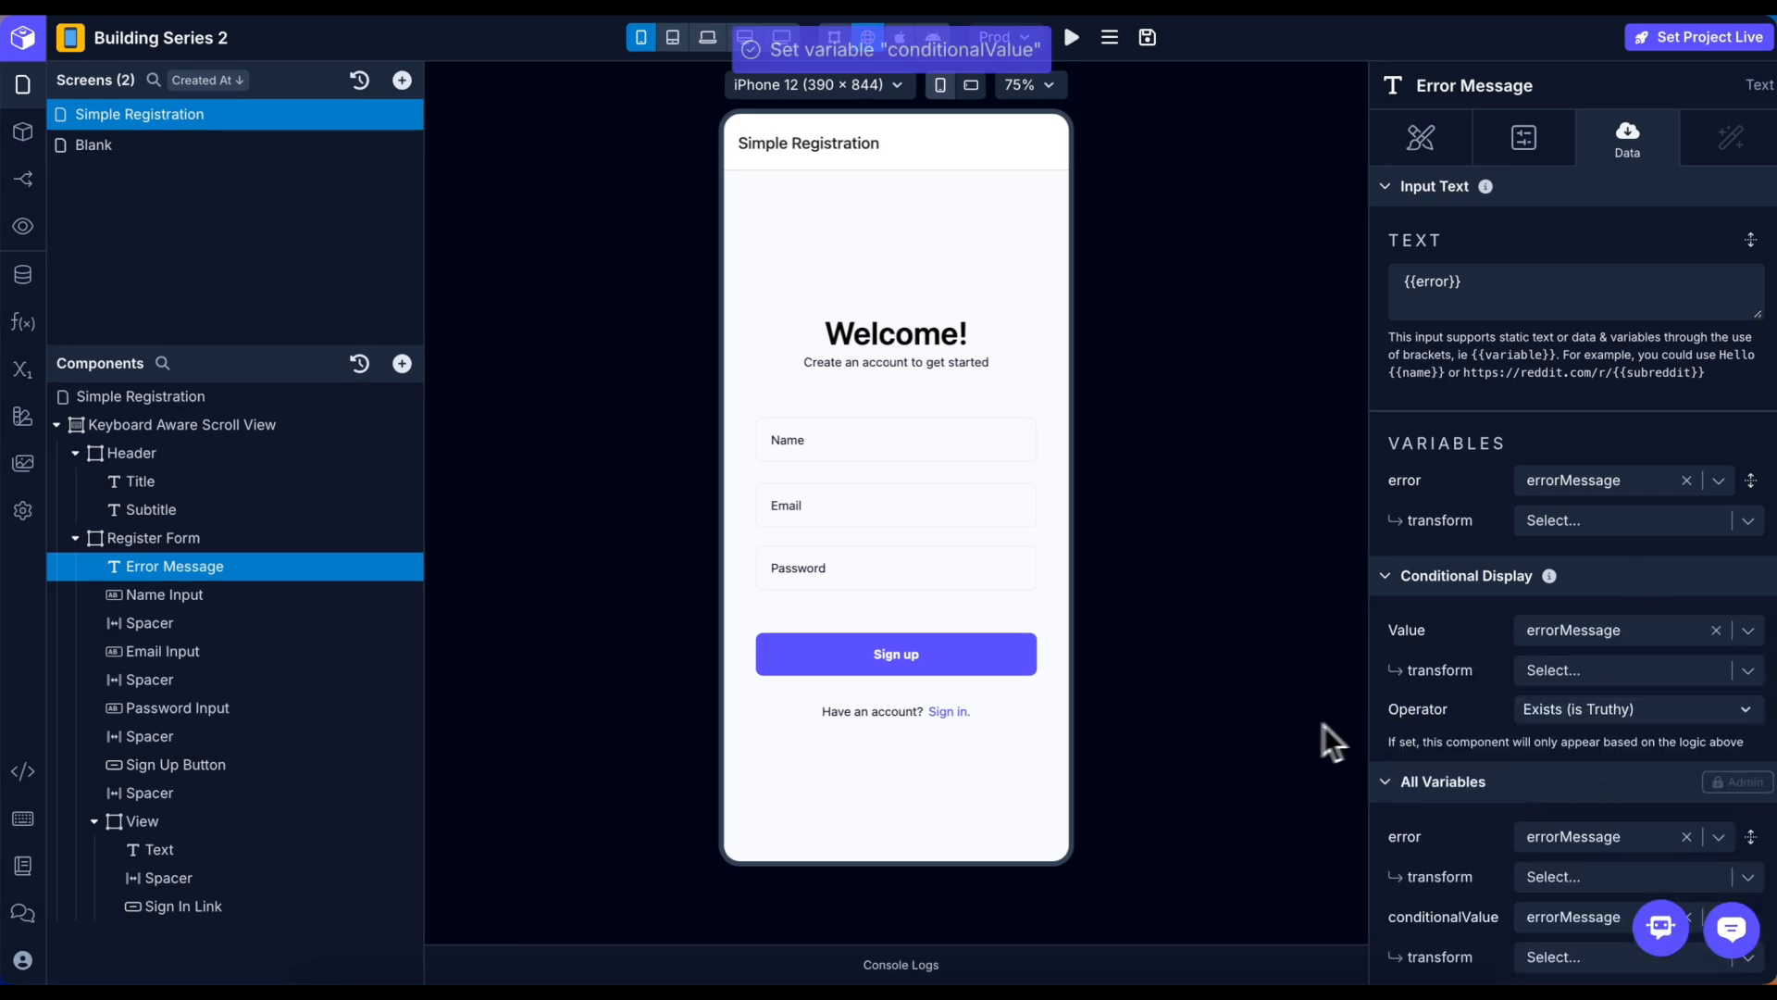
click(198, 766)
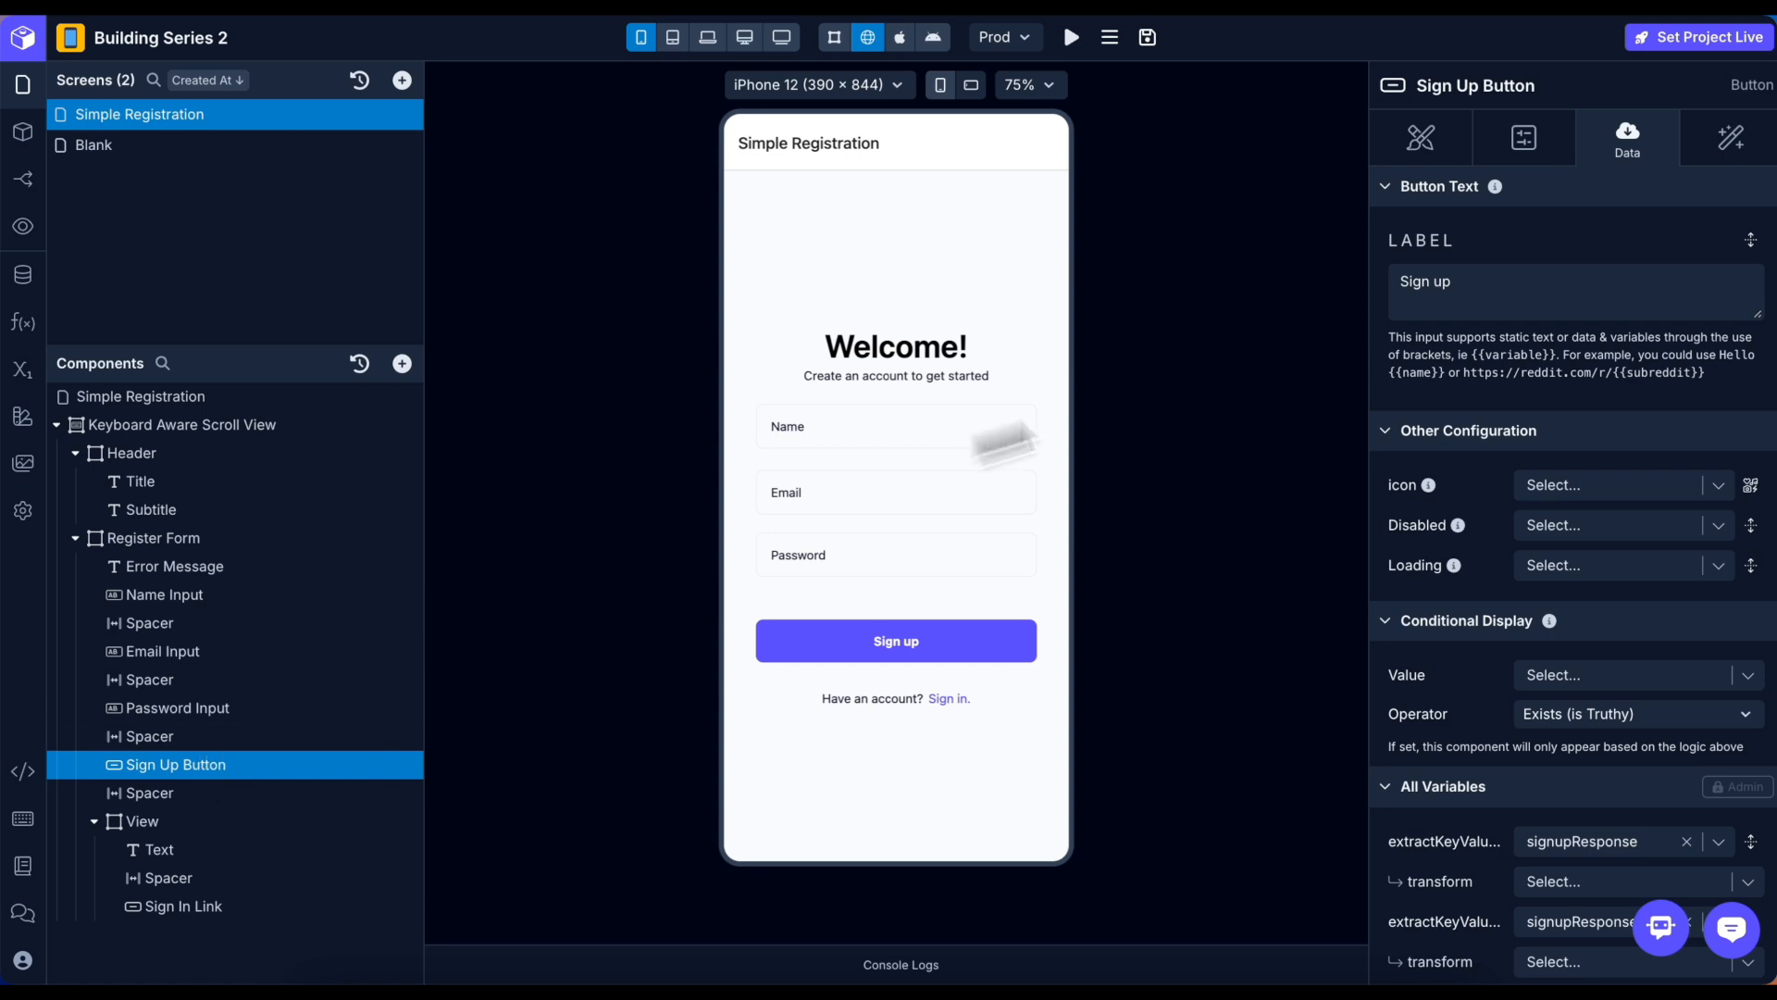
In the Sign Up On Press workflow, add Set Variable to the if-false branch, setting errorMessage to error.
click(1724, 146)
click(1664, 268)
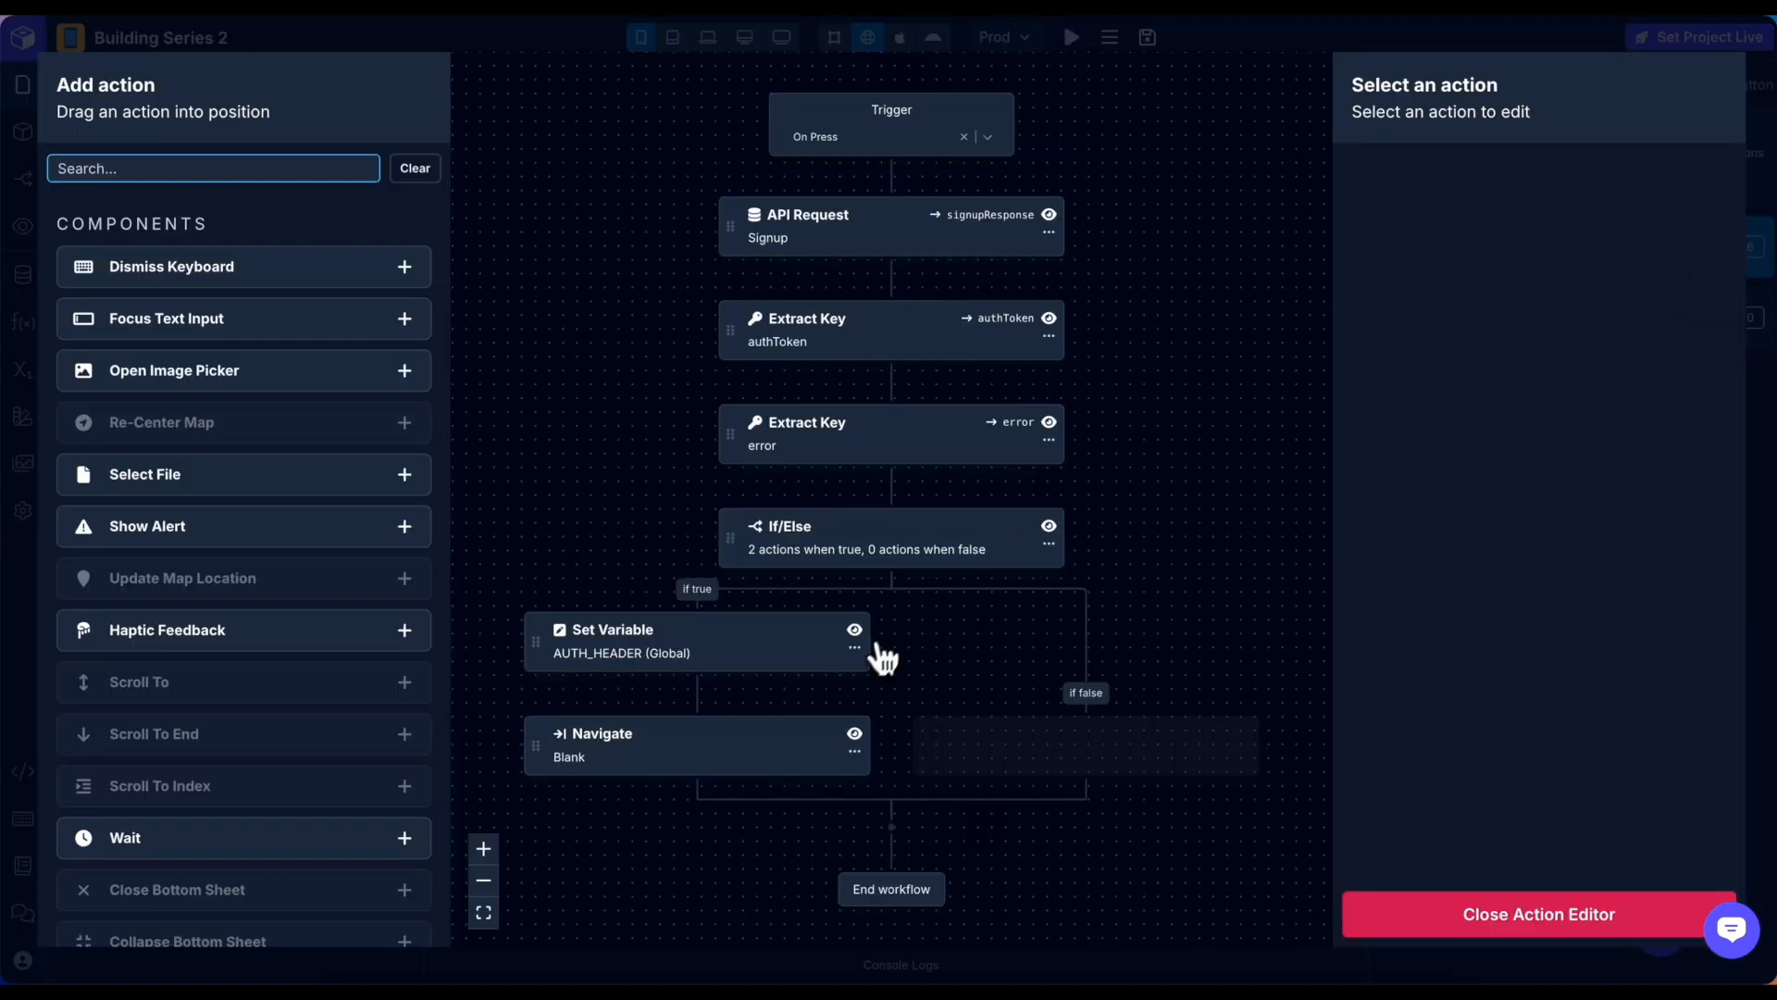
click(152, 169)
text(set)
drag(164, 278, 1021, 742)
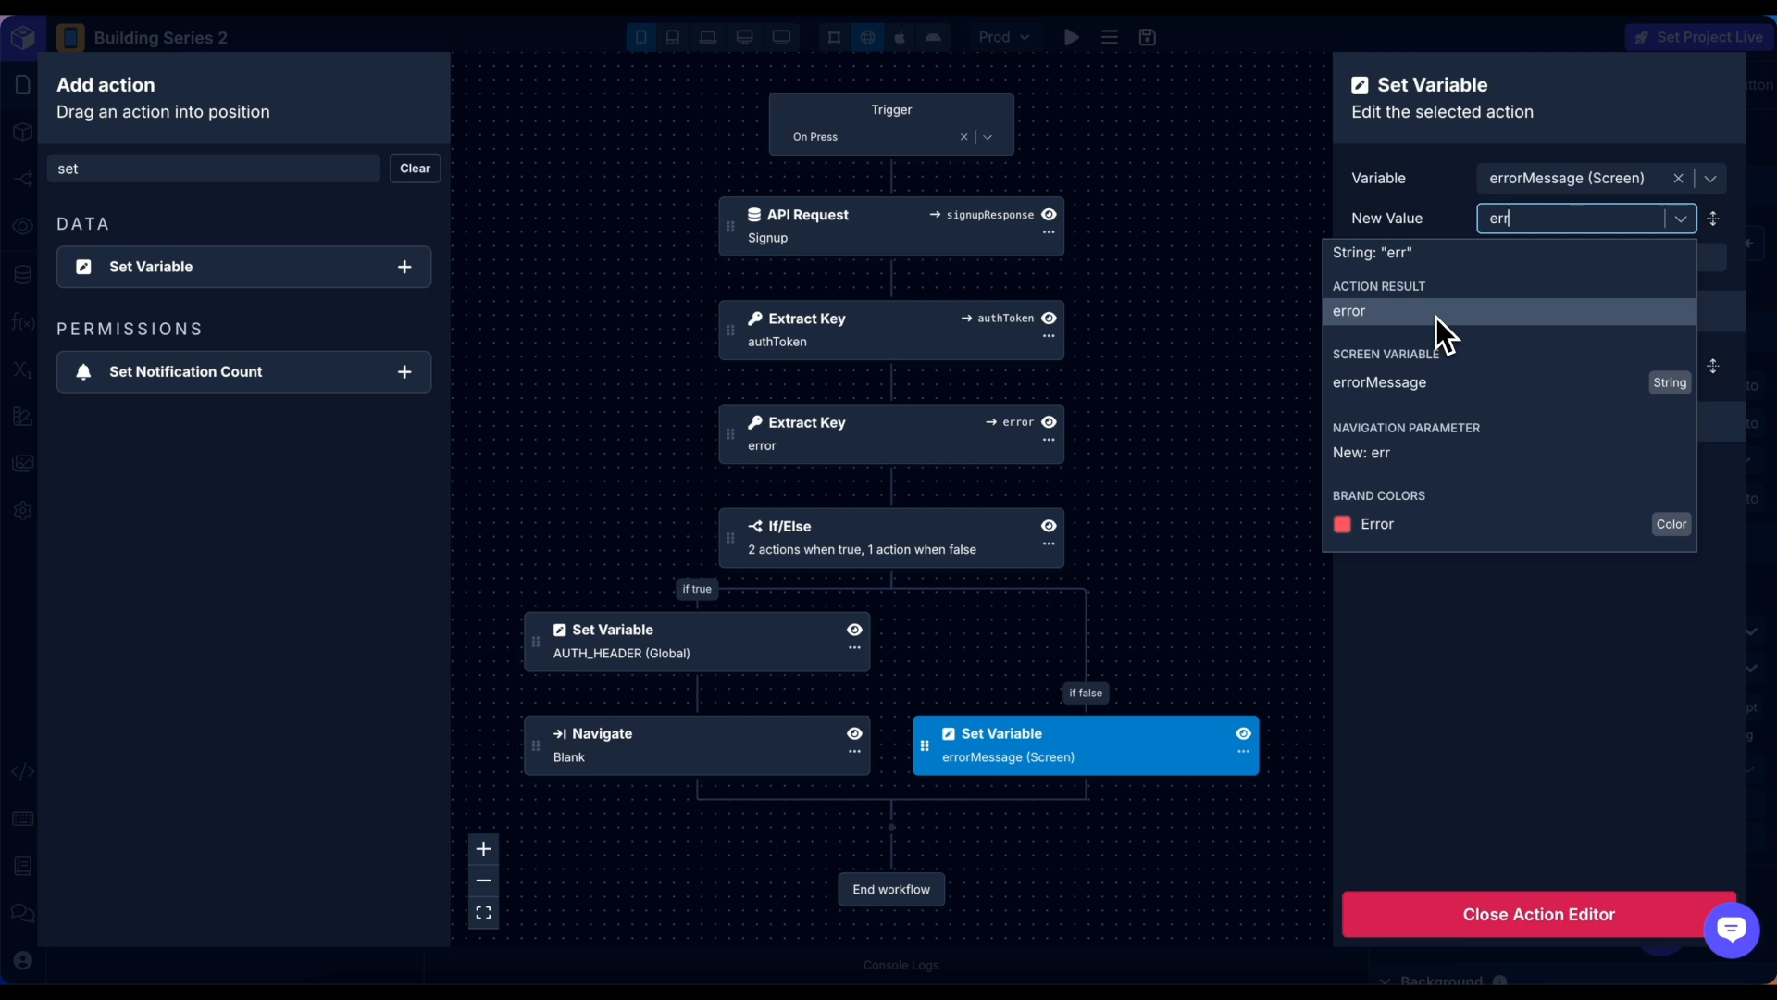
click(1436, 317)
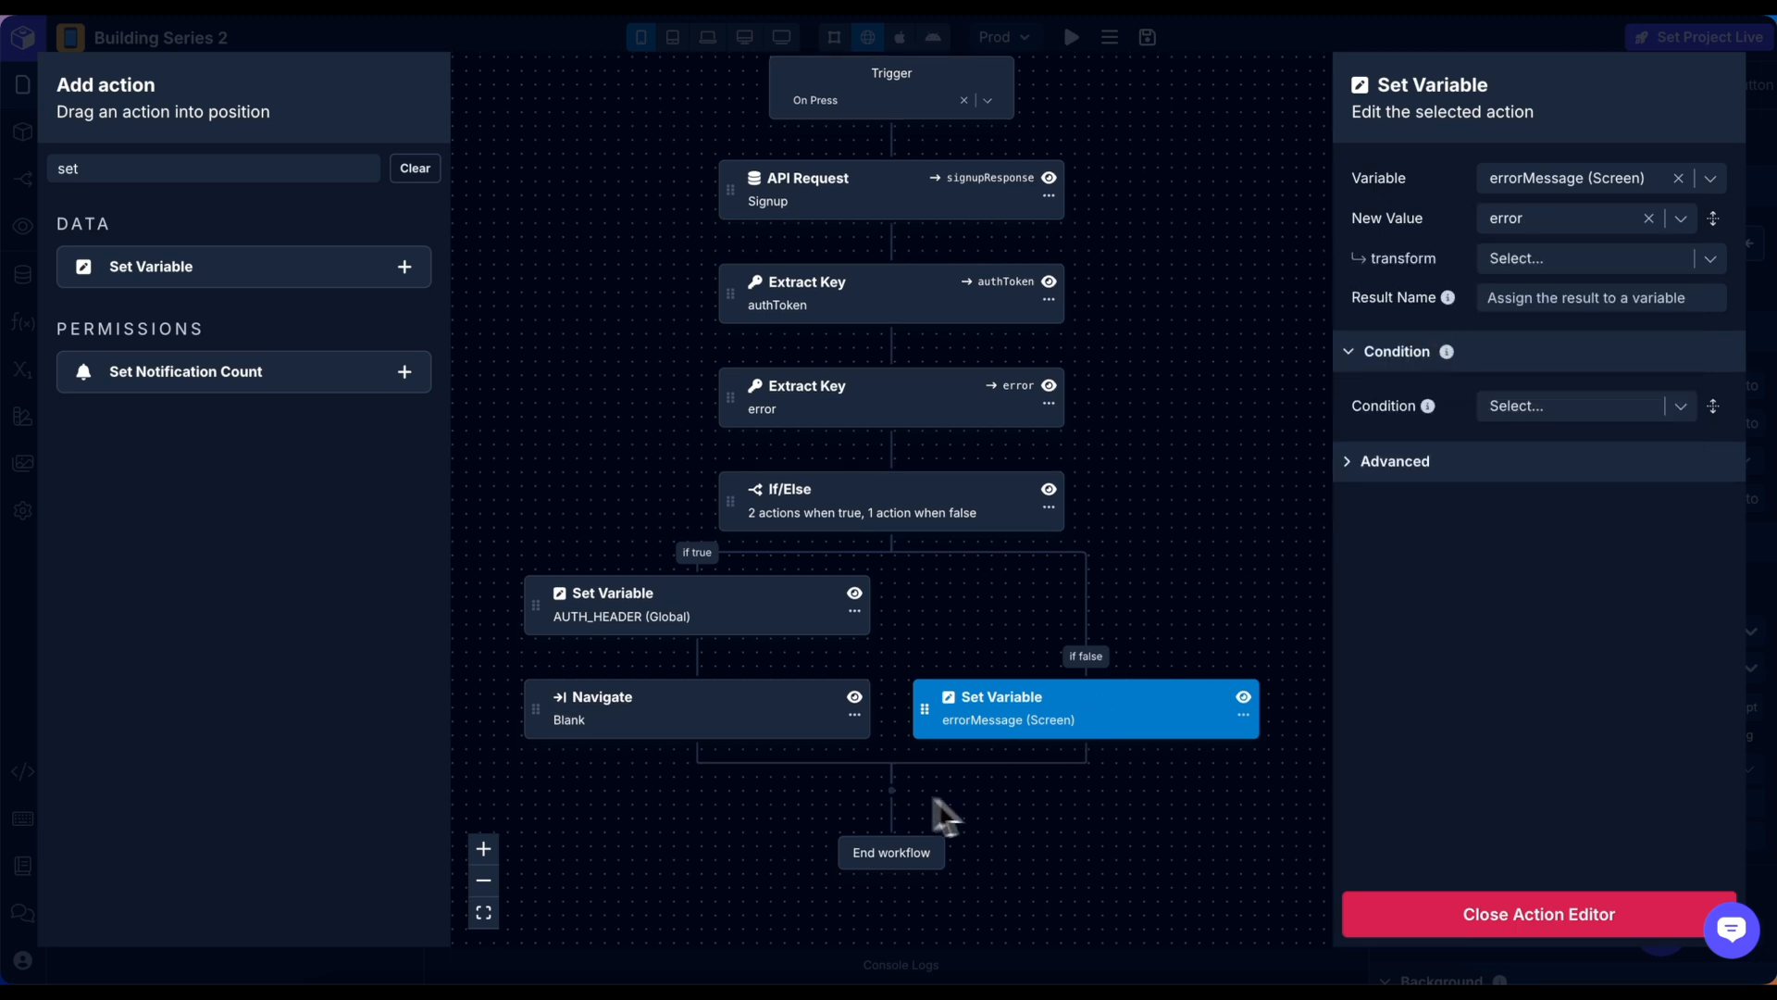
Sign up in the preview with a test name, e-mail and password.
click(1625, 917)
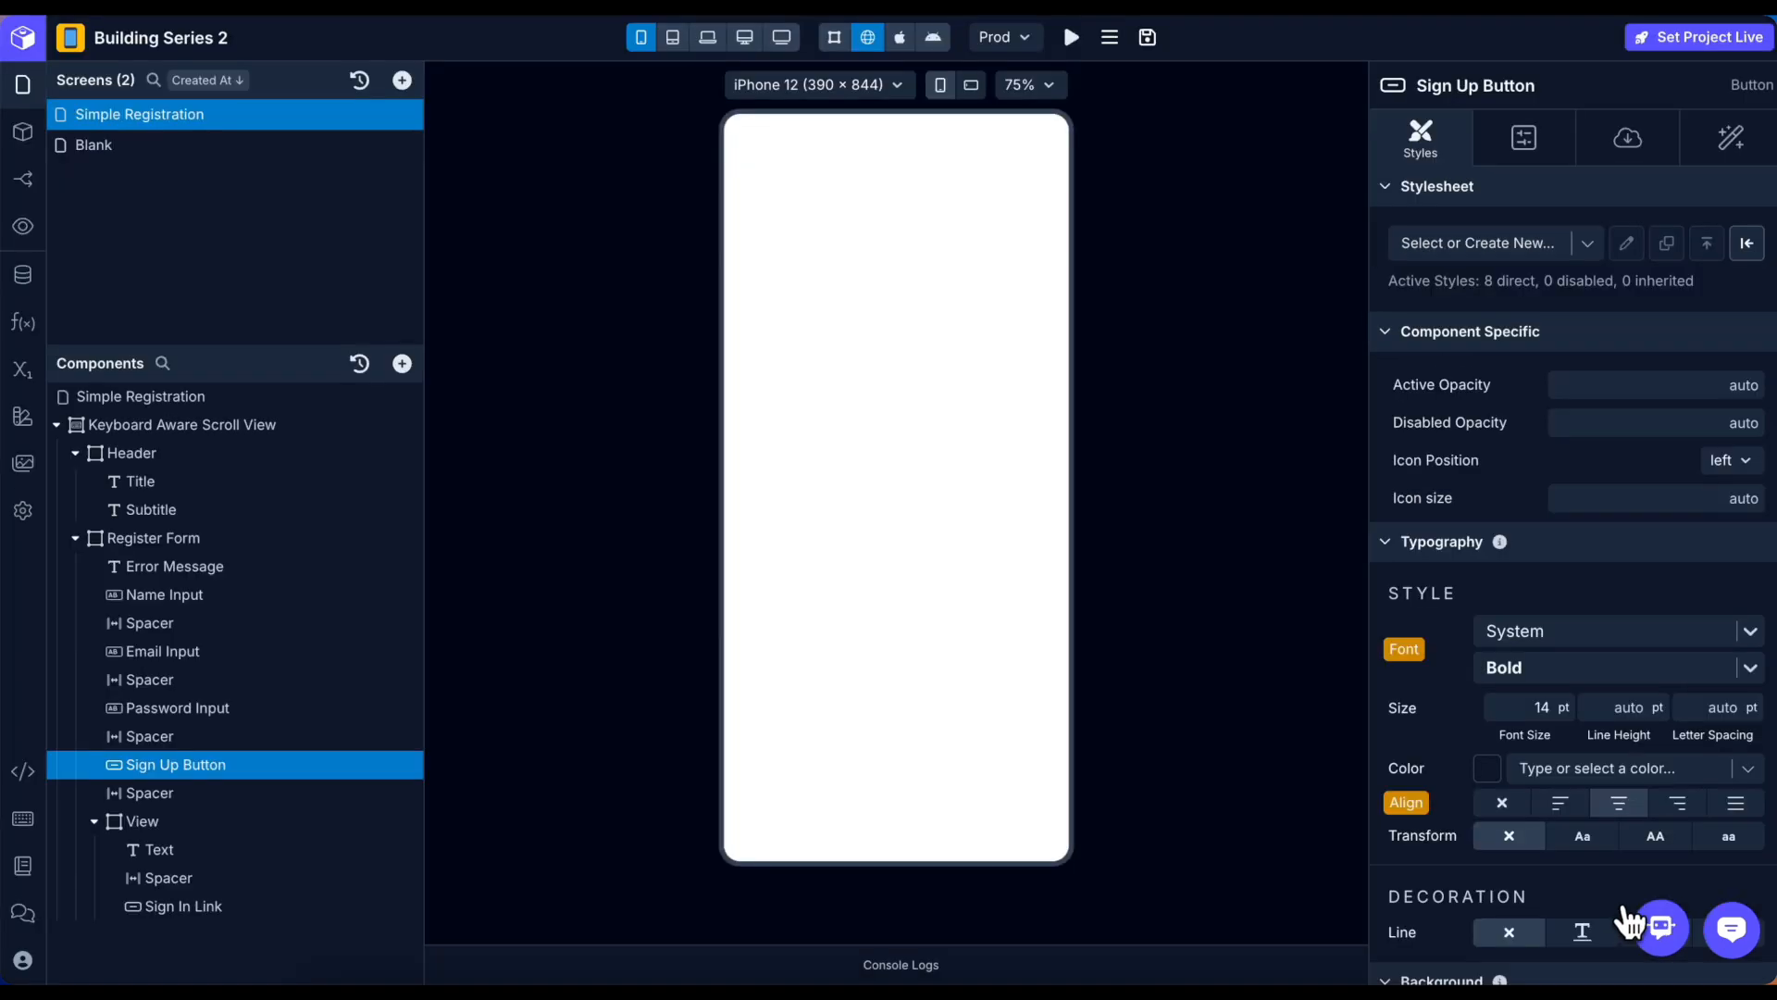
click(922, 428)
text(Rumi)
key(Tab)
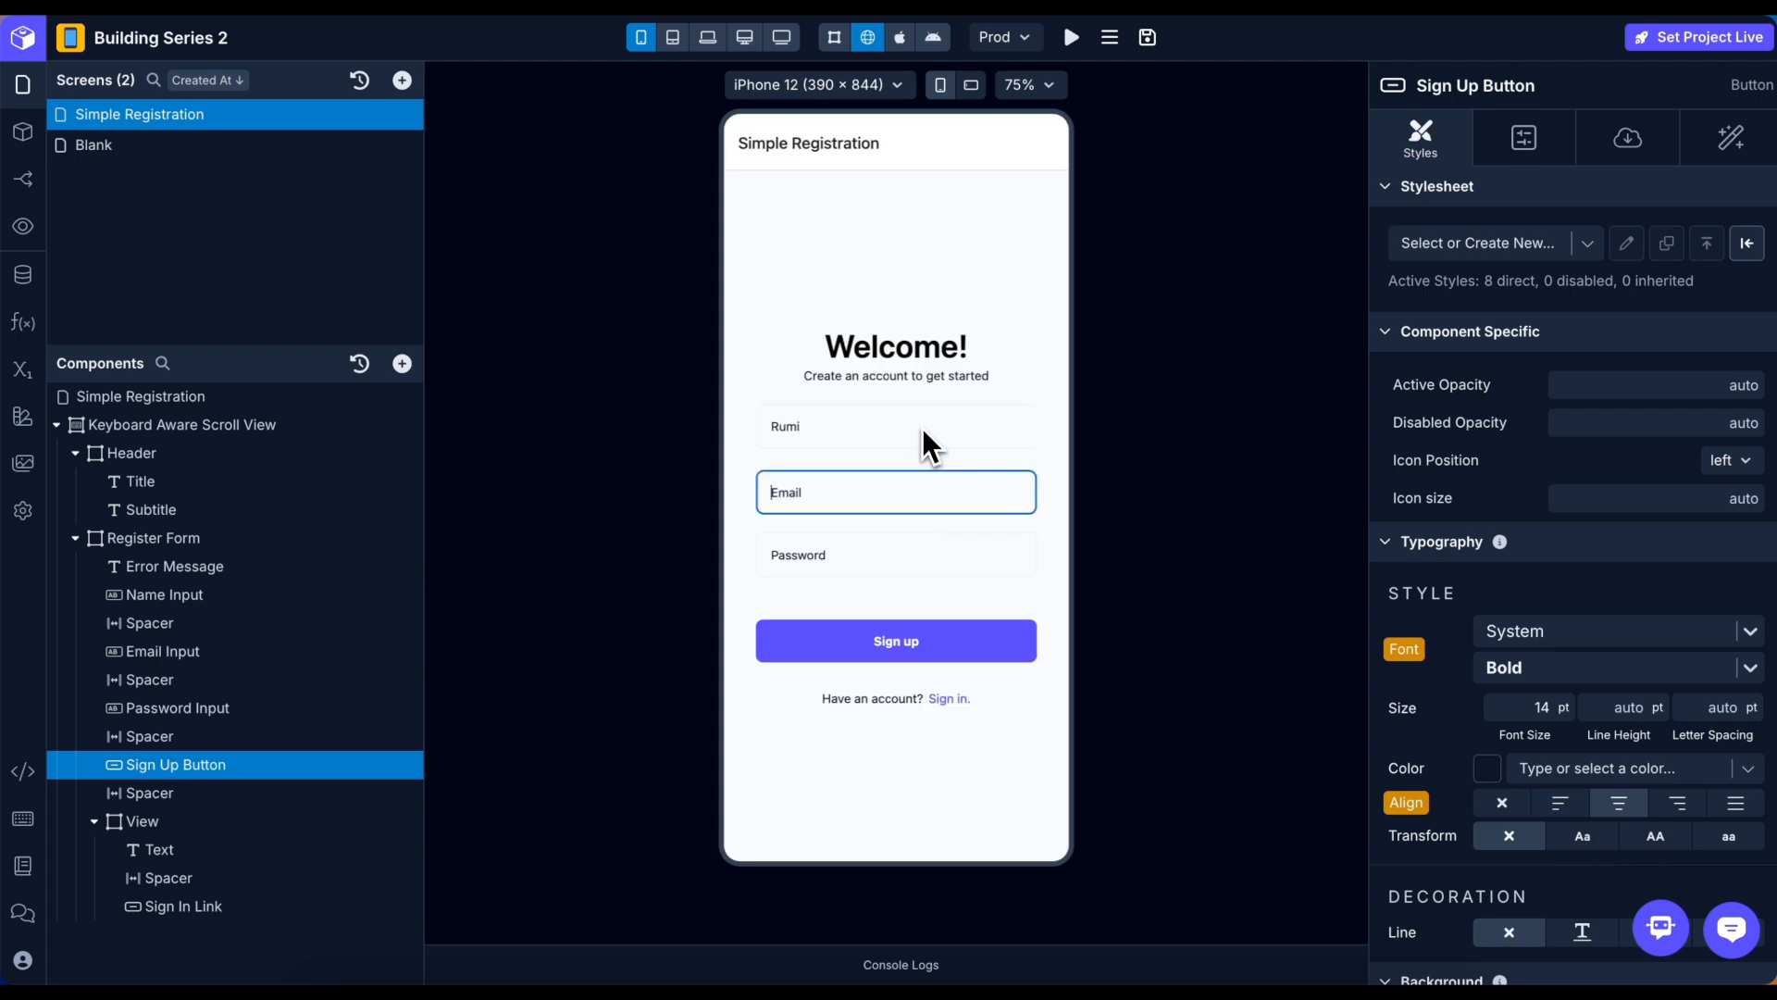
text(rumi@test.com)
key(Tab)
text(password1)
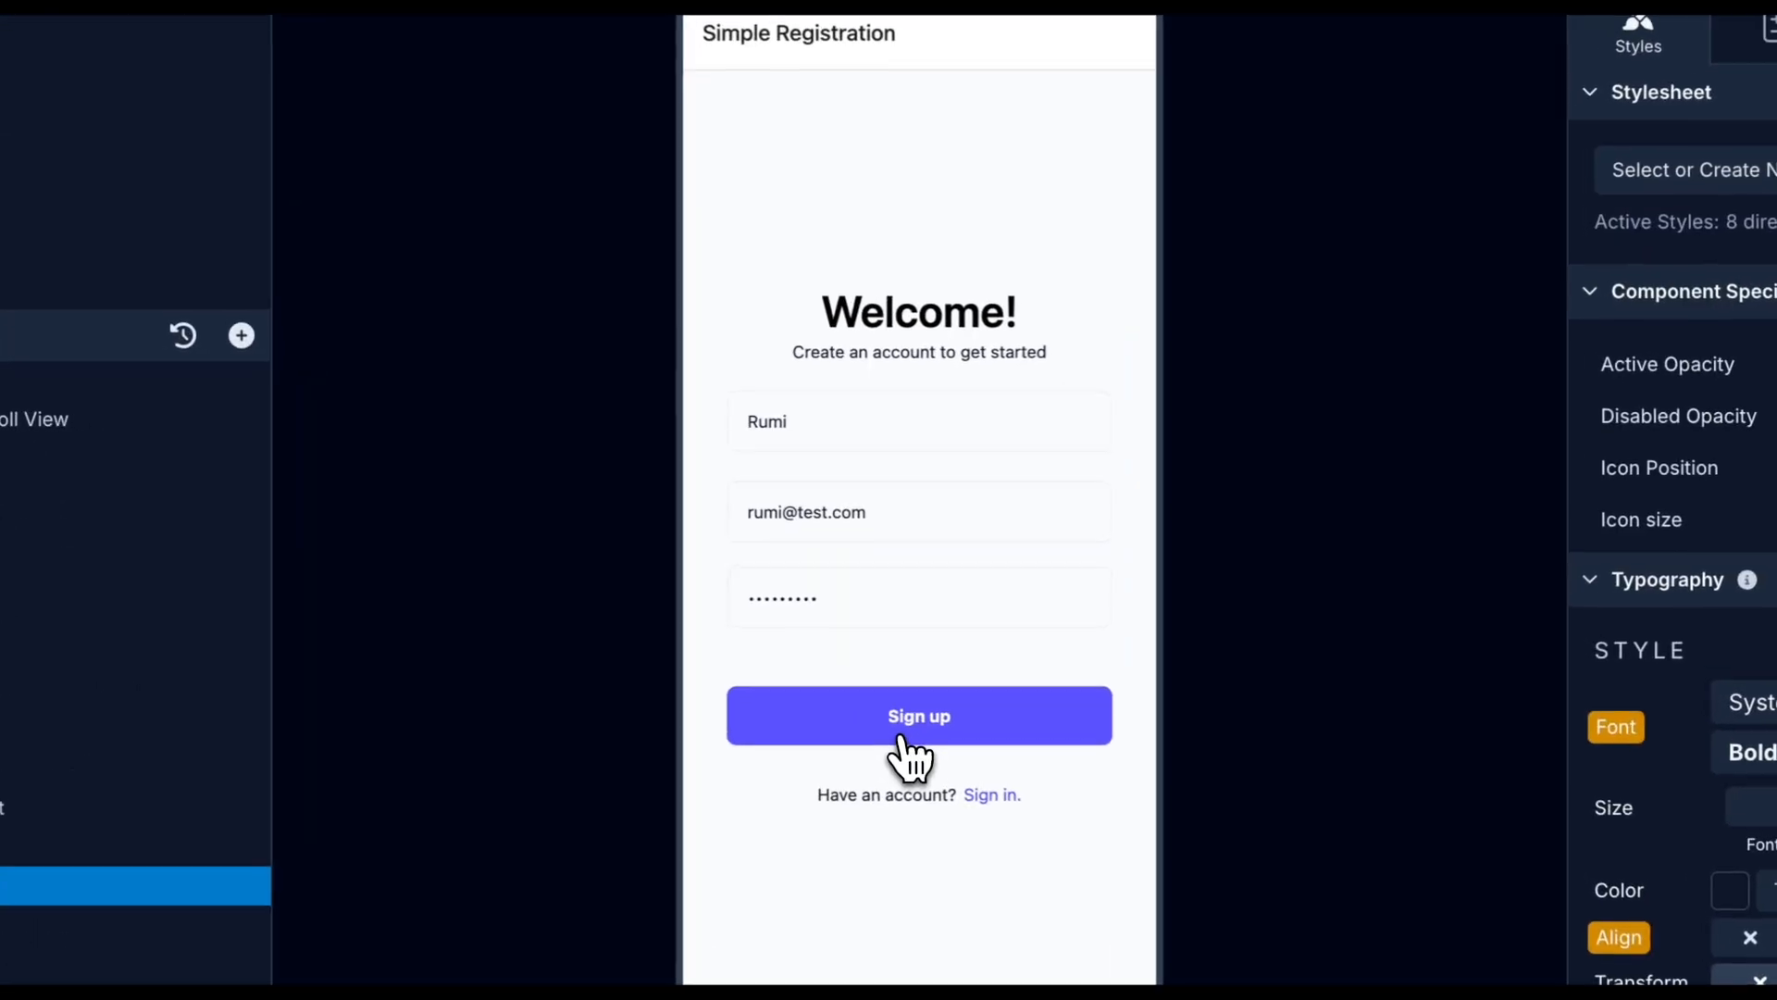
click(887, 652)
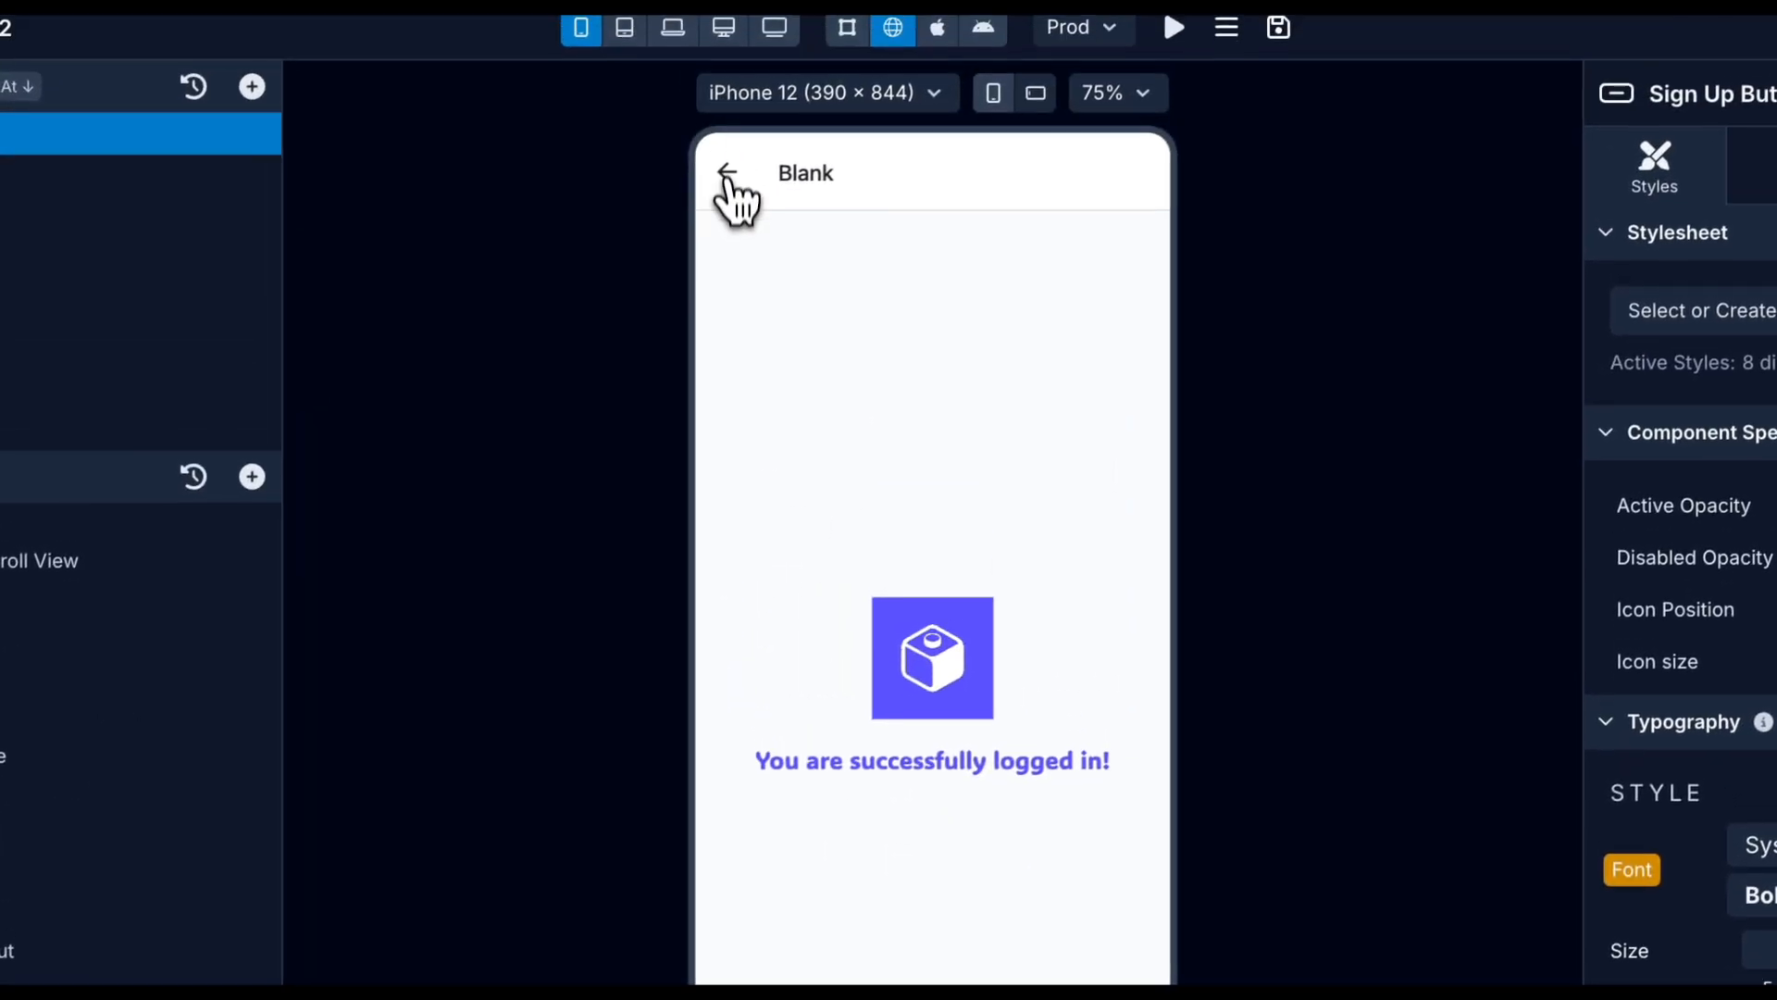
Go back and submit the same sign-up again to trigger 'This account is already in use.'.
click(736, 199)
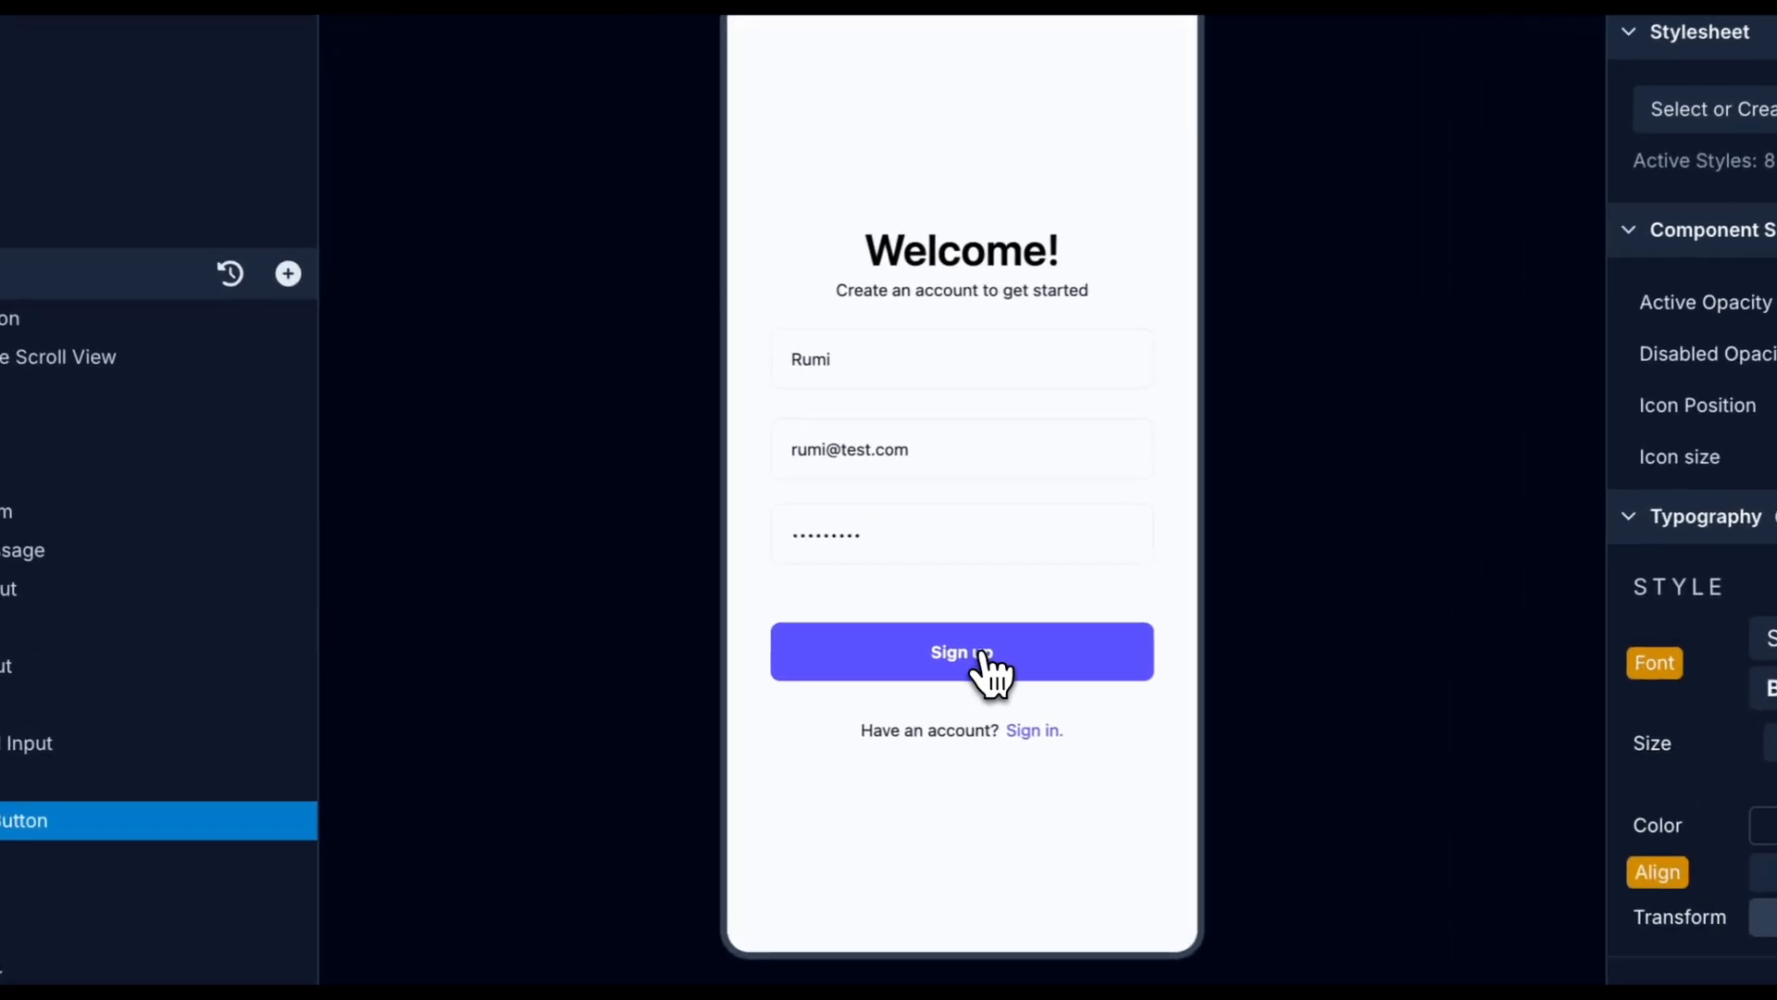
click(911, 638)
drag(865, 326, 1054, 341)
click(1109, 309)
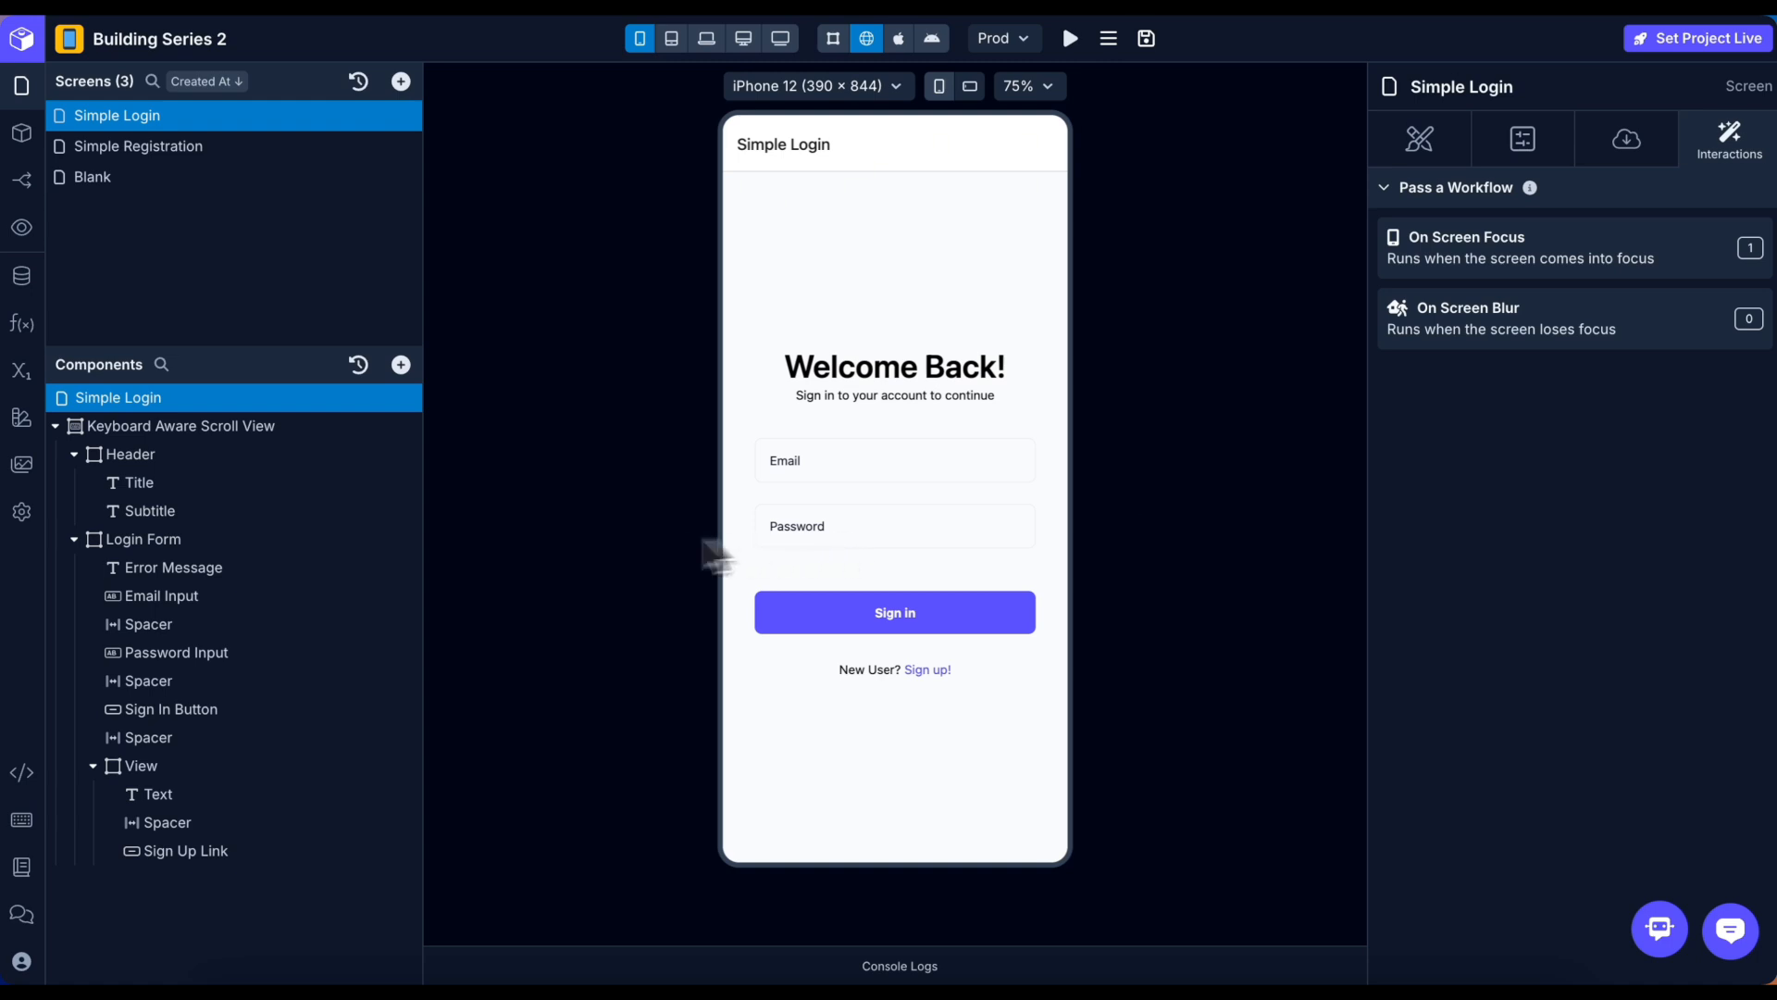
Select the Email Input in the Simple Login form.
click(197, 601)
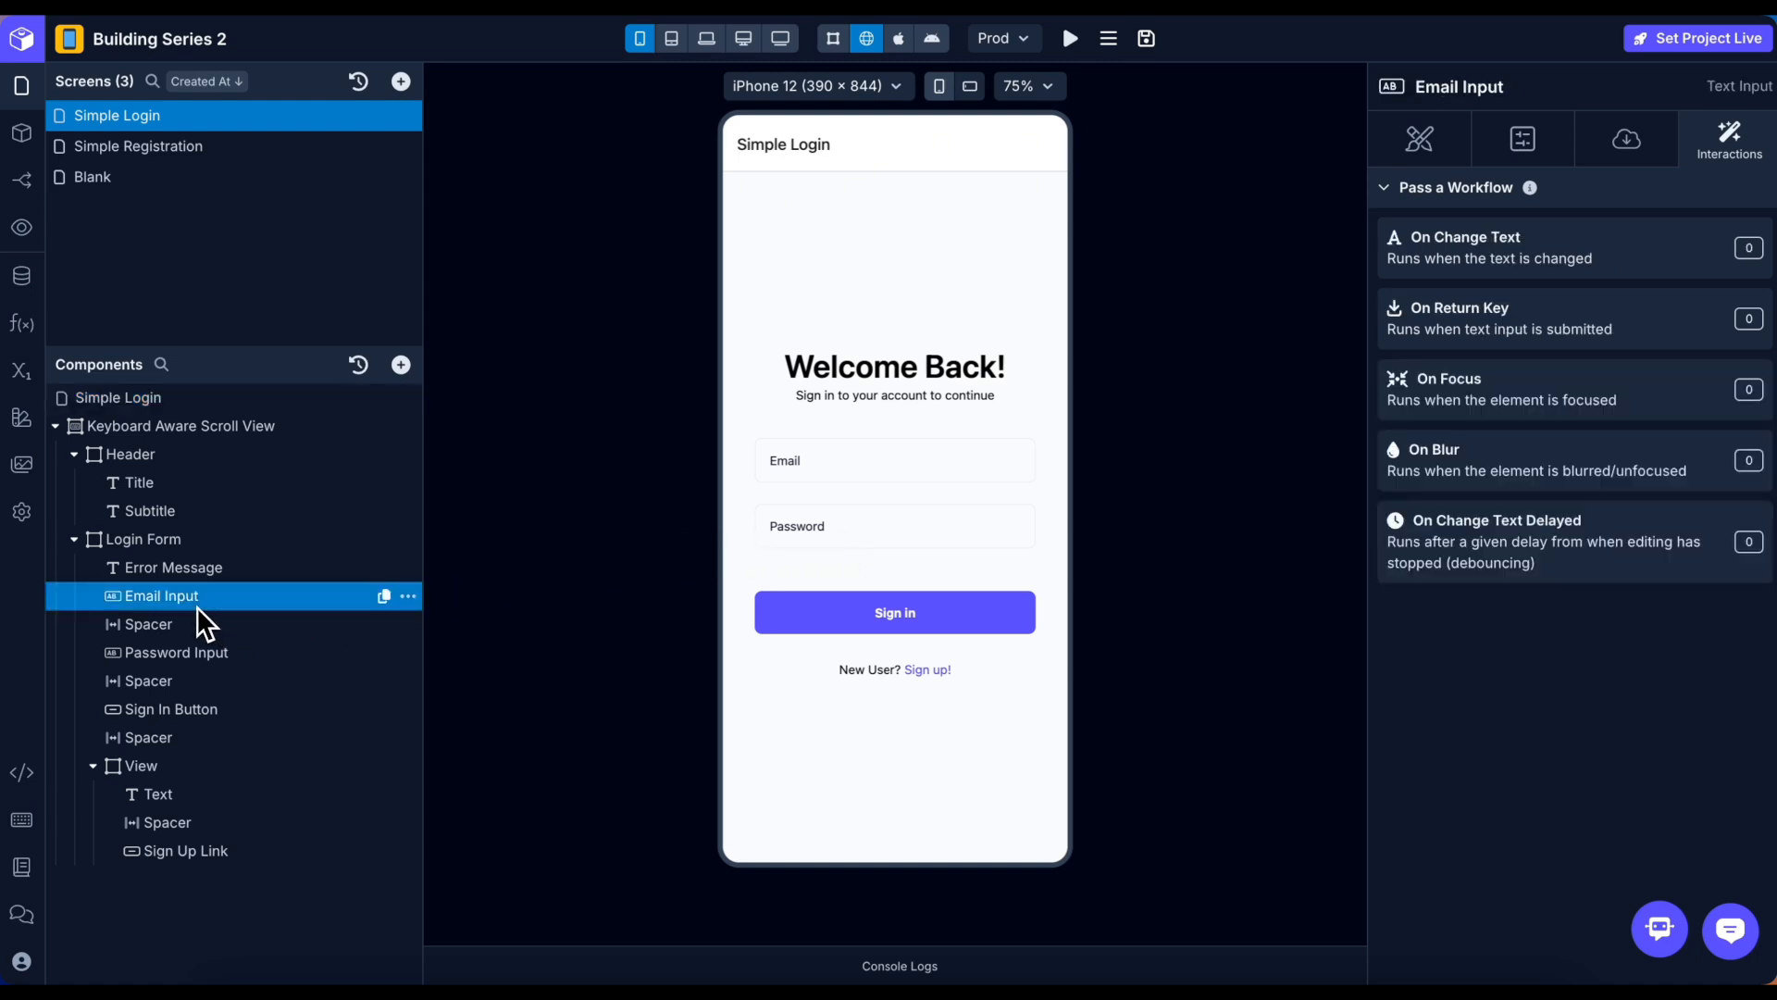
Bind the Email Input's data source to a new screen variable, emailInputValue.
click(1635, 139)
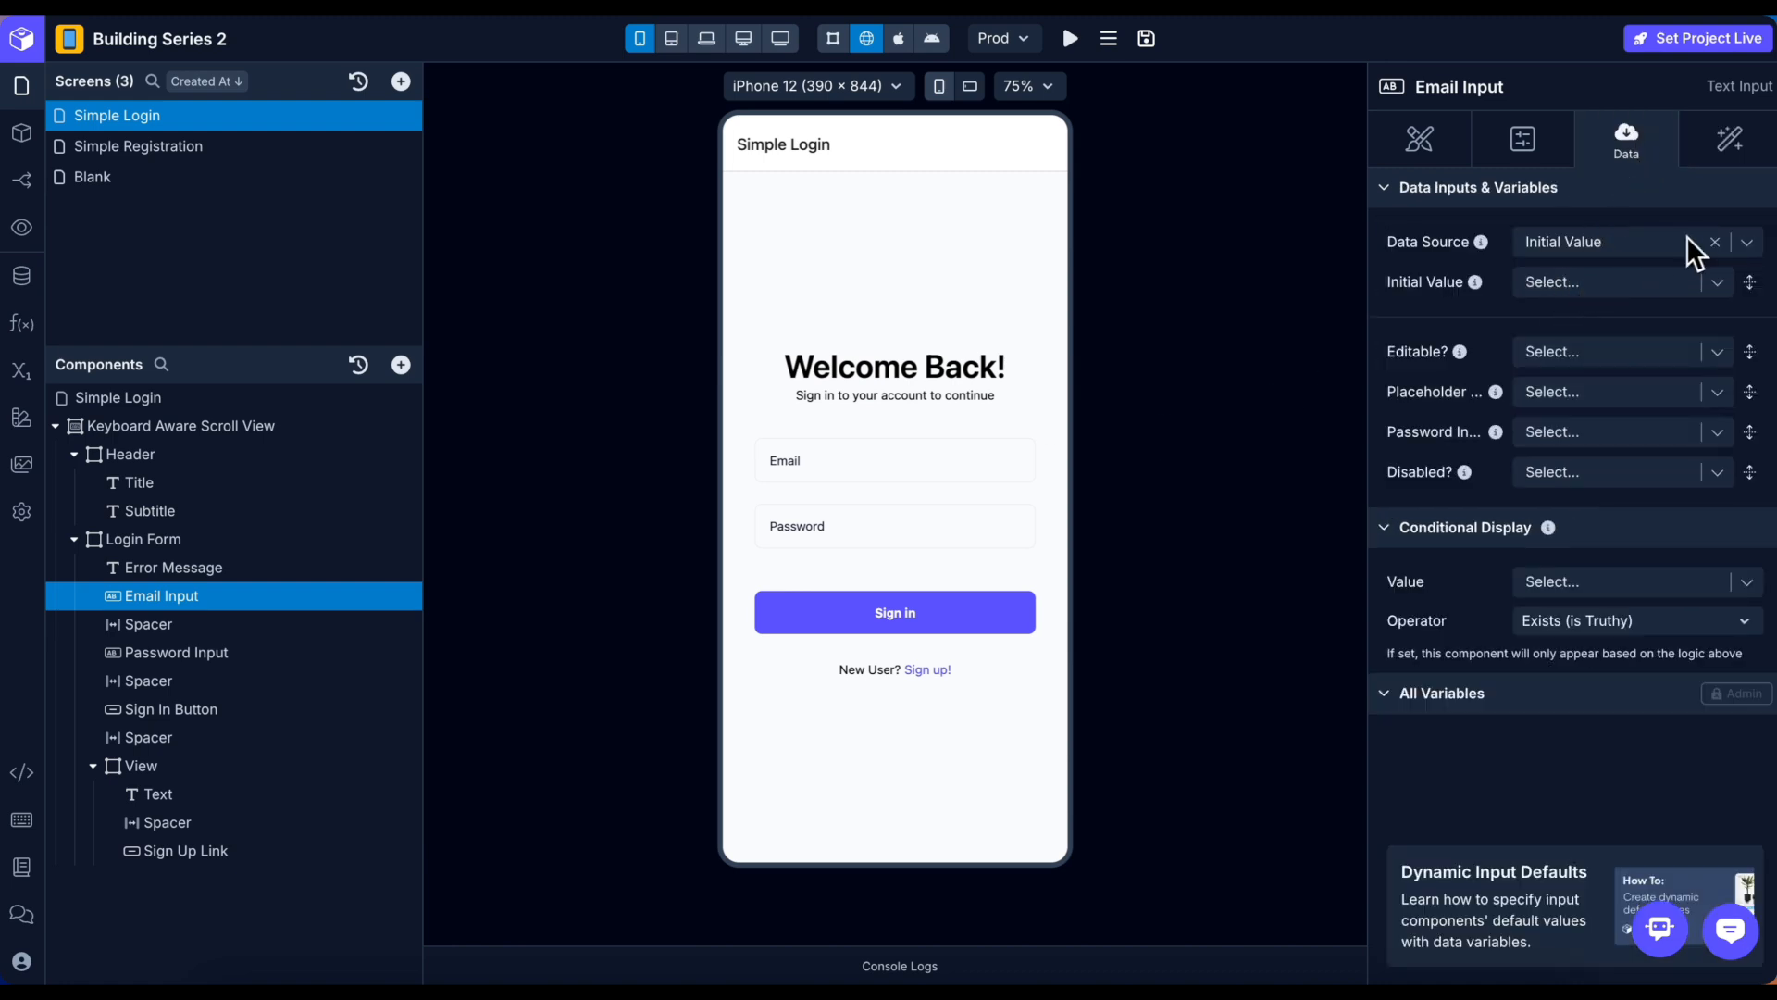
click(1744, 245)
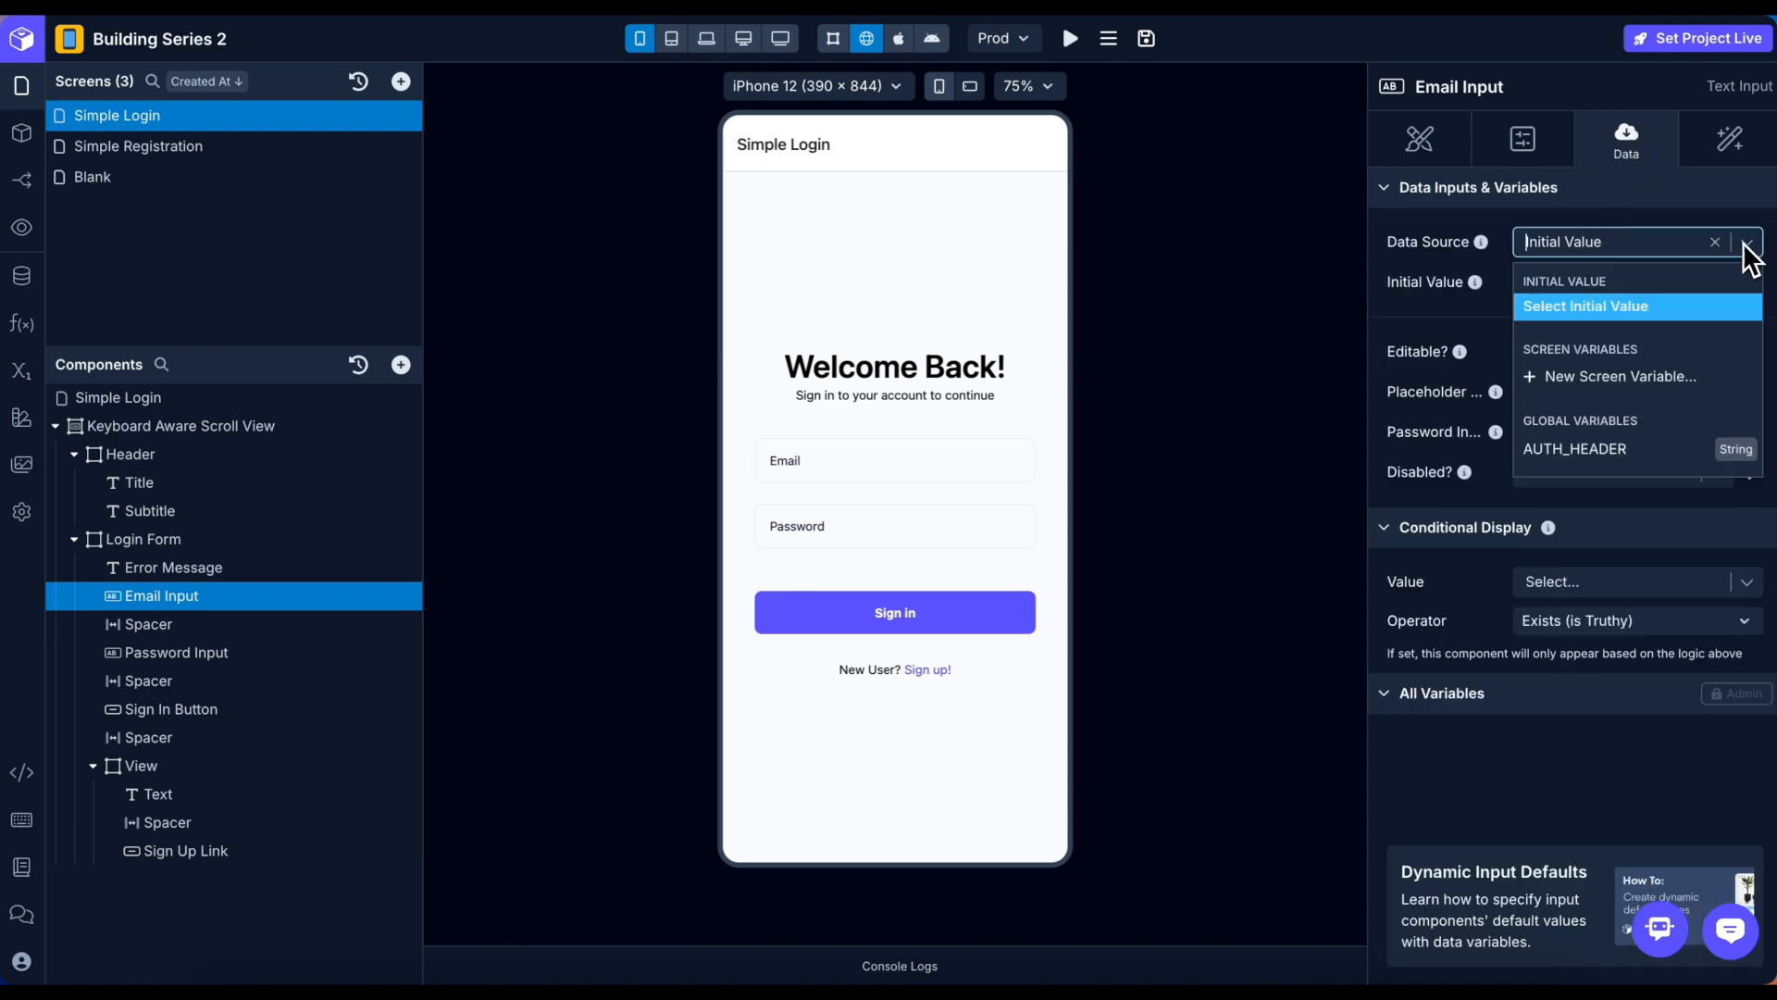
click(1631, 375)
click(1645, 400)
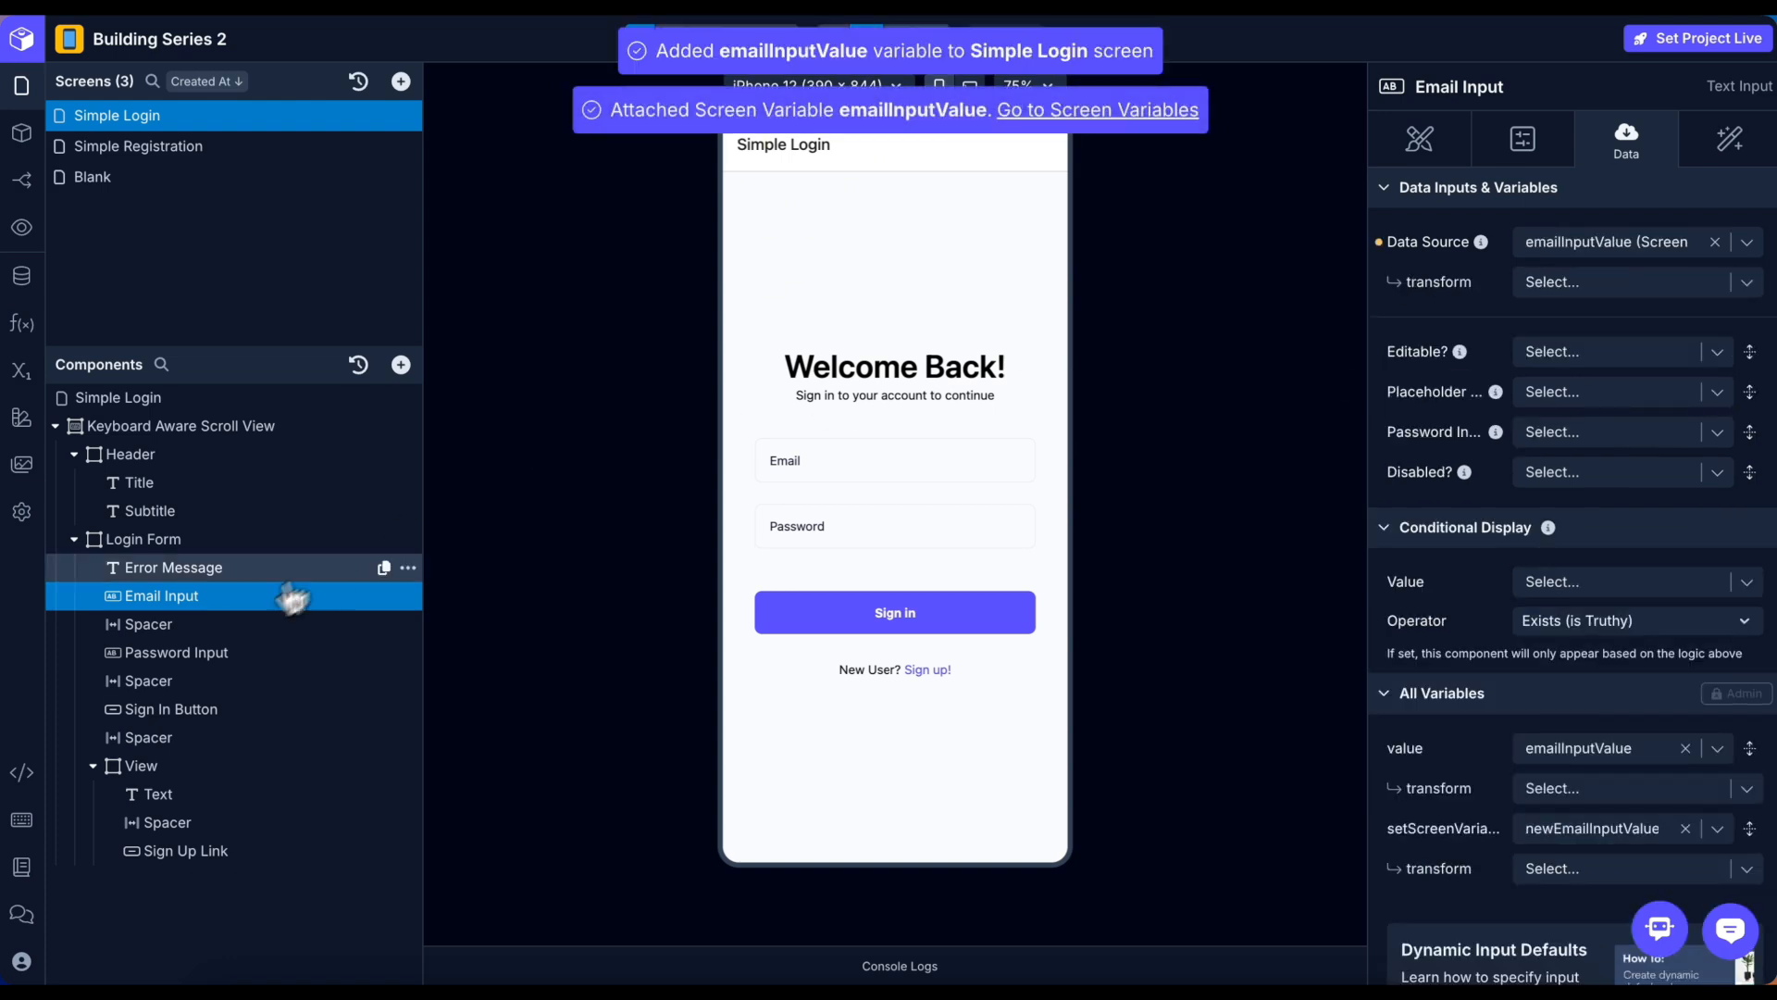
Bind the Password Input's data source to a new screen variable, passwordInputValue.
click(203, 654)
click(1741, 245)
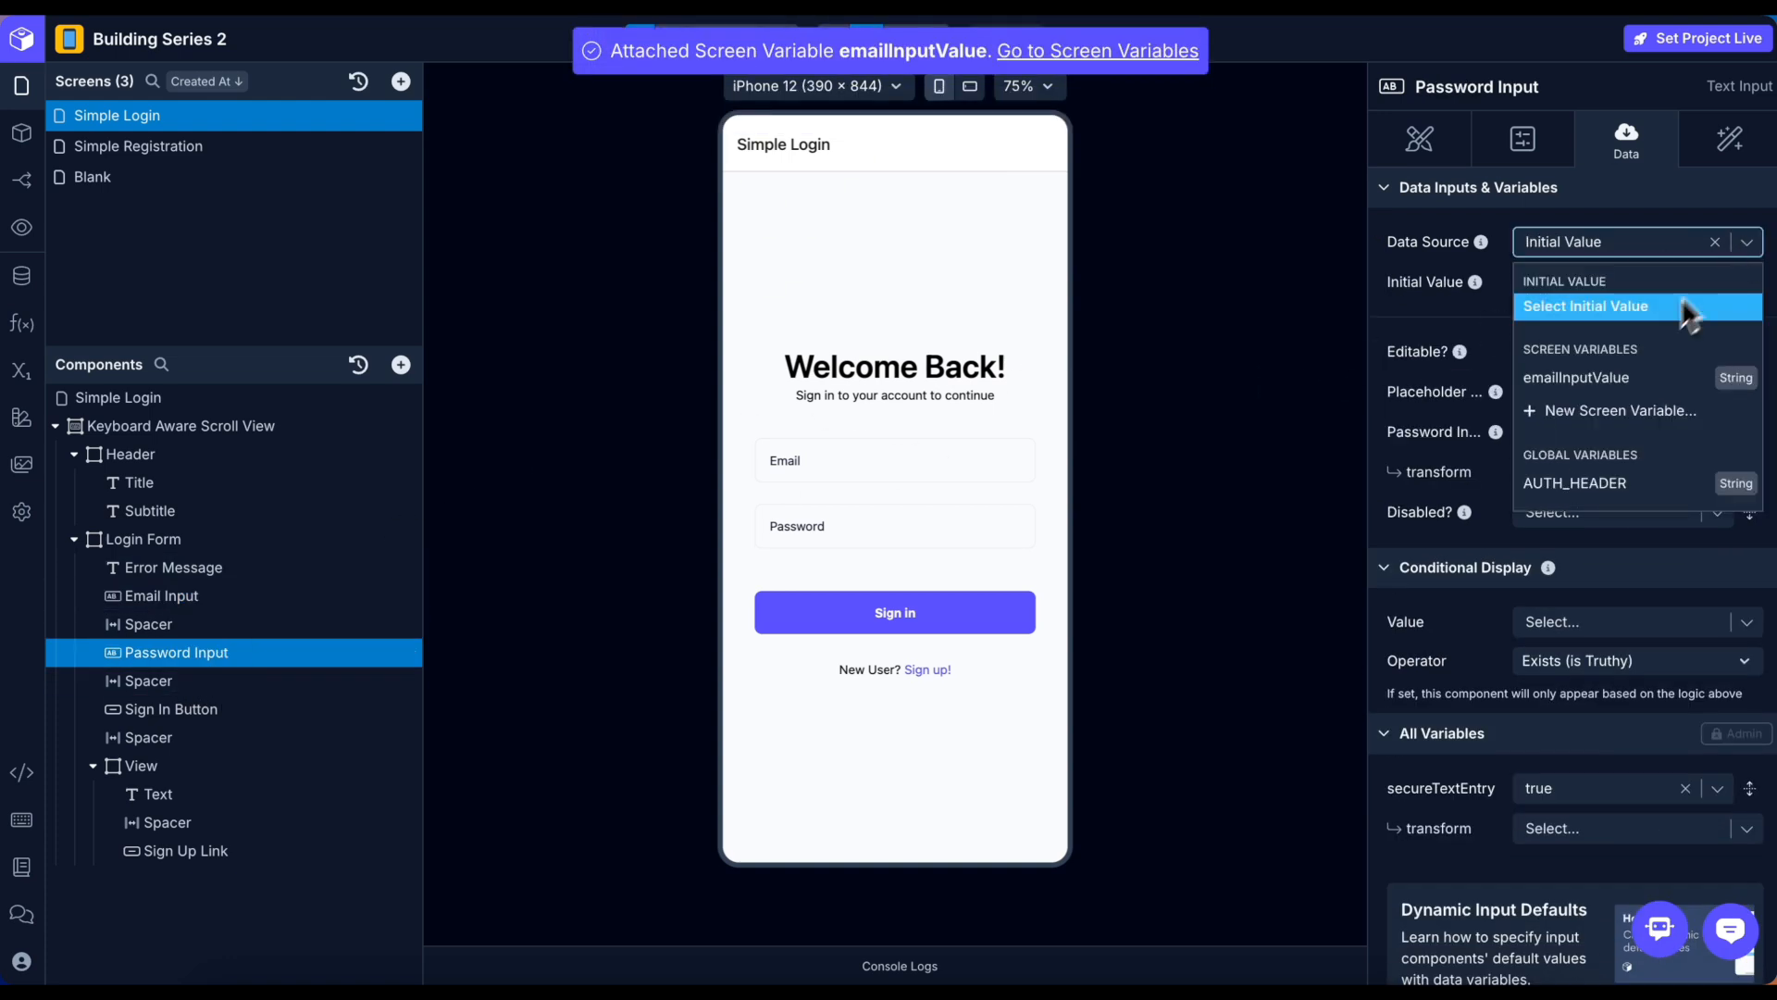
click(1622, 411)
click(1627, 407)
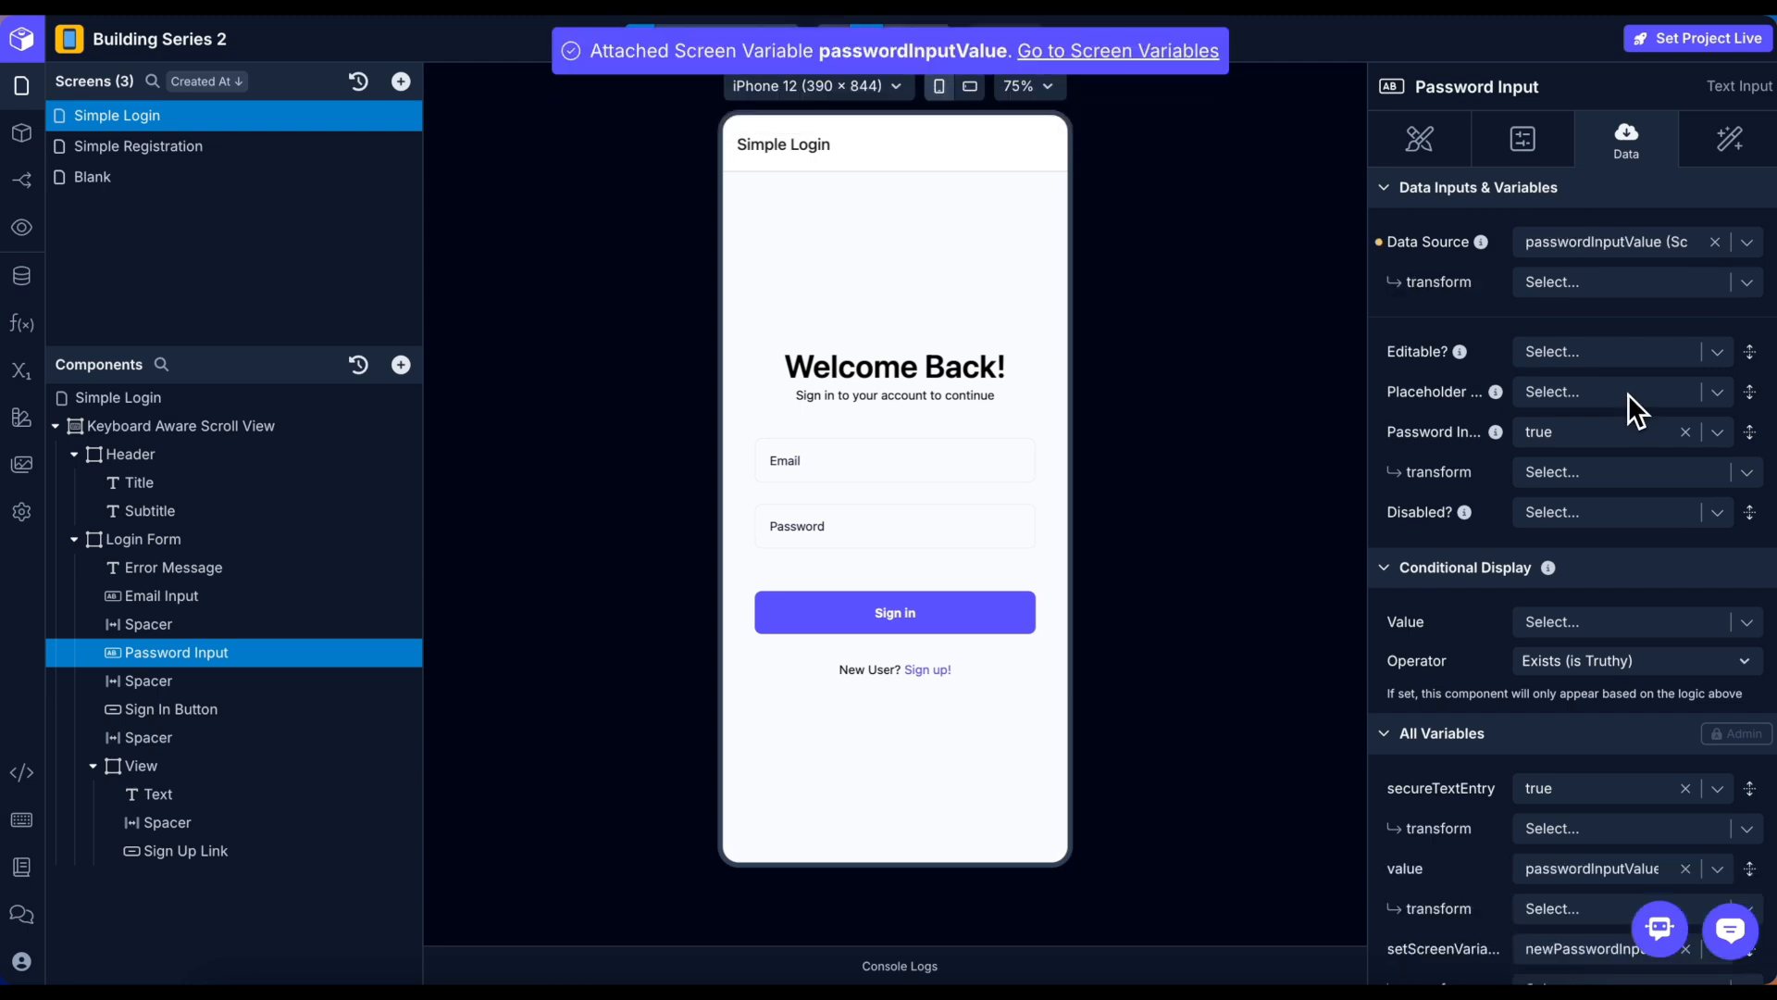
click(224, 570)
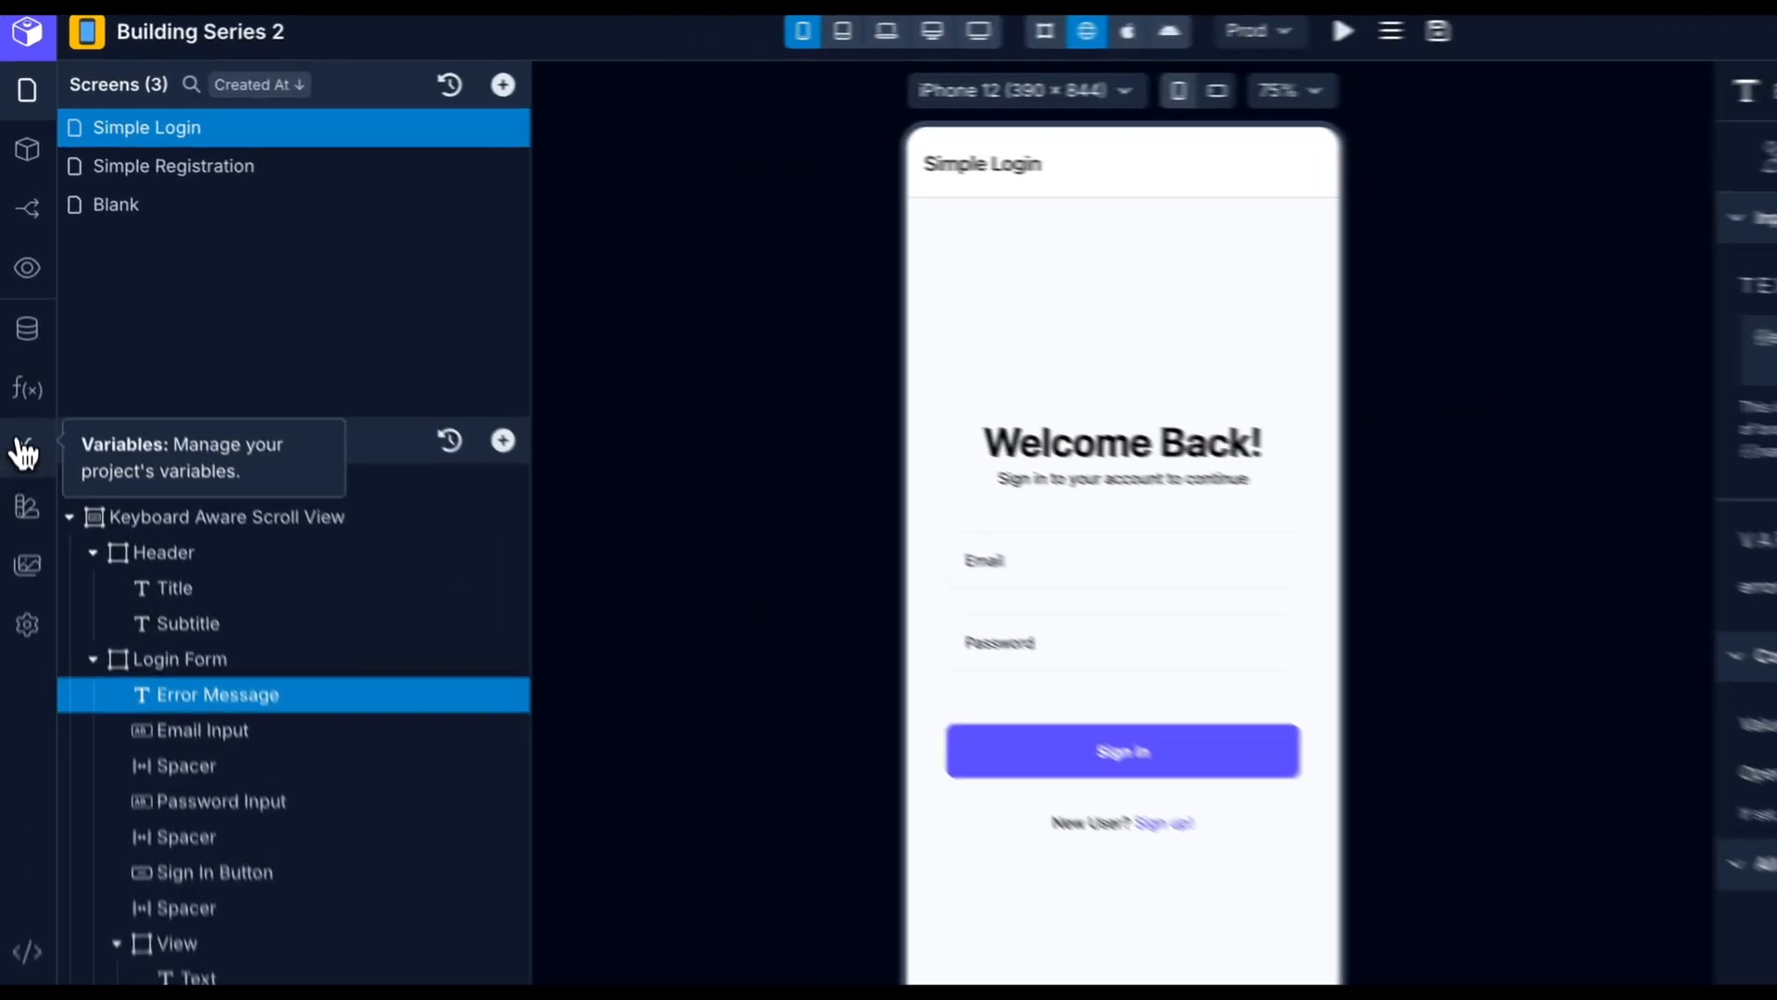
Add an errorMessage screen variable to the Simple Login screen.
click(22, 370)
click(268, 240)
click(1514, 232)
click(1425, 380)
text(errorMessage)
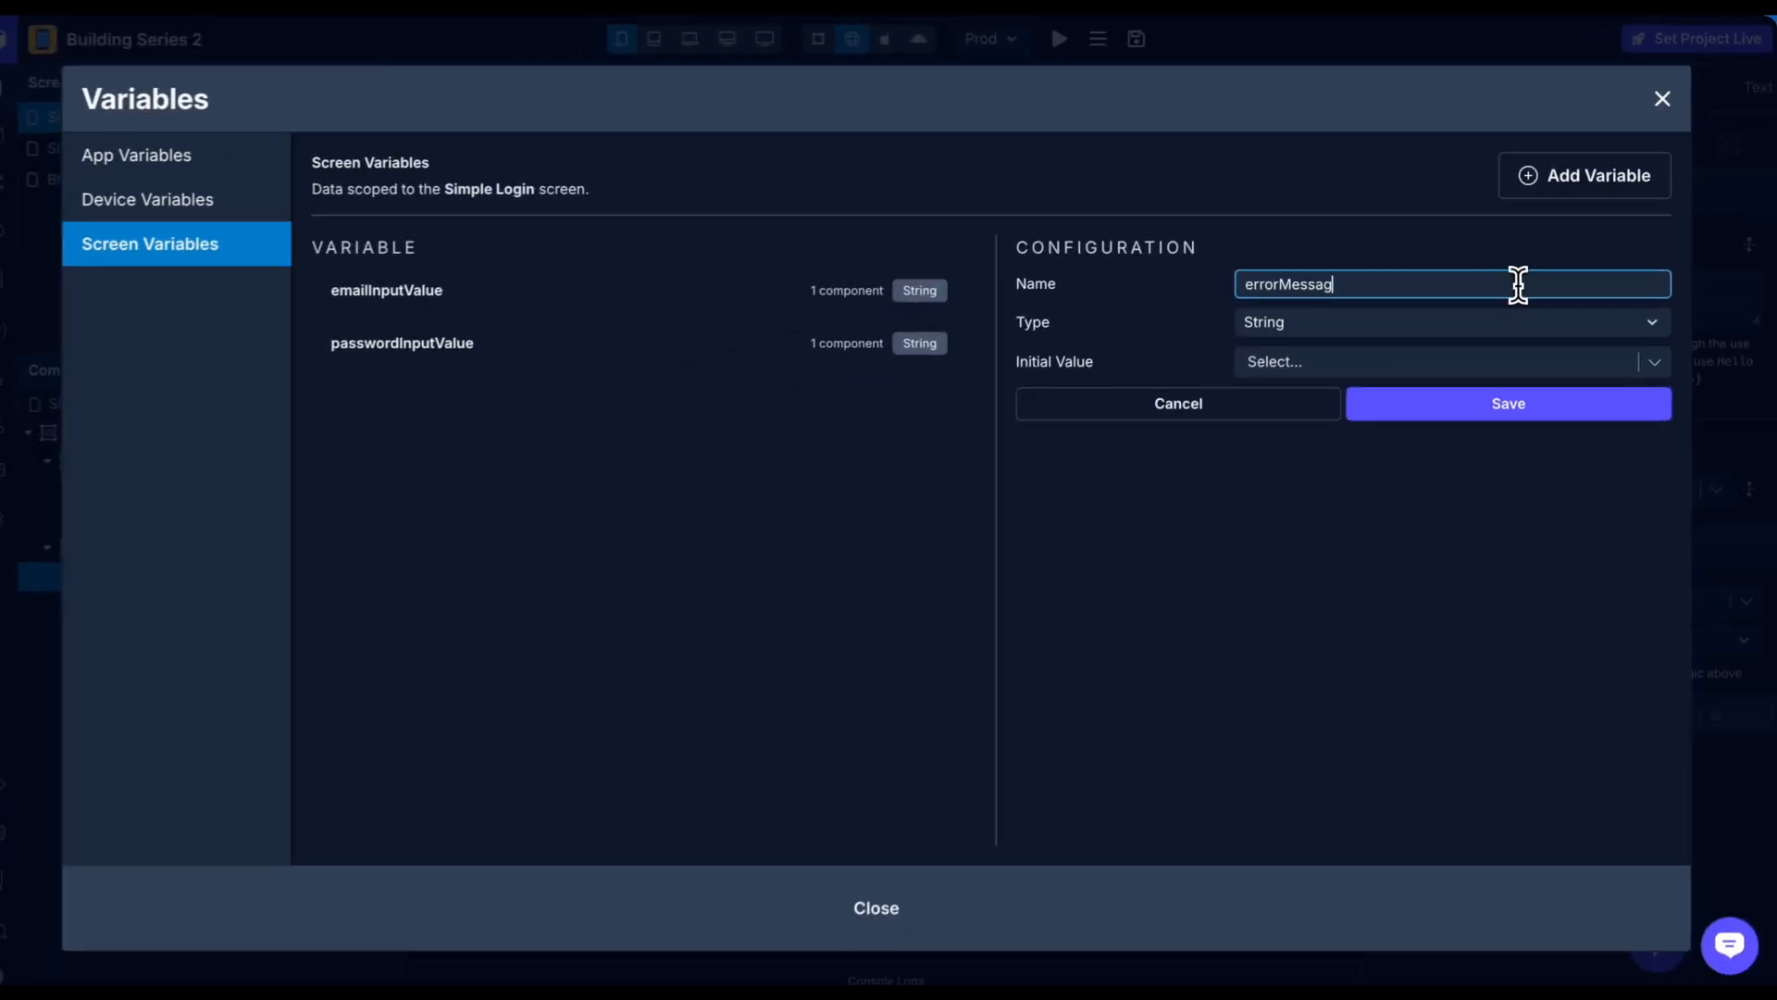
key(Return)
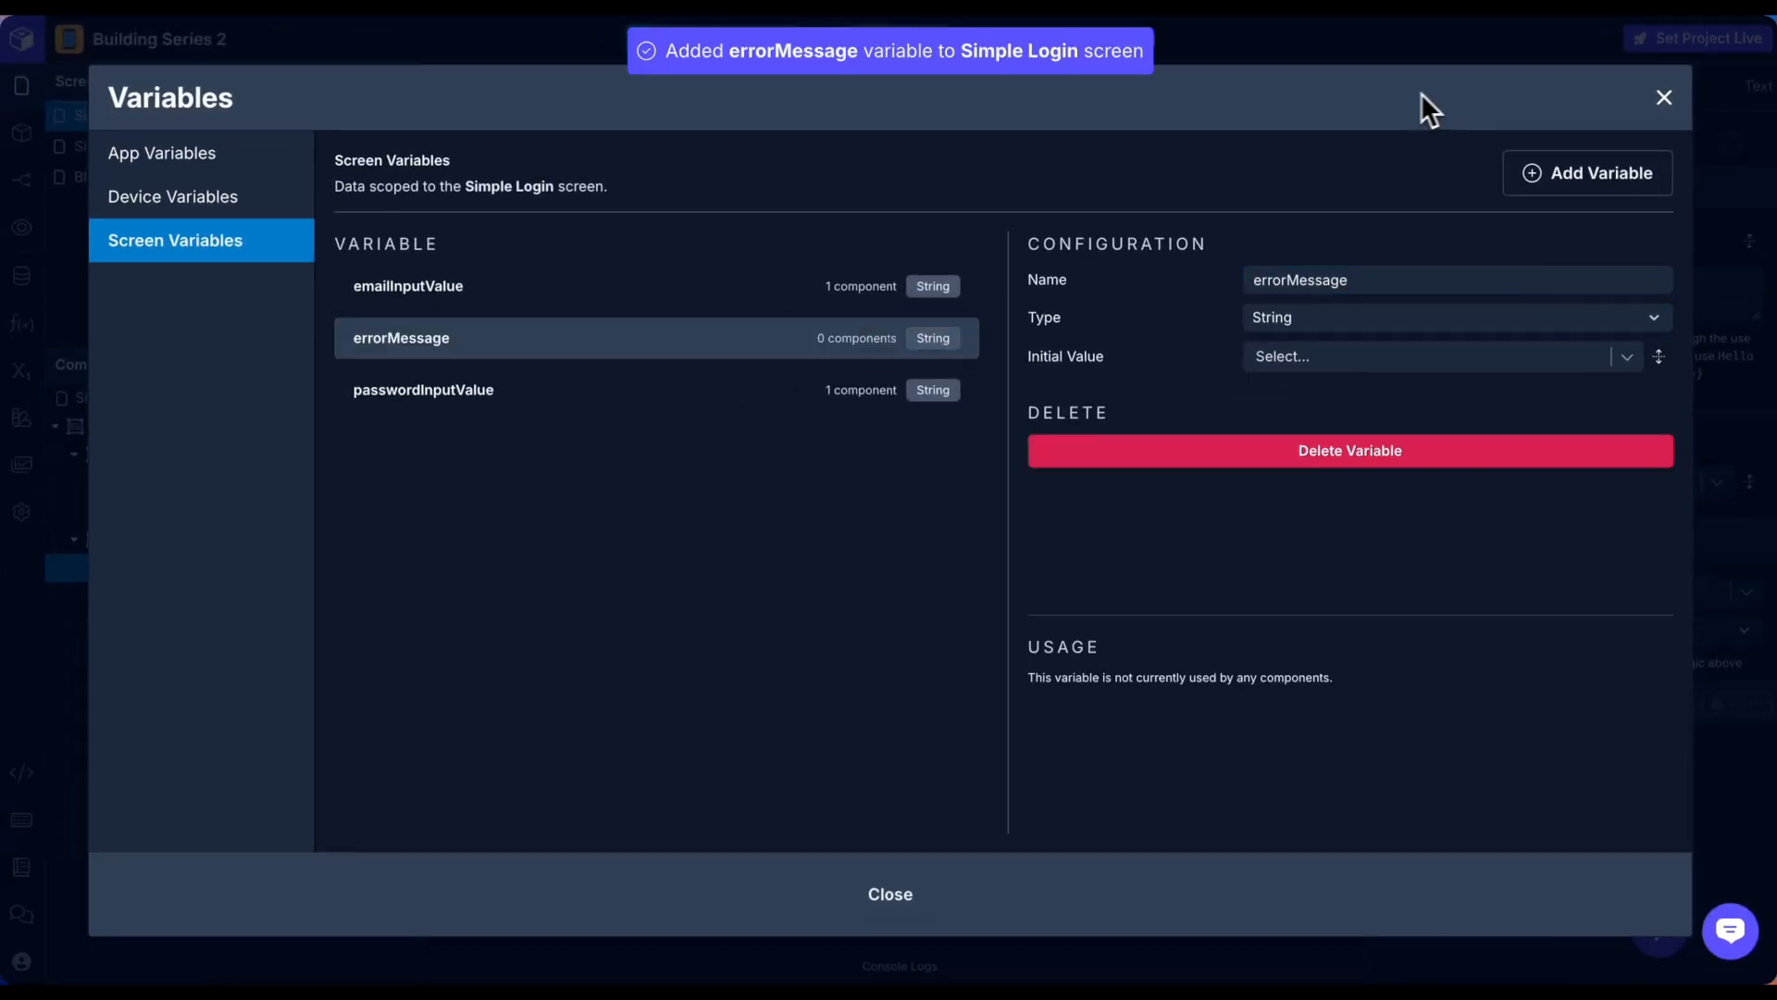
click(1665, 97)
Map Error Message's error to errorMessage and show it only when errorMessage has a value.
click(1559, 483)
text(error)
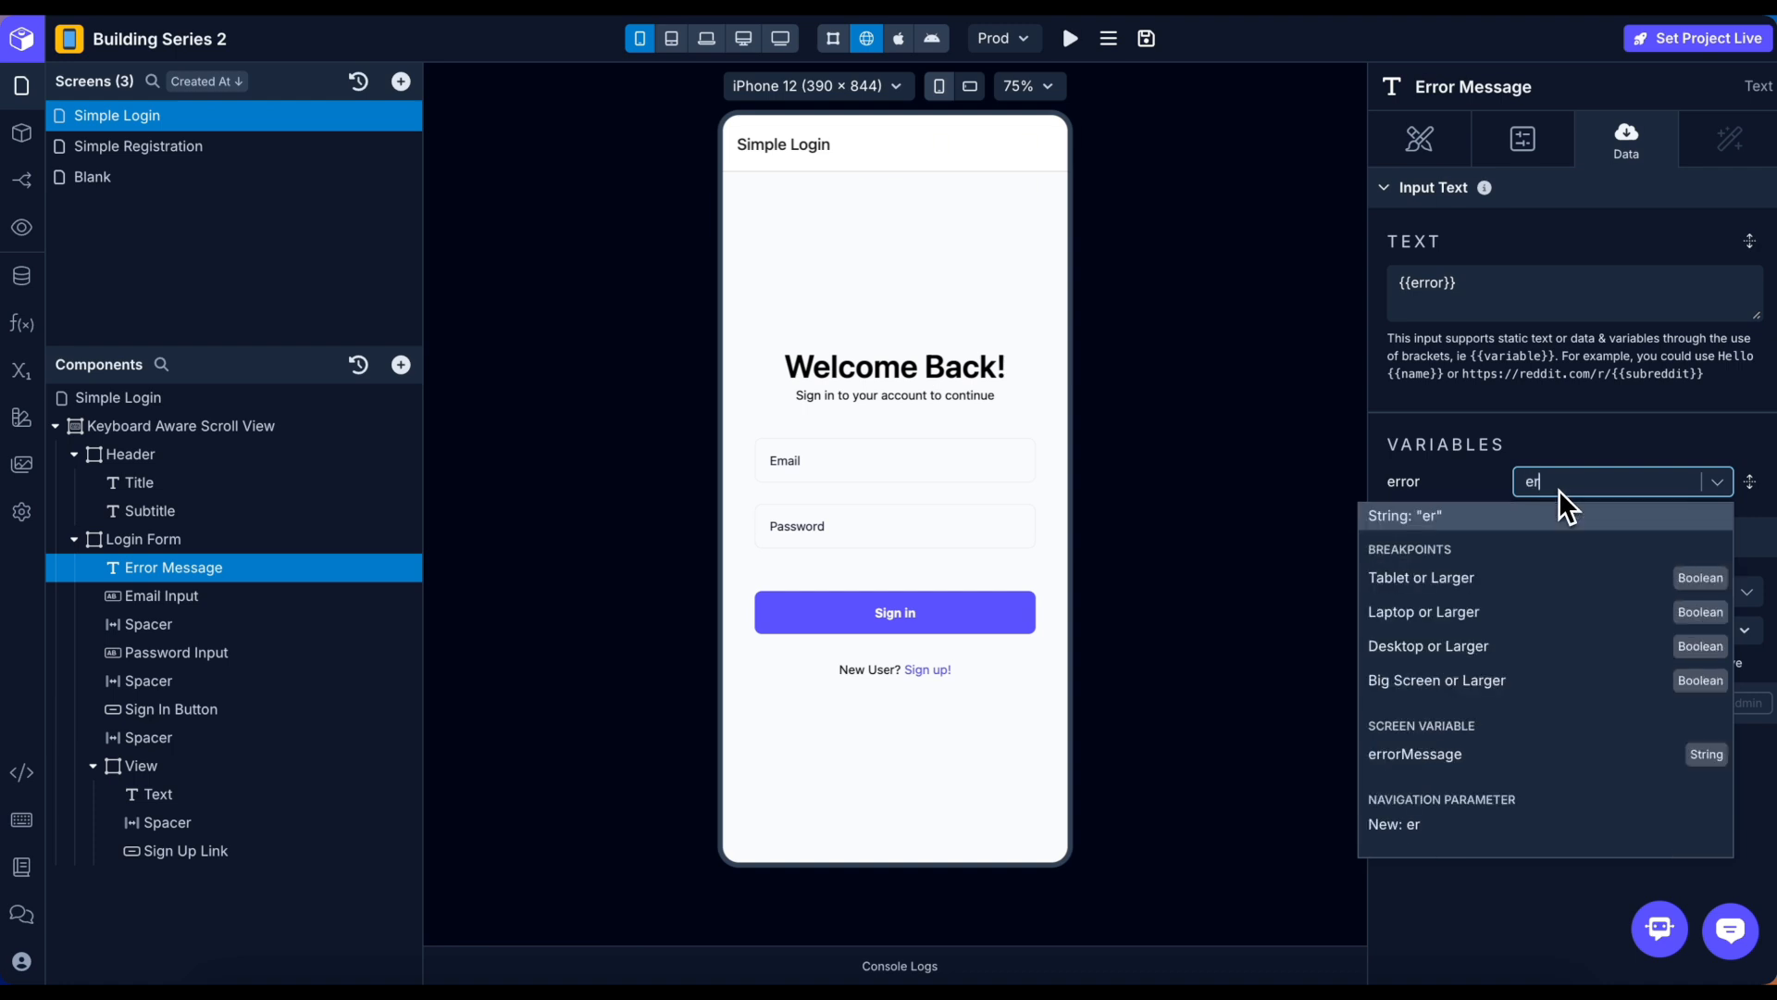
click(1481, 576)
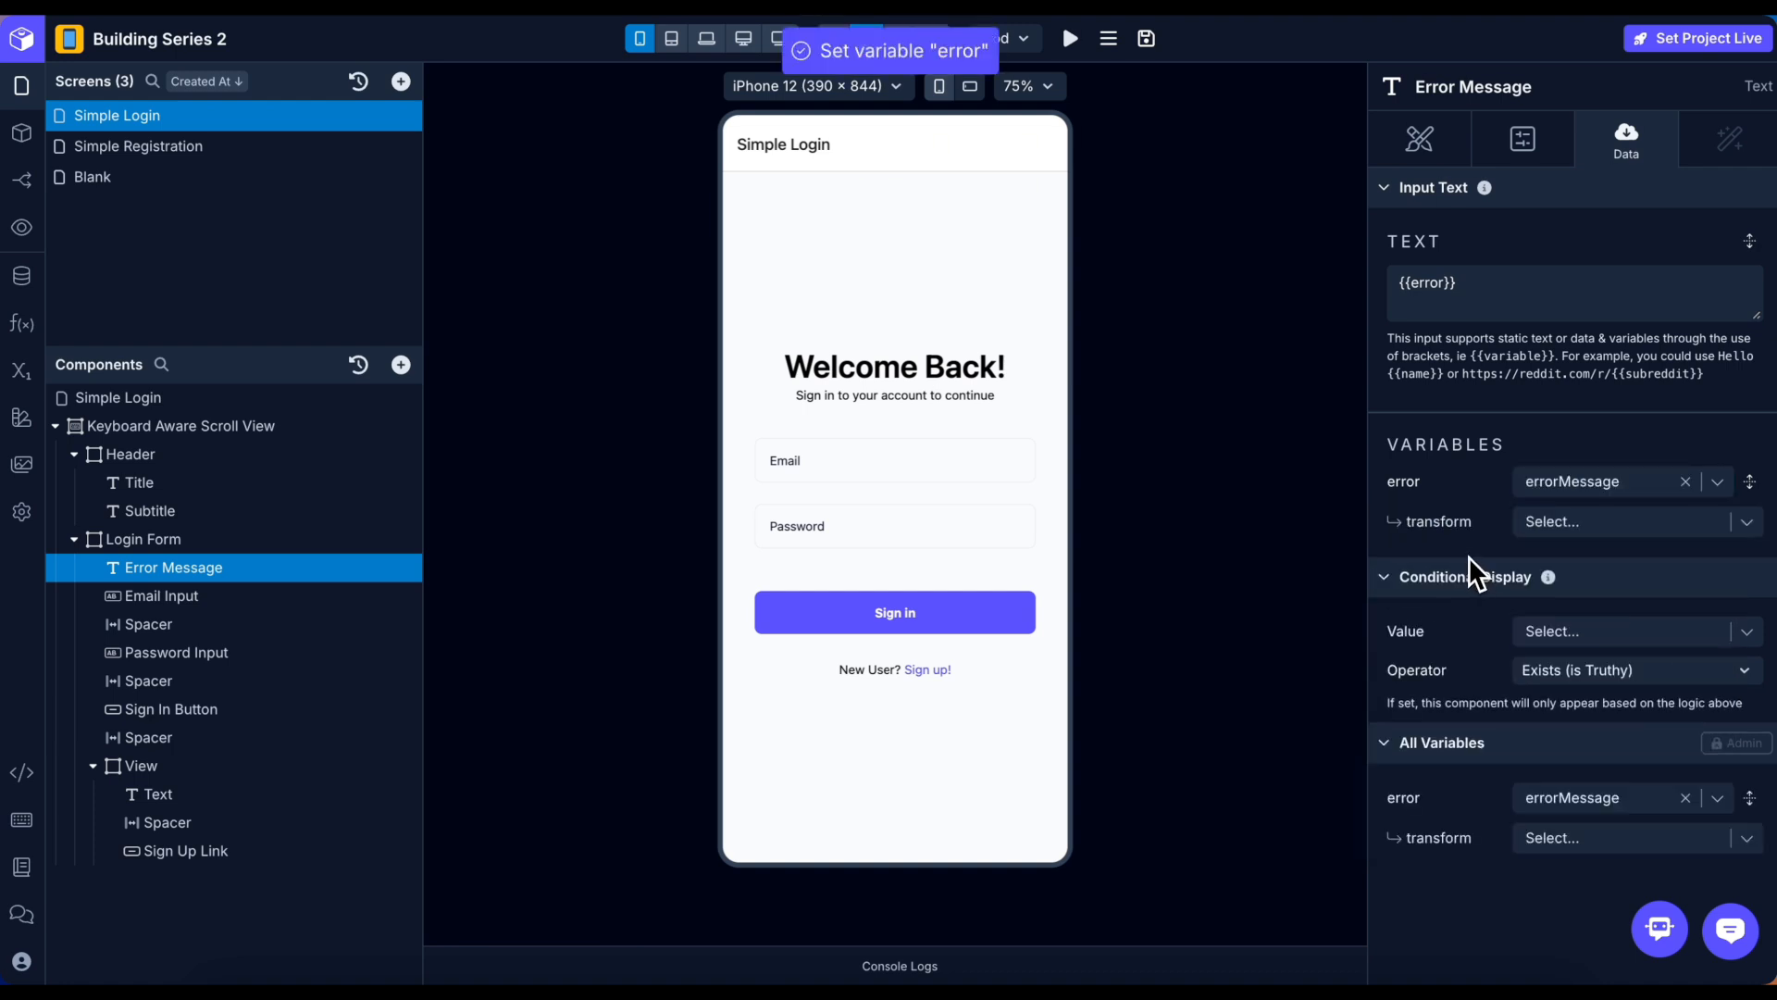
click(1563, 637)
text(error)
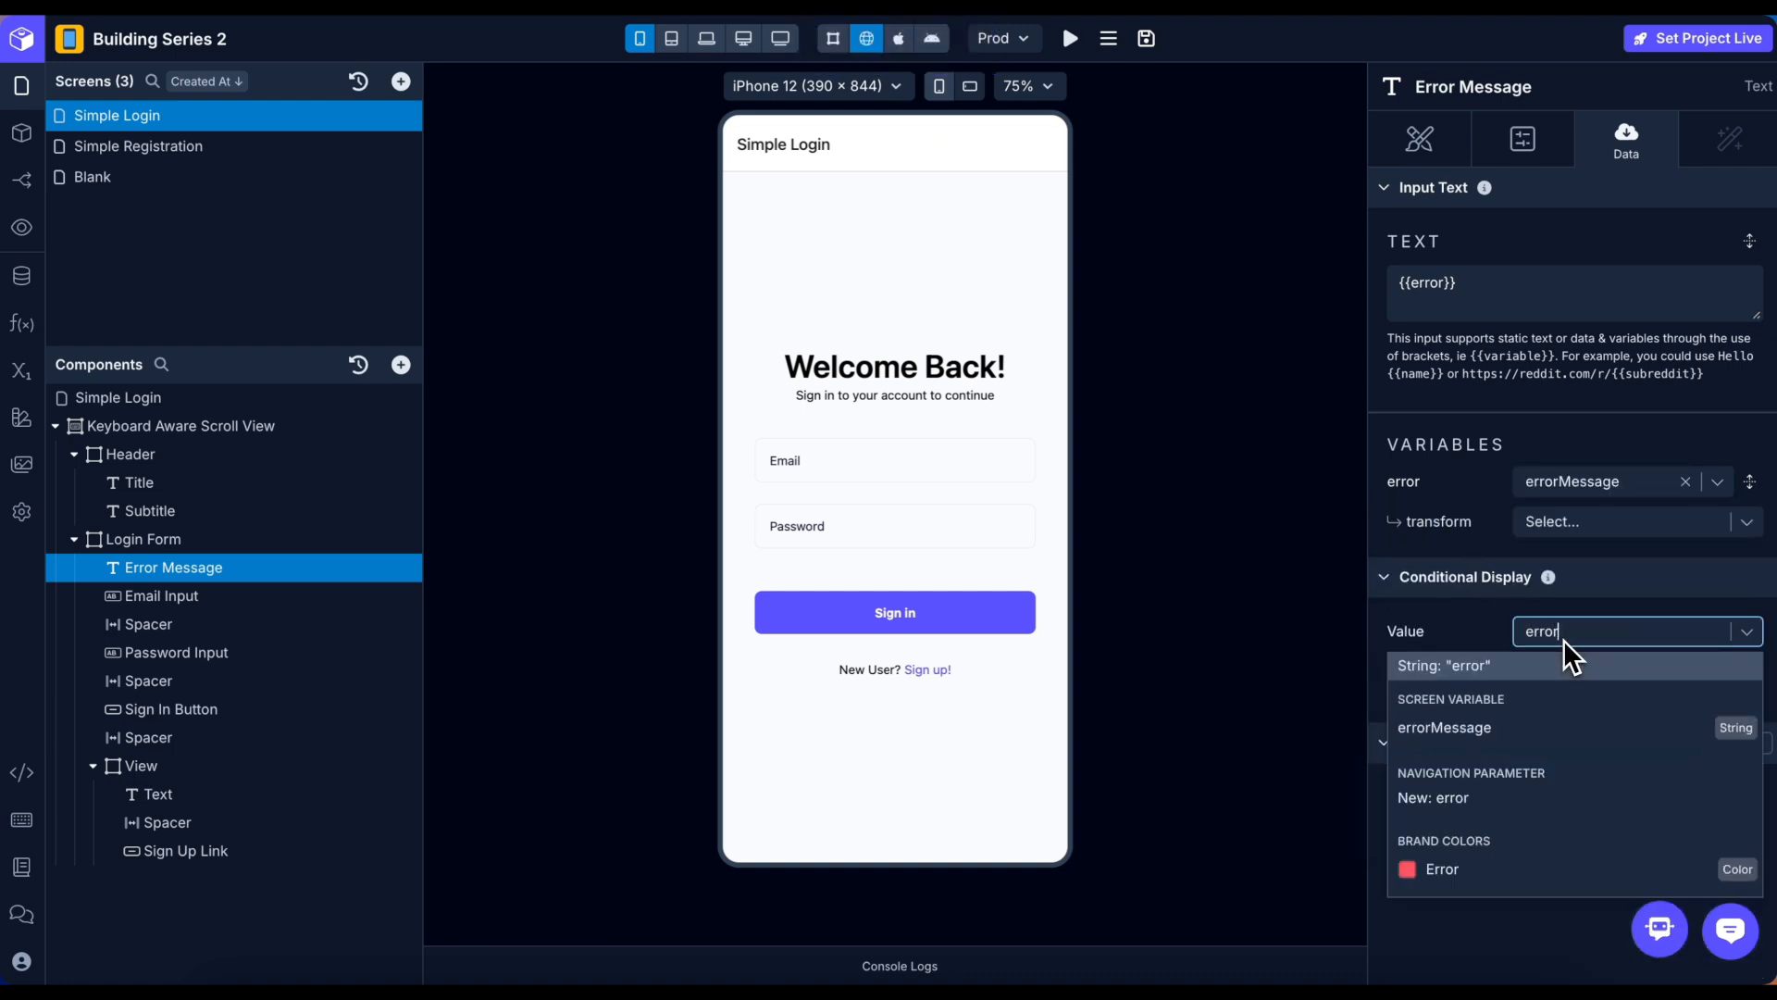
click(1602, 722)
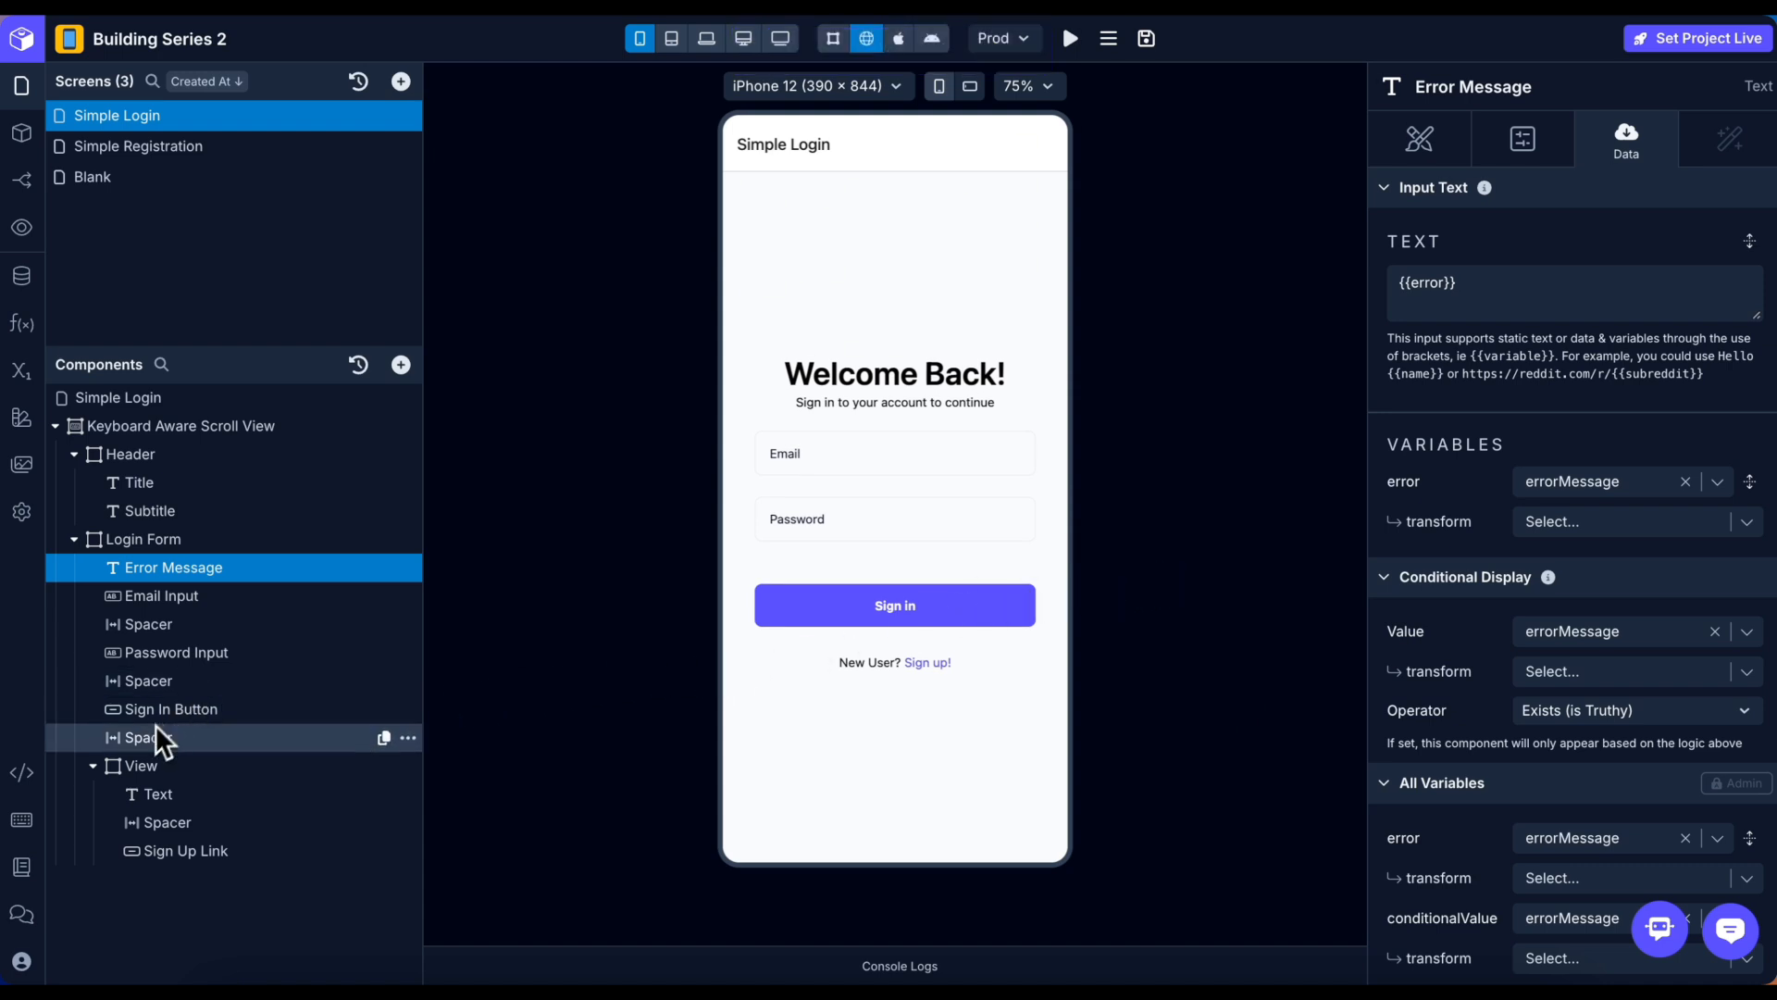
click(187, 717)
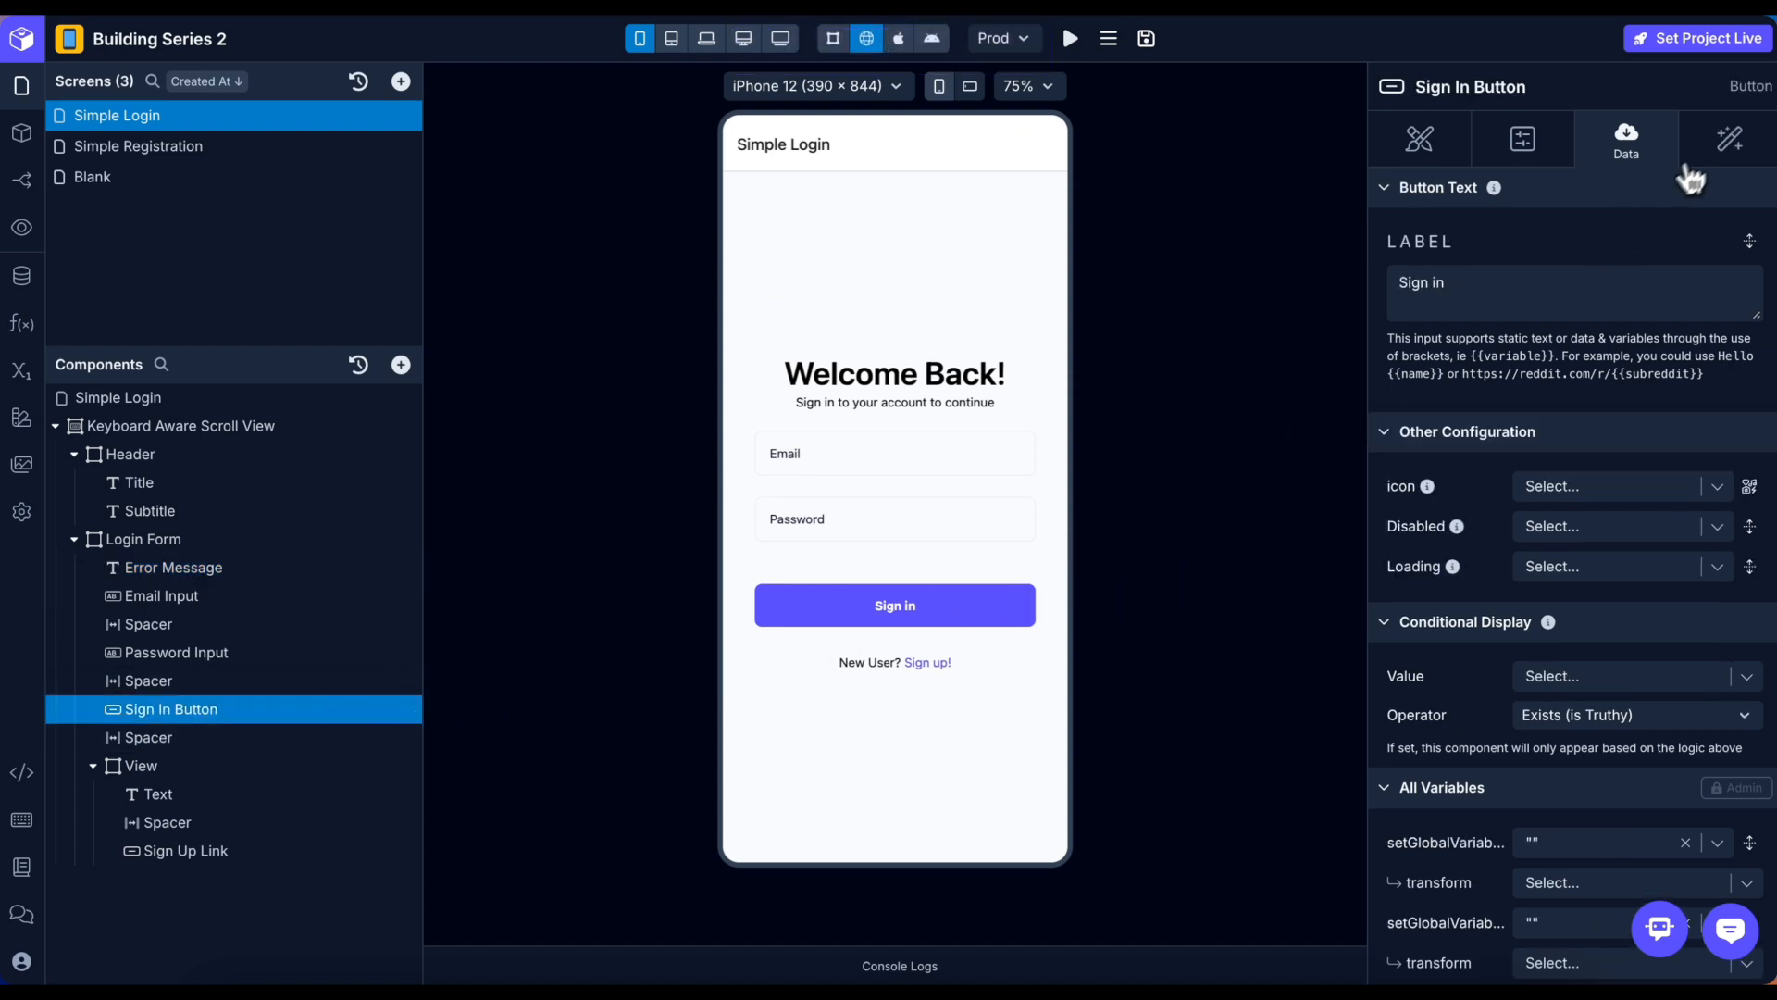
Add an API Request to Sign In's On Press, using Xano (REST) Login (POST).
click(1723, 146)
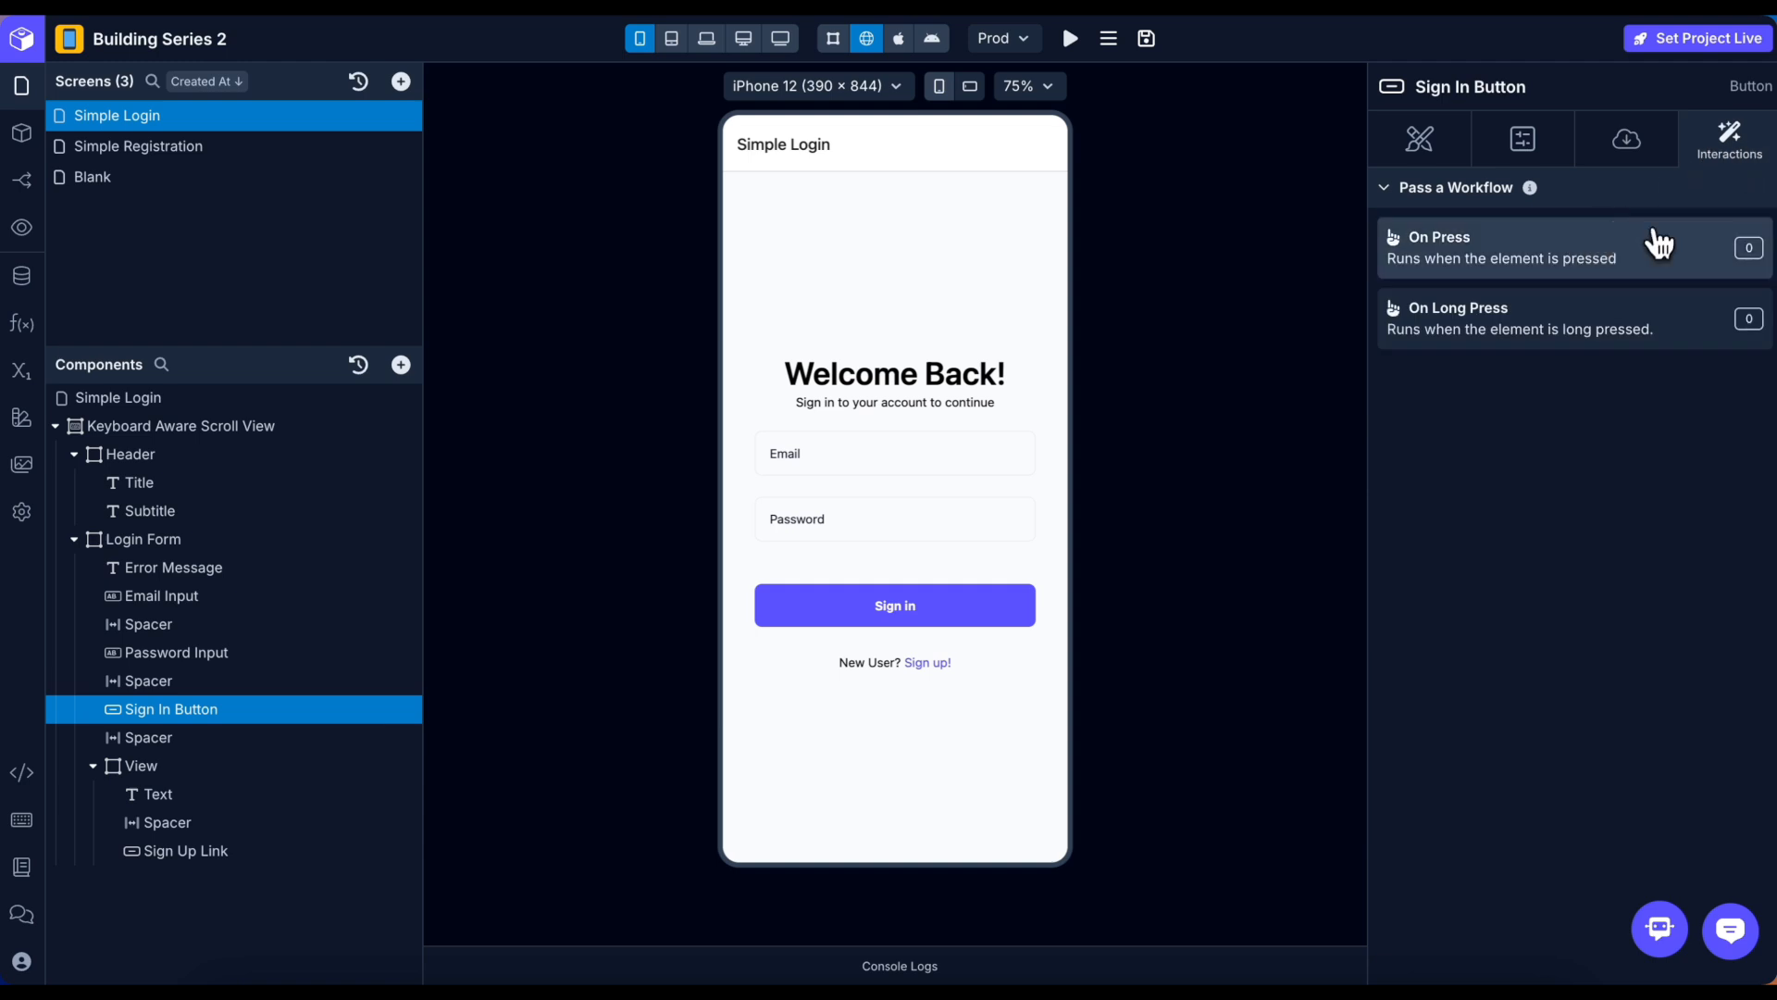
click(1567, 266)
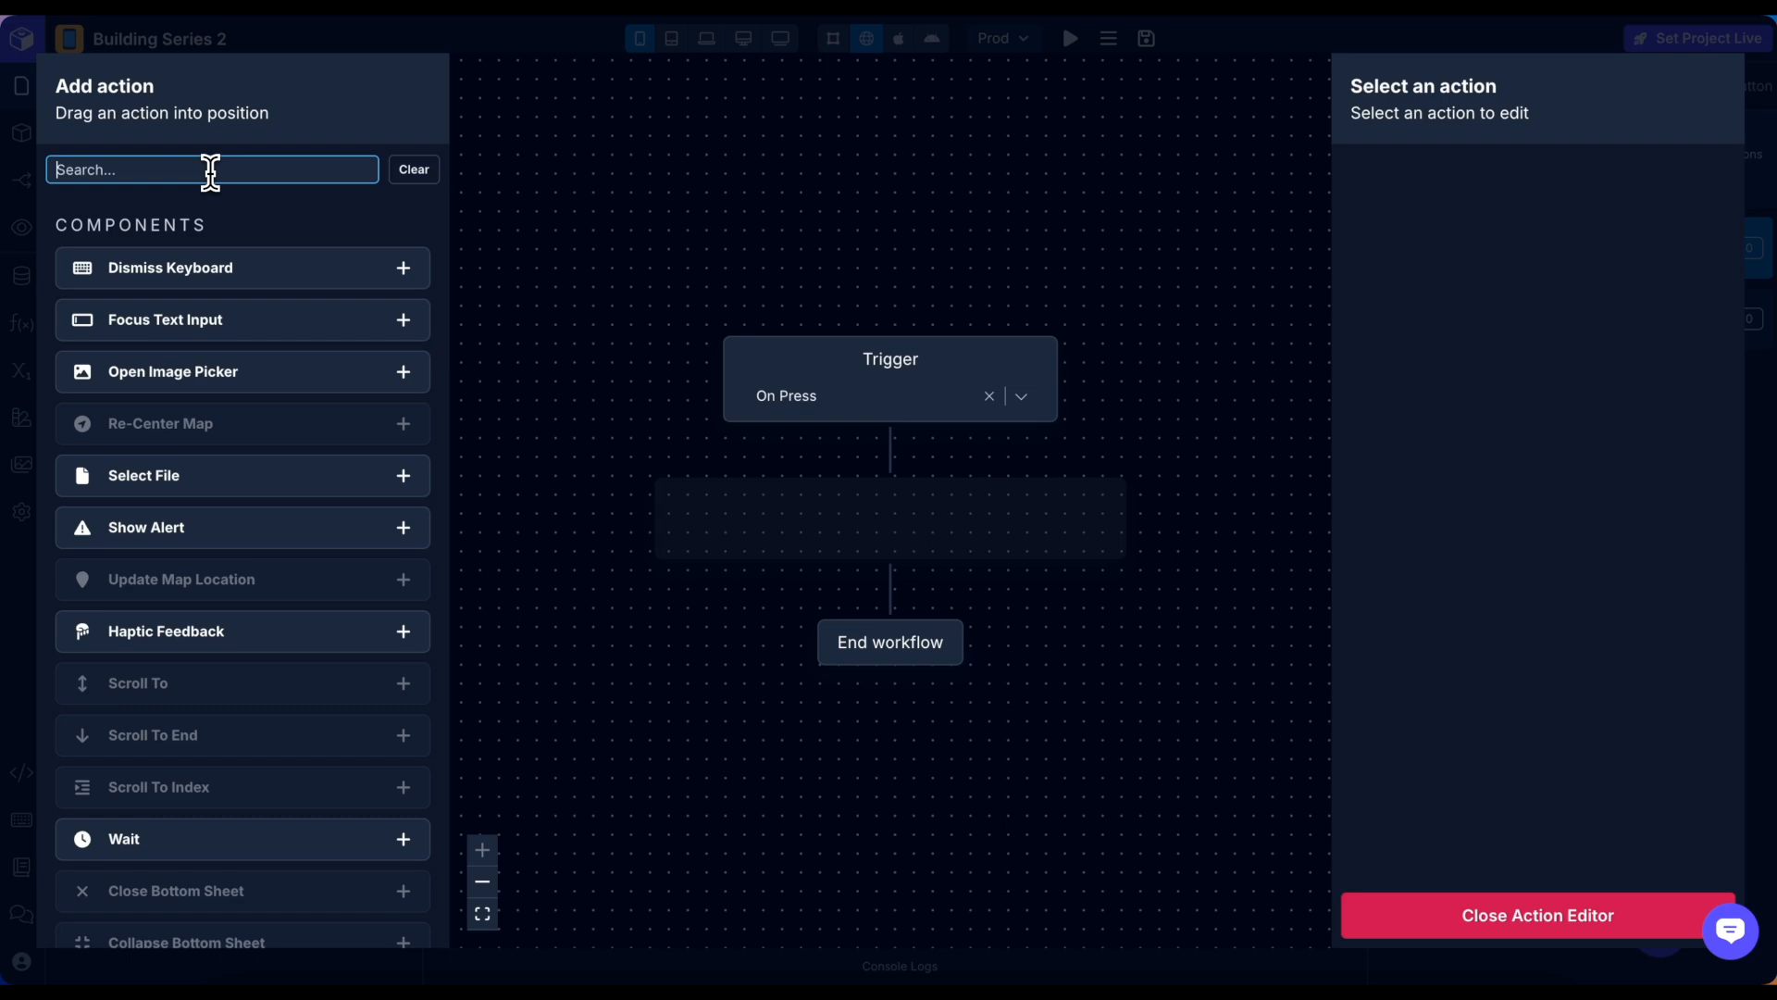
text(api)
click(403, 266)
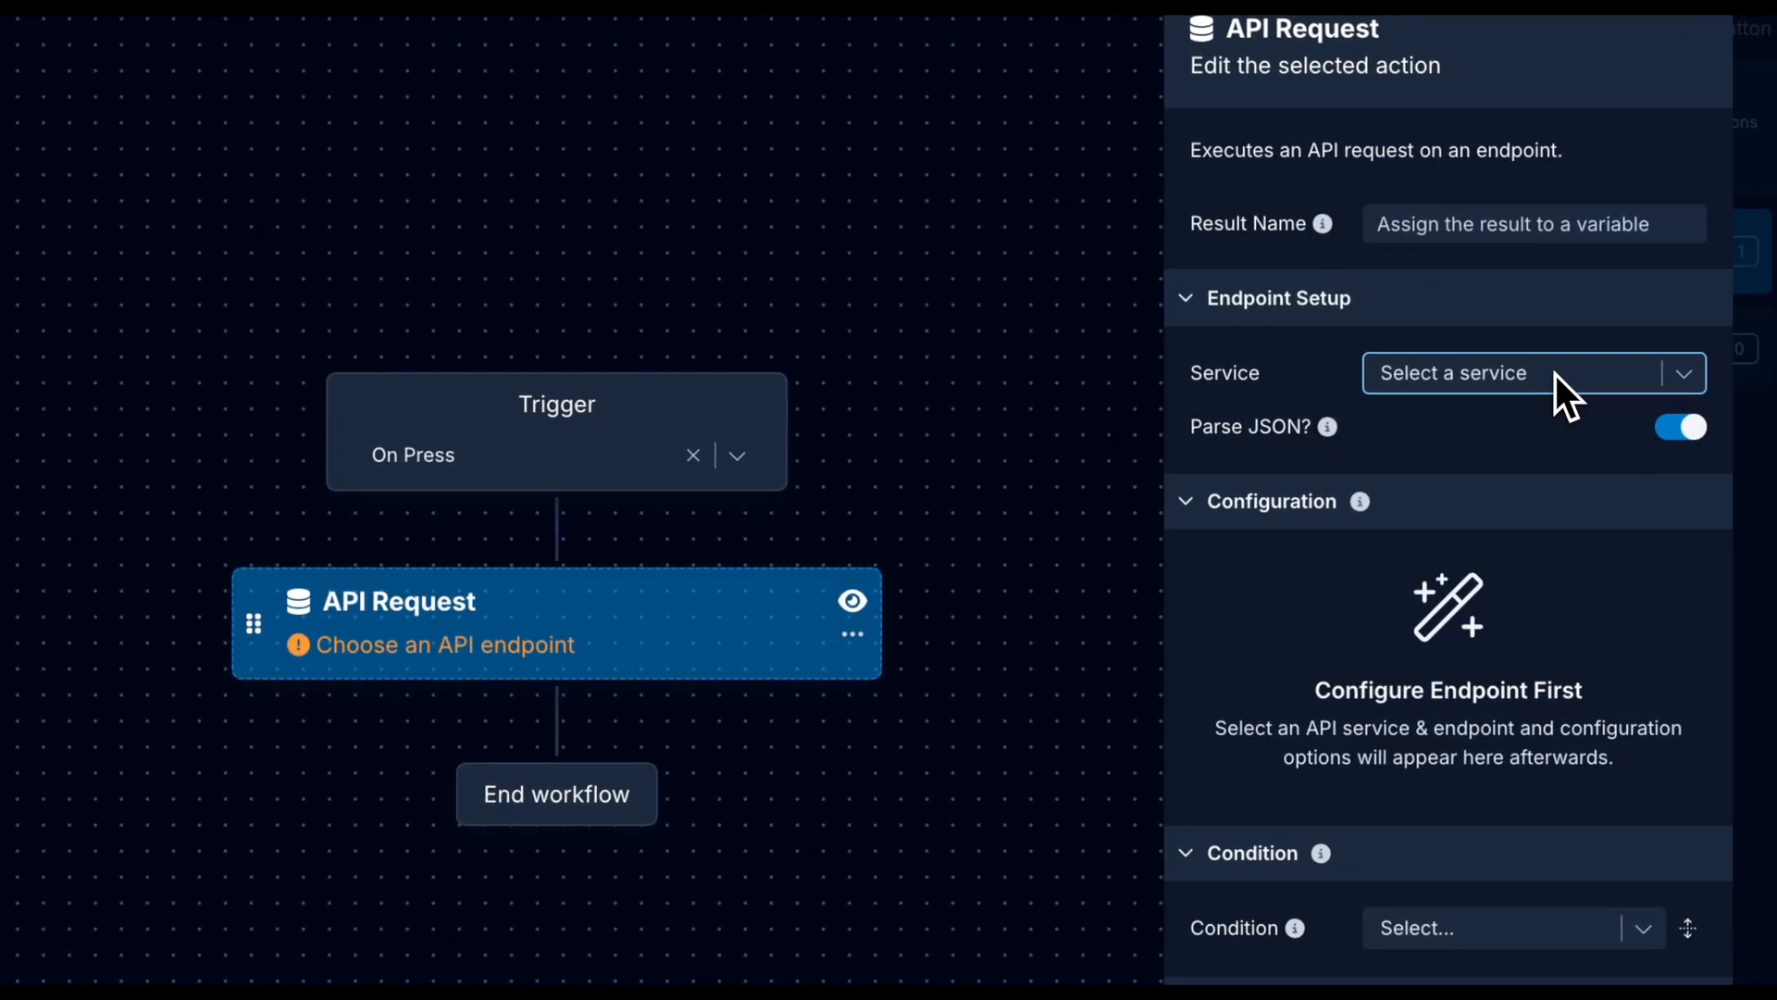
click(1554, 374)
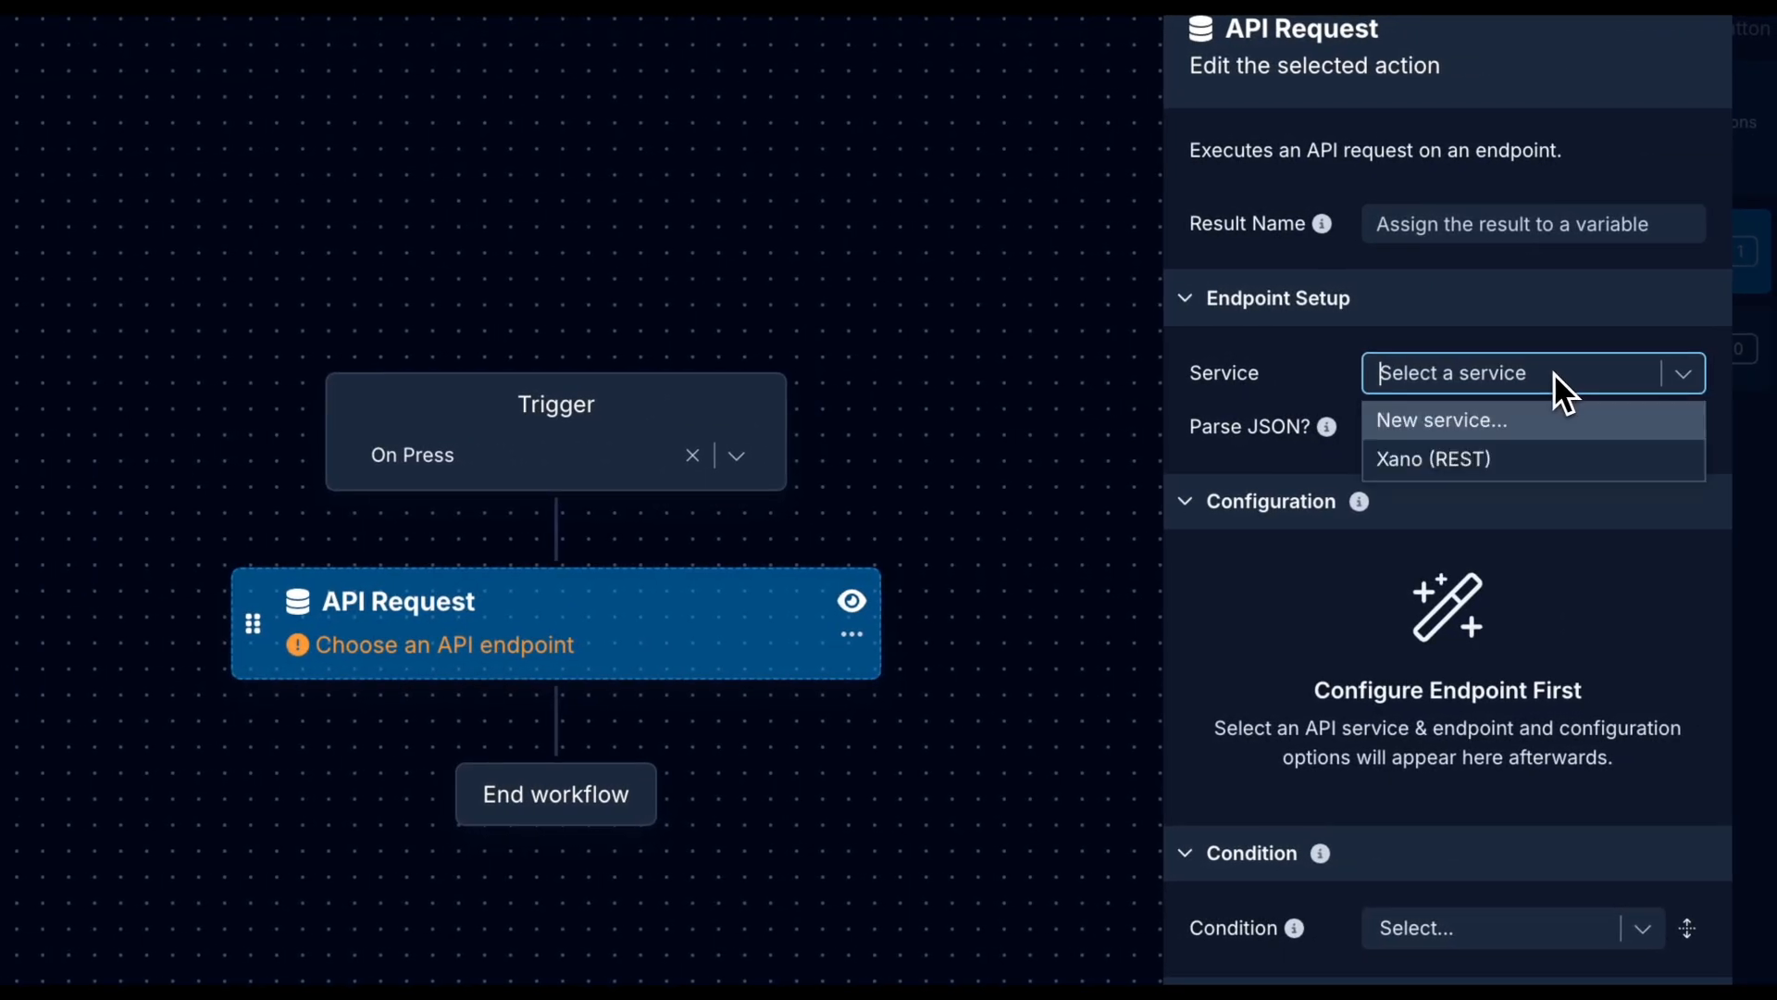
click(1546, 460)
click(1578, 430)
click(1521, 548)
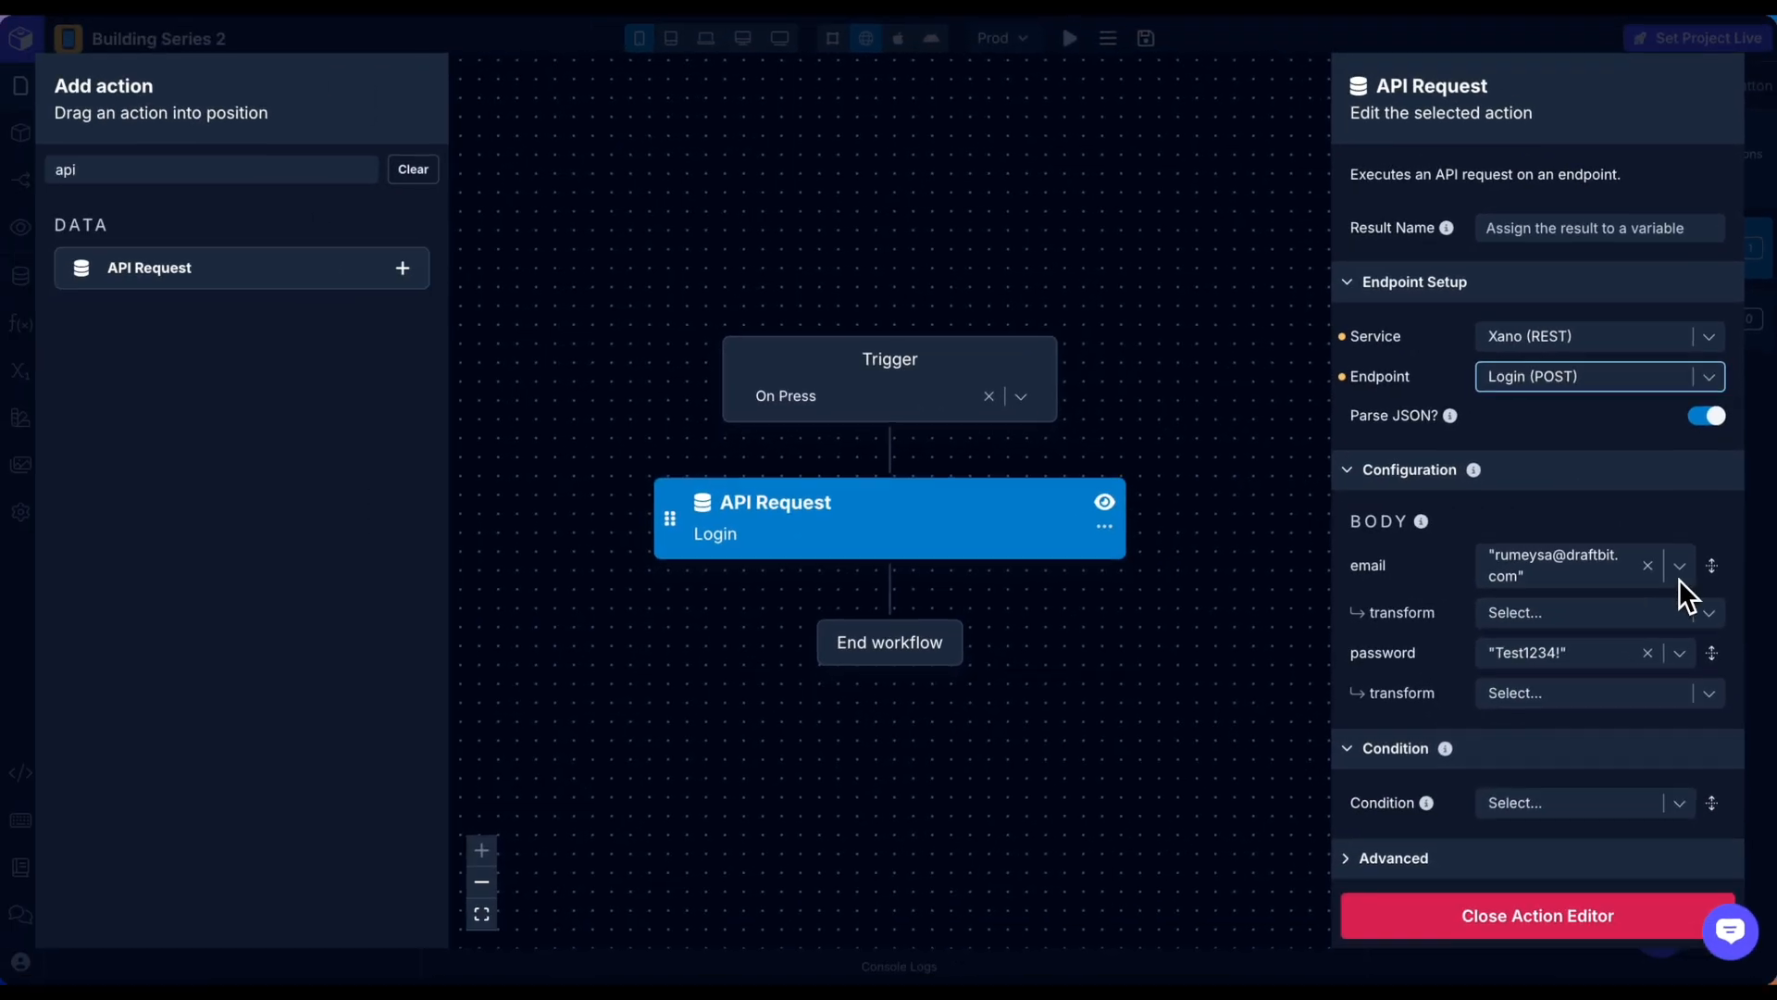
Send emailInputValue as the email and passwordInputValue as the password.
click(1679, 574)
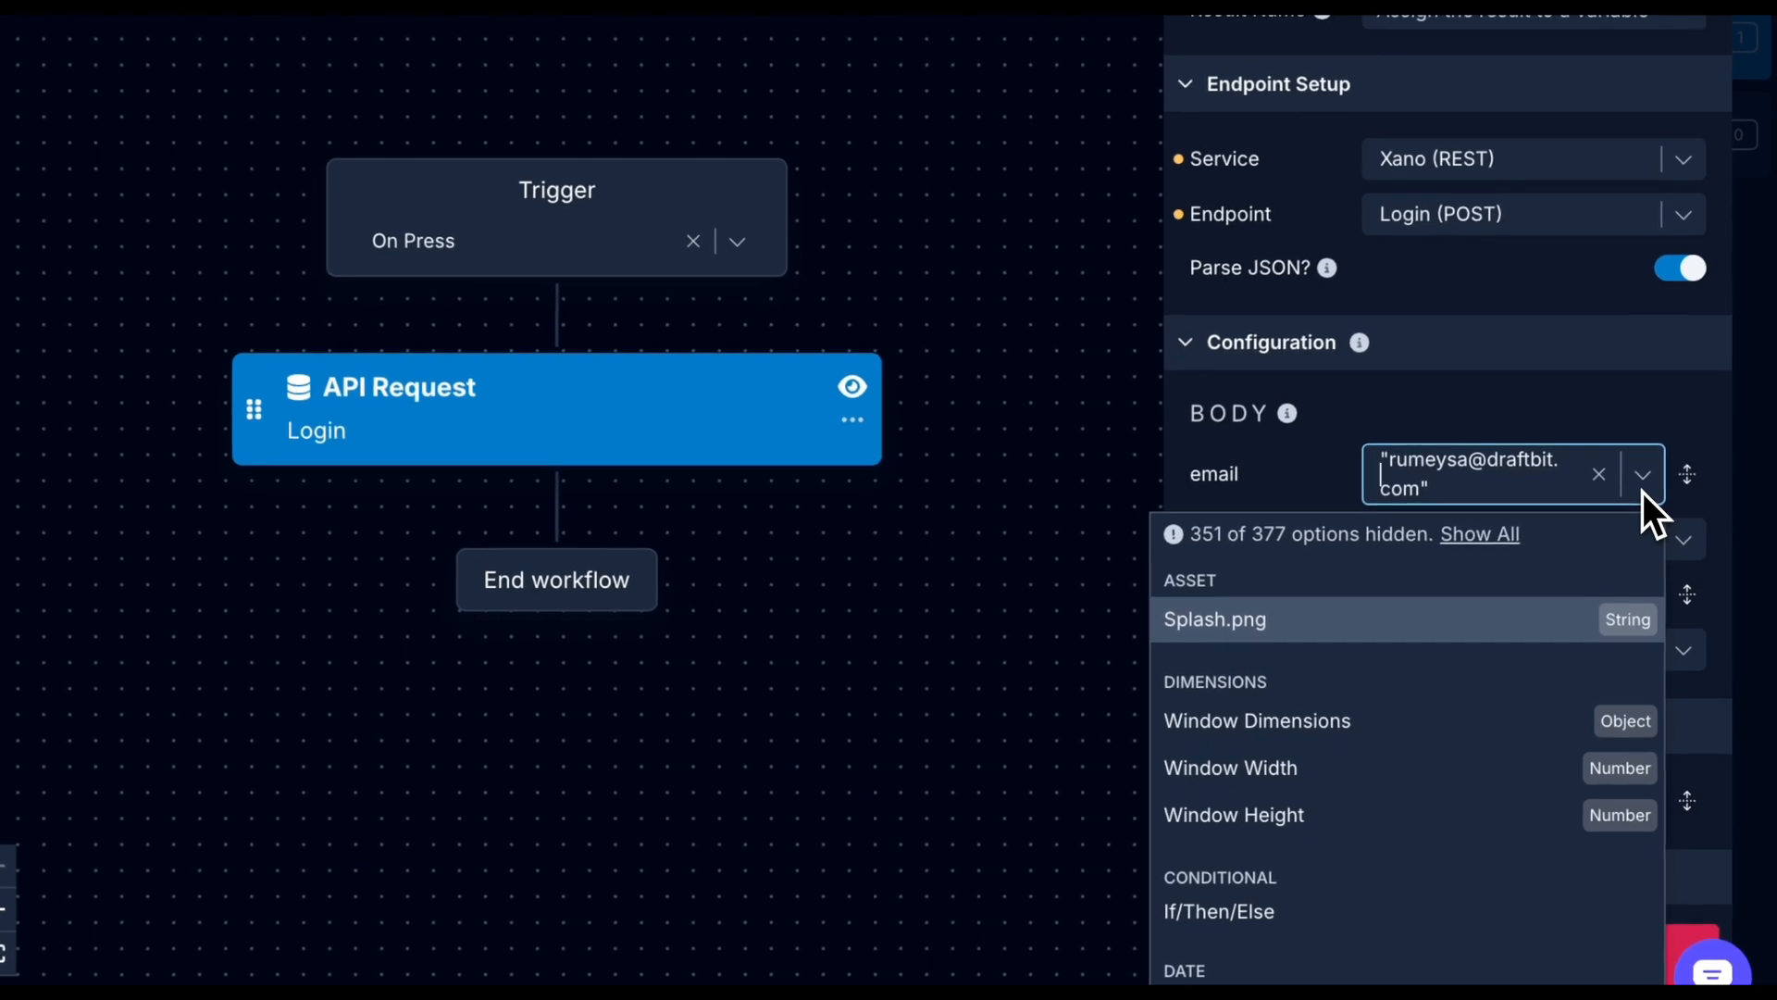
text(ema)
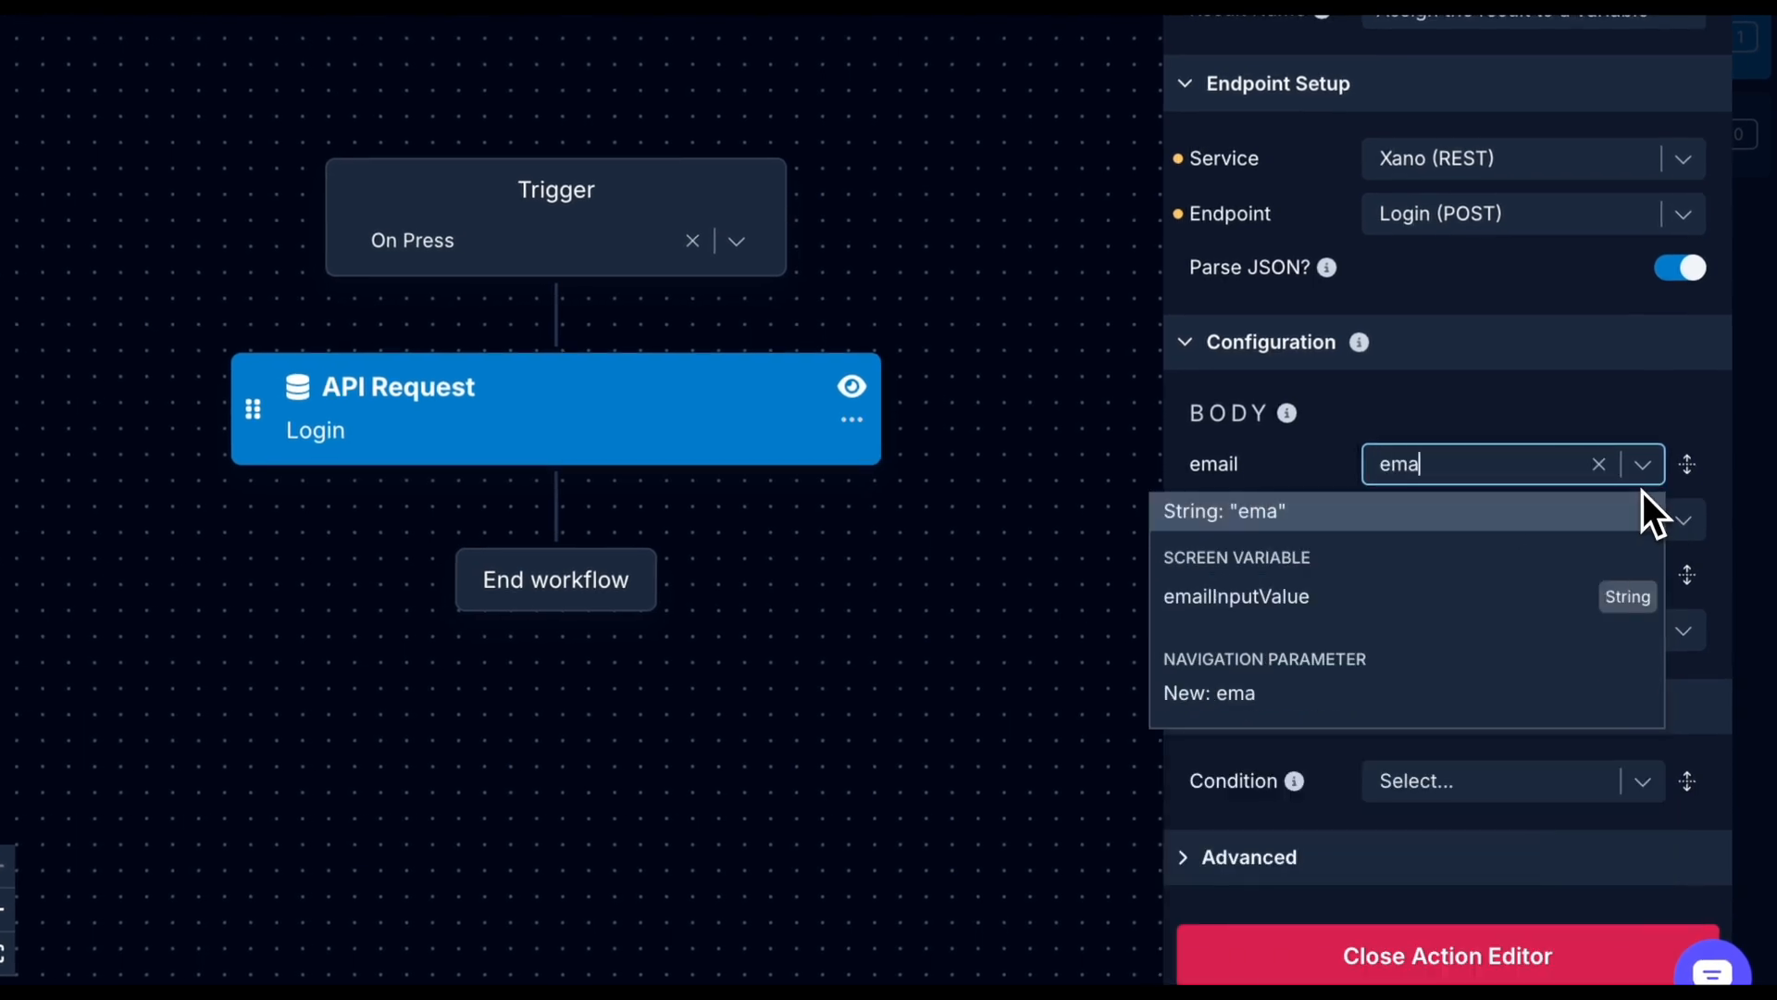
click(1537, 612)
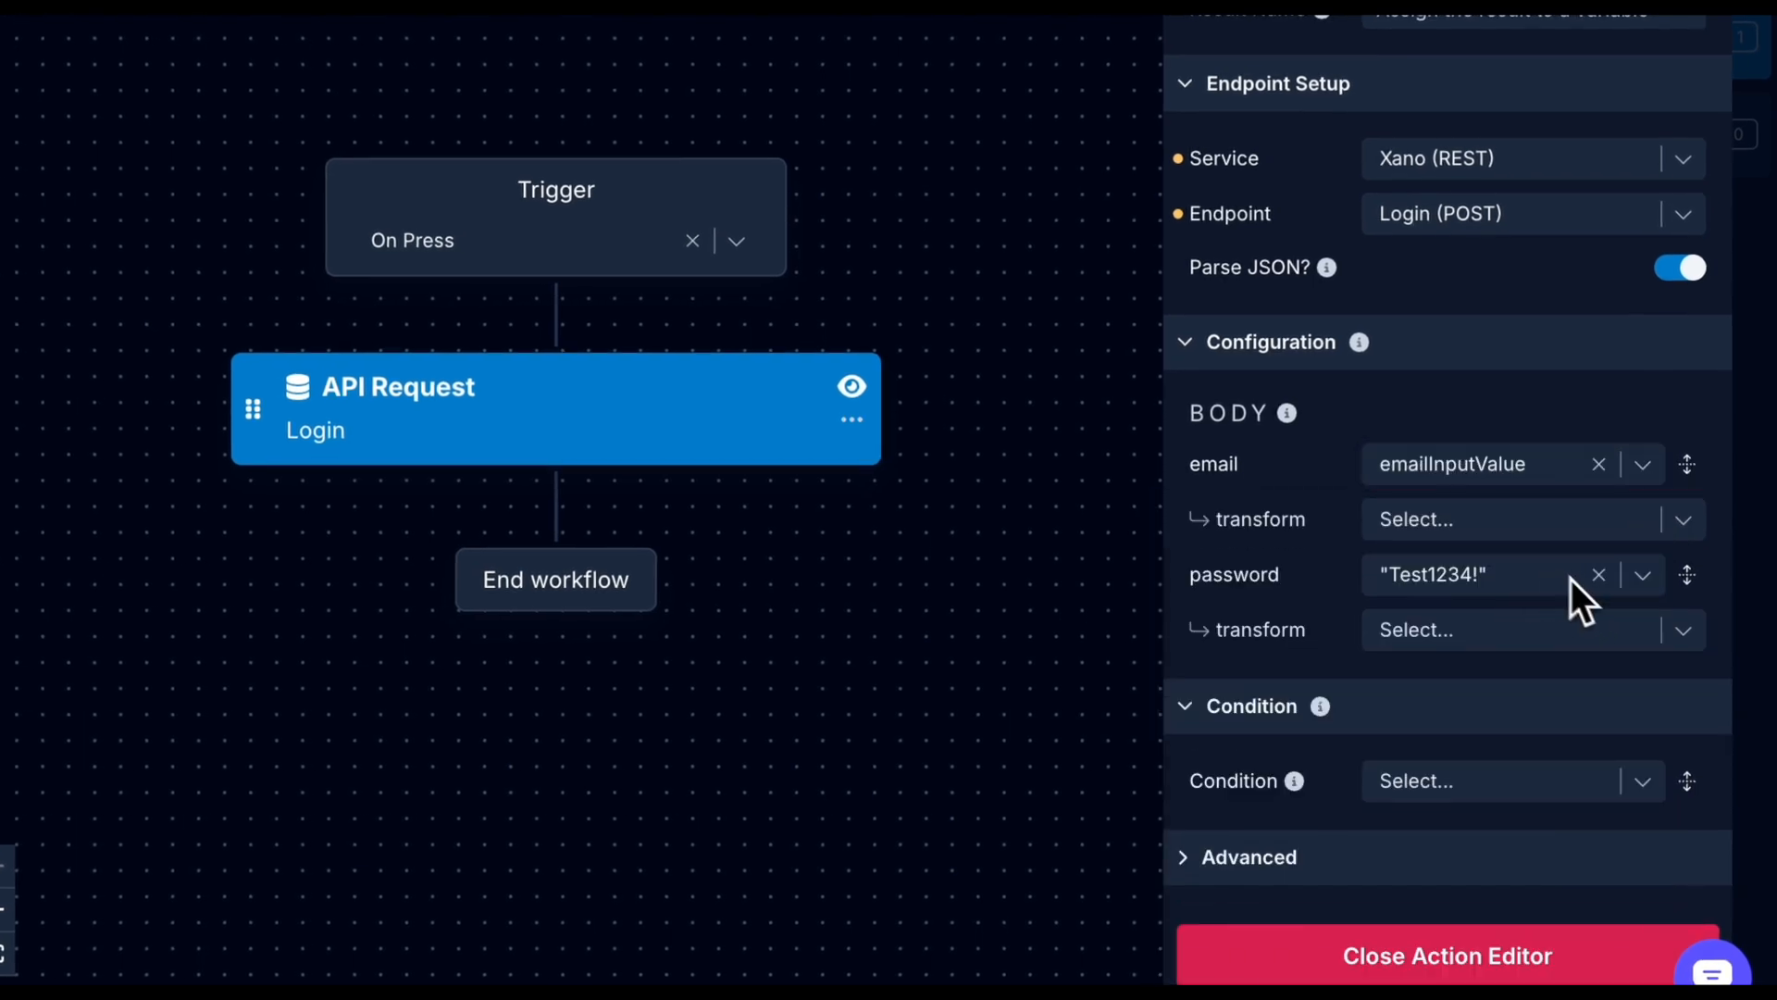
click(1651, 582)
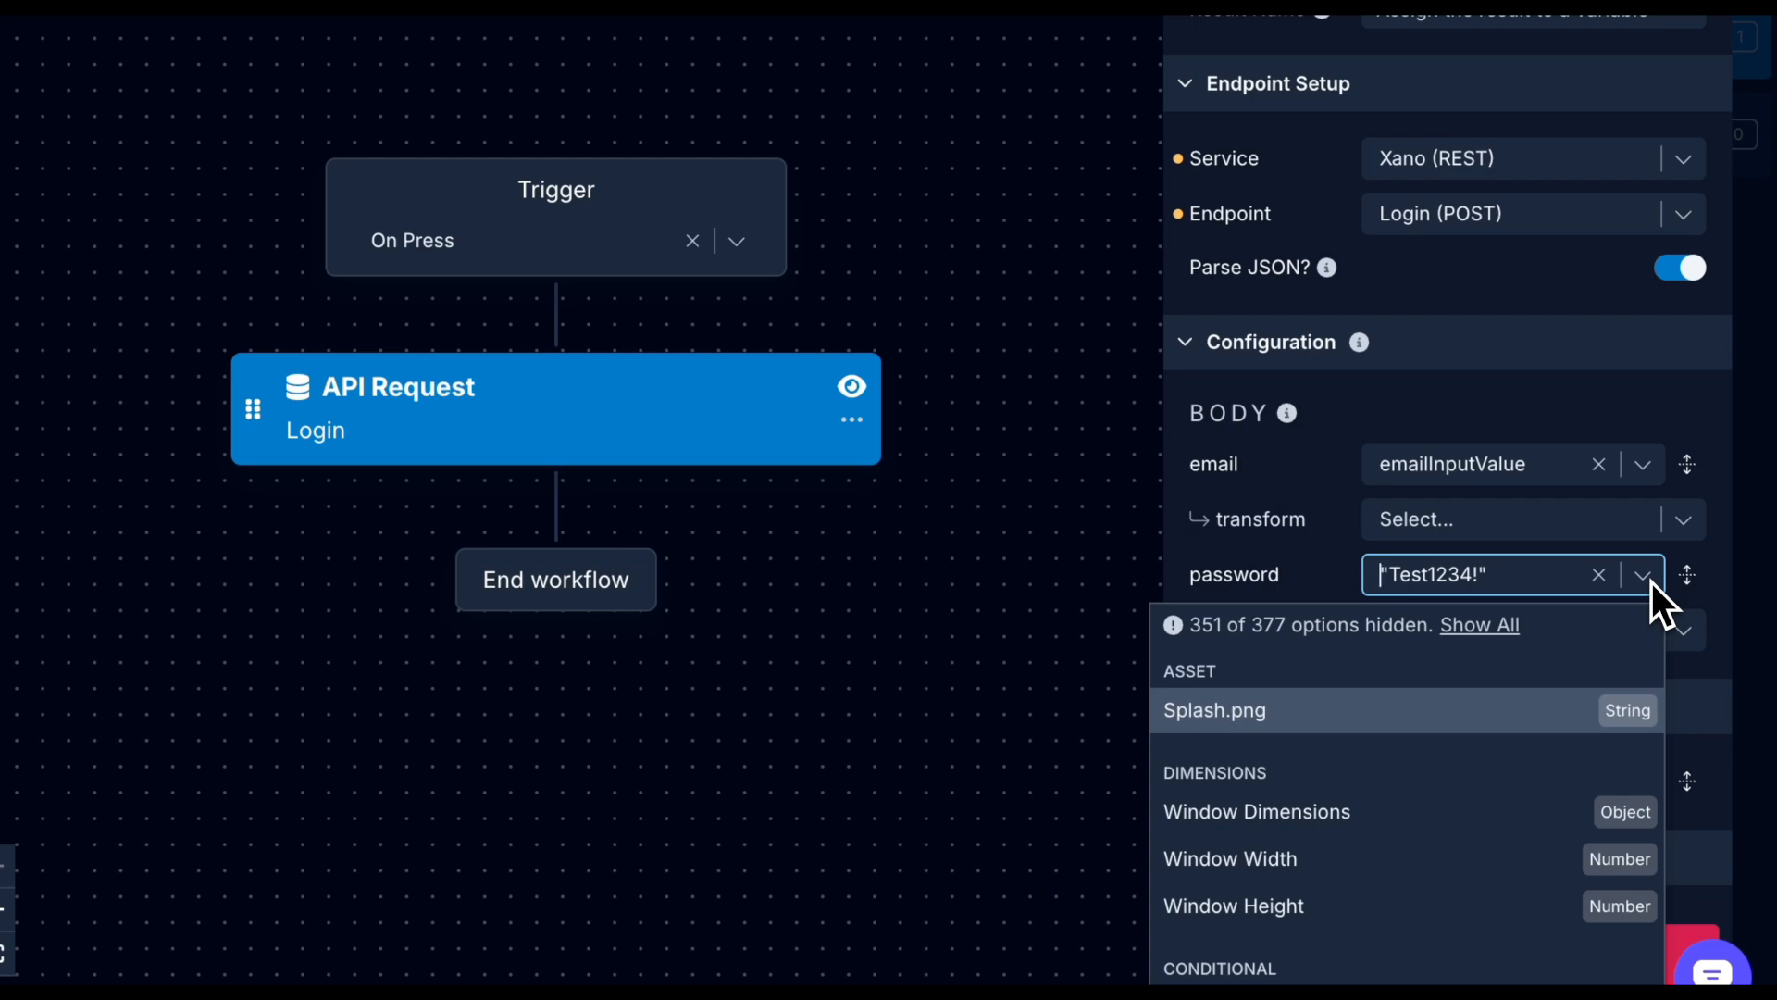
text(pass)
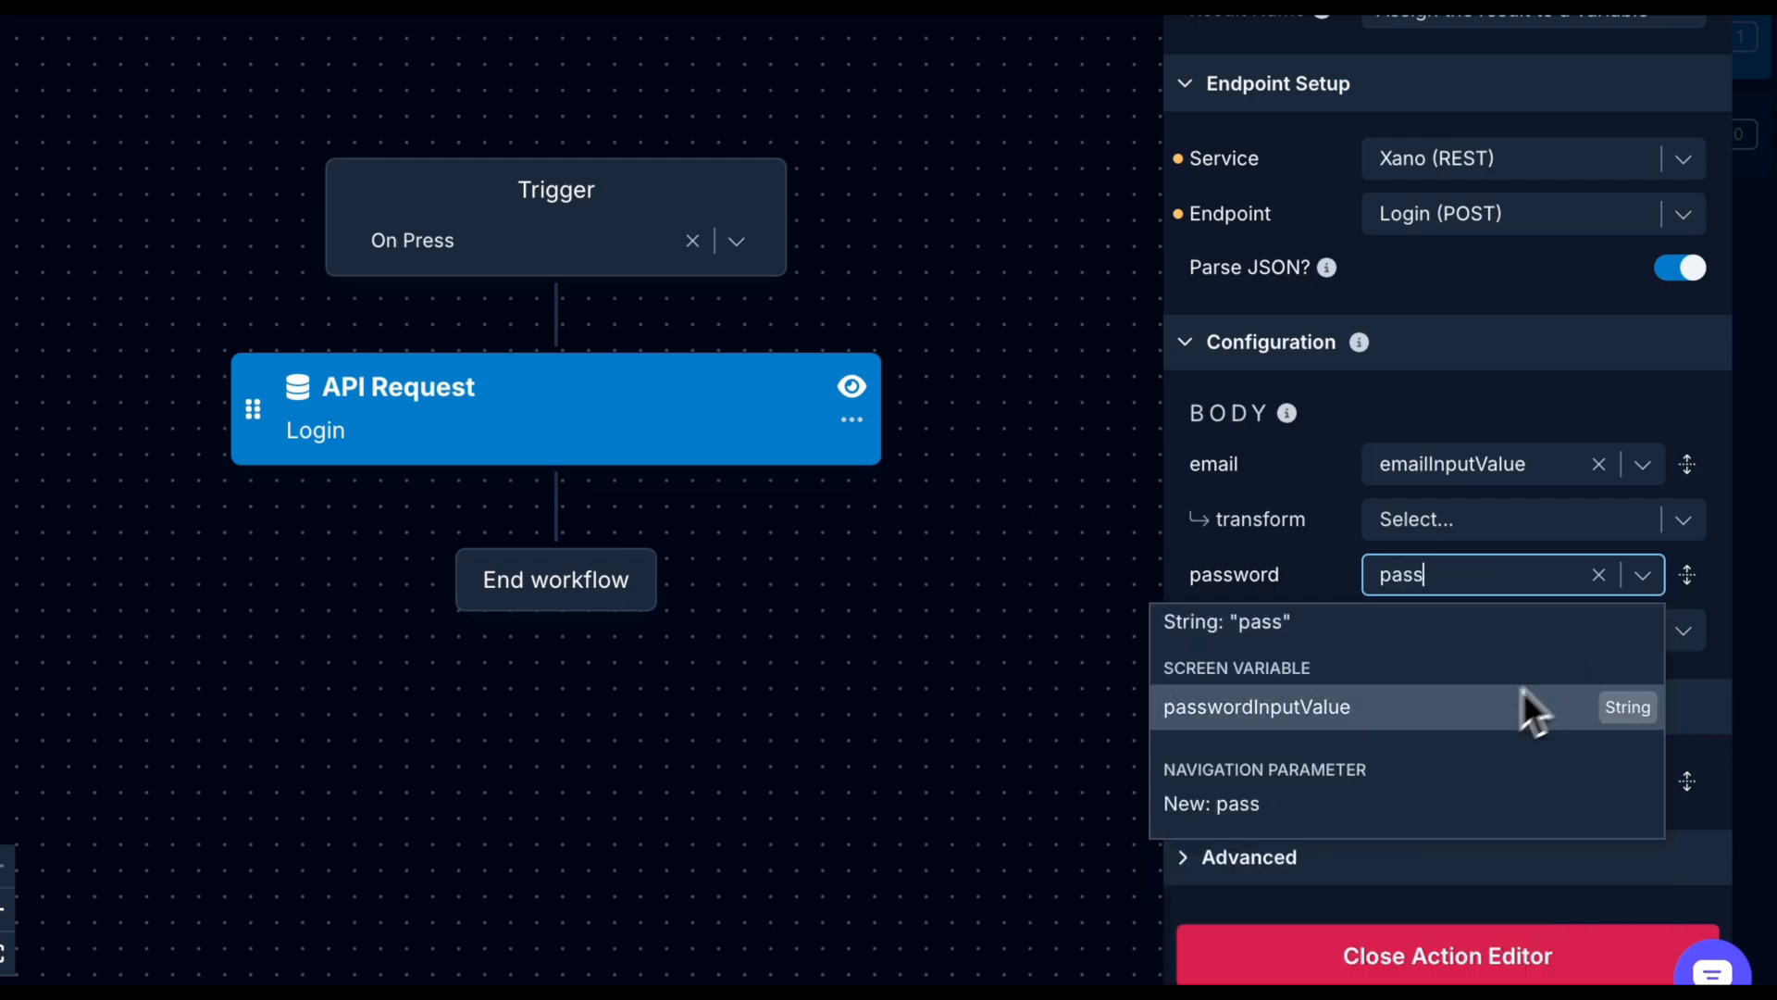
key(Escape)
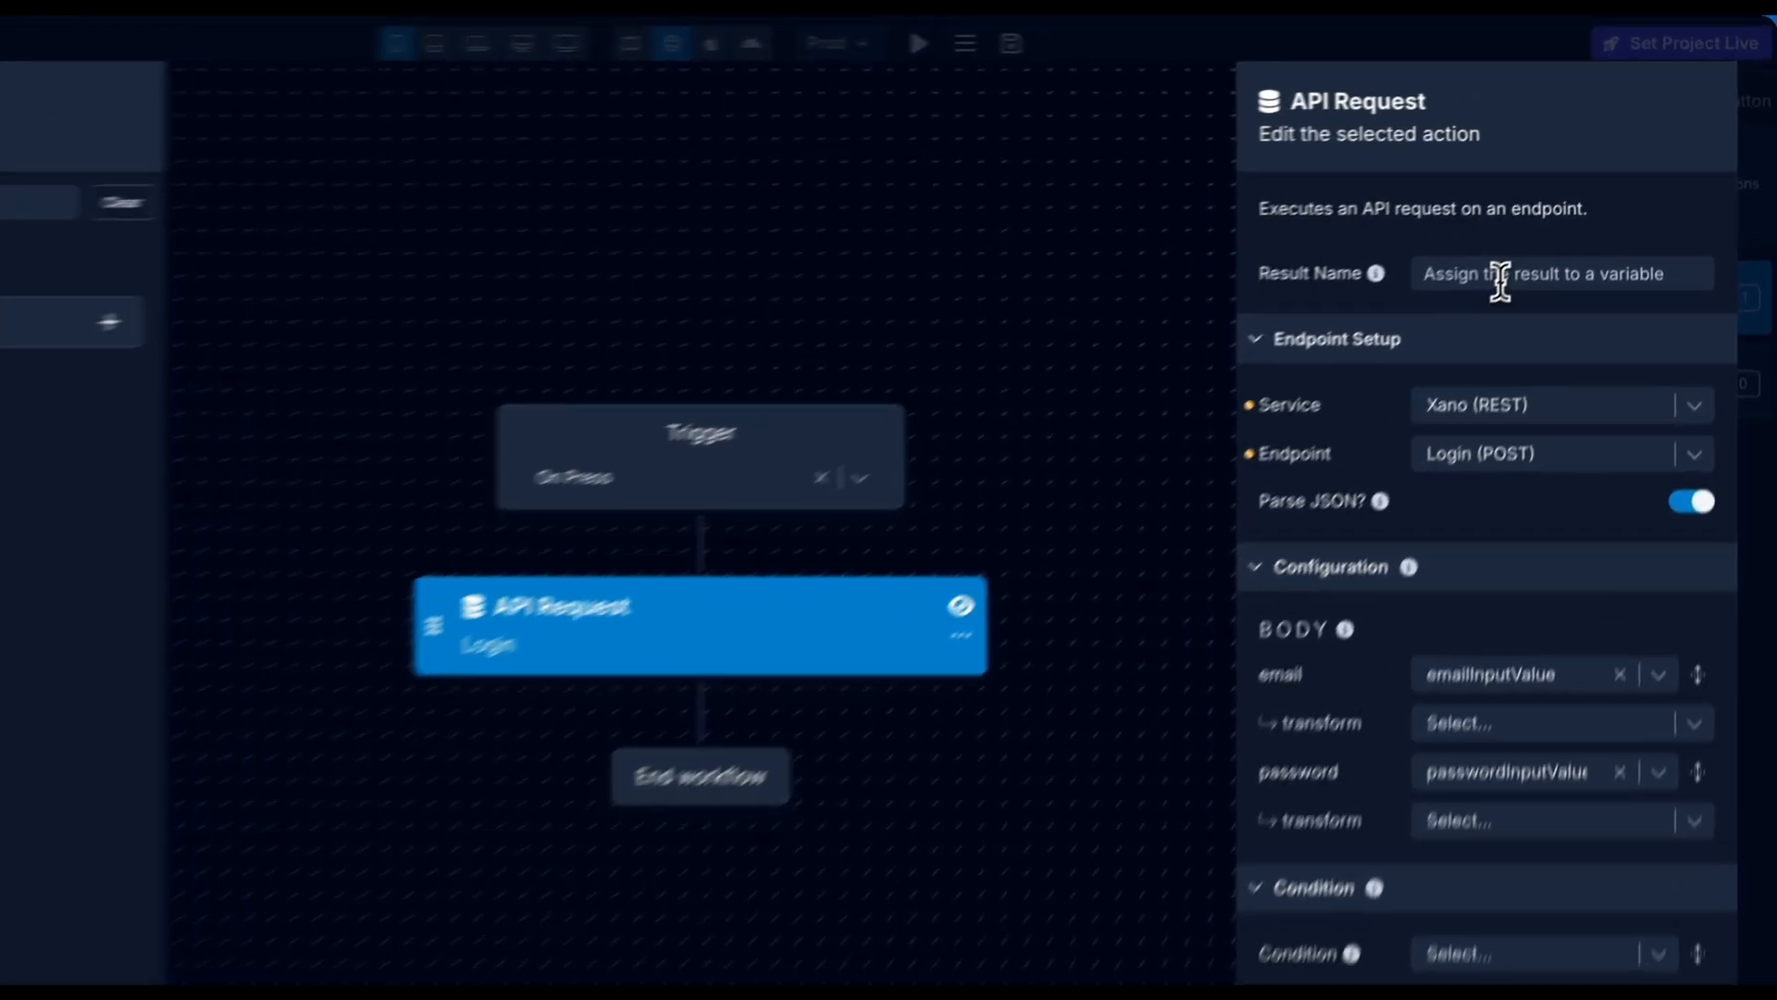
Name the request result loginResponse and add an Extract Key step using loginResponse as input.
click(1549, 231)
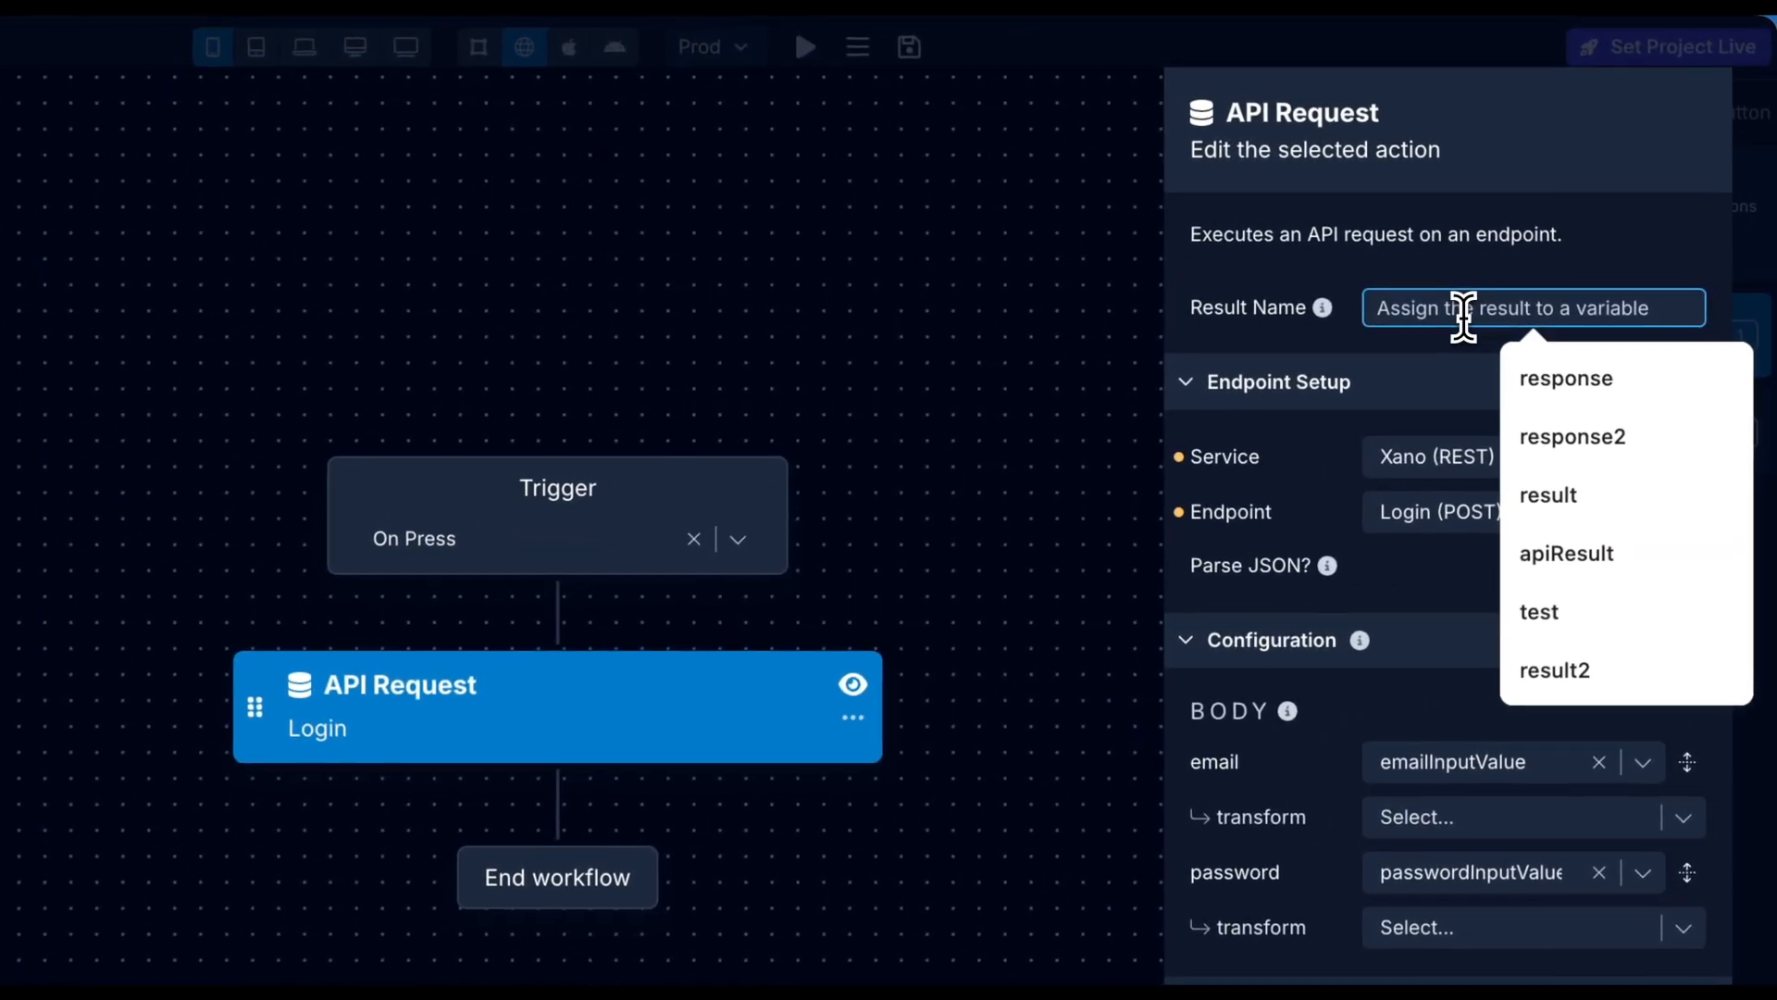
text(loginResponse)
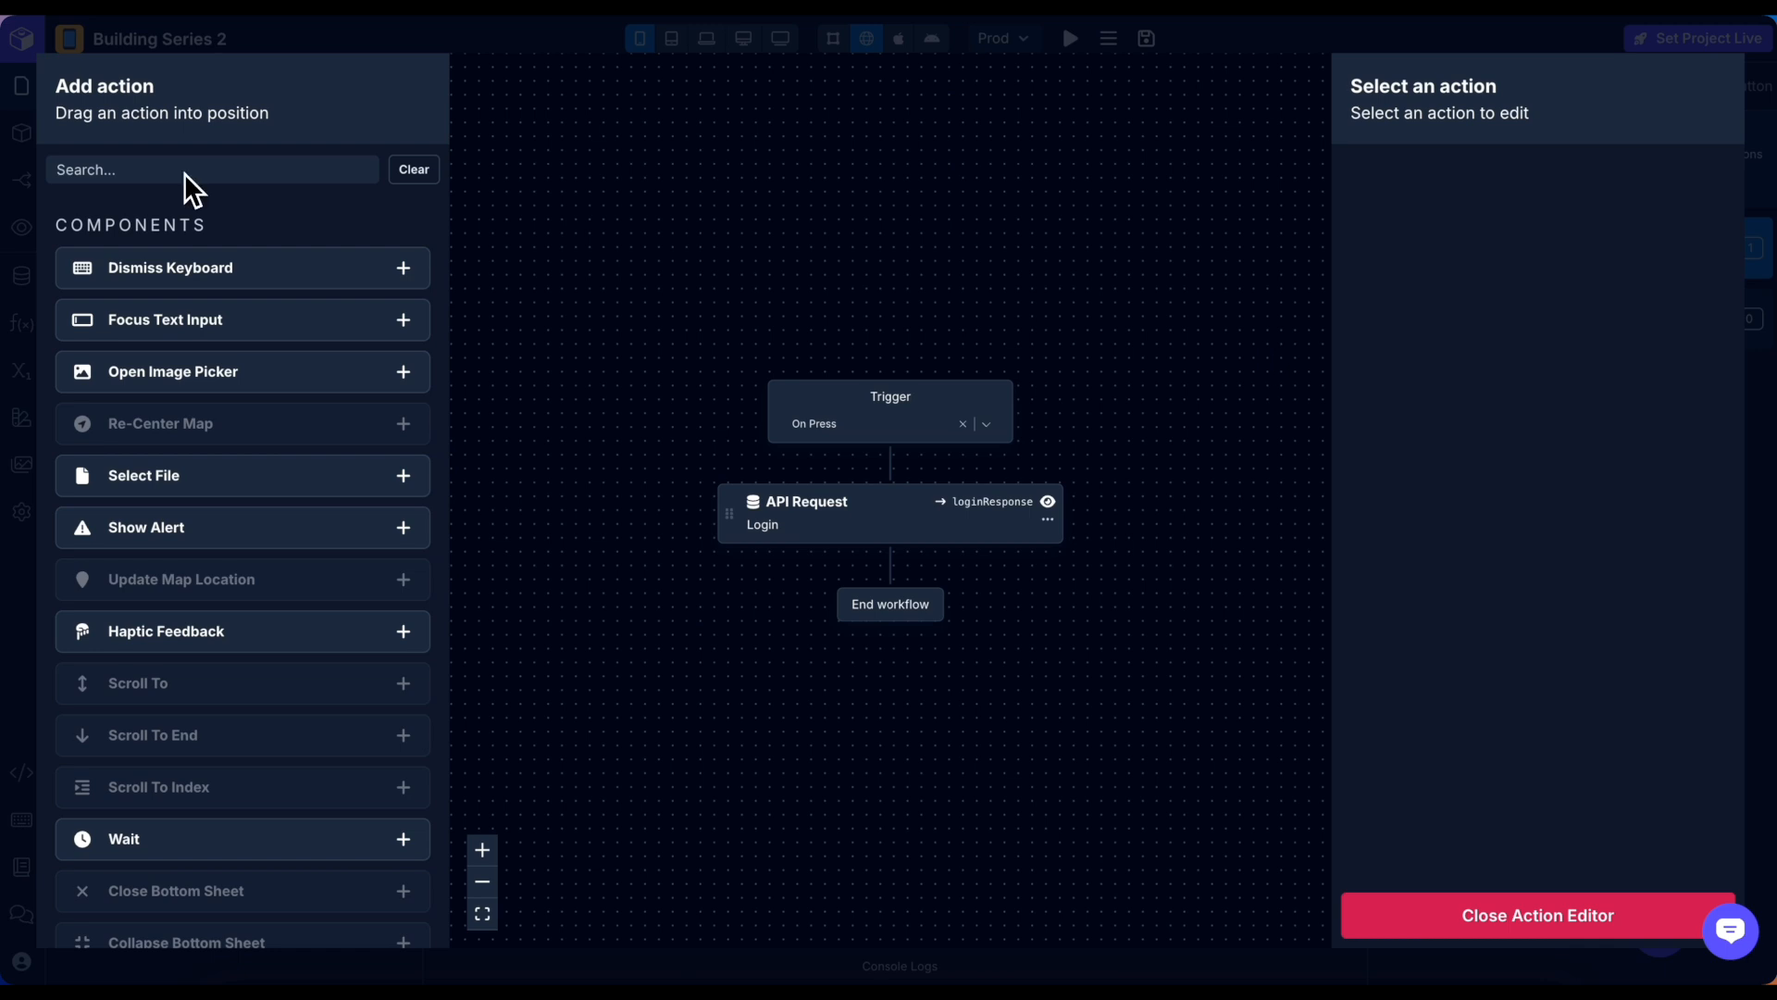
click(185, 168)
text(ext)
drag(199, 370, 986, 580)
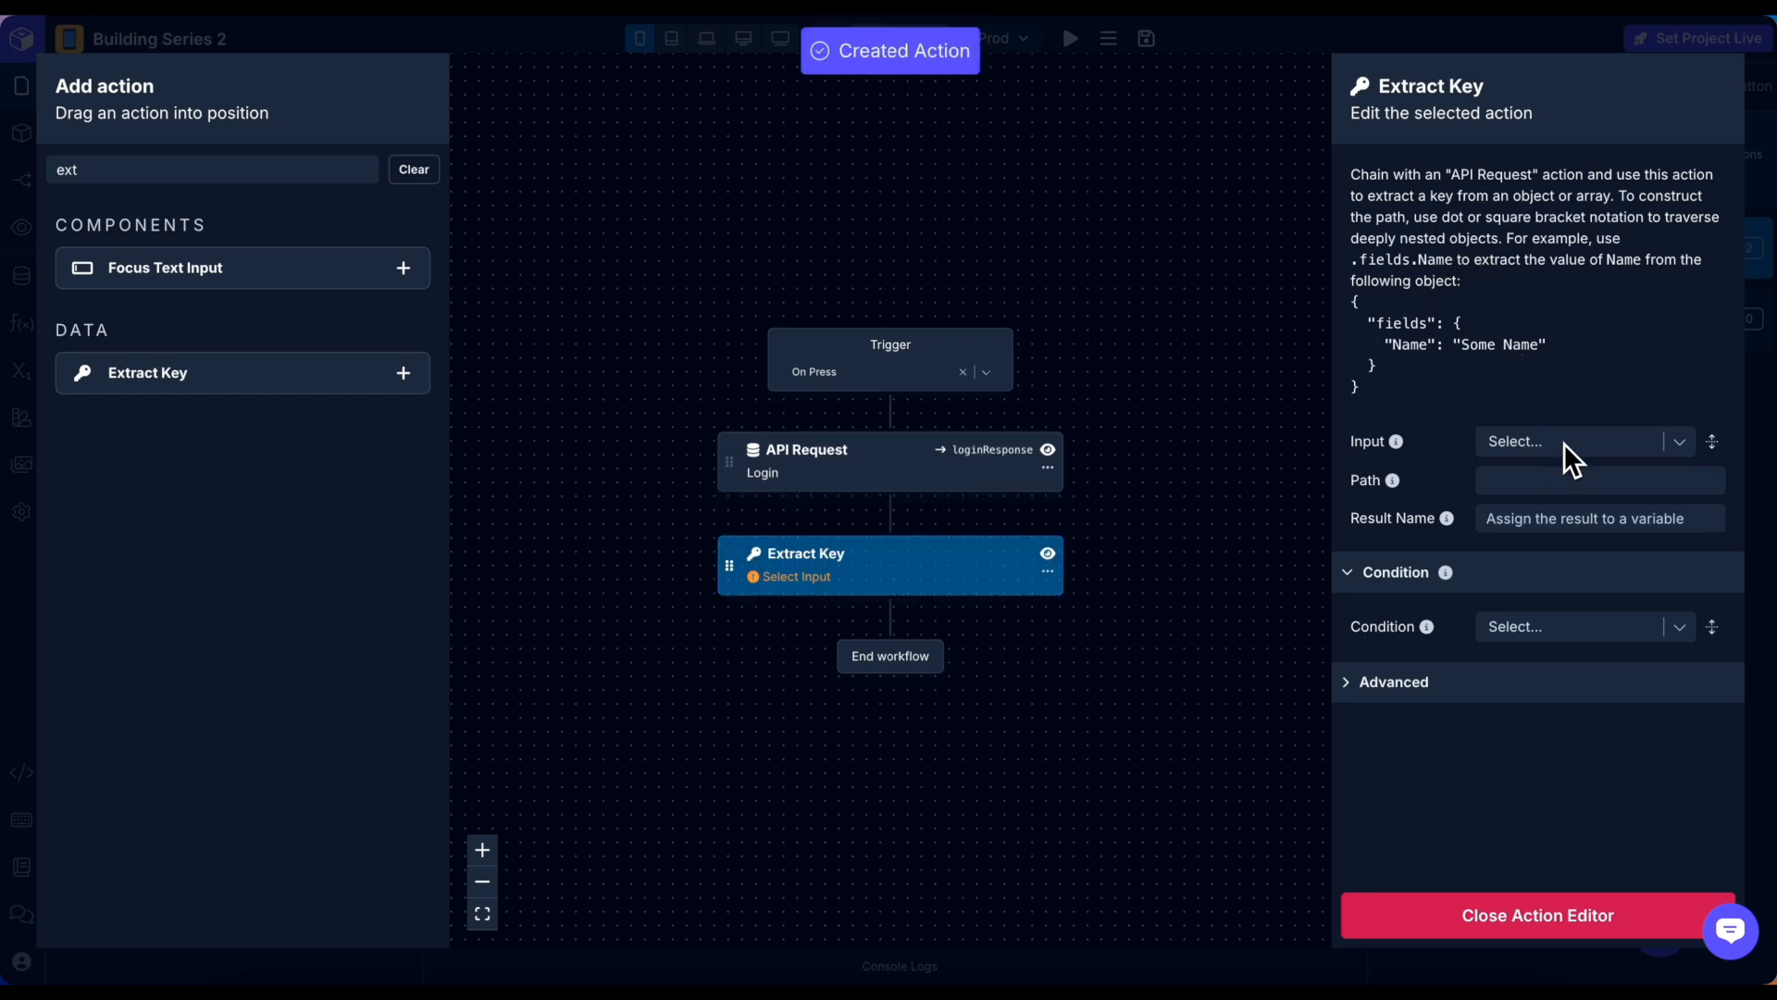
click(1563, 444)
click(1525, 443)
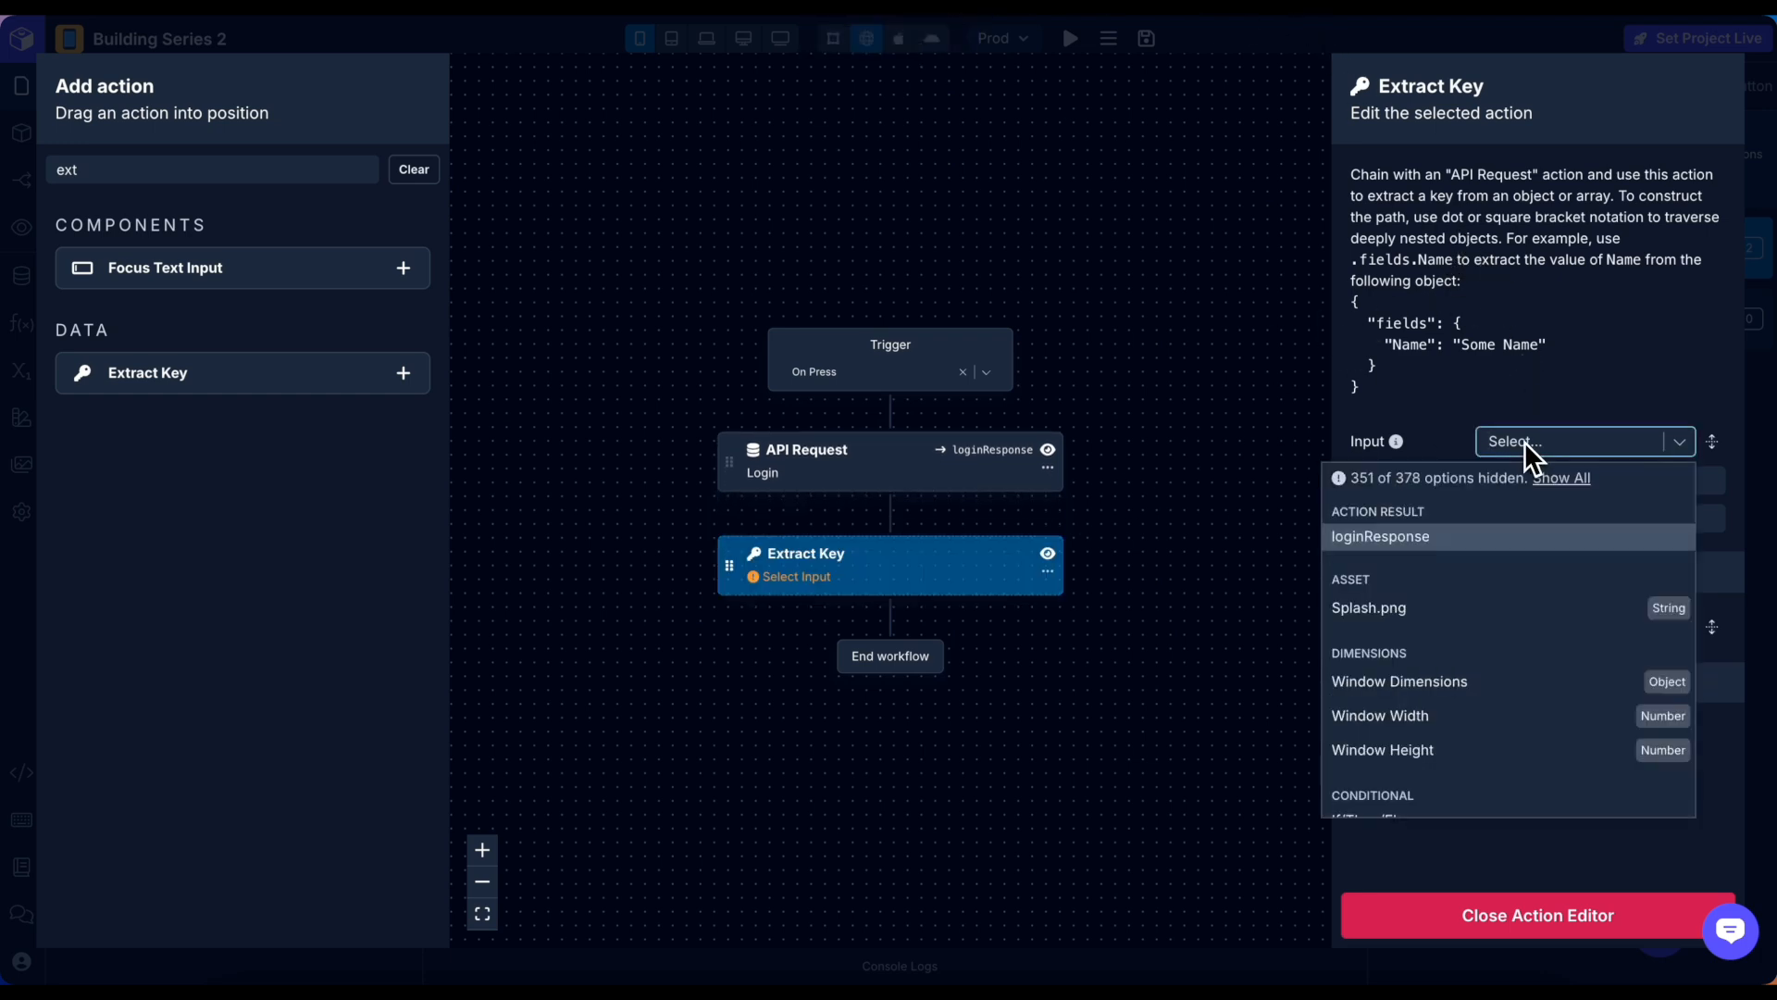
click(1498, 537)
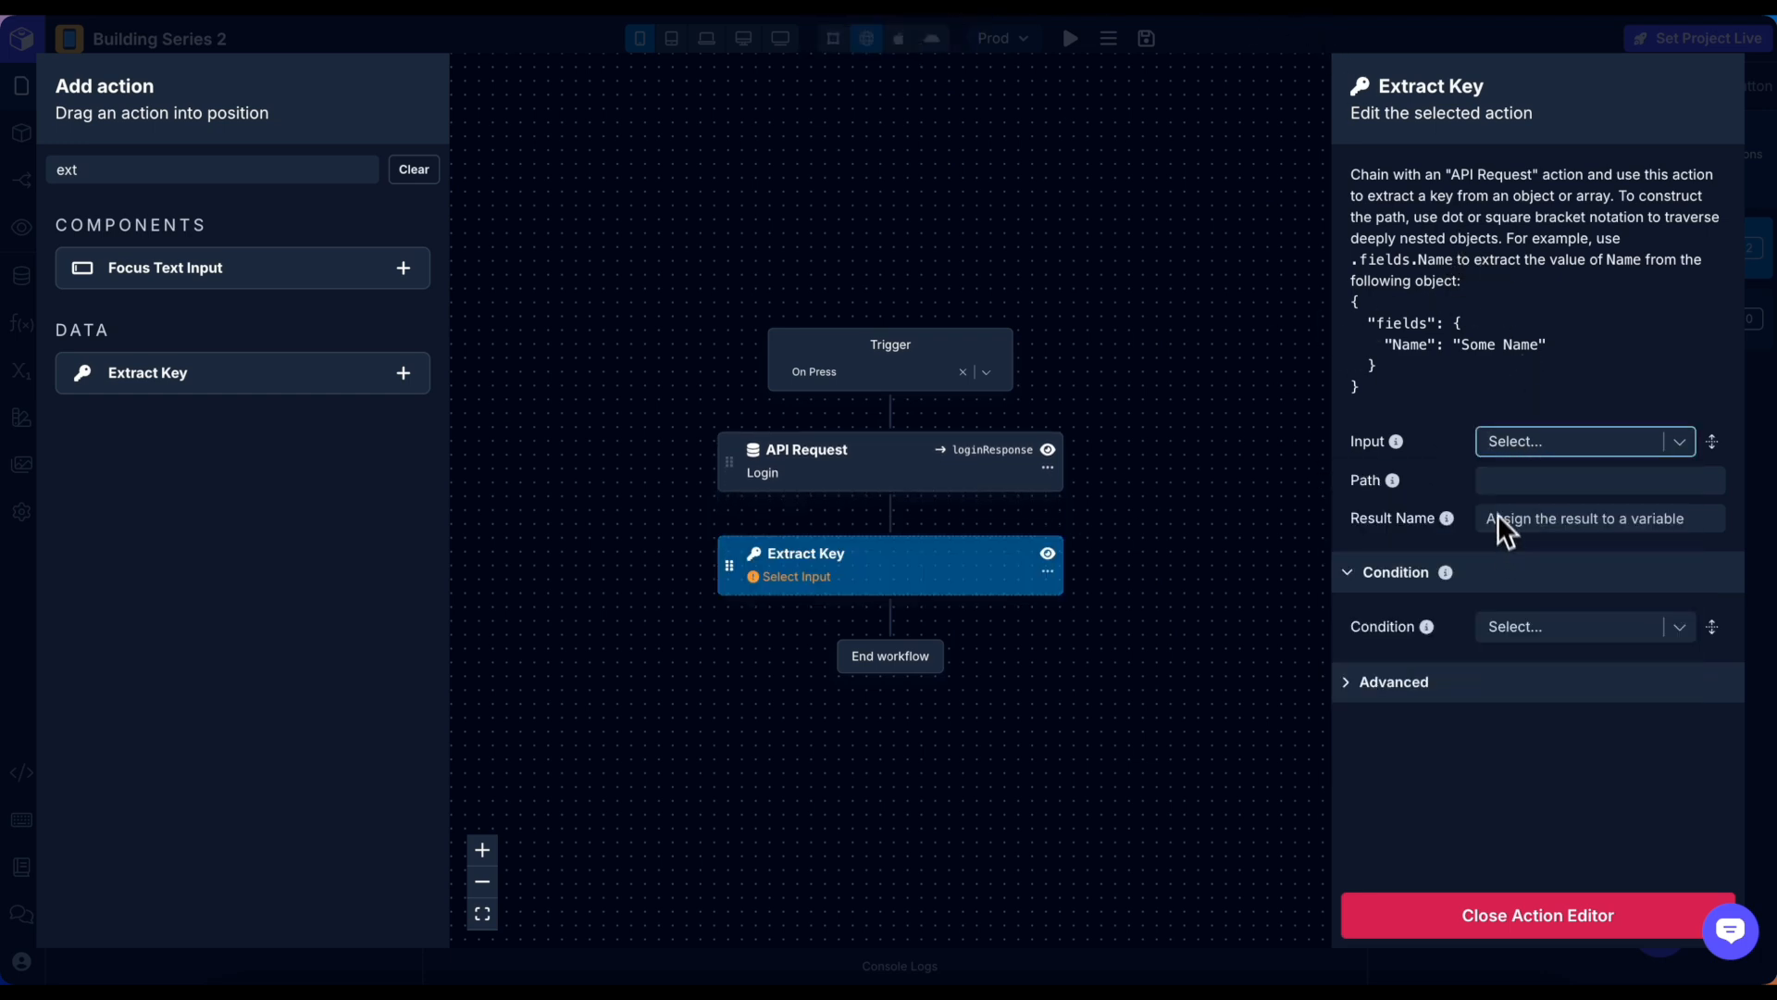
Set the Extract Key path to .authToken with result name authToken, then add another Extract Key.
click(1523, 521)
text(.)
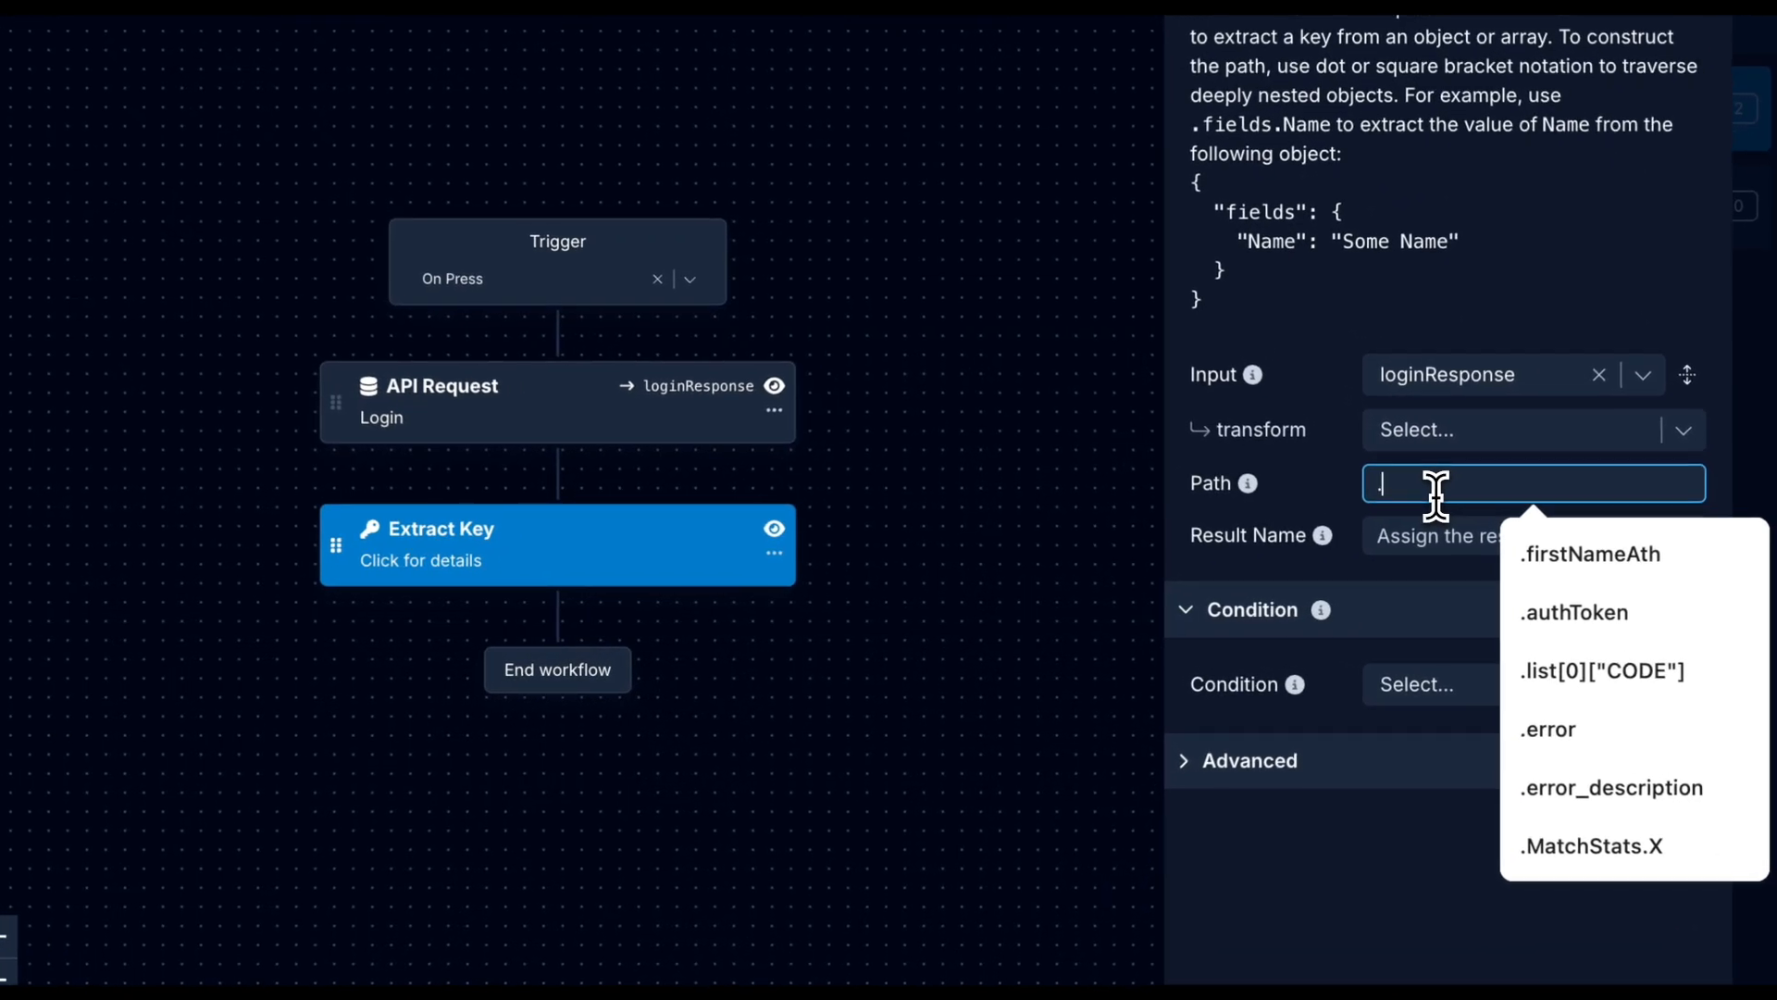
text(authTok)
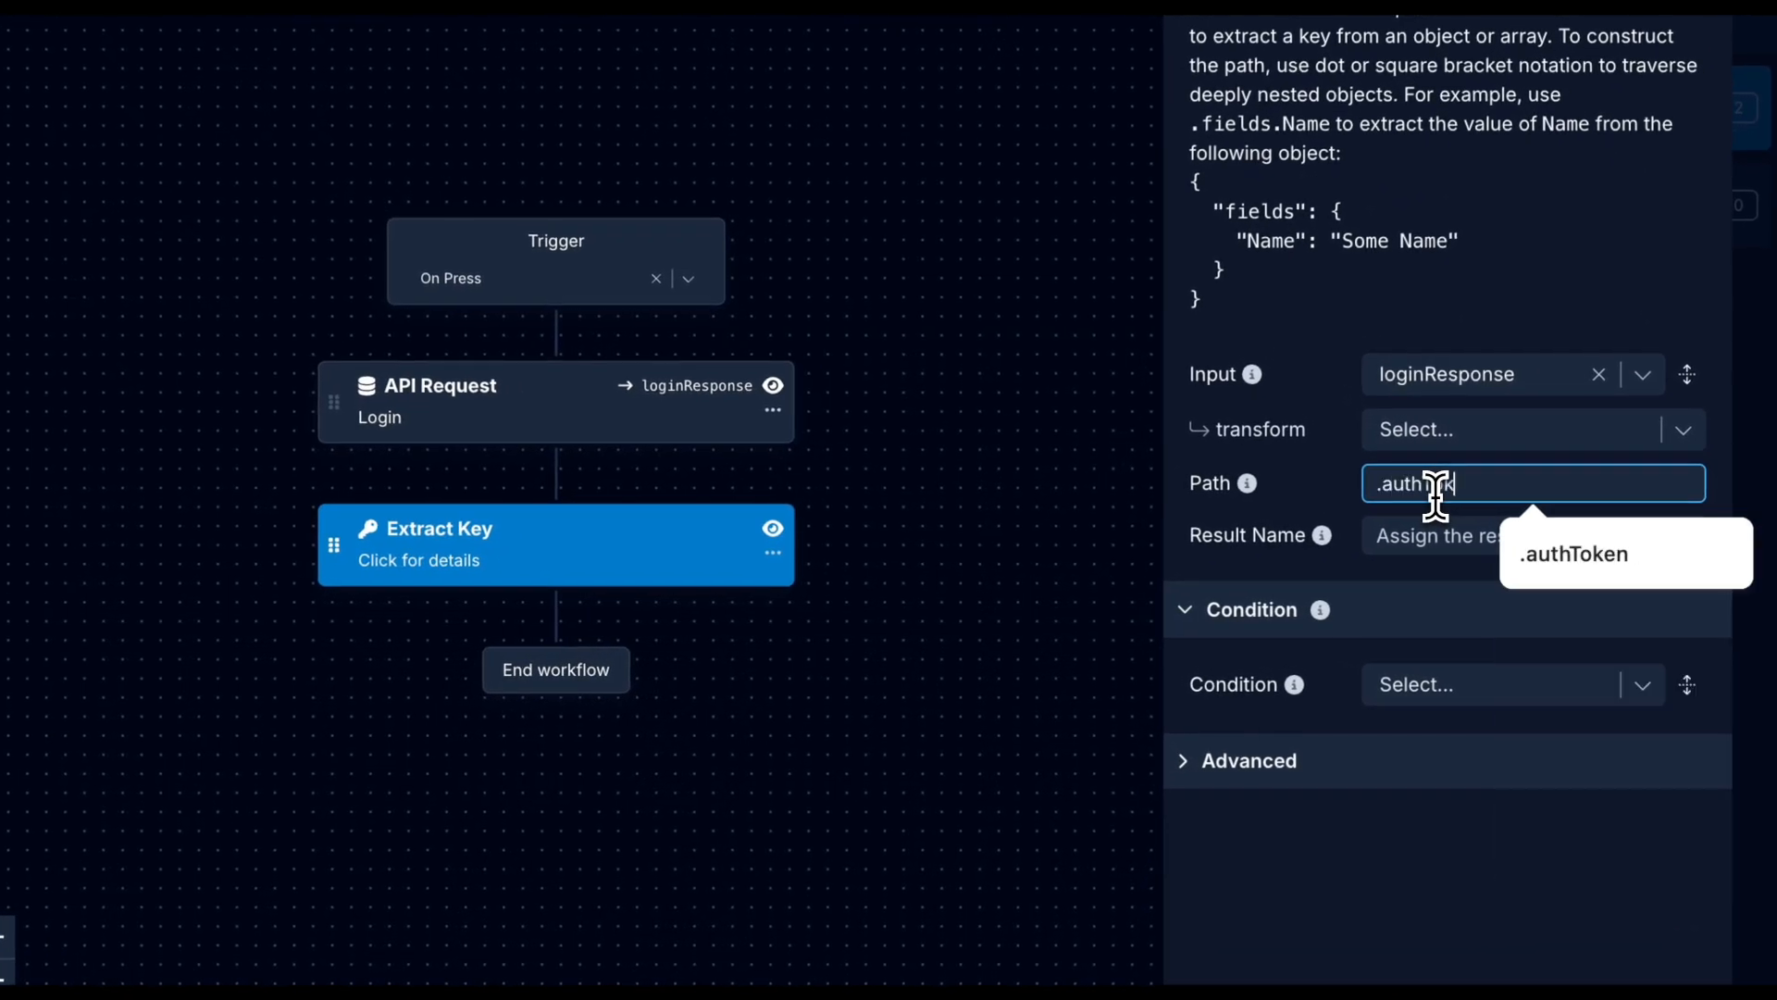
text(r)
key(BackSpace)
text(en)
key(Return)
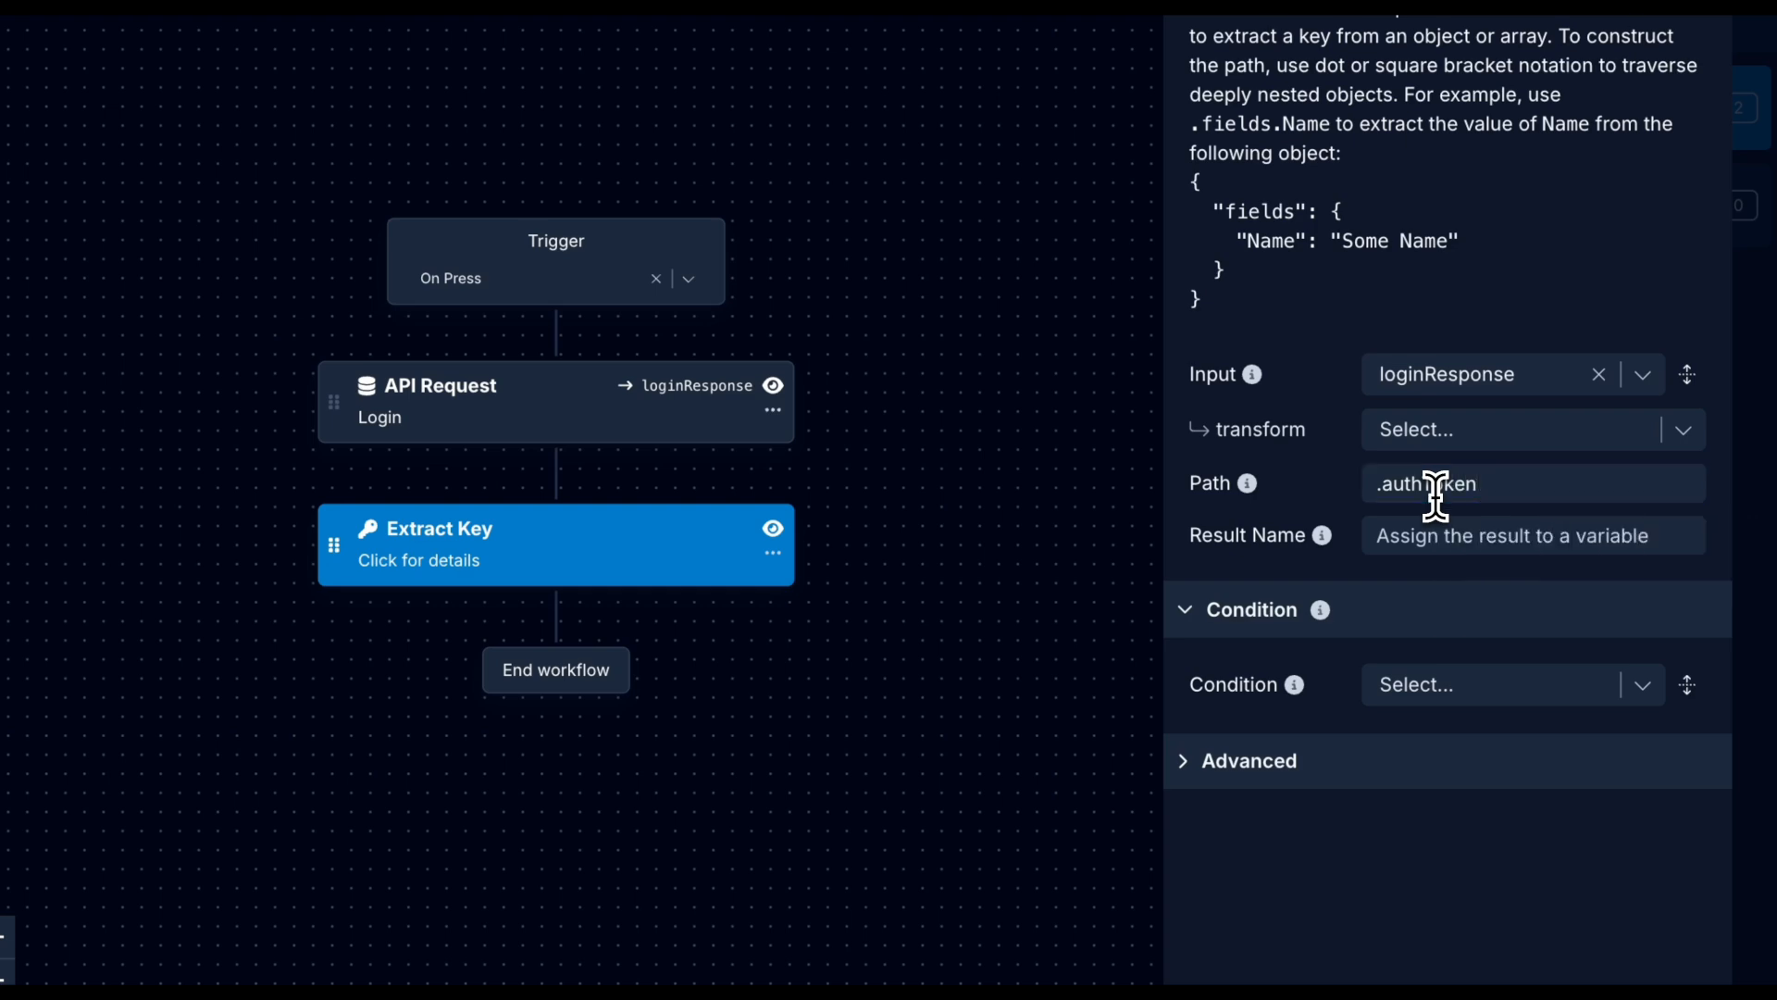
click(1479, 537)
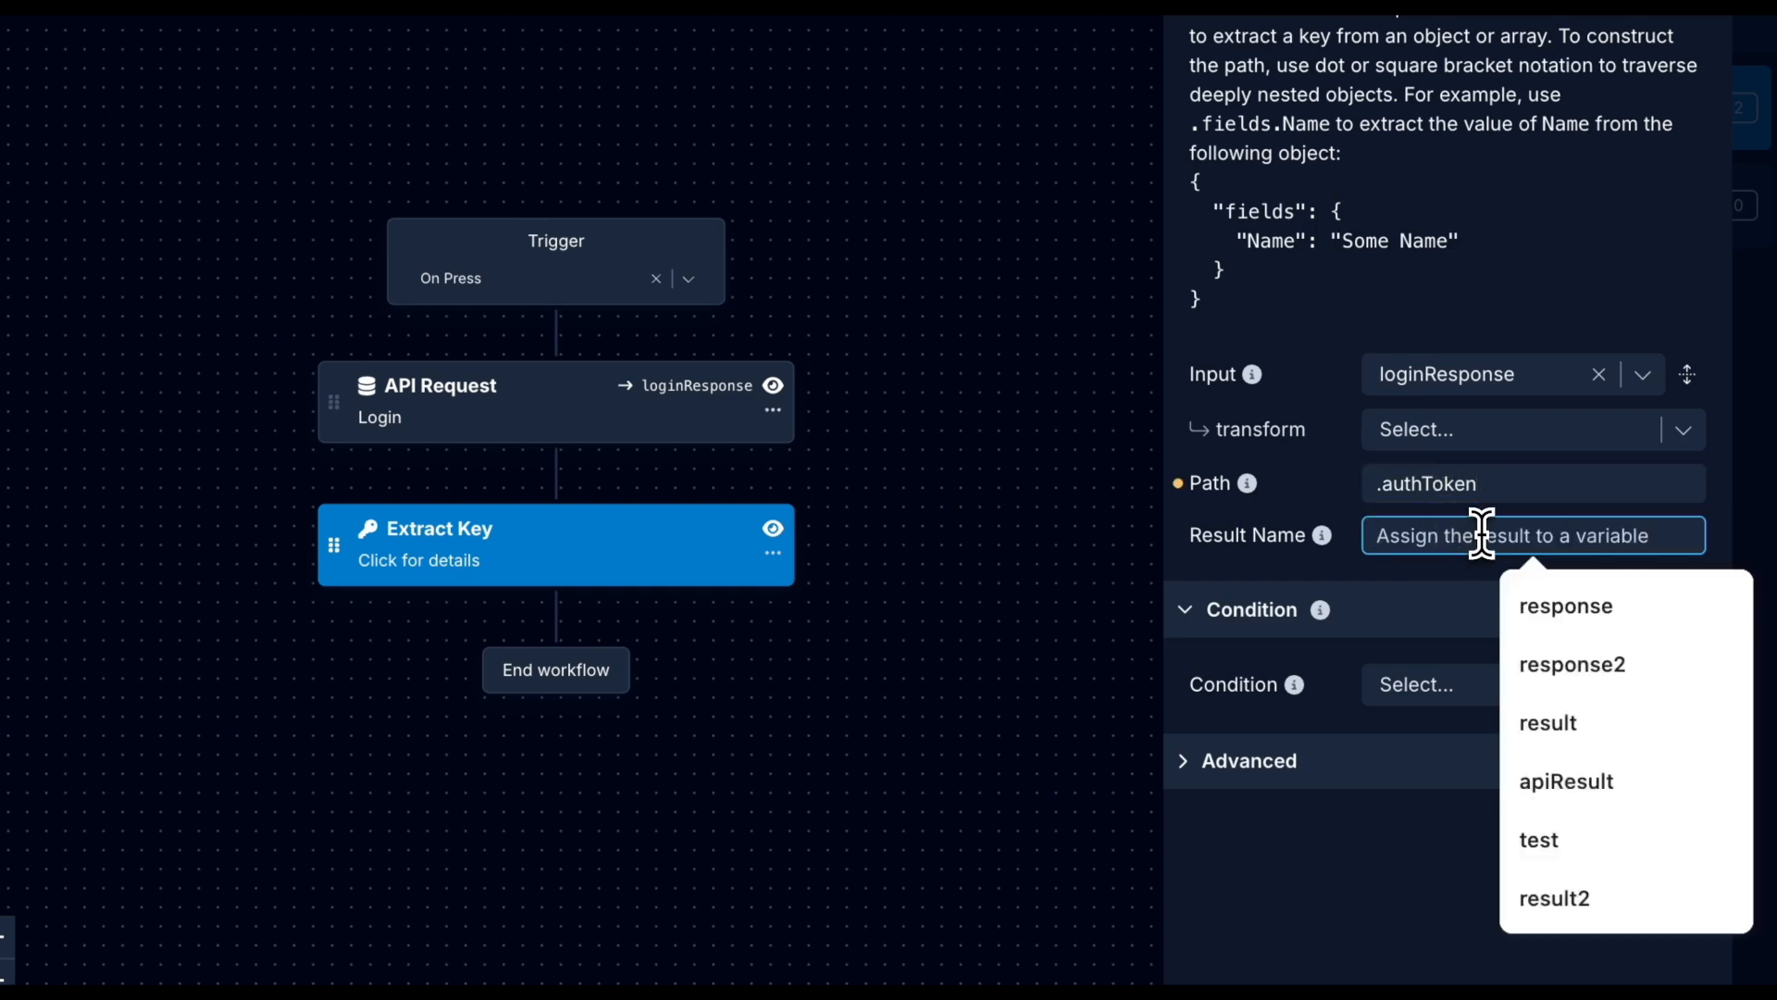
text(authToken)
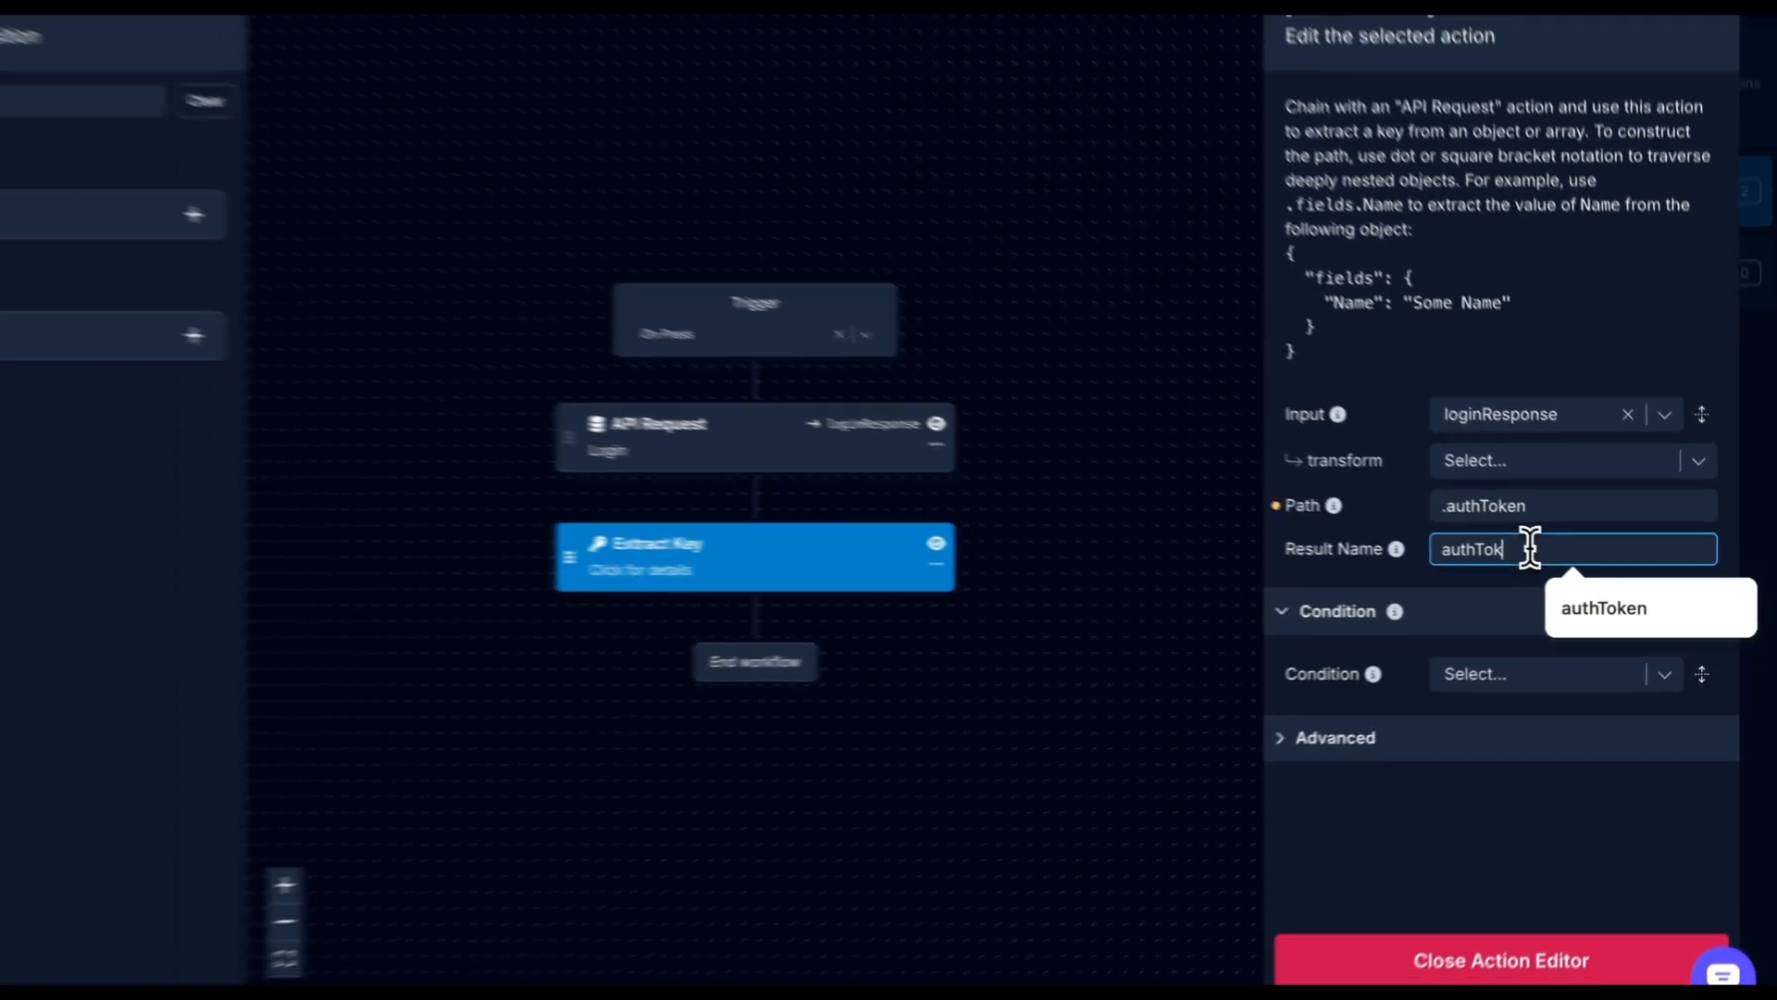
key(Return)
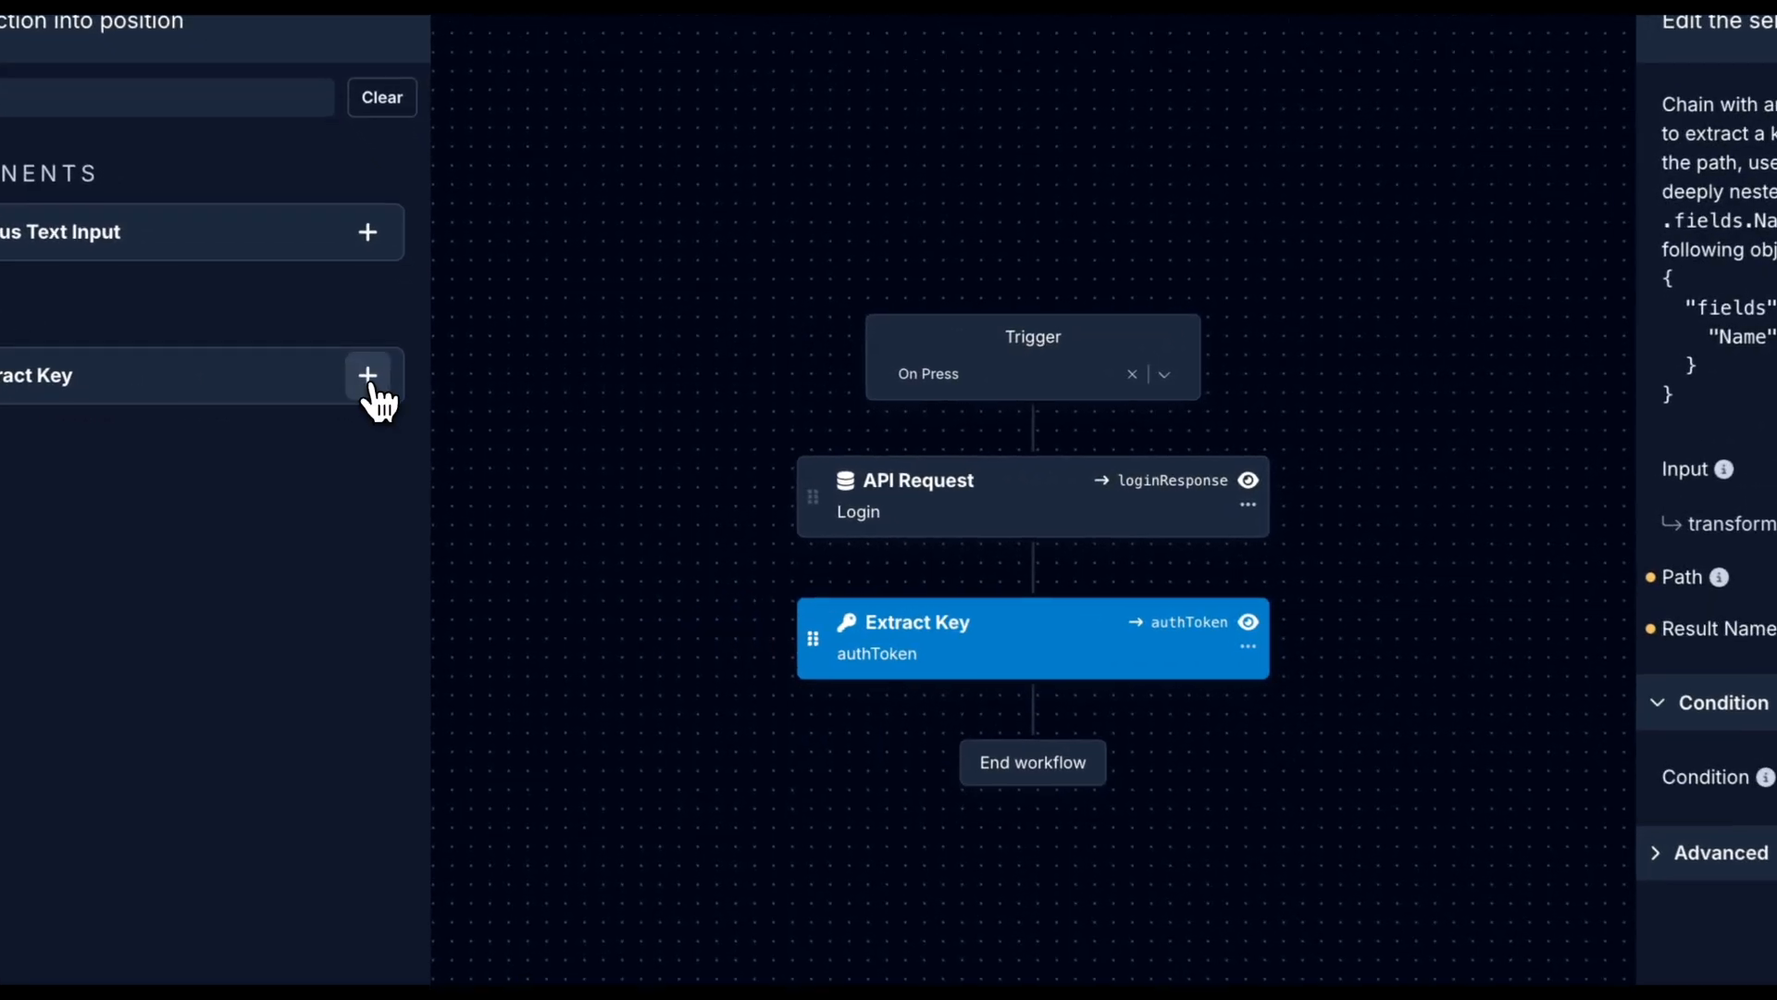
click(404, 373)
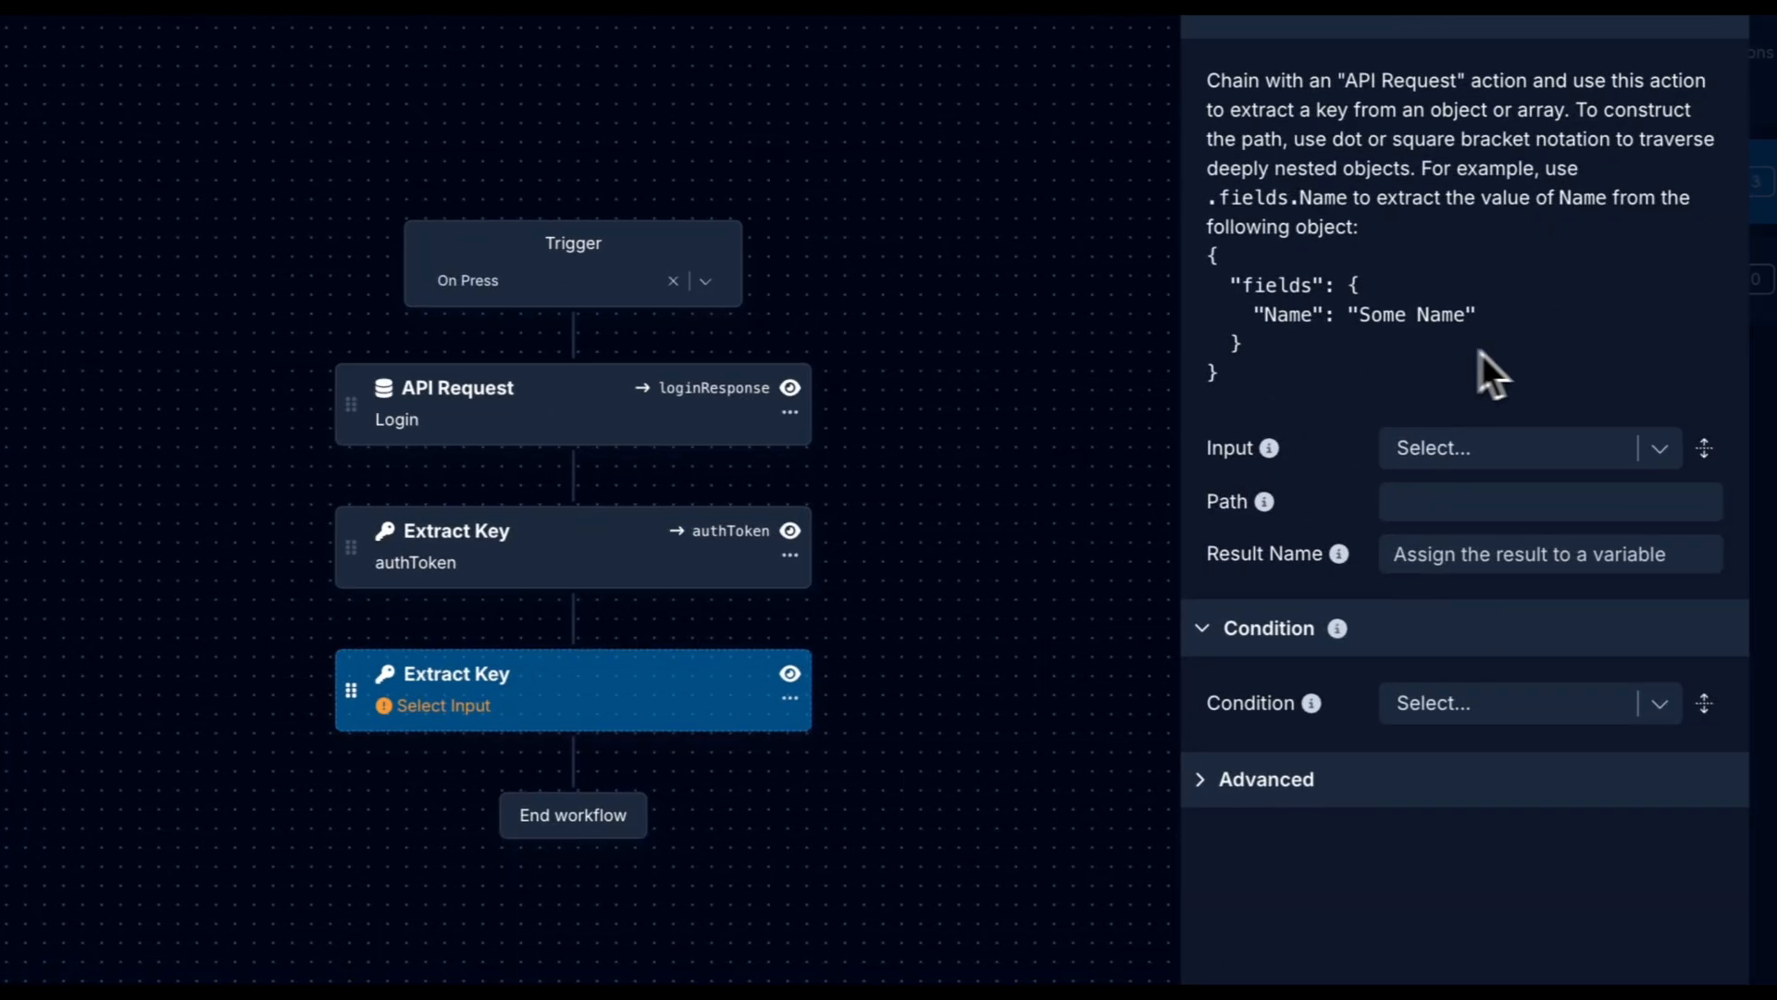
Give the second Extract Key input loginResponse, path .message and result name error.
click(1472, 448)
click(1477, 575)
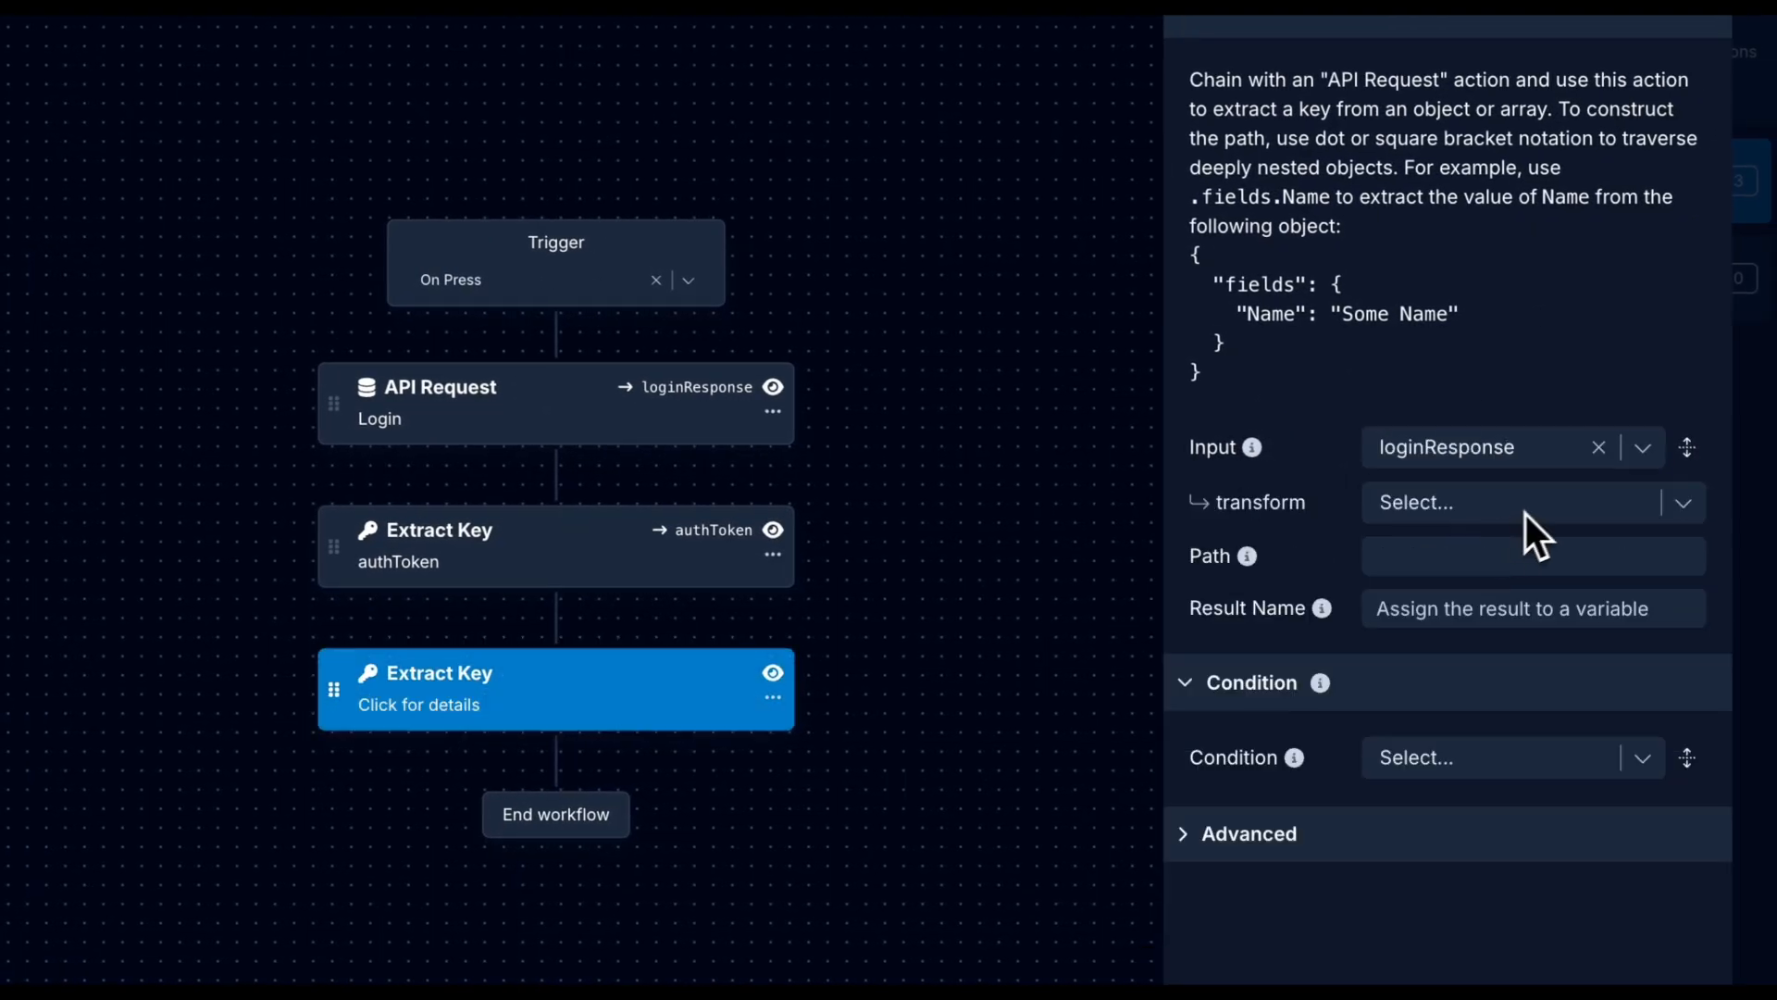
click(1526, 558)
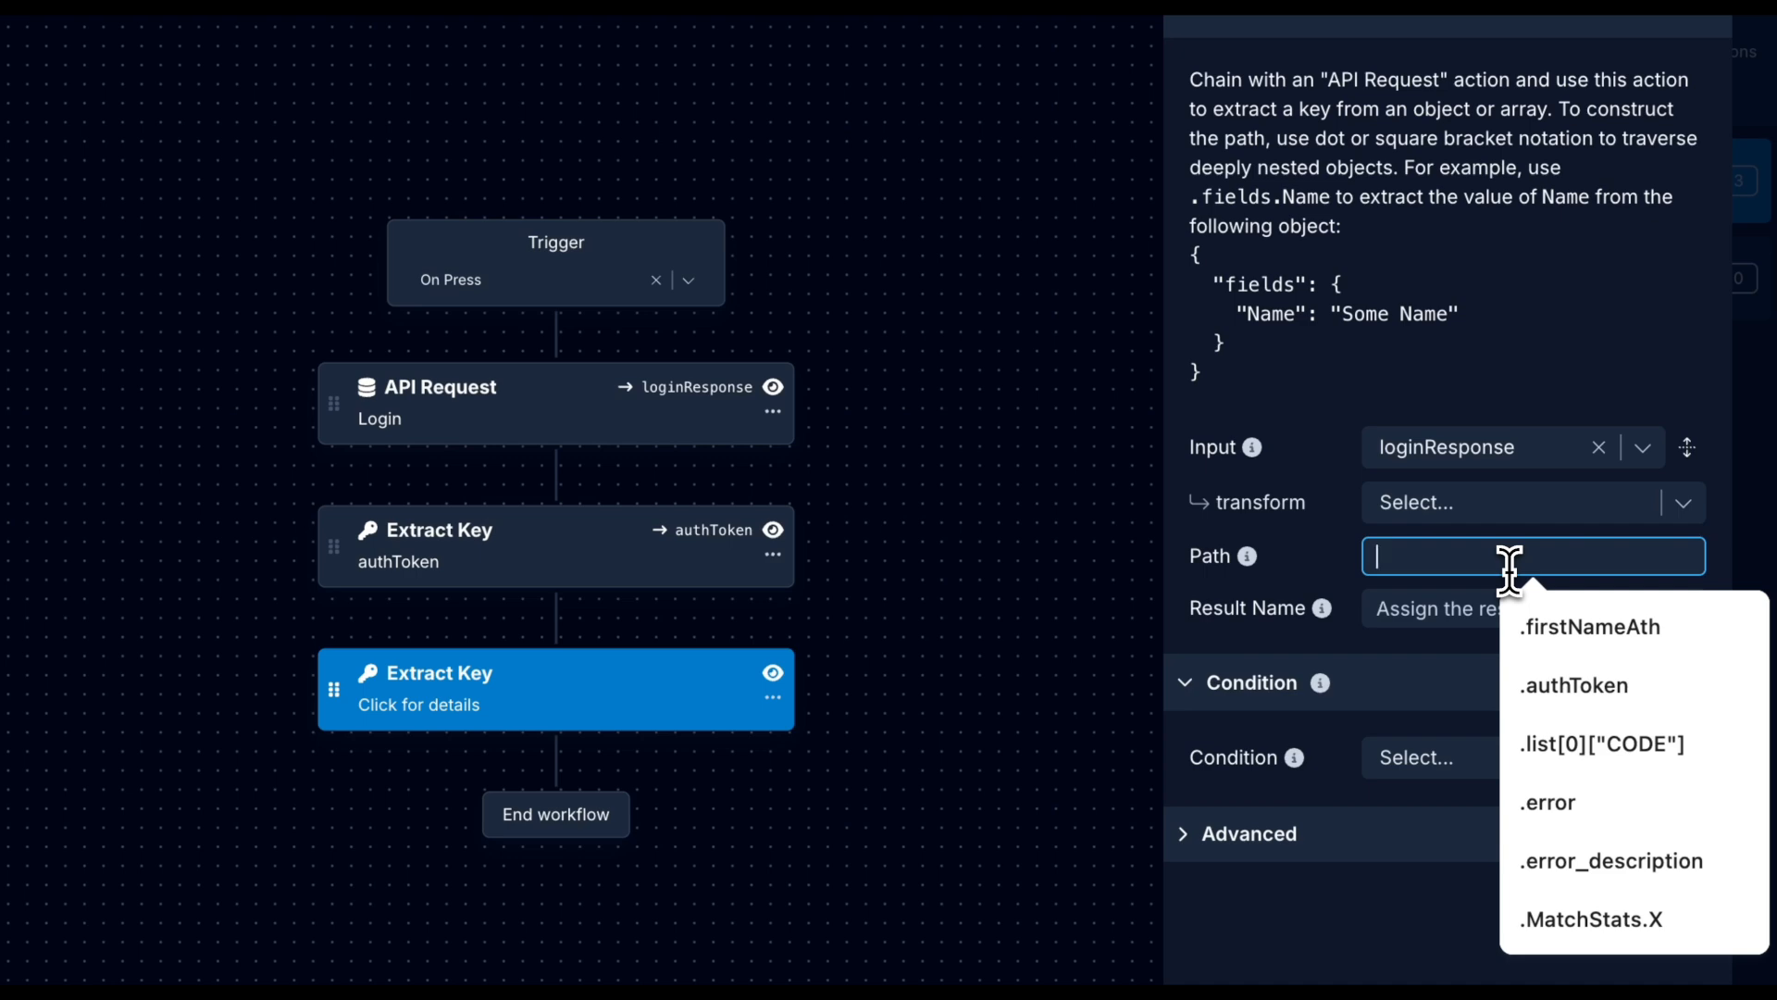
text(.message)
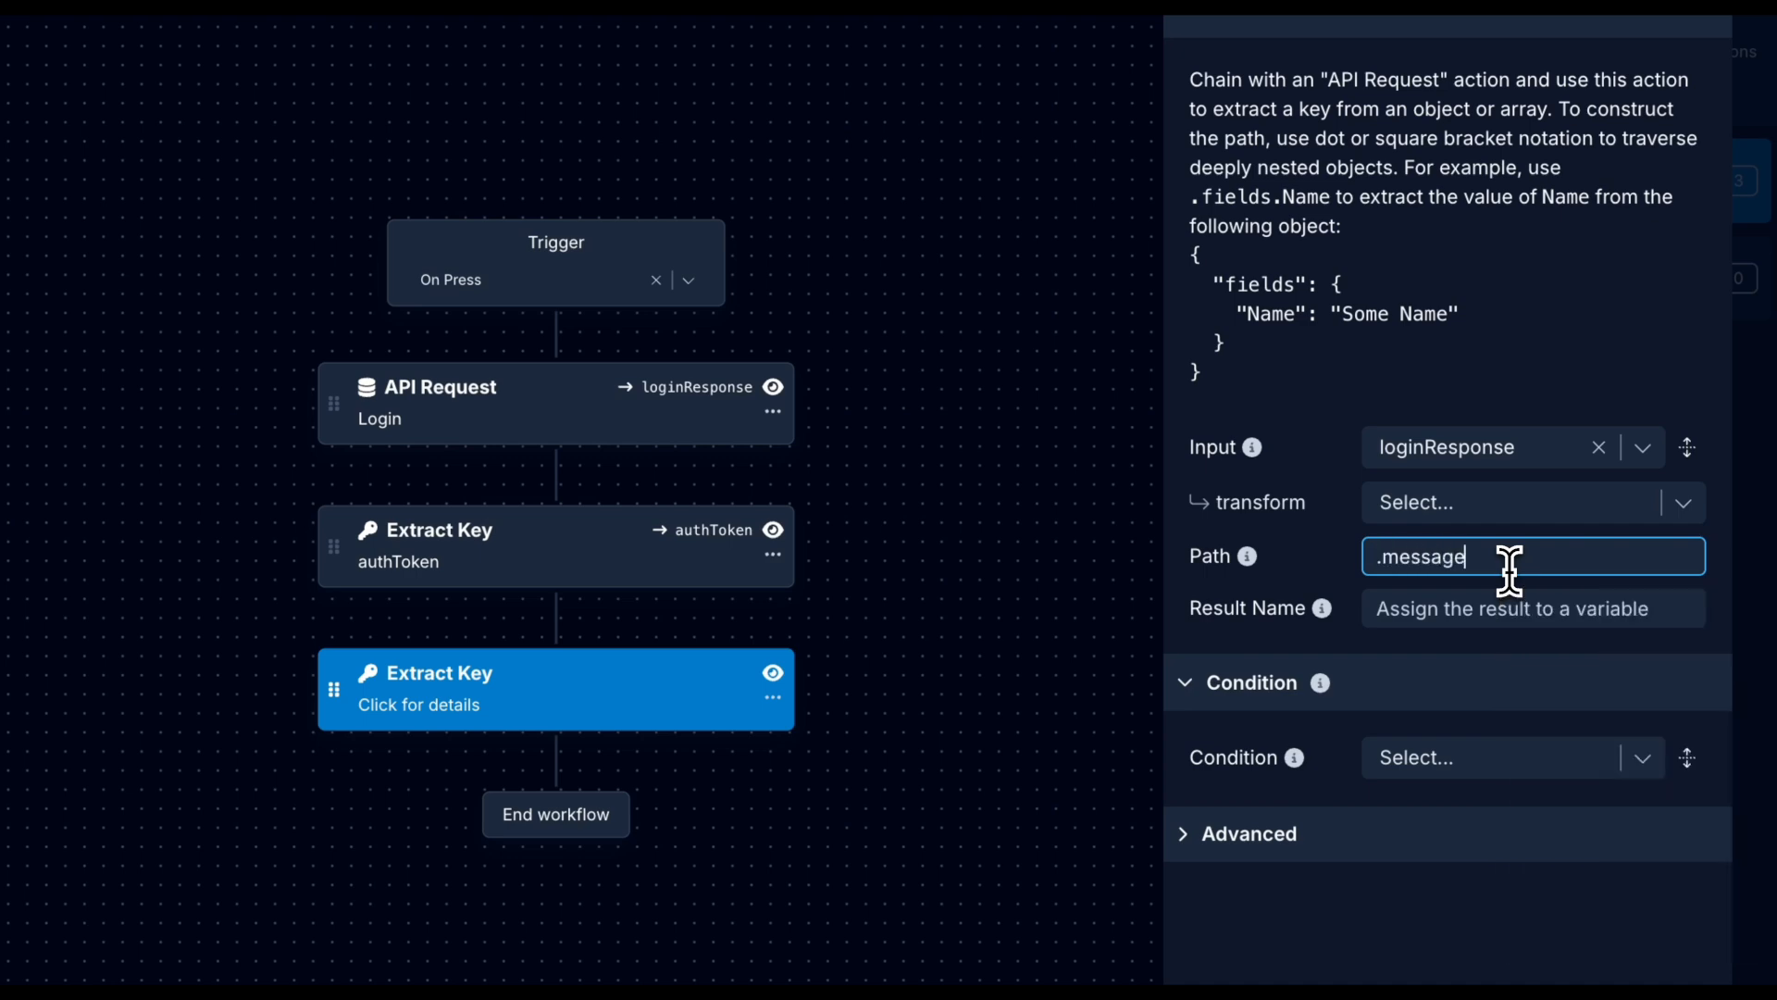
key(Return)
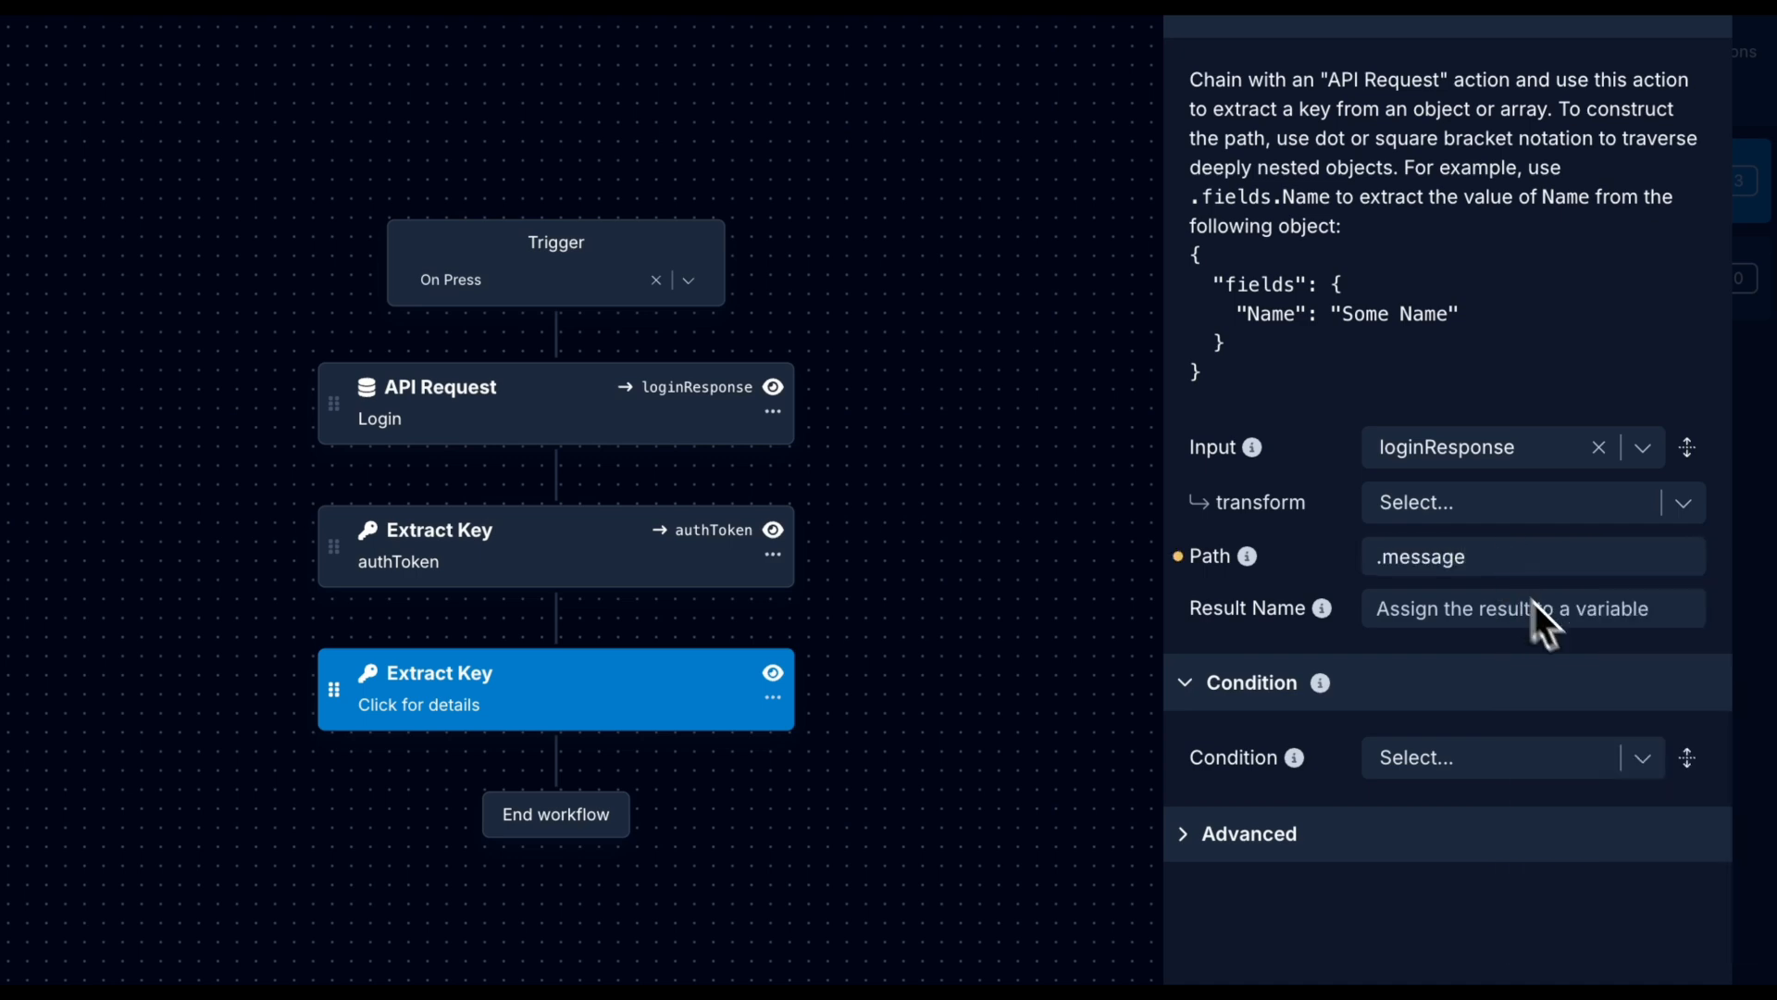
click(1535, 602)
text(error)
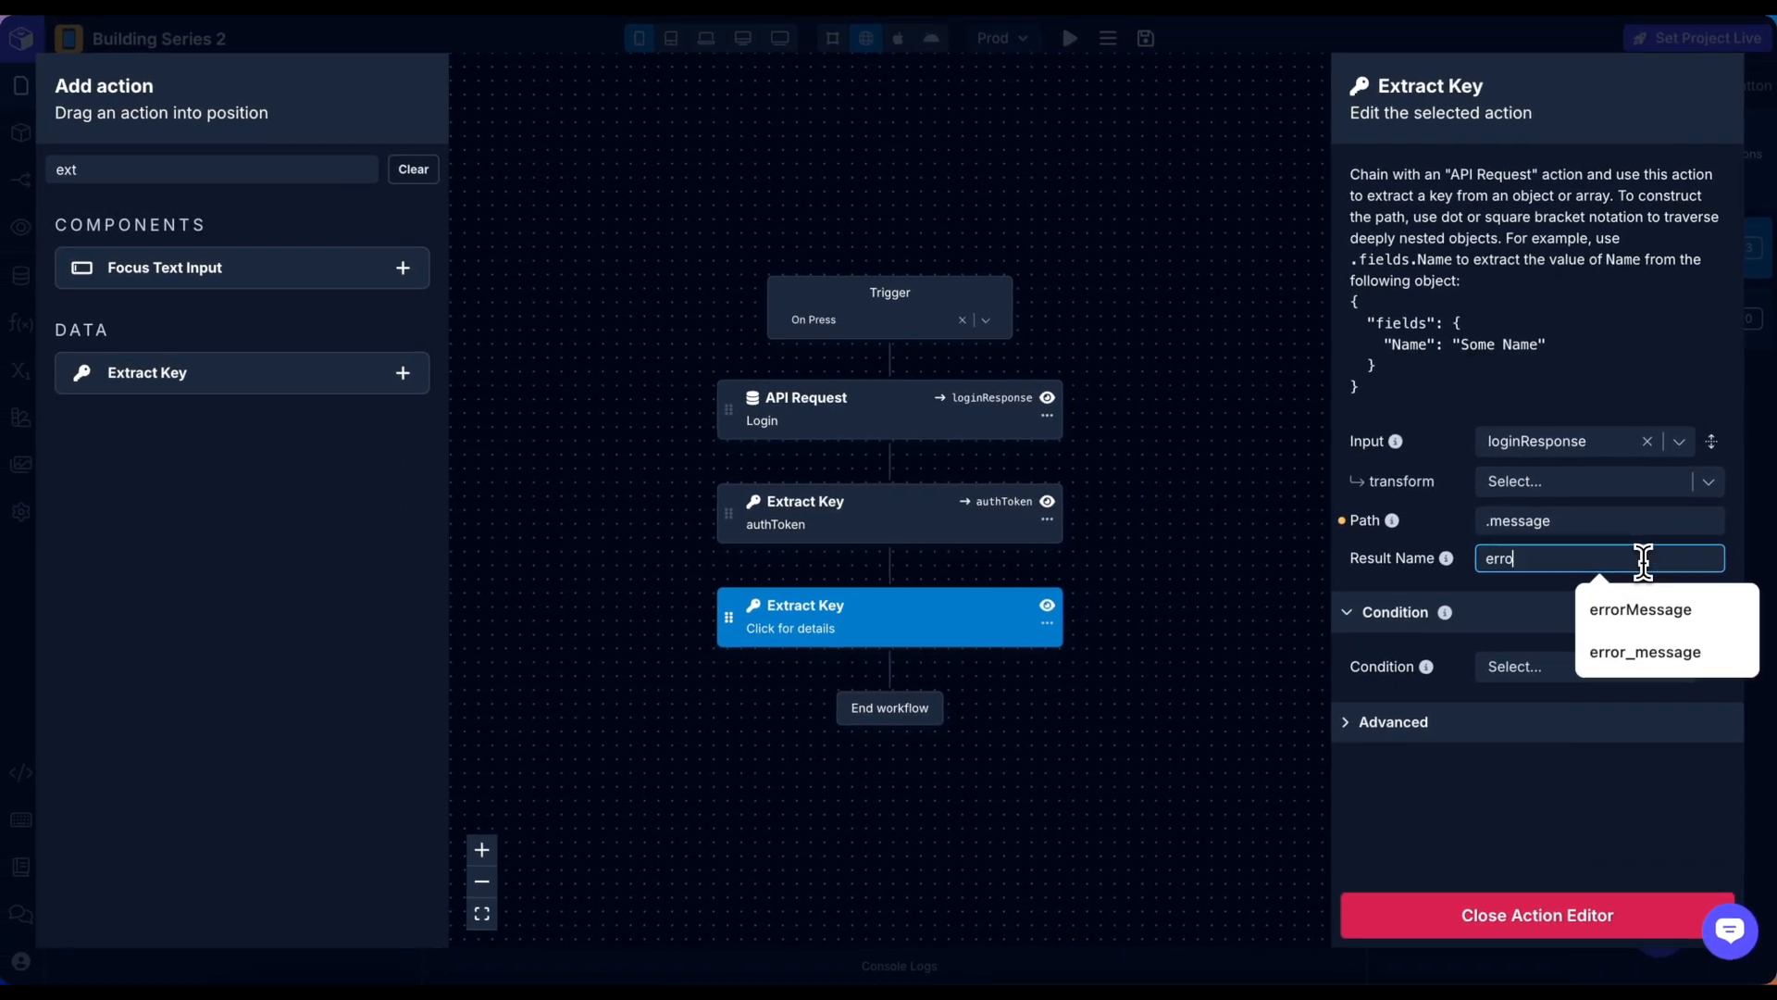
key(Return)
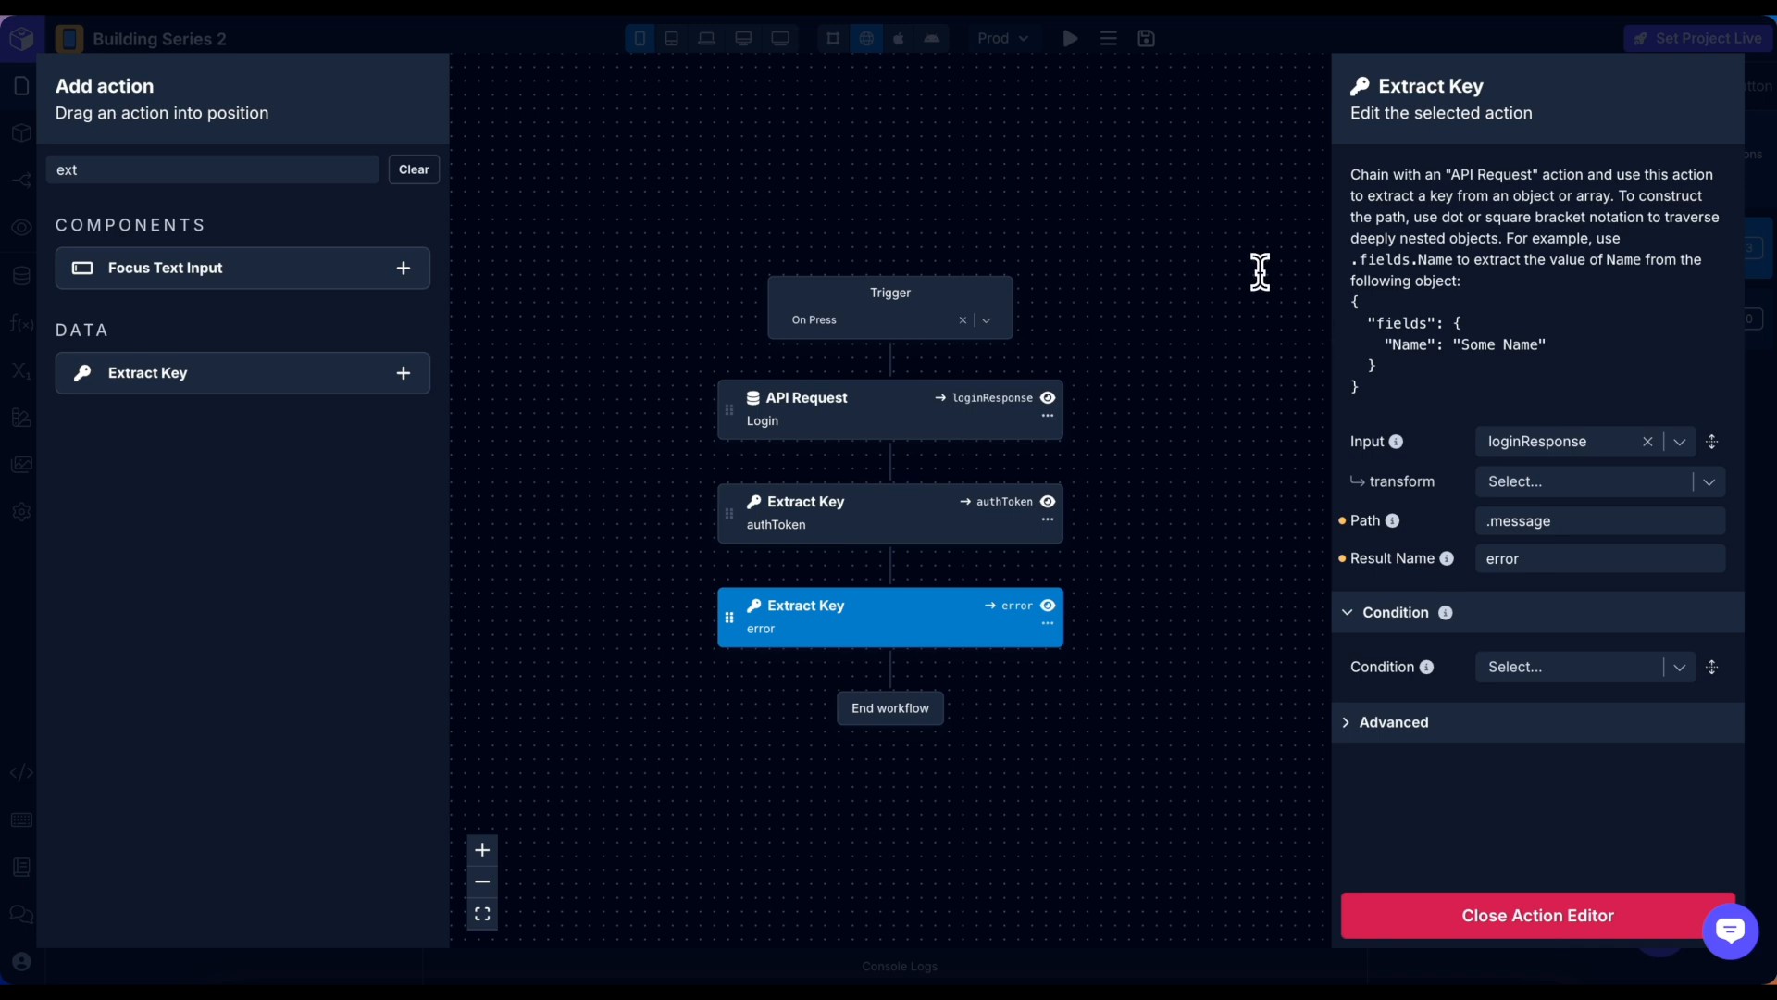
Add an If/Else step after the error extraction, using authToken as its condition.
double_click(182, 171)
text(if)
click(403, 425)
click(1544, 190)
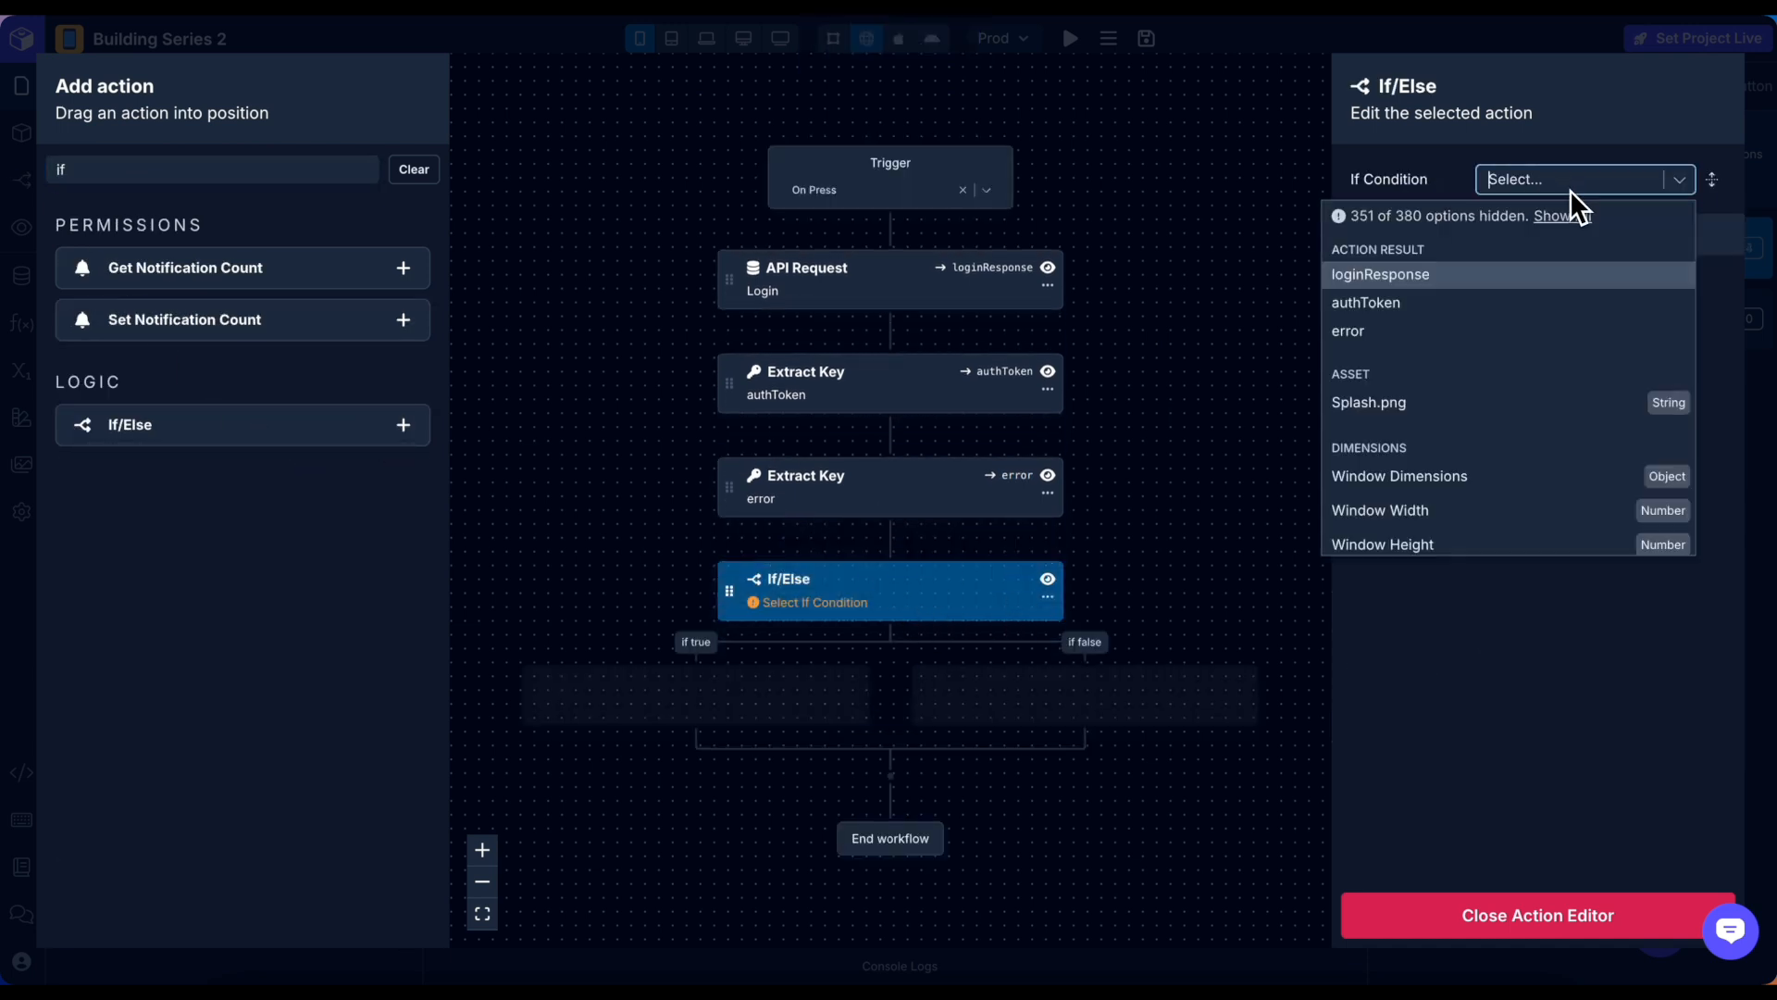
text(aut)
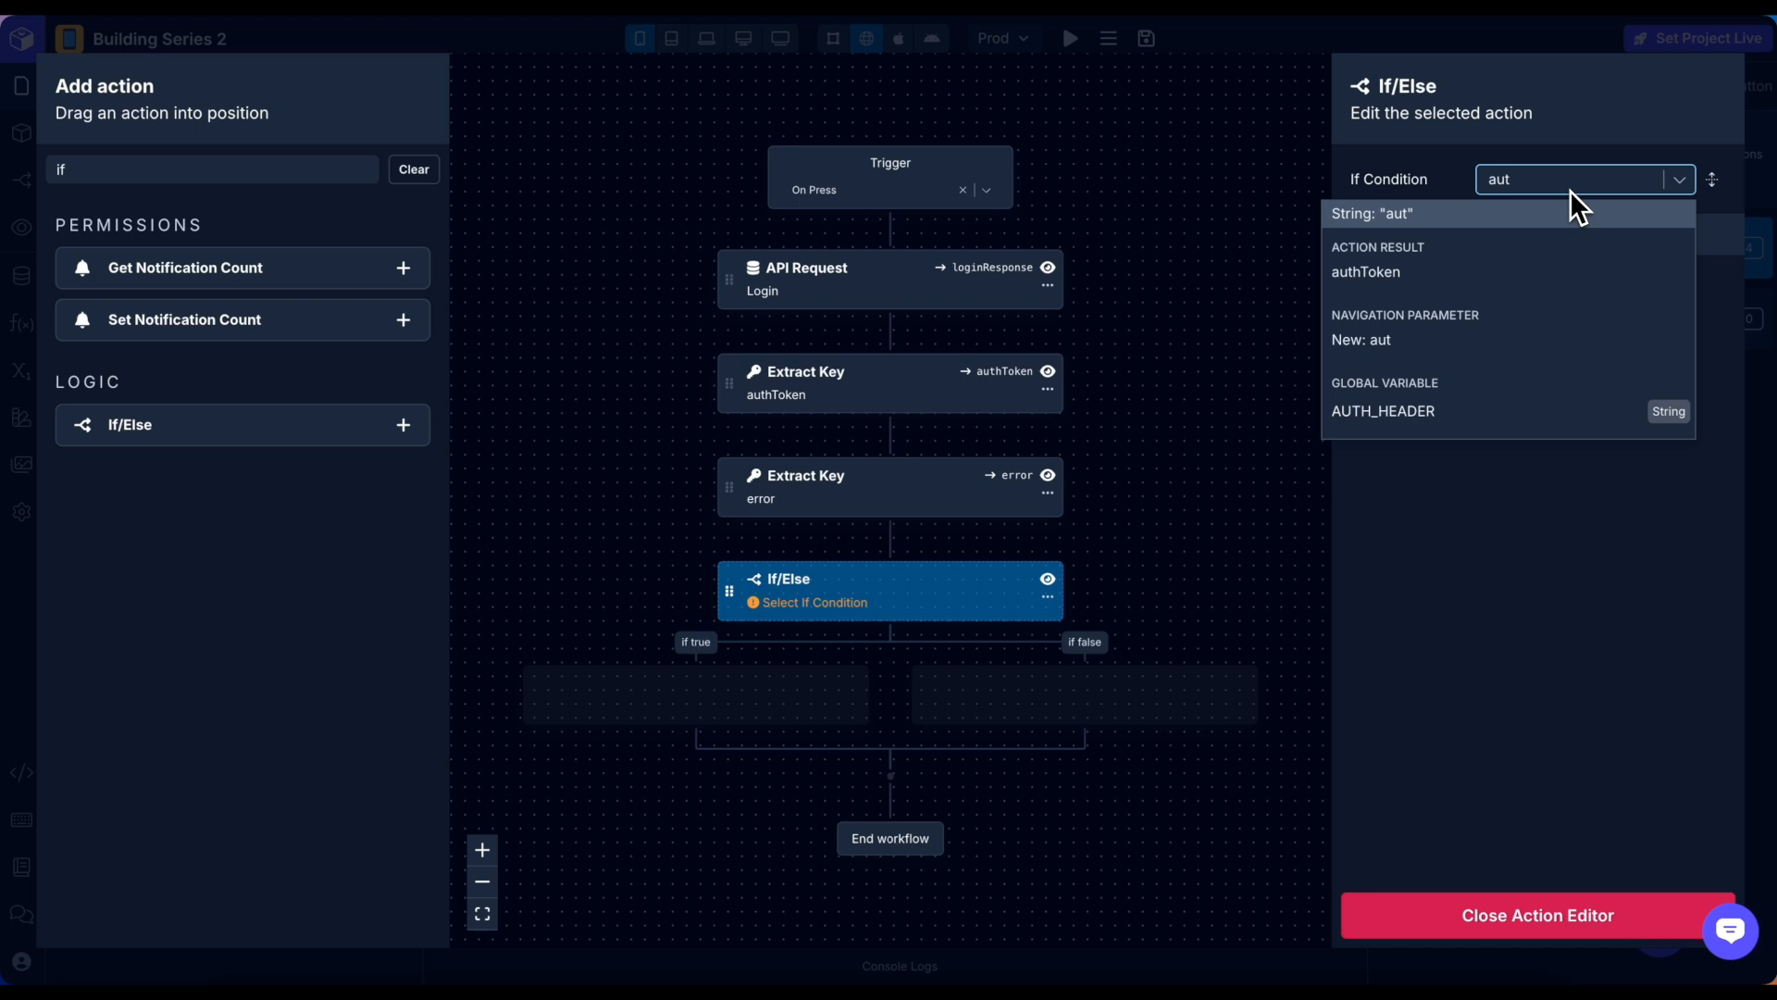
click(1563, 271)
key(Escape)
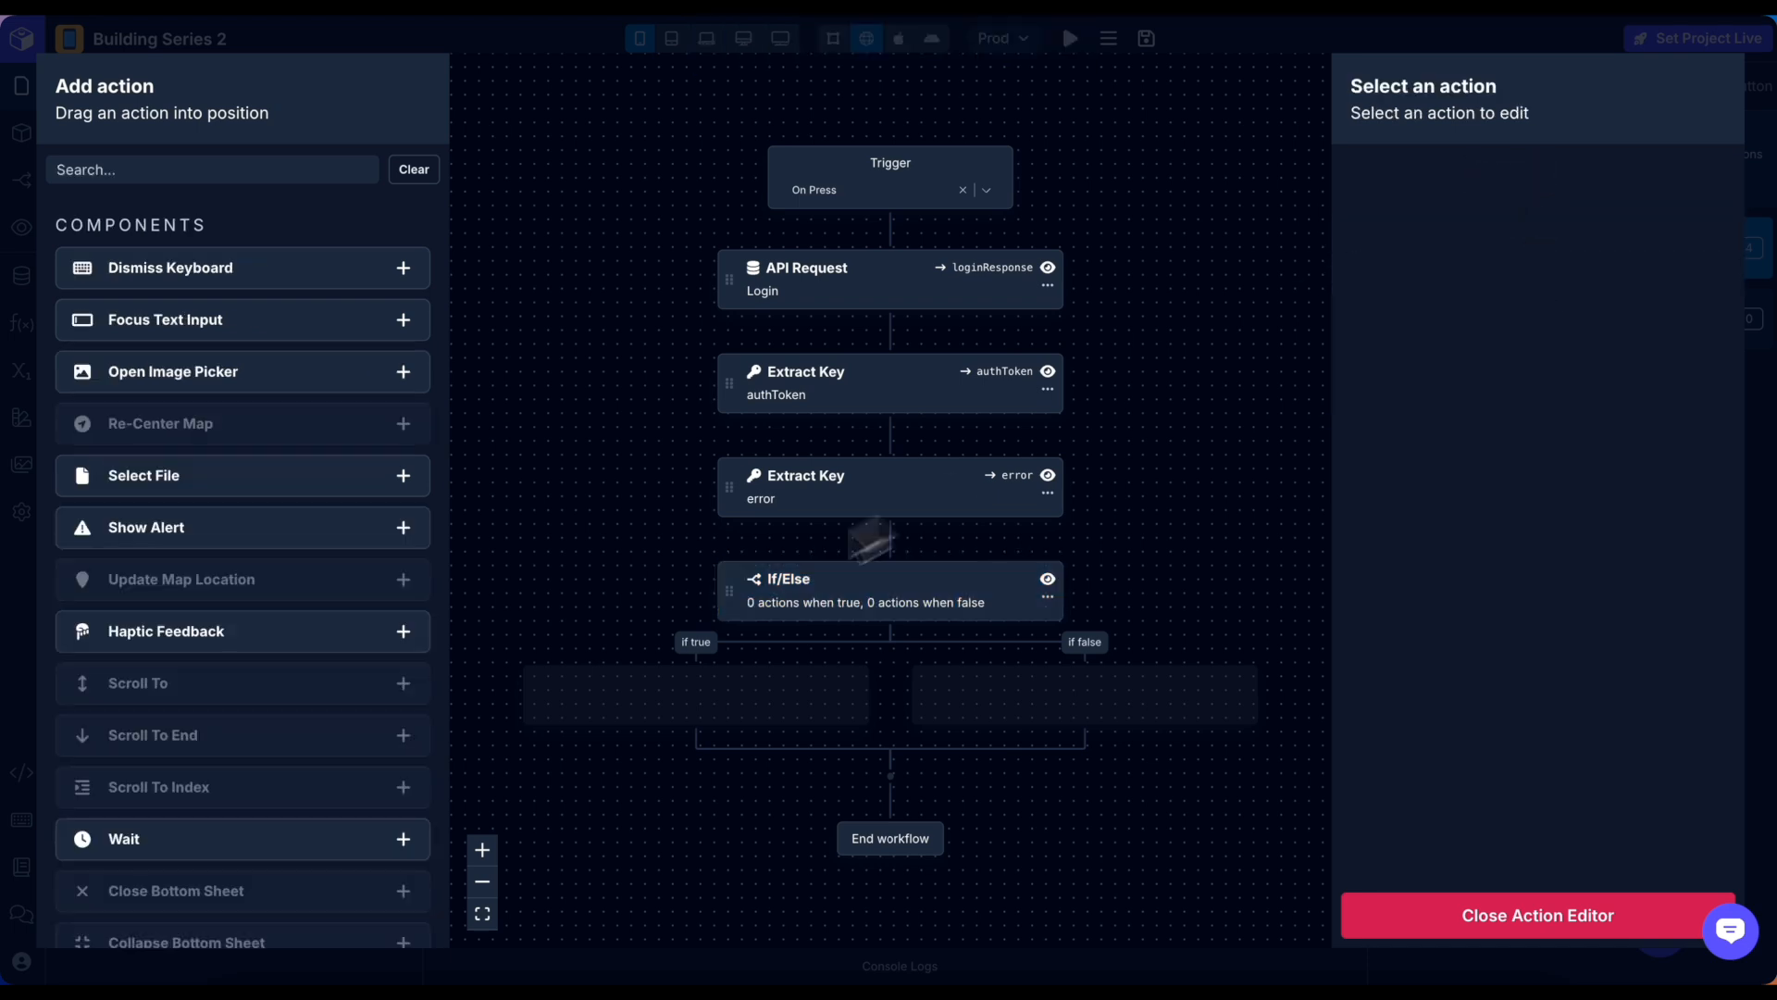
Place a Set Variable step in the true branch targeting the global AUTH_HEADER.
click(200, 172)
text(set)
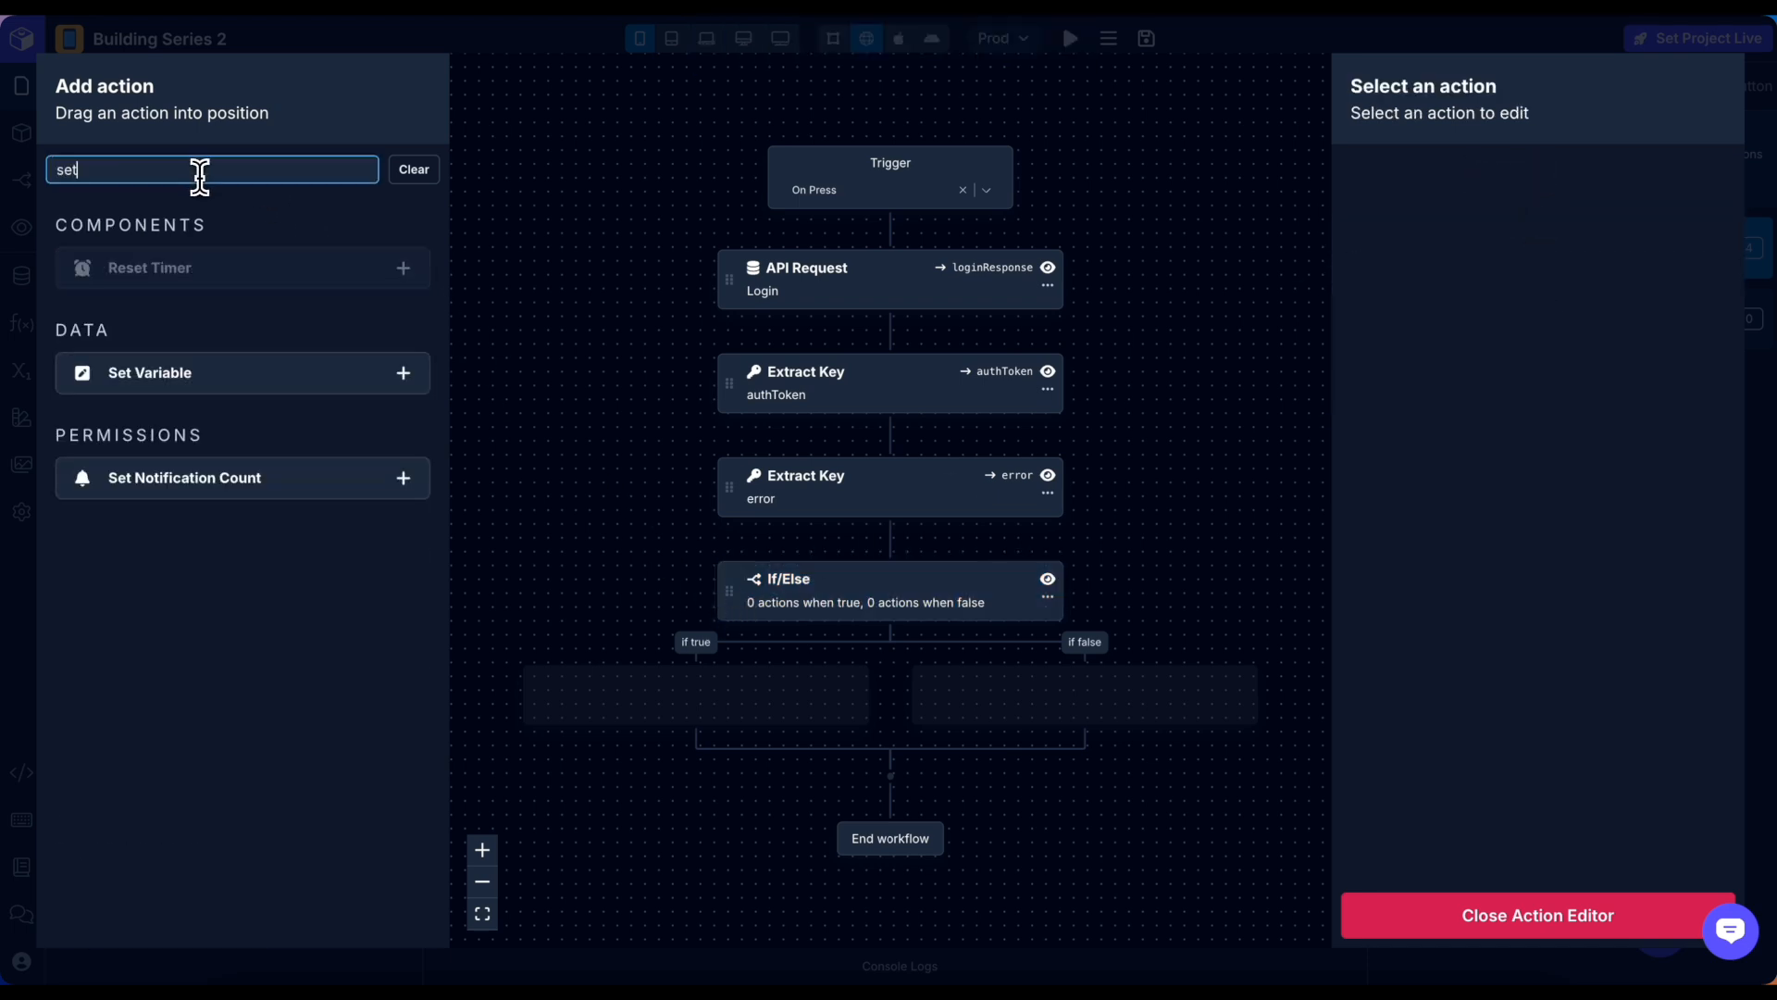
drag(311, 383, 785, 699)
click(1578, 180)
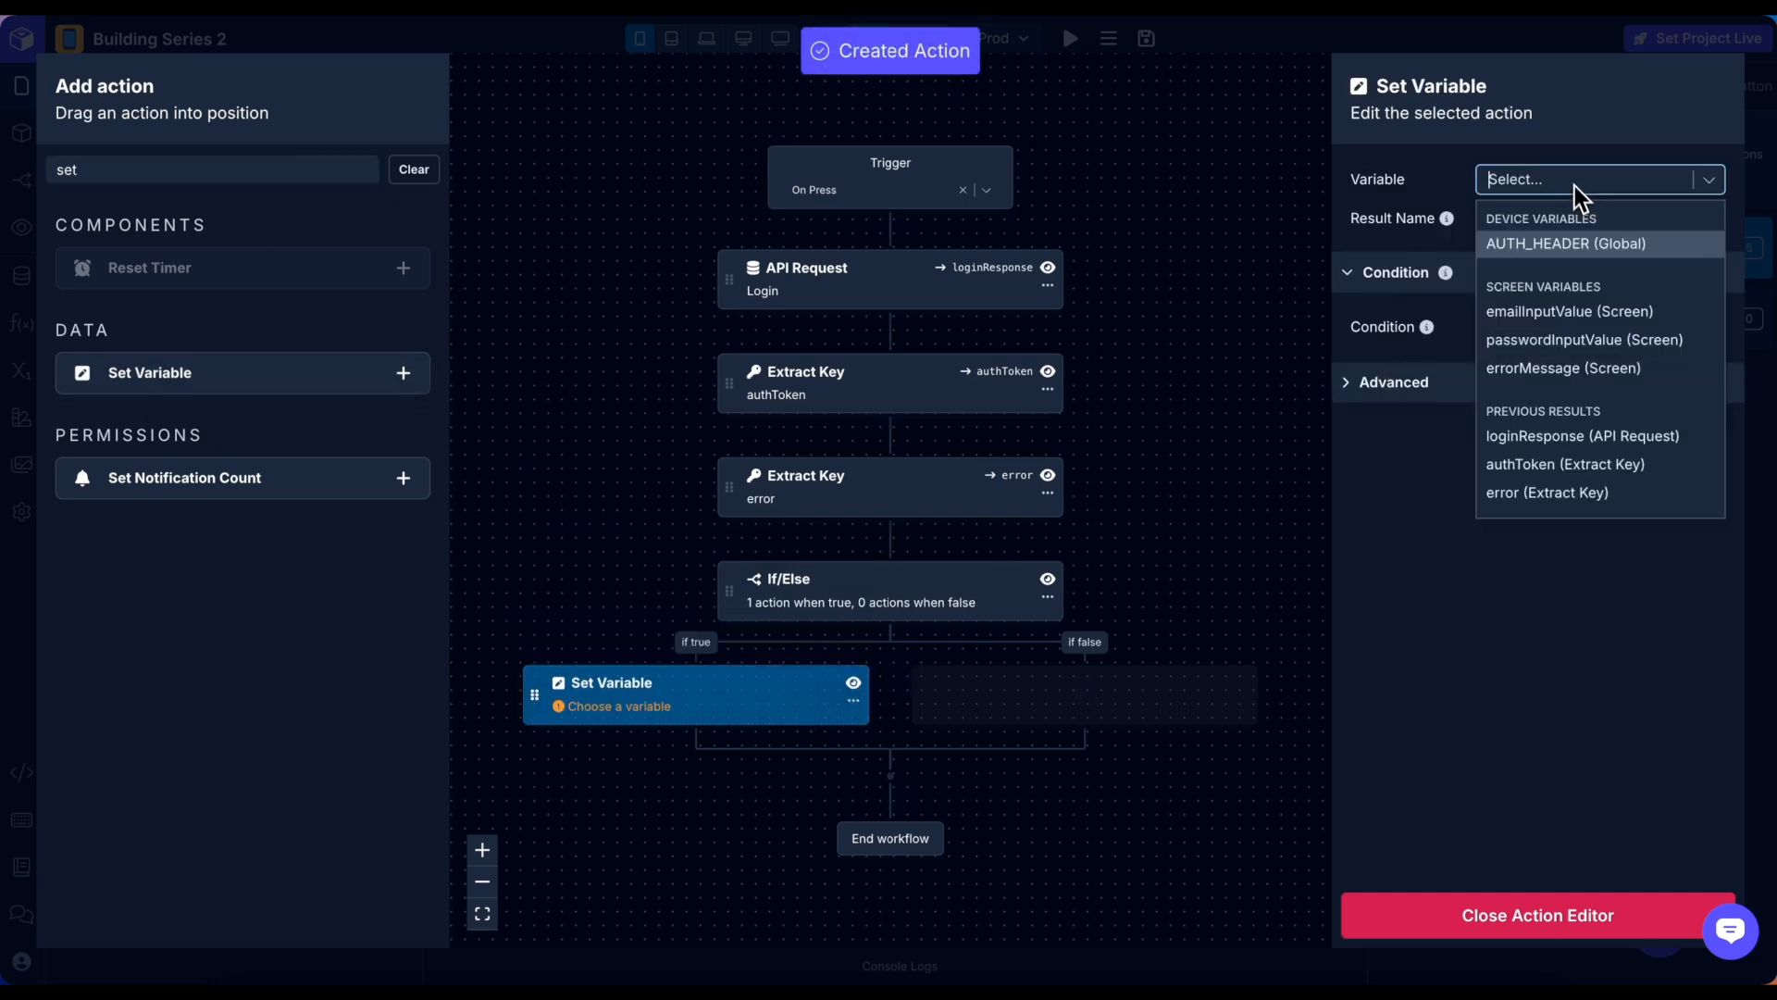
text(a)
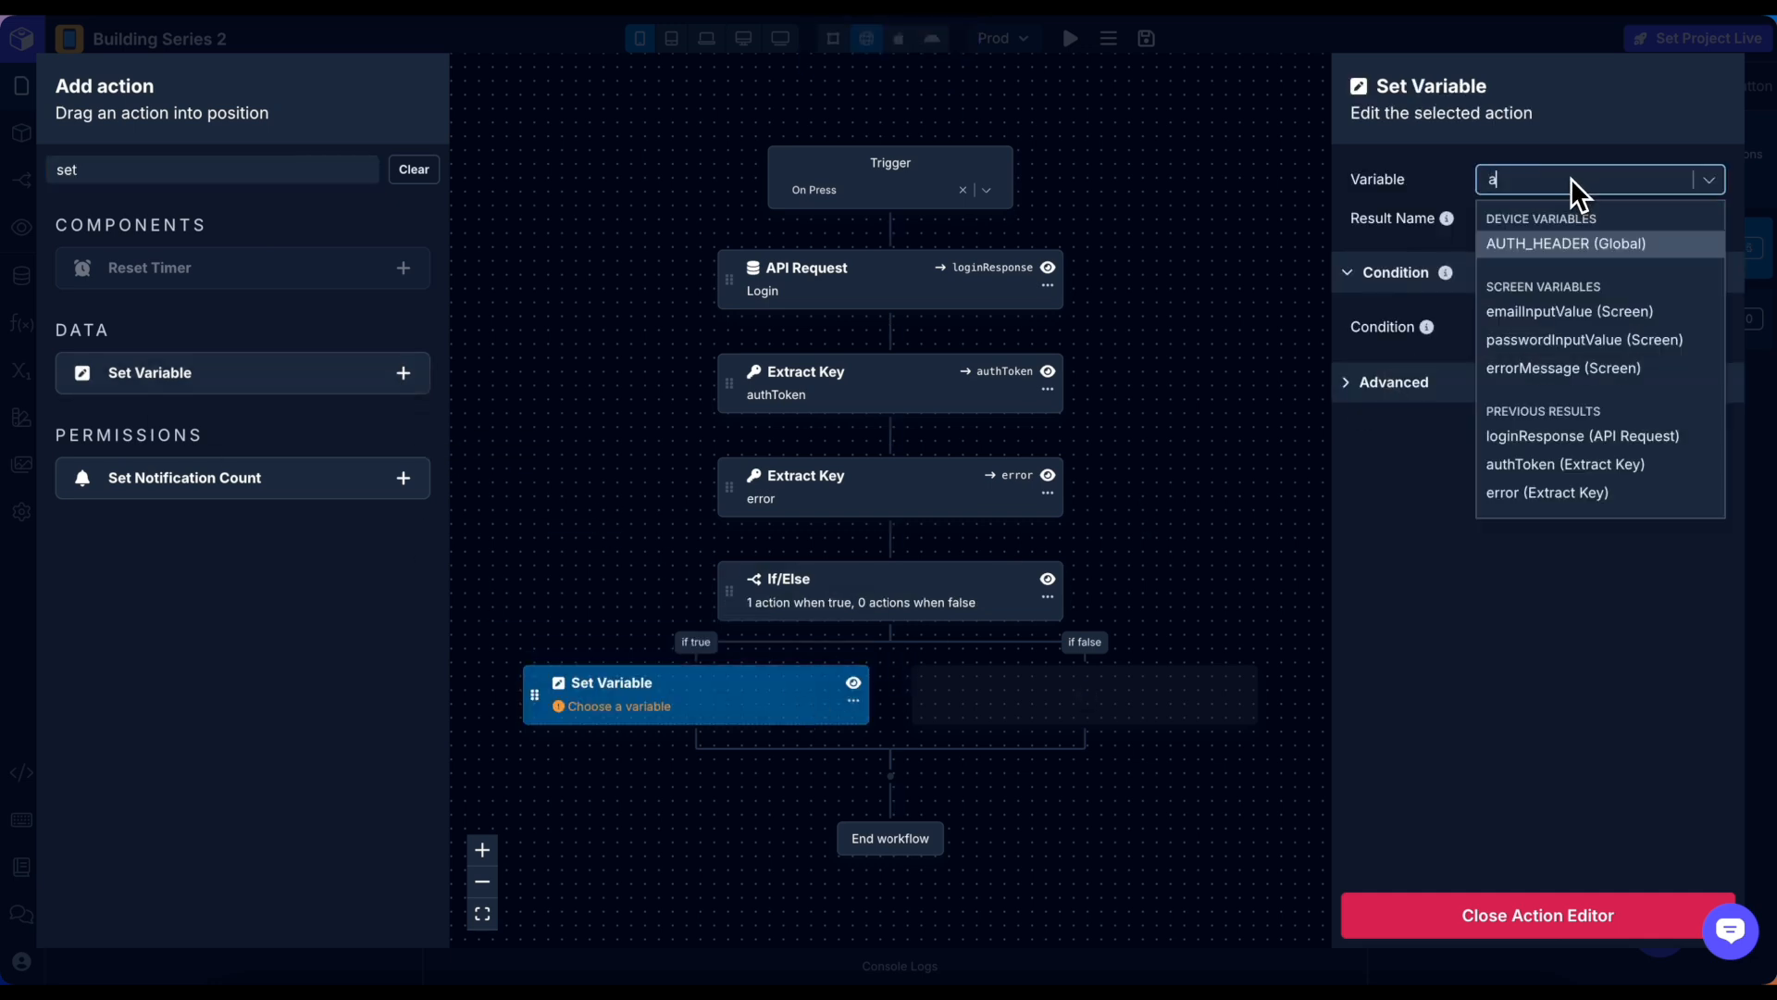
text(ut)
click(1585, 241)
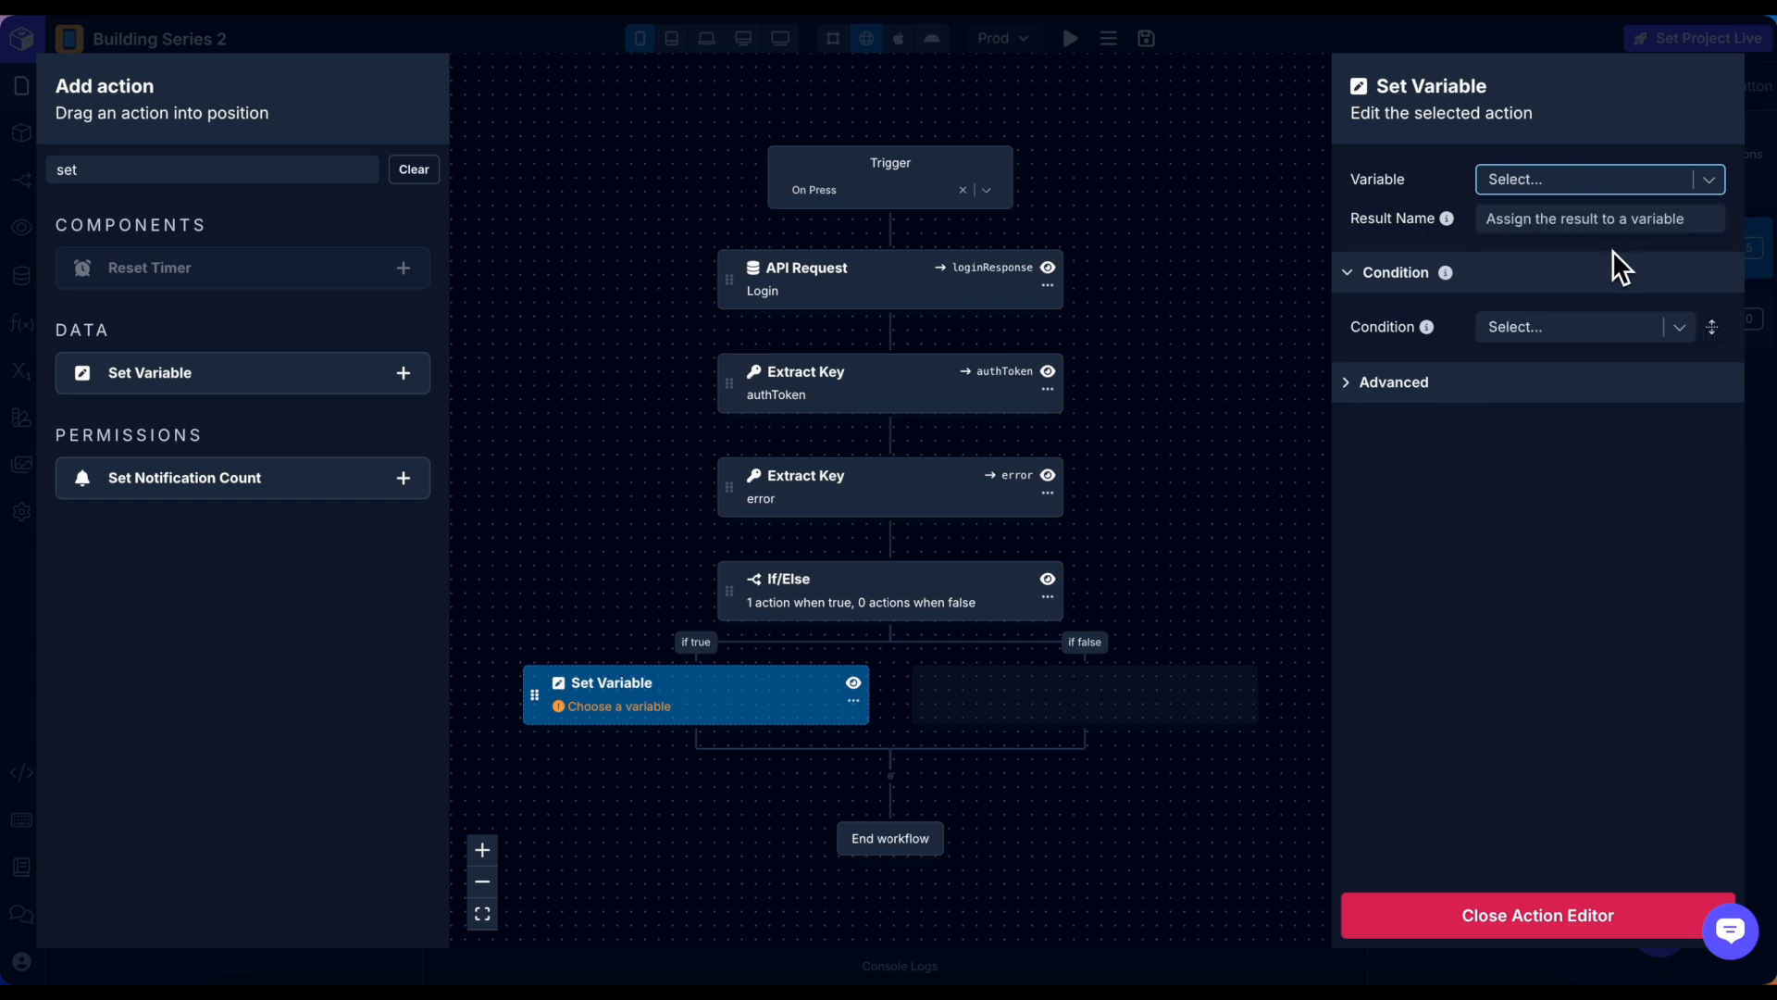
Set its new value to authToken with the AddBearerPrefix transform.
click(1553, 222)
text(auth)
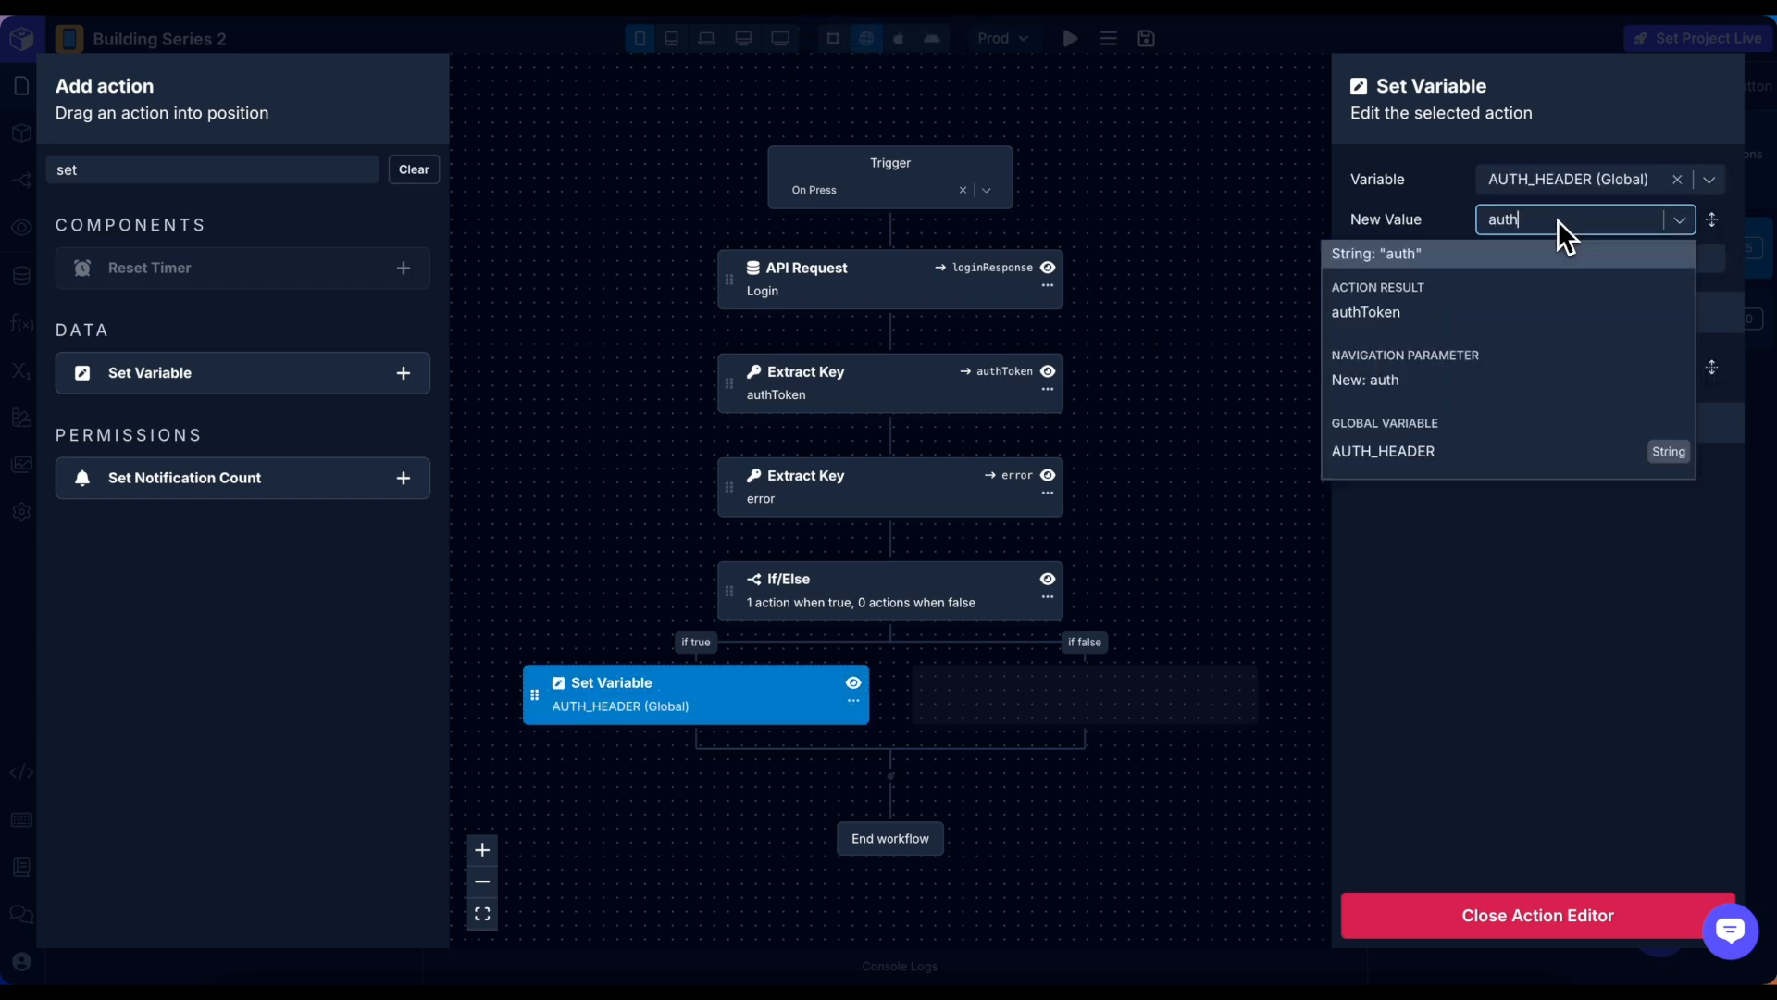
click(1543, 312)
click(1568, 260)
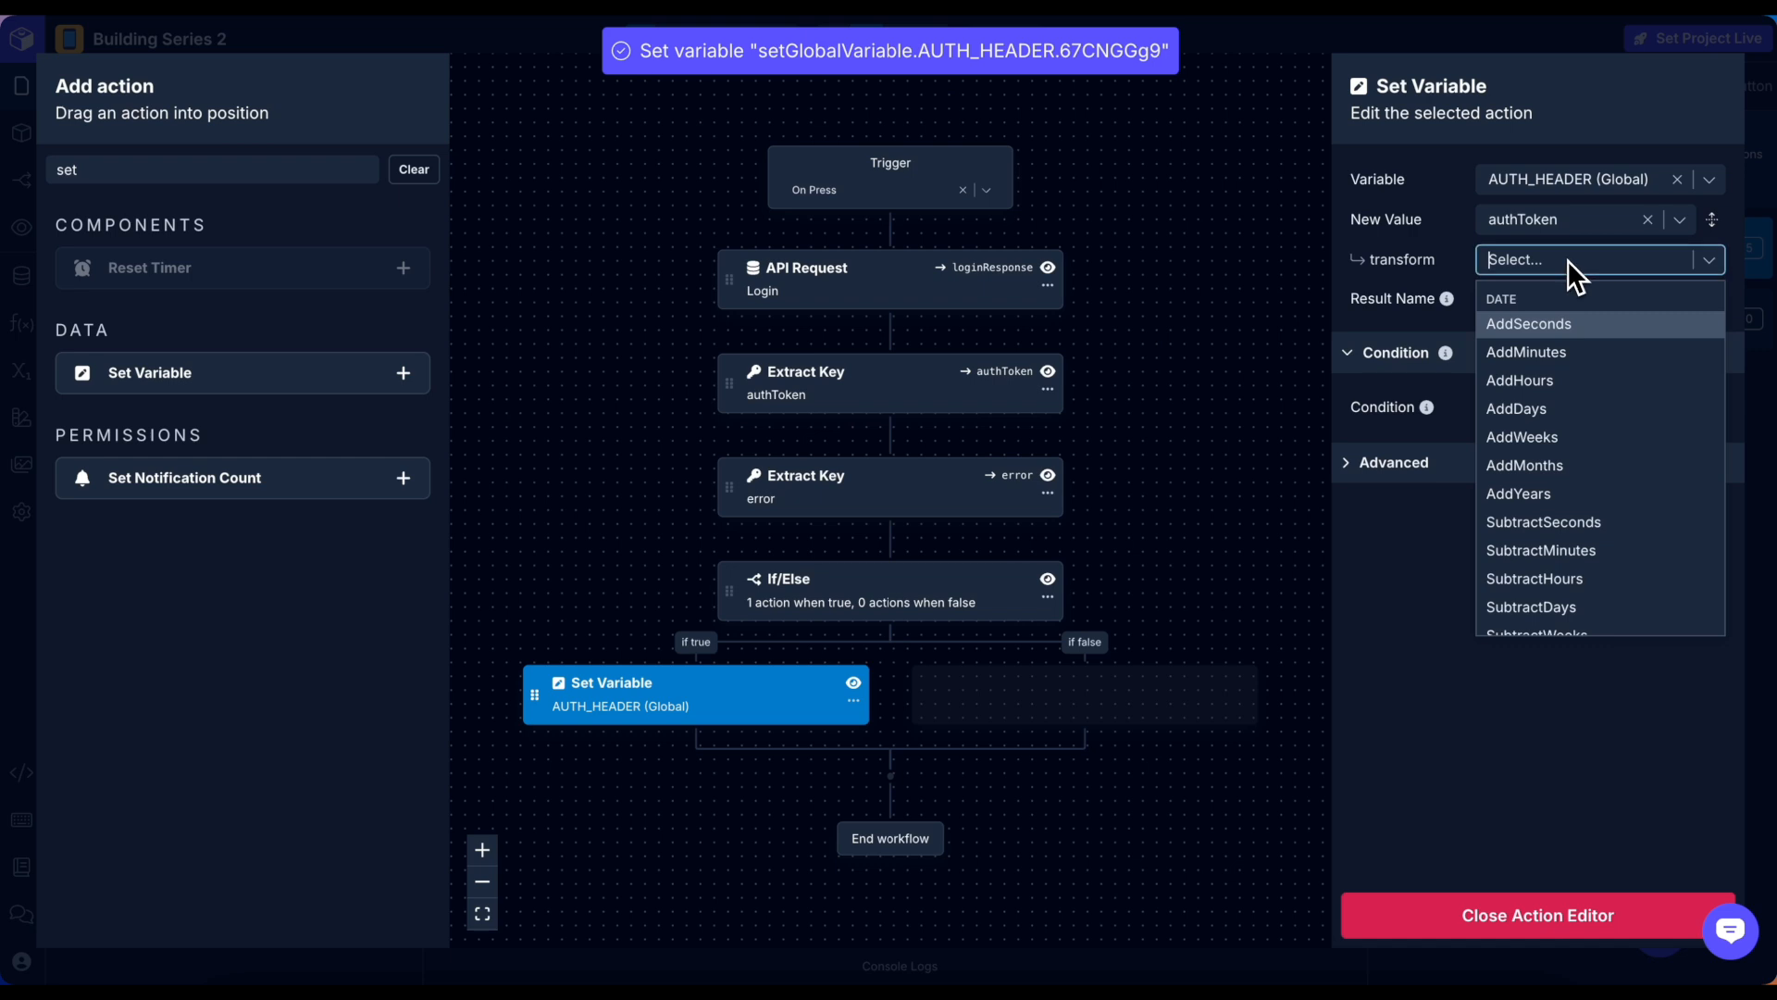
text(addbea)
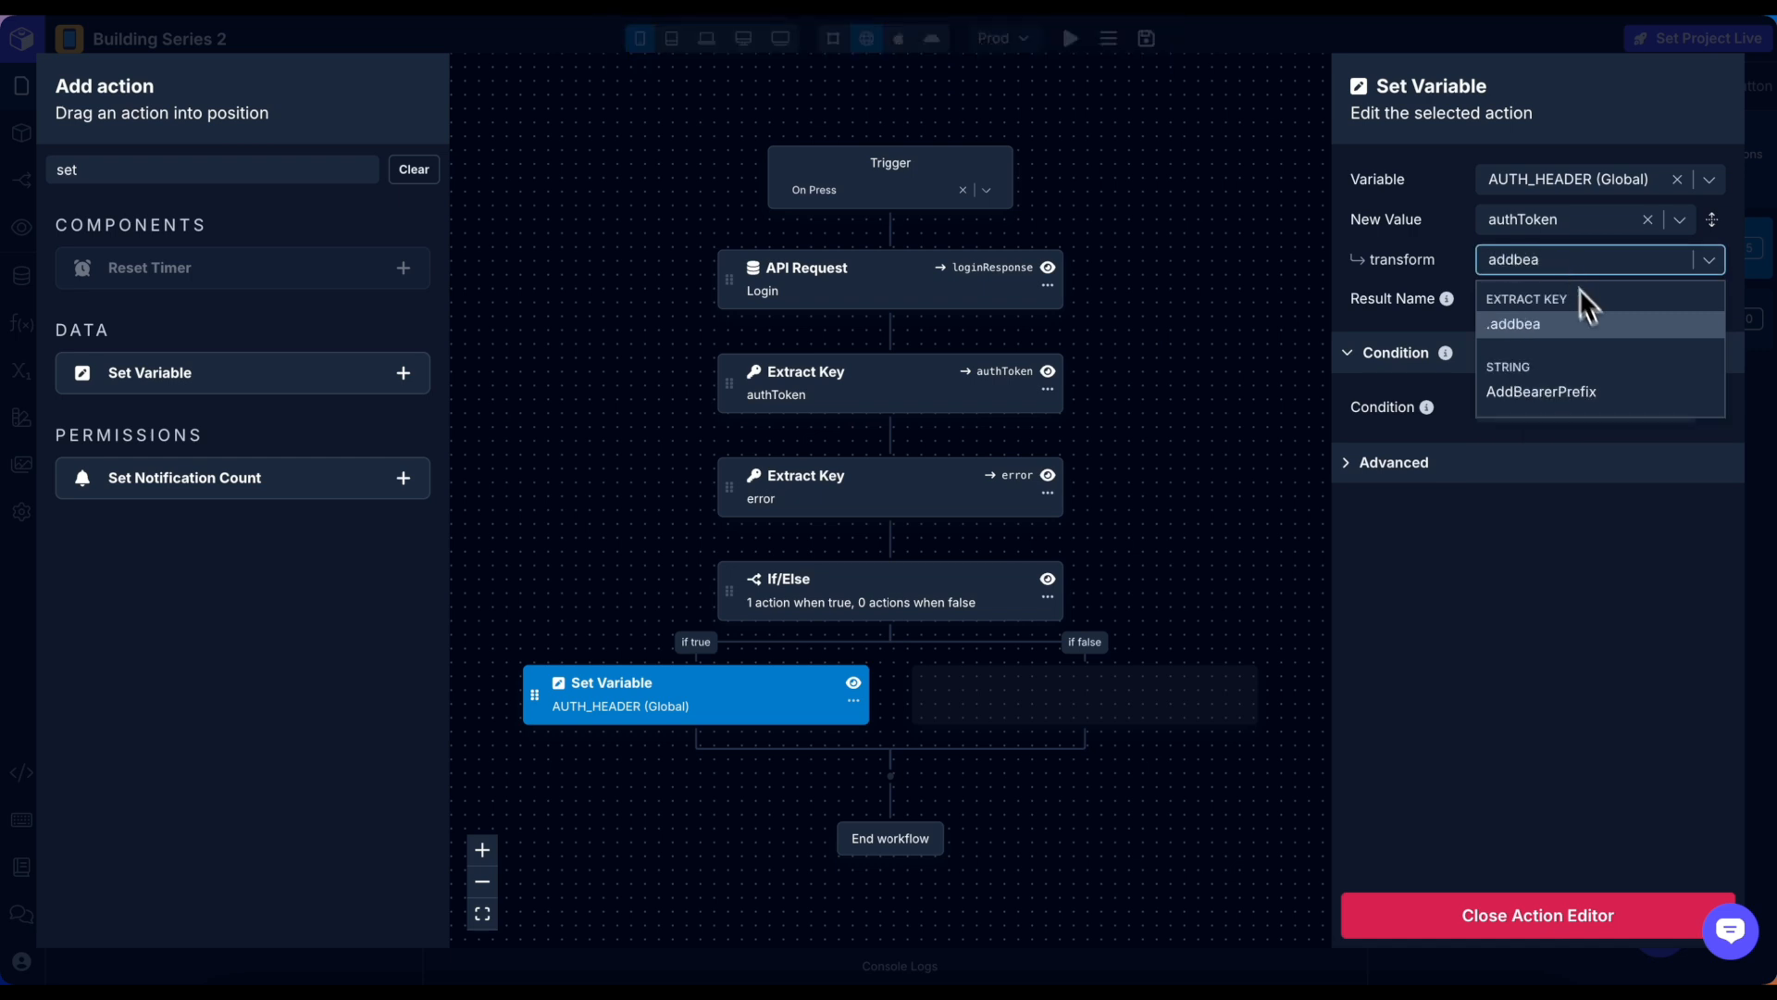
click(1590, 393)
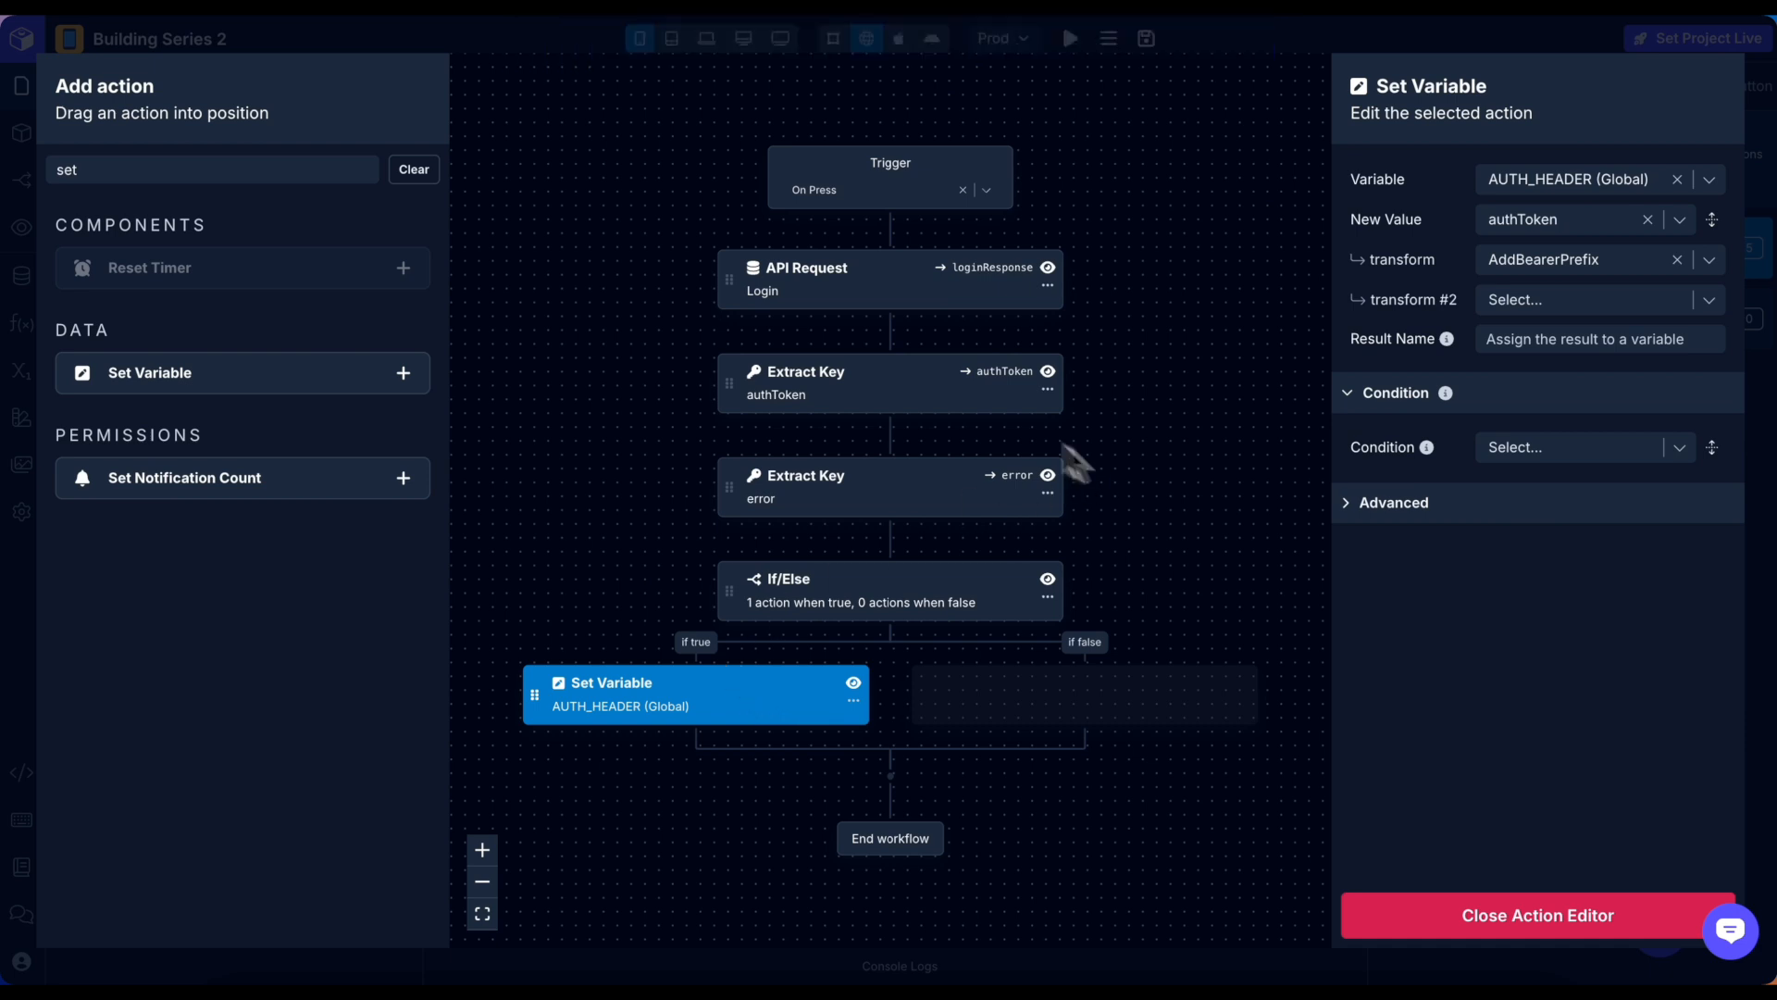
drag(196, 170, 3, 182)
Add a Navigate step below Set Variable in the true branch, going to the Blank screen.
key(BackSpace)
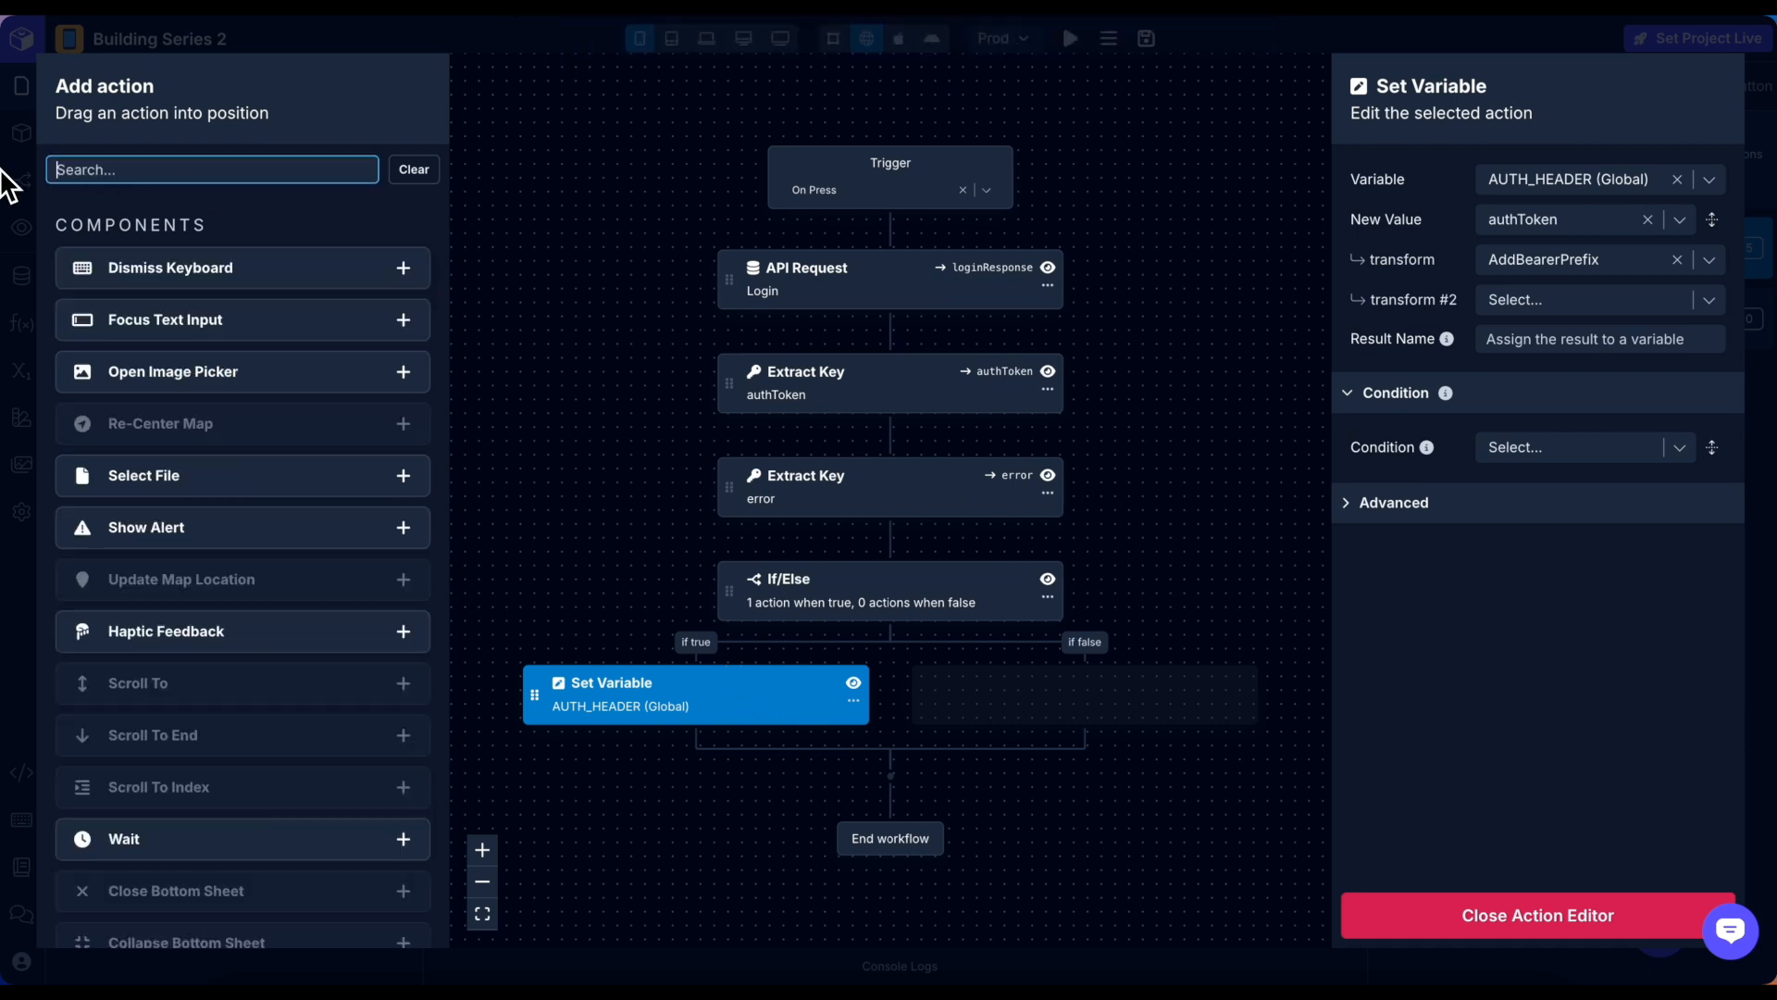
text(naviga)
drag(139, 268, 742, 737)
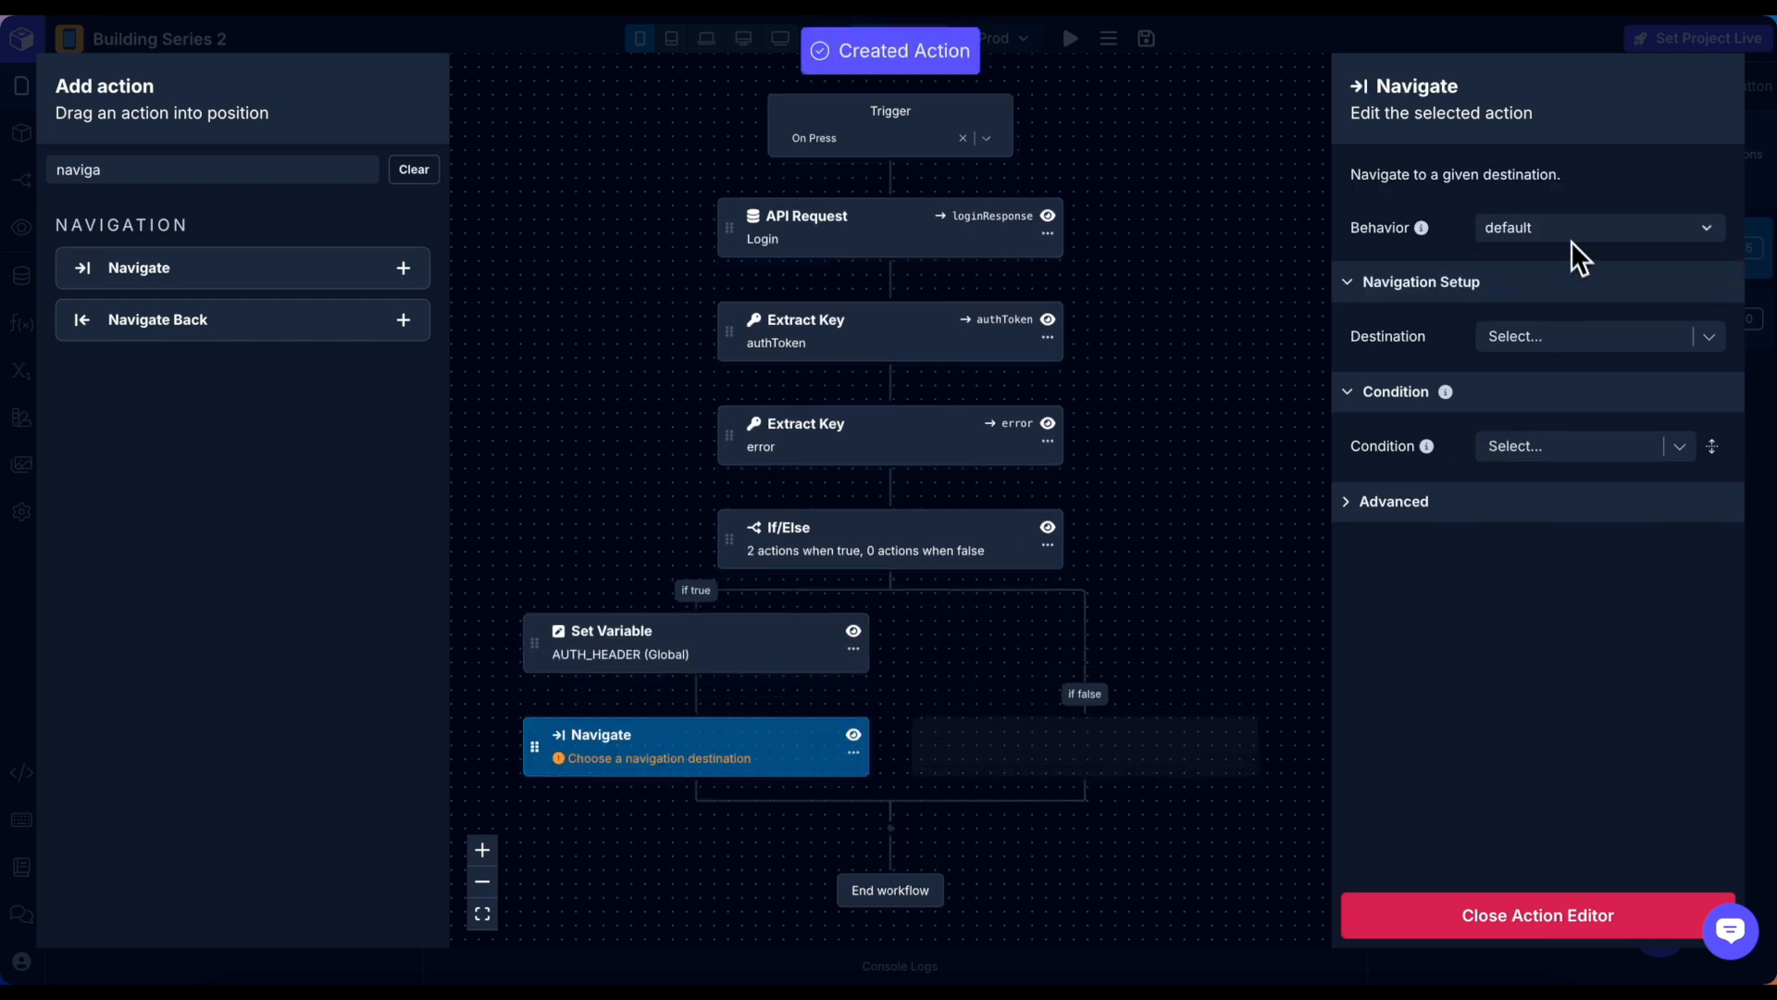
click(1572, 336)
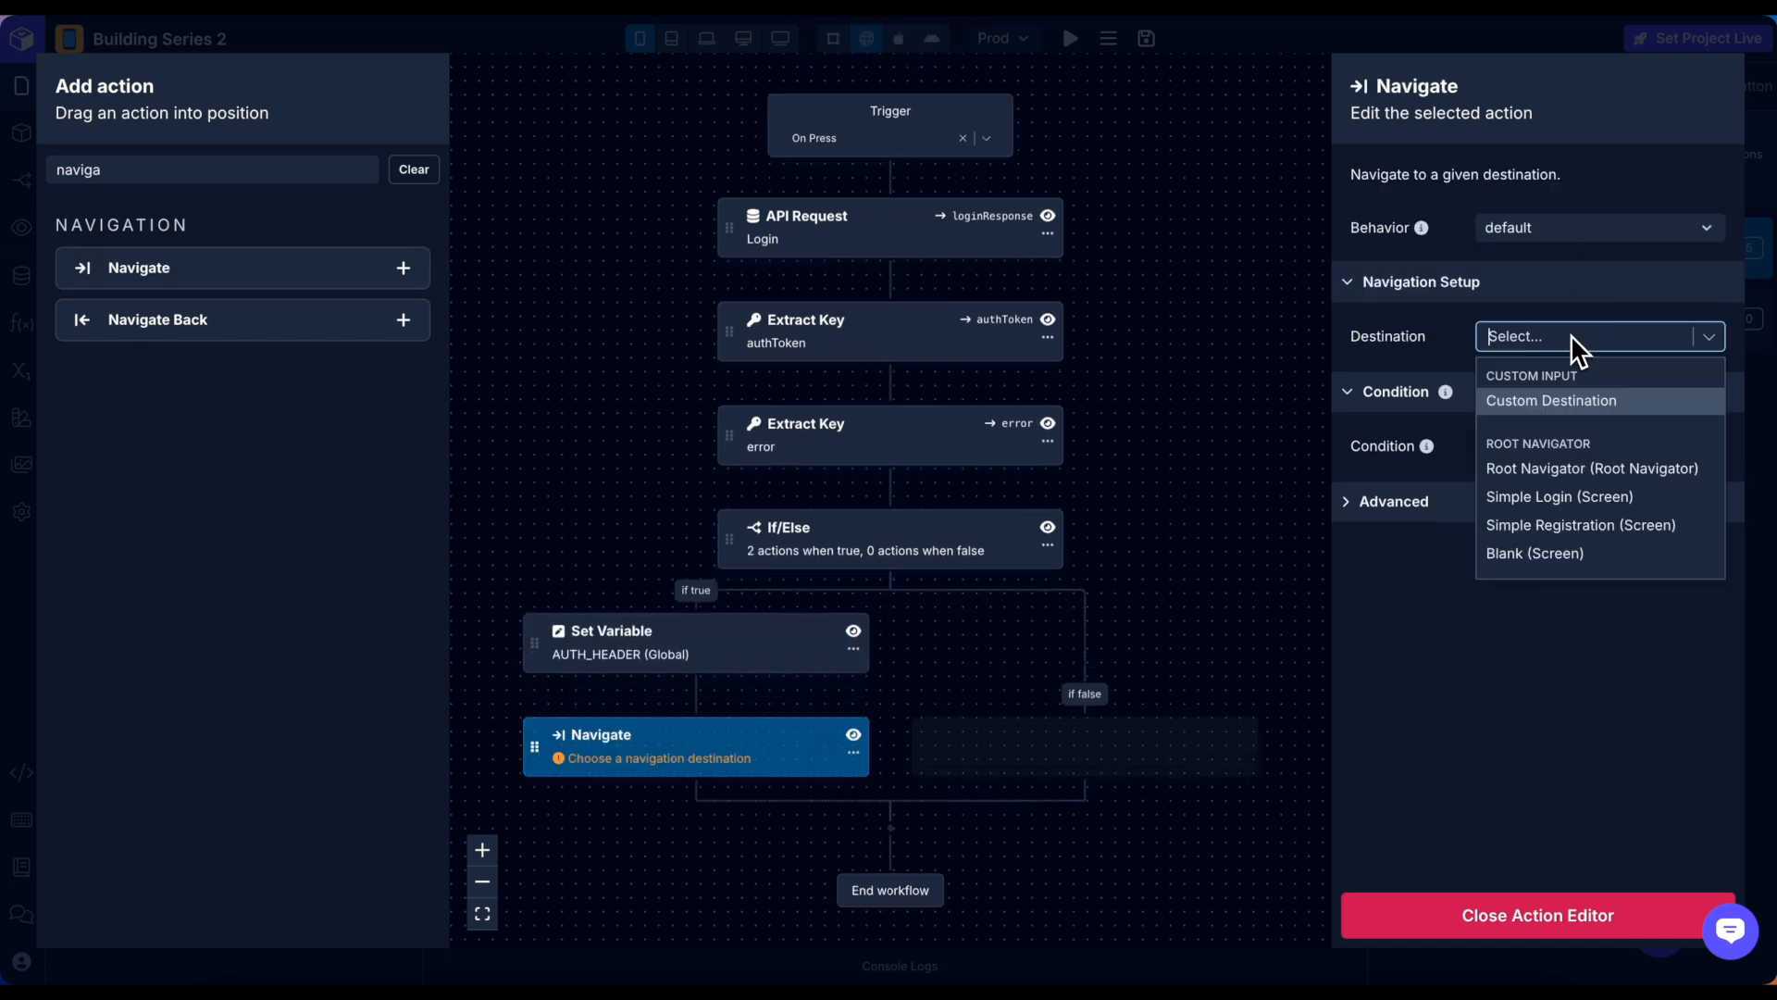
click(1607, 555)
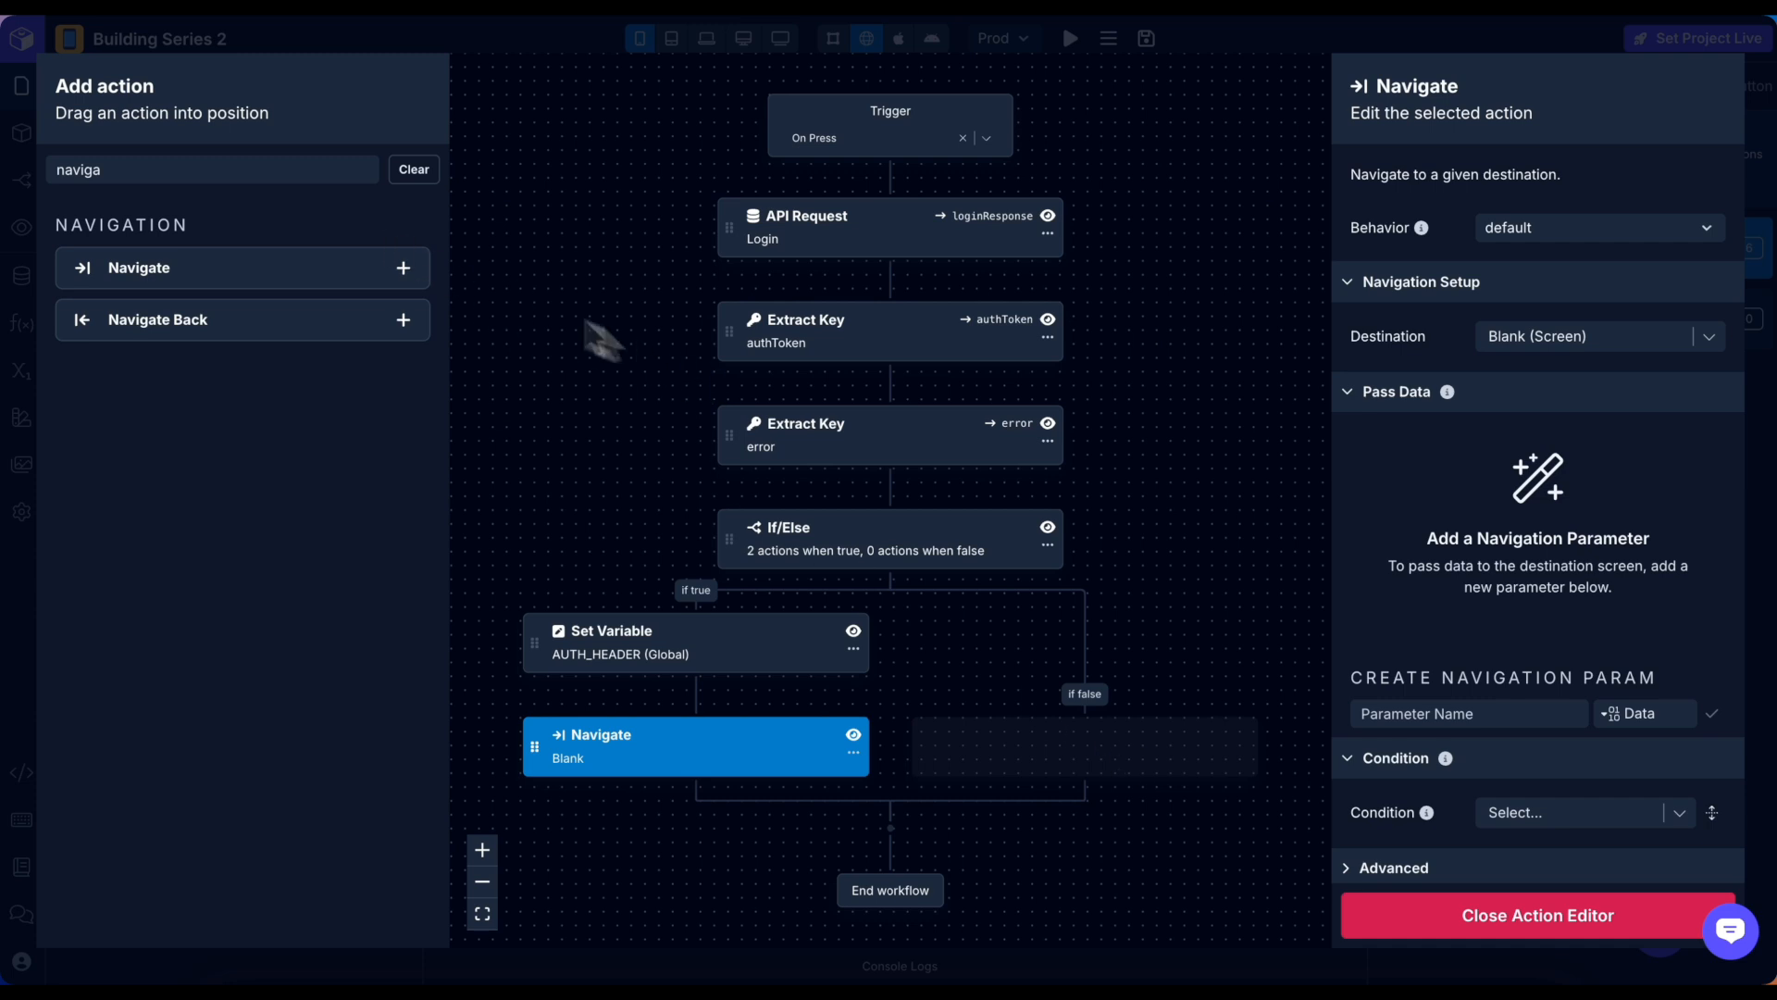
Place a Set Variable step in the false branch.
drag(181, 167, 37, 166)
text(set)
drag(144, 375, 1051, 745)
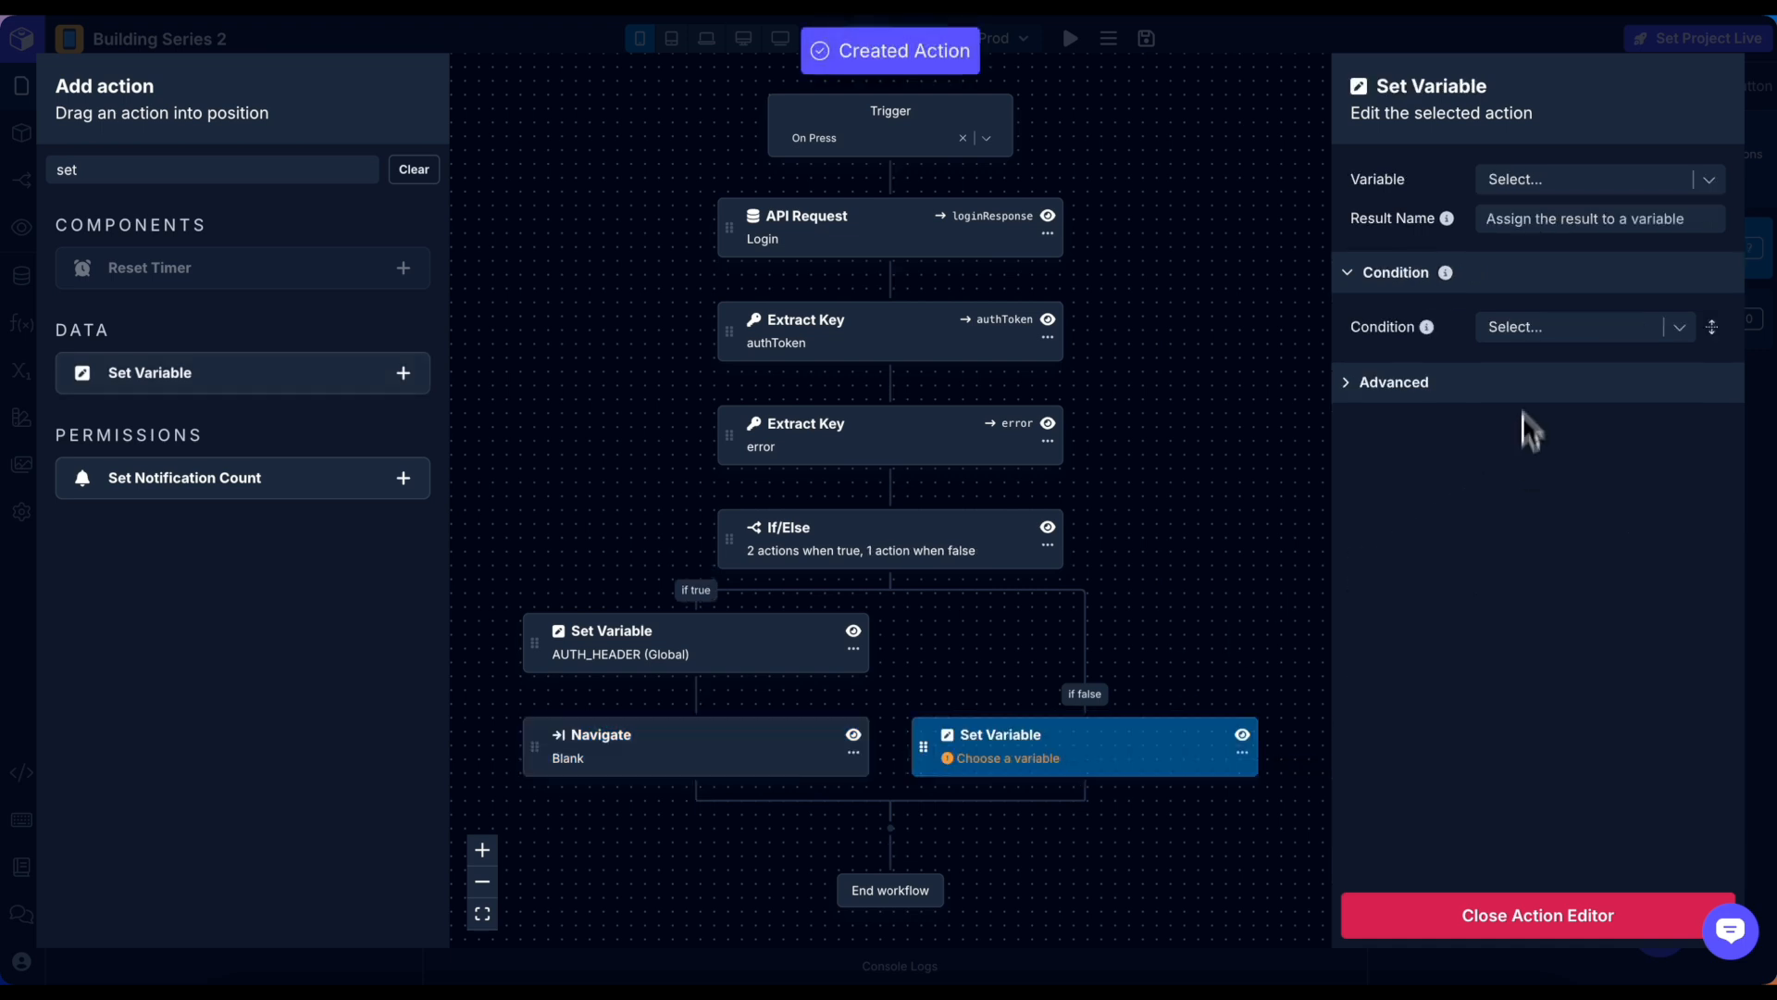
Set the screen's errorMessage variable to the extracted error, then close the workflow editor.
click(1541, 179)
text(err)
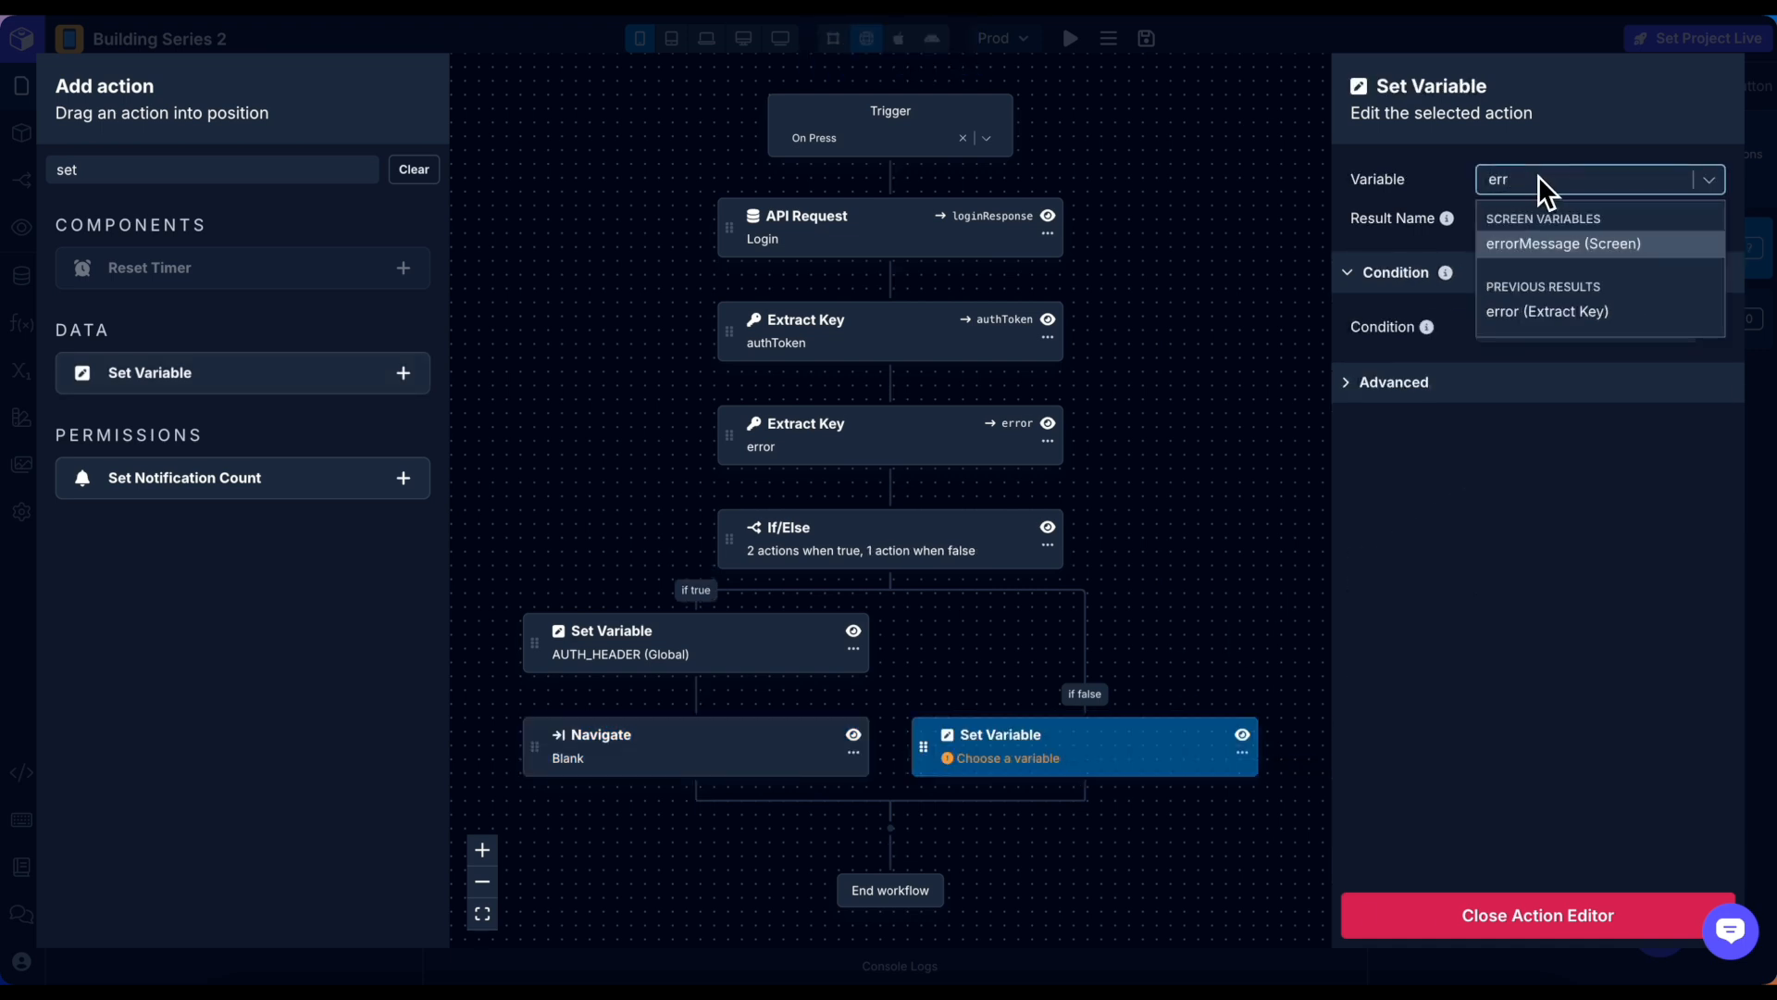
click(1561, 244)
click(1541, 224)
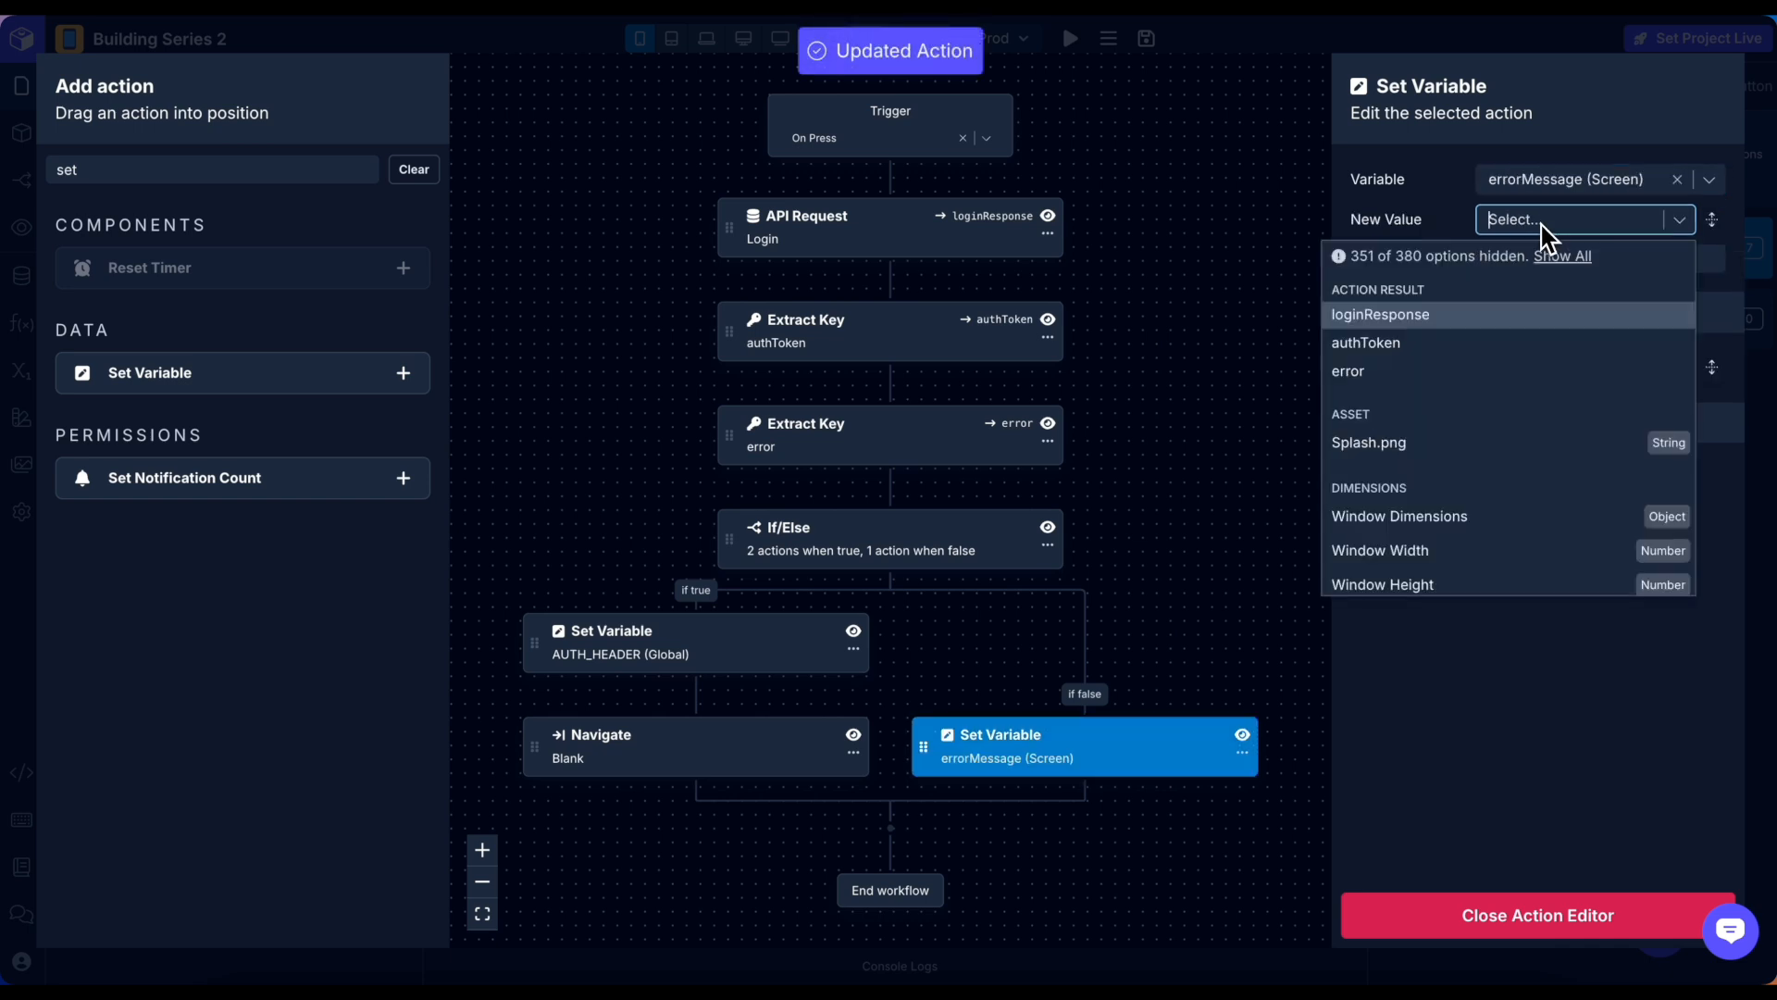
text(erro)
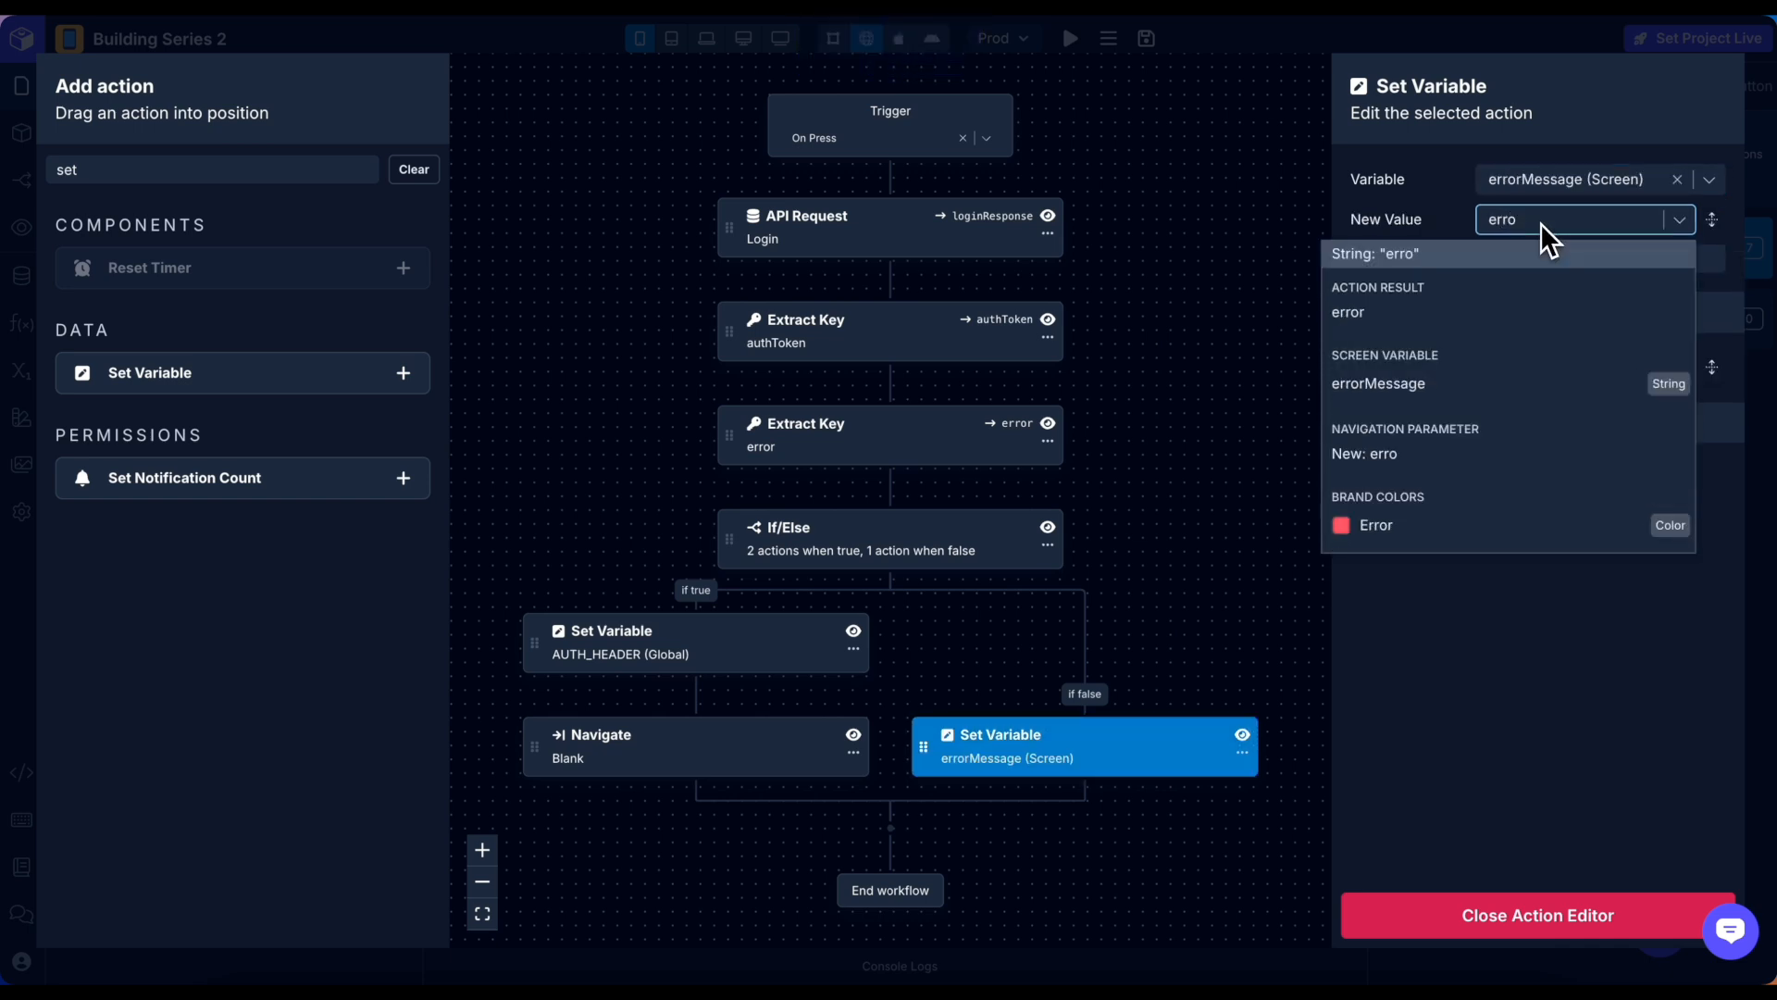
click(1361, 312)
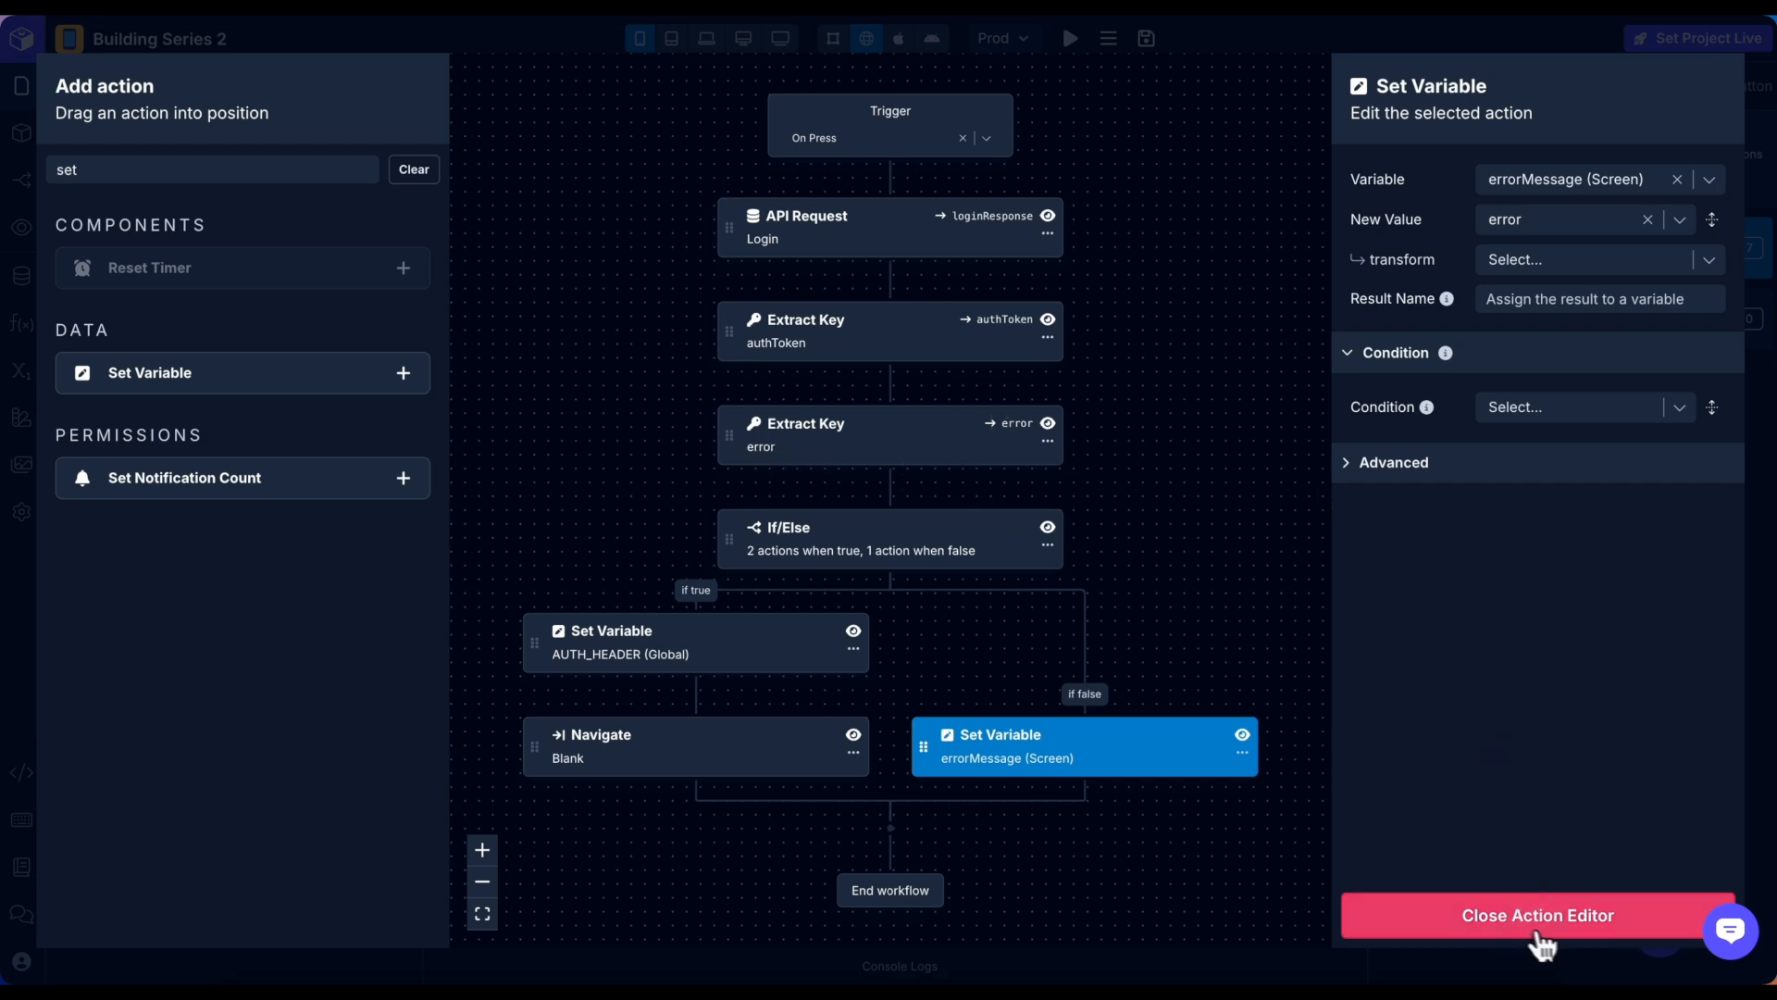
click(1572, 926)
Sign in with valid credentials in the preview, reach the Blank screen, and return to Simple Login.
click(841, 454)
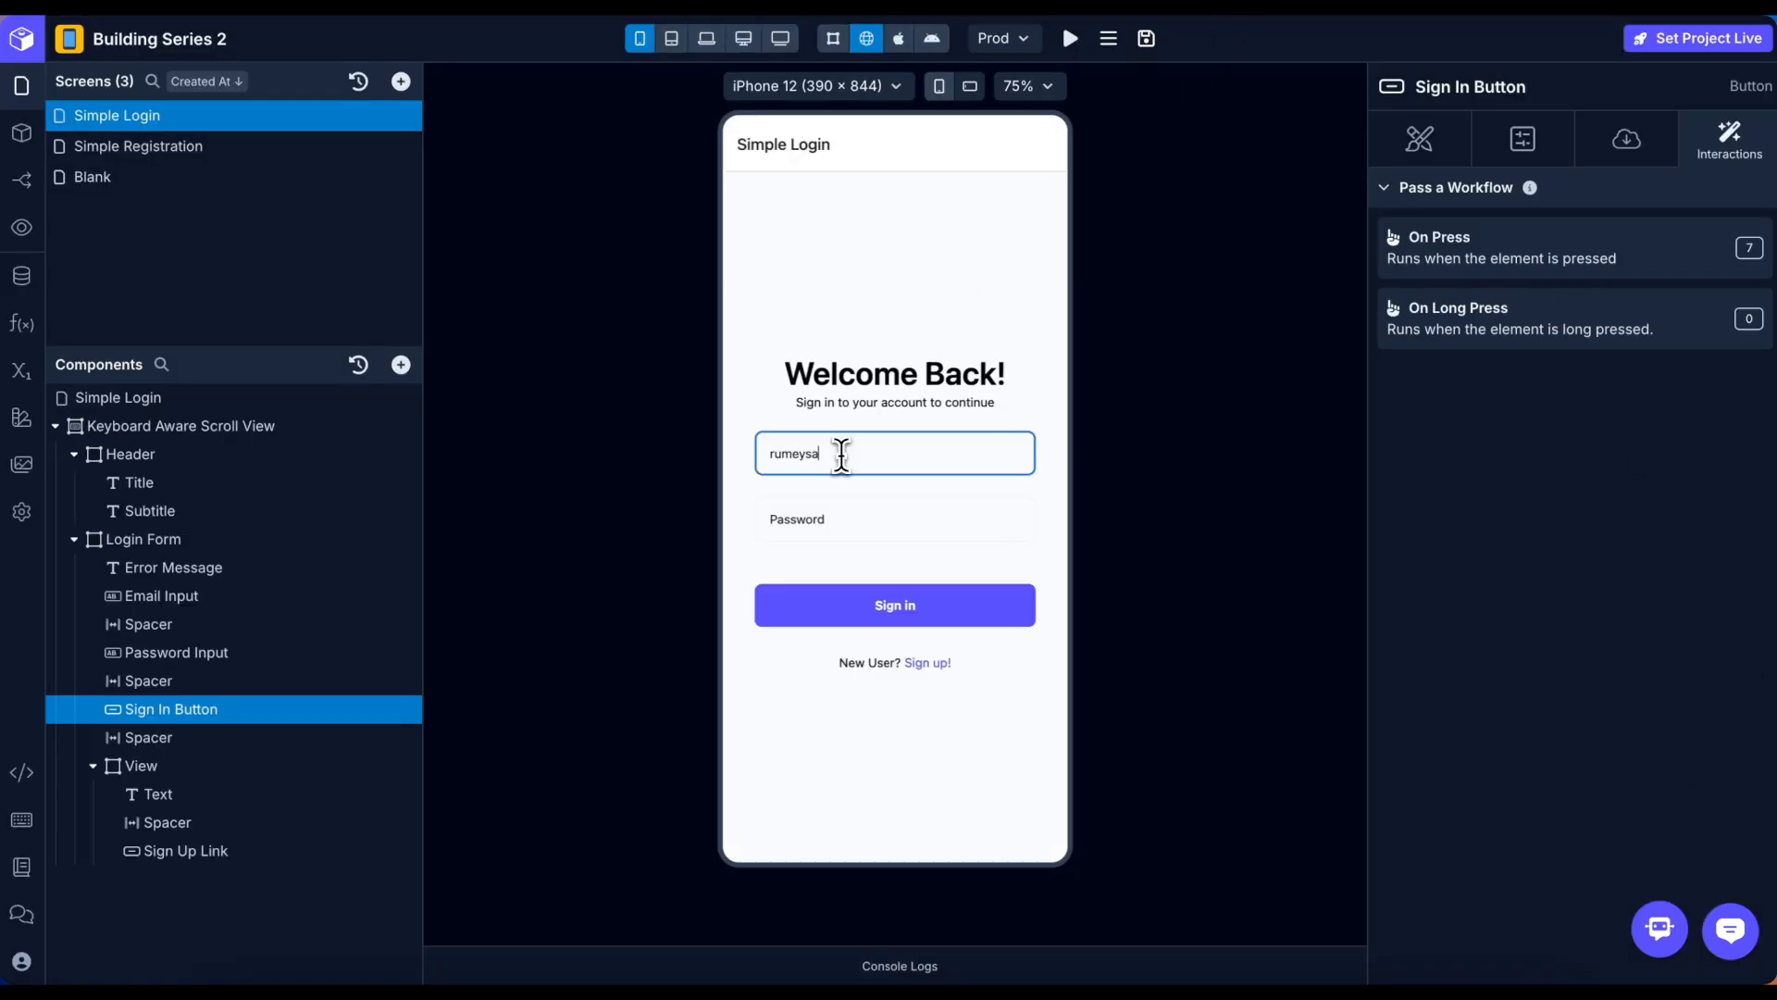
key(Tab)
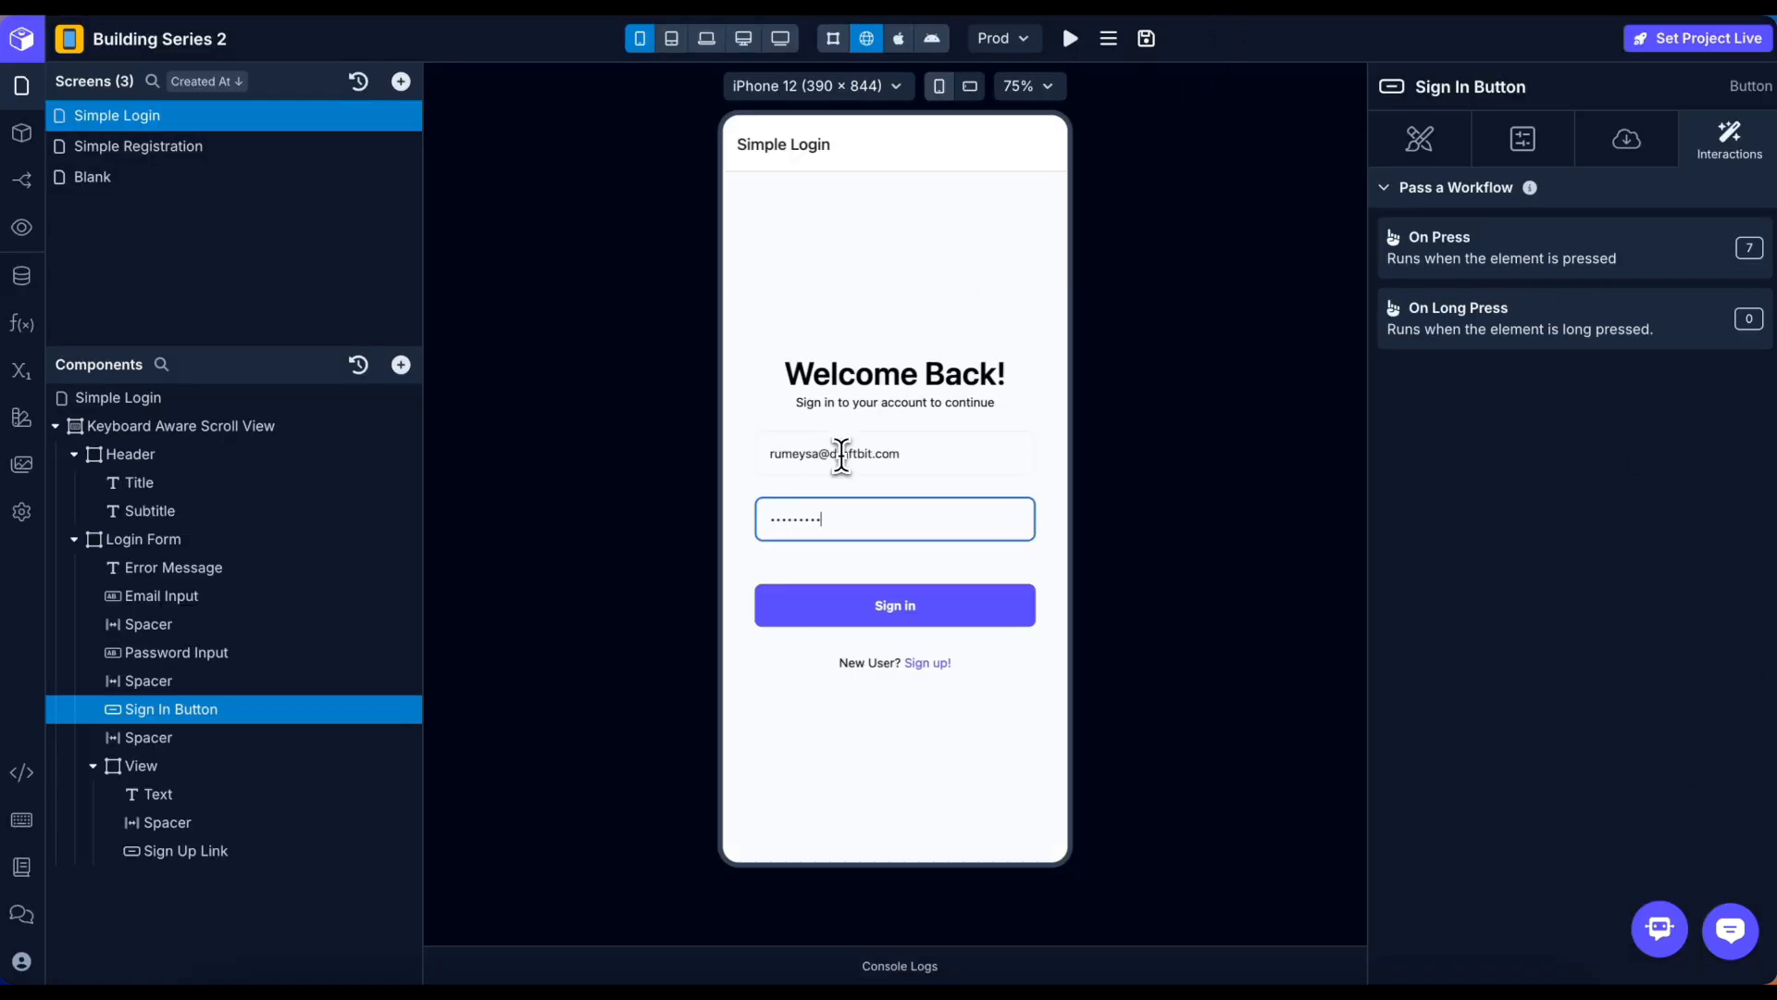
click(917, 611)
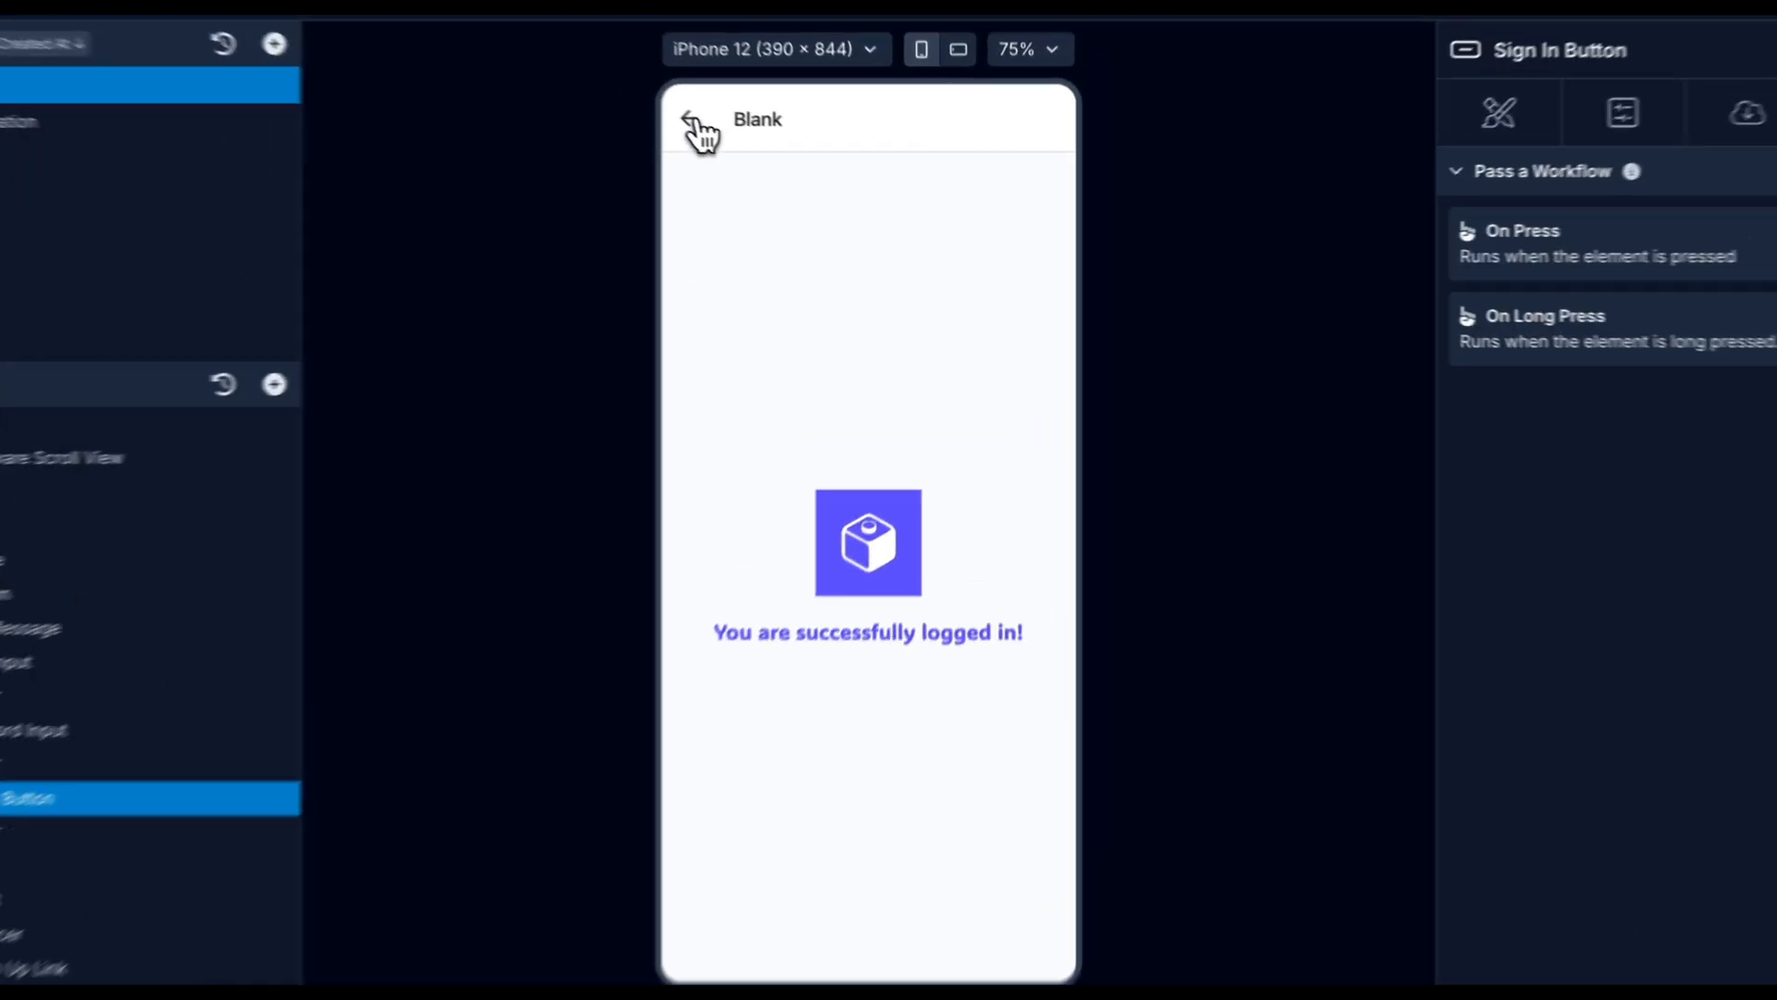
click(745, 141)
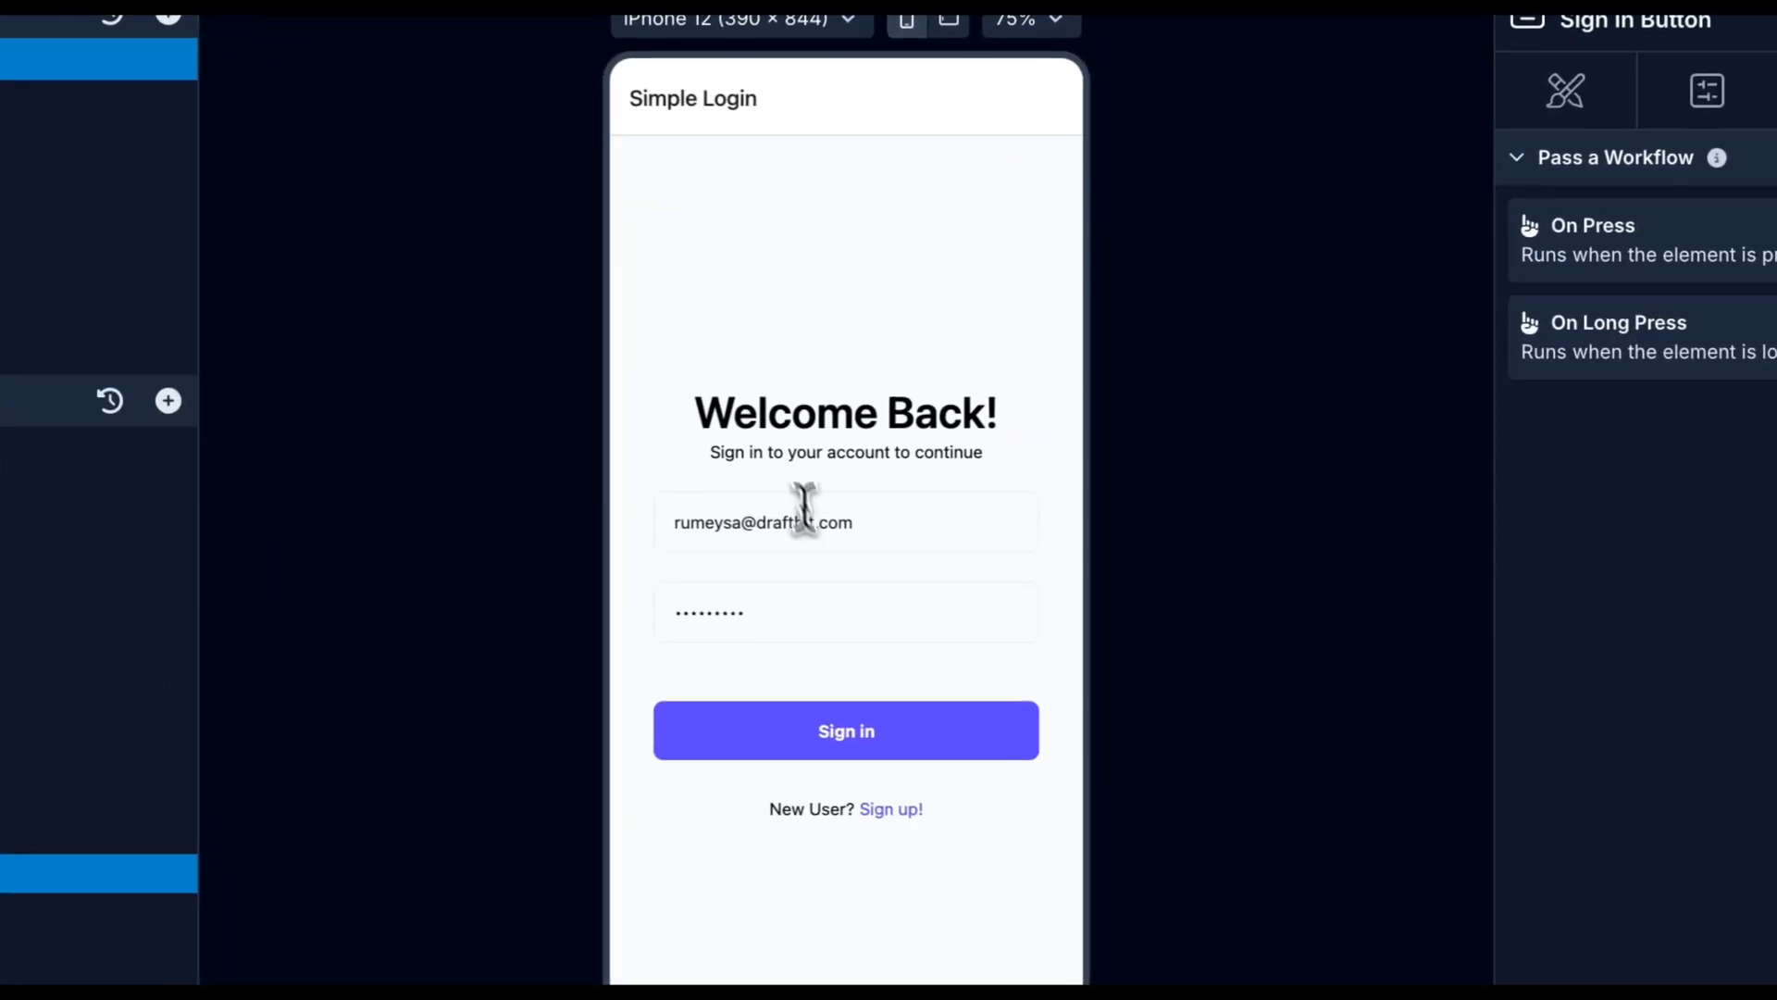
Delete a letter from the email and sign in again to get 'Invalid Credentials.'.
click(738, 520)
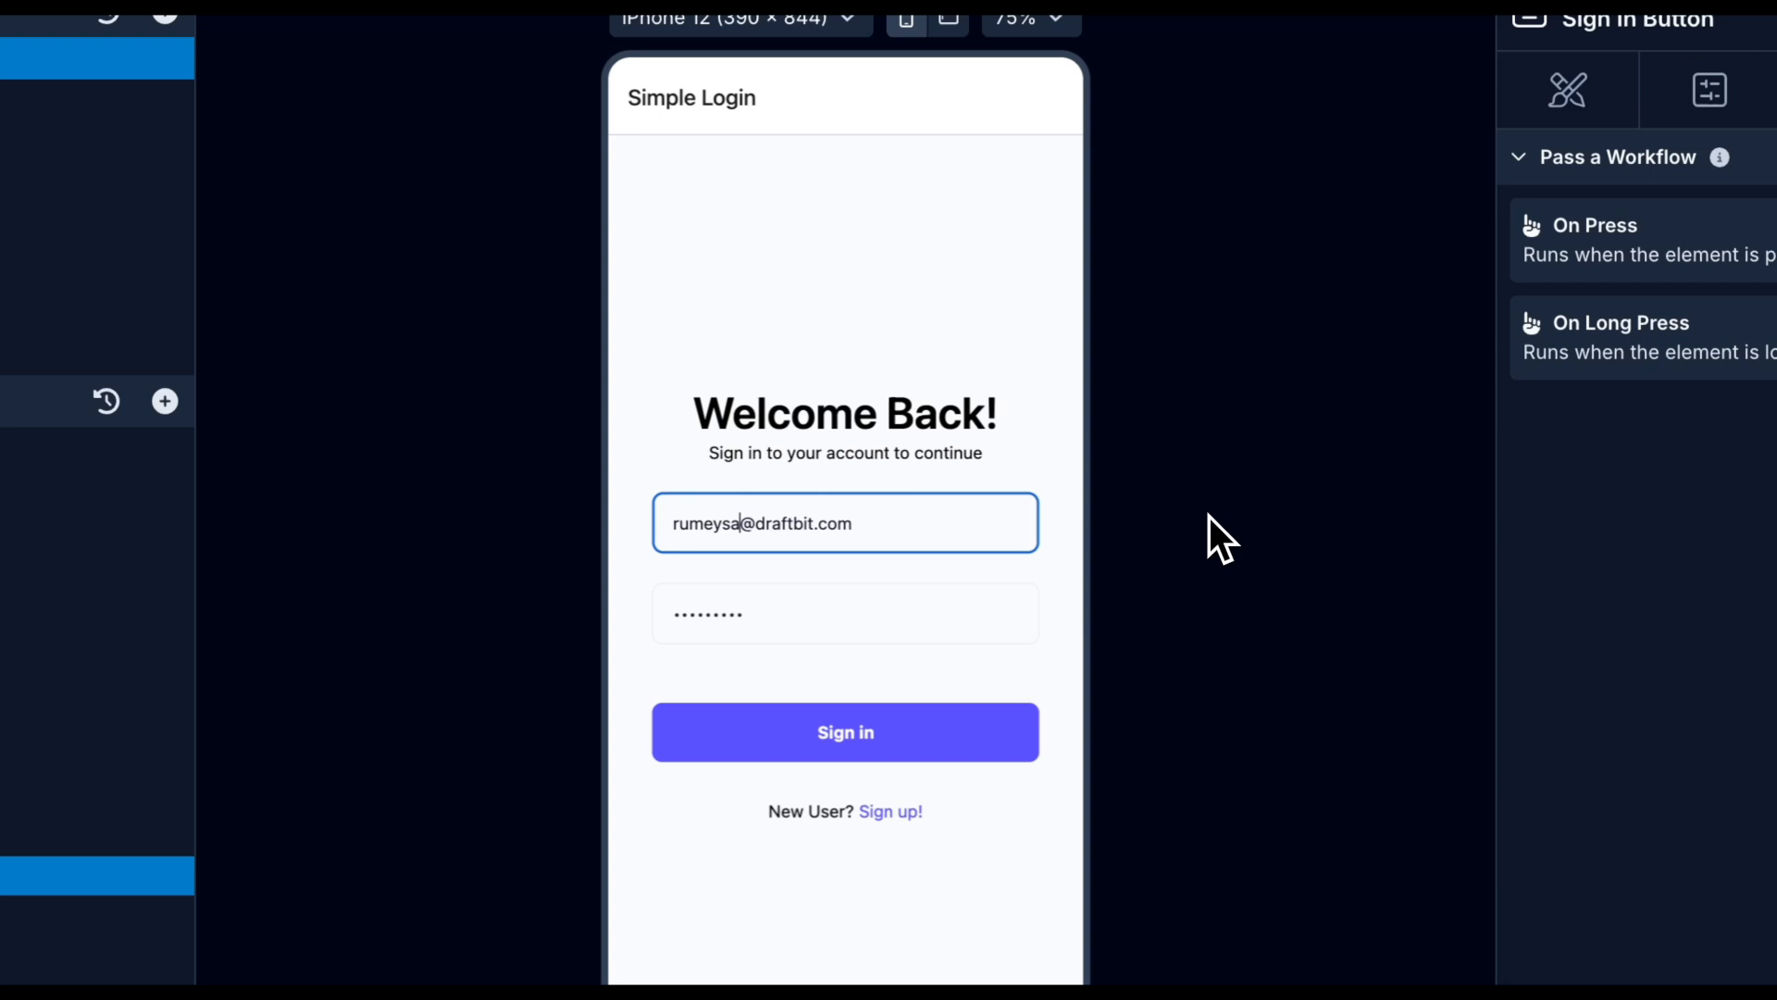
key(BackSpace)
click(845, 727)
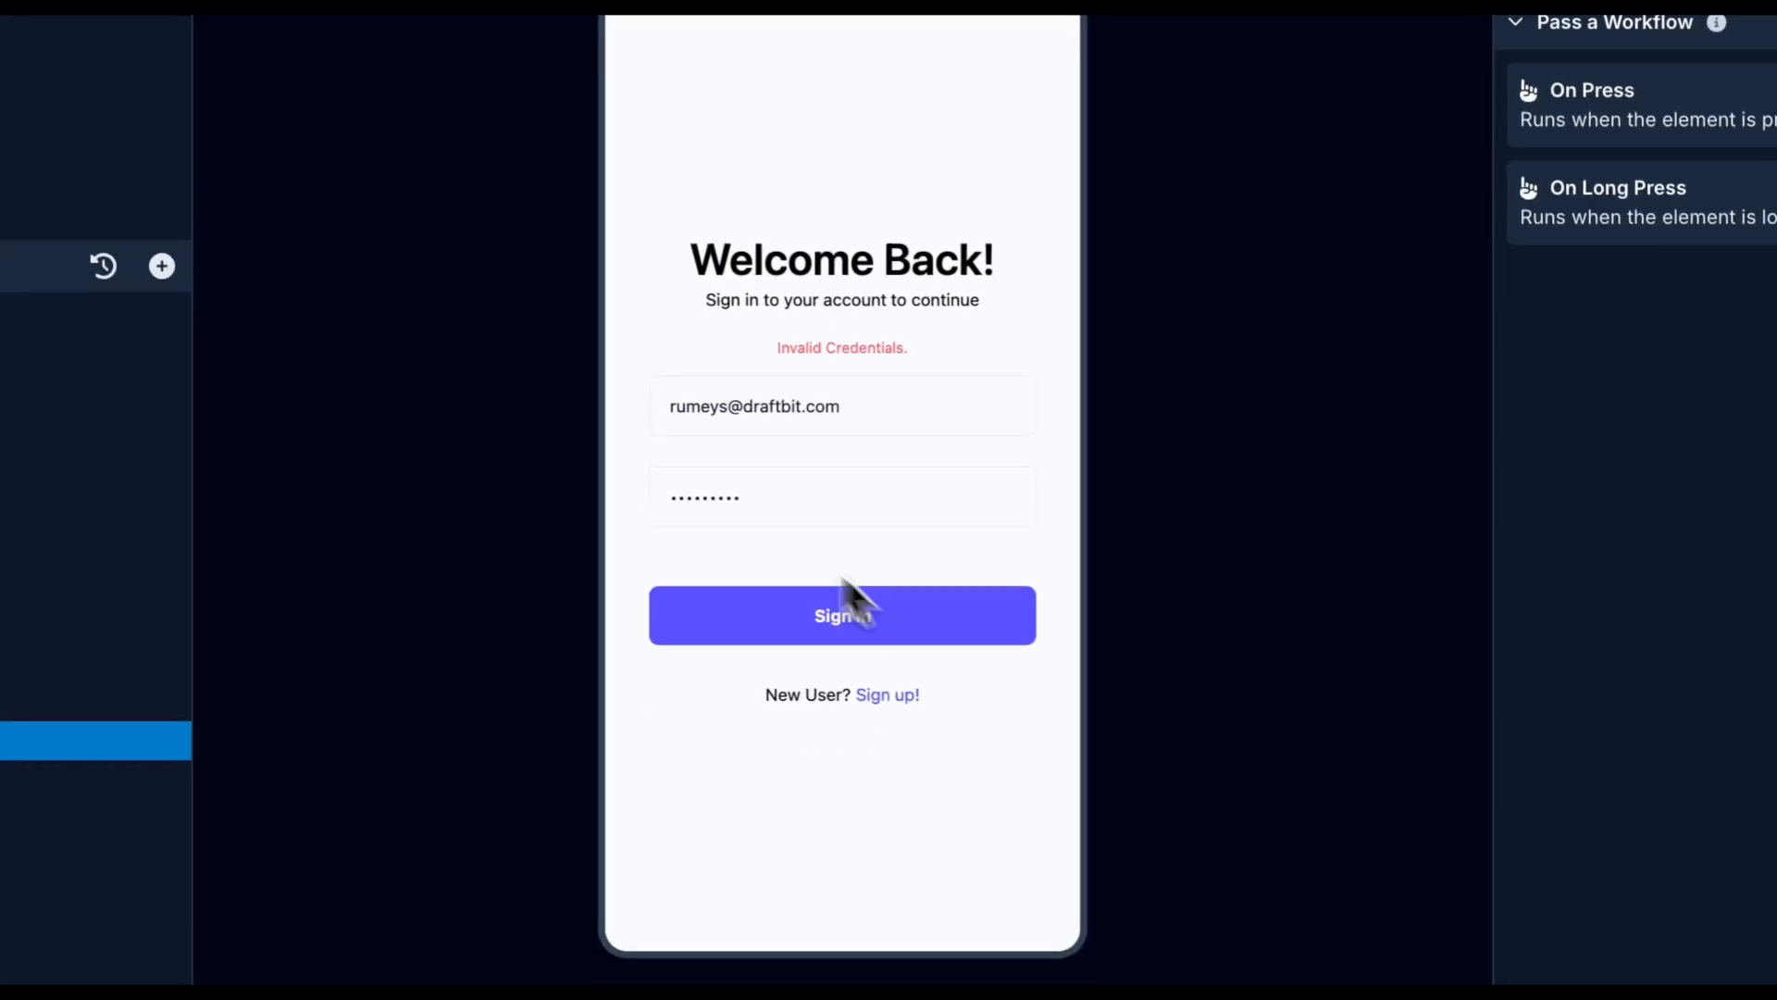